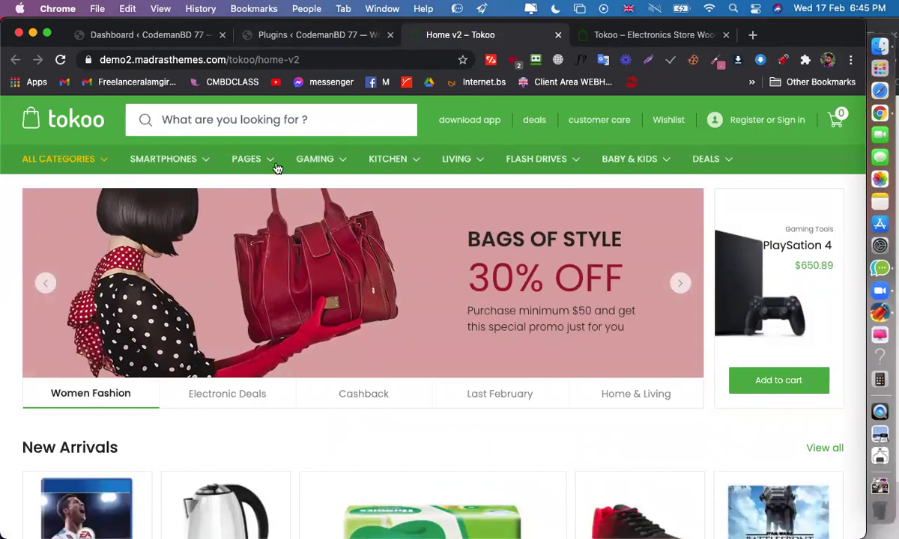
Examine the Smartphones, Pages, Gaming and Kitchen mega menus on the Tokoo Home v2 demo page
mouse_move(187, 160)
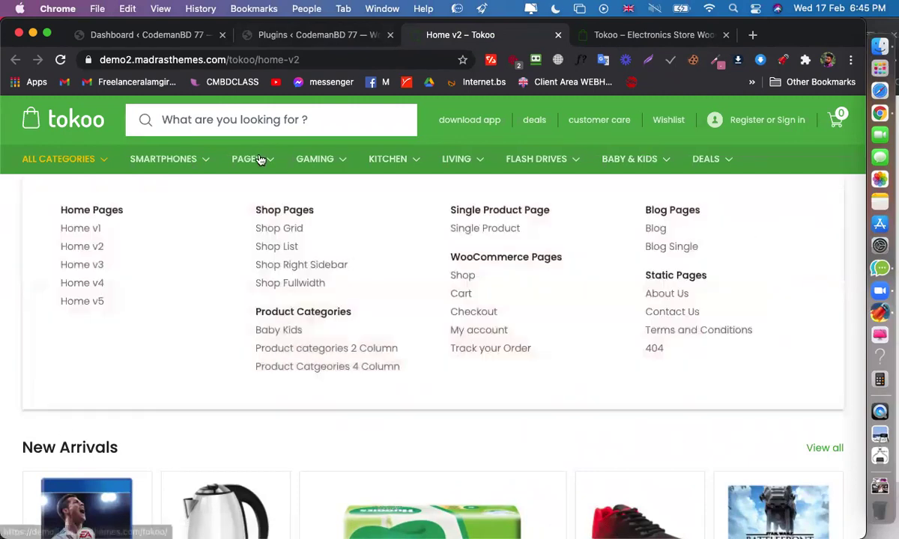
mouse_move(337, 174)
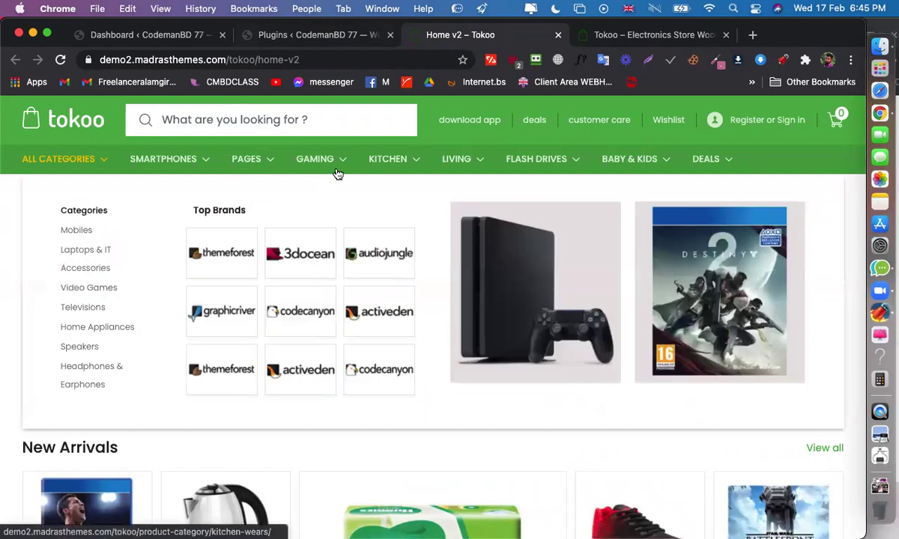
mouse_move(395, 169)
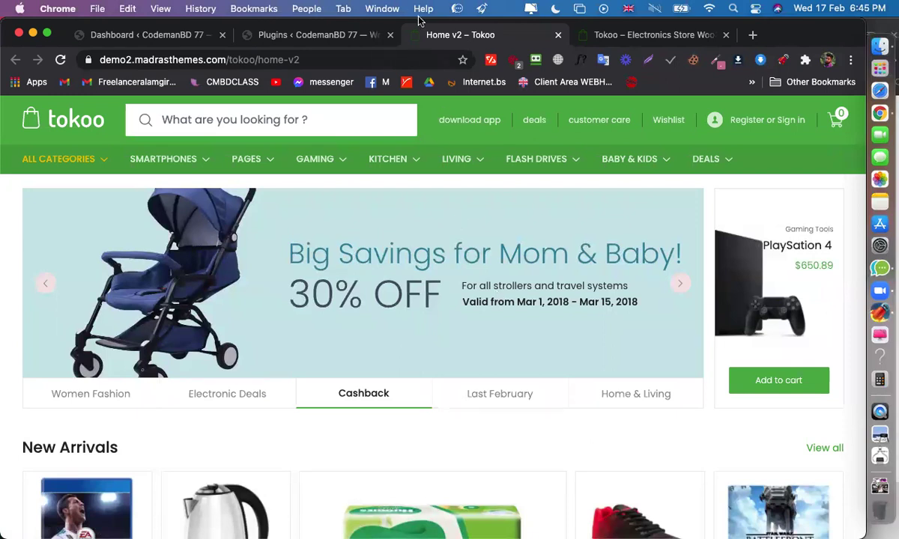
Look through the WordPress site's installed plugins list and close the separate Dashboard page
click(323, 35)
scroll(378, 189, down, 10)
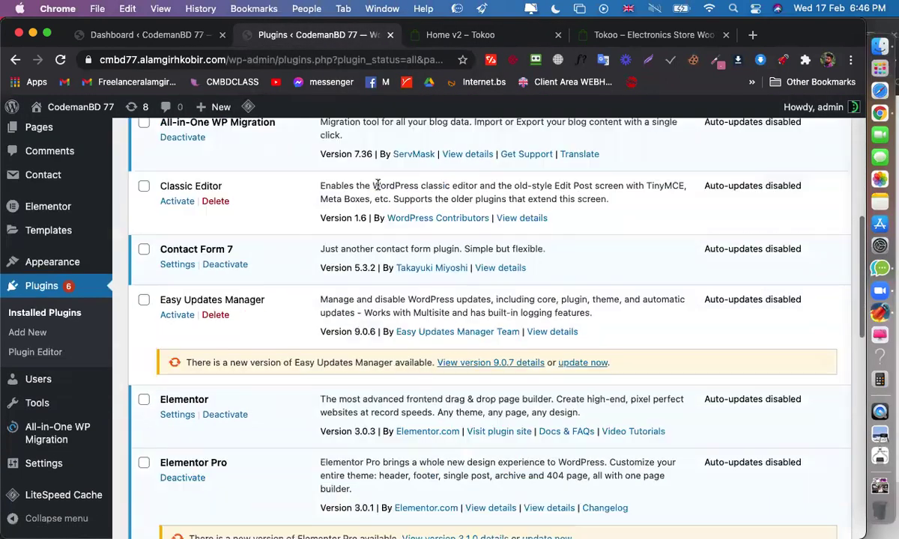
scroll(378, 185, down, 10)
scroll(377, 184, up, 20)
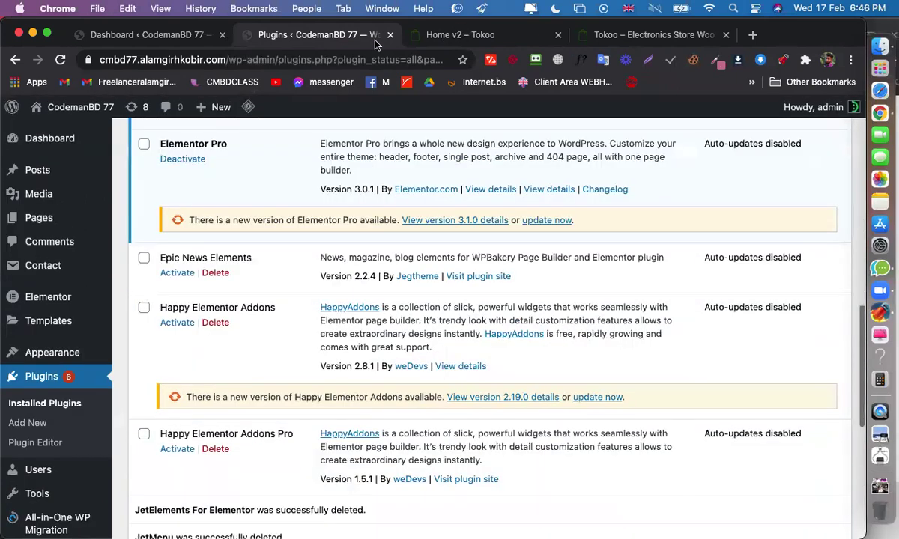
click(222, 35)
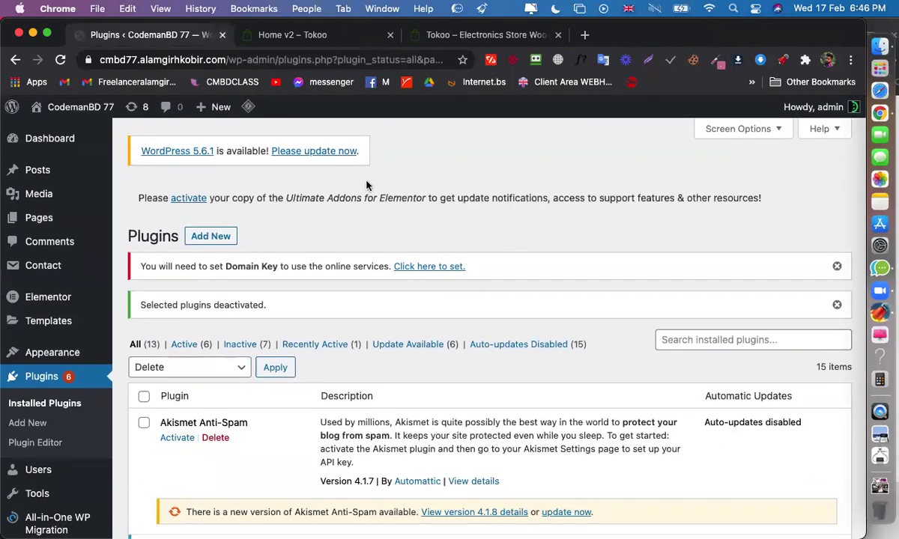
Upload jet-elements.zip as a new plugin, install it and activate it
click(219, 242)
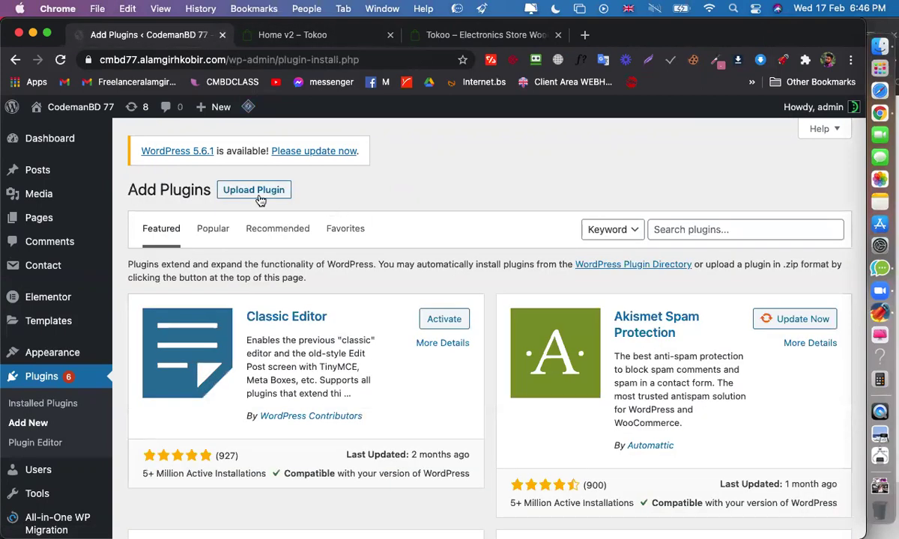
click(258, 193)
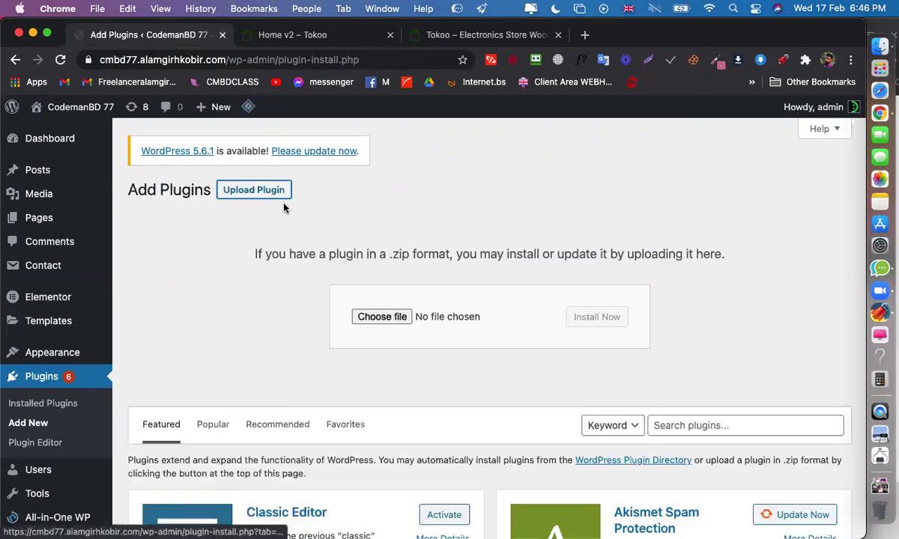
click(381, 318)
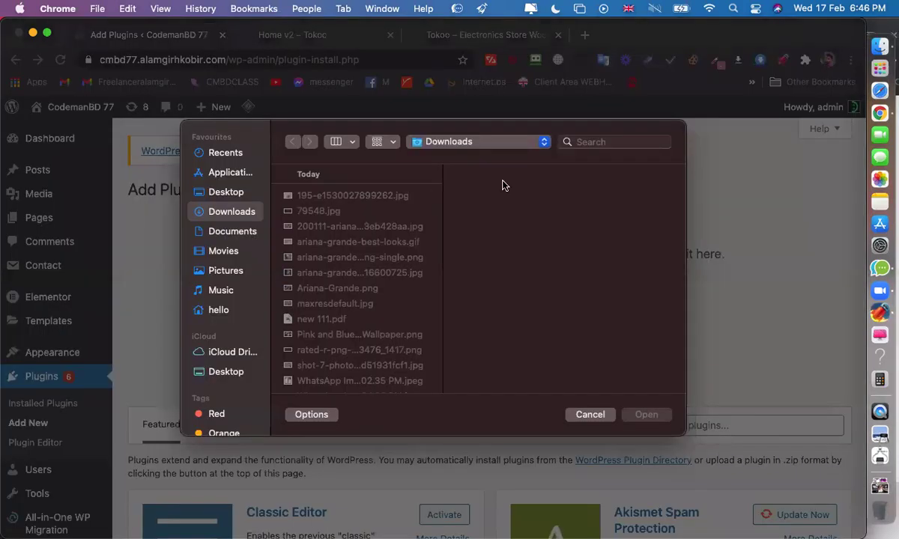
click(599, 141)
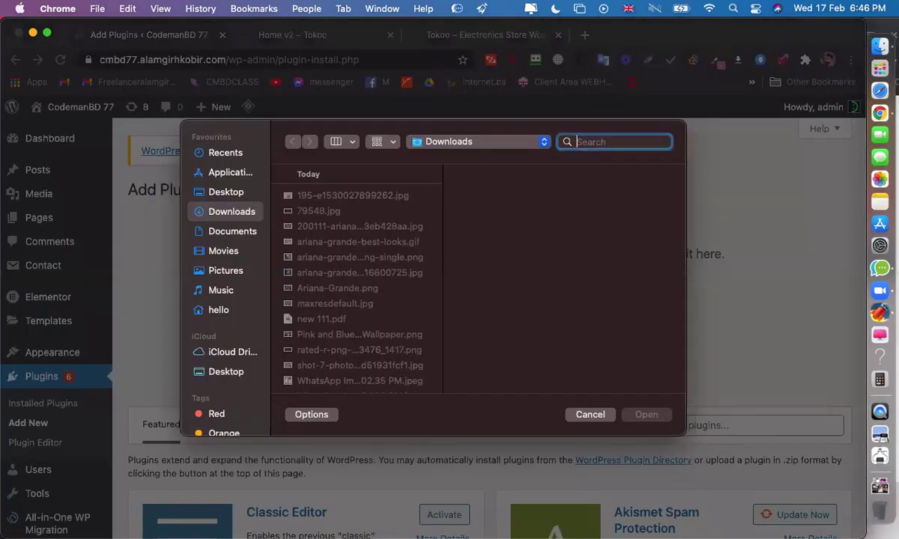
text(jet)
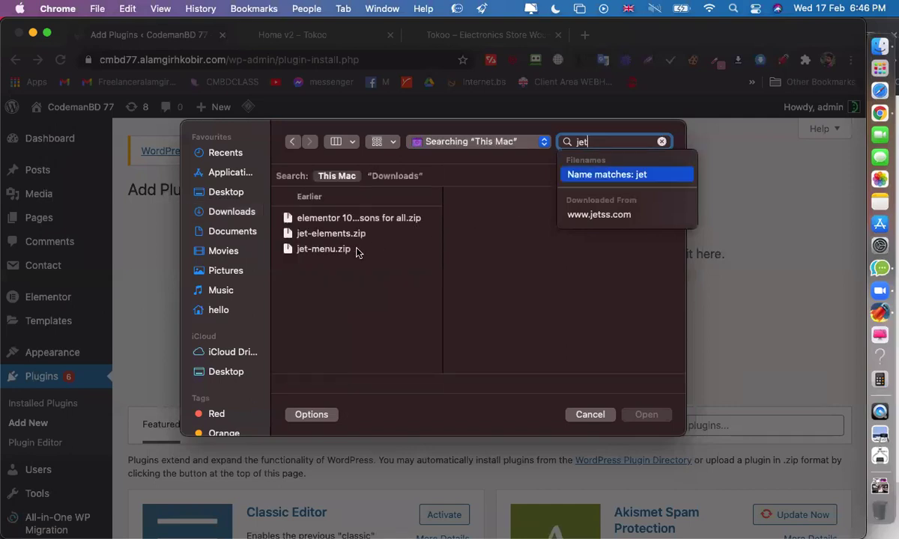
click(329, 233)
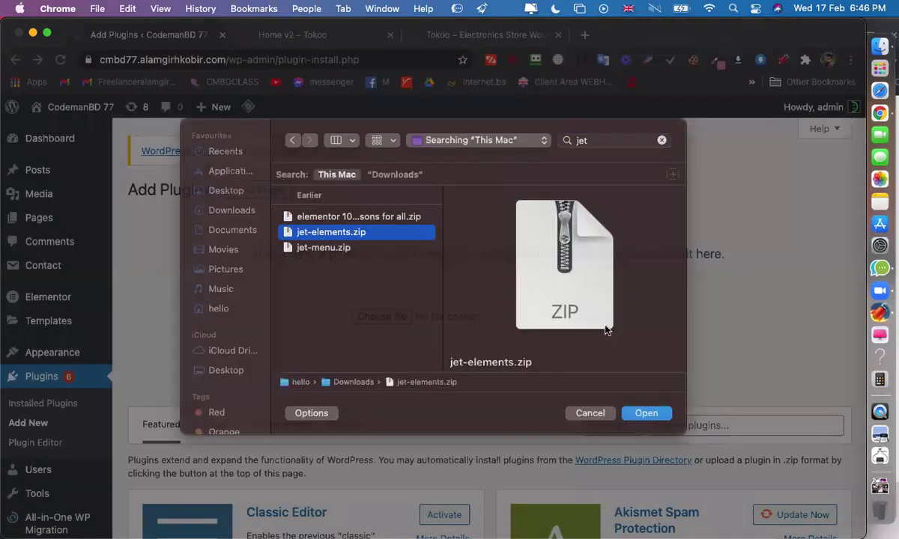
double_click(597, 321)
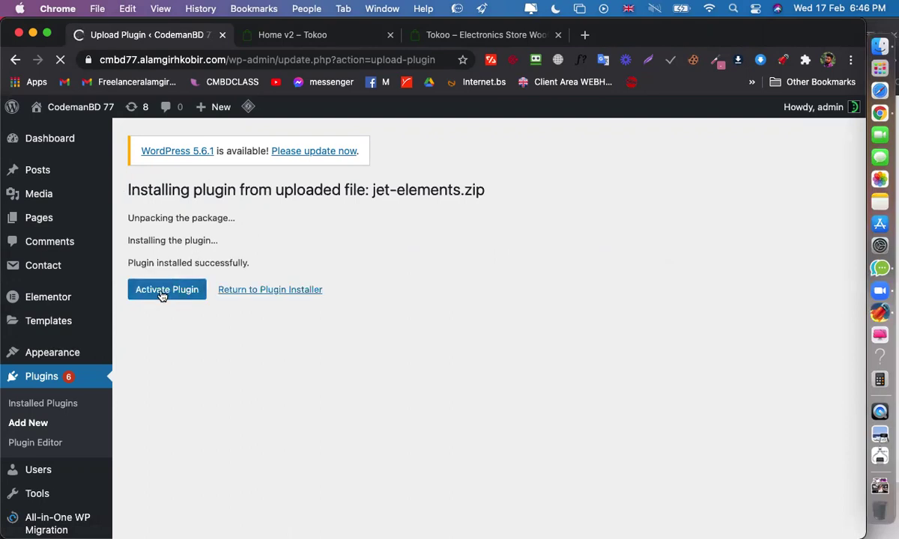
click(161, 292)
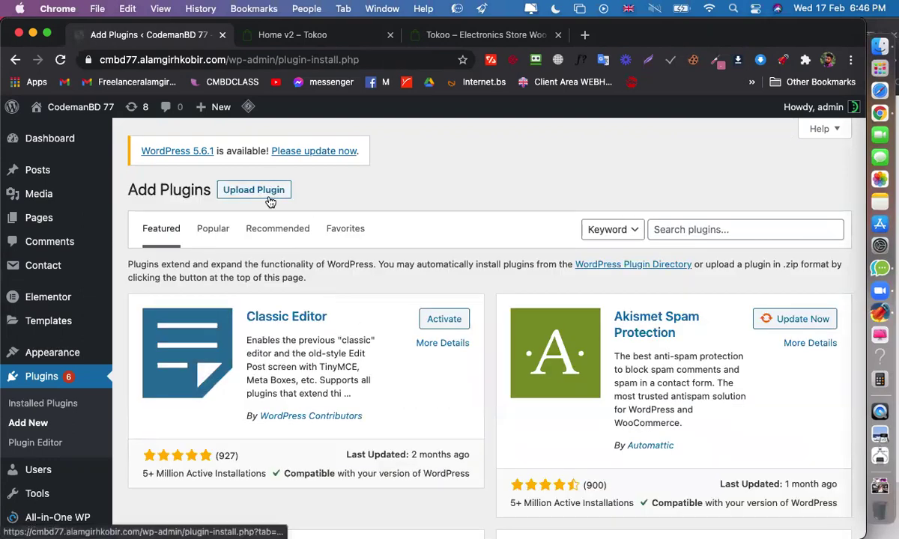
Upload and install the jet-menu.zip plugin, activate it and check the installed plugins list
click(267, 192)
click(381, 318)
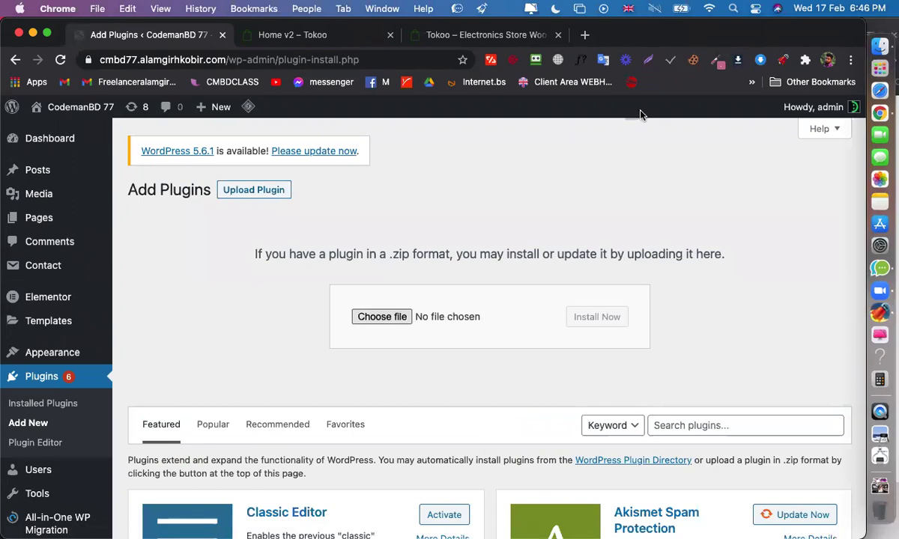
text(jet)
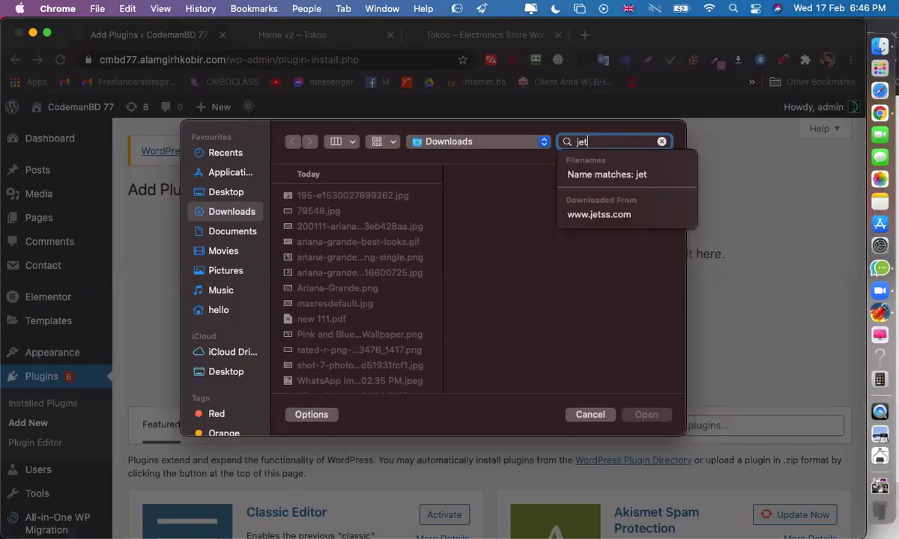
click(315, 255)
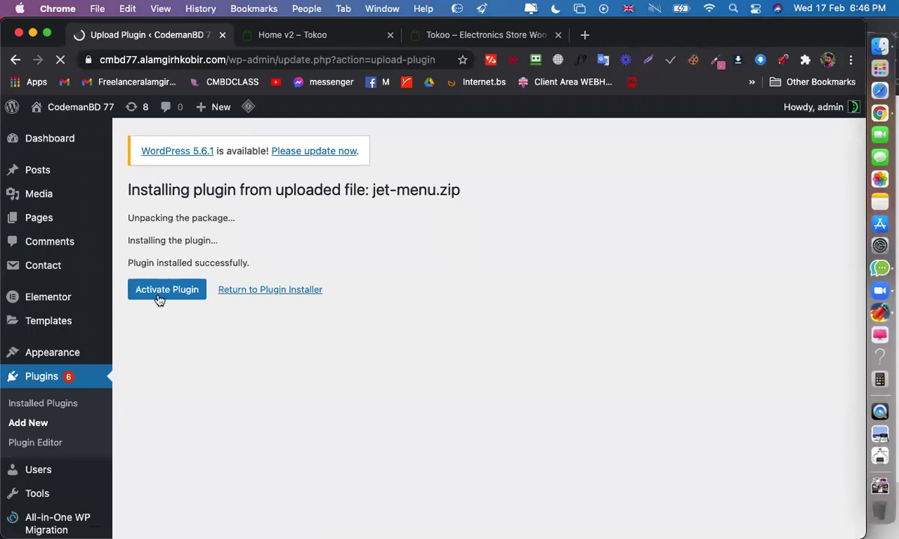
click(159, 299)
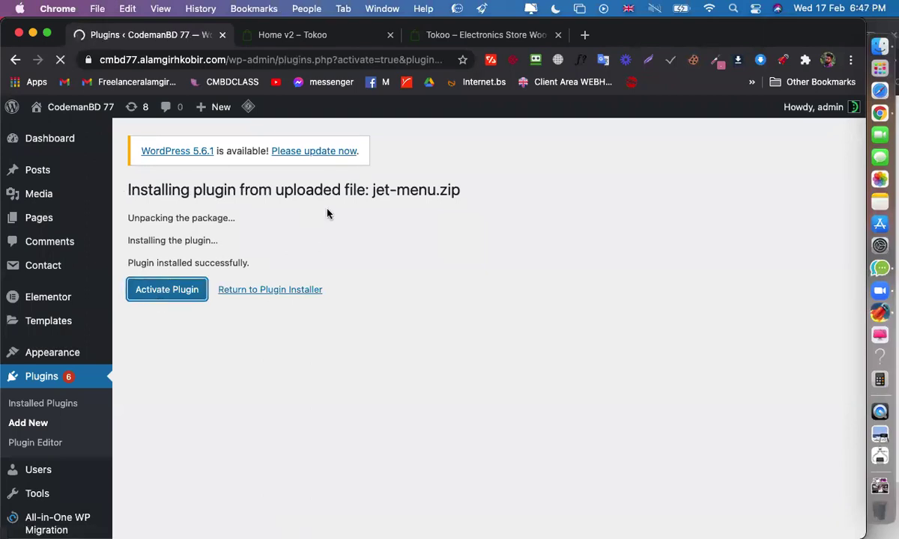
scroll(353, 280, down, 1)
scroll(353, 280, down, 10)
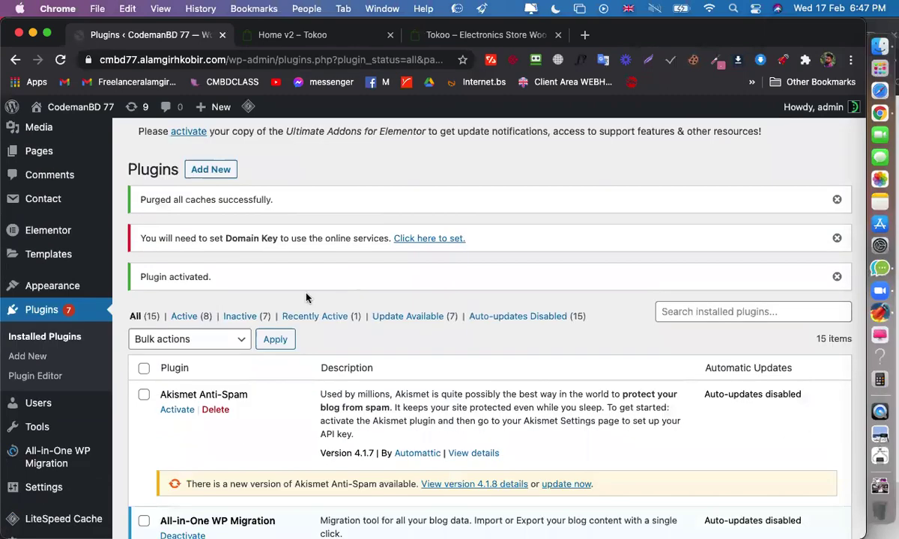
scroll(263, 302, down, 5)
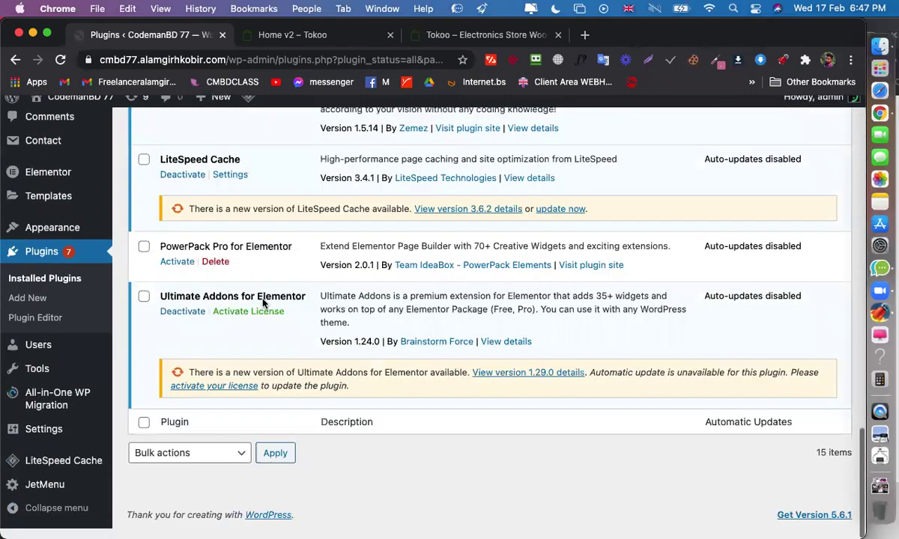
scroll(442, 176, up, 20)
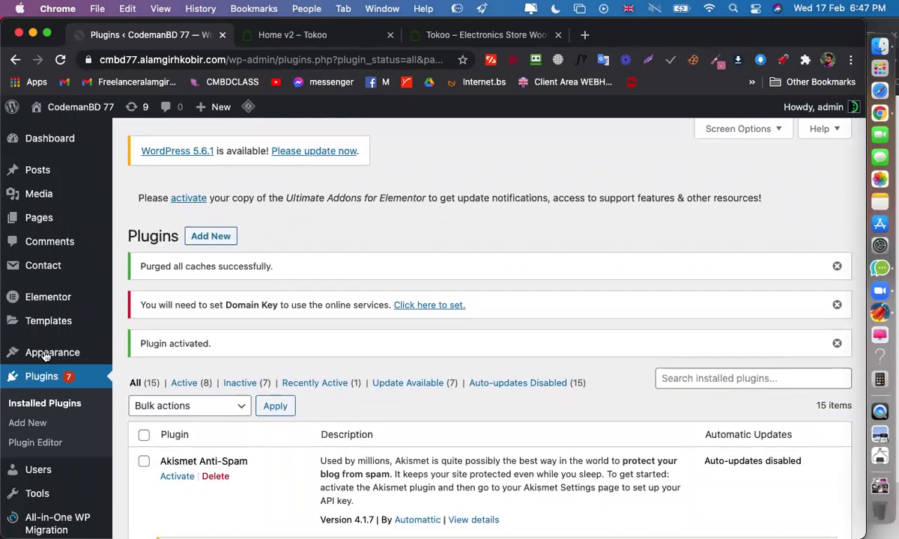
Create a new WordPress navigation menu named "Maga Menu"
mouse_move(51, 352)
click(137, 415)
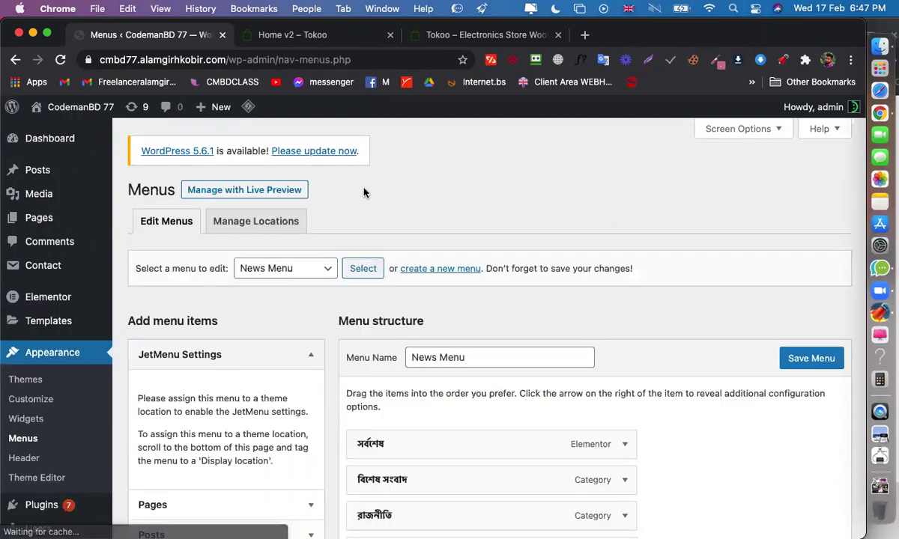
scroll(363, 192, down, 1)
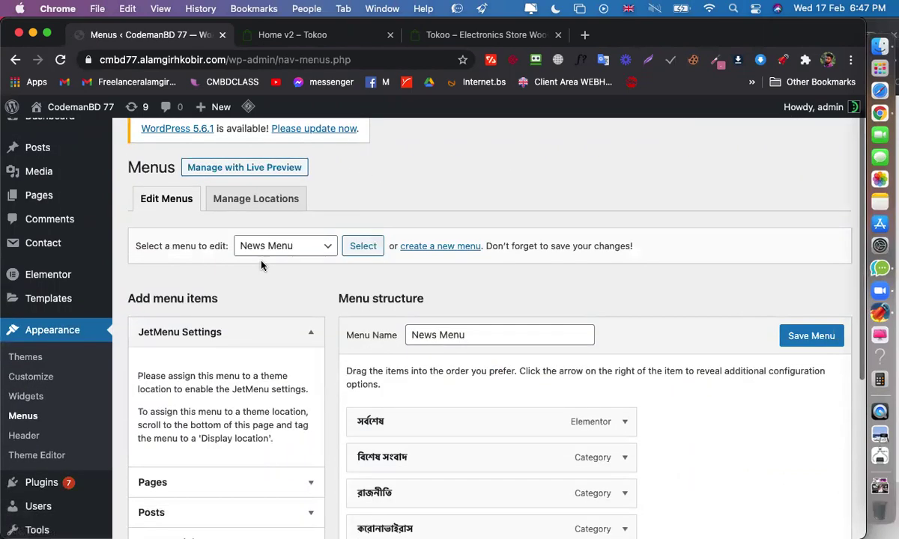
click(425, 252)
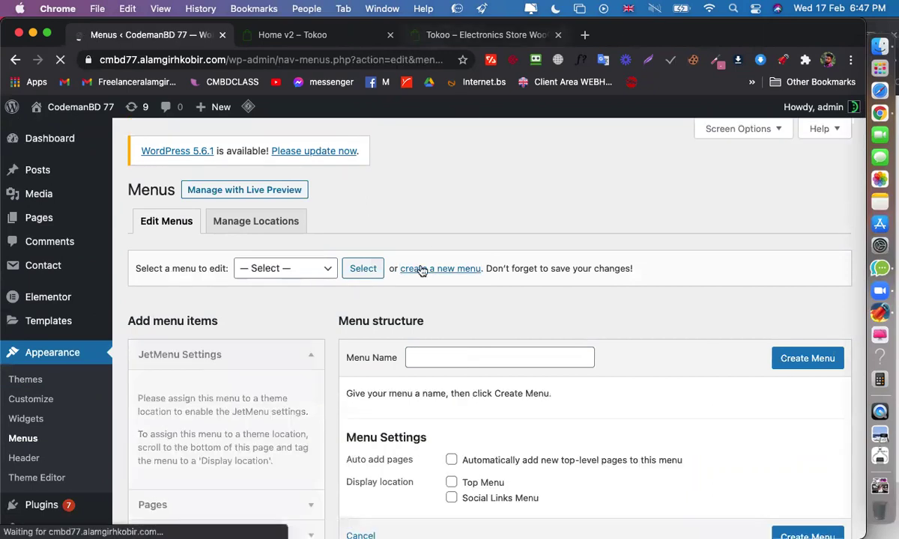
scroll(372, 286, down, 2)
click(446, 263)
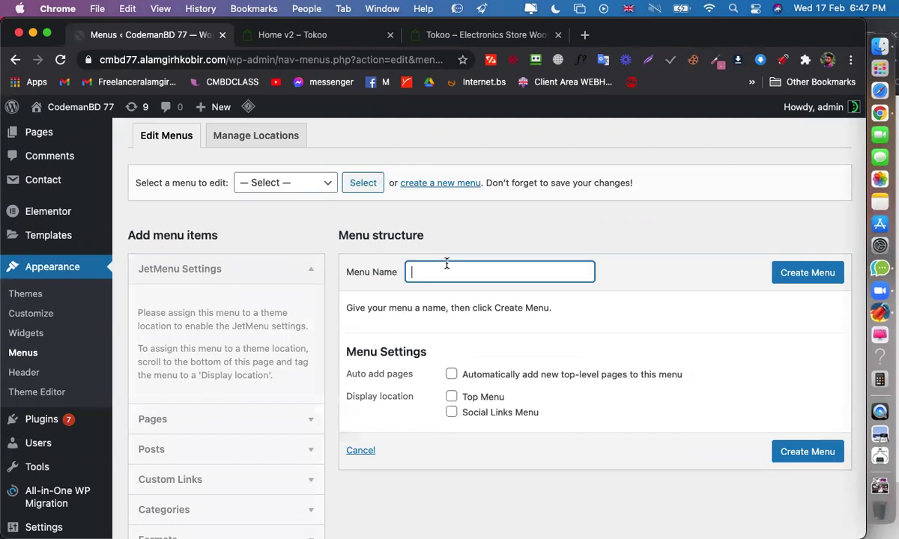
text(Ma)
click(799, 271)
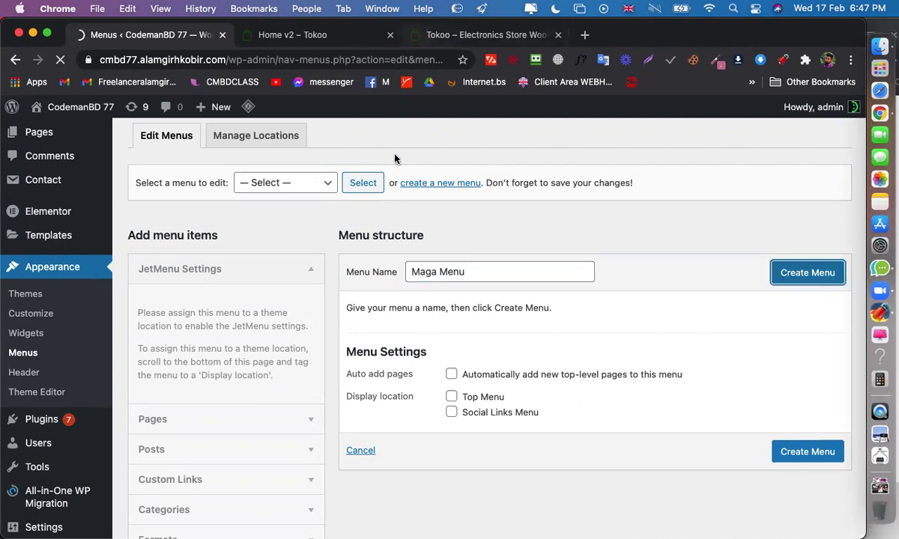
Examine the Smartphones mega menu on the Tokoo Home v2 demo and the category page it links to
key(super+3)
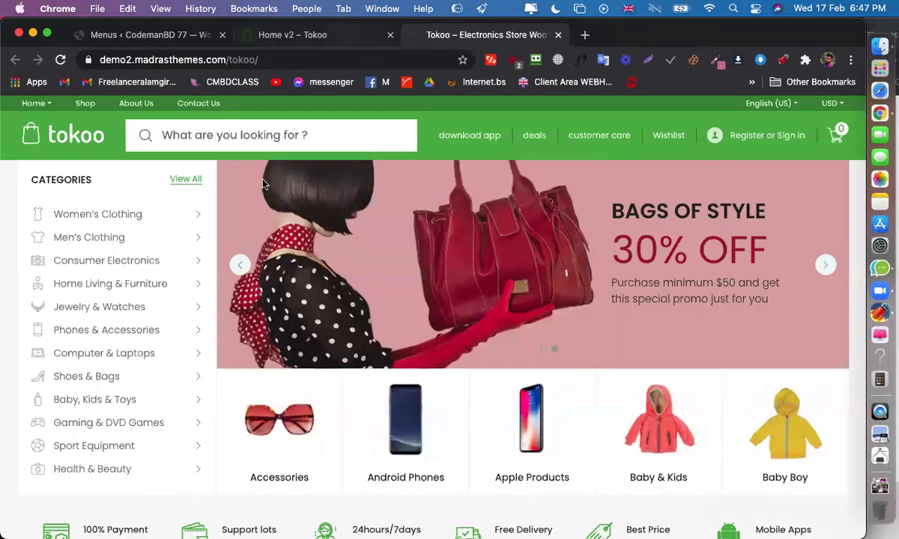
click(321, 39)
mouse_move(161, 163)
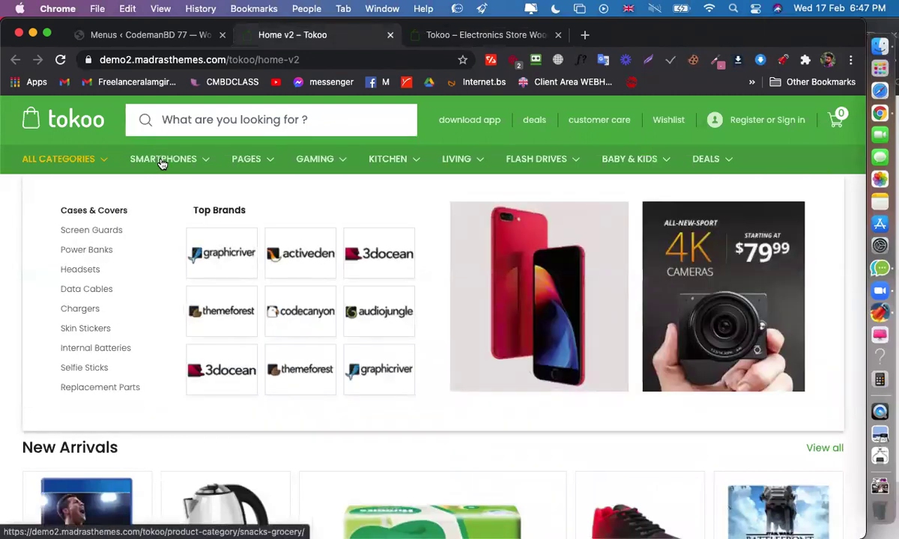
right_click(161, 162)
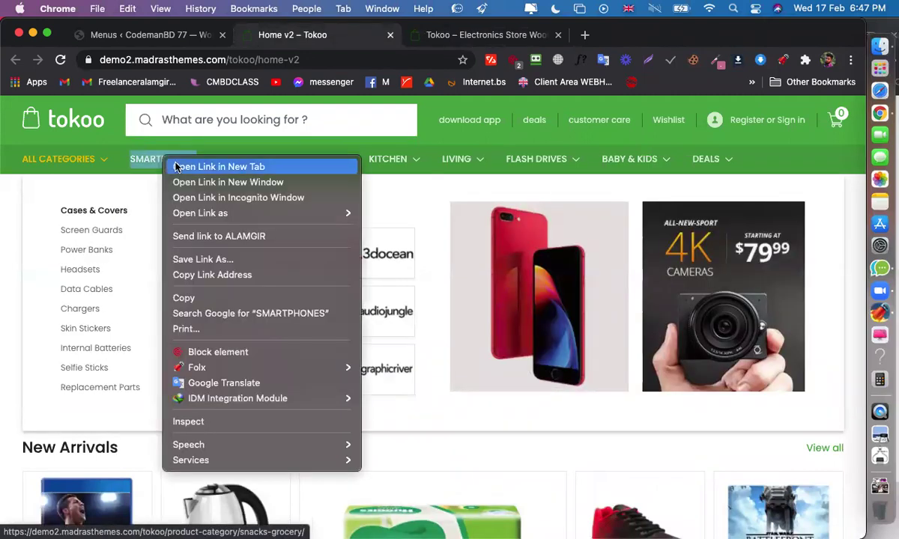
key(Return)
click(465, 38)
scroll(411, 221, down, 10)
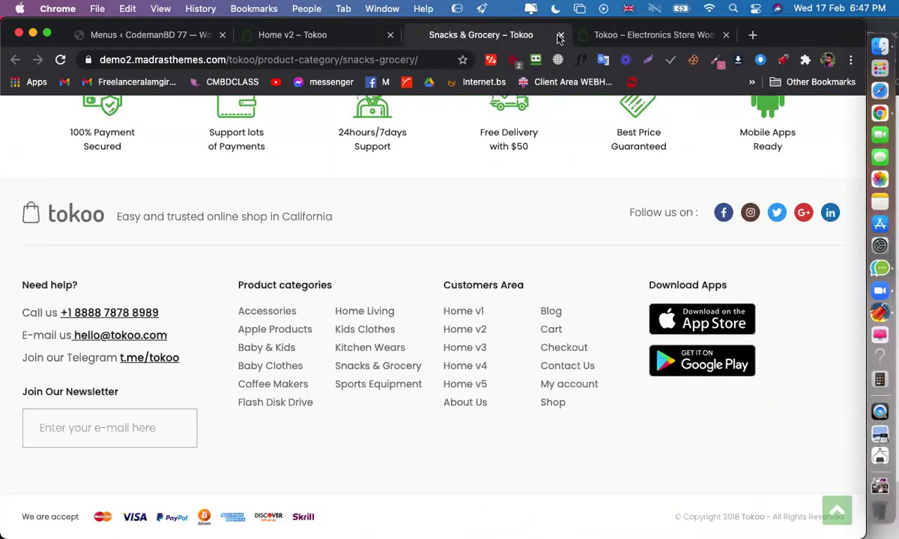
click(558, 35)
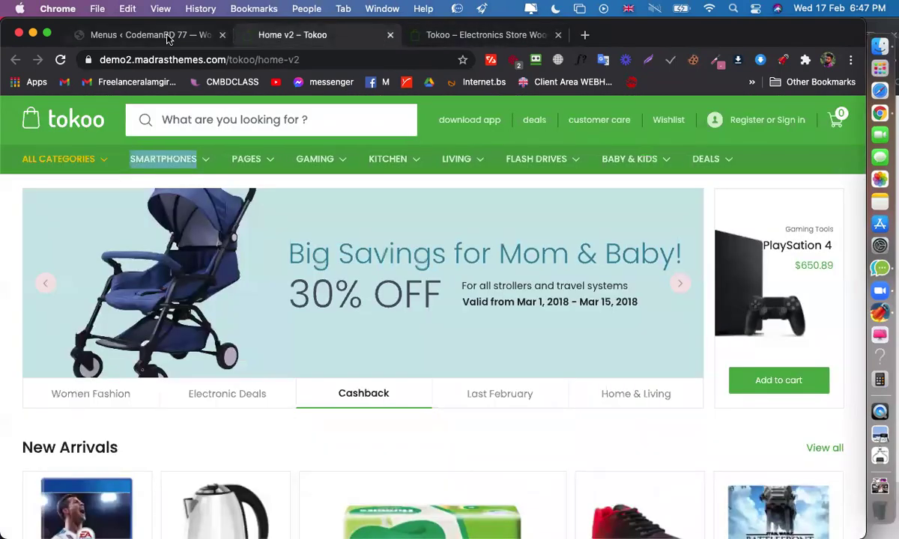
Add a custom link named "Phone" with the URL # to the Maga Menu
key(ctrl+shift+Tab)
scroll(192, 447, down, 5)
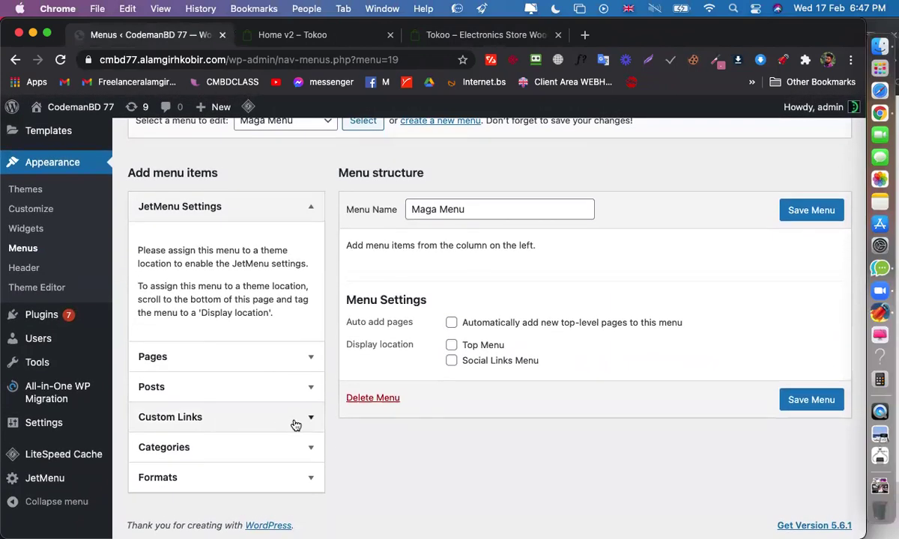
click(293, 425)
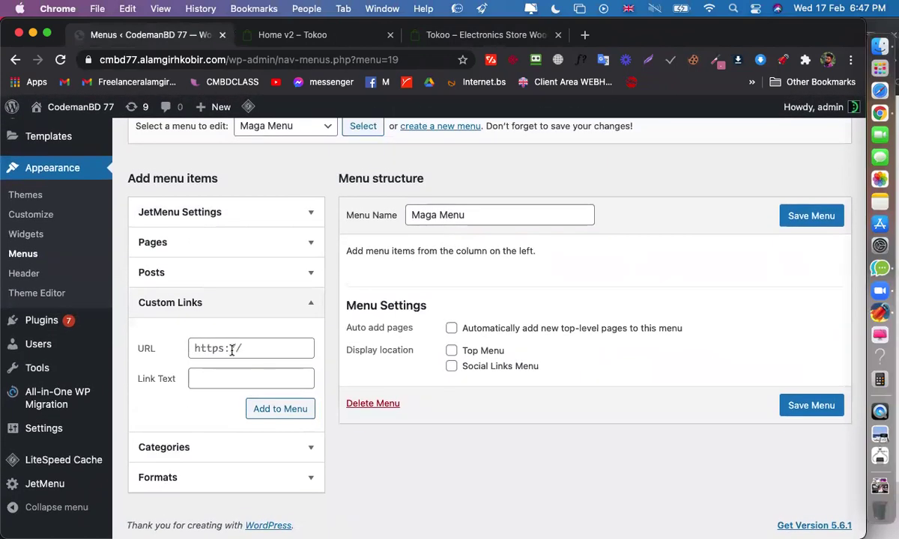
click(225, 349)
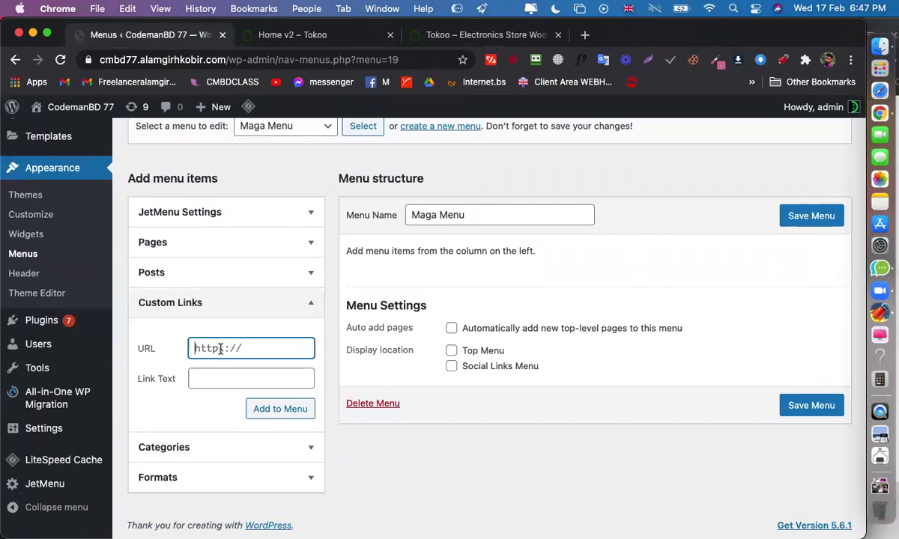
text(#)
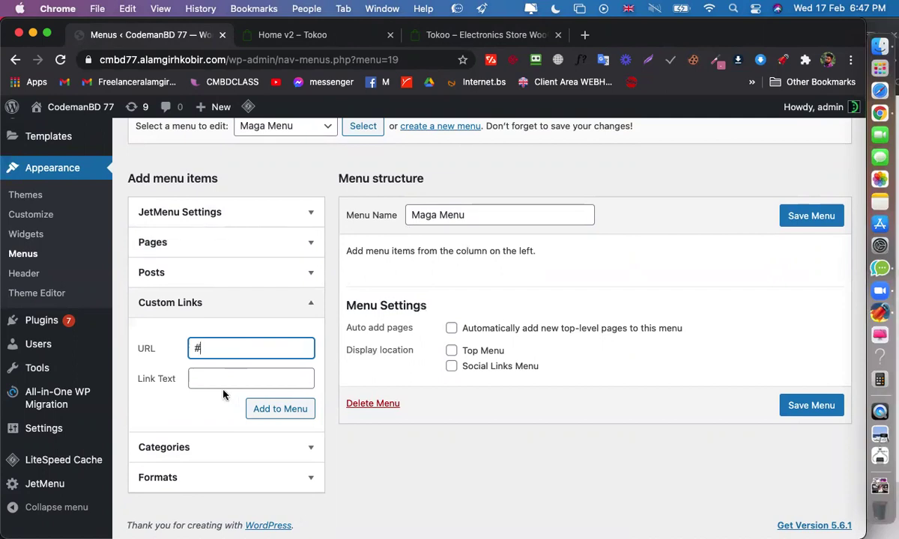
key(Tab)
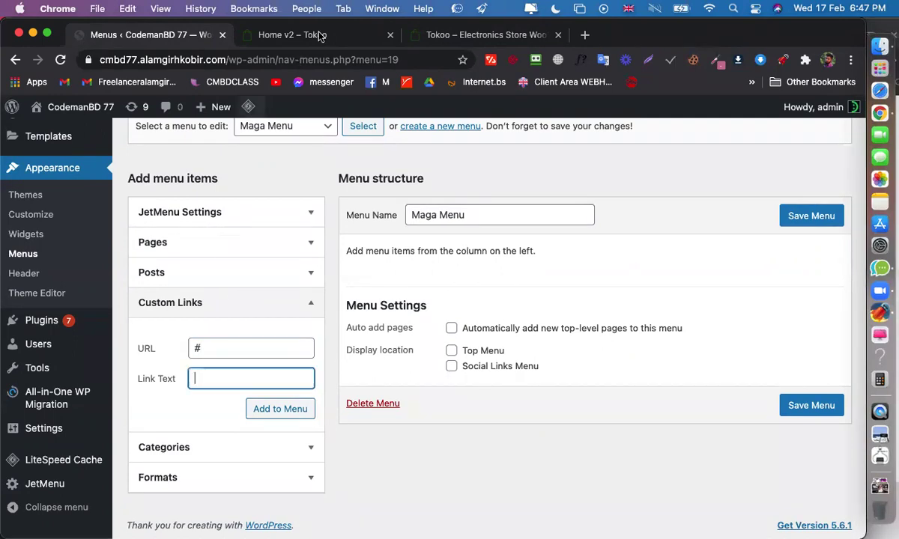
click(323, 34)
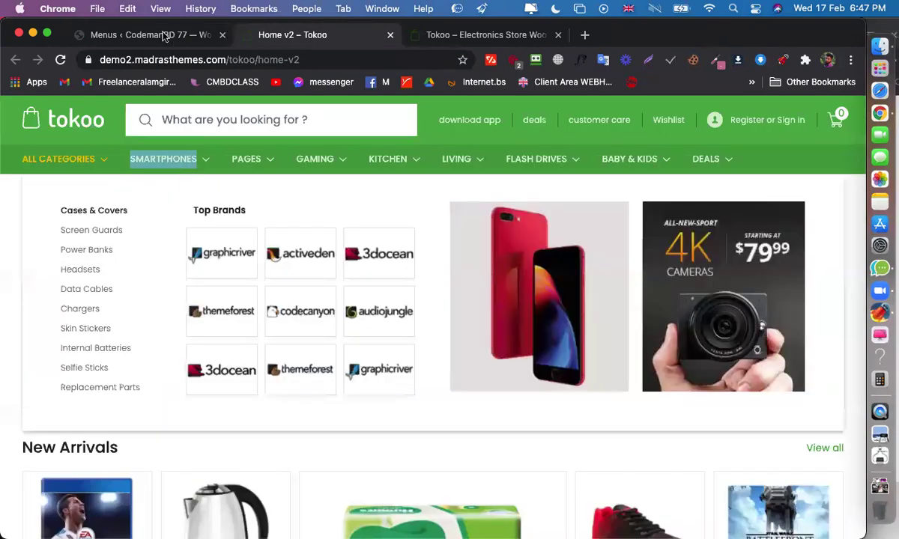
key(ctrl+shift+Tab)
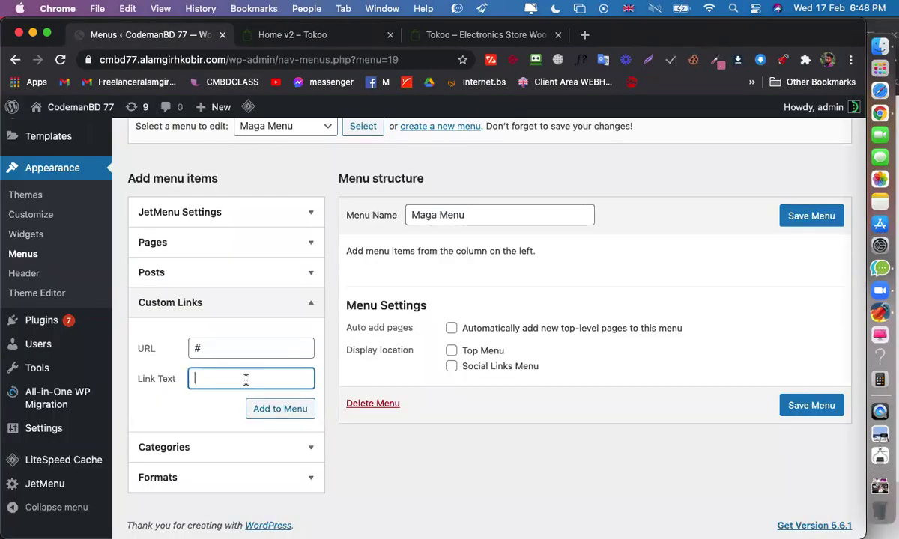
text(Phone)
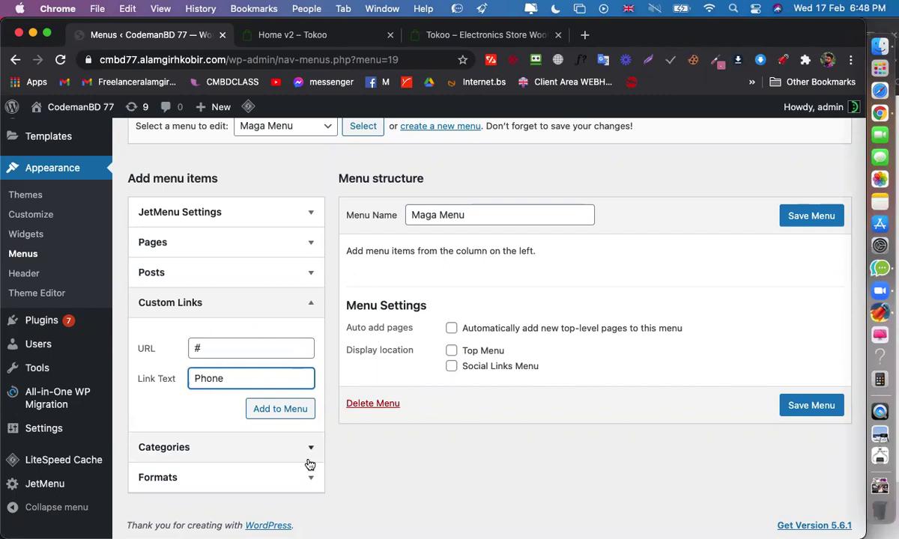
click(285, 410)
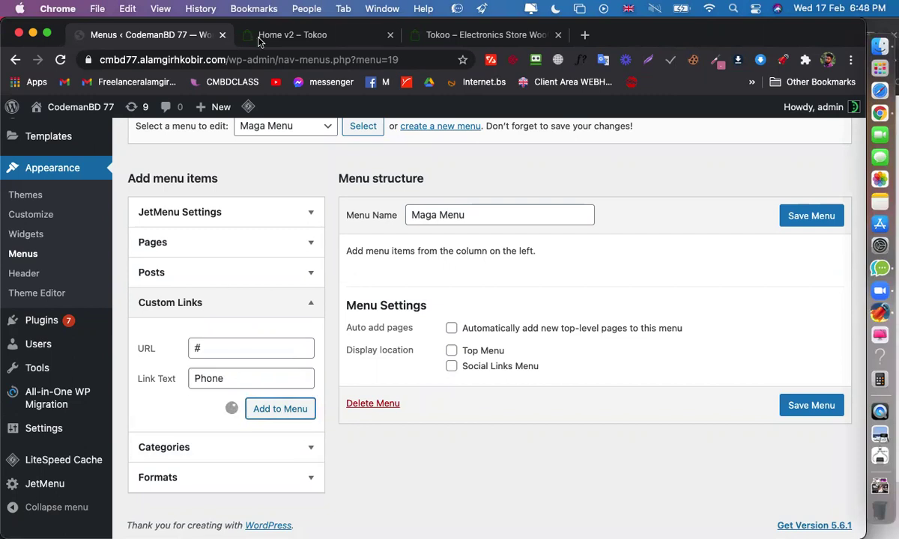
Add a custom link named "Pages" with the URL # to the Maga Menu
key(ctrl+Tab)
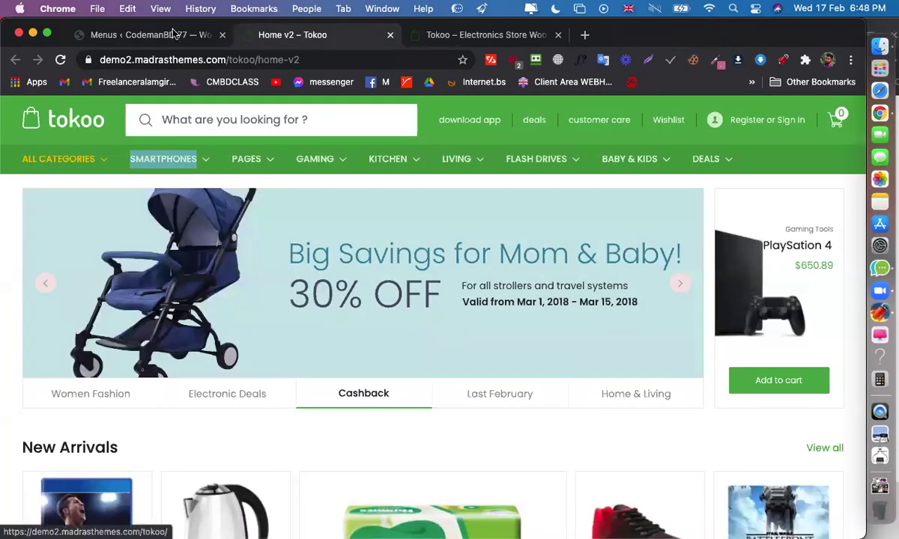
key(ctrl+shift+Tab)
click(234, 382)
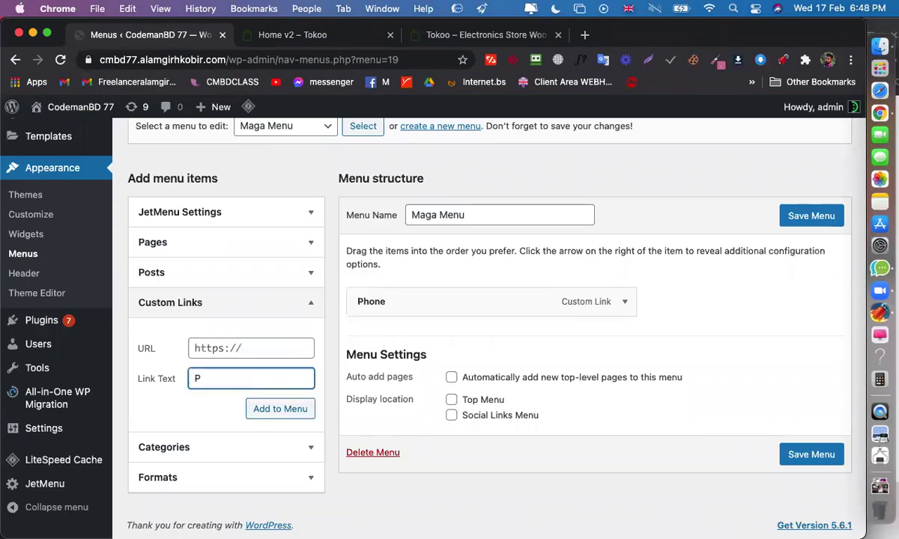
click(222, 350)
text(#)
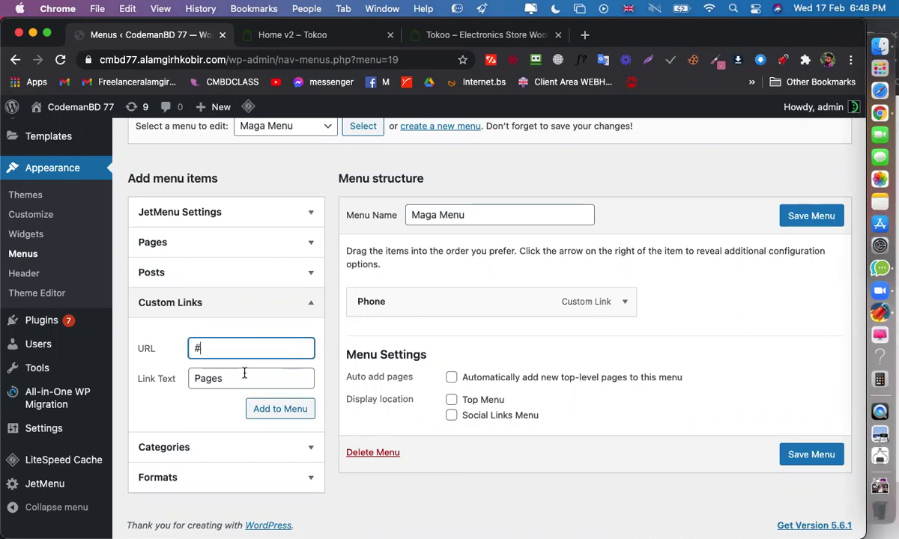
click(260, 417)
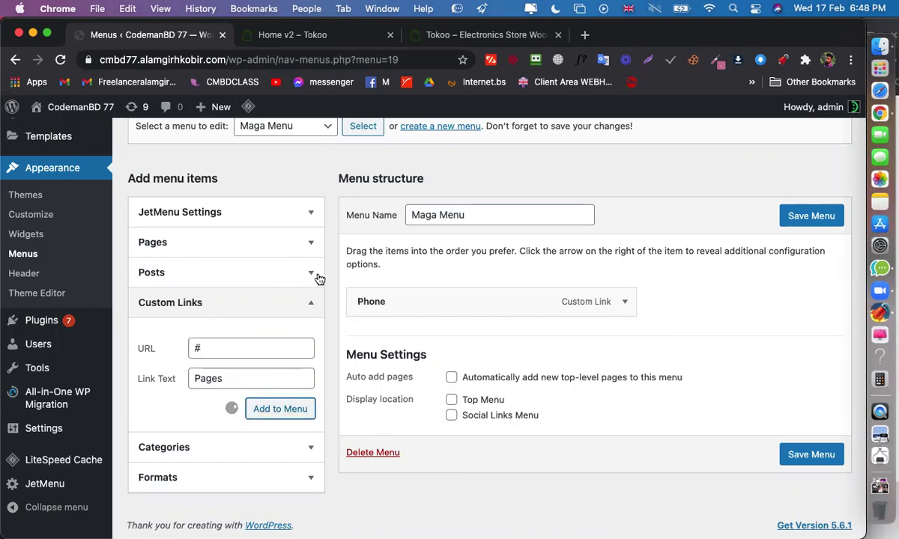
Check the Tokoo demo's menu labels and add a custom link named "Gaming" with the URL # to the Maga Menu
click(273, 42)
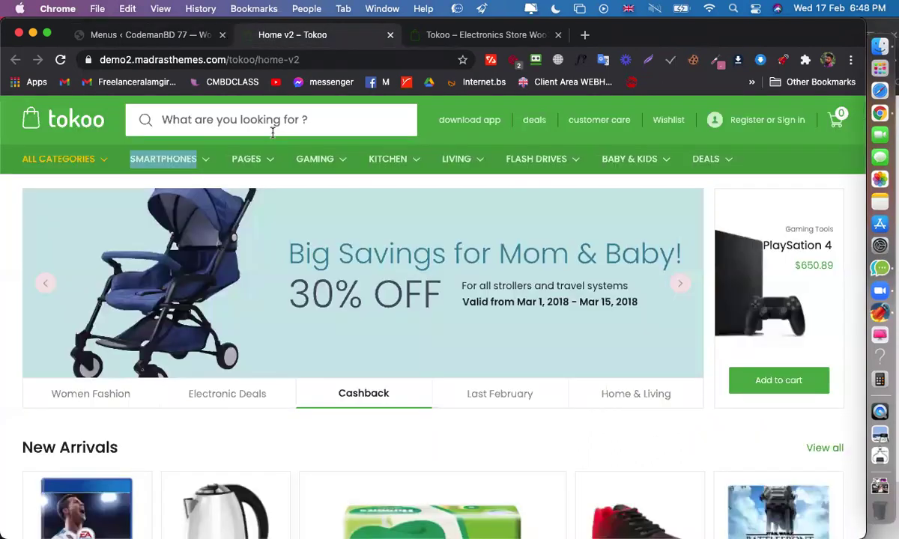
mouse_move(229, 161)
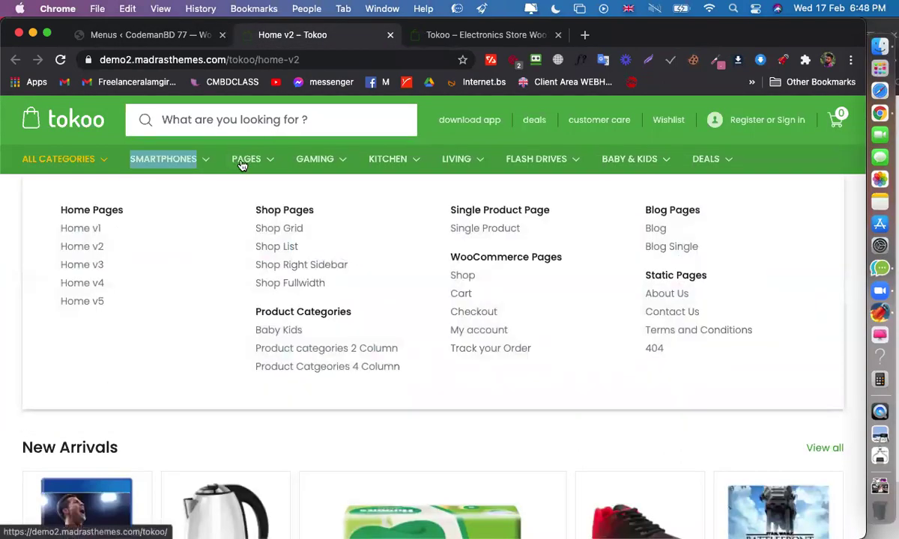
mouse_move(318, 170)
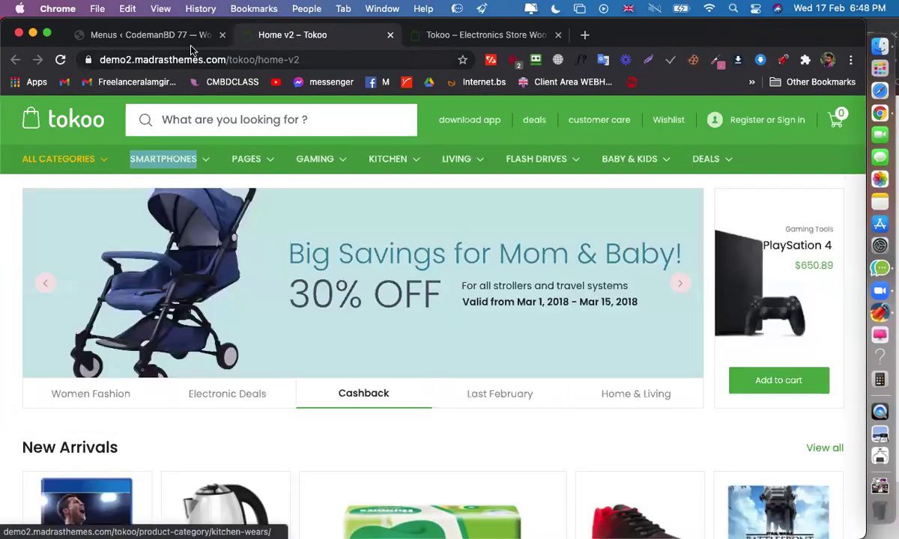
click(150, 35)
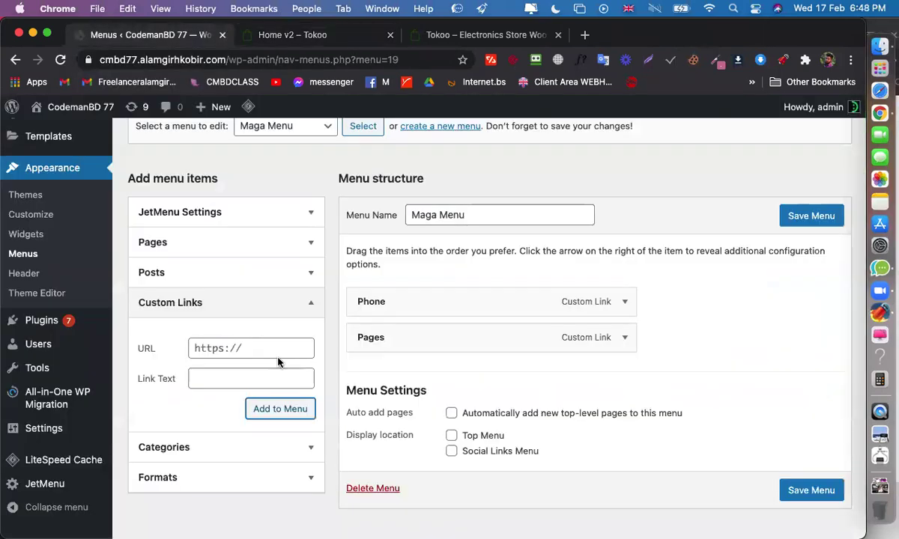
click(240, 372)
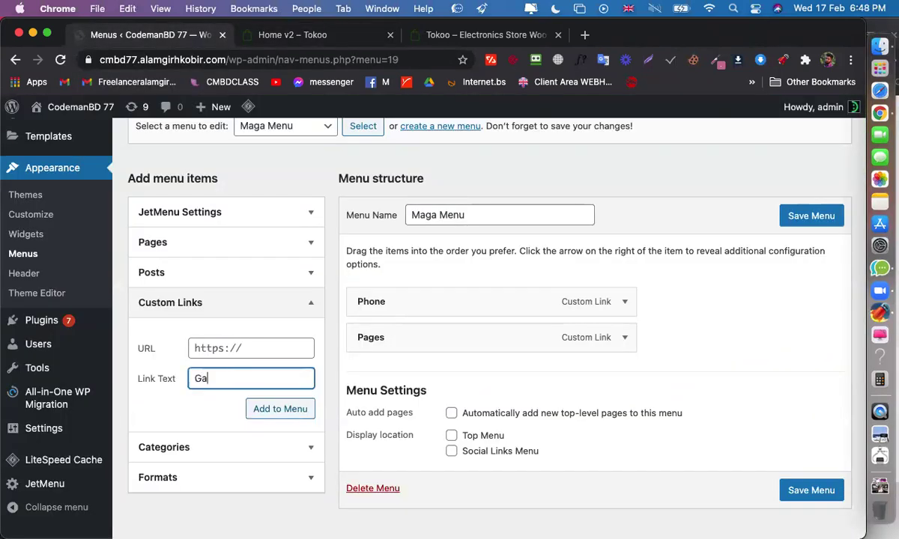
click(246, 349)
text(#)
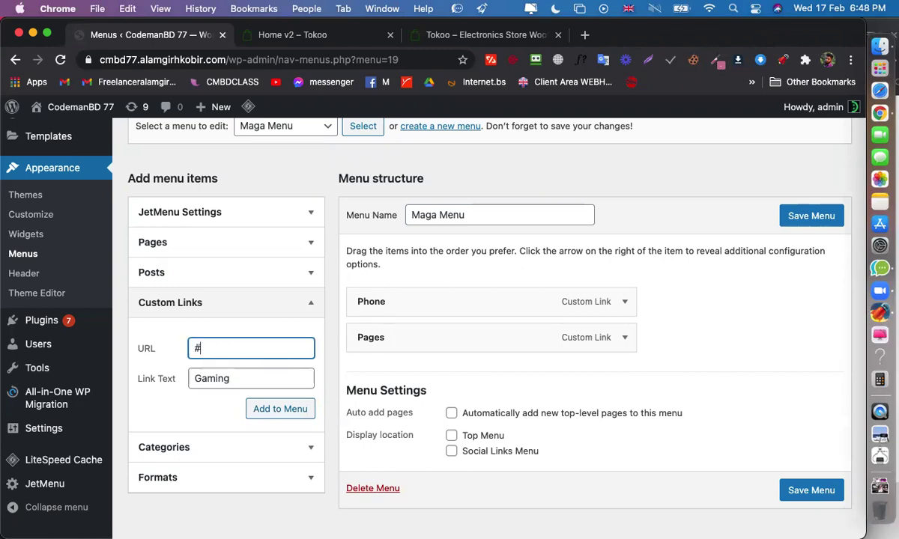
click(274, 410)
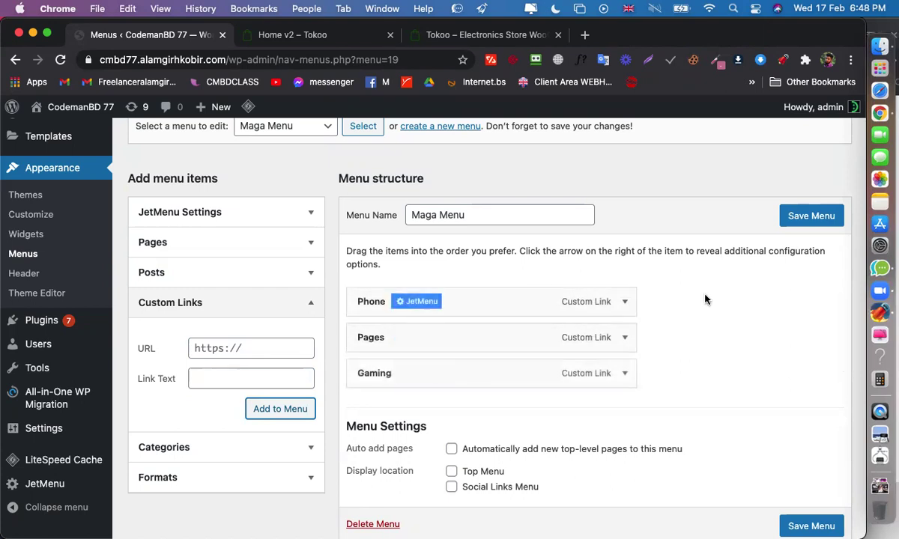
Compare the menu items with the Tokoo demo navigation and save the Maga Menu
scroll(676, 299, down, 1)
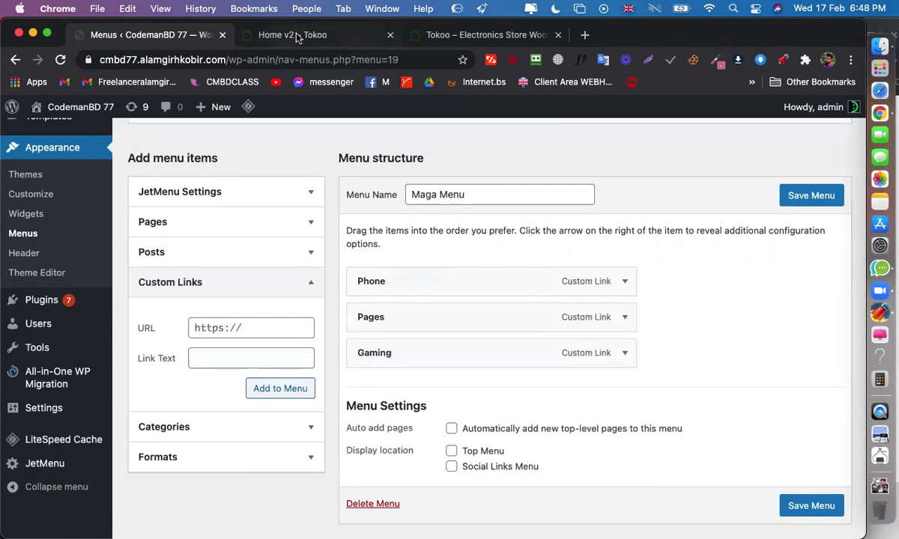
click(297, 34)
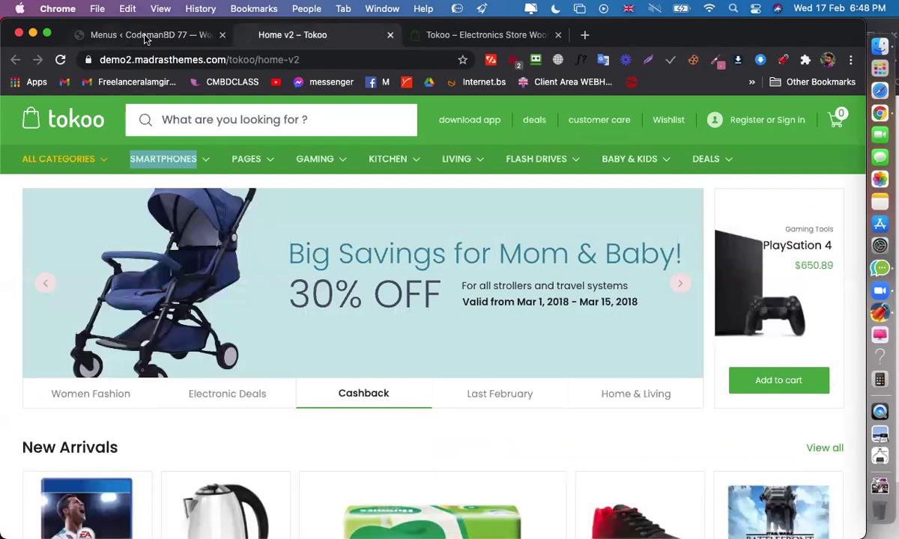
click(154, 39)
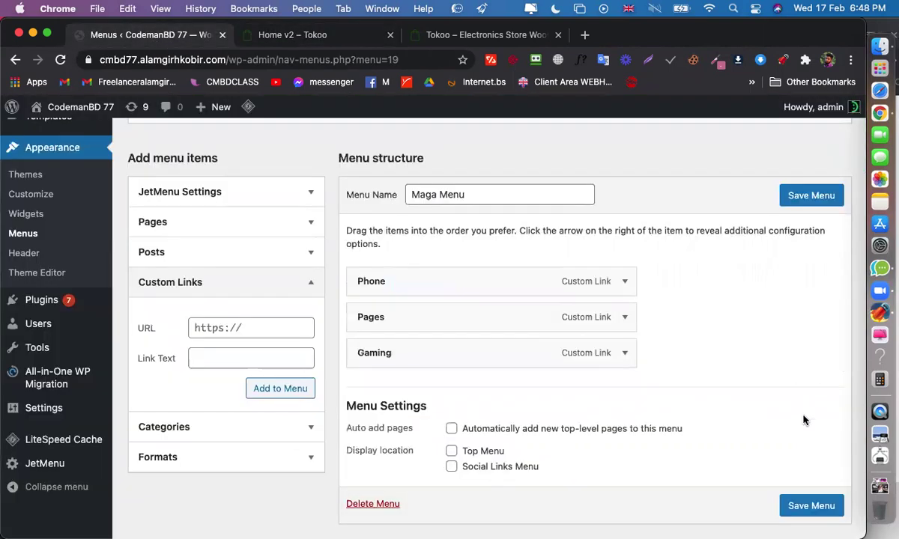
click(813, 196)
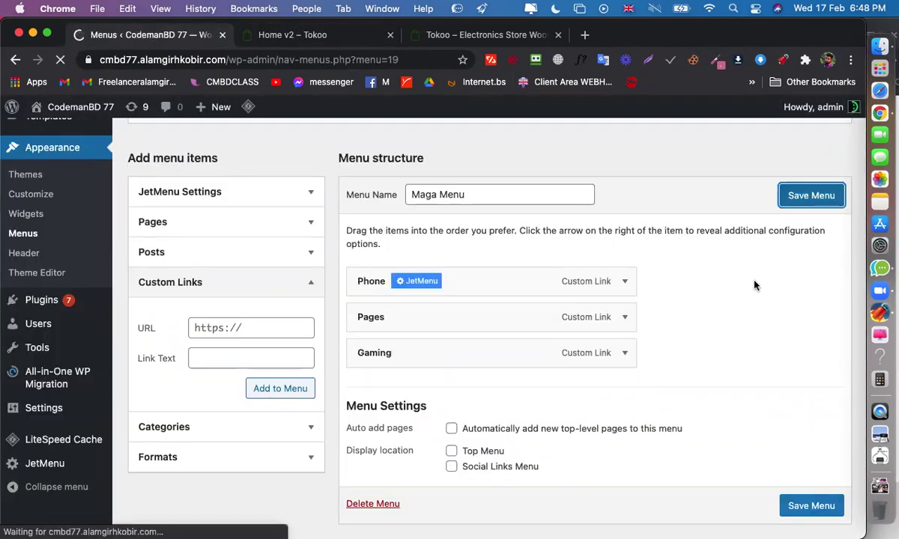
Enable the mega submenu in the Phone item's JetMenu settings and open its mega menu content for editing
scroll(517, 233, down, 4)
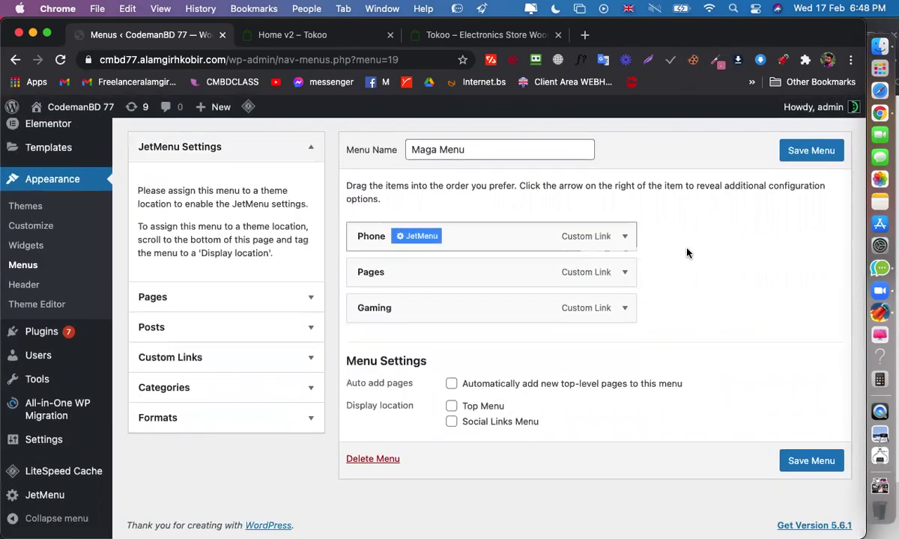
click(416, 237)
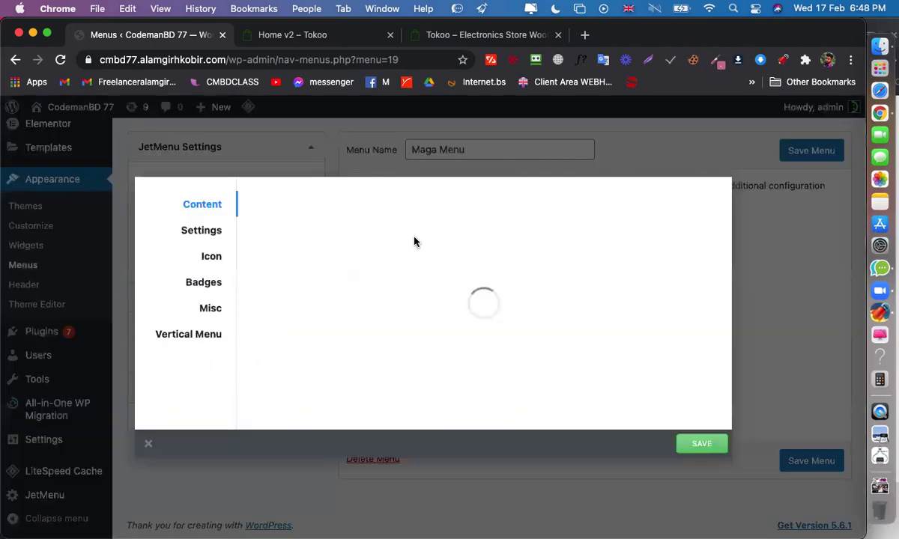
click(148, 441)
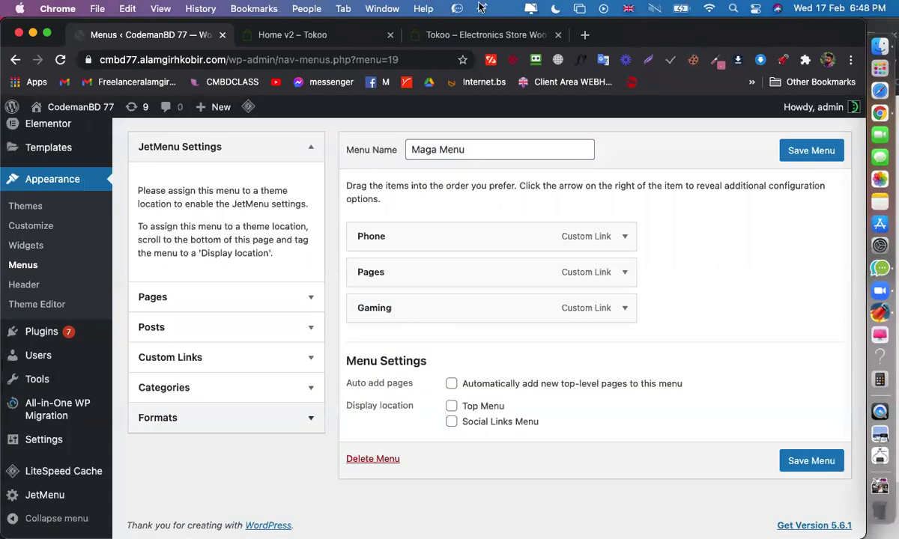
click(337, 38)
mouse_move(164, 158)
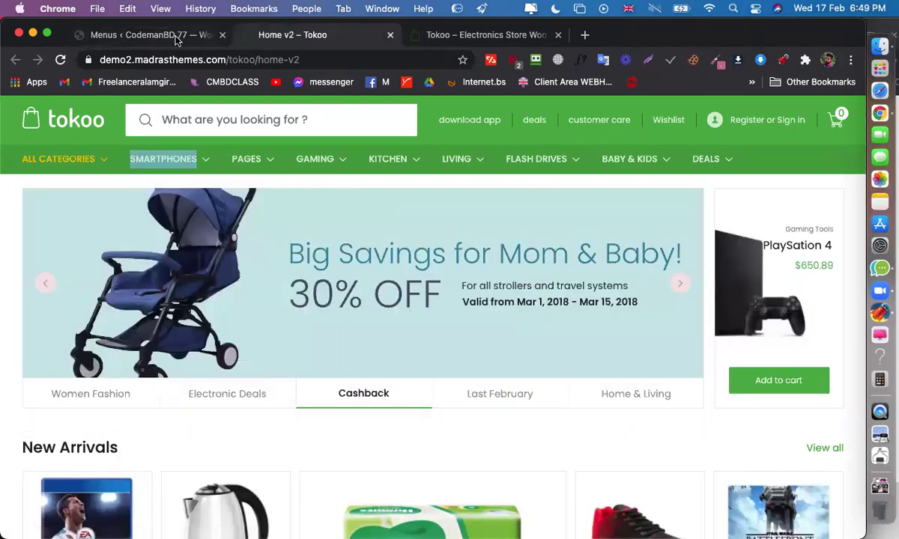
click(178, 38)
click(413, 238)
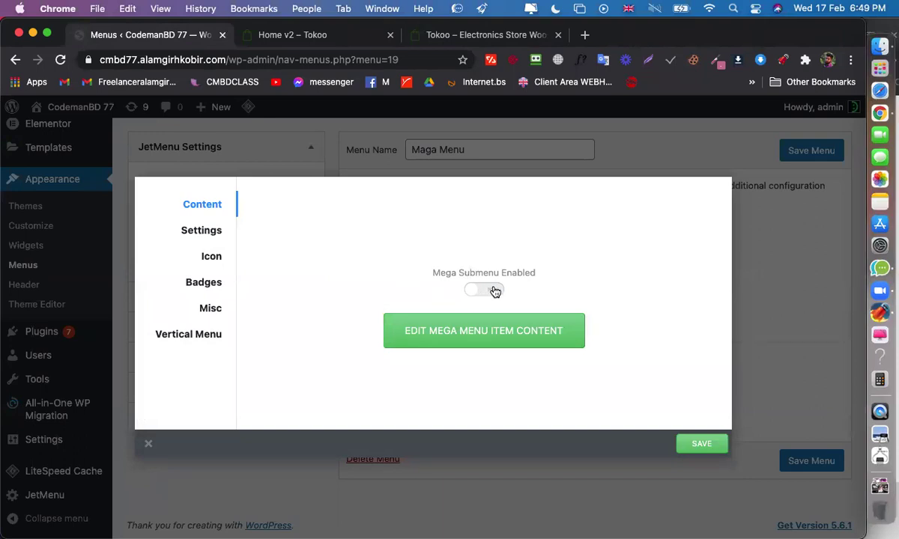
click(494, 292)
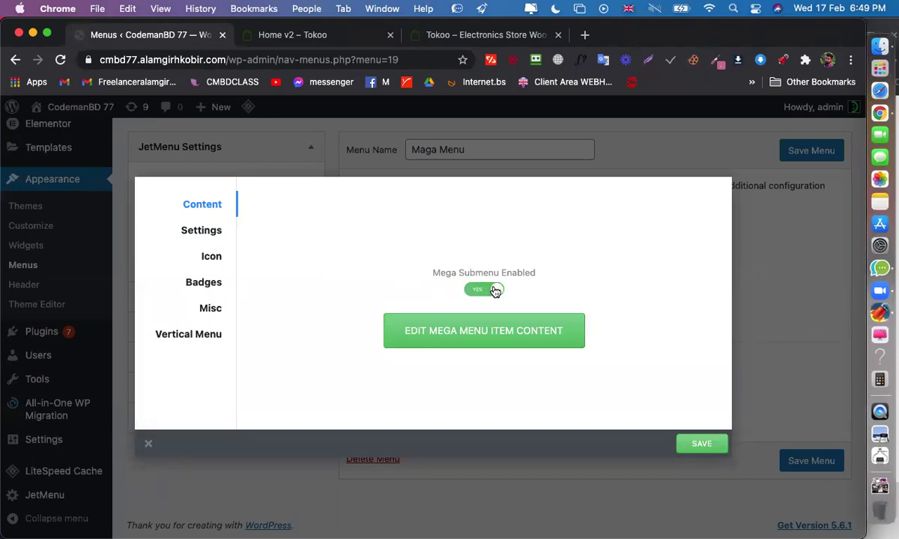
click(468, 340)
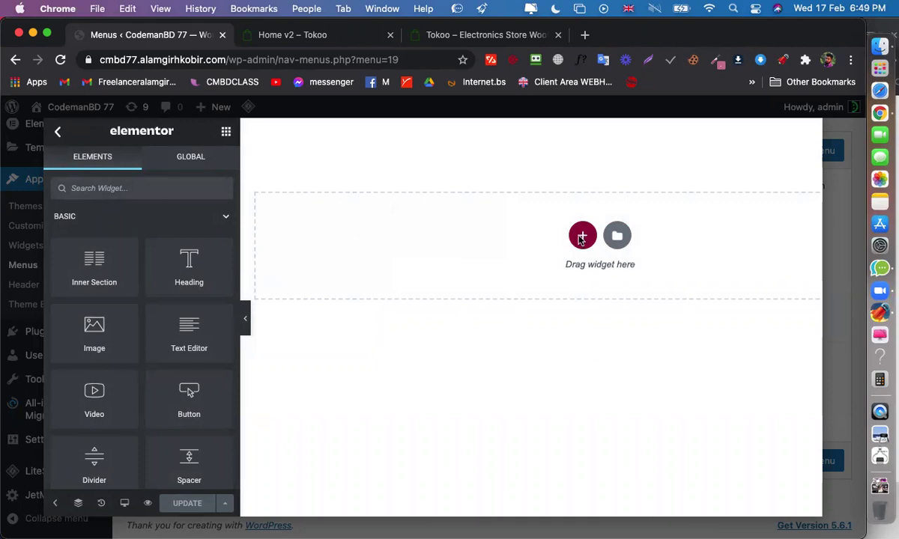
Check the demo's Smartphones mega menu and add a three-column section with two narrow columns and one wide column to the Phone content
click(308, 37)
mouse_move(166, 157)
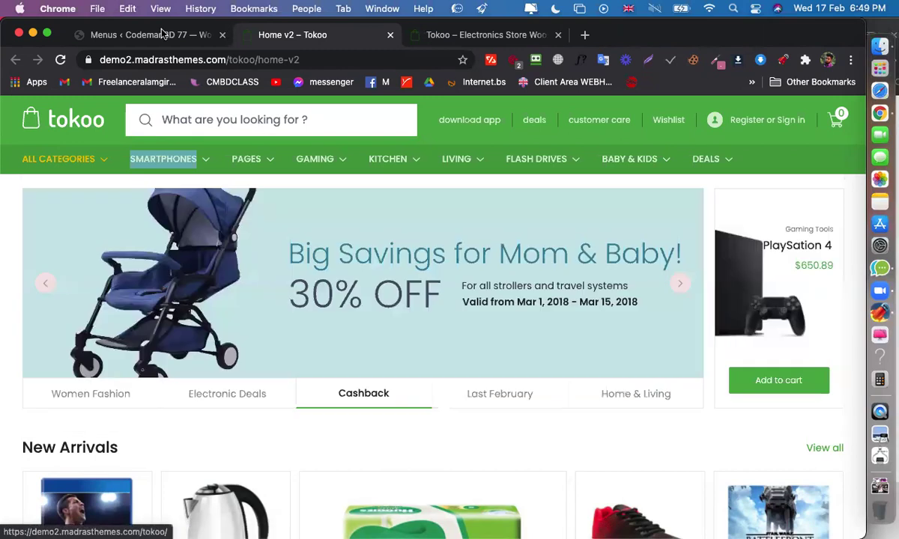
click(157, 35)
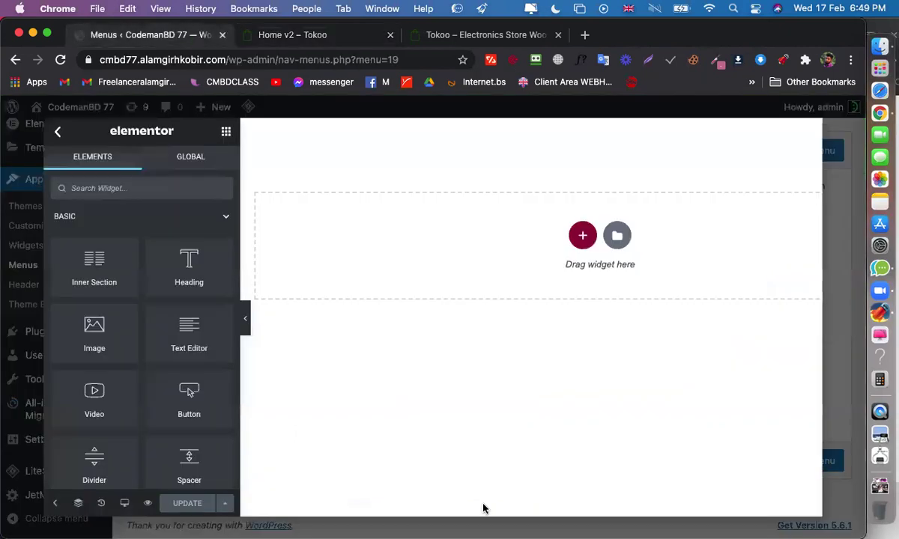
click(581, 235)
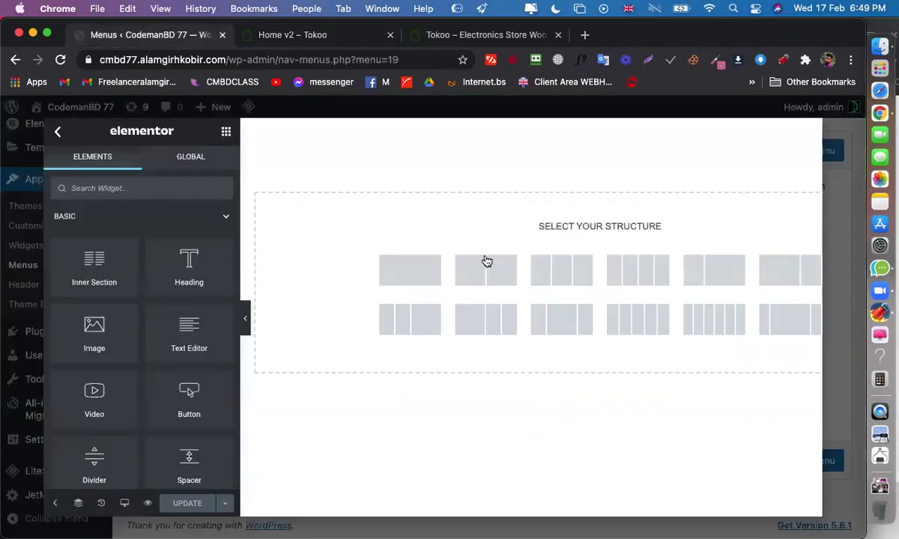
click(387, 302)
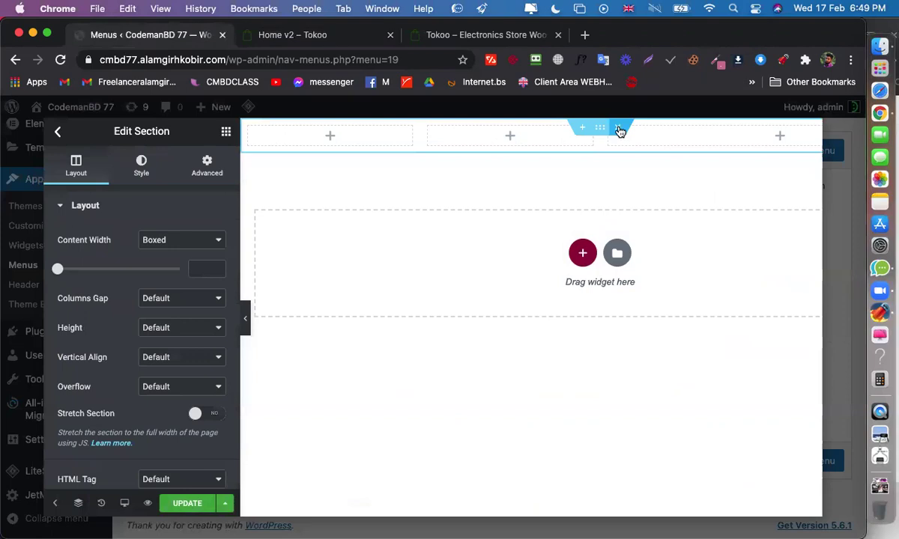
Add a single-column section to the Phone content and delete the three-column section above it
click(582, 253)
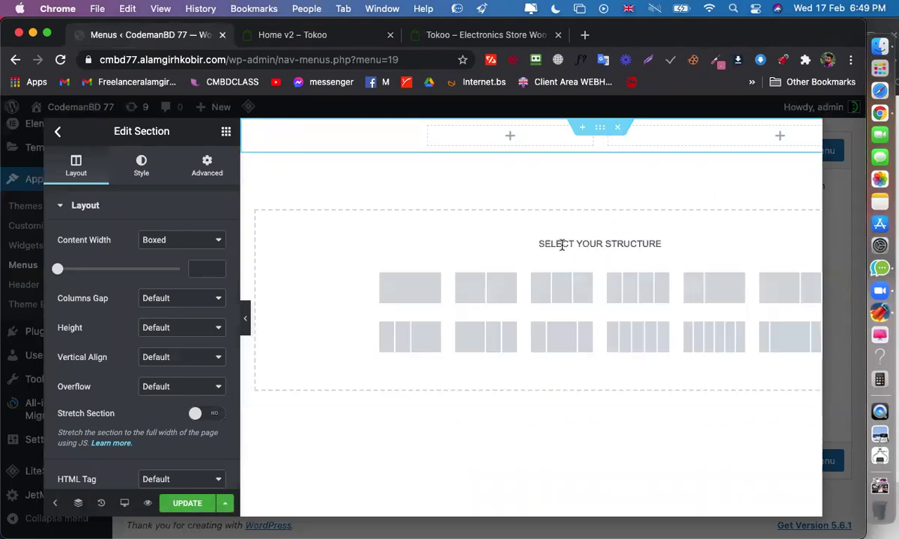
click(425, 287)
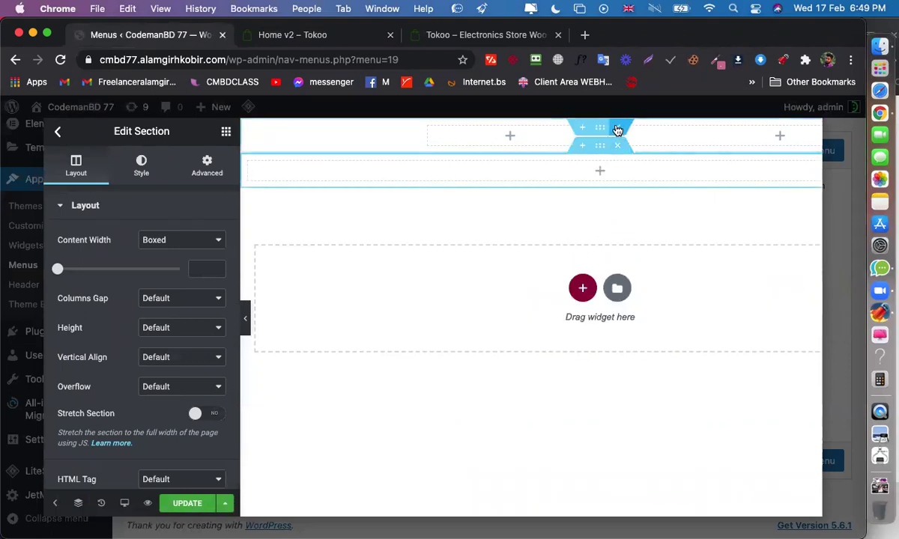
click(617, 129)
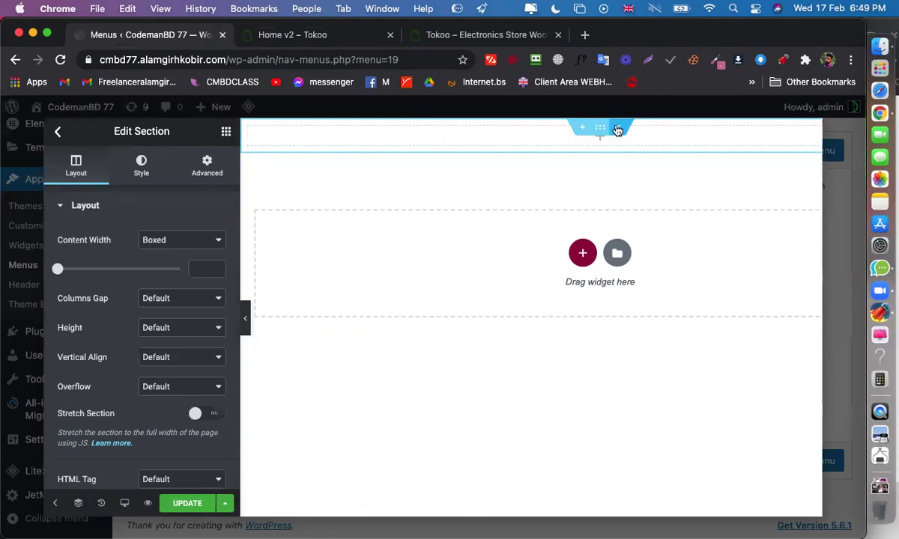
Insert an inner section into the single-column section and add two columns to it for a four-column layout
drag(88, 263, 591, 147)
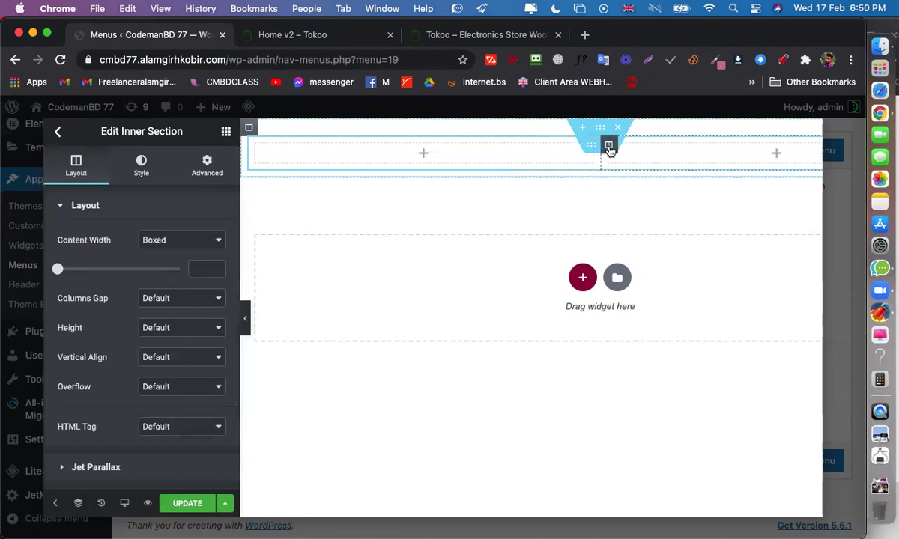
right_click(608, 148)
click(648, 214)
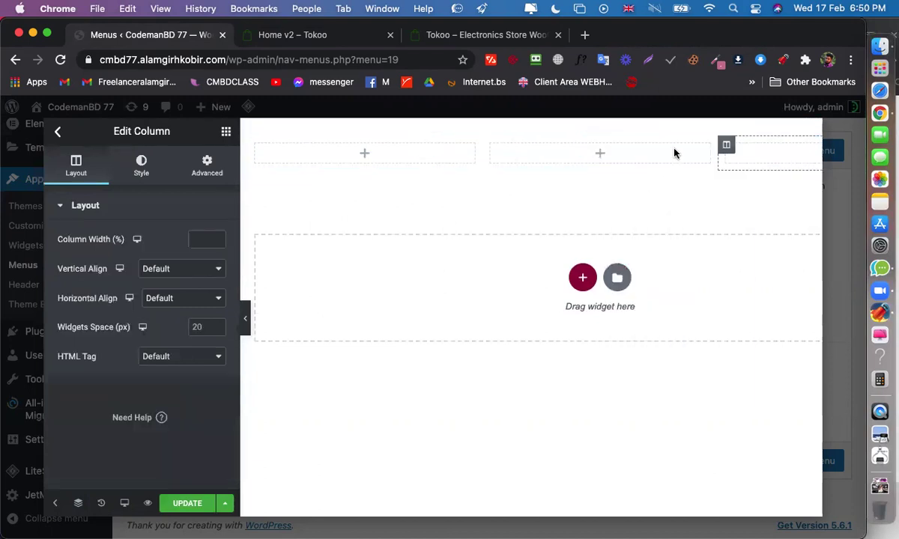
right_click(727, 144)
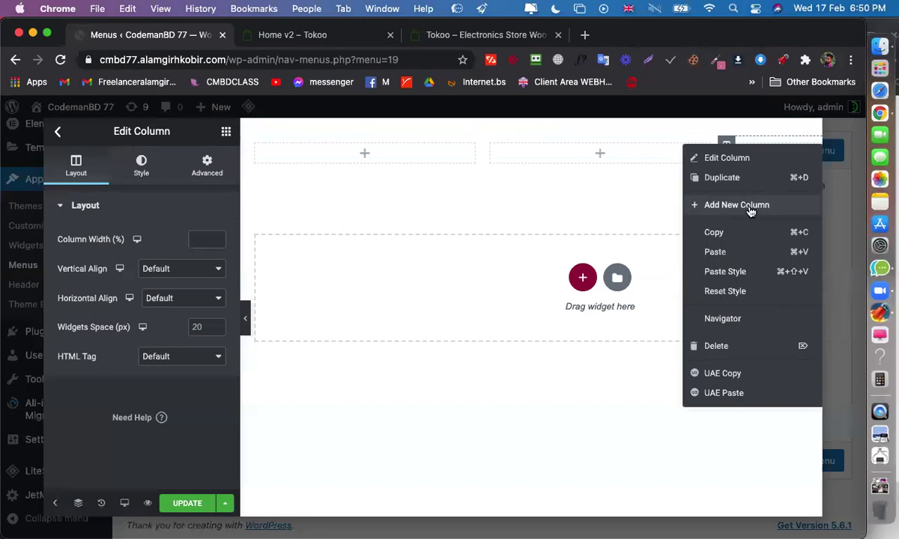
click(751, 212)
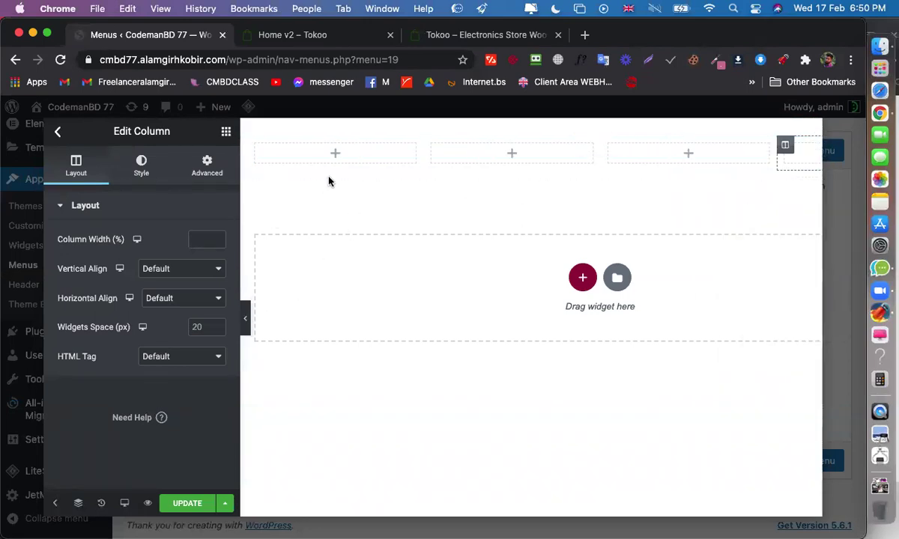
Check the demo's Smartphones mega menu and add a heading titled "Home Pages" to the first inner column
click(296, 33)
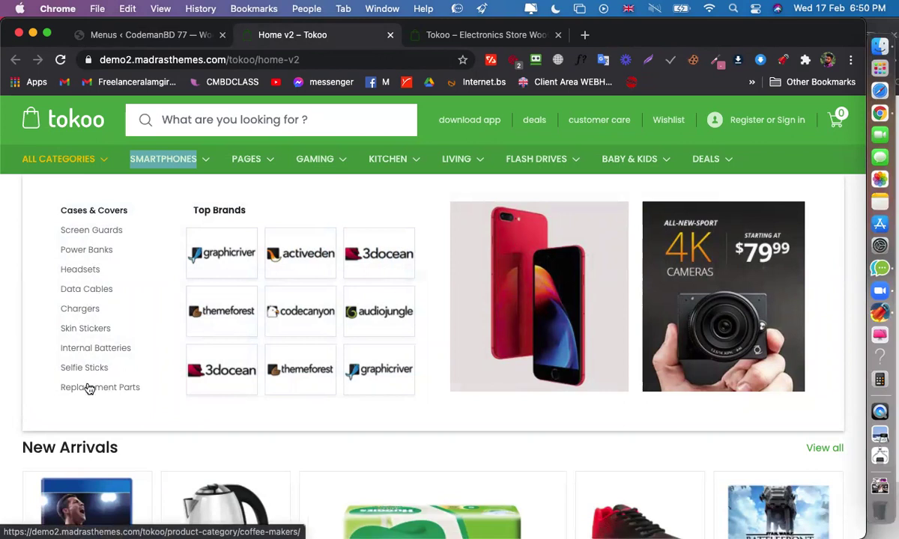
click(193, 34)
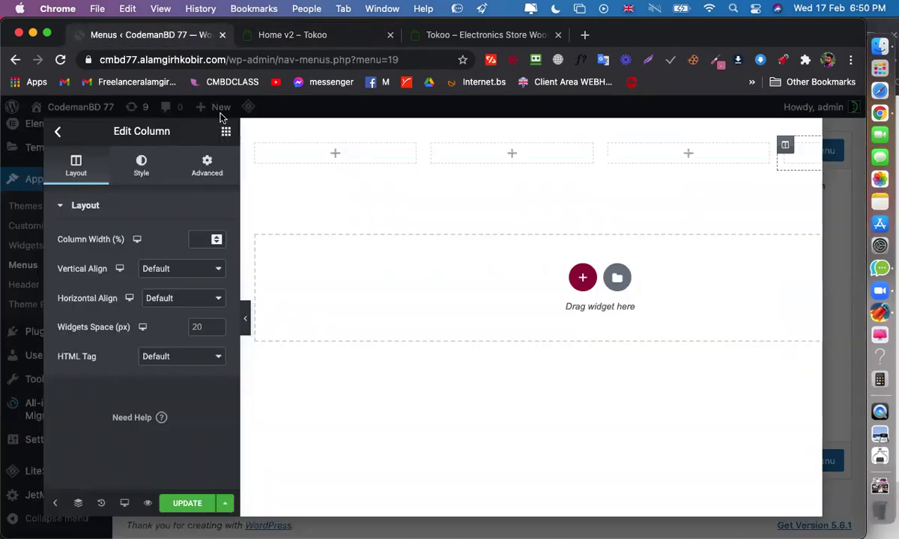
drag(187, 276, 327, 160)
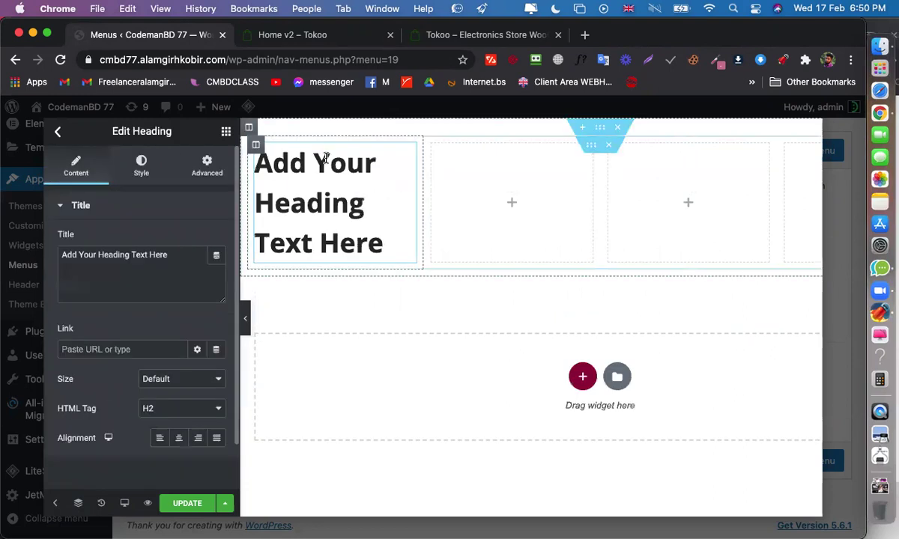
double_click(175, 253)
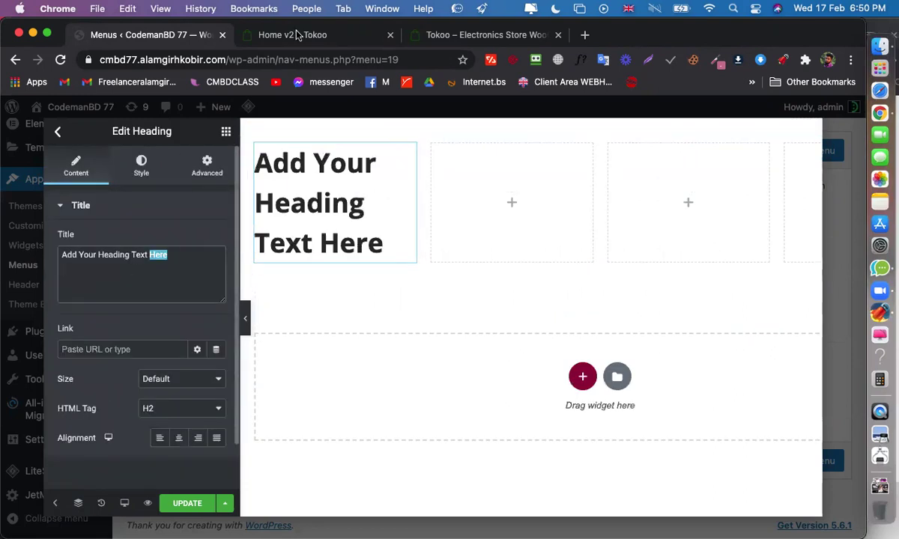
click(300, 37)
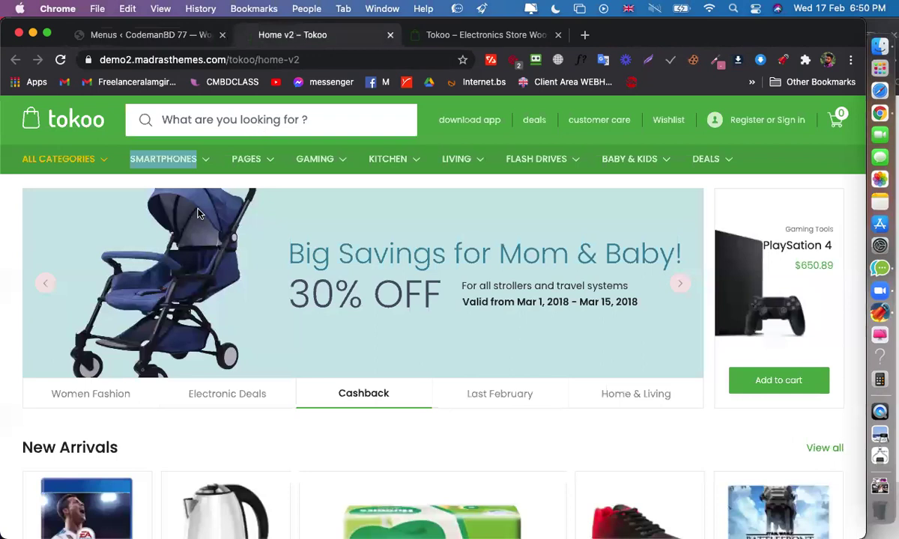
mouse_move(100, 211)
drag(109, 213, 175, 44)
click(389, 242)
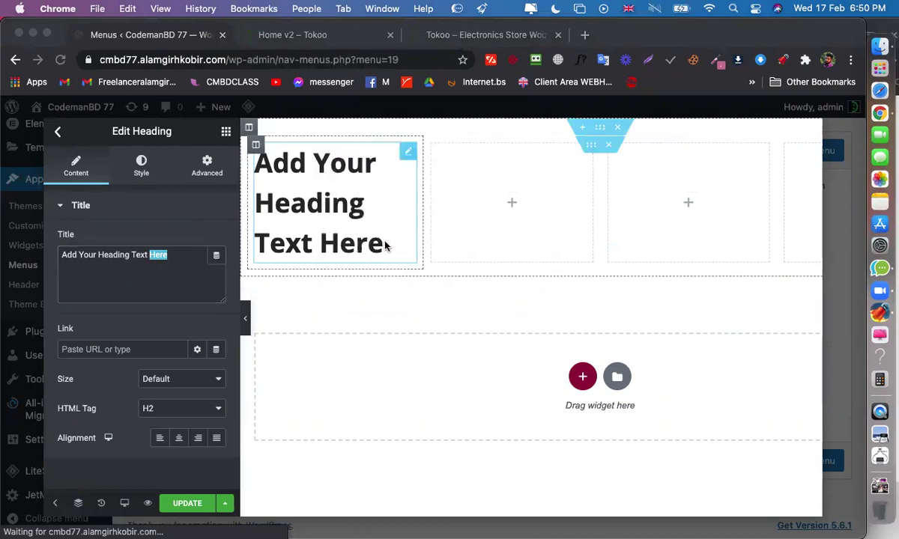
triple_click(150, 257)
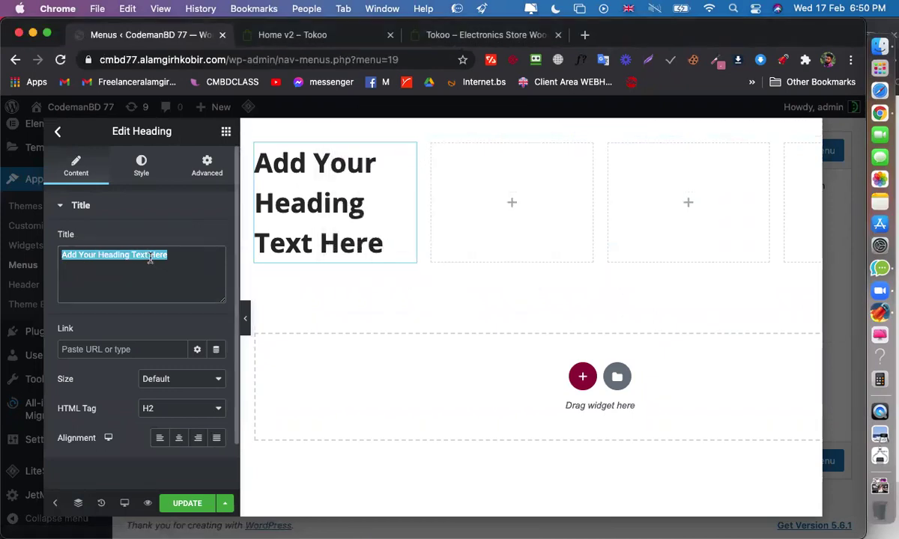
text(Home Pages)
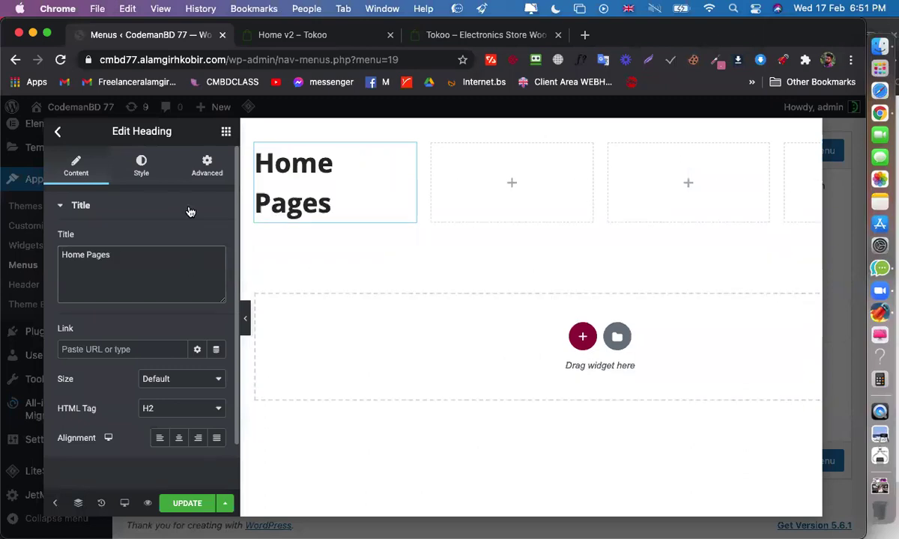
Set the "Home Pages" heading's typography size to 22 px
click(143, 162)
click(217, 270)
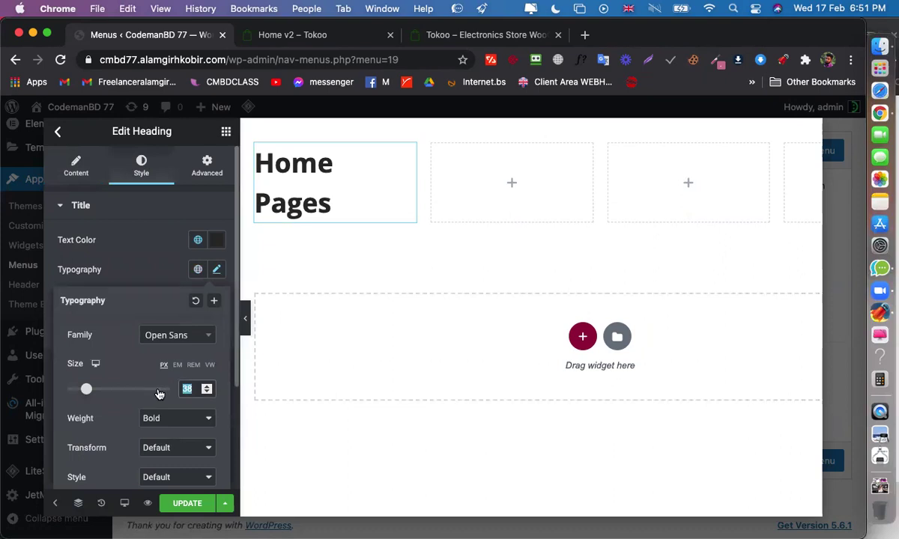
text(24)
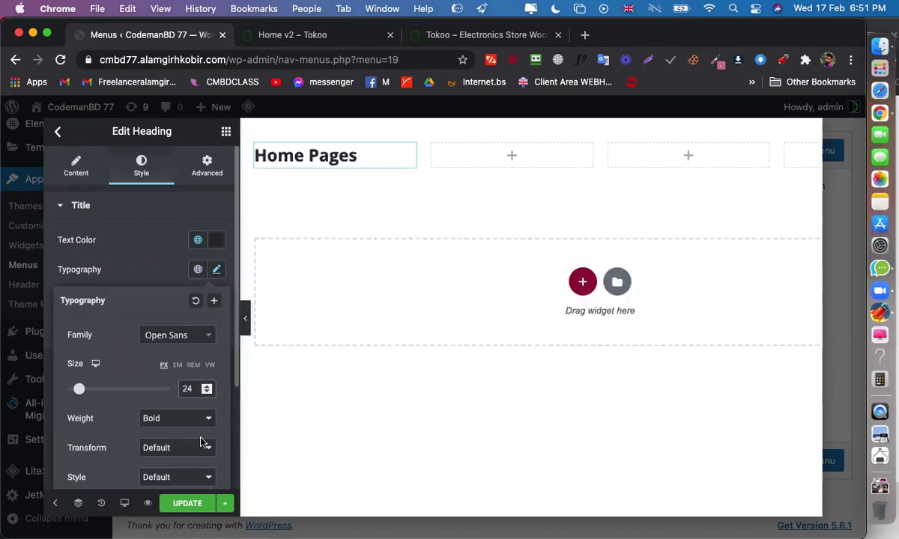
key(BackSpace)
text(2)
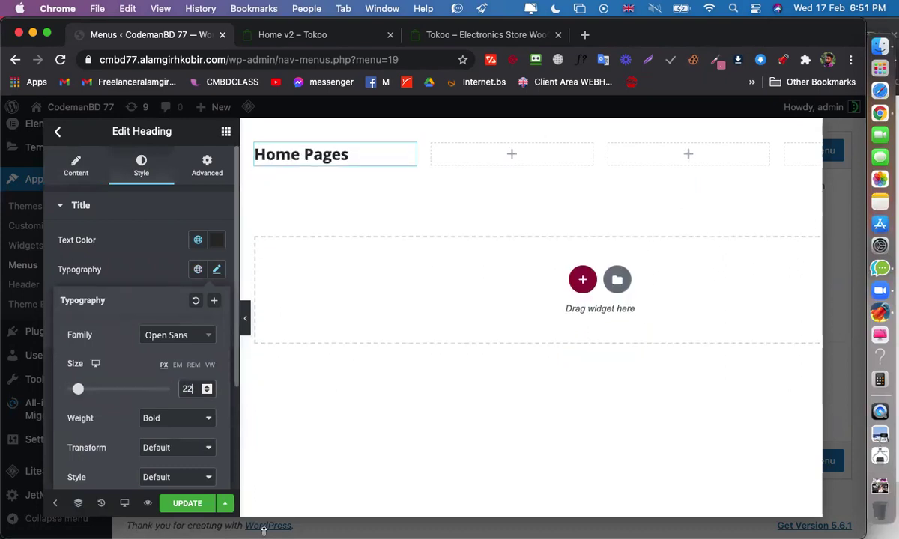
click(138, 247)
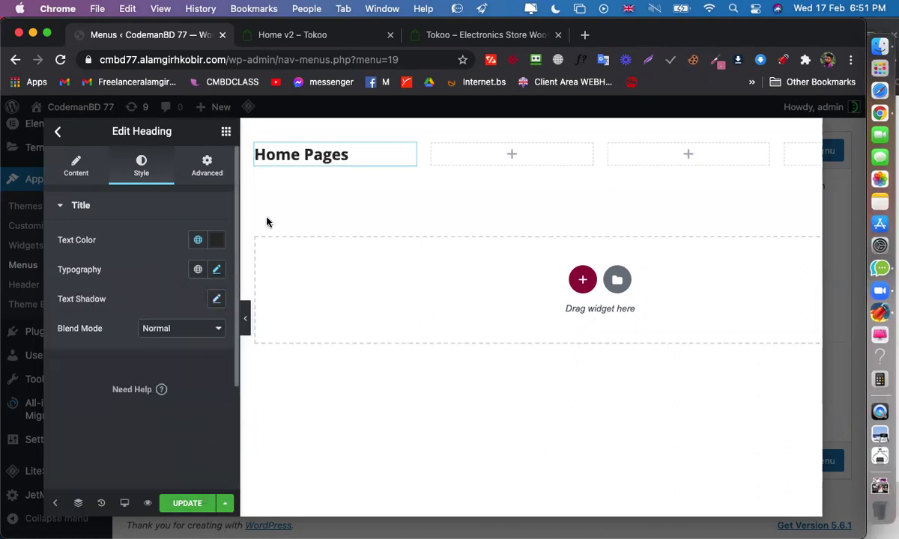
Check the demo's Smartphones mega menu and add a second heading below "Home Pages" in the first inner column
click(301, 34)
mouse_move(177, 162)
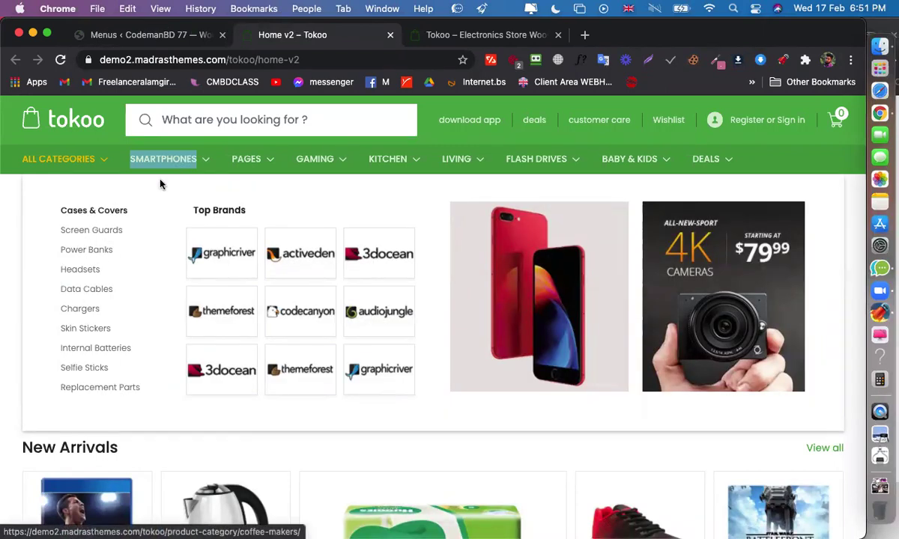
click(150, 34)
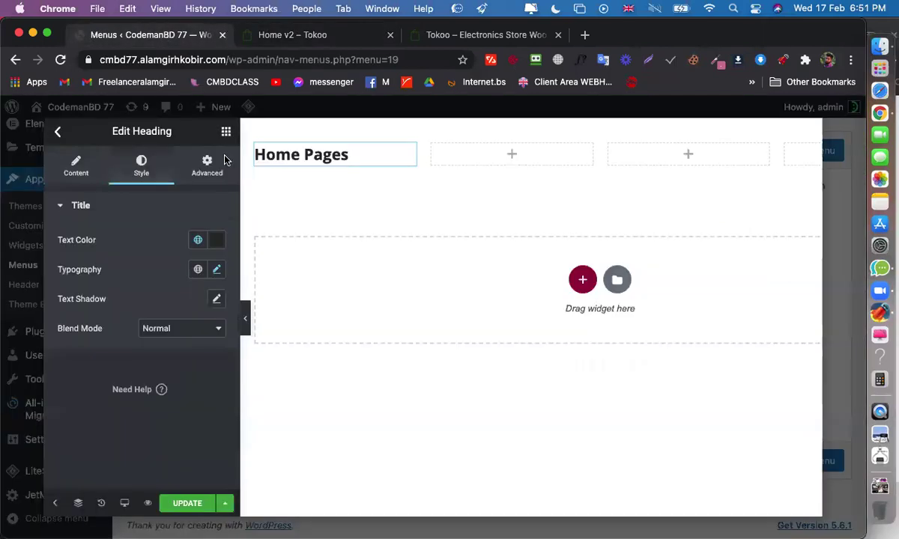
click(227, 131)
drag(189, 260, 313, 159)
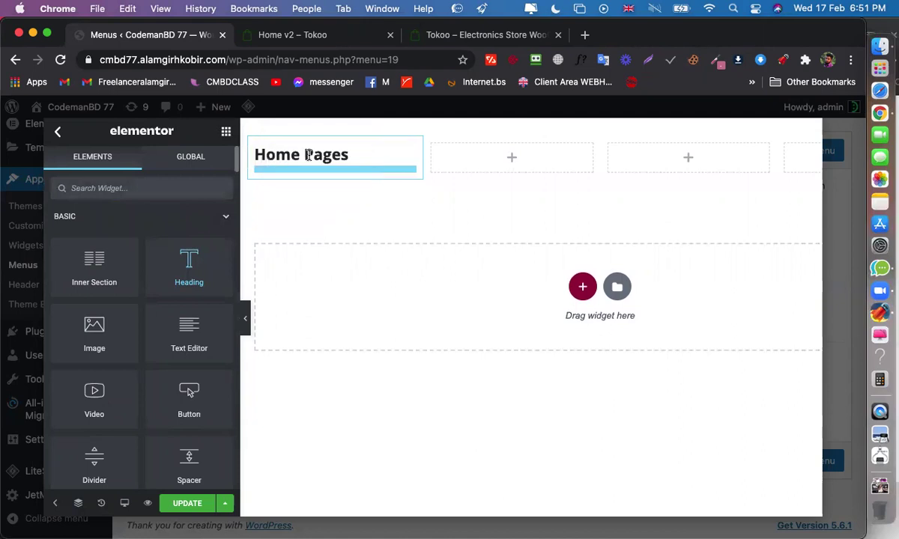
Inspect the font of the demo's Screen Guards link with WhatFont and select its font family name
click(289, 37)
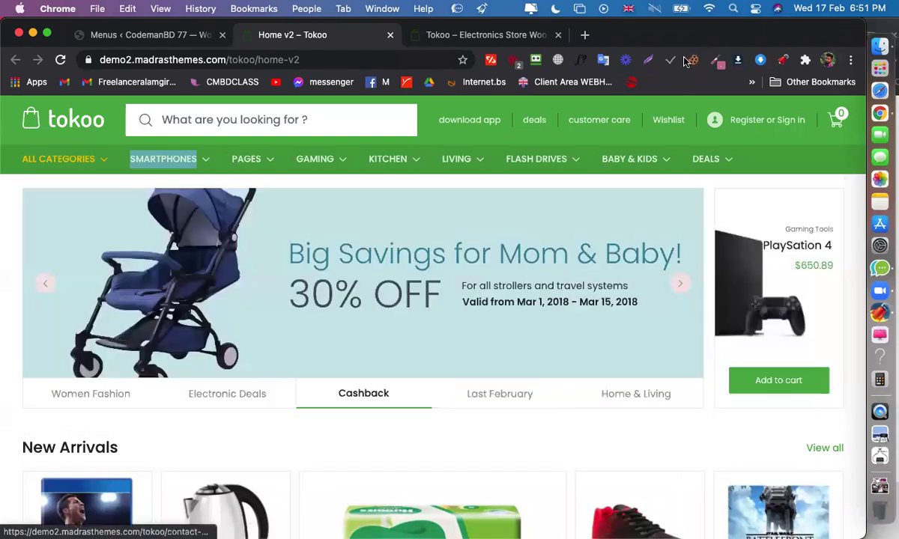
click(581, 61)
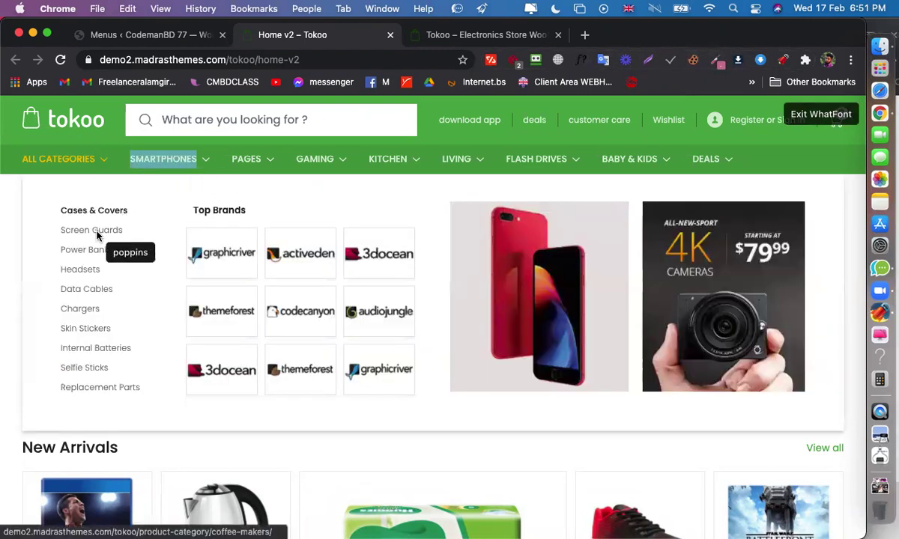
click(97, 233)
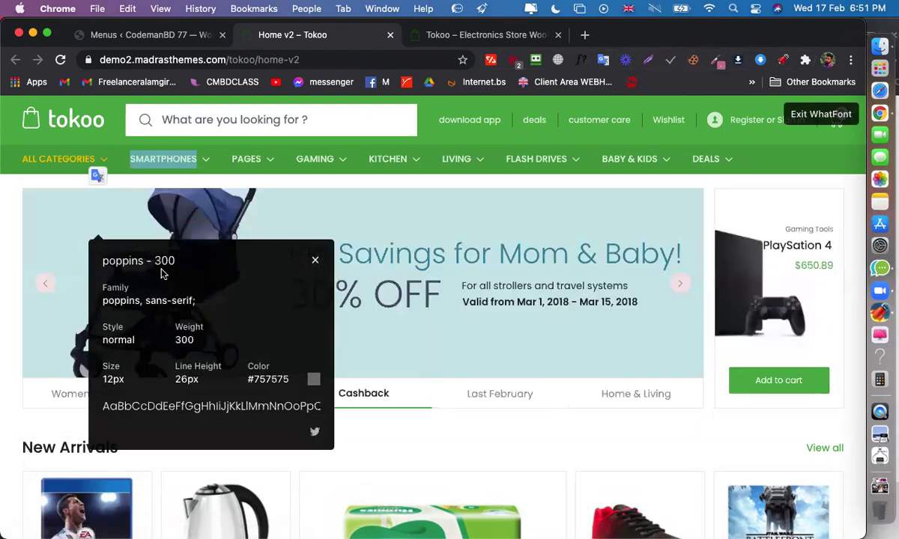
double_click(122, 302)
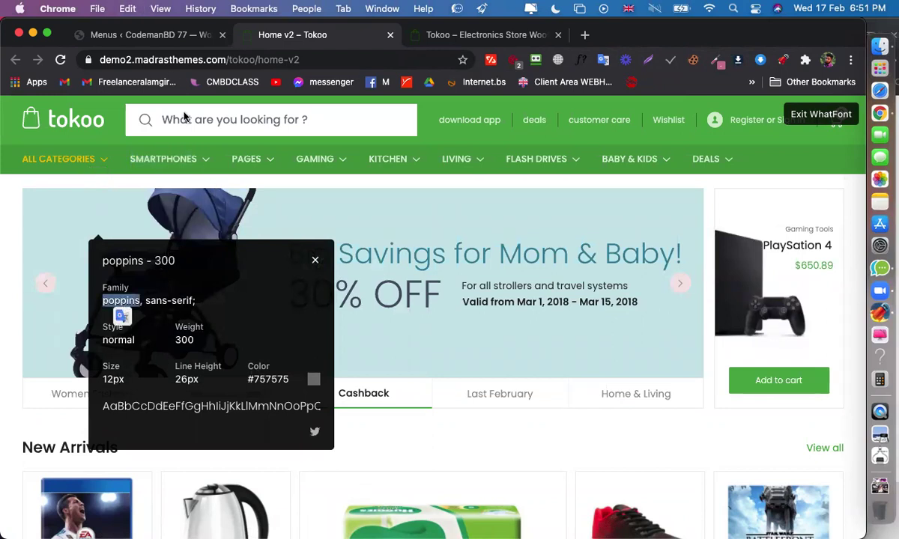
Replace the second heading's placeholder title with "poppins"
click(154, 36)
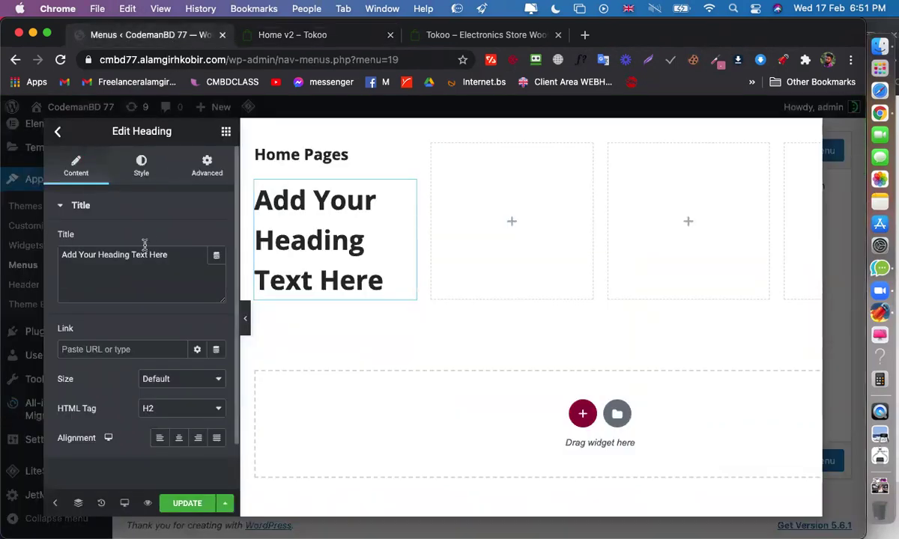
triple_click(139, 256)
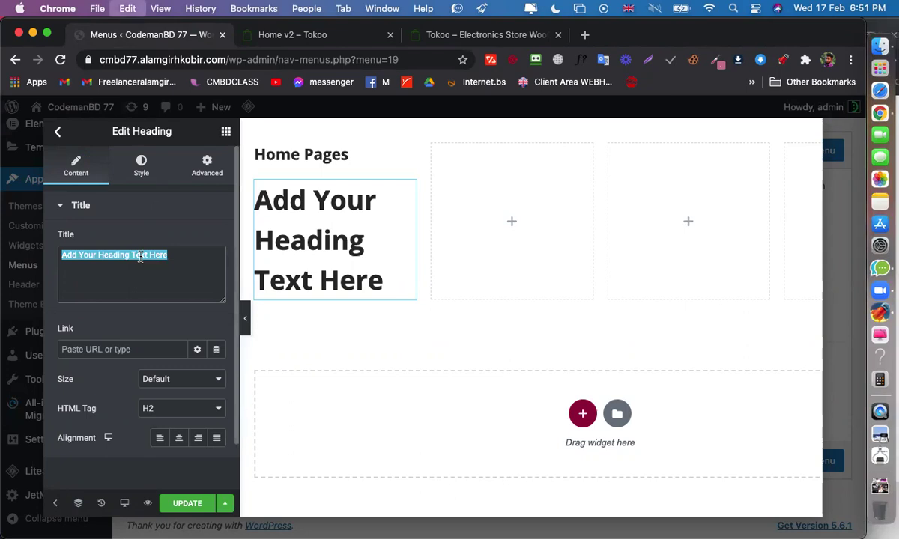
text(poppins)
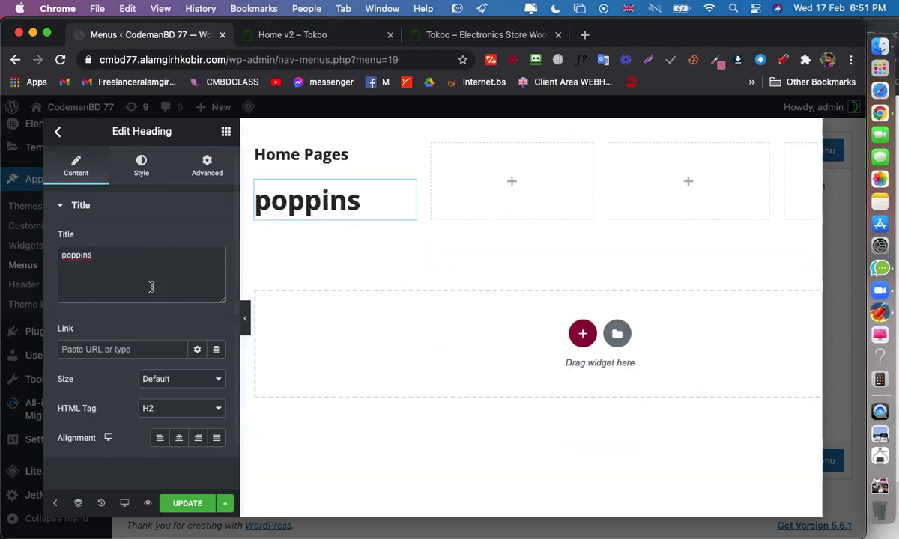
Check the first submenu link under Cases & Covers in the Tokoo demo and retitle the second heading "Screen"
click(143, 169)
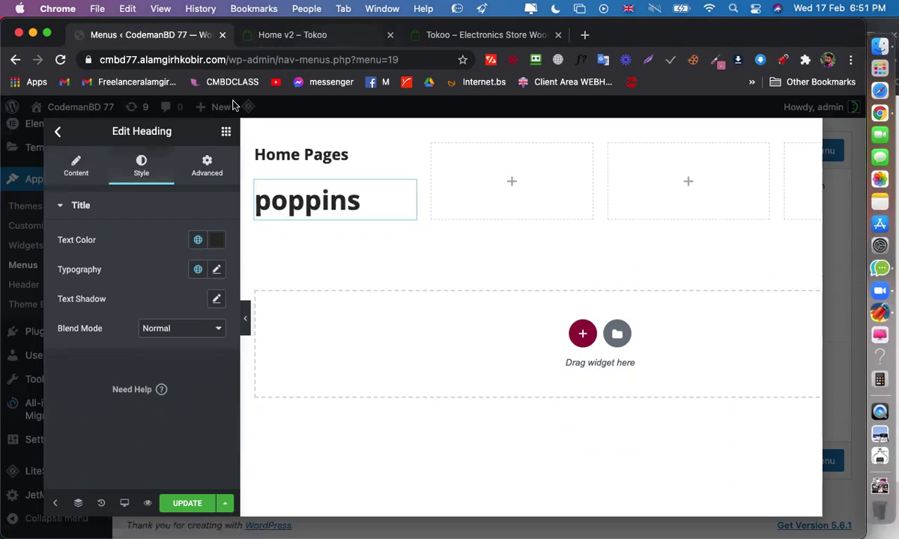
key(ctrl+Tab)
mouse_move(154, 160)
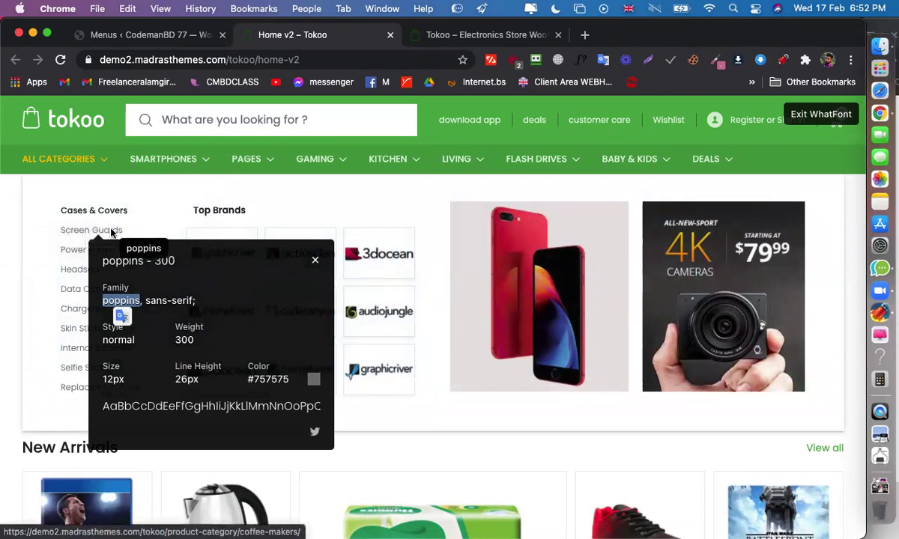
key(ctrl+shift+Tab)
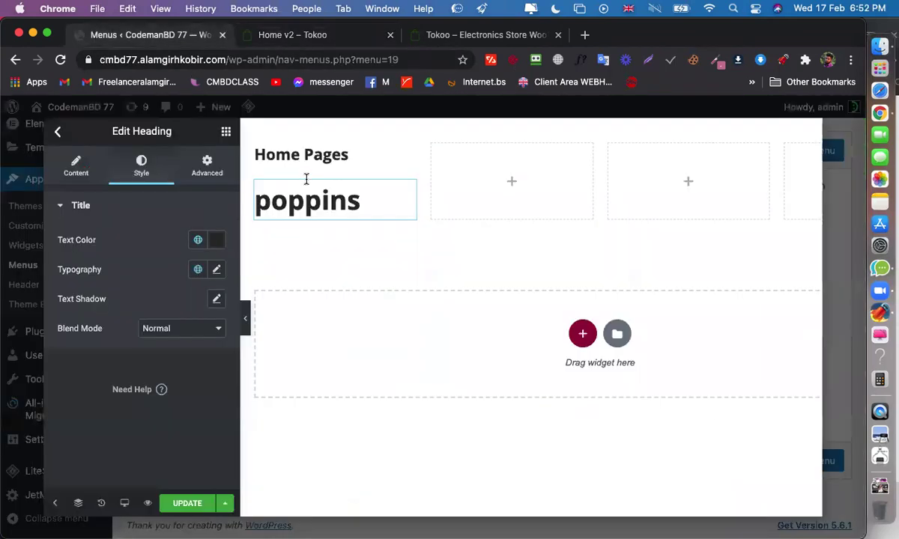
click(76, 164)
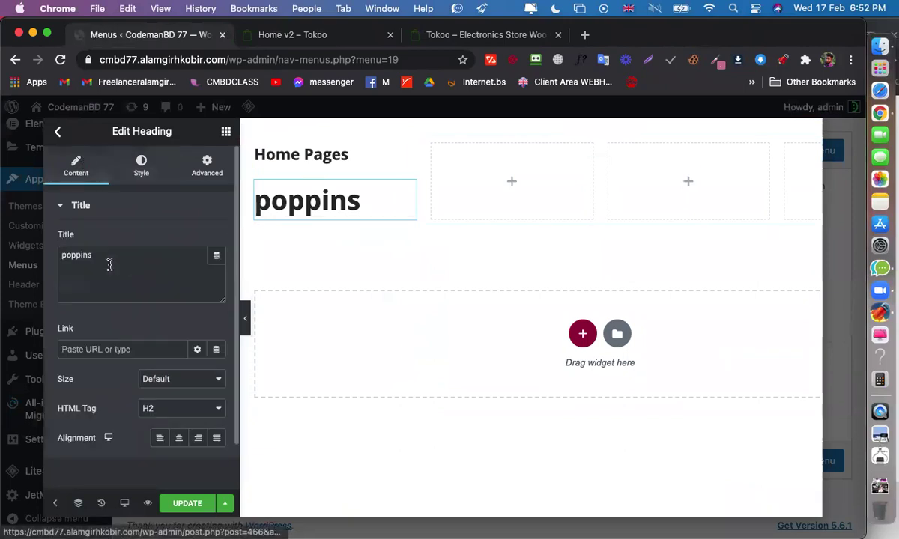
key(super+a)
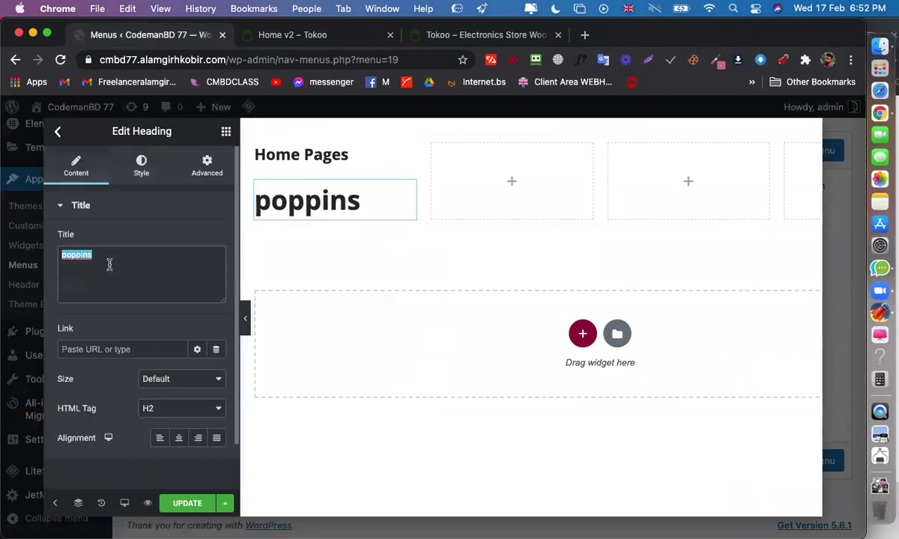
text(Screen)
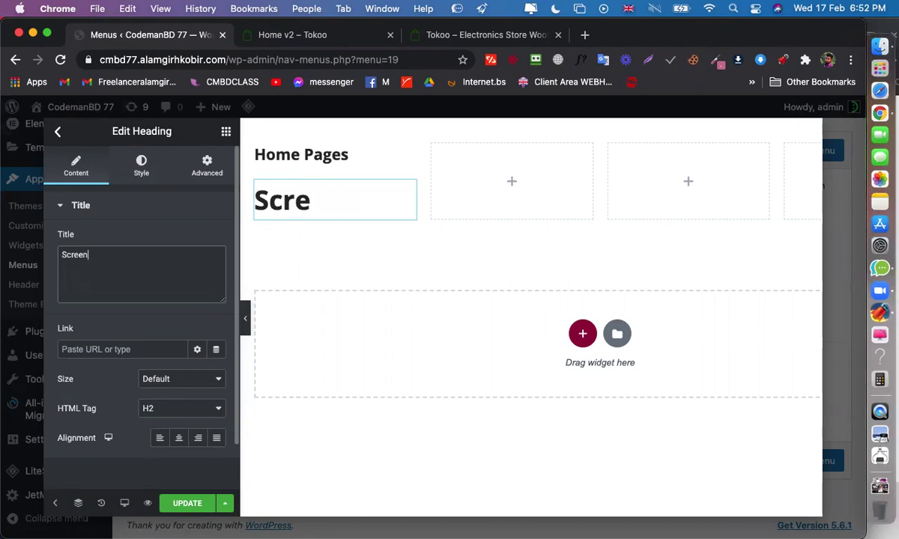
Set the "Screen" heading's typography to the Poppins family, size 12 px and weight 400
click(141, 165)
click(217, 269)
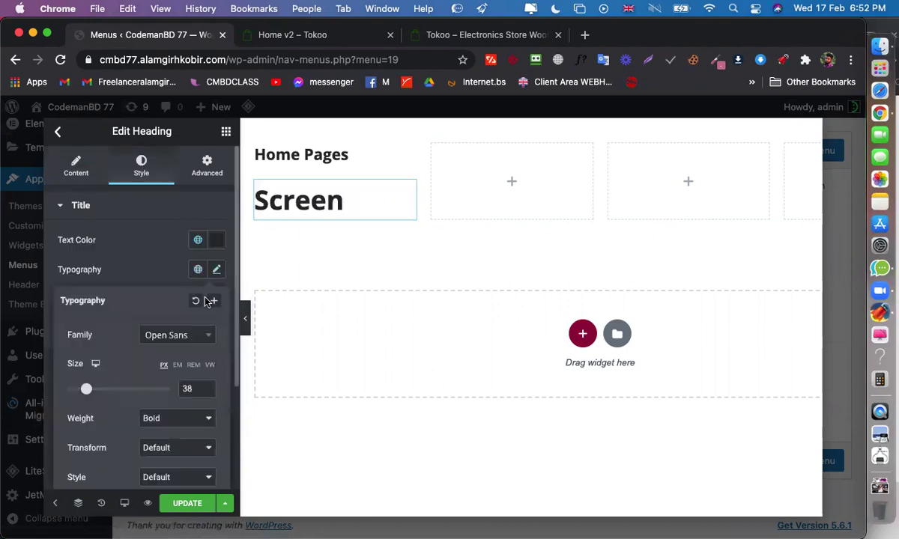
click(181, 337)
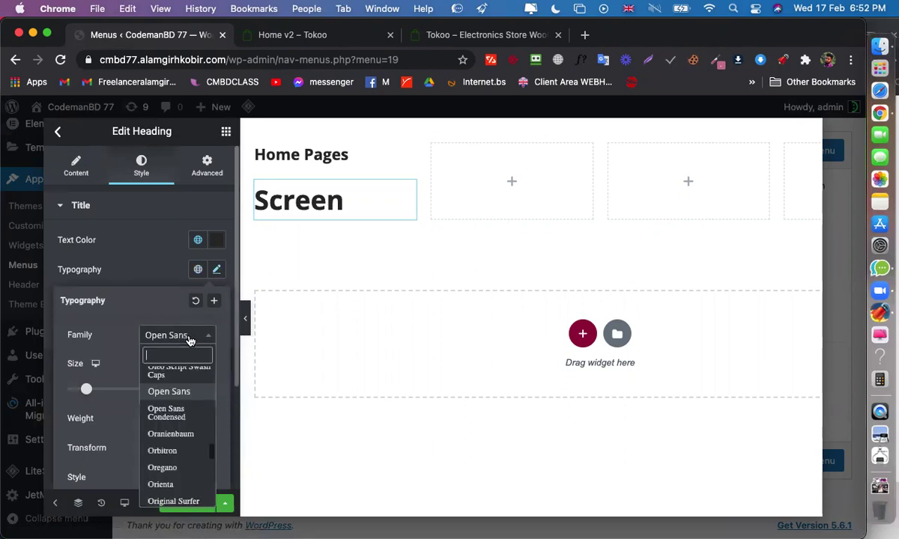
text(pop)
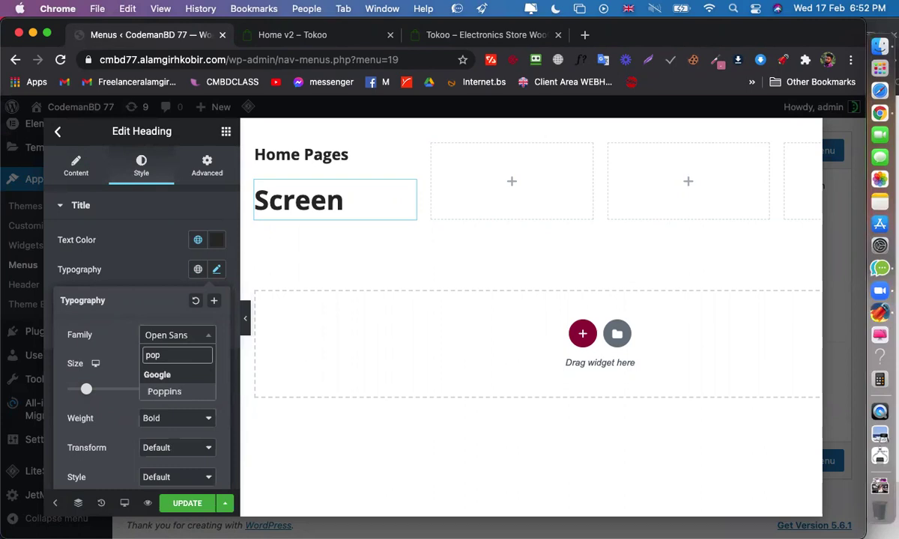
click(189, 394)
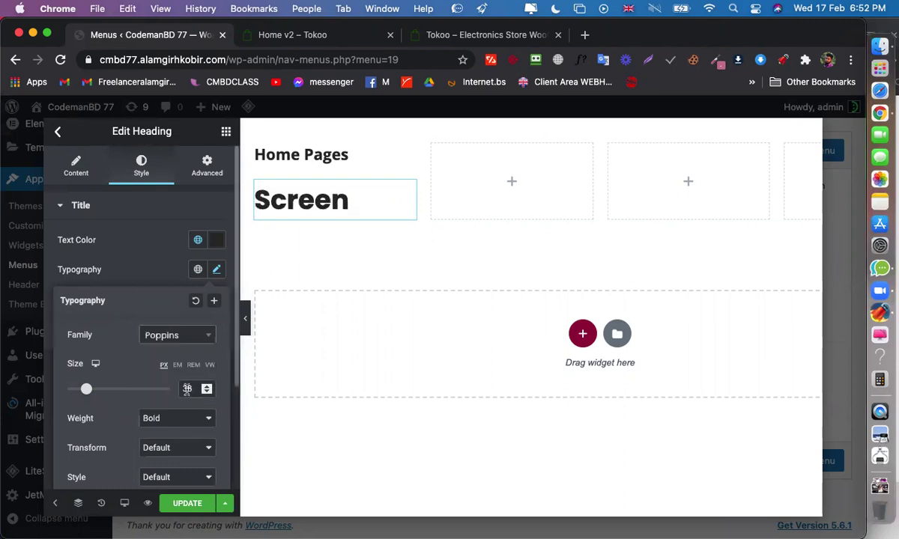
text(12)
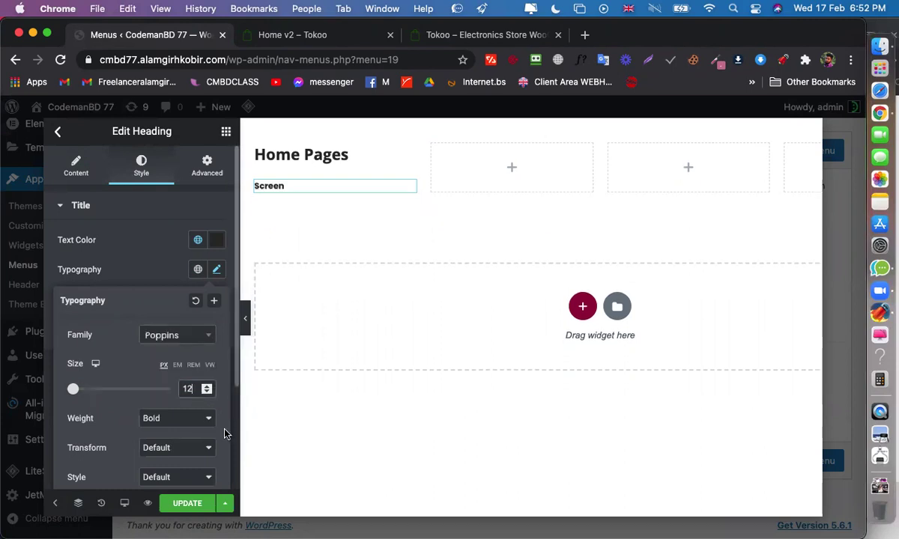
click(179, 421)
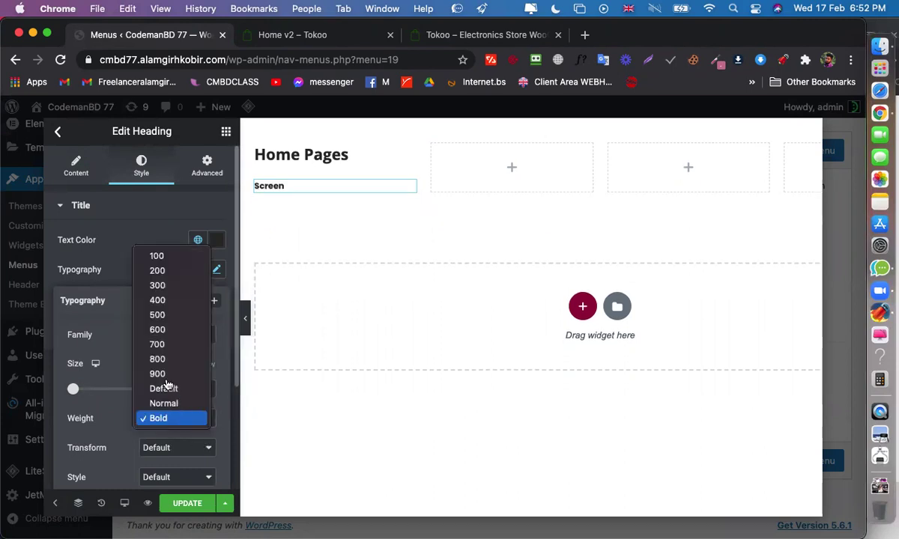
click(157, 303)
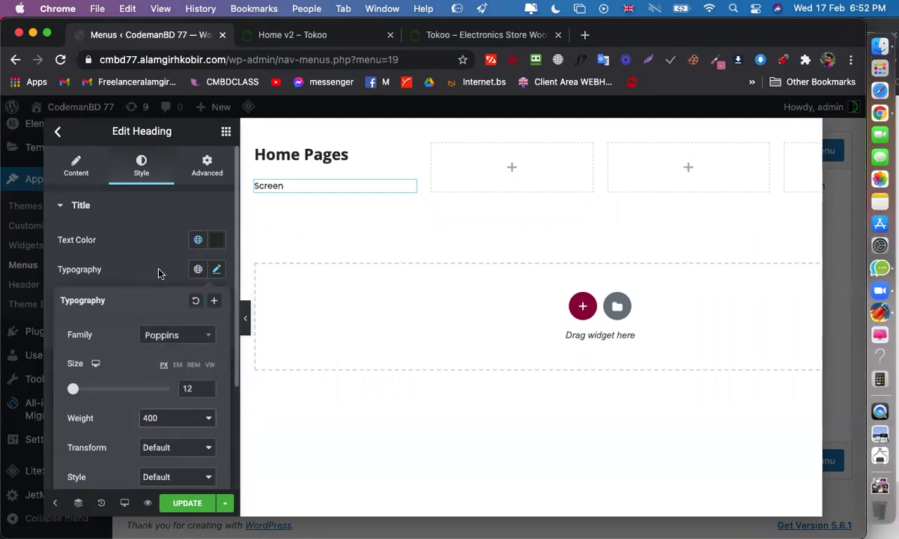
click(158, 273)
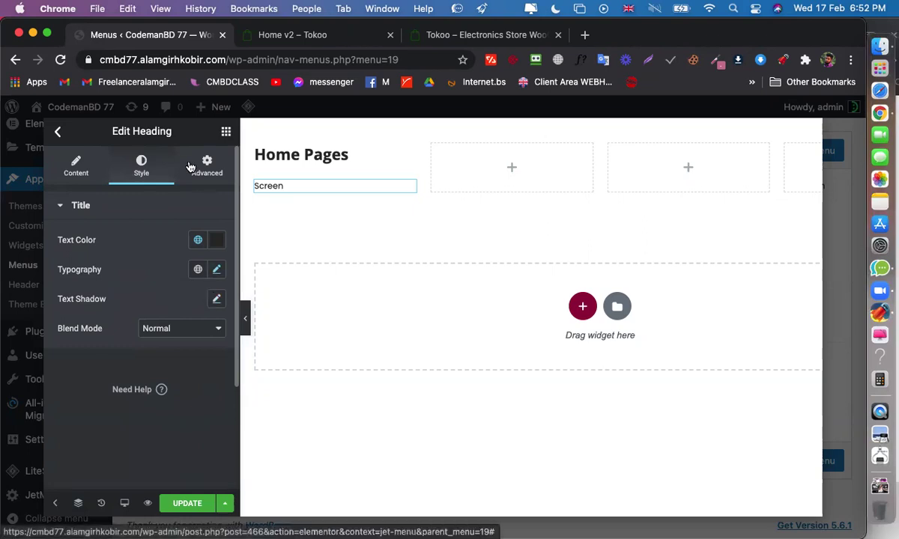
Set the "Screen" heading's text color to #757575 and save the submenu content
click(215, 242)
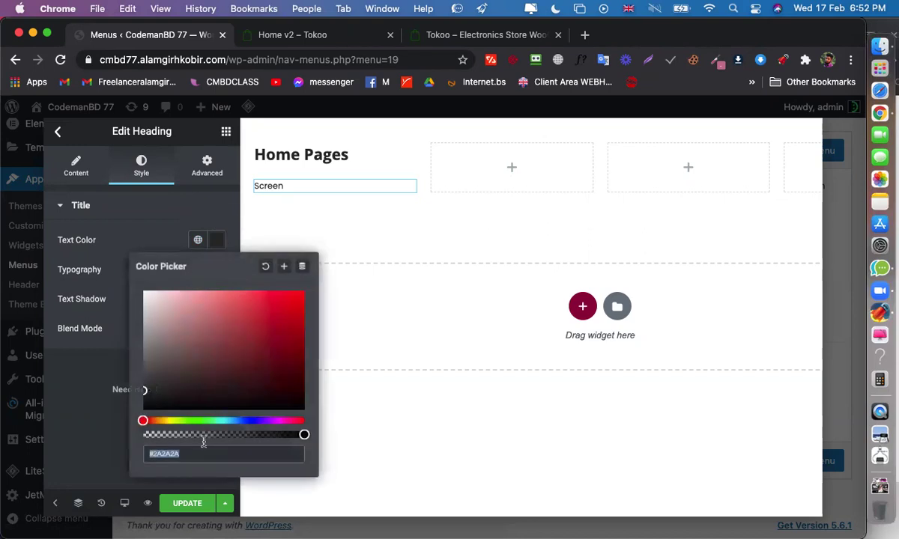
text(757575)
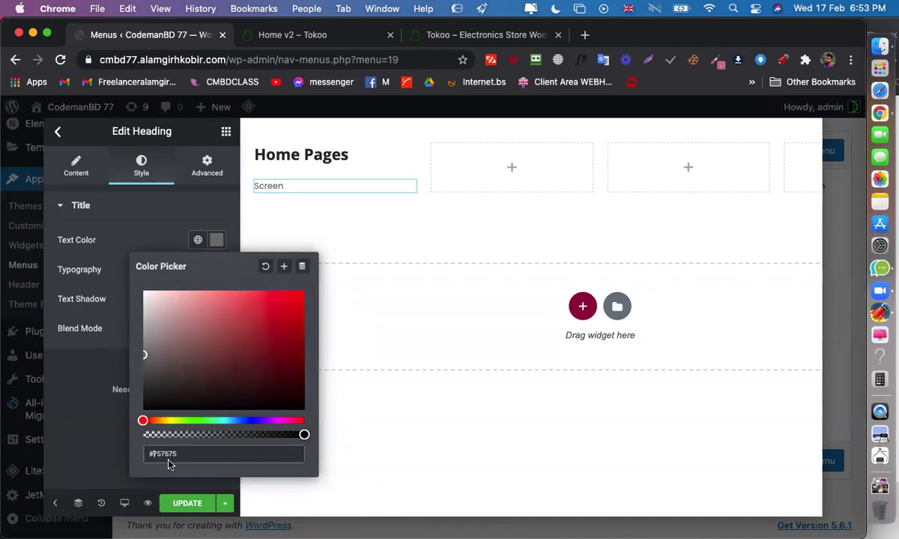
click(107, 450)
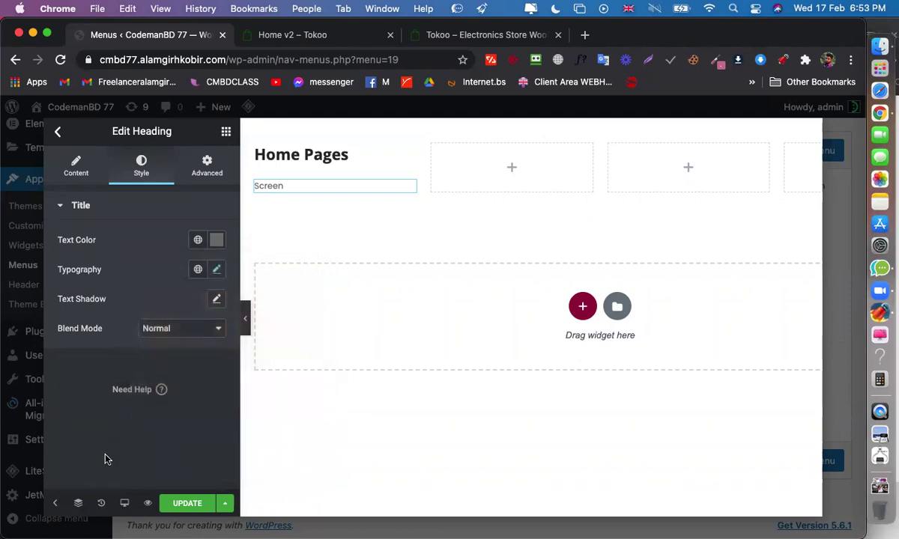
click(187, 507)
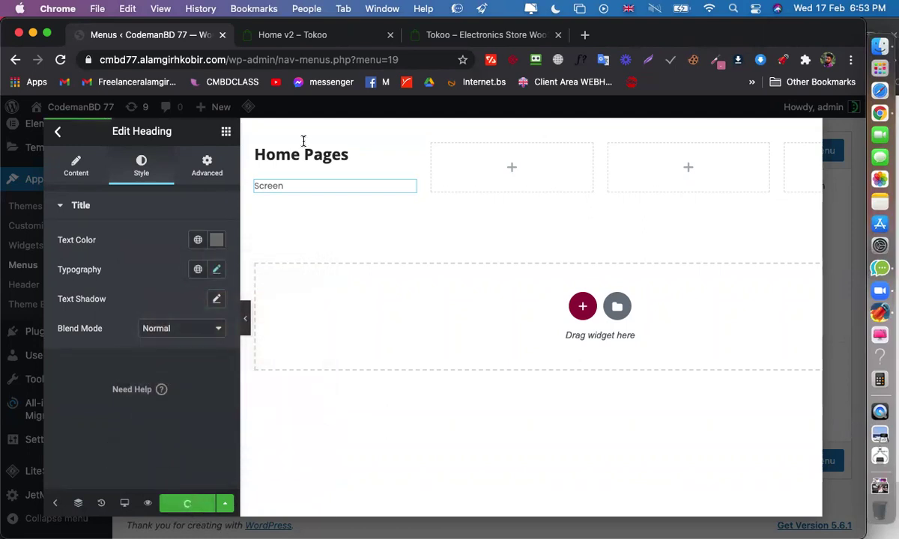
Give the "Screen" heading the placeholder link "#"
click(75, 165)
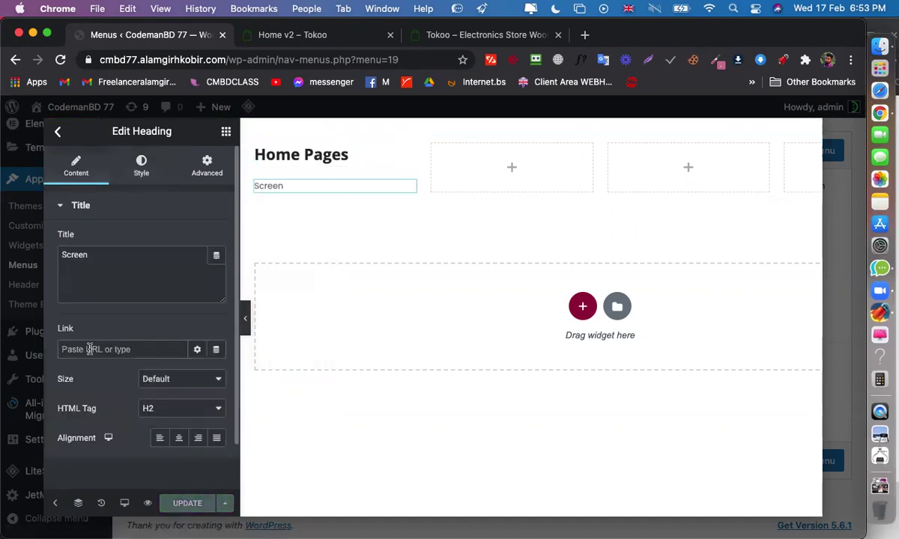
click(92, 350)
text(#)
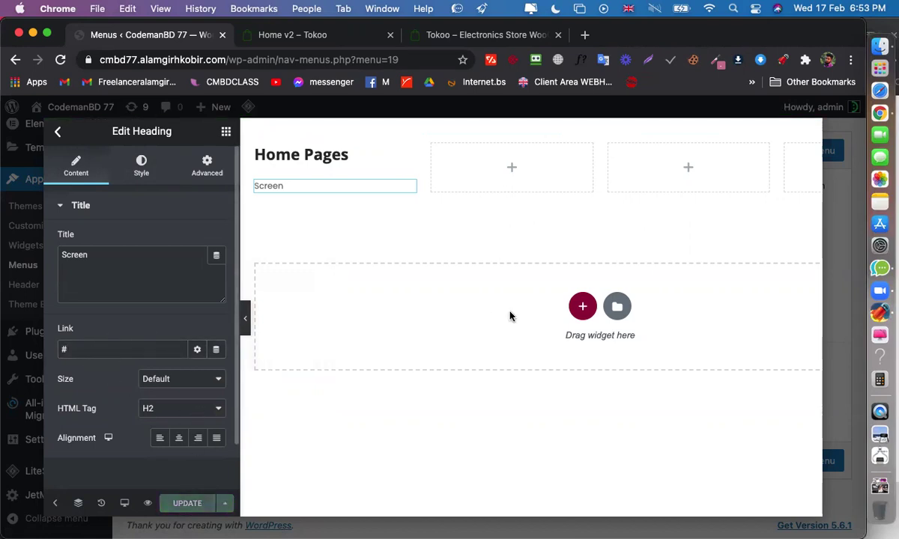
Duplicate the "Screen" heading four times within the first inner column
right_click(411, 189)
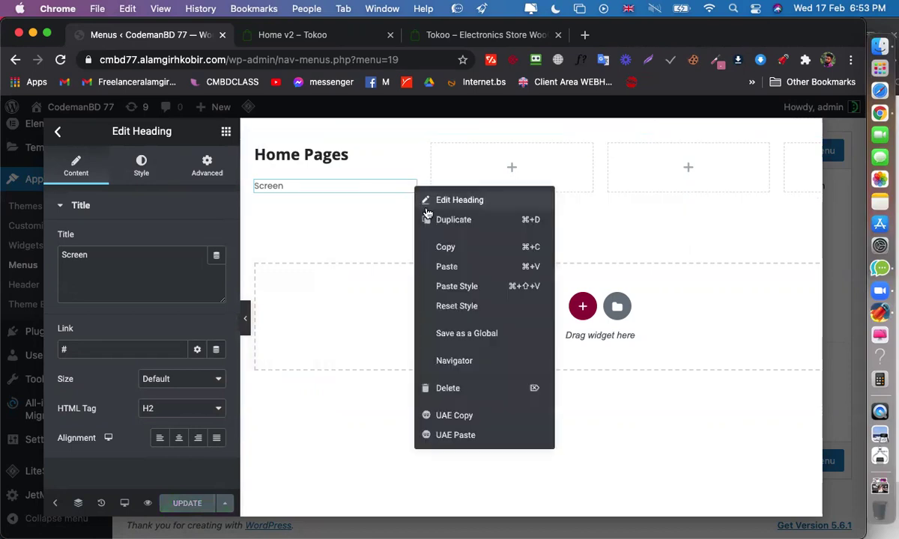
click(431, 218)
right_click(411, 215)
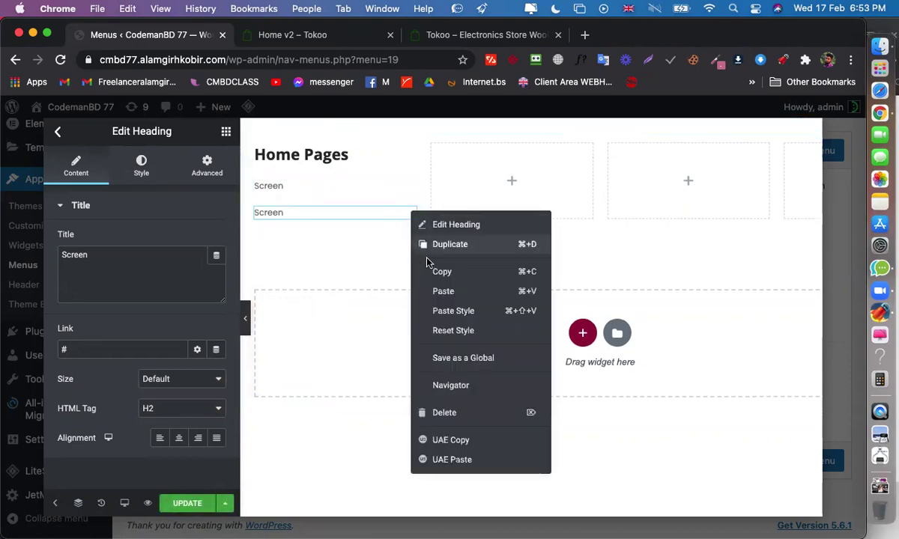
click(433, 247)
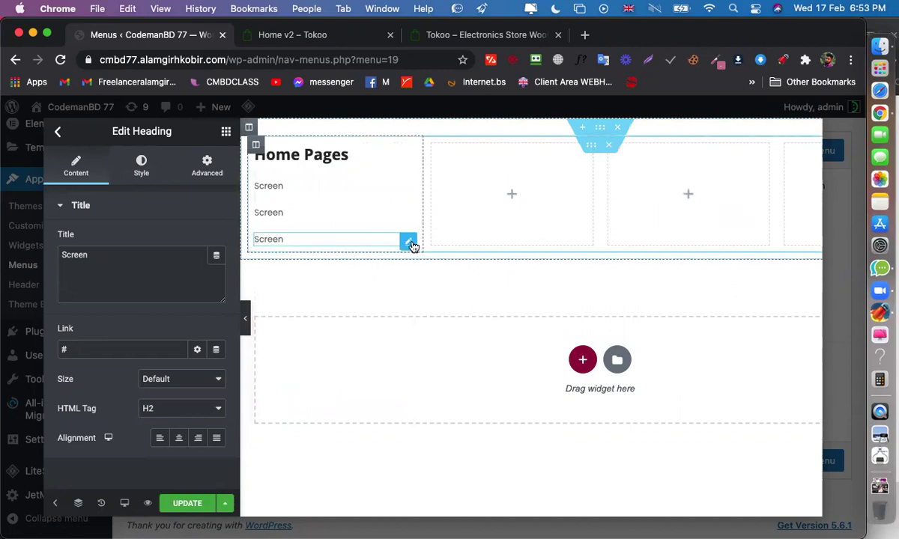
right_click(413, 241)
click(434, 276)
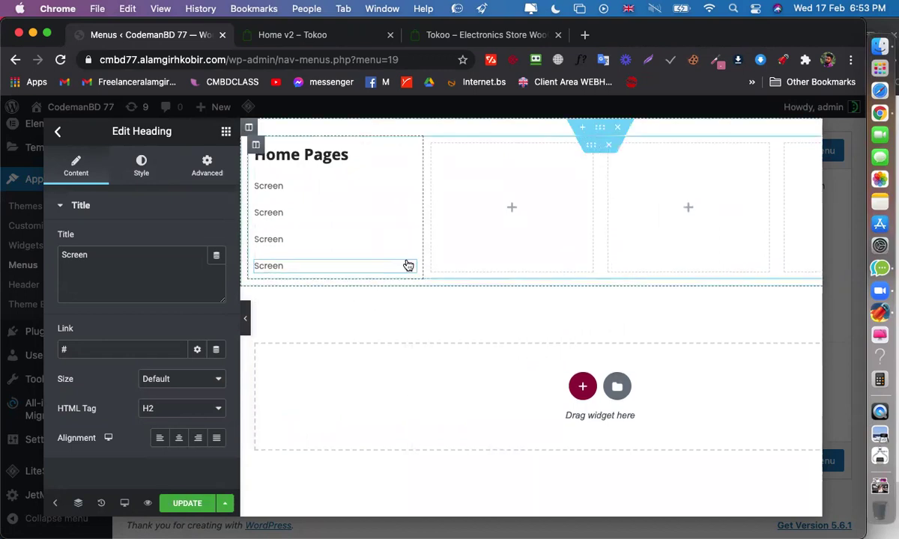
right_click(408, 258)
click(434, 290)
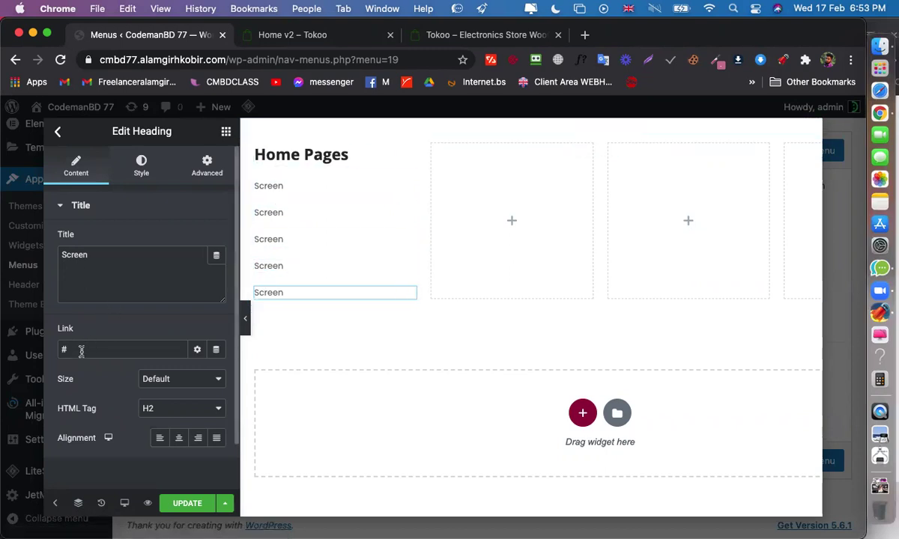
Check the demo's Smartphones menu, retitle the second "Screen" heading "power" and save the submenu content
click(266, 213)
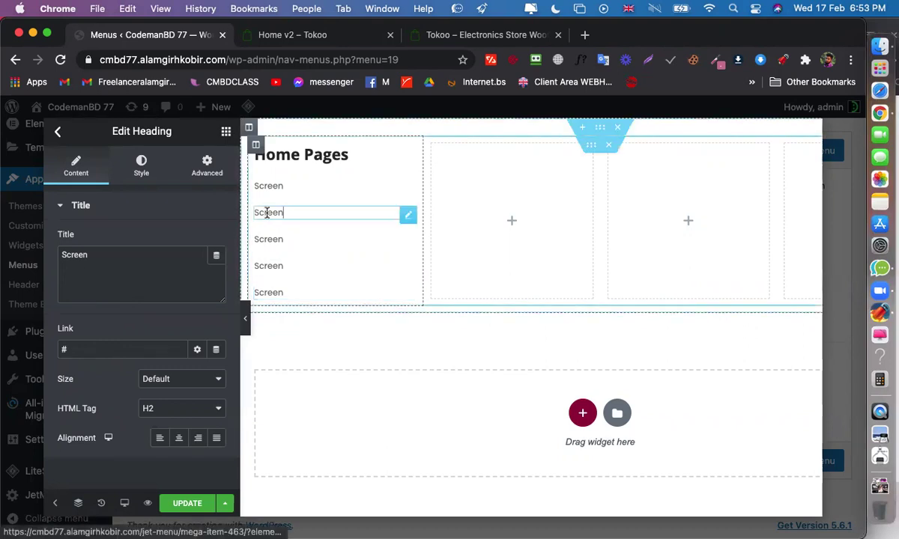
click(266, 35)
mouse_move(150, 160)
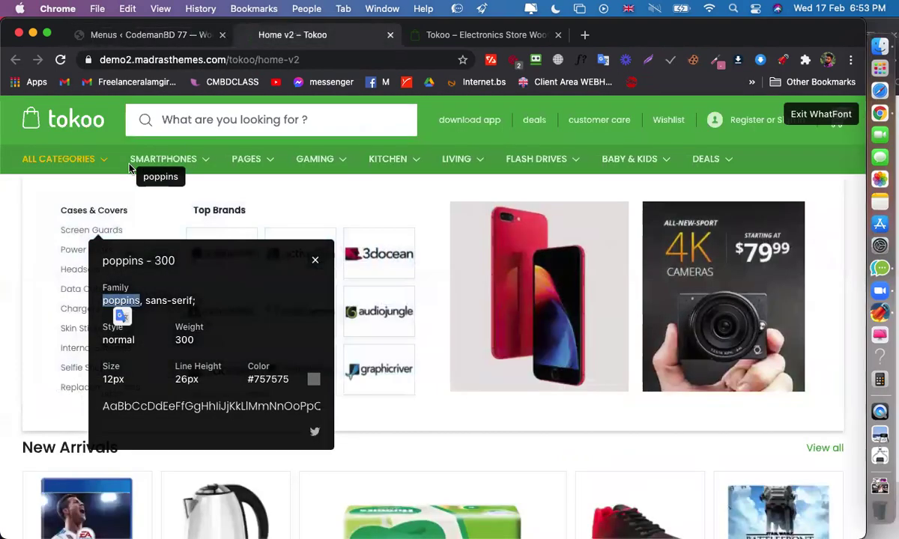
click(178, 38)
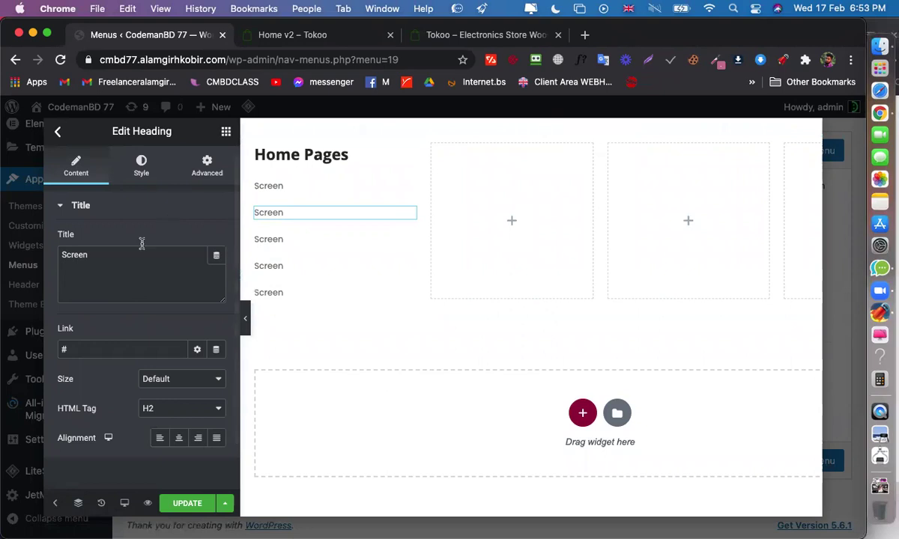
double_click(66, 253)
text(power)
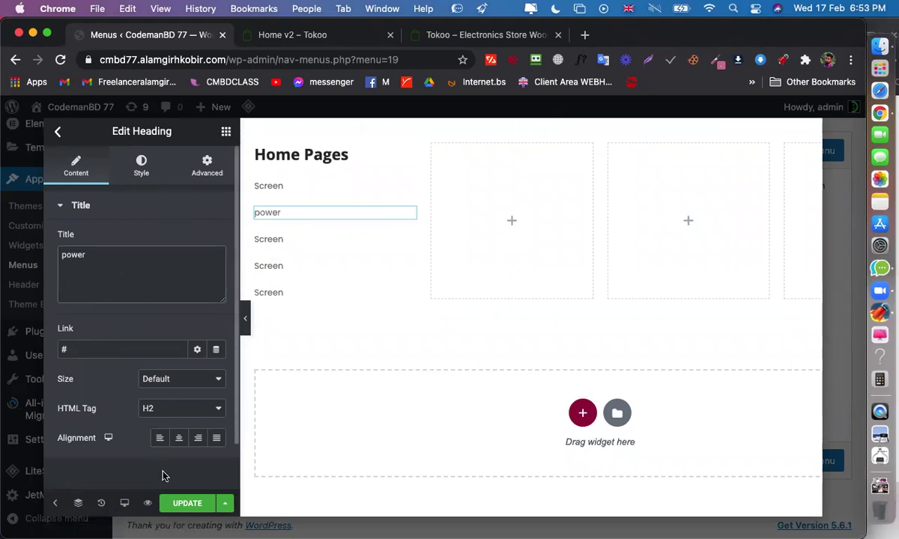
click(185, 502)
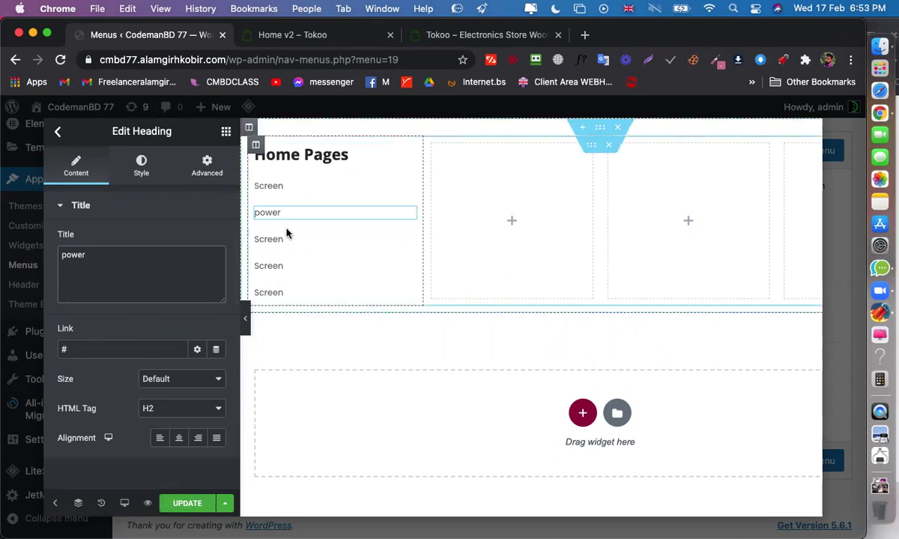
Revisit the Tokoo demo's Smartphones menu and close the WhatFont details box
click(313, 36)
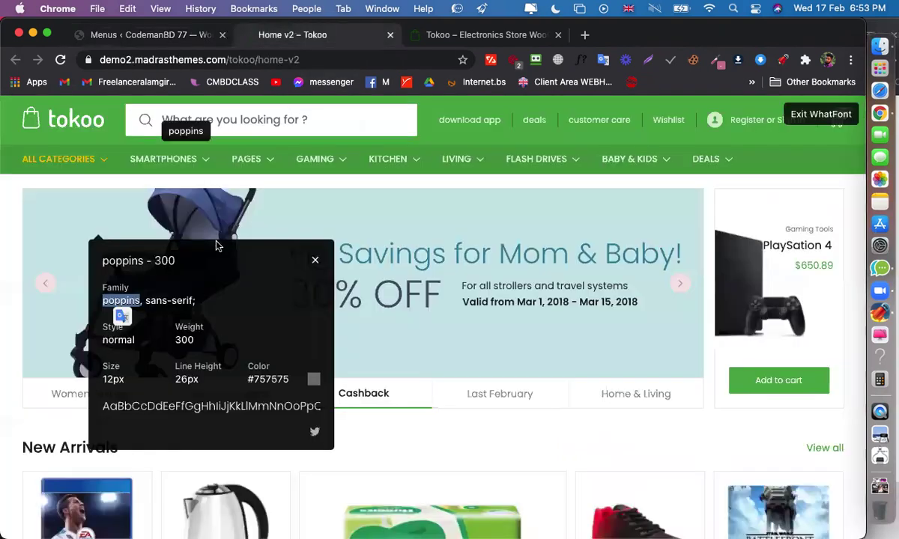
mouse_move(159, 159)
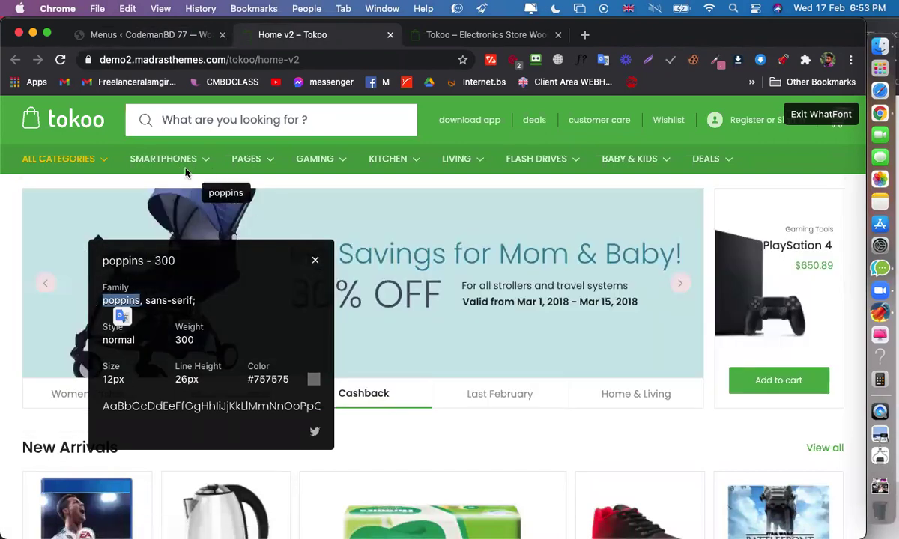
click(315, 262)
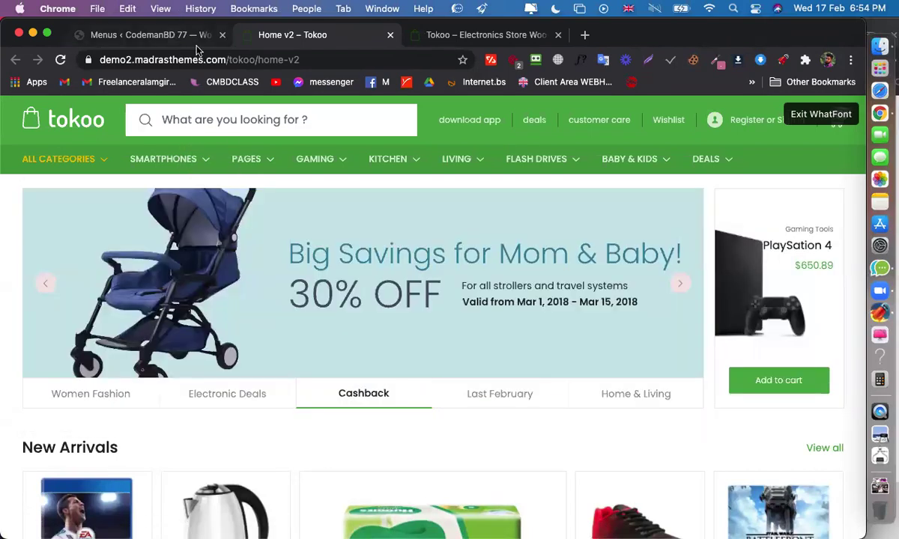
Return to the submenu editor and copy the first column's "Home Pages" heading into the empty second column
click(191, 34)
right_click(356, 161)
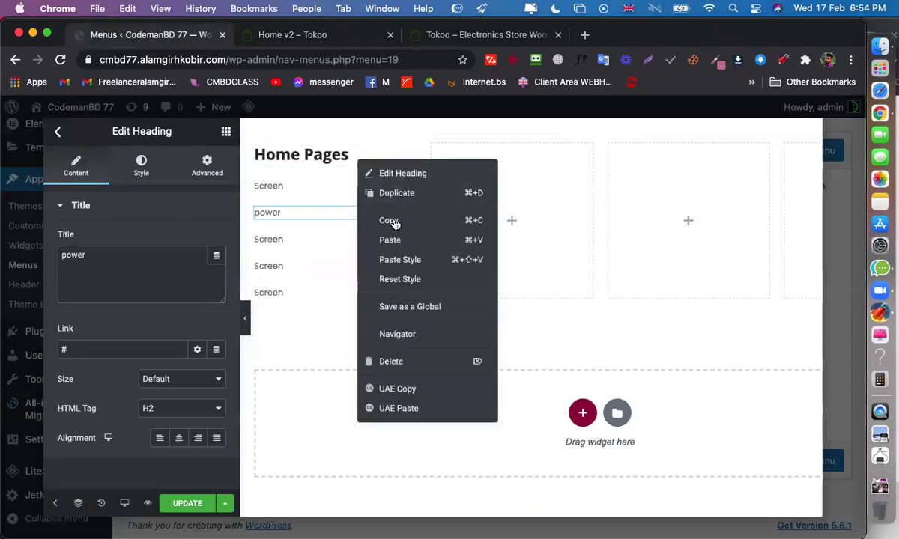
click(513, 212)
right_click(515, 210)
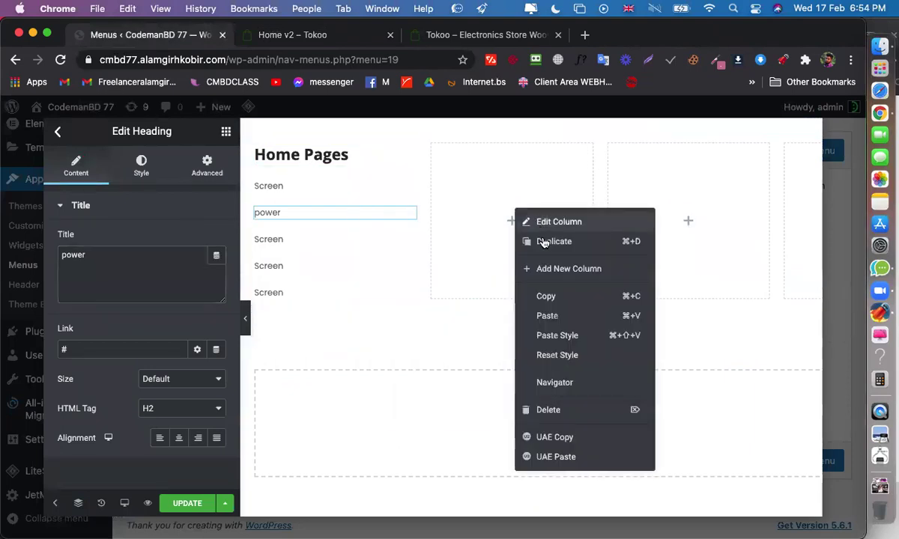
click(554, 315)
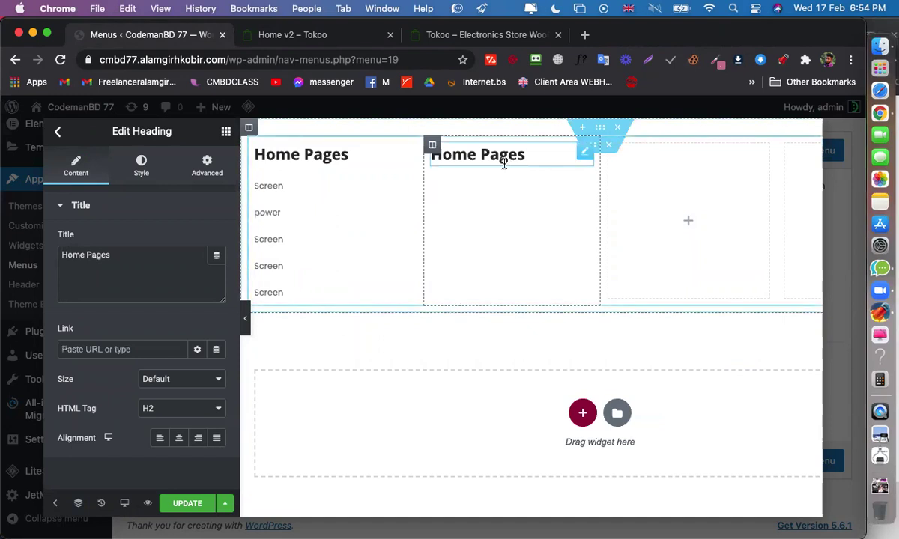
Add a Gallery widget beneath the "Home Pages" heading in the second column
click(226, 131)
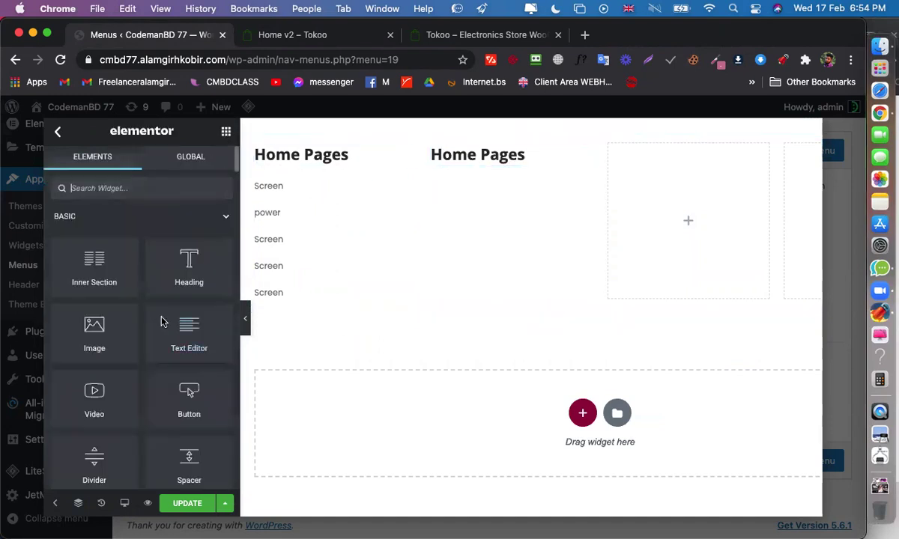
scroll(161, 322, down, 8)
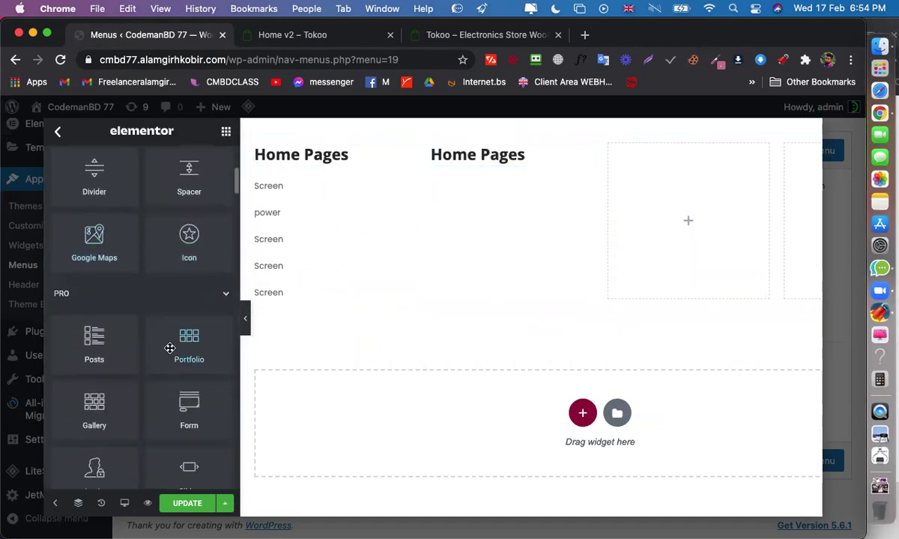
scroll(170, 349, down, 3)
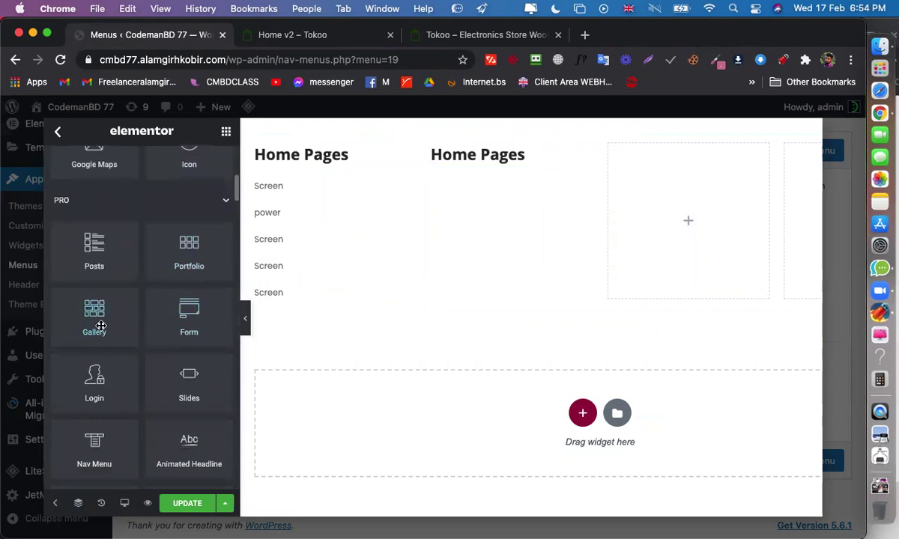
drag(92, 311, 470, 164)
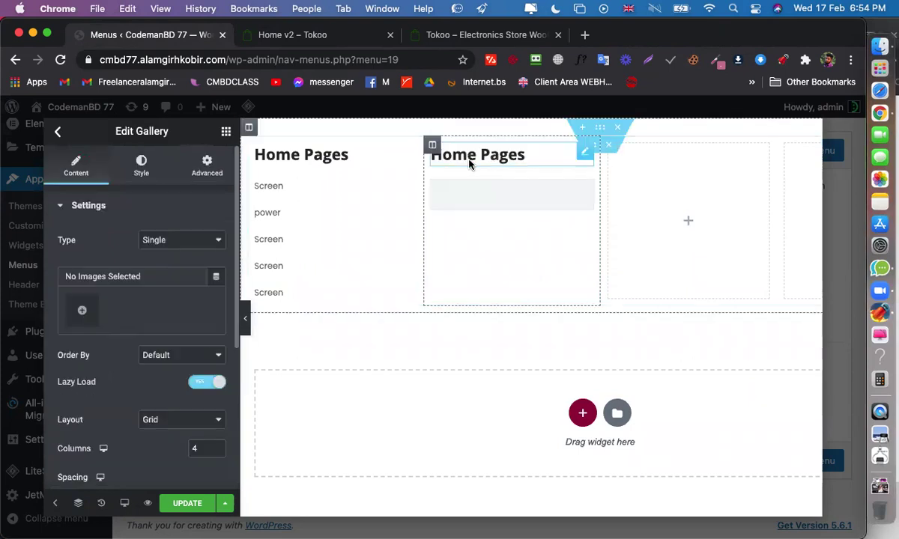
Select the 3docean, graphicriver and activeden logos from the media library as images for the gallery
click(83, 312)
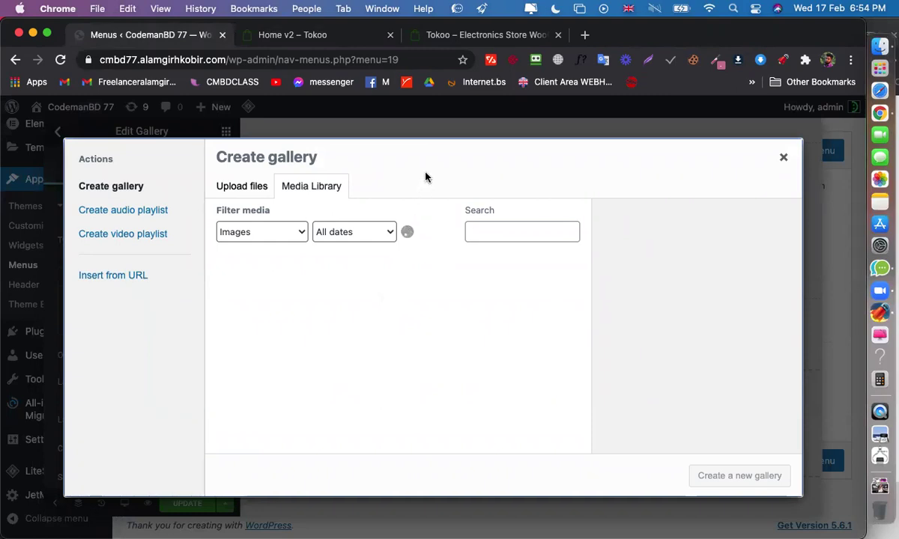
scroll(388, 365, down, 2)
scroll(388, 364, down, 5)
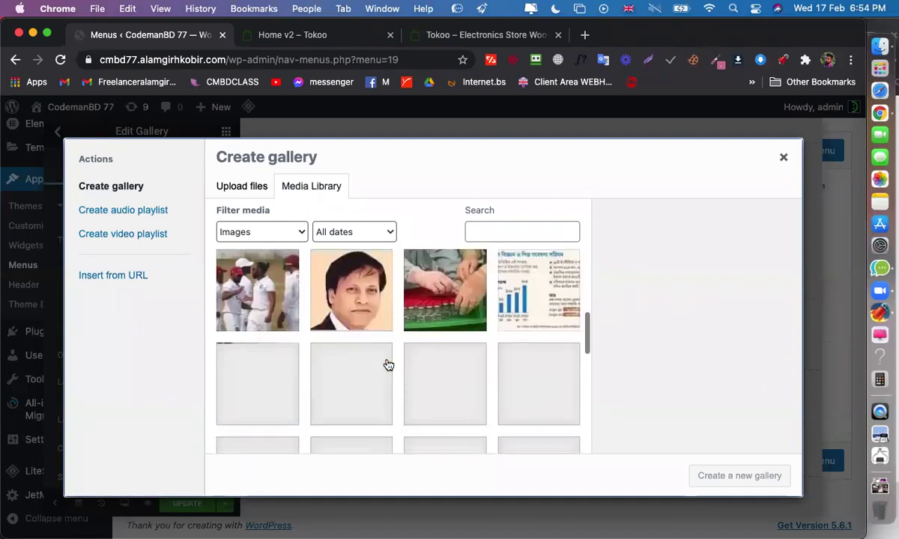
scroll(388, 365, down, 1)
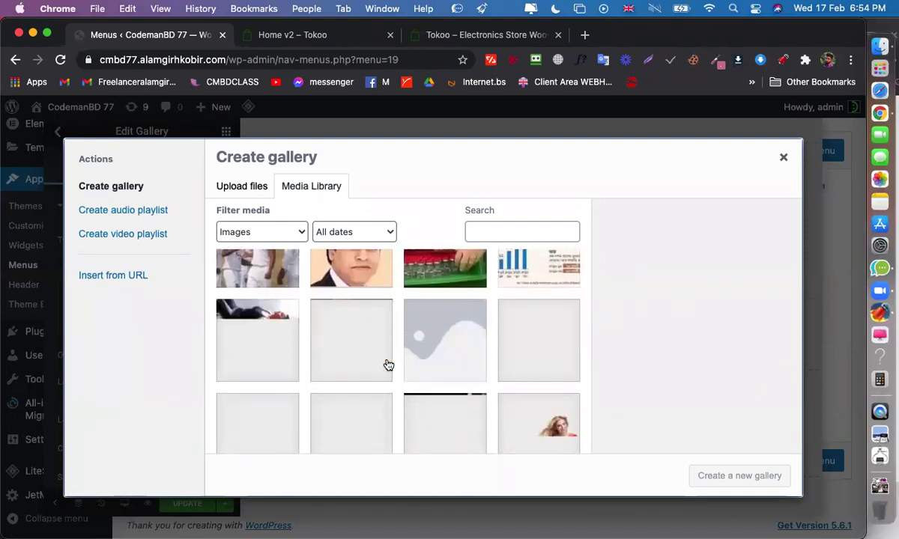
scroll(388, 365, up, 5)
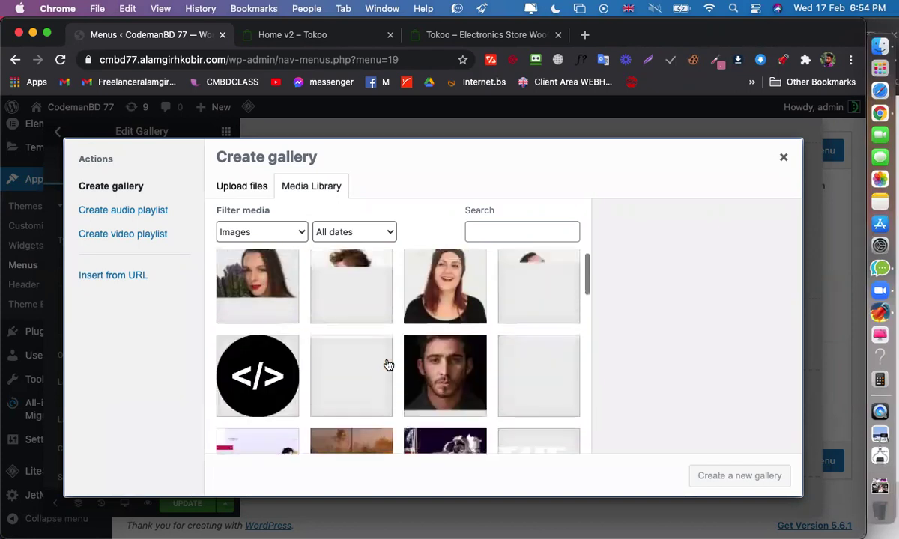
scroll(388, 365, down, 10)
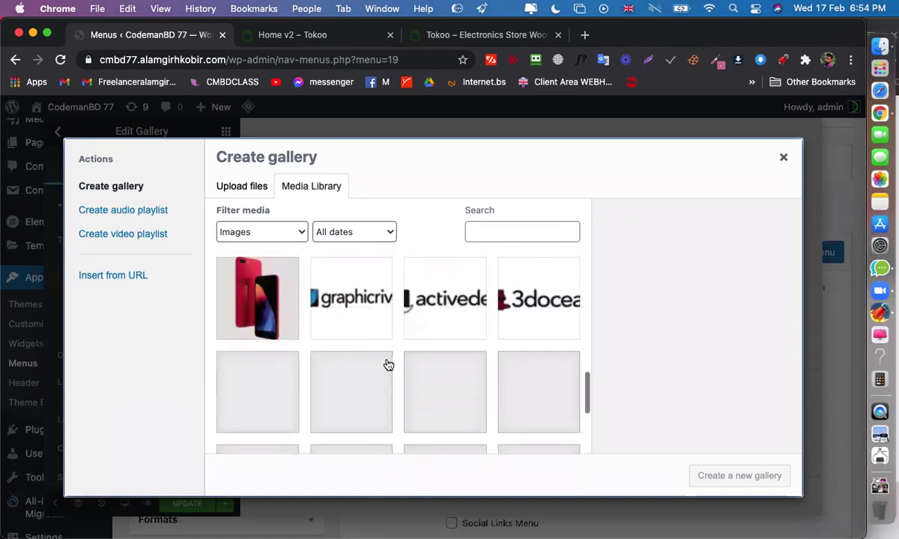
scroll(367, 330, down, 1)
click(358, 283)
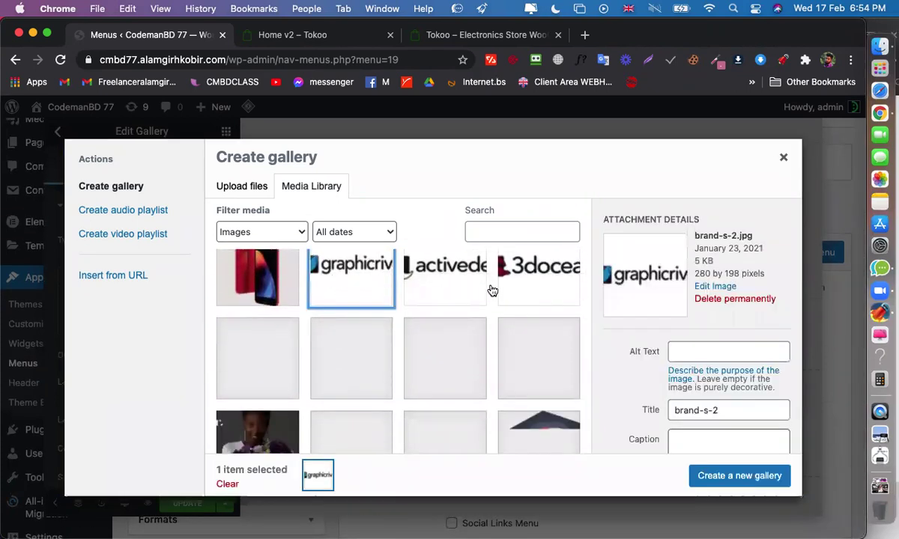
shift+click(535, 286)
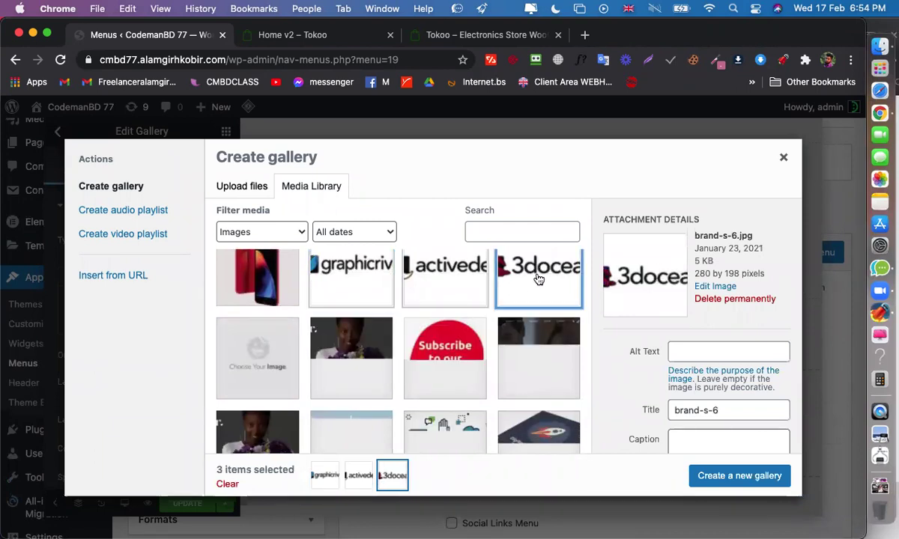
click(476, 285)
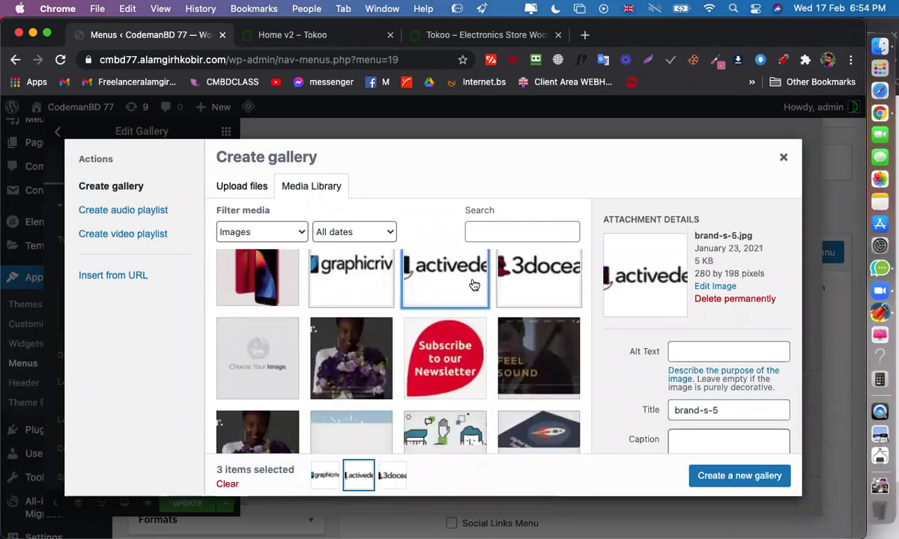
click(360, 296)
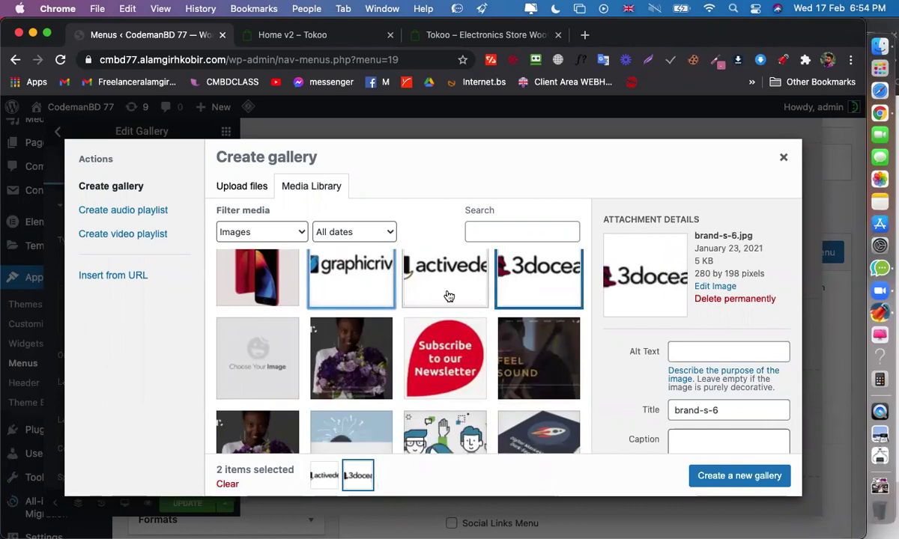
click(452, 298)
click(365, 296)
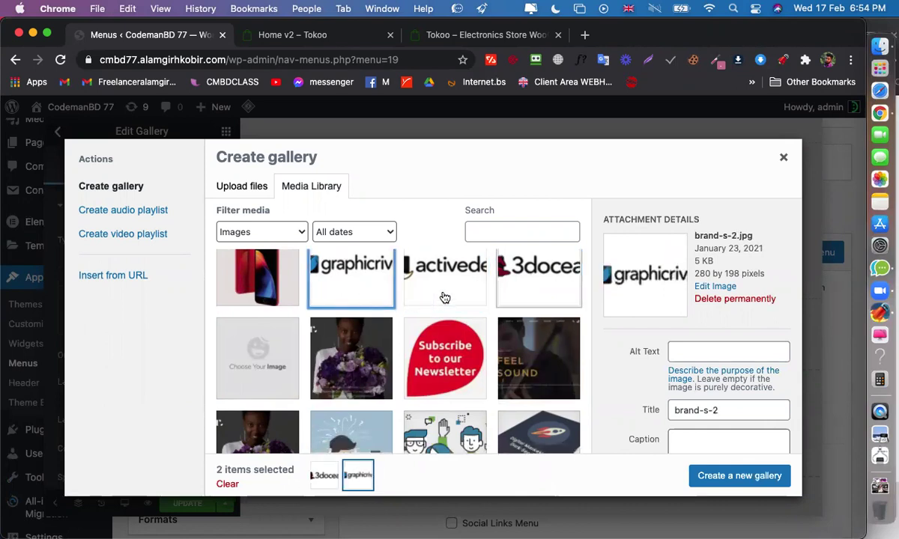
scroll(443, 298, up, 3)
click(460, 355)
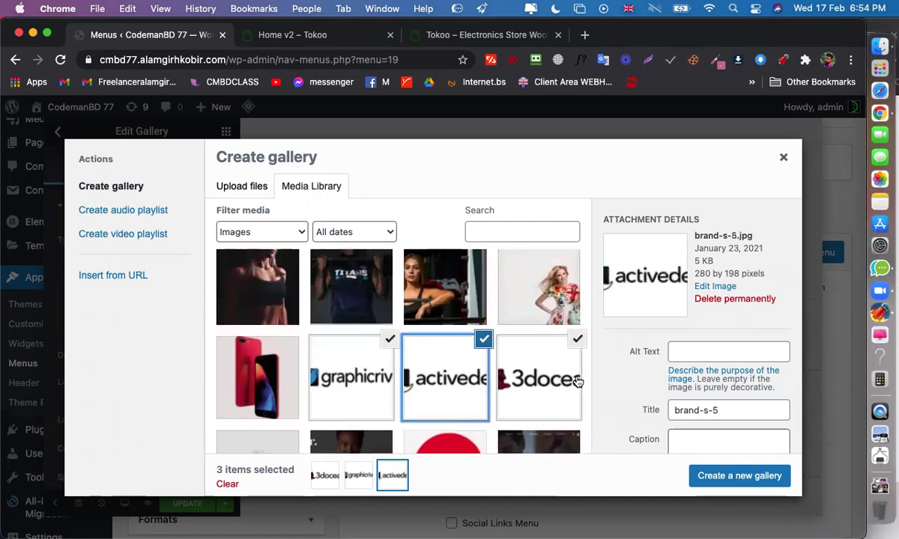
Add the newsletter badge, the framed chart illustration and the TMW and Vancover logos to the selection, and insert the gallery
scroll(578, 382, down, 5)
click(461, 351)
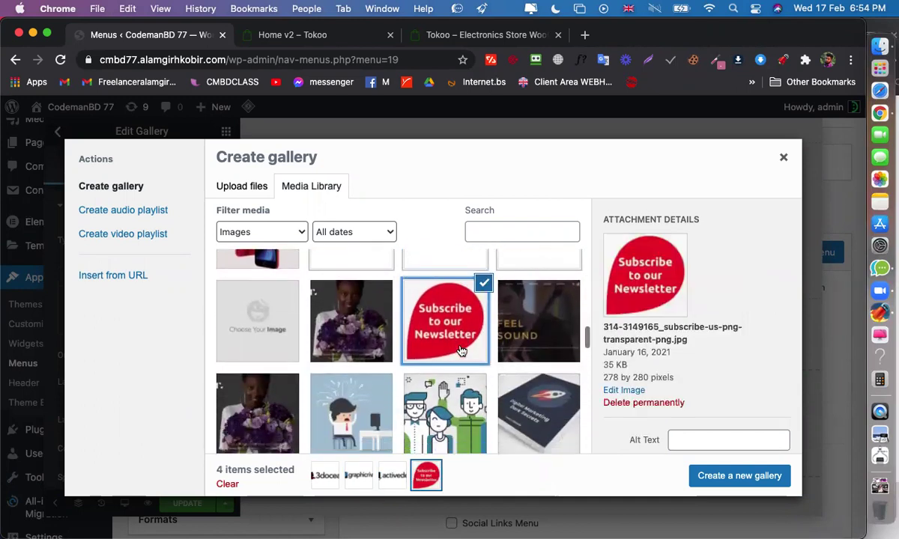
scroll(461, 352, down, 5)
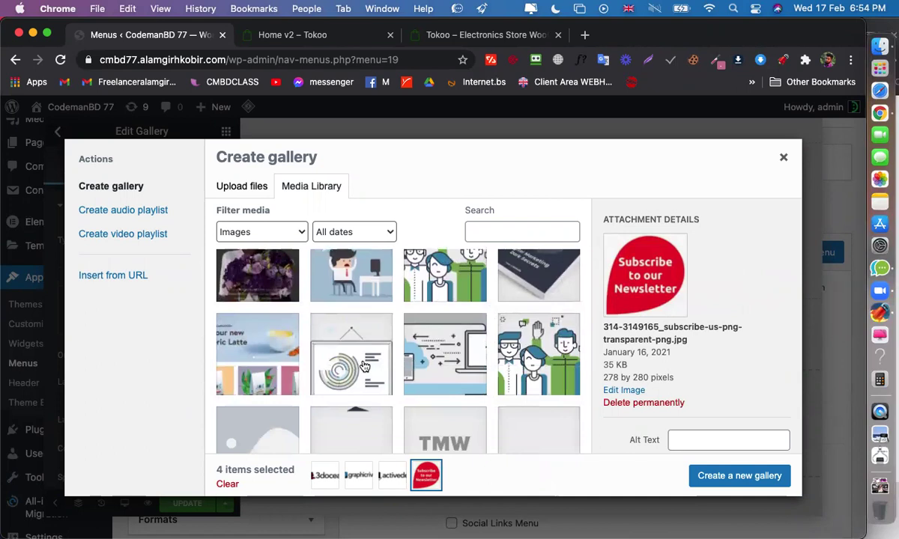
click(364, 367)
scroll(430, 345, down, 2)
click(454, 363)
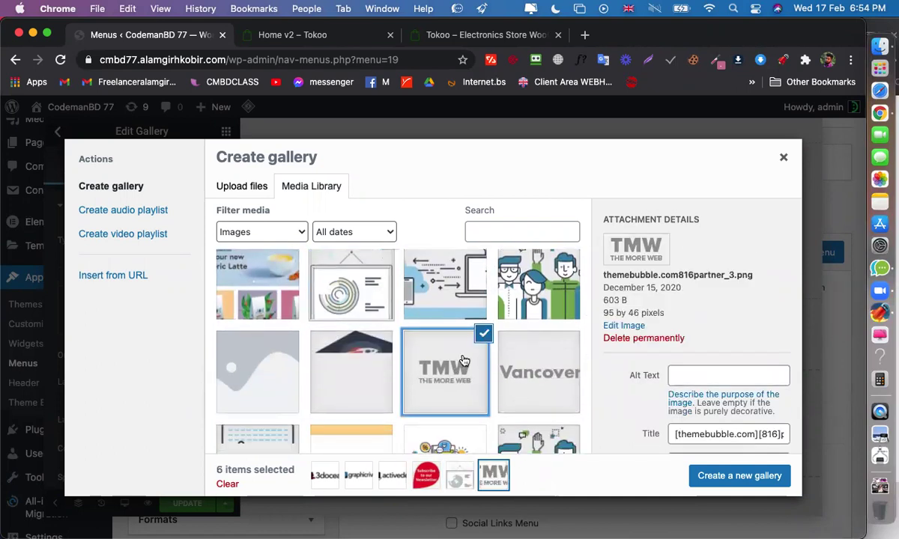
click(508, 368)
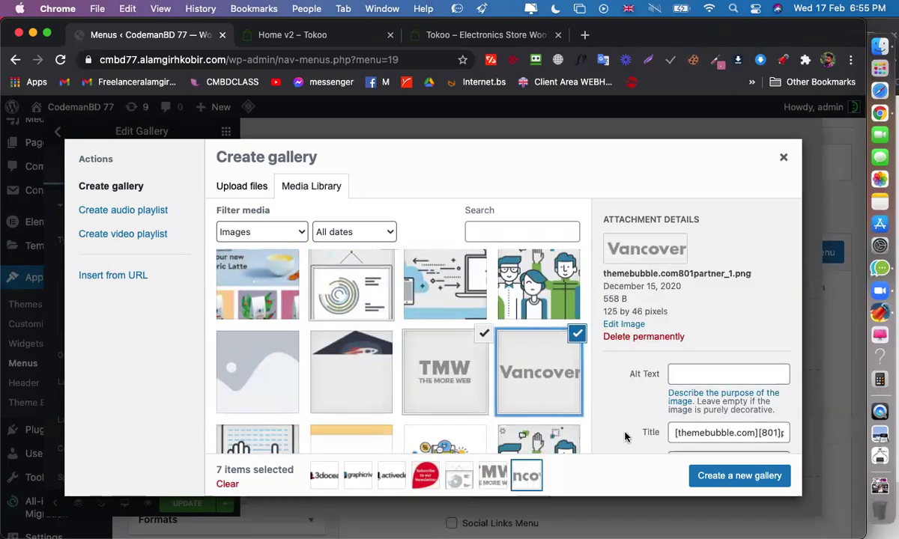
click(716, 479)
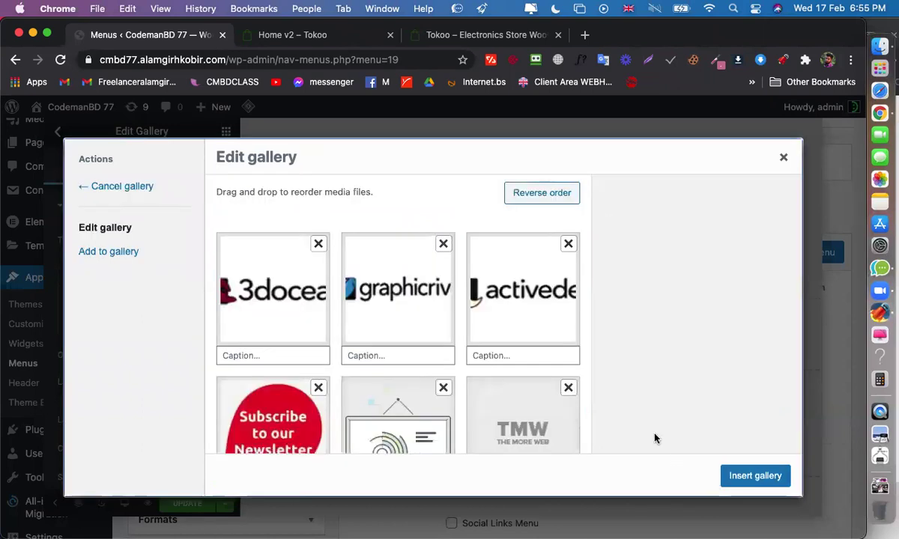
click(733, 476)
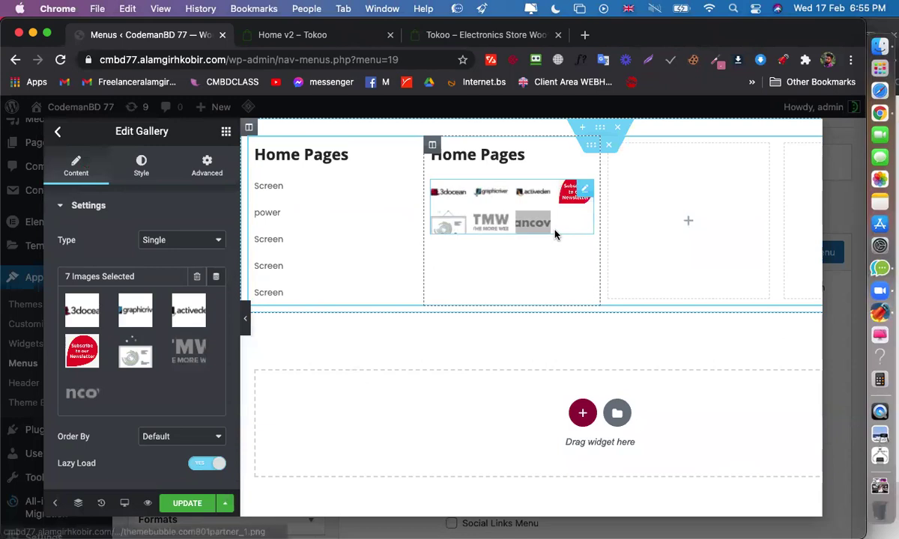
Set the gallery's grid layout to 3 columns
scroll(168, 302, down, 5)
scroll(168, 302, down, 2)
double_click(195, 233)
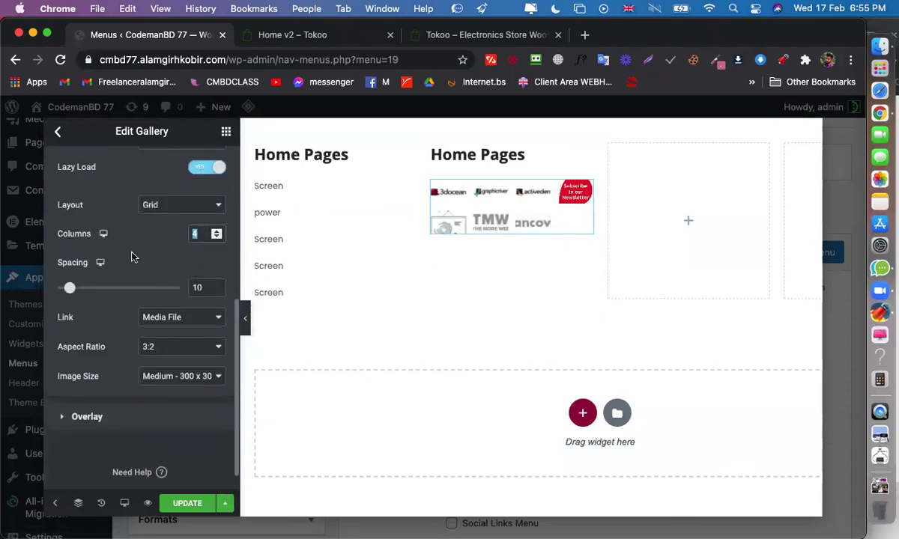
text(3)
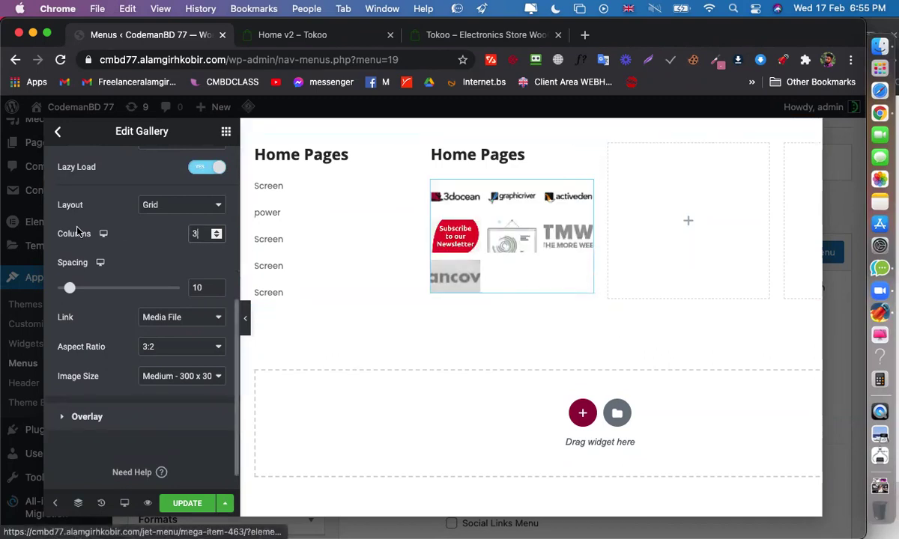
Remove the Vancover logo from the gallery and reinsert the remaining images
scroll(128, 209, up, 8)
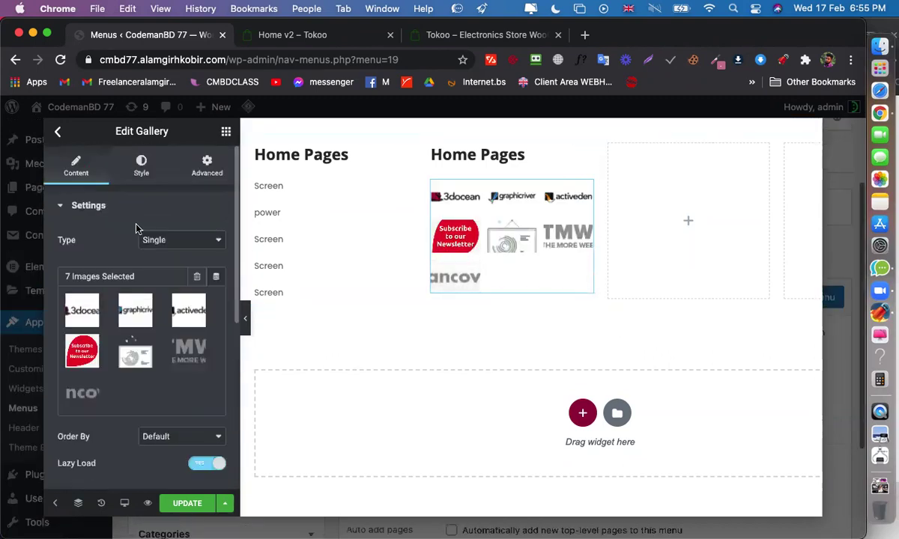
click(89, 397)
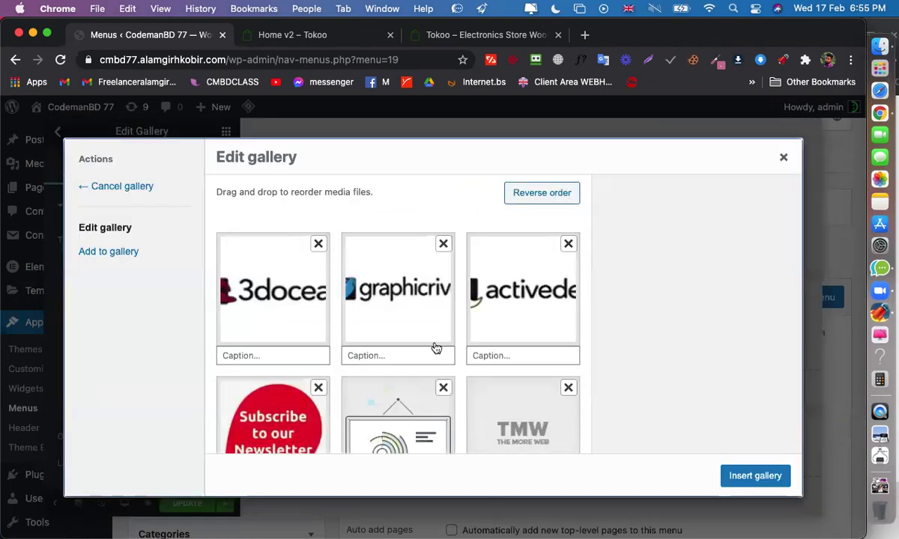
scroll(465, 344, down, 5)
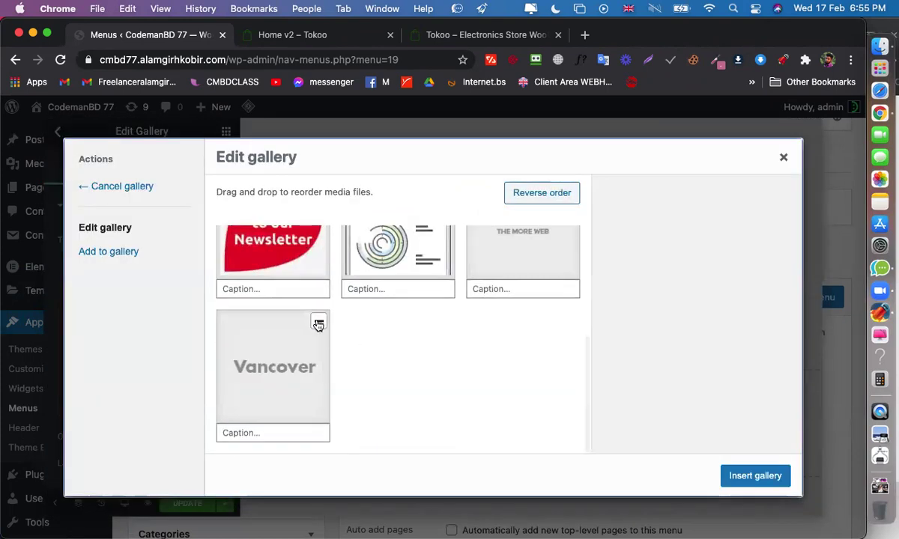
click(318, 324)
click(735, 475)
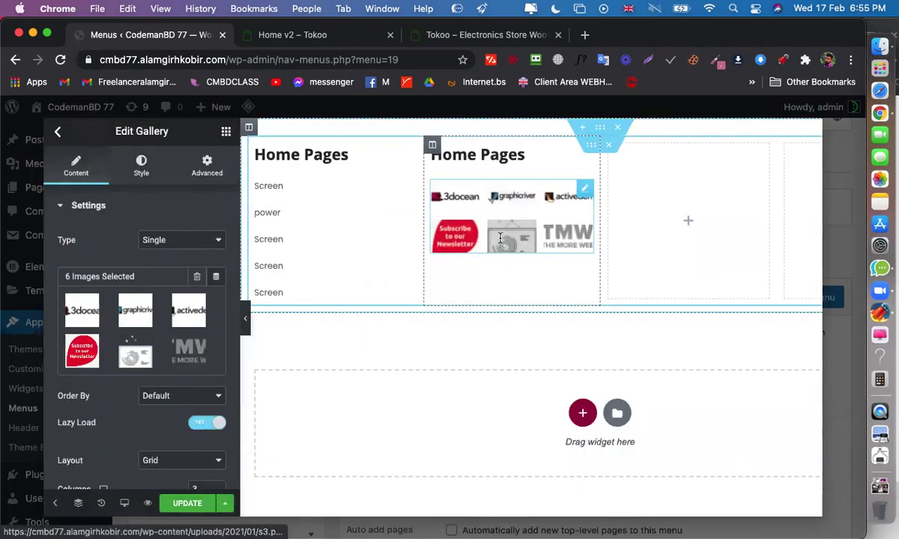
Compare the logo gallery with the menu on the Tokoo Home v2 demo page
click(292, 39)
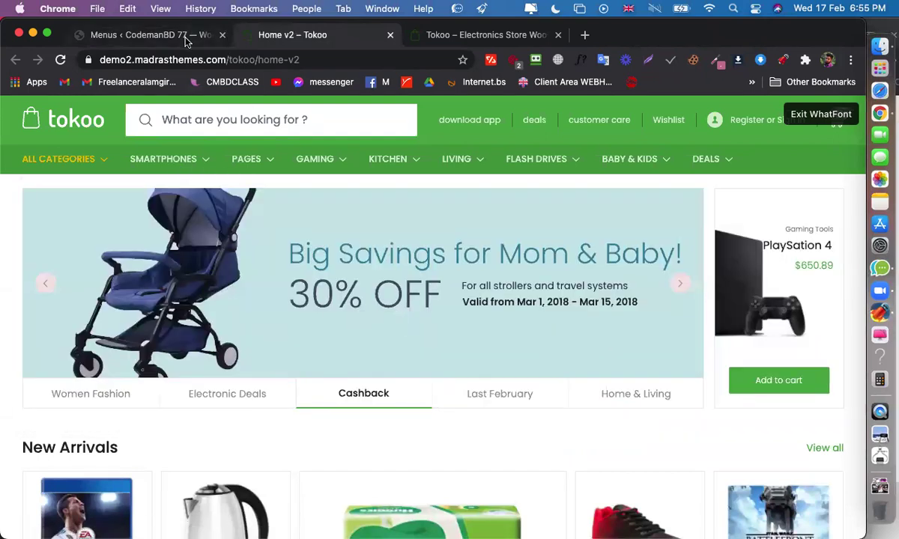
click(185, 39)
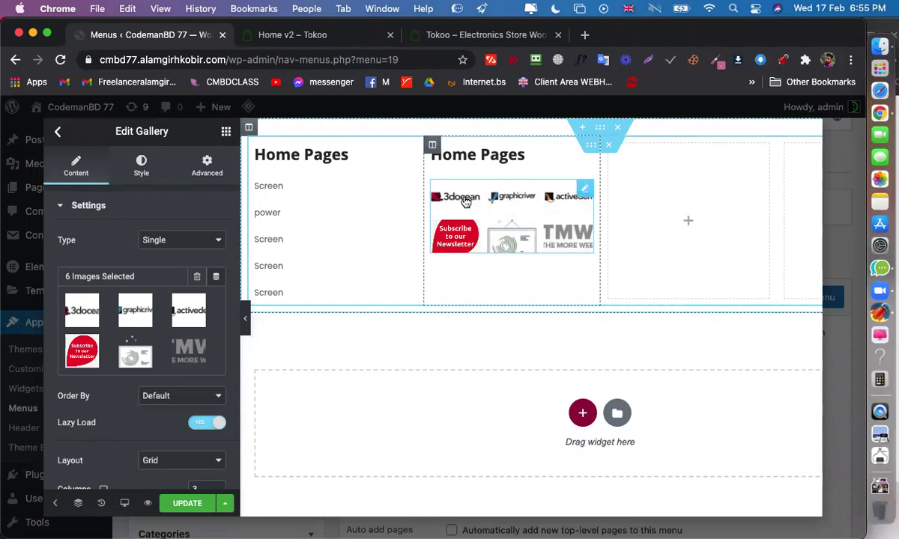
click(262, 37)
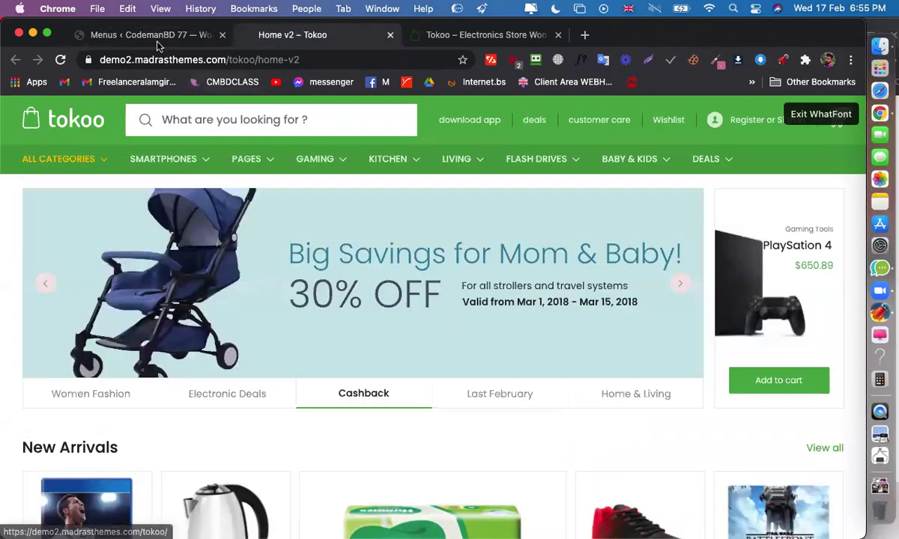
click(154, 35)
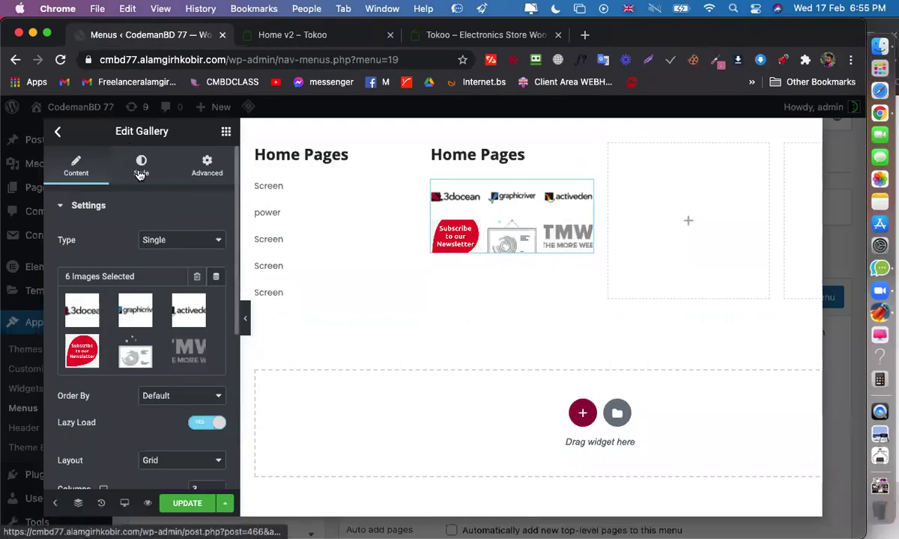
Give the gallery images a solid black (#000000) border with a width of 1 px
click(140, 171)
scroll(150, 285, down, 5)
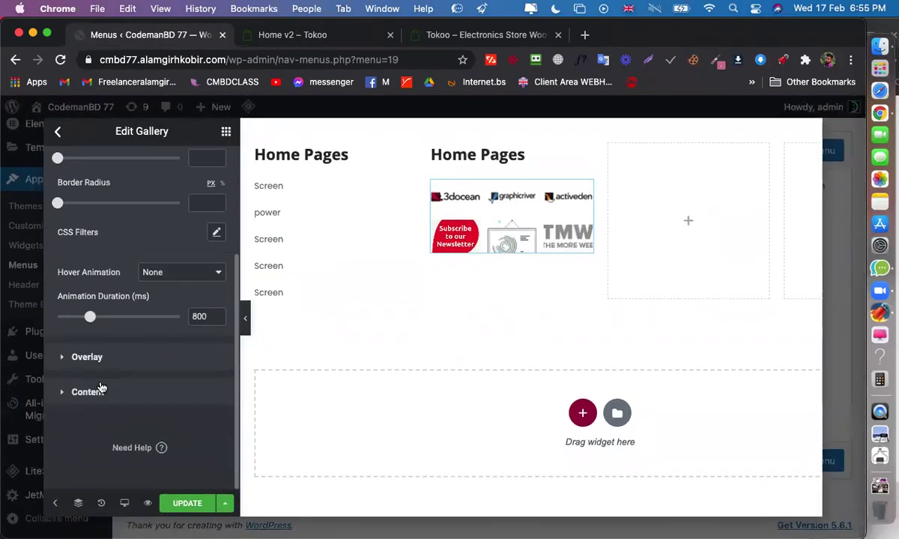
scroll(120, 344, up, 4)
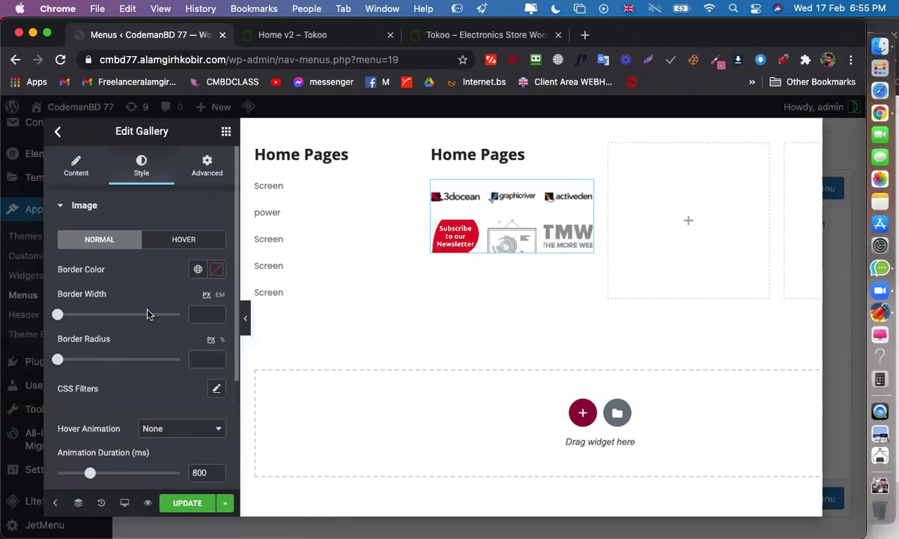
scroll(147, 315, down, 2)
scroll(148, 314, up, 1)
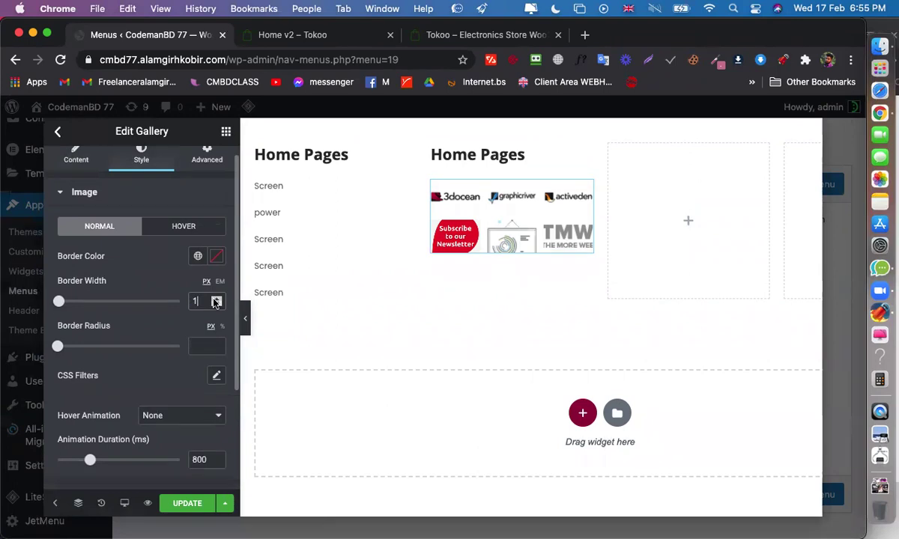
key(Up)
key(Up)
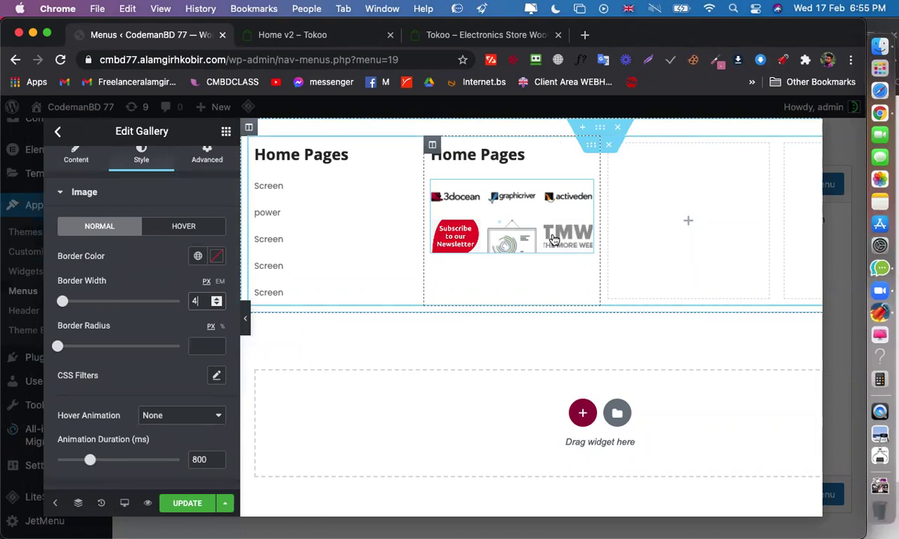
click(215, 257)
click(154, 414)
drag(158, 416, 120, 449)
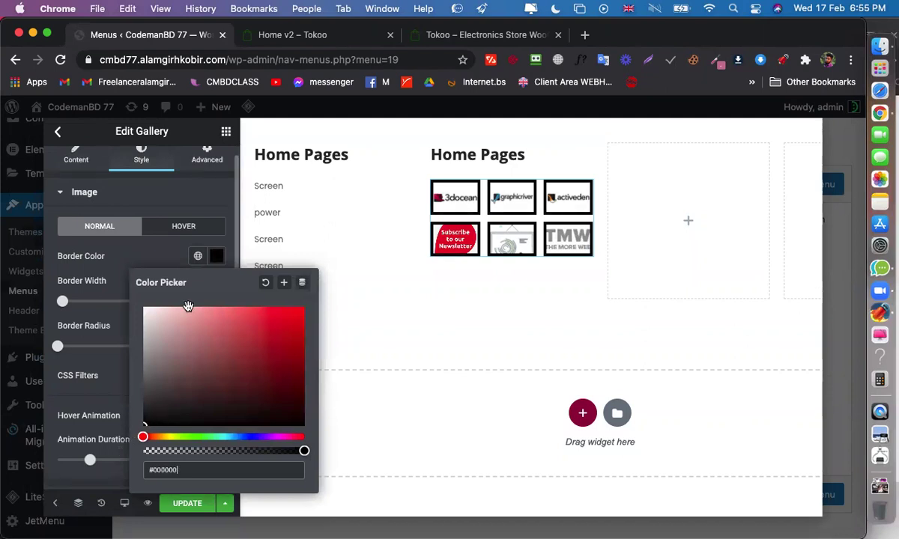
key(Escape)
text(1)
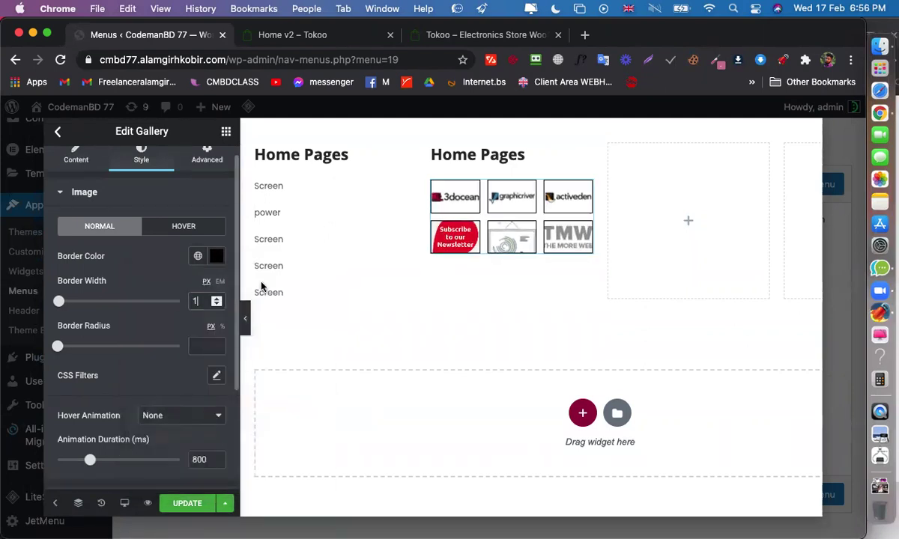
Make the gallery images' border colour semi-transparent black, #00000073
click(216, 256)
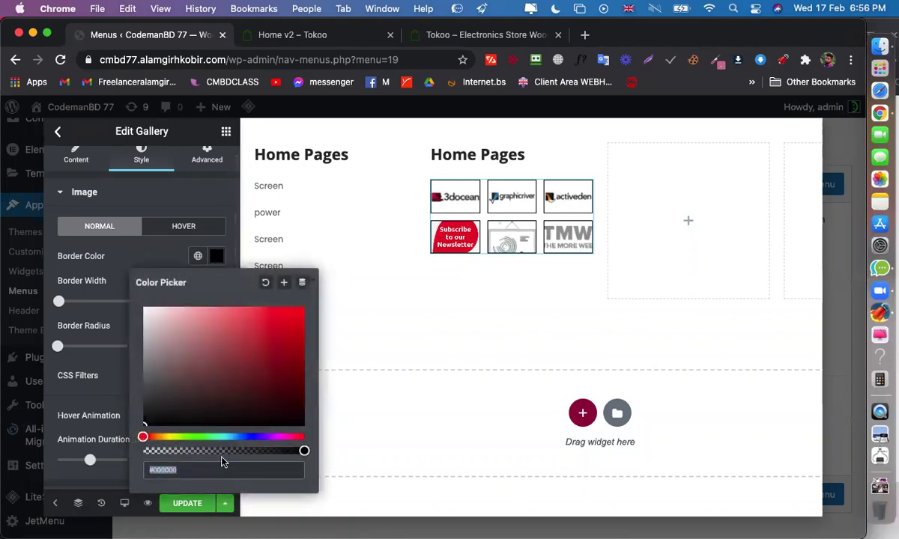
click(222, 452)
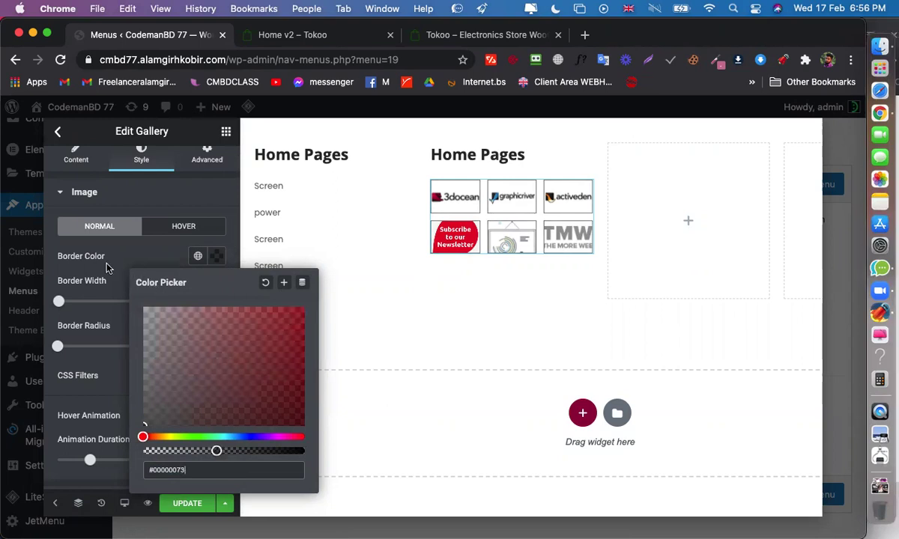
click(127, 274)
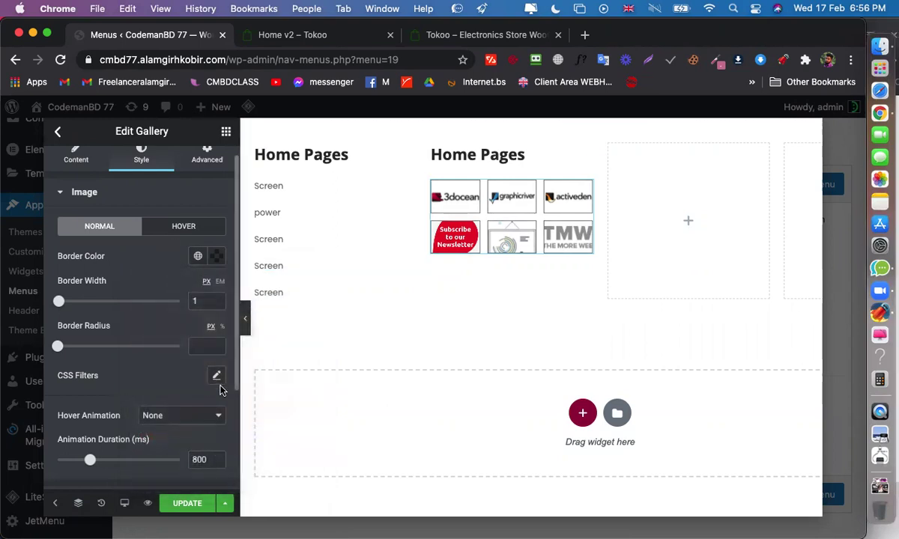
Review the gallery's remaining style options and check the Smartphones menu on the Tokoo demo for its logo styling
scroll(221, 390, down, 1)
scroll(212, 342, down, 5)
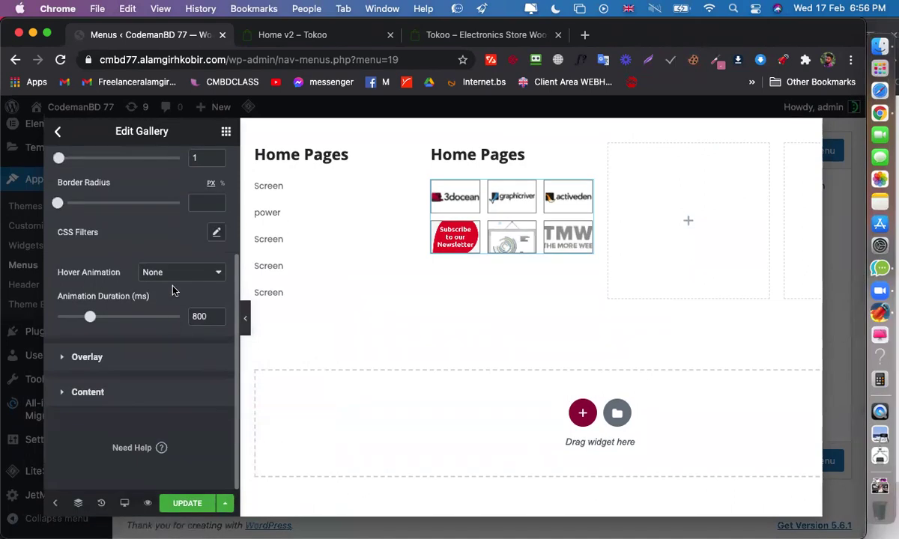
scroll(222, 215, up, 5)
click(187, 161)
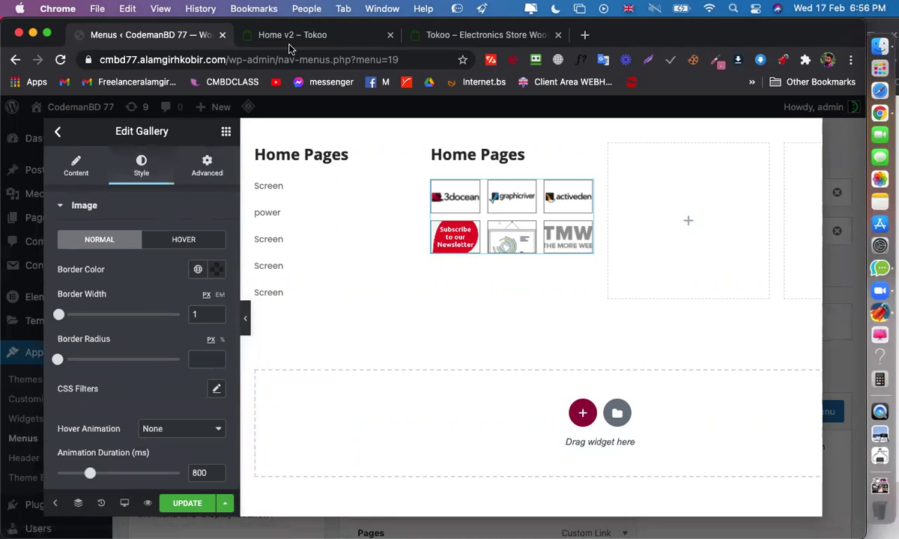
key(ctrl+Tab)
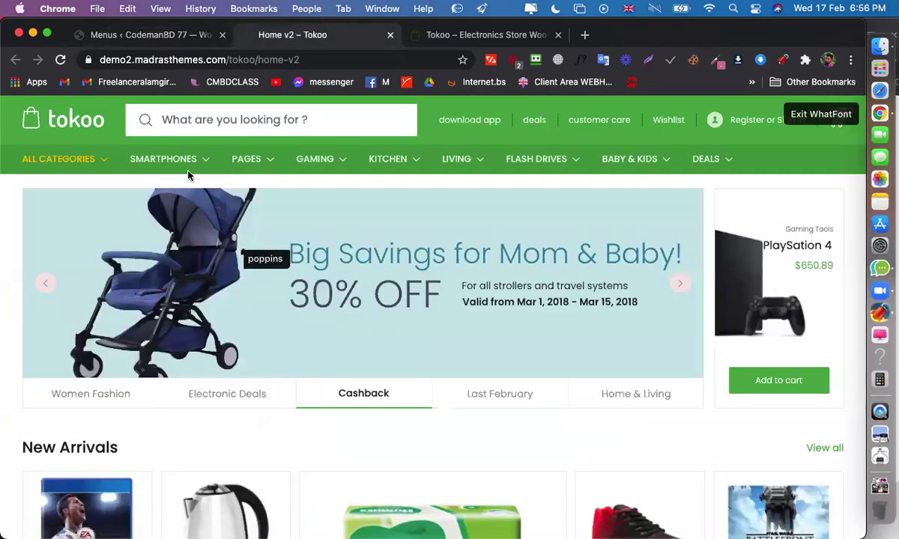
mouse_move(174, 158)
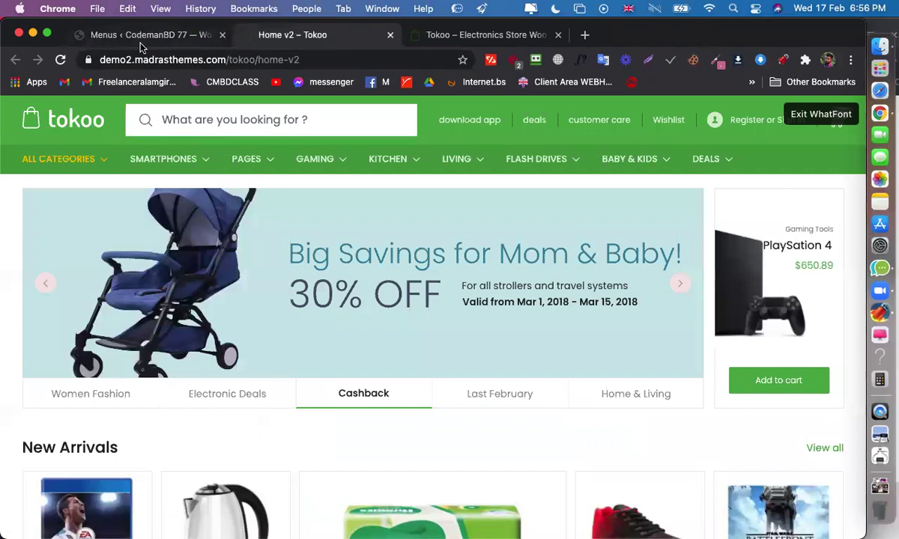
click(135, 36)
Examine the gallery images' hover style options, including the CSS filters, and reset the filters to default
click(181, 241)
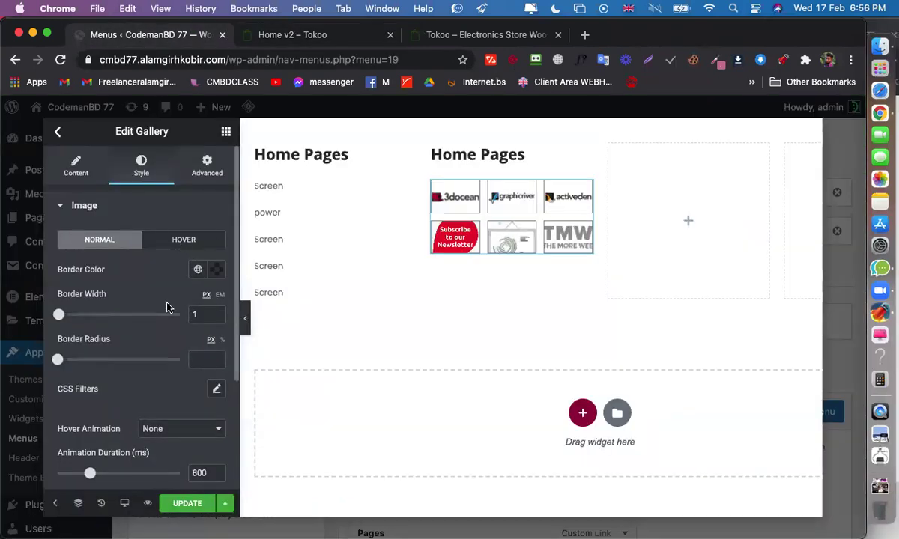
scroll(156, 284, down, 2)
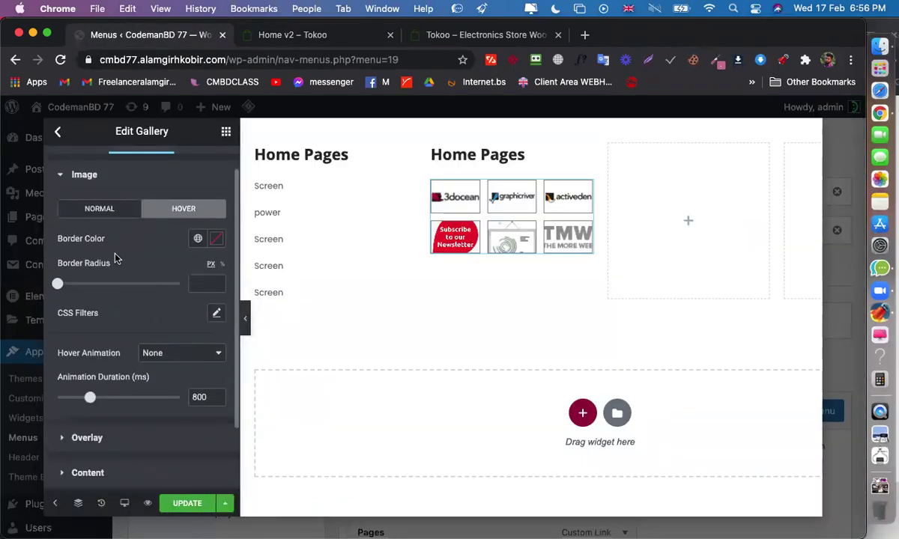
scroll(116, 259, down, 4)
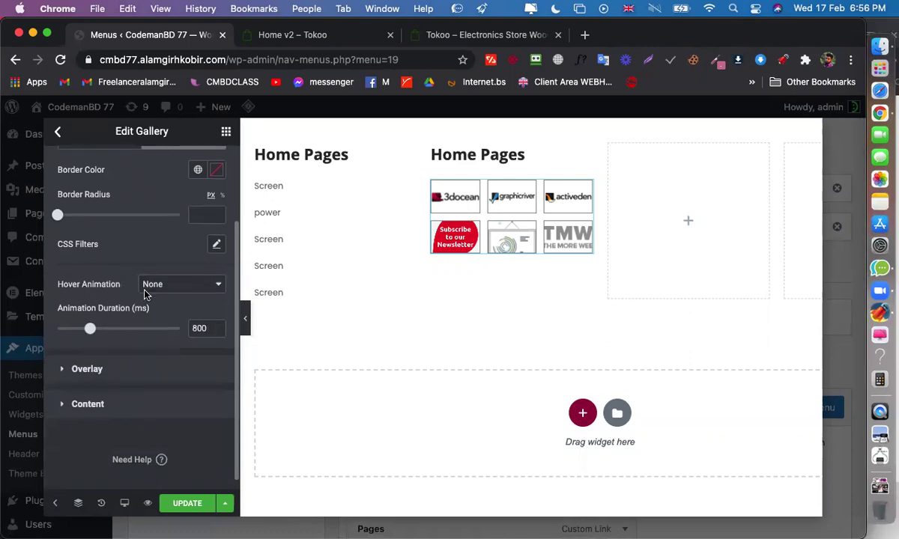
scroll(161, 300, up, 1)
click(213, 259)
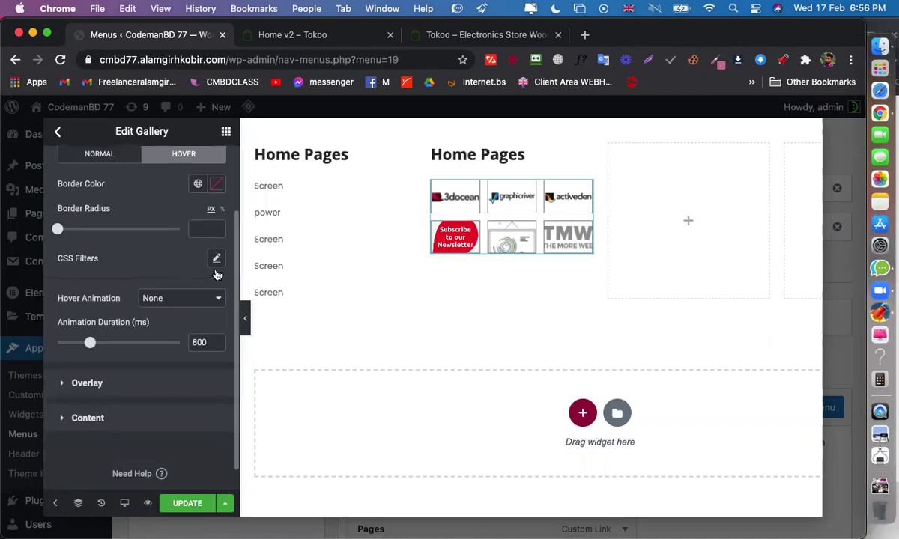
scroll(216, 276, up, 1)
click(216, 272)
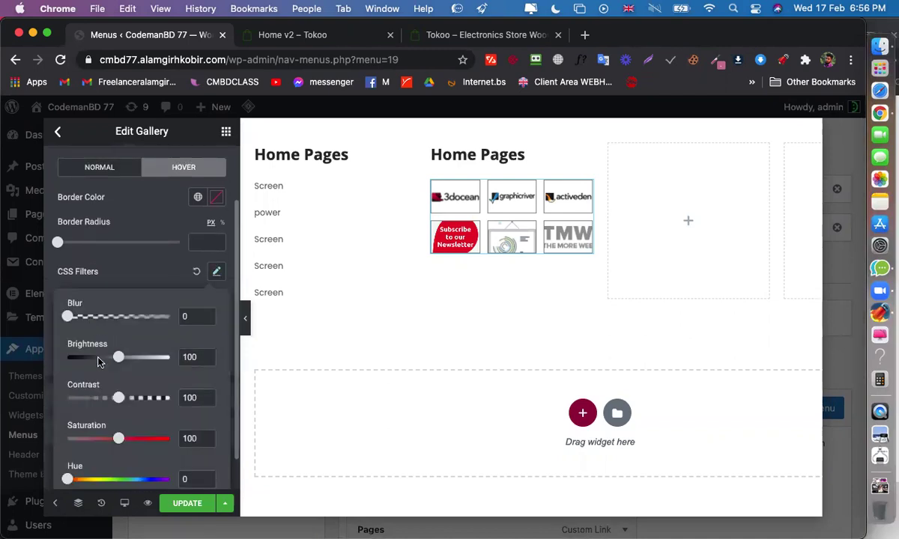
scroll(98, 361, down, 1)
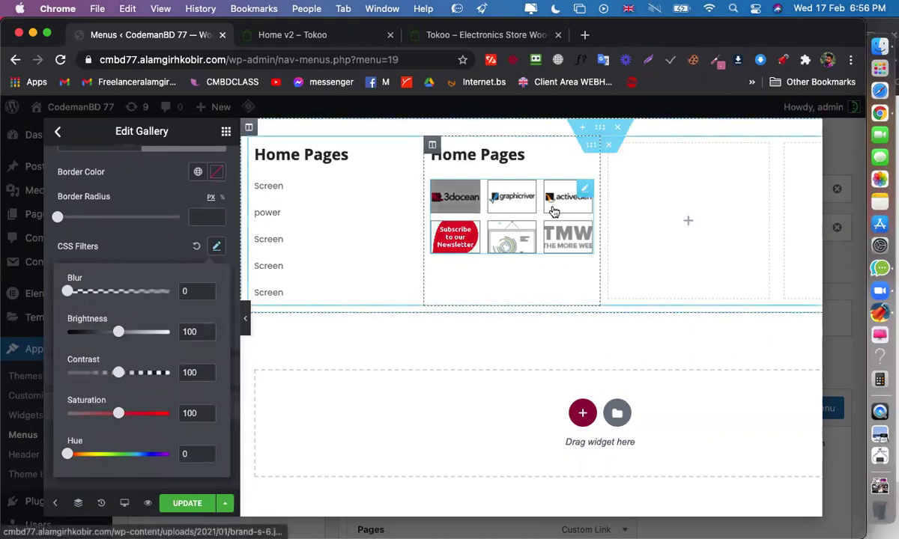
click(140, 237)
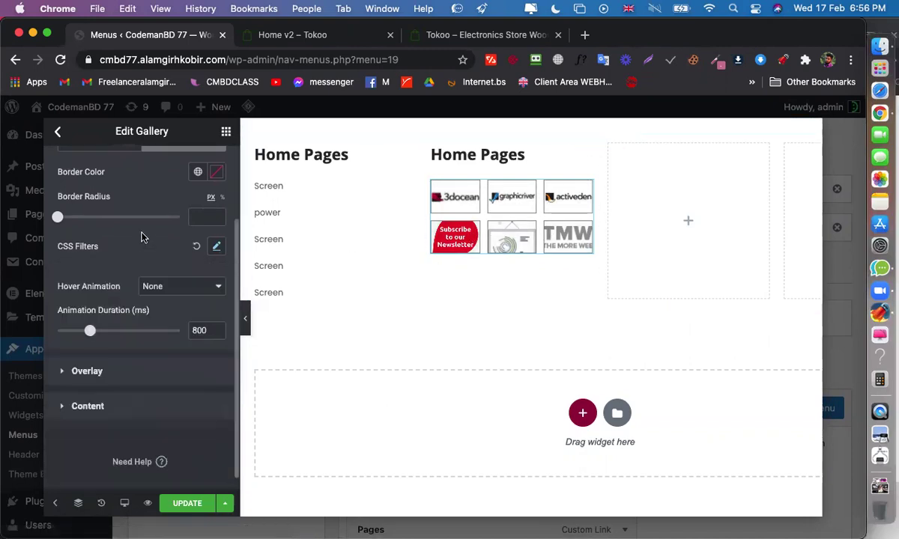
scroll(140, 236, up, 1)
scroll(165, 213, up, 2)
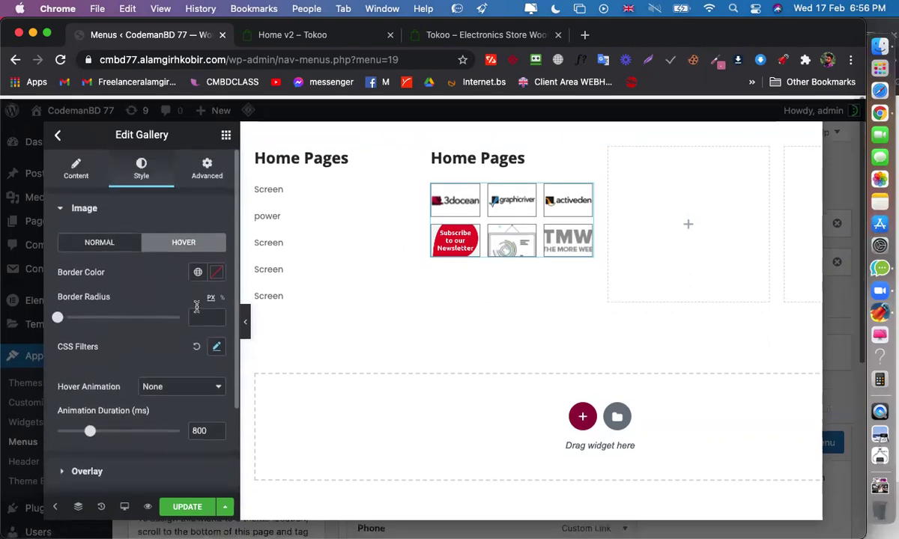
click(195, 344)
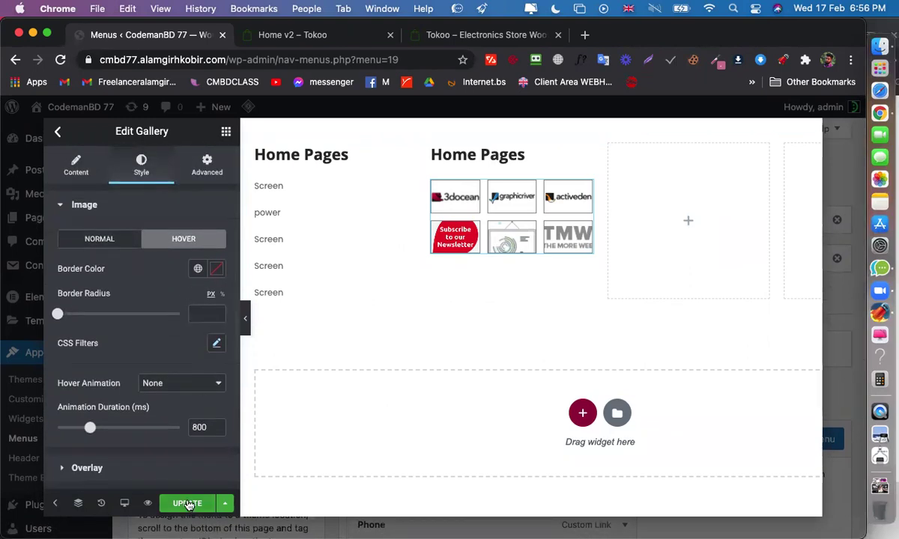
Check the Tokoo demo's menu, add an Image widget to the third column and insert the red phone photo from the media library
click(290, 44)
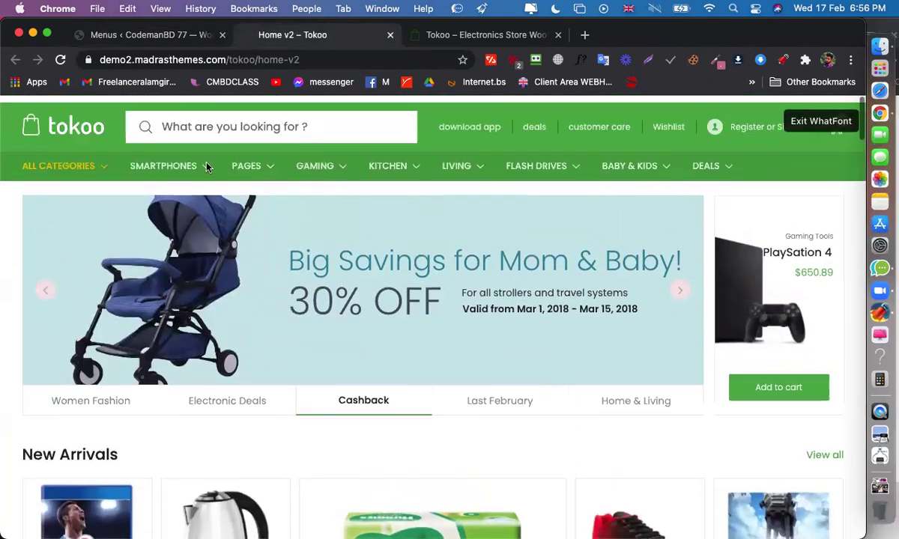
mouse_move(275, 254)
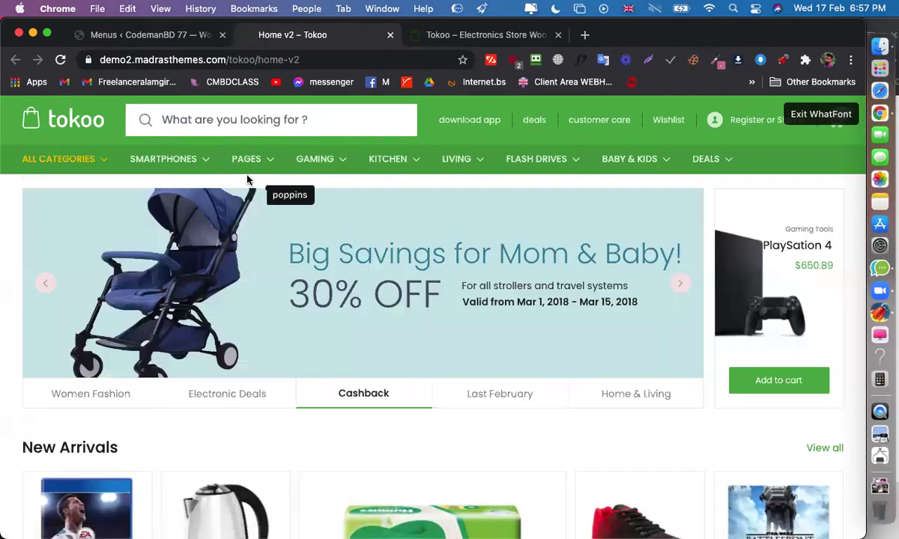
click(190, 34)
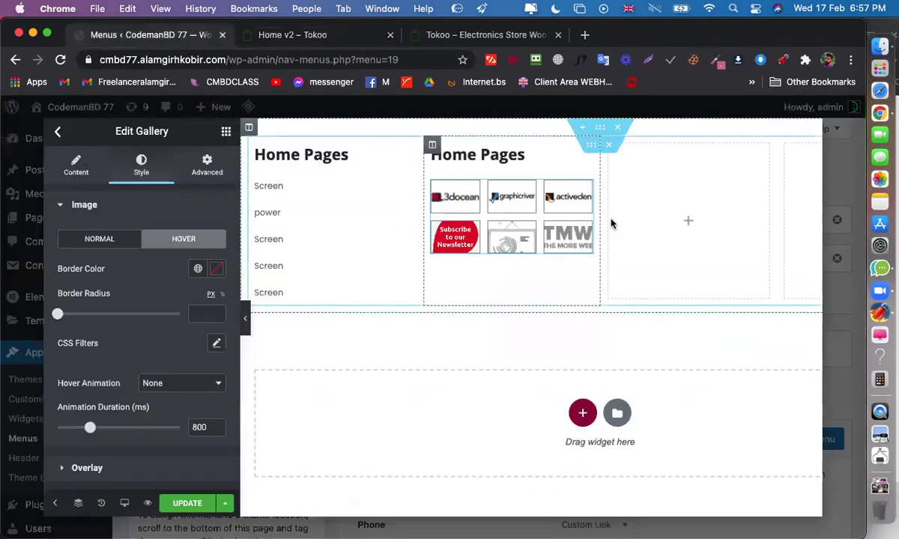
click(668, 229)
drag(95, 333, 726, 243)
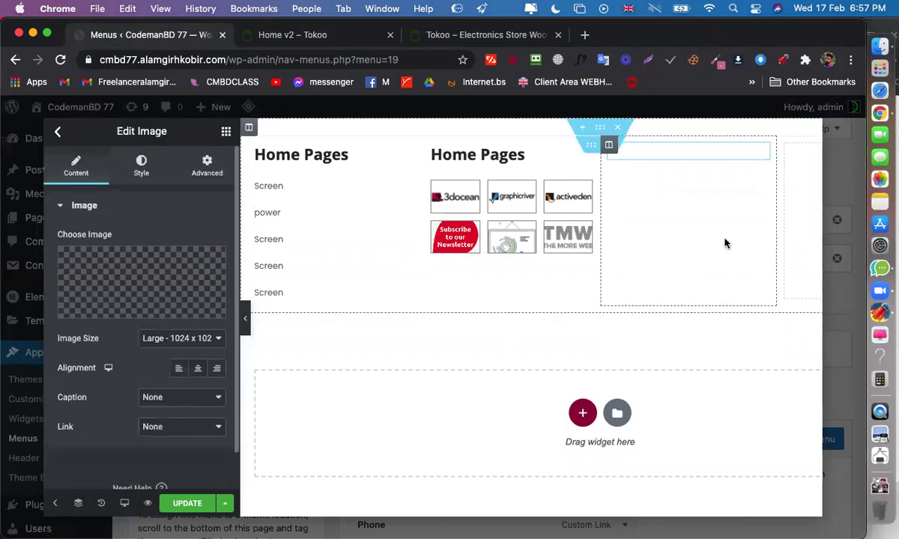
click(158, 276)
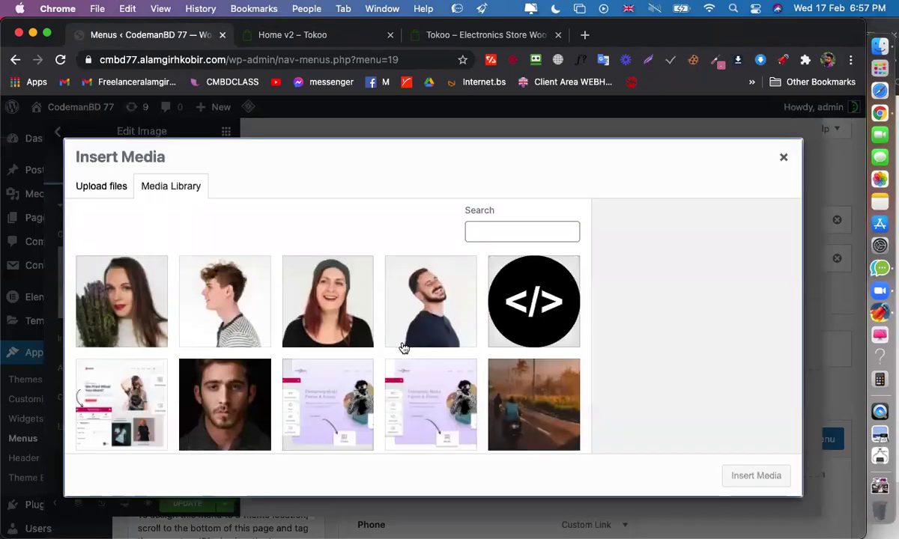
scroll(402, 347, down, 8)
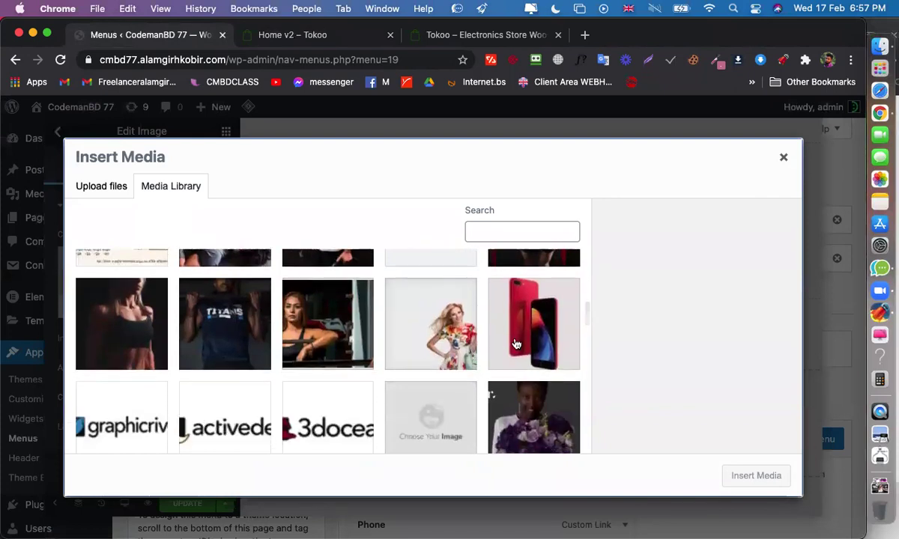
click(515, 344)
click(756, 477)
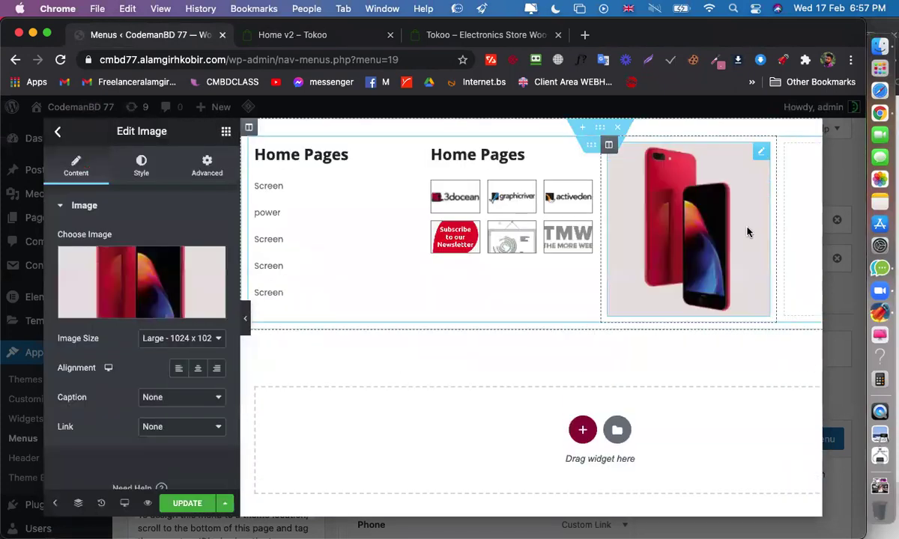
Add an Image widget to the empty fourth column of the Phone submenu and browse the media library for its picture
click(801, 235)
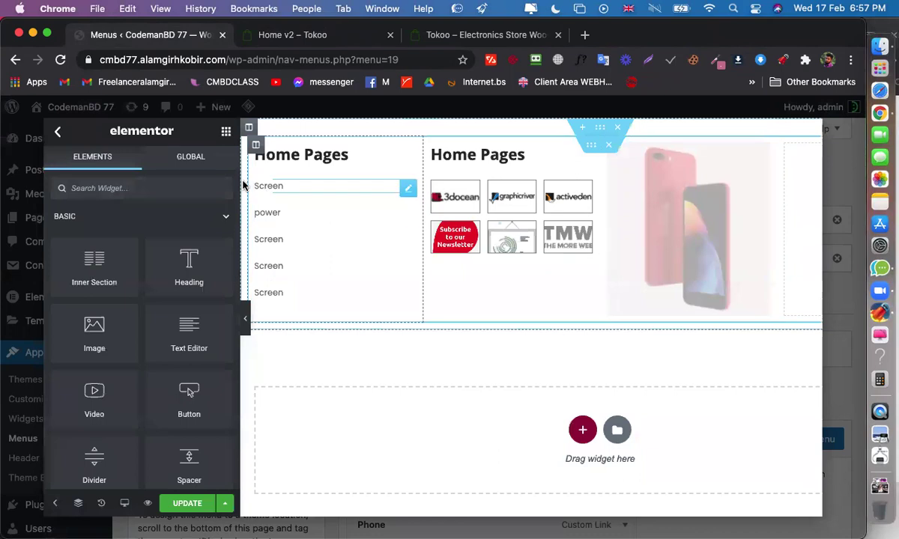
drag(80, 328, 792, 267)
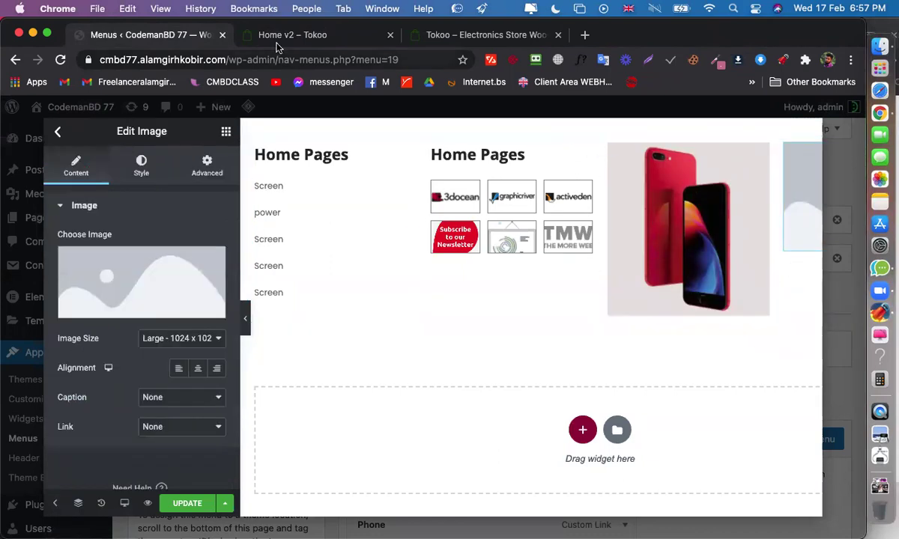
key(ctrl+Tab)
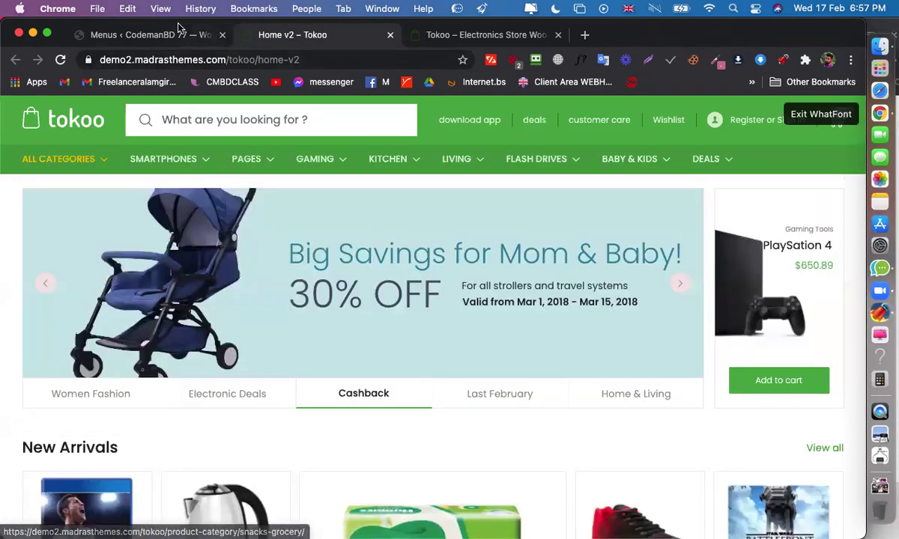
click(175, 35)
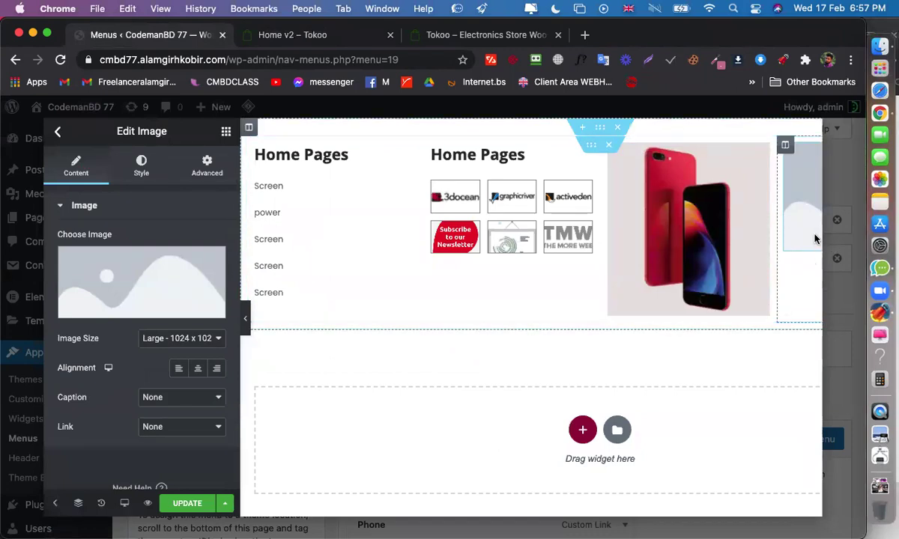
click(179, 270)
scroll(327, 290, down, 10)
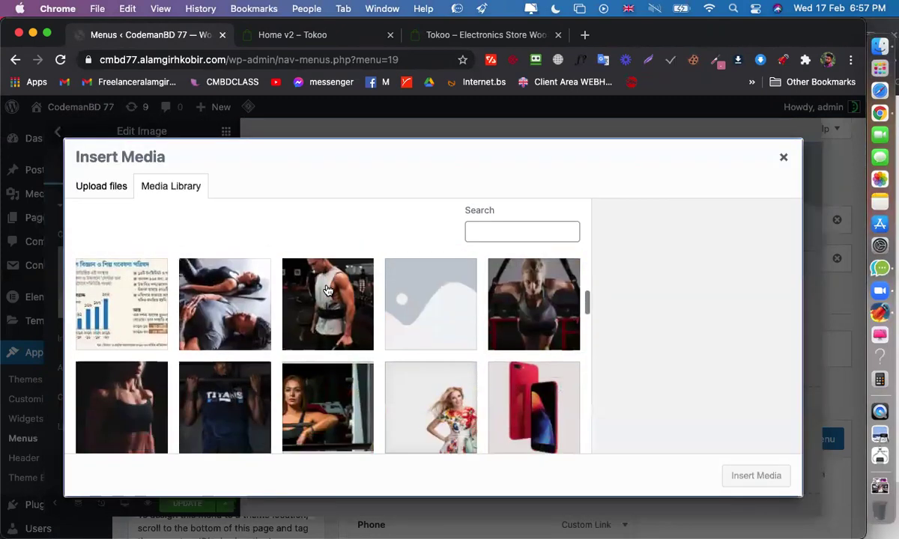
scroll(328, 291, down, 5)
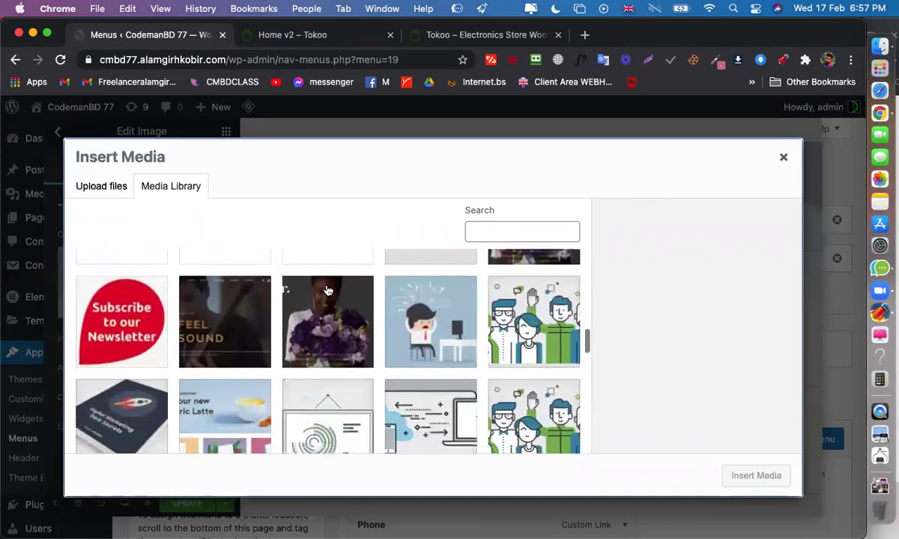
scroll(327, 291, down, 4)
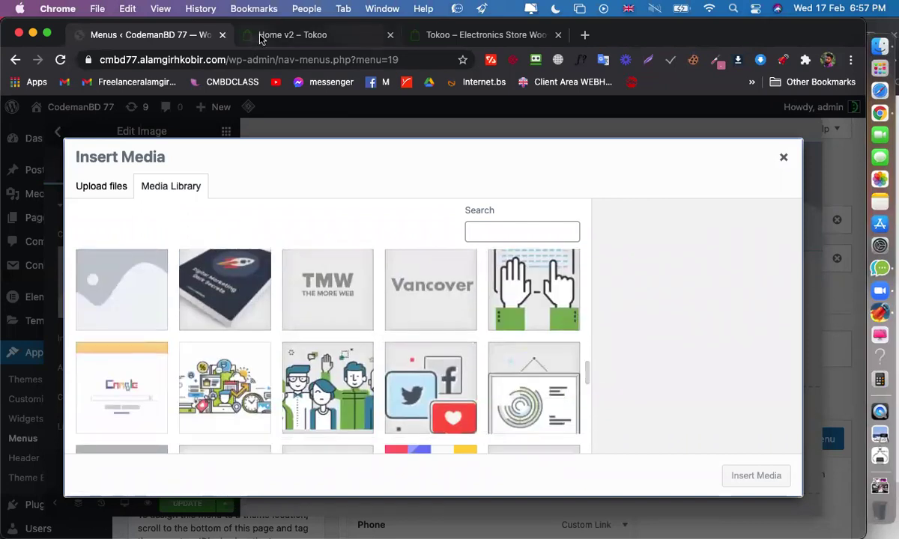
Save the 4K cameras banner from the Tokoo demo's Smartphones menu to Downloads as camshop-sidebar-ad-banner
click(260, 36)
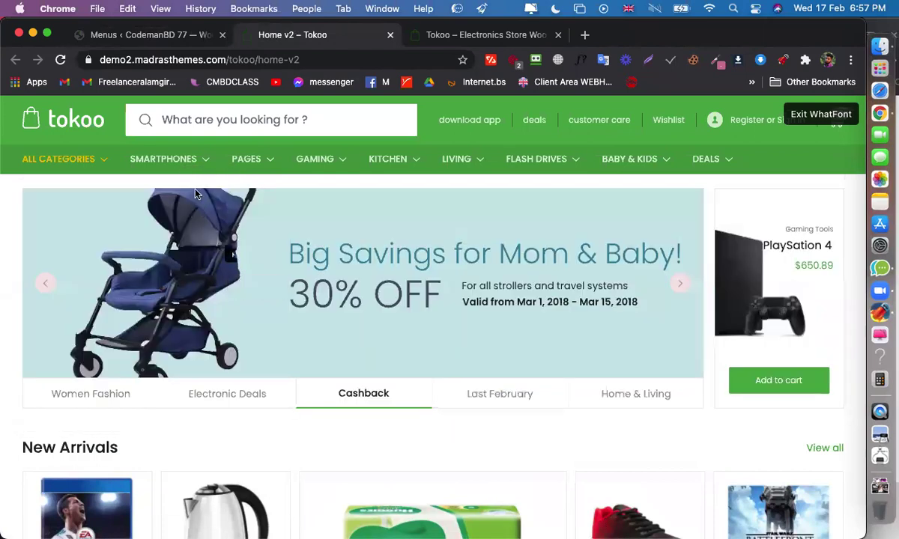
mouse_move(189, 155)
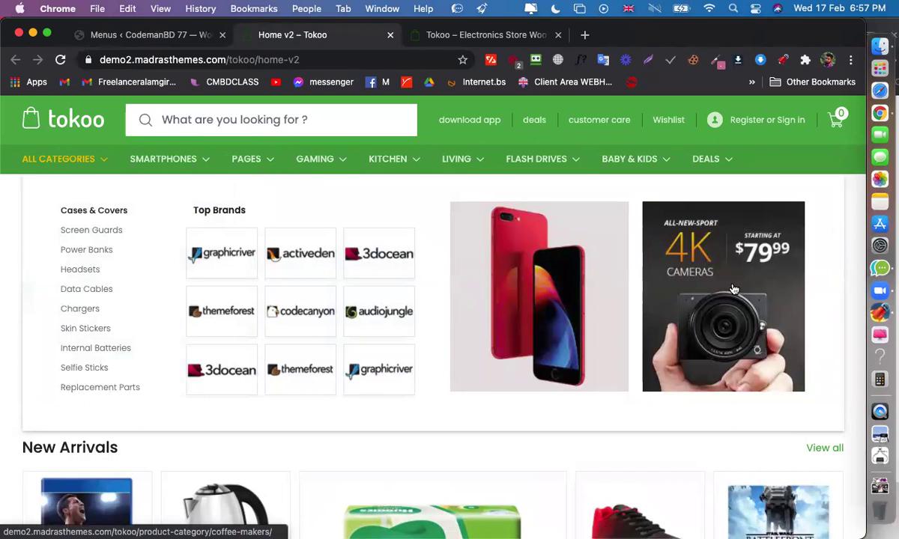
right_click(561, 230)
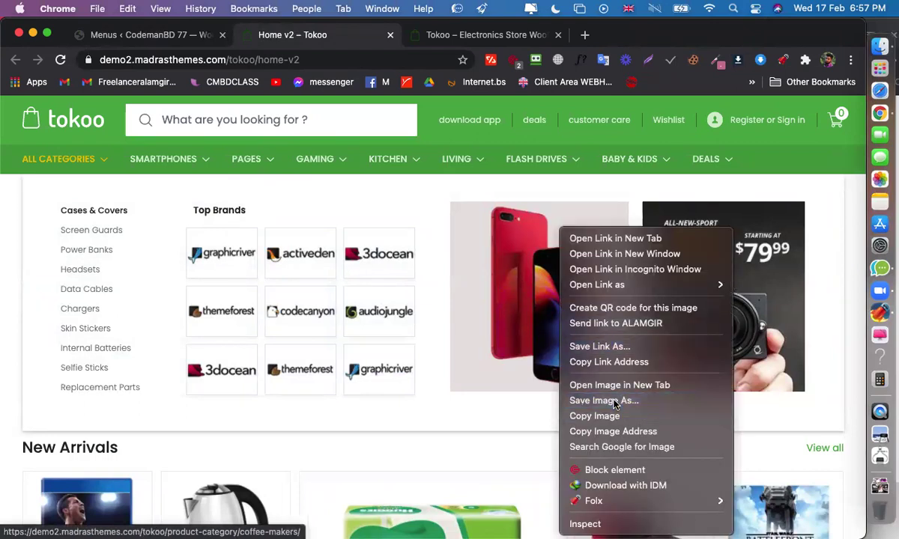
click(516, 381)
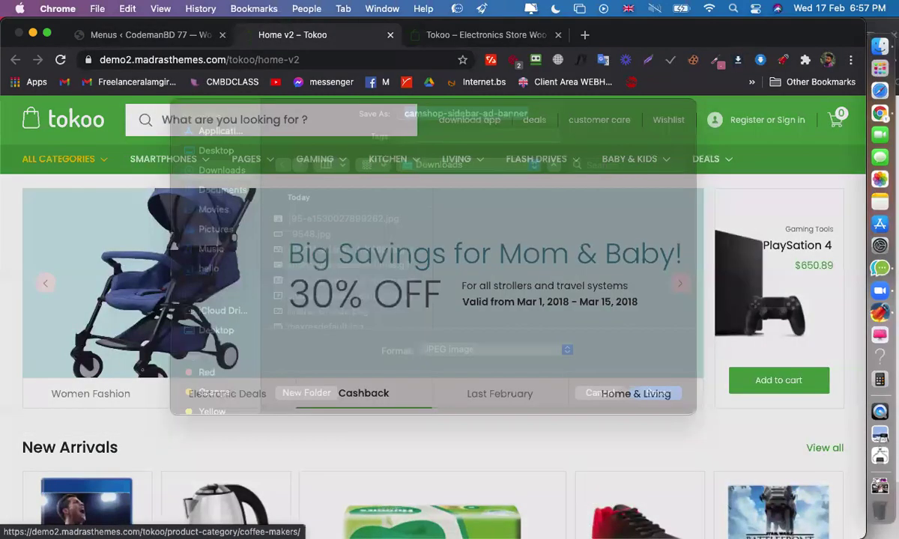
key(Return)
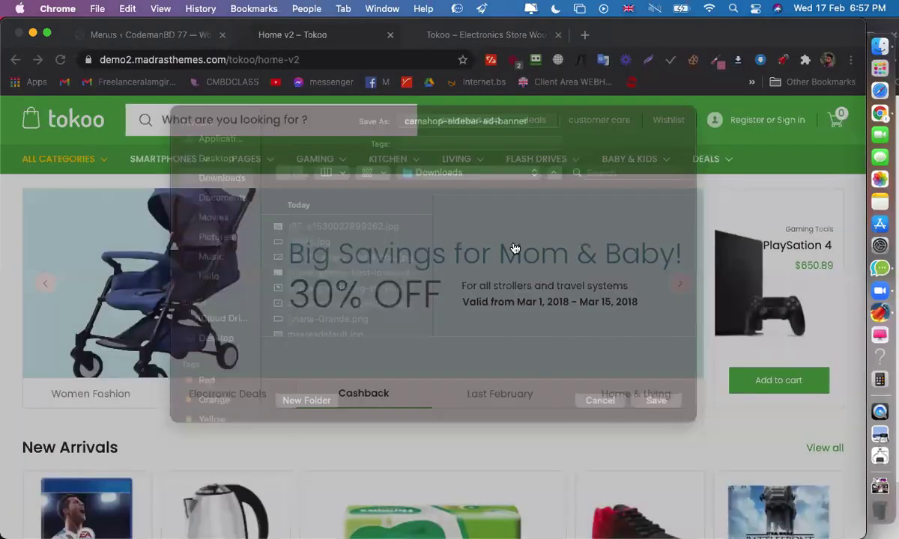
Upload camshop-sidebar-ad-banner.jpg to the media library and insert it as the fourth column's image
key(ctrl+shift+Tab)
drag(313, 279, 696, 410)
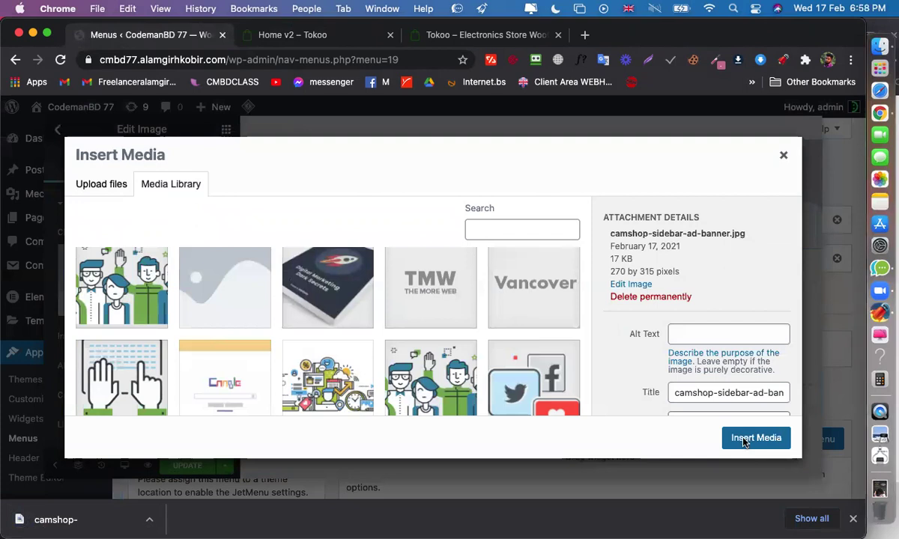
click(744, 443)
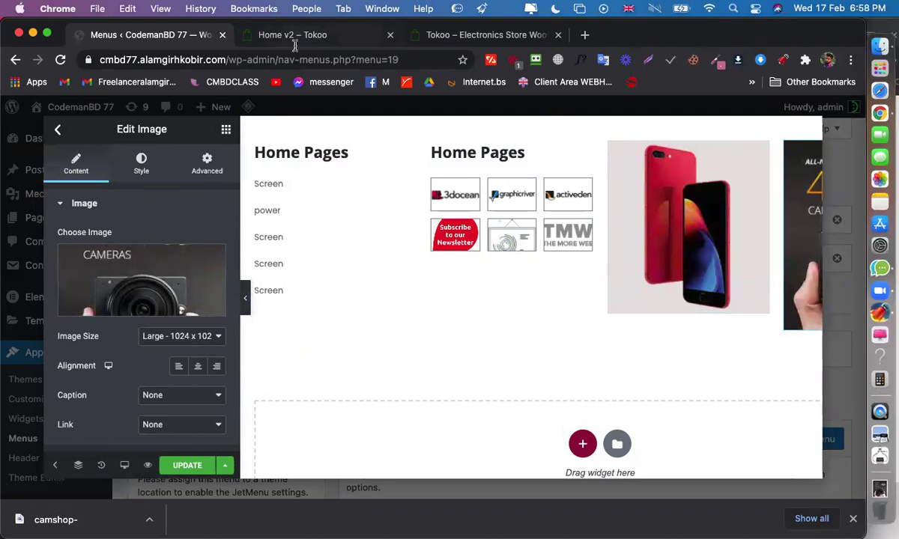
Save the Phone submenu's content, then close its editor and the item's mega menu settings
key(ctrl+Tab)
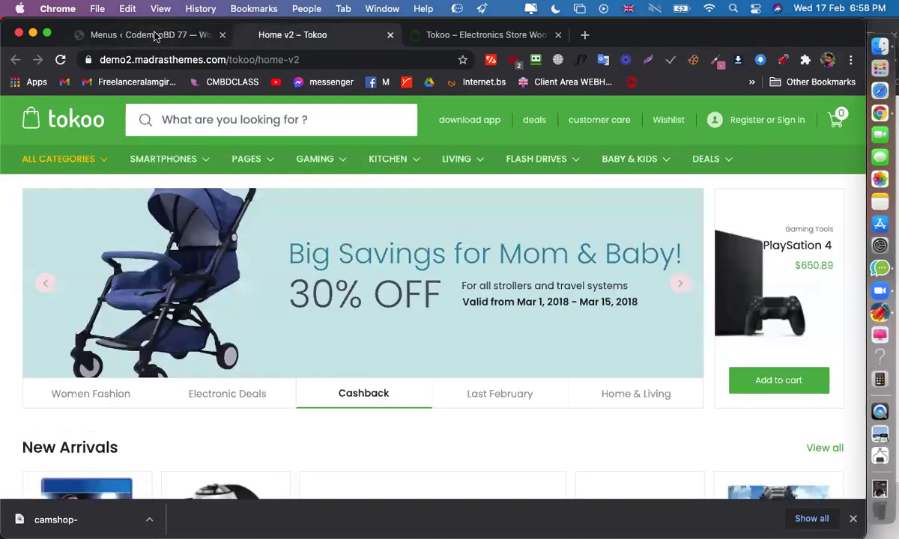
click(156, 36)
click(187, 467)
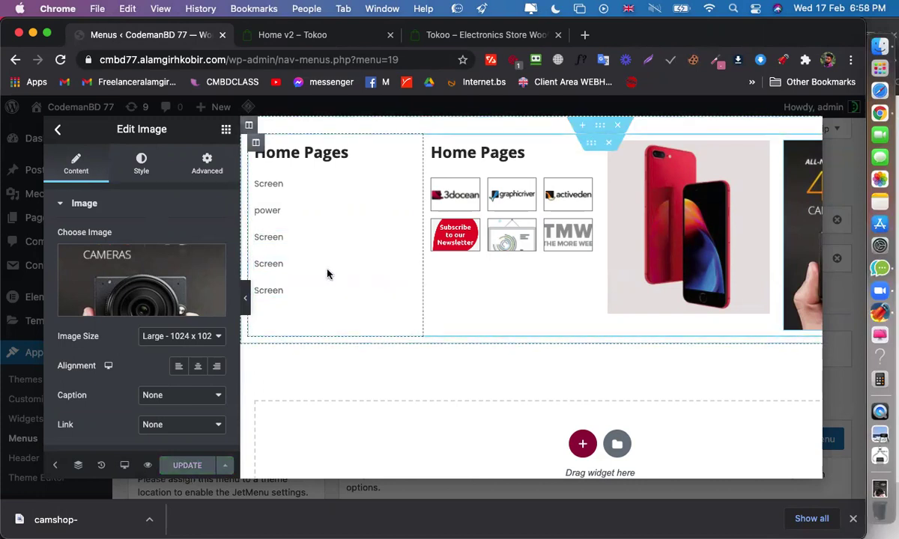
click(58, 133)
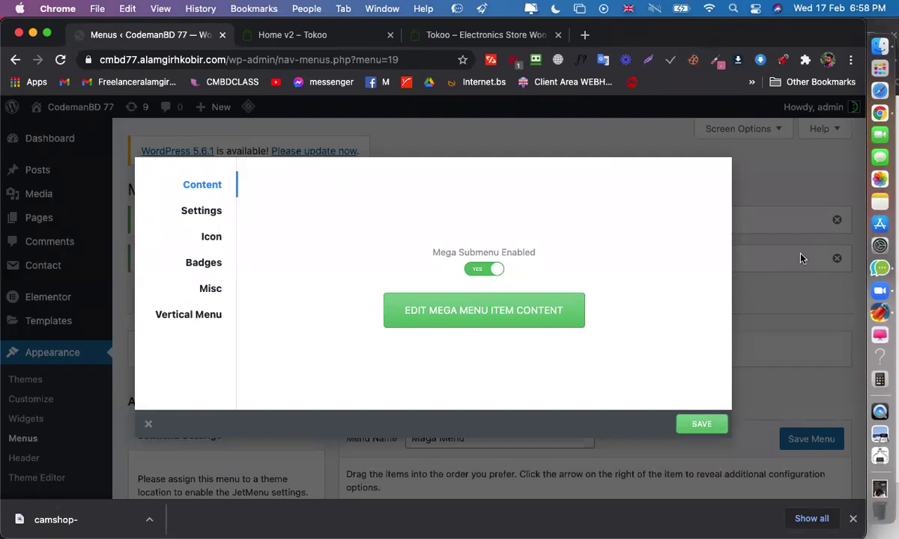
key(Escape)
scroll(574, 331, down, 5)
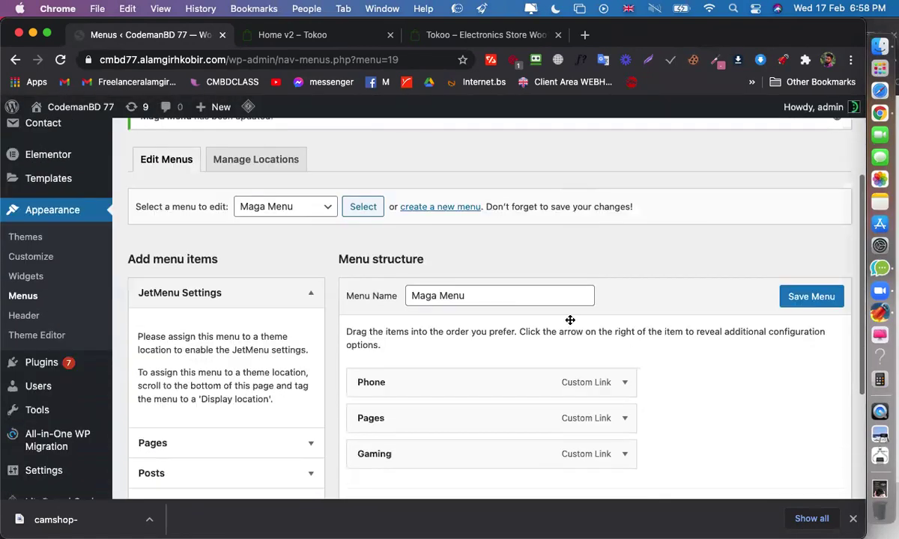
scroll(570, 320, down, 3)
scroll(303, 189, up, 4)
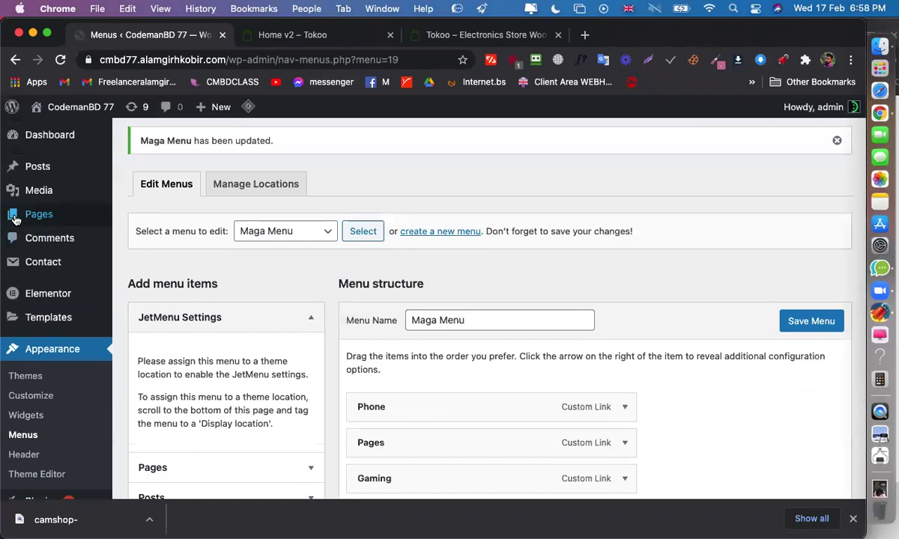
Look through the site's pages, open the Elementor templates and check the types offered for a new template
click(15, 217)
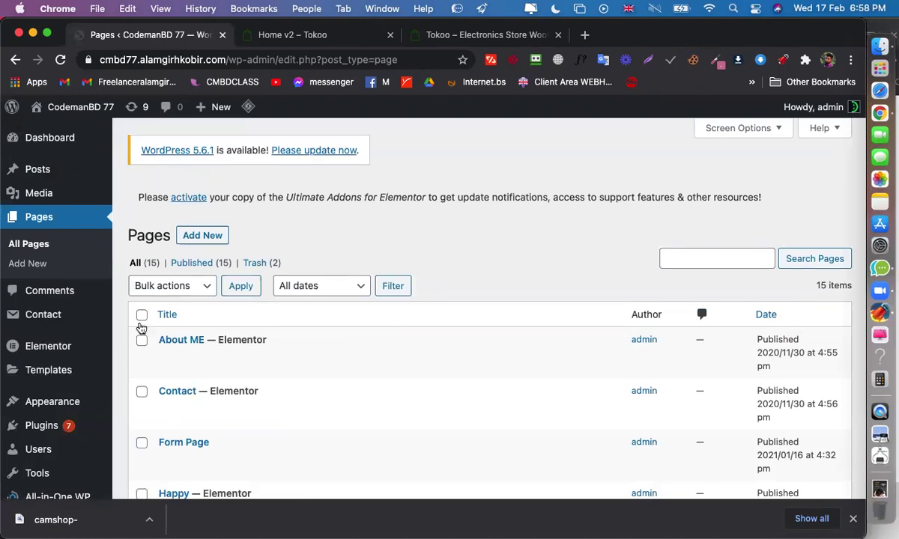
scroll(44, 318, down, 10)
mouse_move(52, 269)
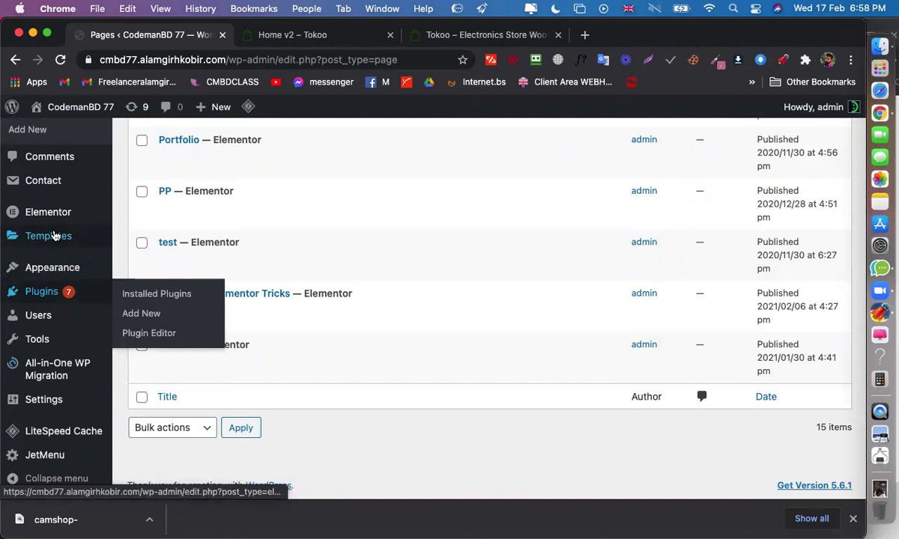
mouse_move(54, 237)
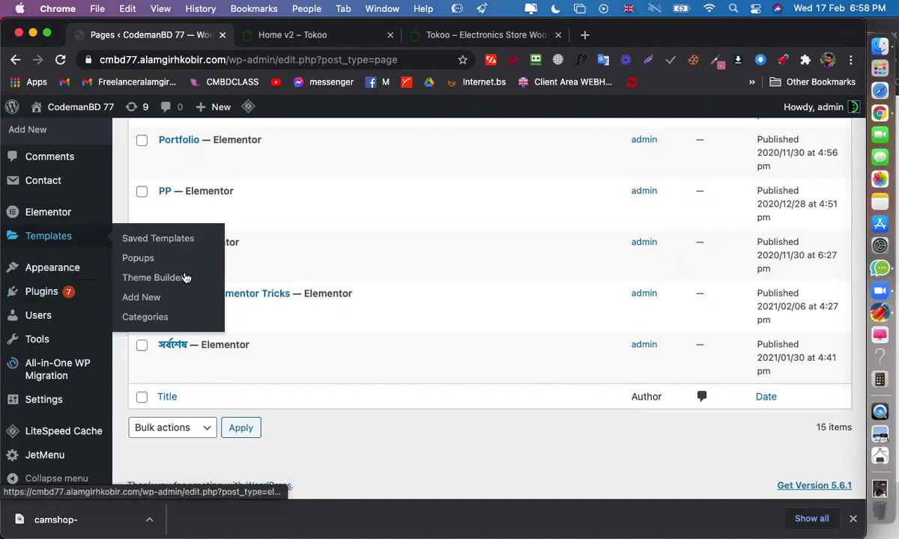
click(149, 298)
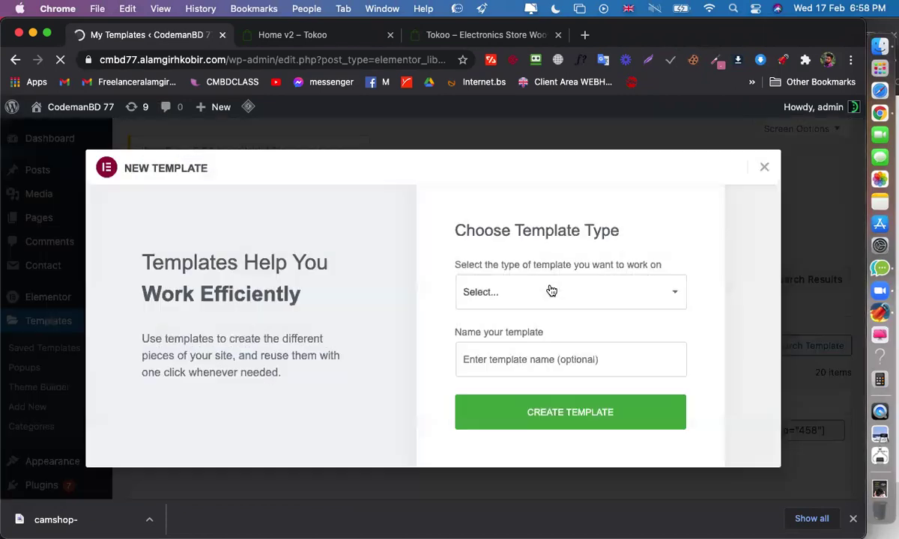
click(550, 291)
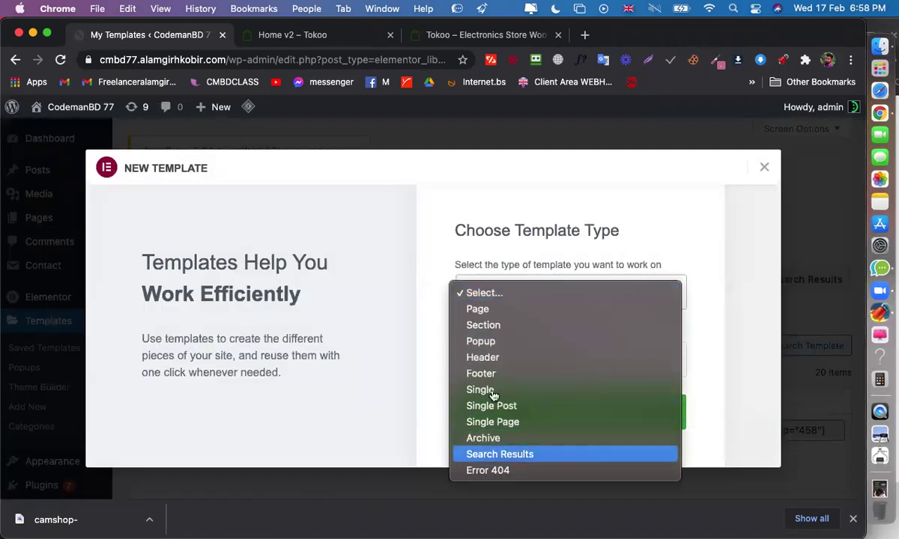
click(763, 171)
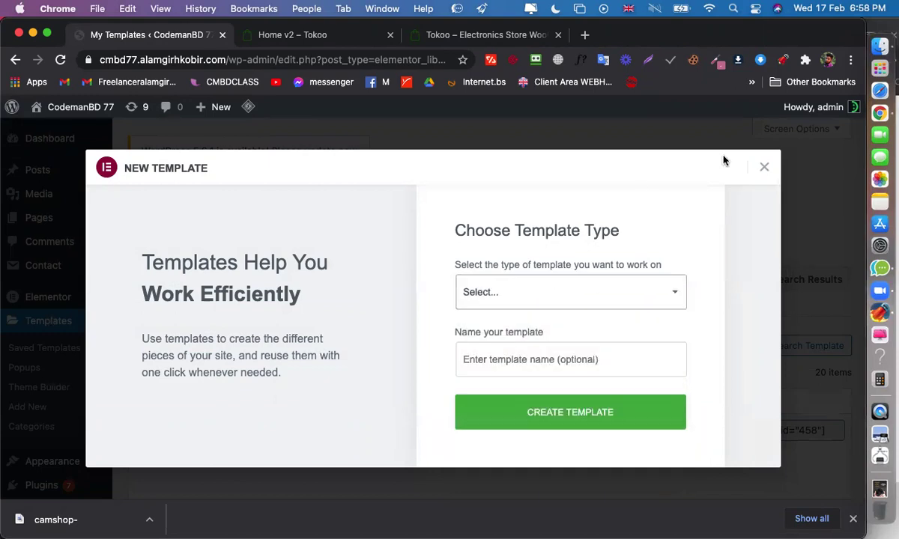
click(767, 171)
Create a new Elementor template of type Header named "Mega header"
scroll(423, 267, down, 1)
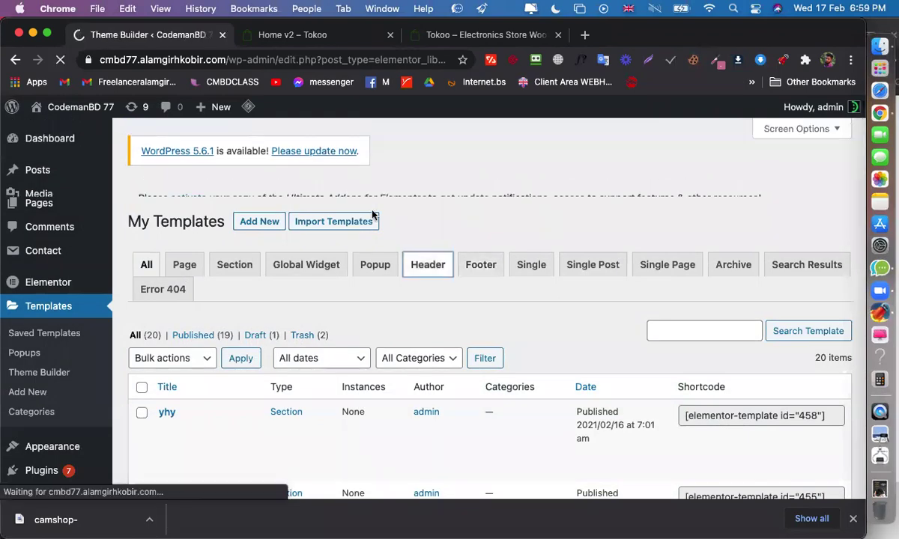
click(263, 237)
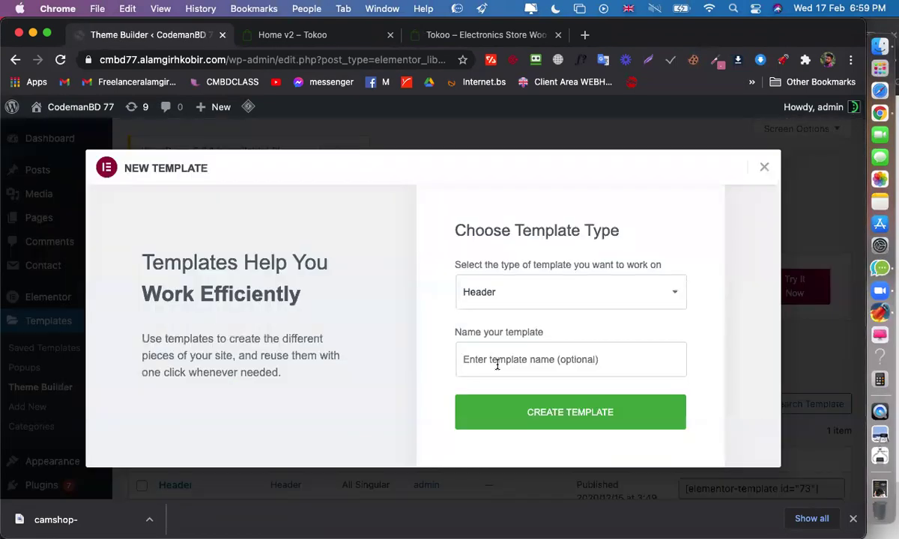
click(497, 364)
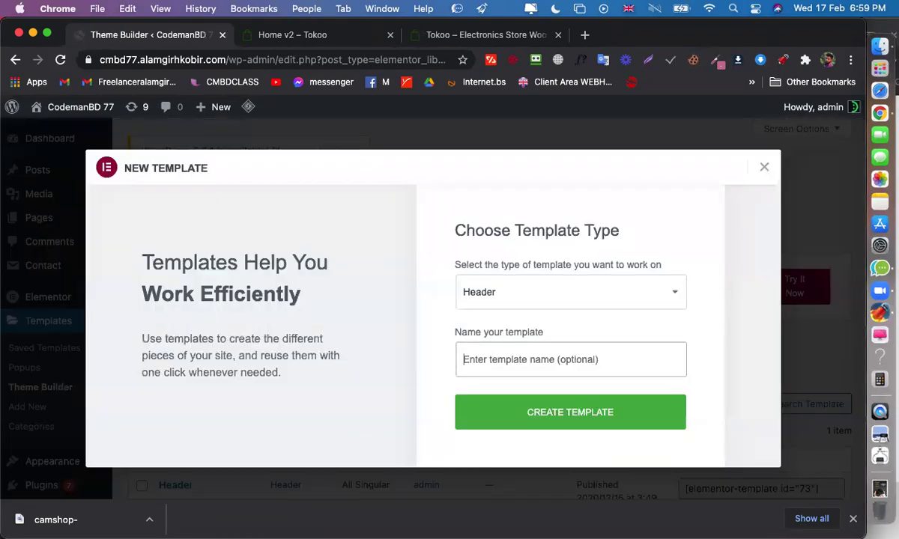
text(Mega head)
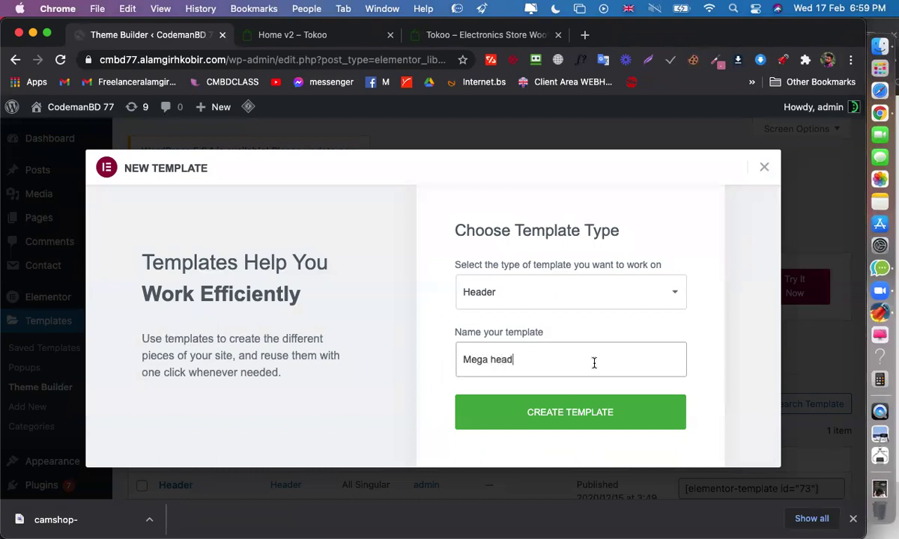
text(er)
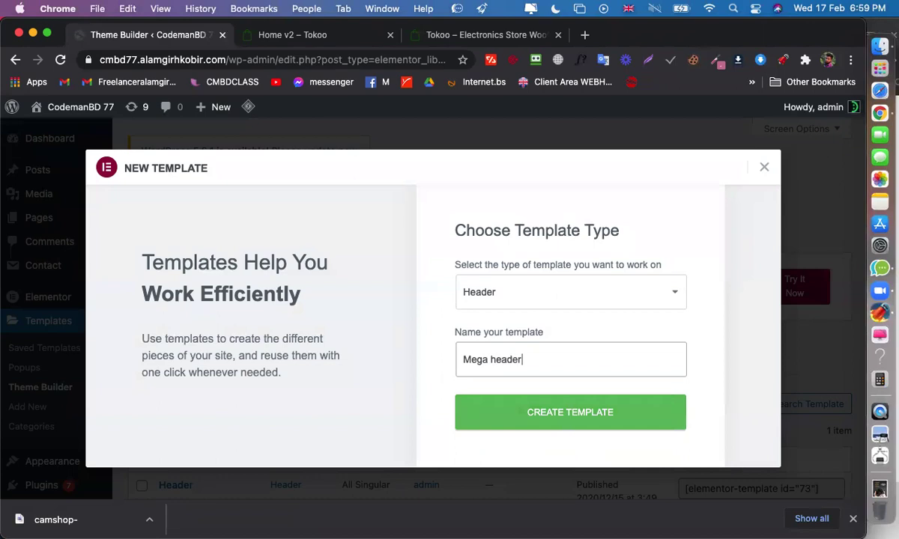
click(552, 414)
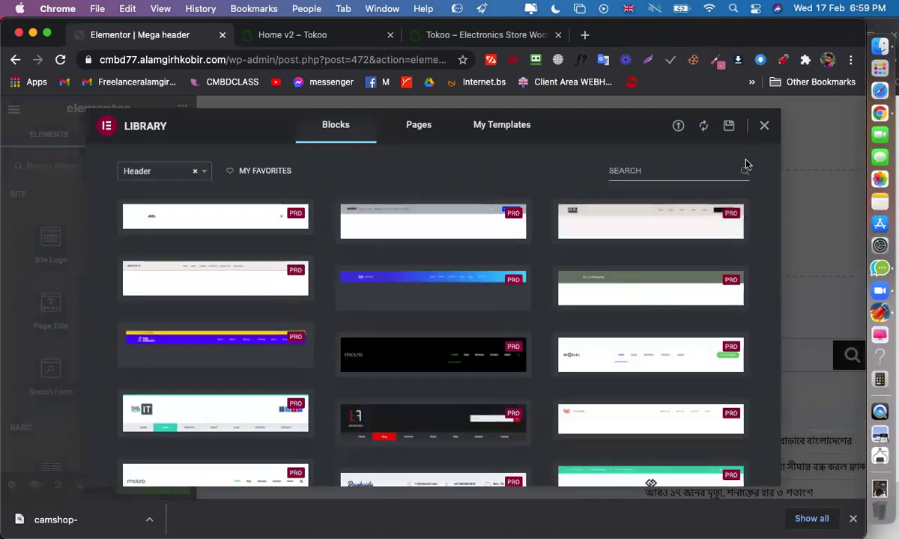
Close the block library, add a single-column section to the header template and place an Image widget in it
click(764, 129)
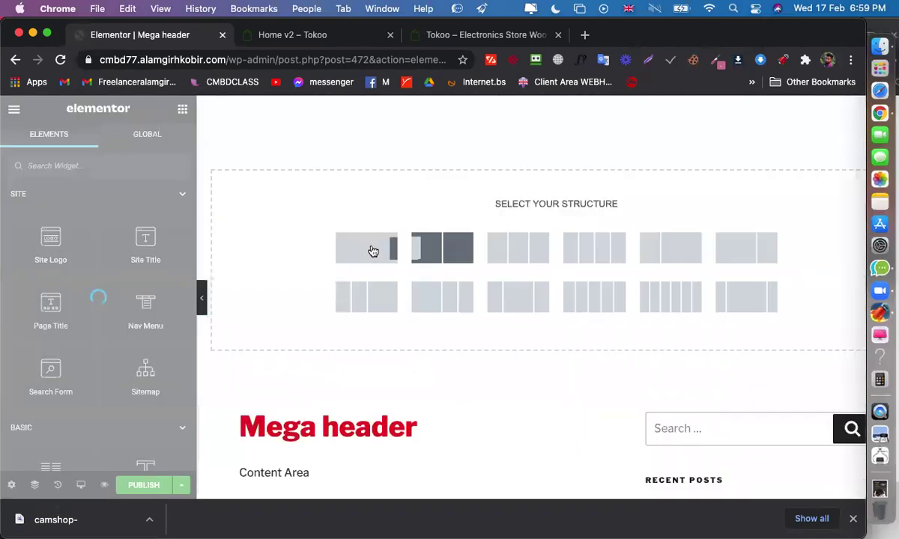
click(369, 247)
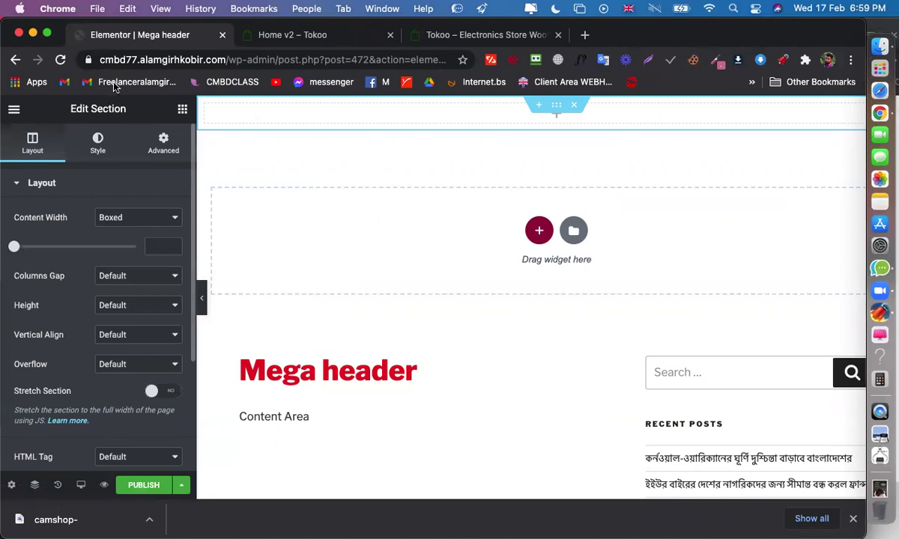
mouse_move(194, 109)
mouse_down()
mouse_move(186, 109)
mouse_move(203, 111)
mouse_up()
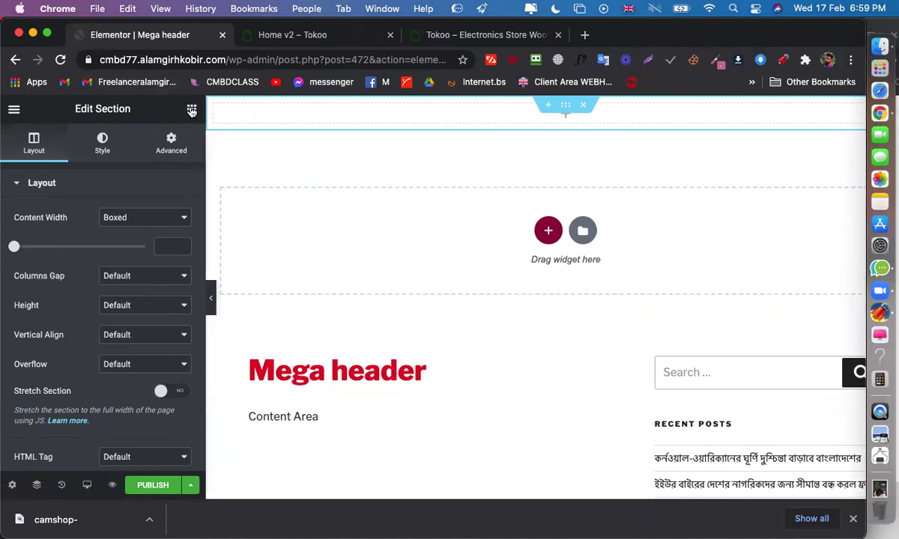
click(192, 110)
scroll(84, 284, down, 5)
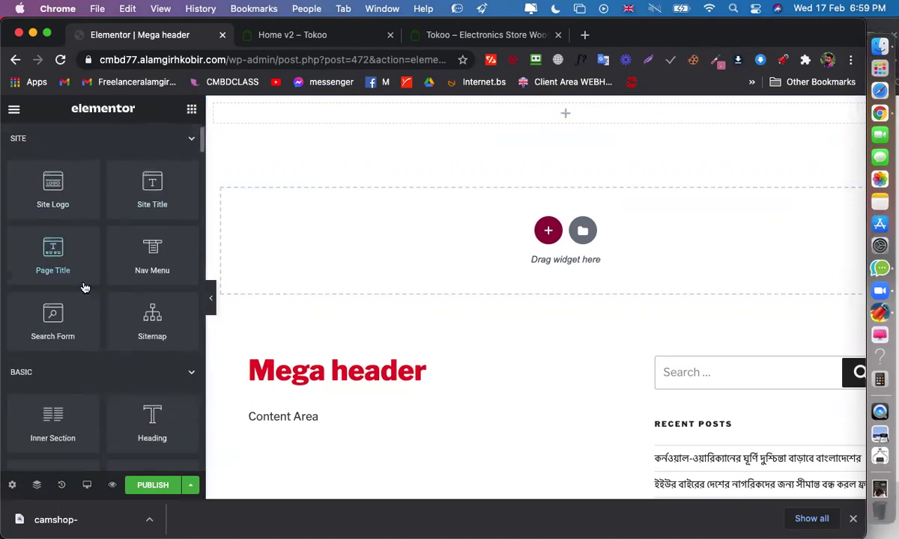
scroll(84, 285, down, 1)
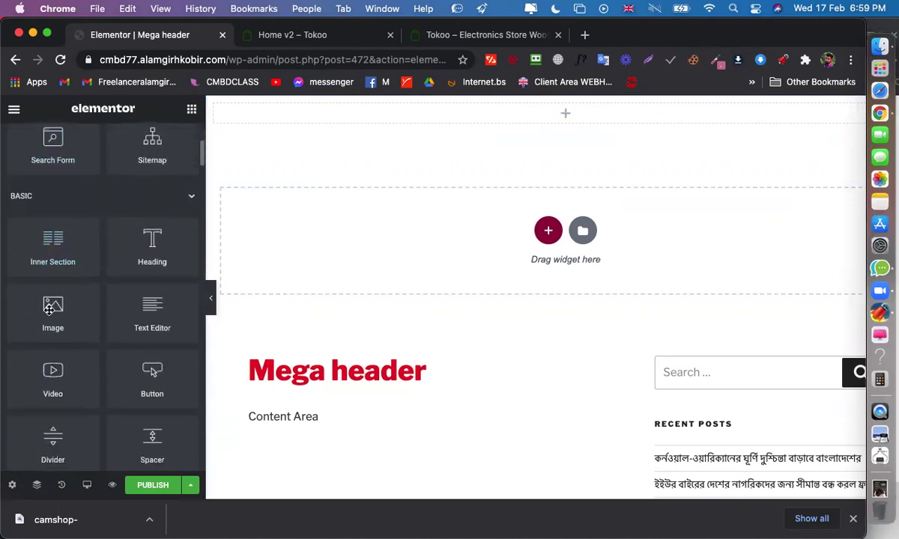
drag(43, 289, 277, 118)
Add a two-column inner section, move the Image widget into its left column and narrow that column to logo width
click(188, 111)
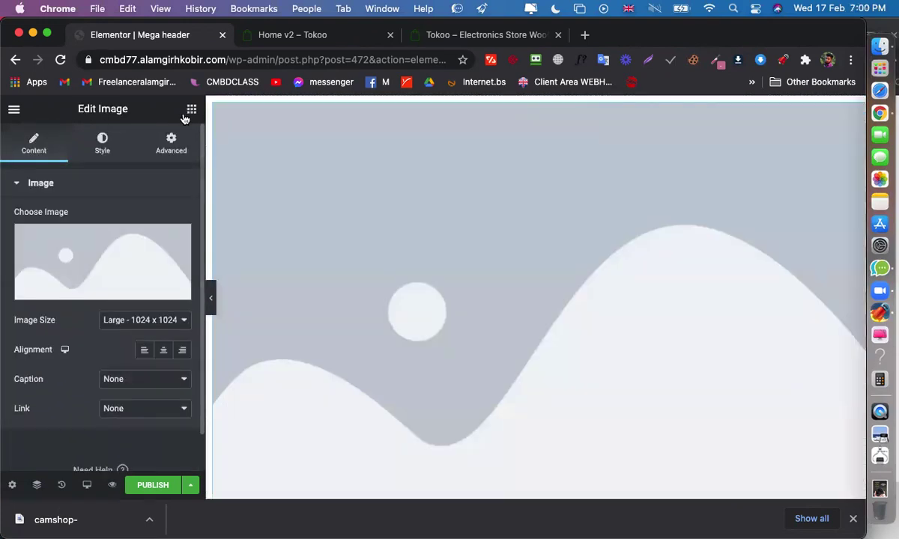
drag(54, 423, 319, 161)
drag(395, 179, 358, 130)
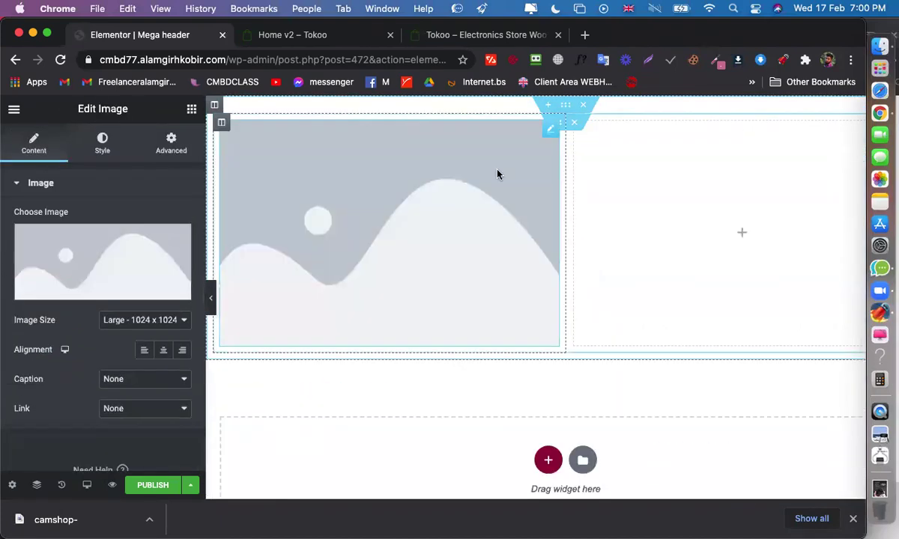
drag(564, 185, 293, 155)
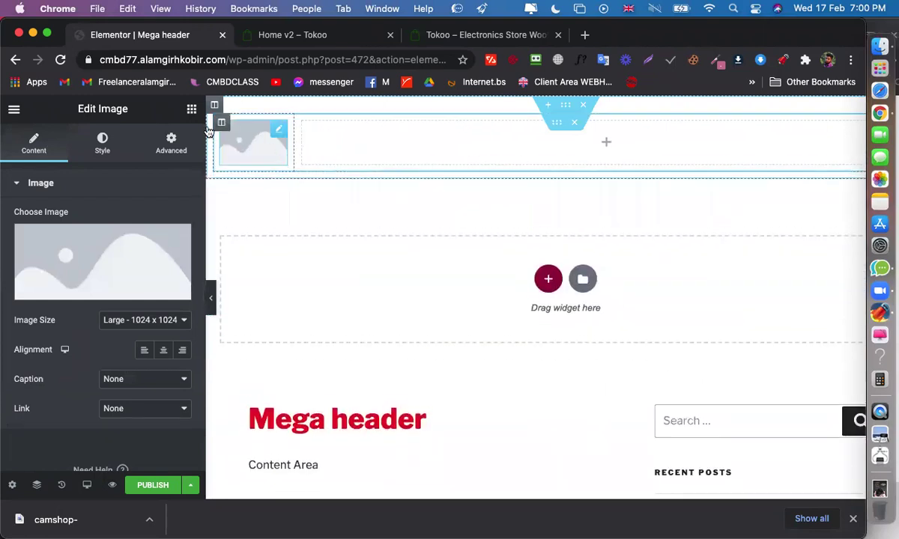
Add a Nav Menu widget to the inner section's right column and select "mega menu" as its menu
click(187, 107)
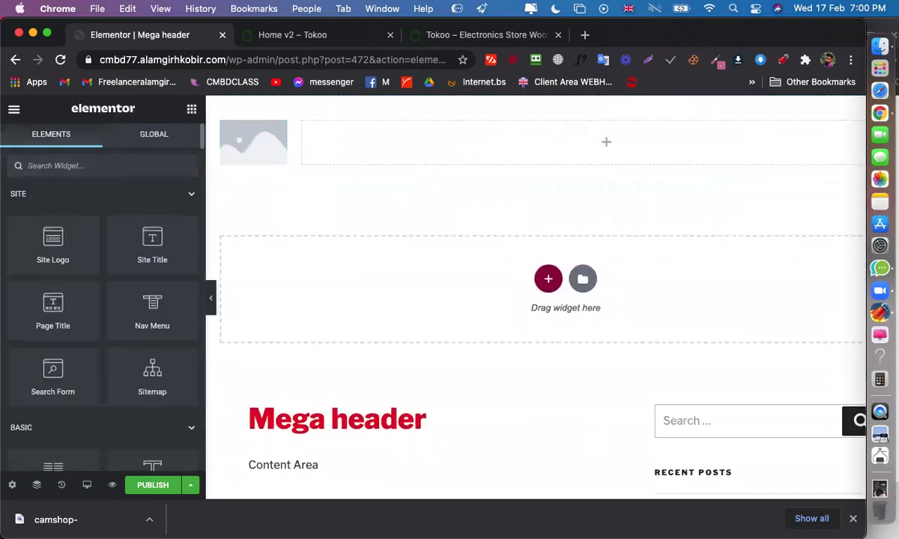
text(menu)
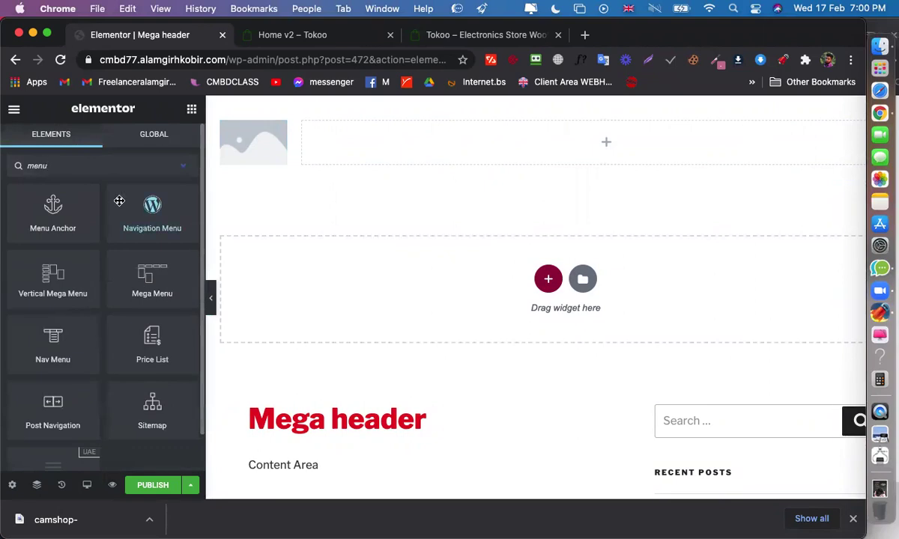
drag(69, 320, 502, 156)
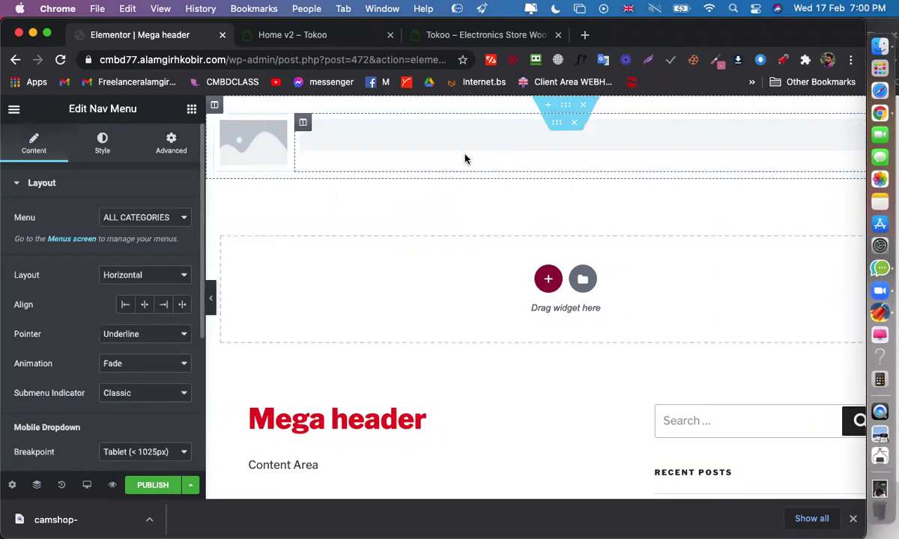
click(142, 219)
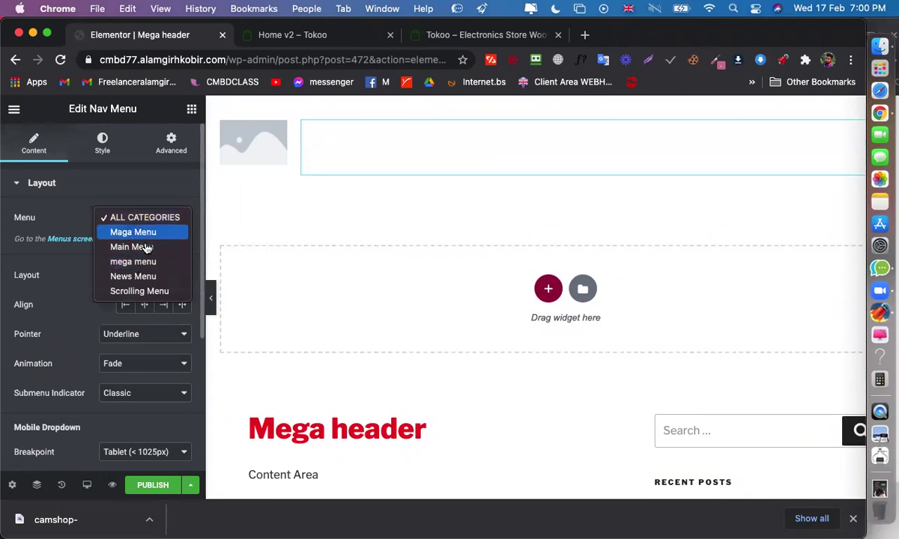
click(142, 269)
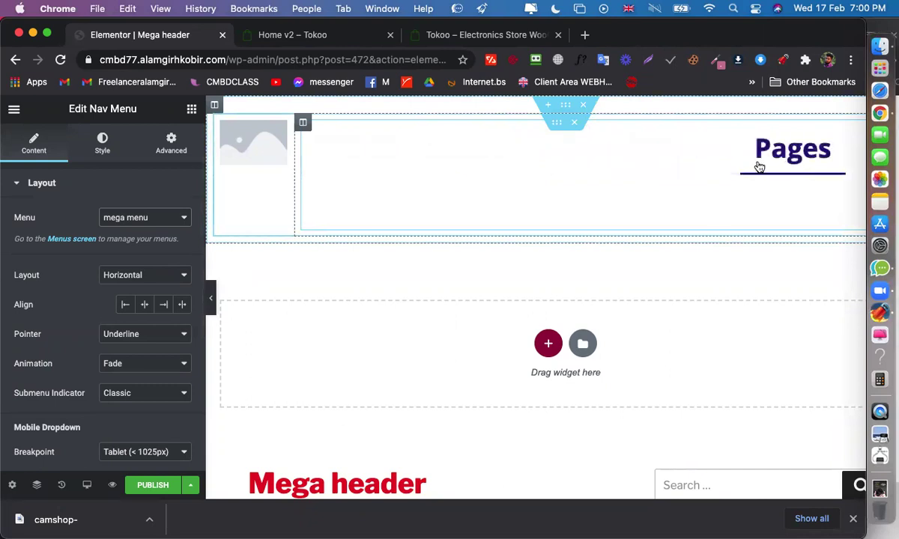
Set the Nav Menu's normal text color to #361717 and its typography size to 22 px
click(93, 153)
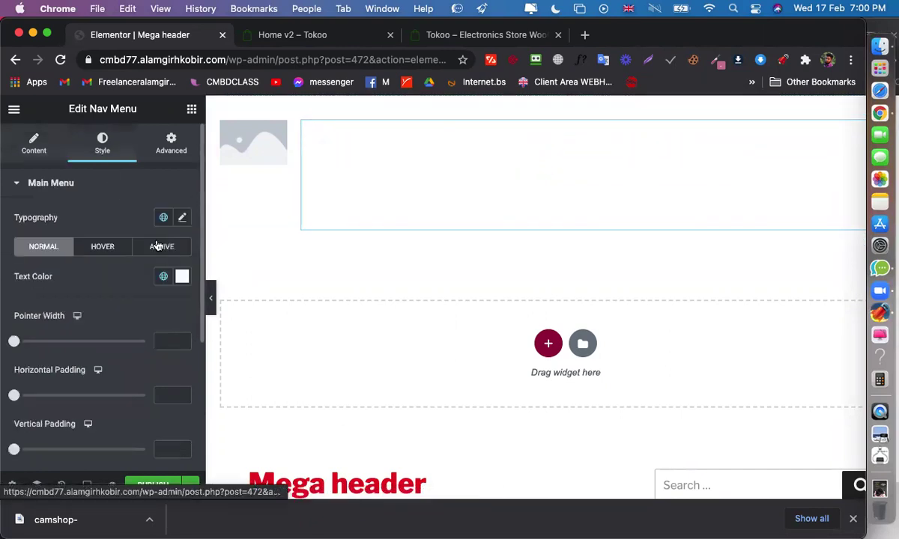
click(182, 276)
mouse_move(319, 268)
mouse_down()
mouse_move(287, 305)
mouse_move(308, 296)
mouse_up()
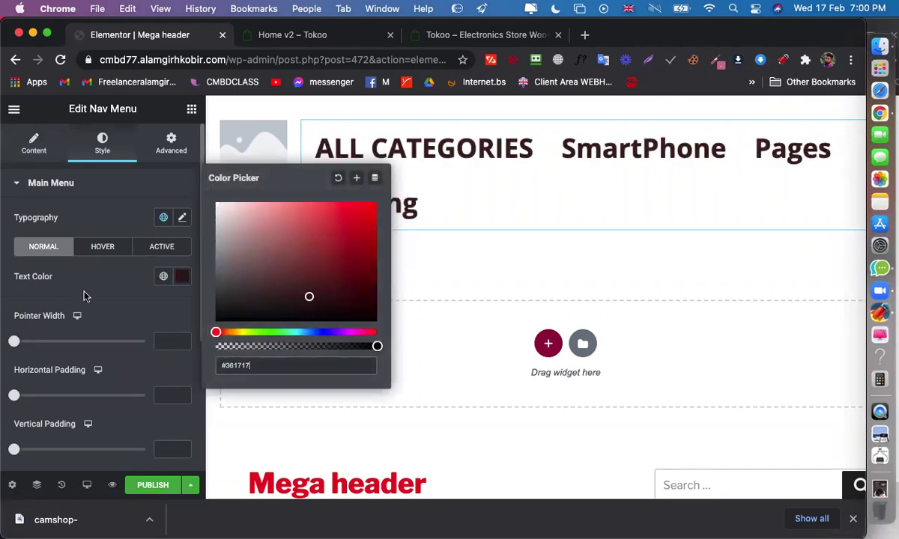
click(155, 256)
click(183, 218)
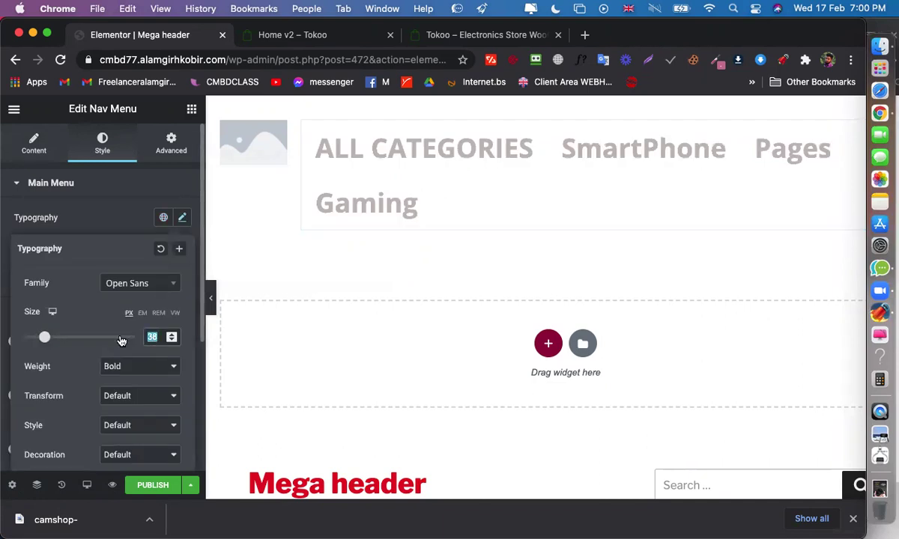
text(22)
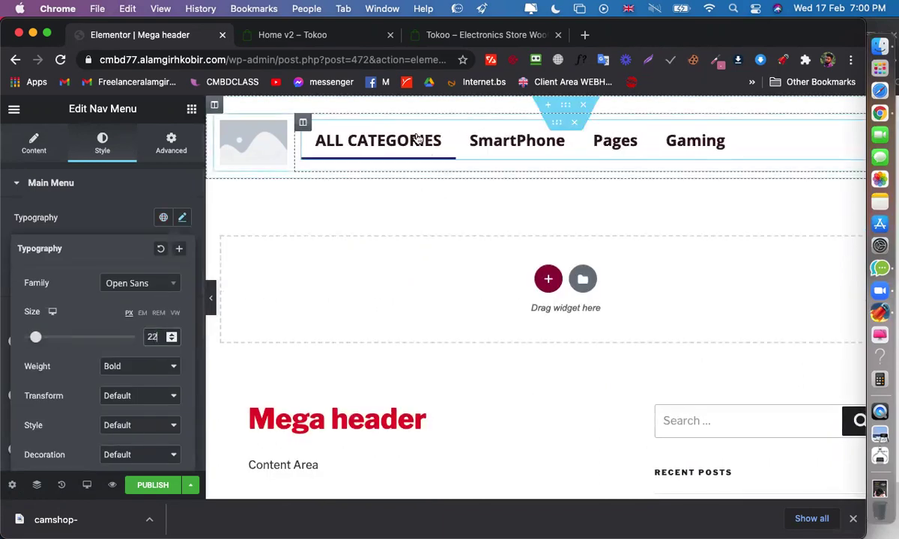
click(105, 188)
click(163, 486)
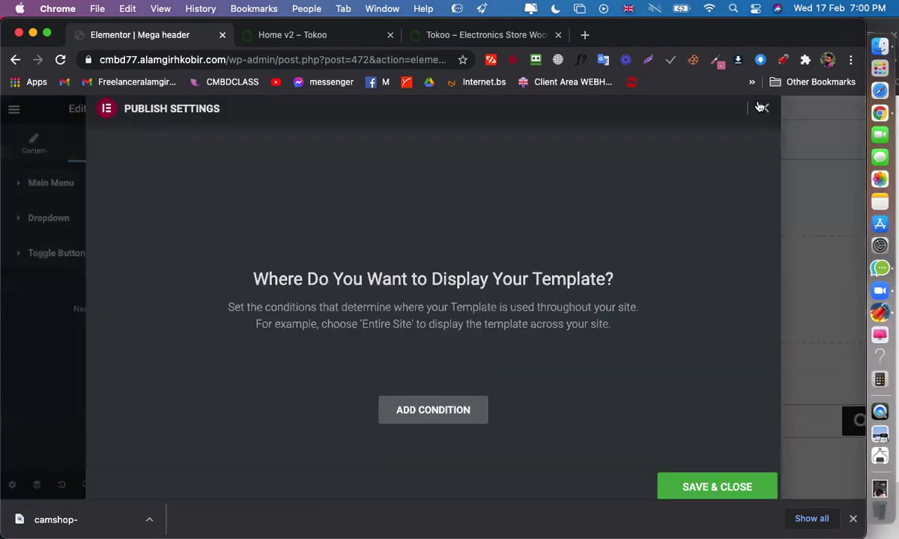
click(762, 107)
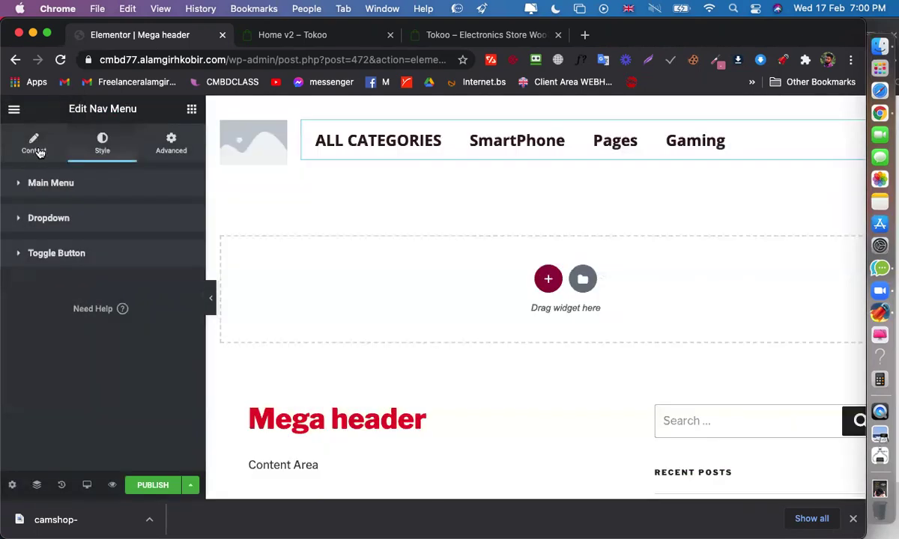
Switch the Nav Menu's source to "Maga Menu" and align its items to the right
click(35, 146)
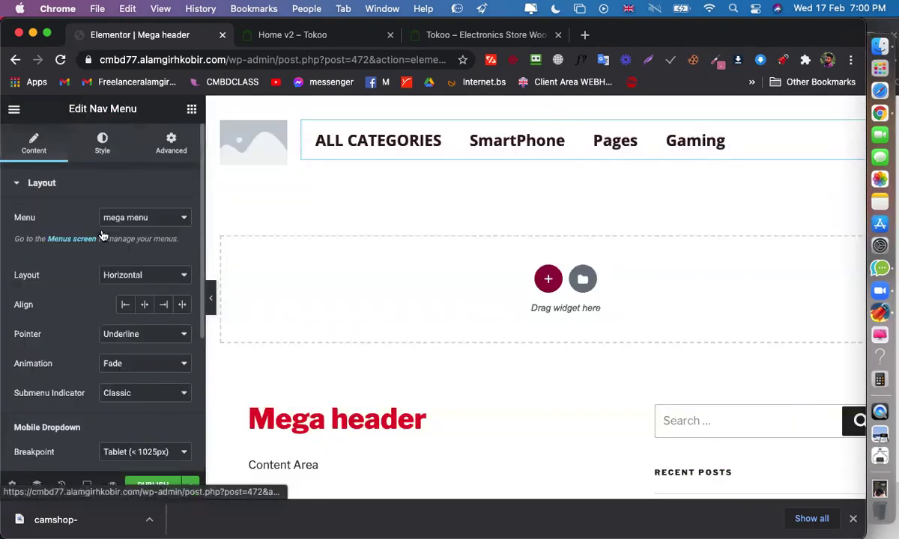
click(155, 216)
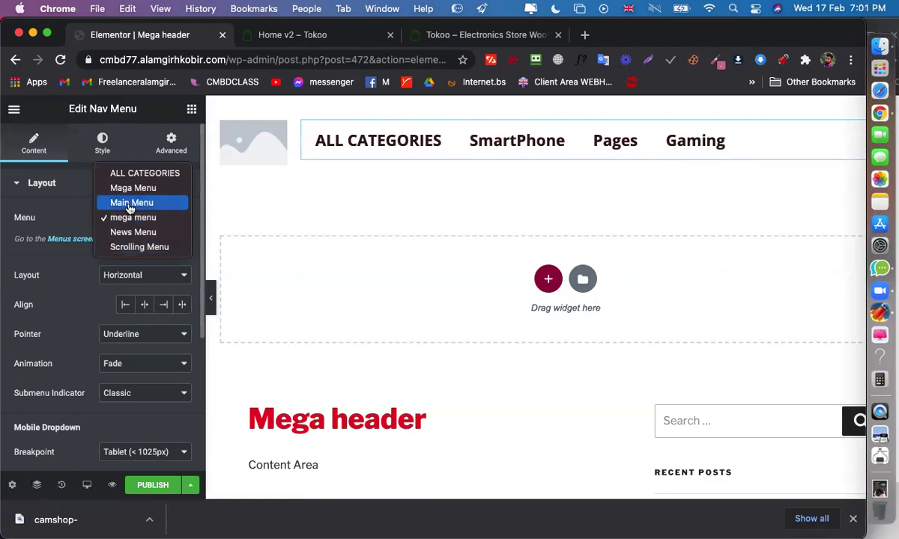
click(131, 193)
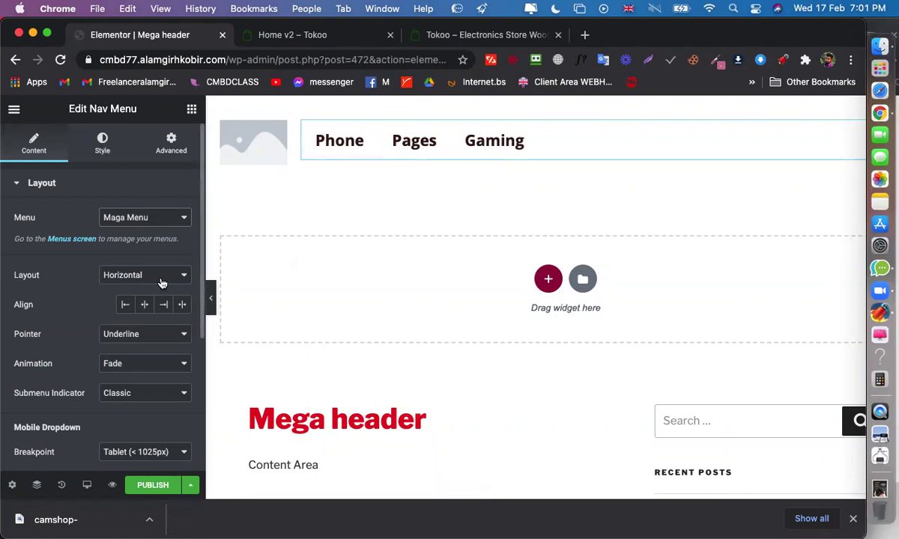
click(163, 305)
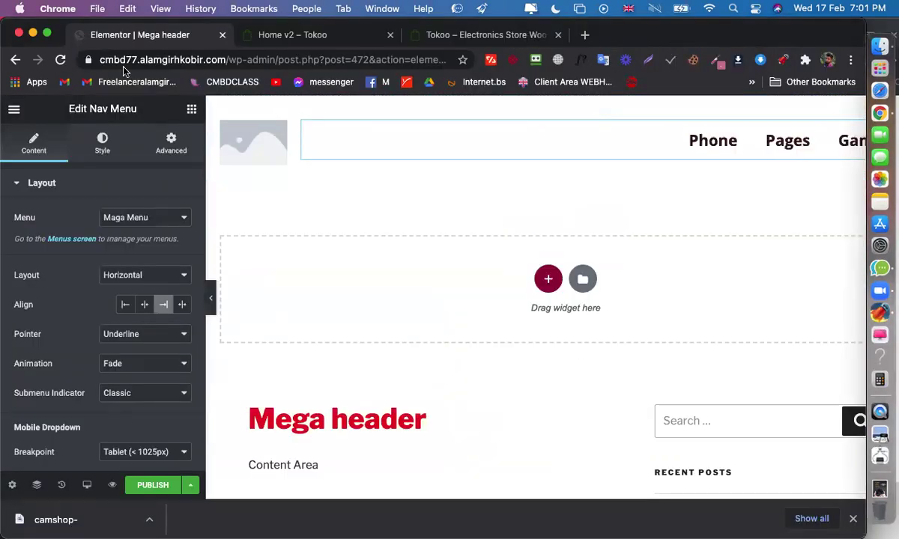
Show the browser full screen and delete the Nav Menu widget from the header's right column
click(48, 33)
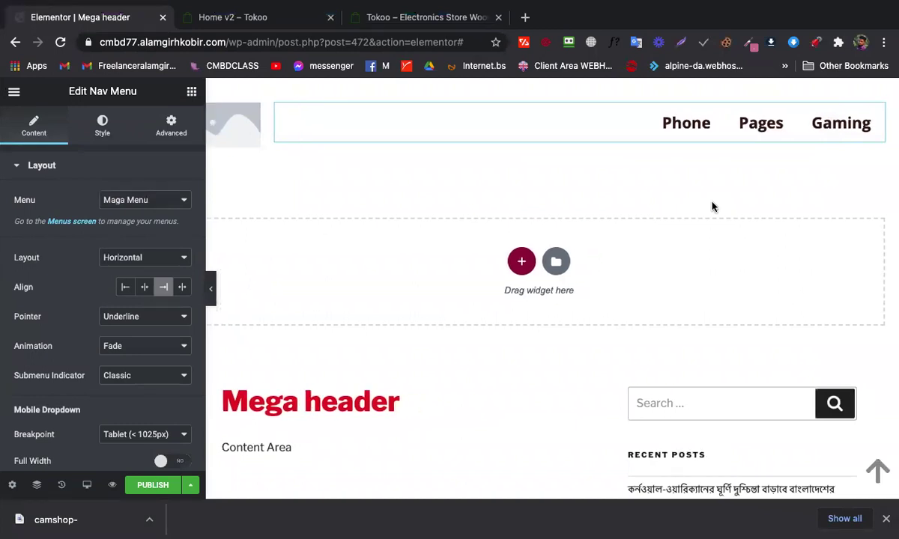
key(super+minus)
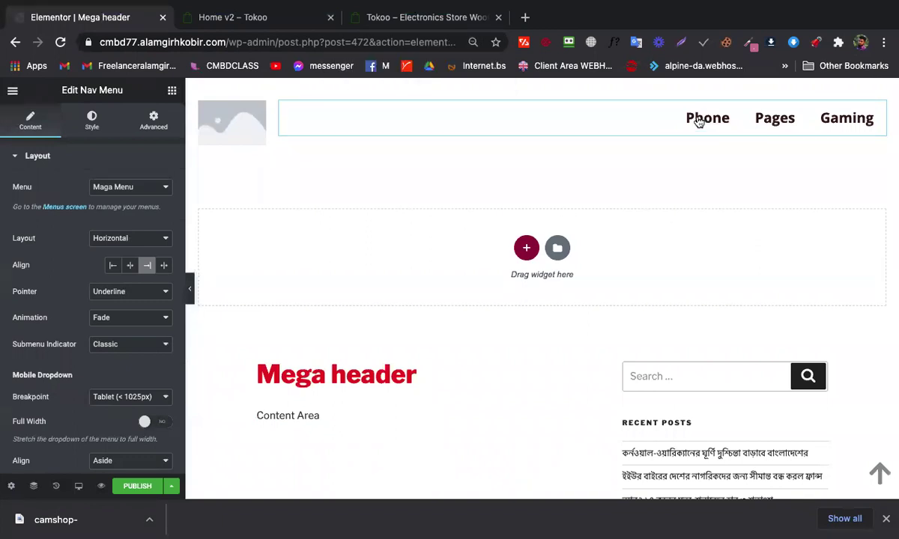
right_click(647, 115)
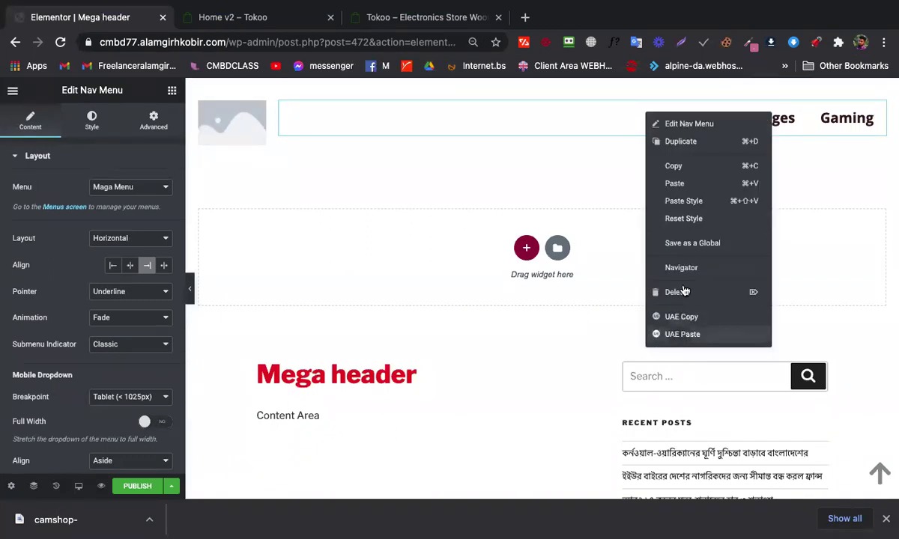
click(680, 292)
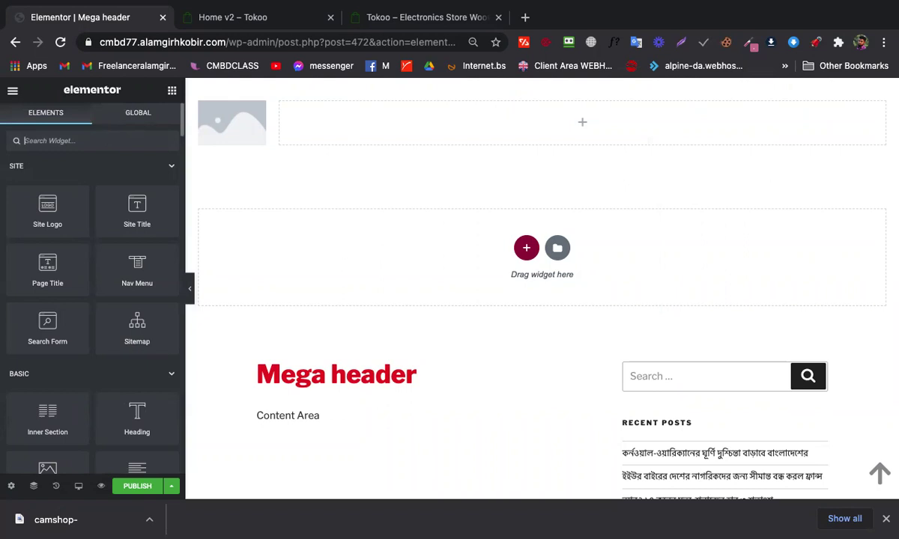
Find the menu widgets and add a Mega Menu widget to the header's empty right column
text(menu)
key(BackSpace)
key(BackSpace)
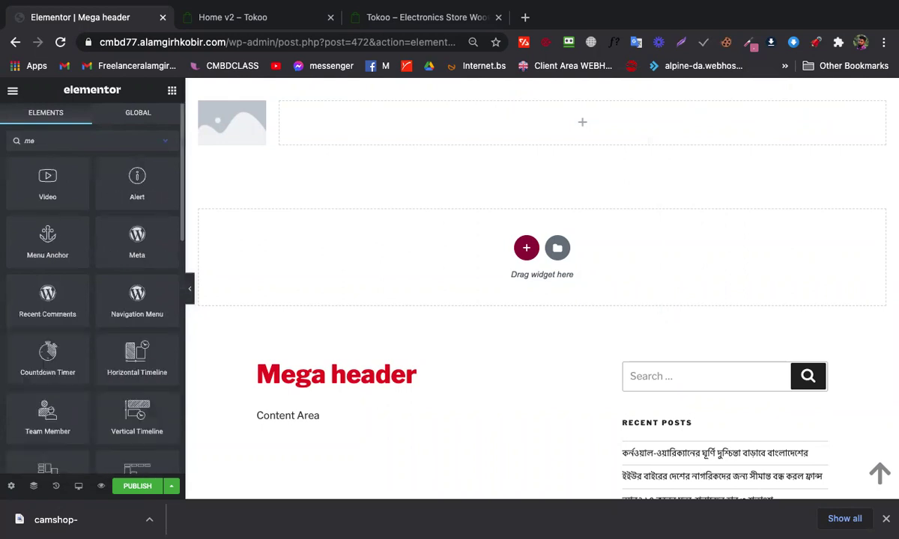
text(nu)
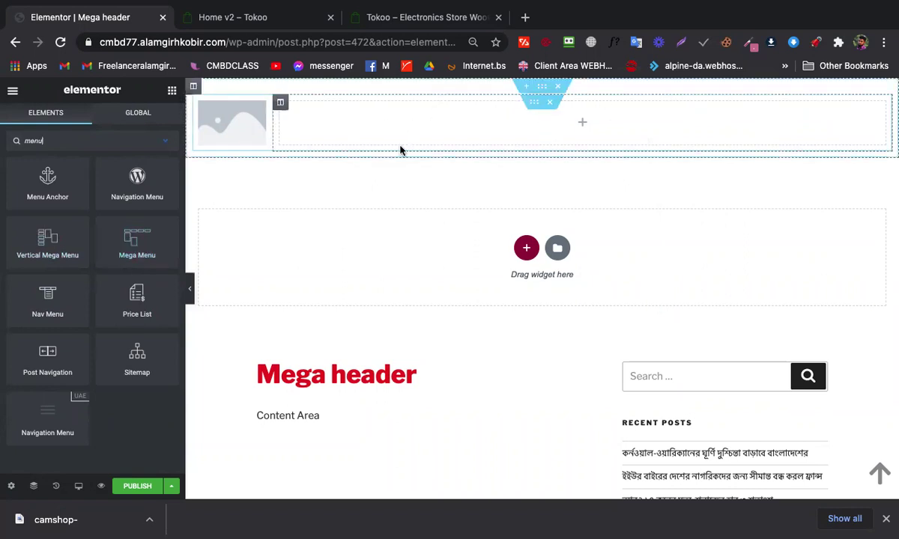
drag(489, 117, 425, 88)
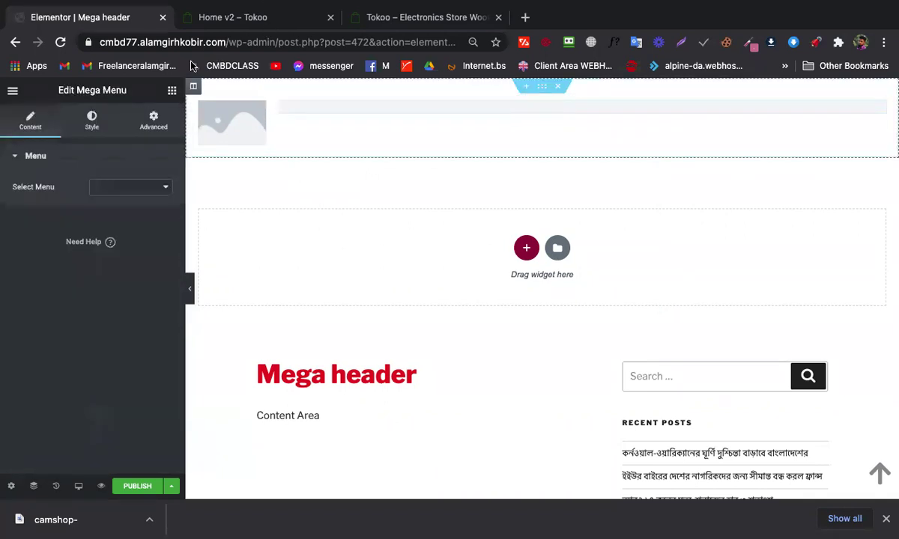
Compare the Tokoo demo's navigation with the Mega Menu widget's items and WOMEN dropdown in the header preview
click(253, 8)
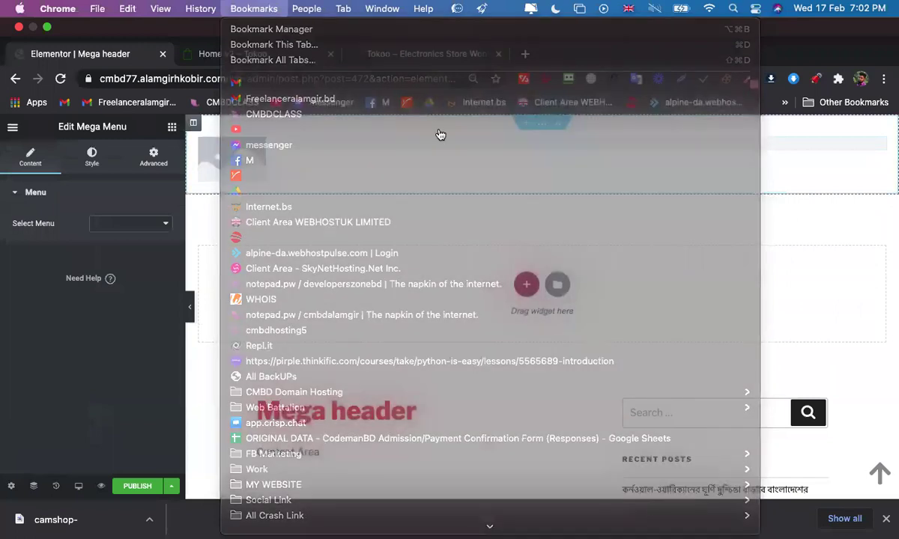
click(247, 54)
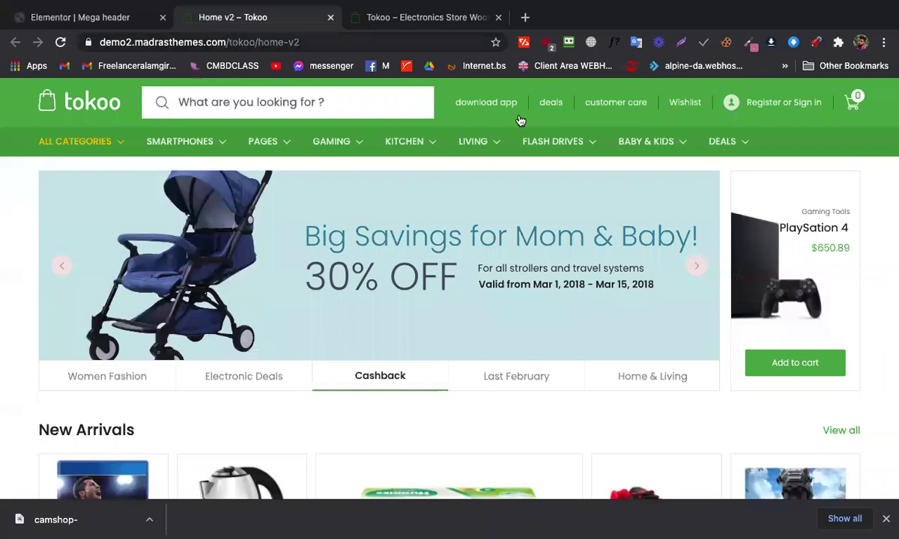
key(ctrl+shift+Tab)
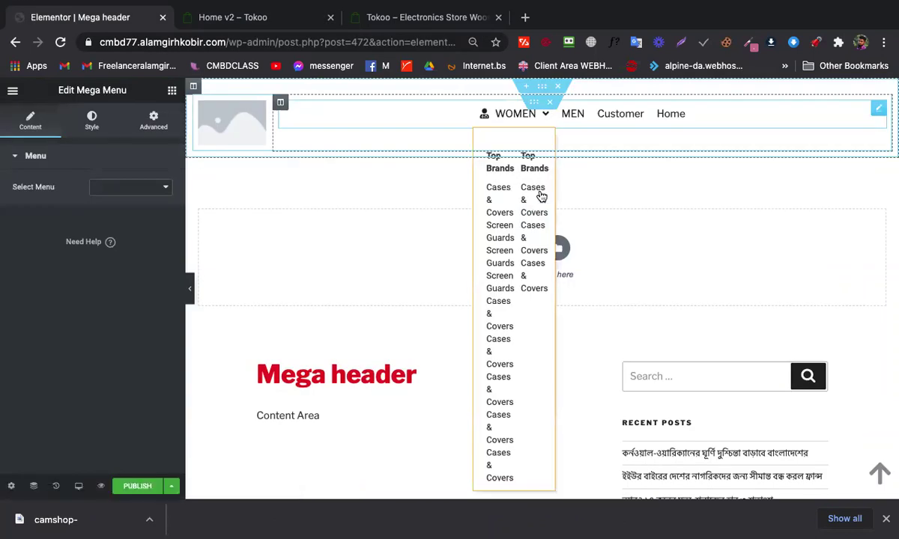
scroll(362, 441, down, 1)
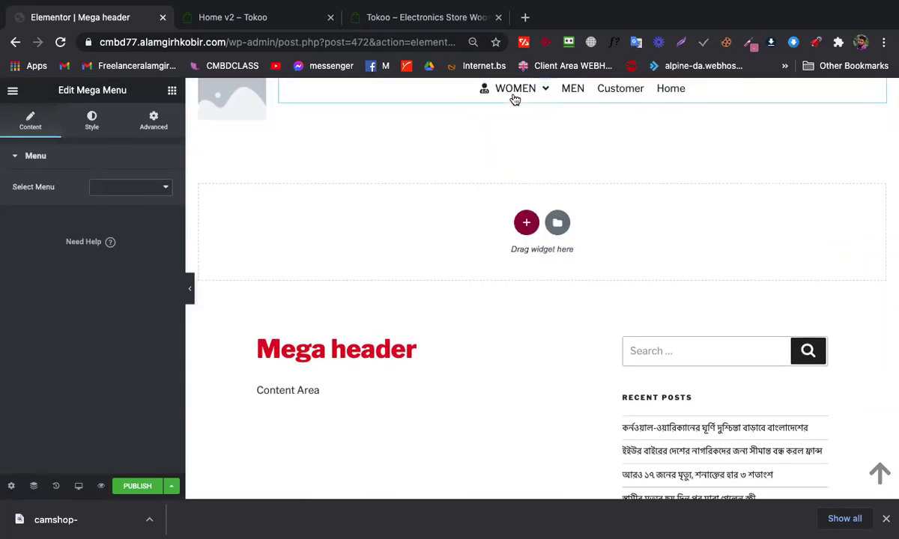
scroll(876, 116, up, 1)
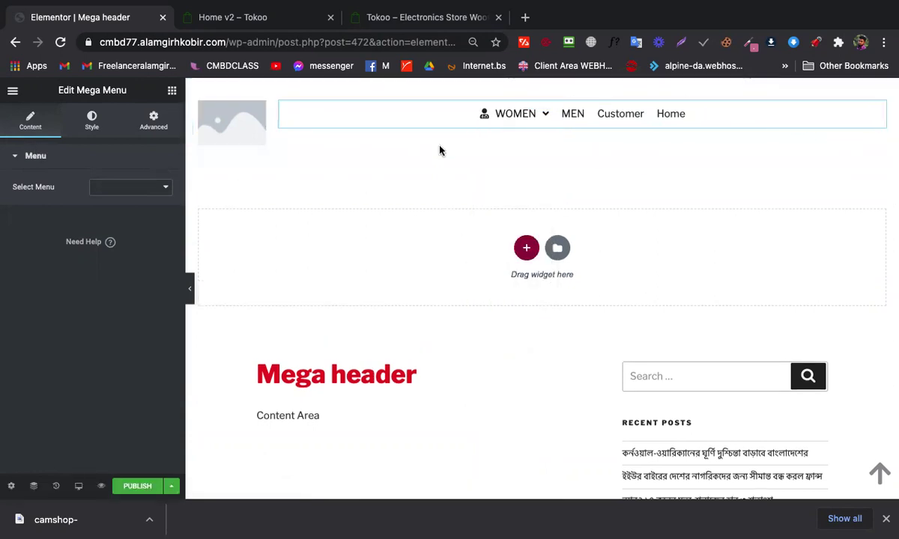
Set the Mega Menu widget's menu to "Maga Menu", checking its Phone dropdown, and publish the header template
click(876, 113)
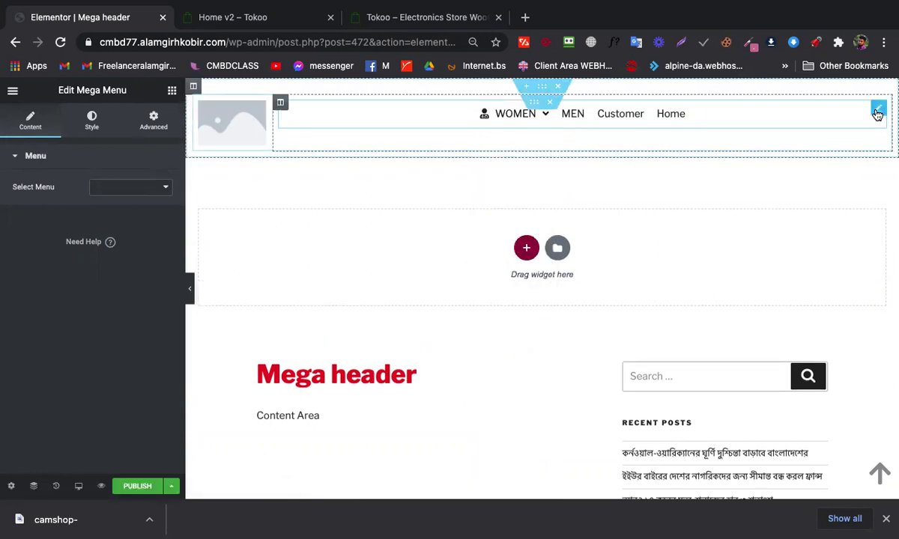
click(131, 188)
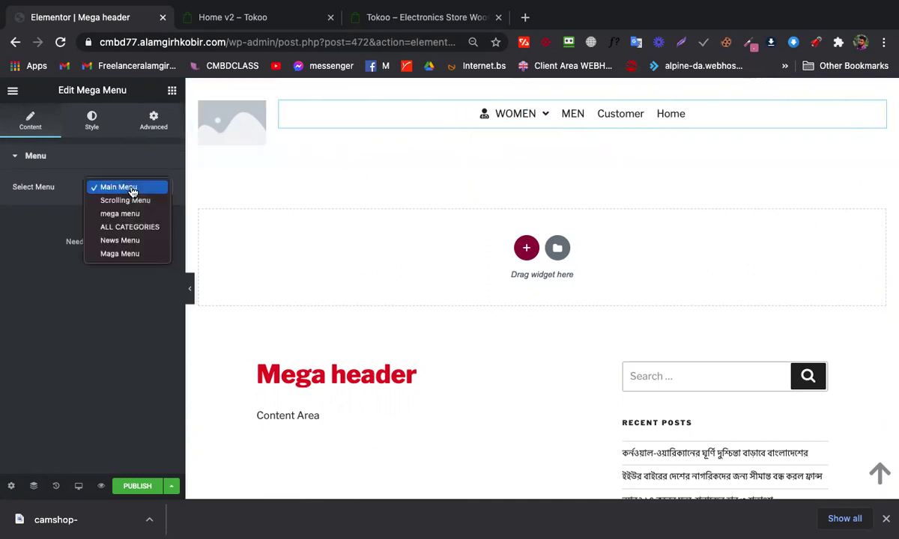
click(115, 255)
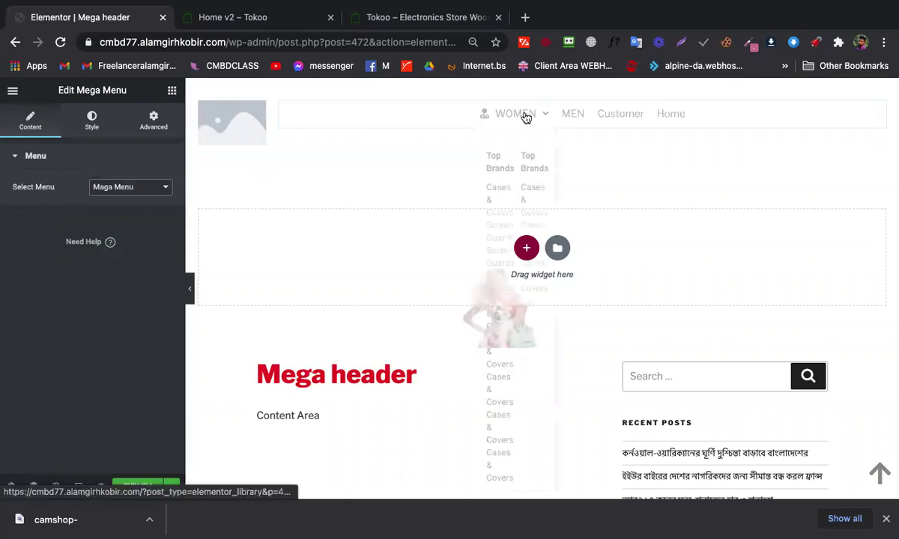
click(137, 489)
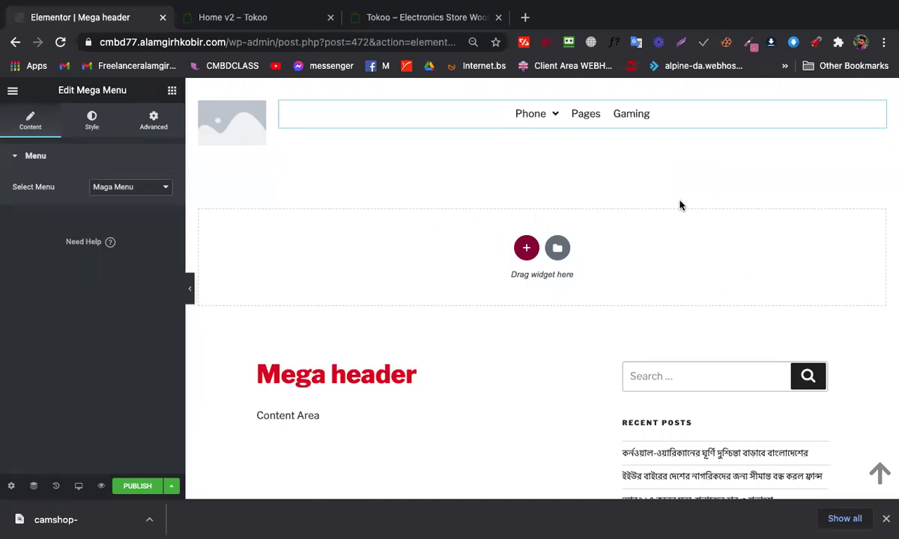
click(543, 117)
mouse_move(528, 120)
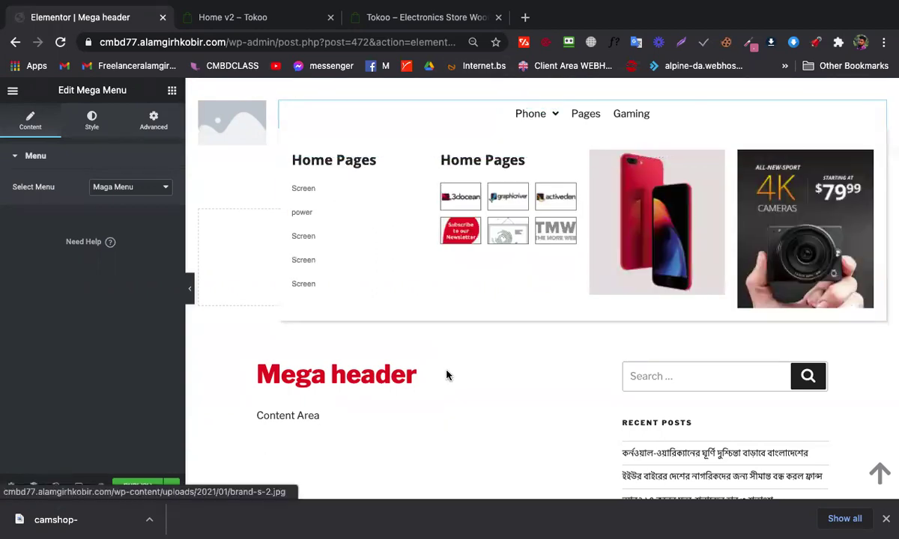
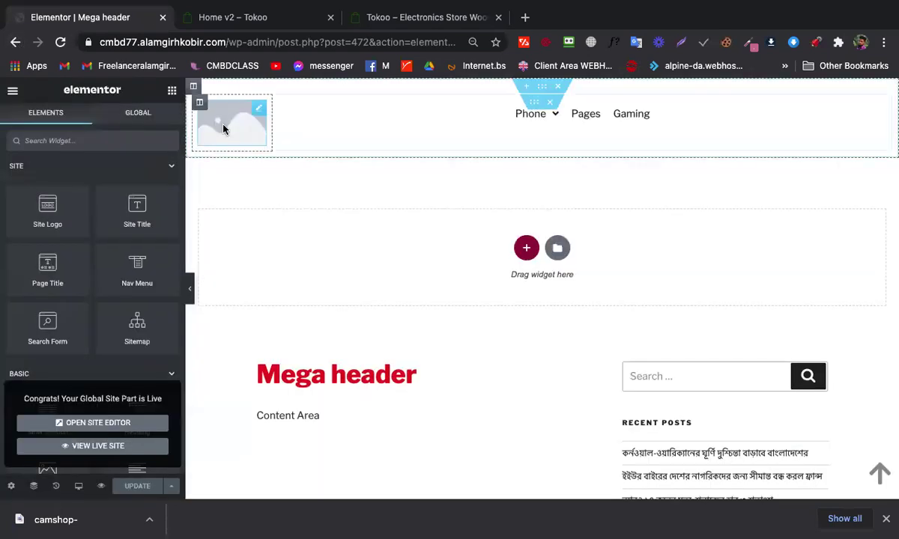
Replace the header's placeholder image with the green logo.png from the media library
click(208, 116)
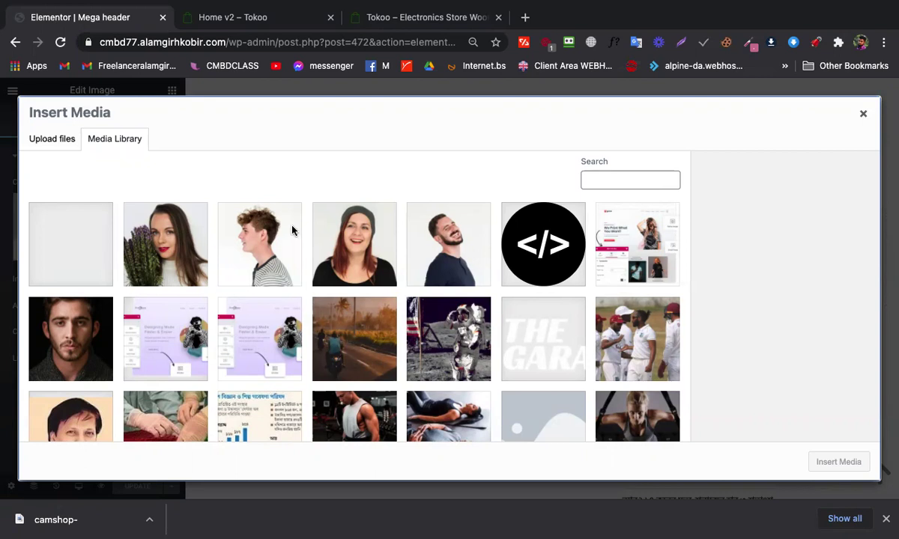
scroll(345, 412, down, 1)
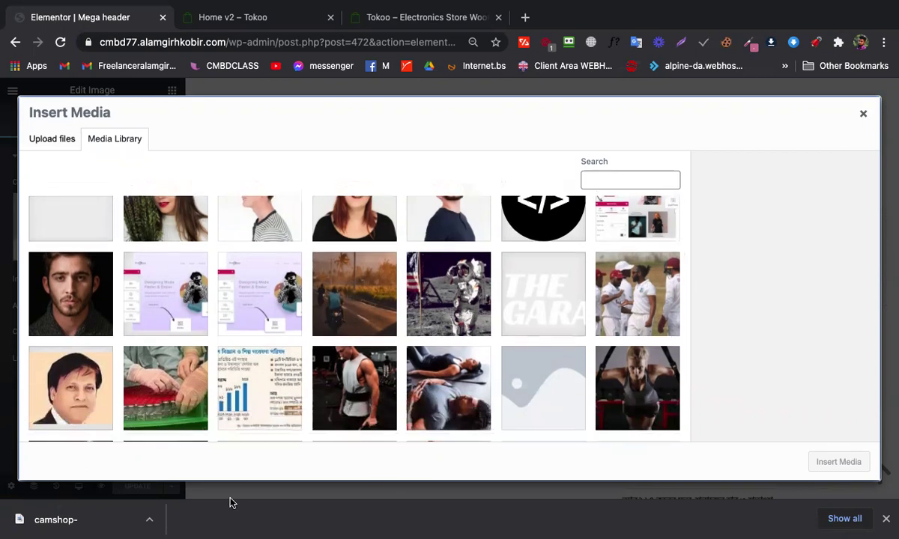
scroll(278, 352, up, 1)
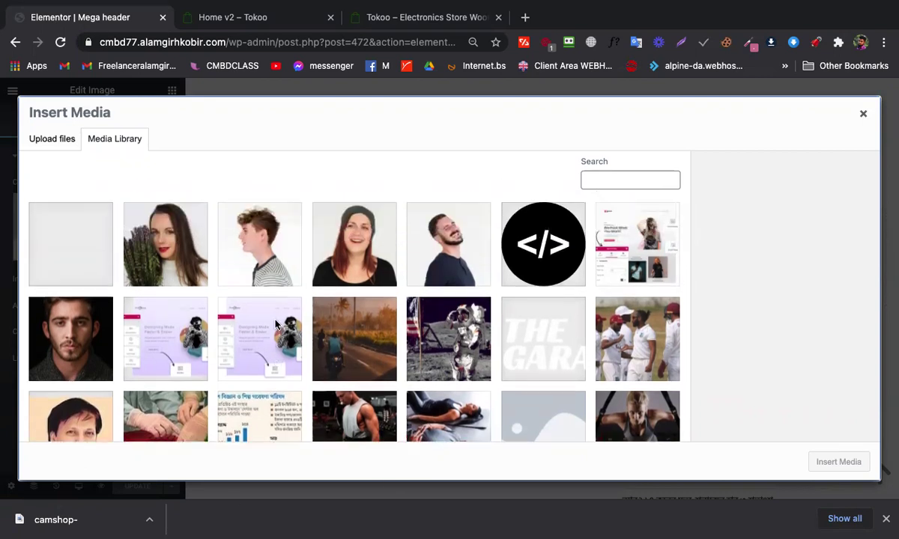
scroll(276, 323, down, 2)
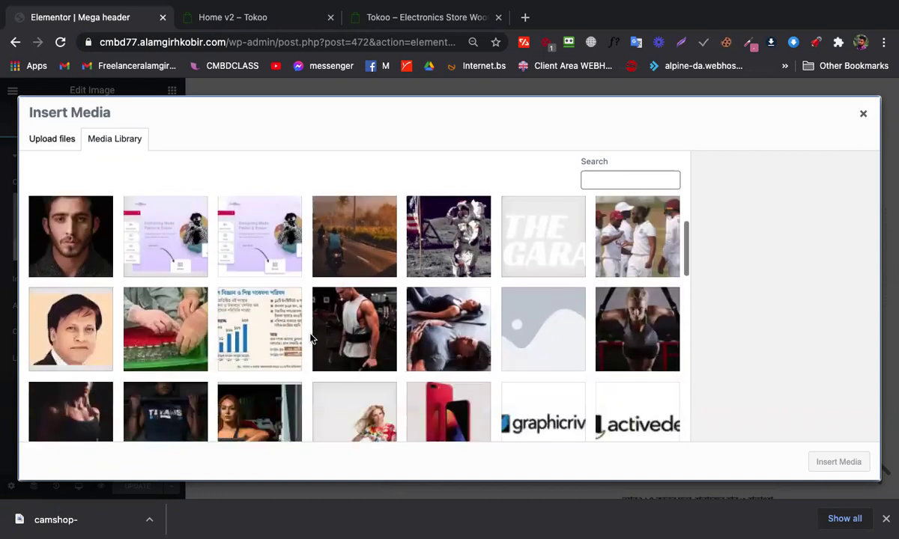
scroll(346, 357, down, 3)
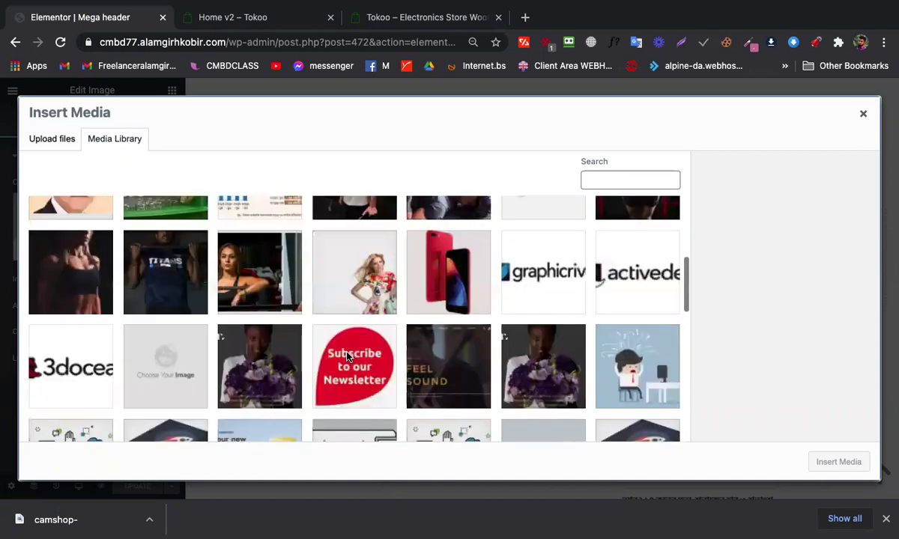
scroll(347, 357, down, 2)
scroll(347, 357, down, 3)
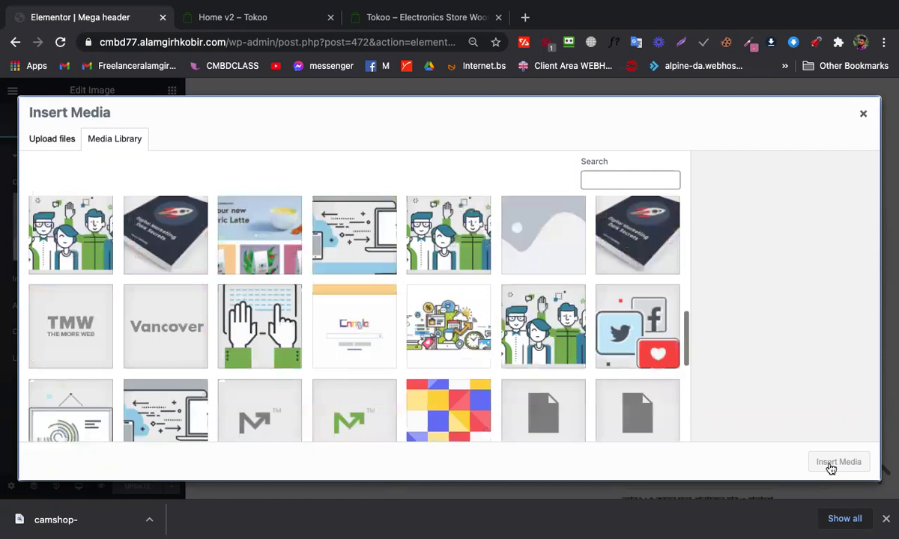
scroll(354, 346, down, 2)
click(354, 347)
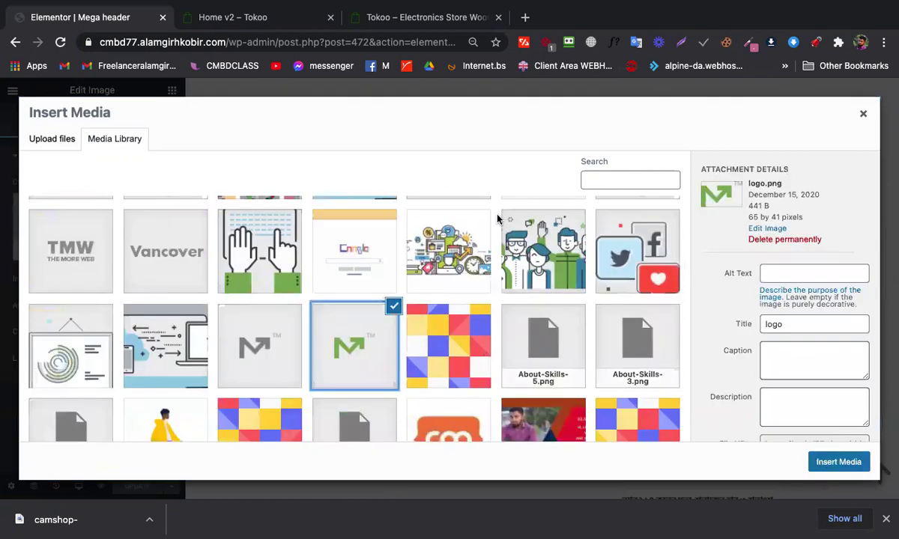
click(838, 461)
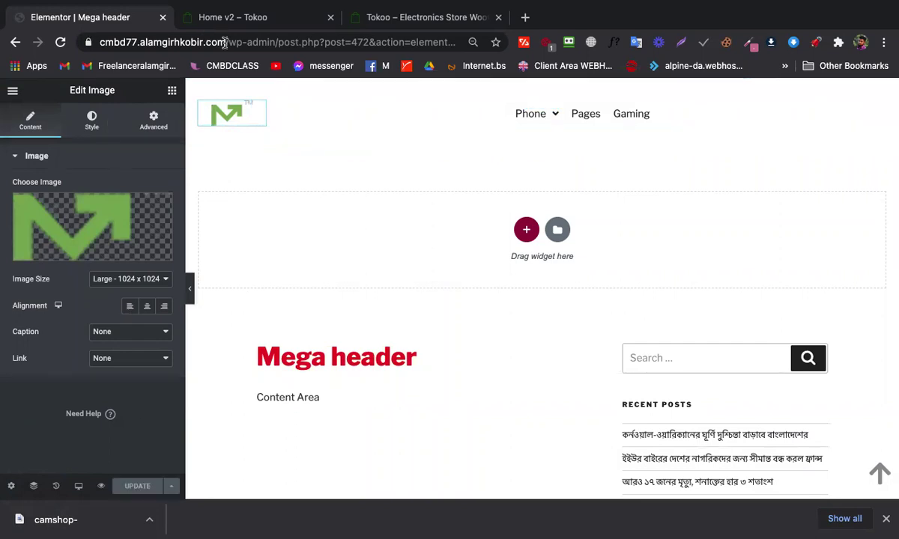
Copy the site's domain from the editor's address and open the live homepage in a new browser tab
double_click(102, 43)
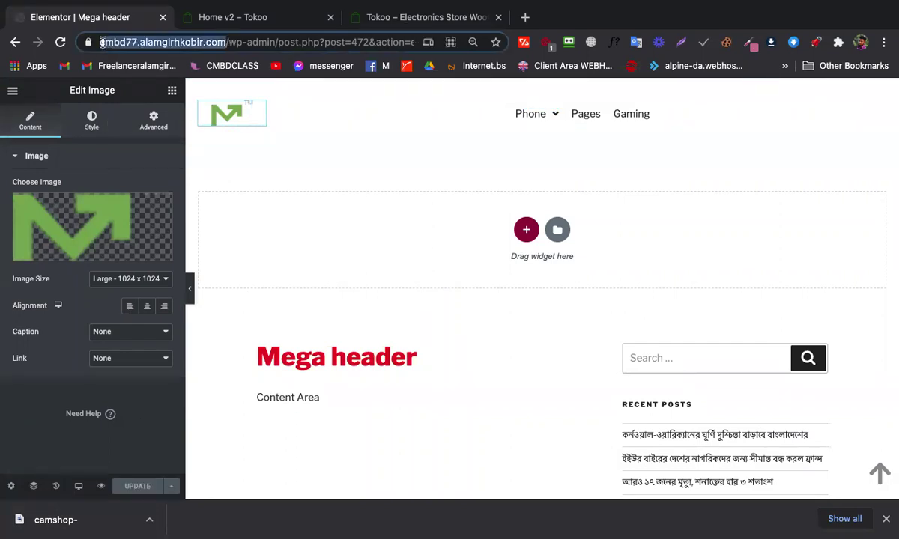
click(144, 43)
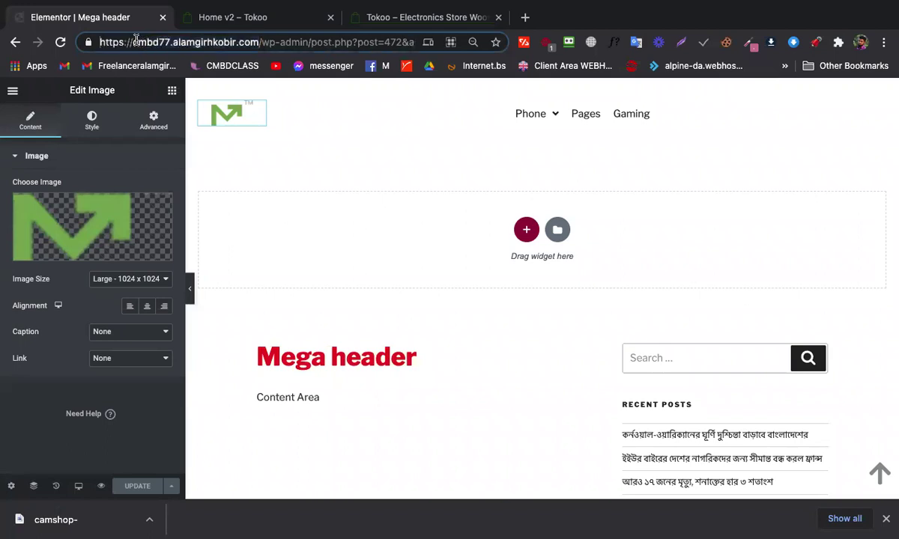
double_click(172, 42)
key(super+c)
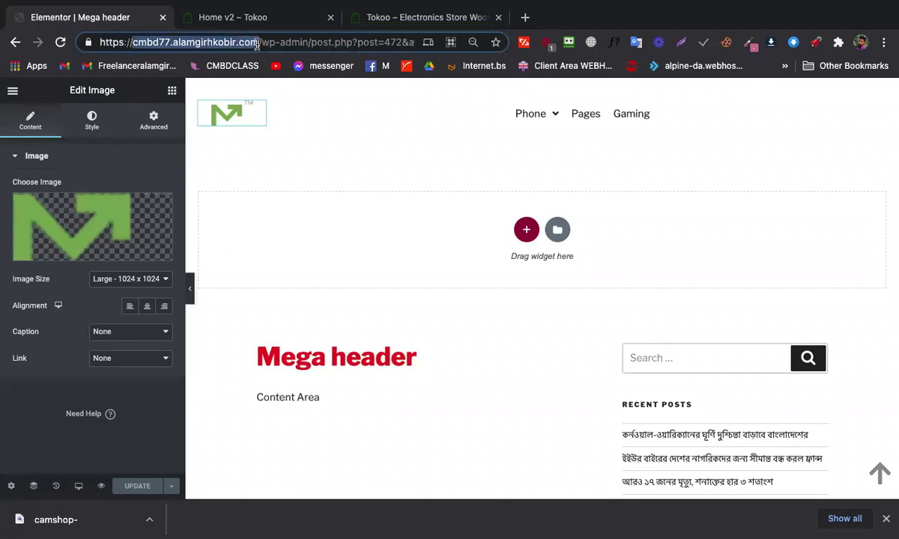
key(super+a)
key(BackSpace)
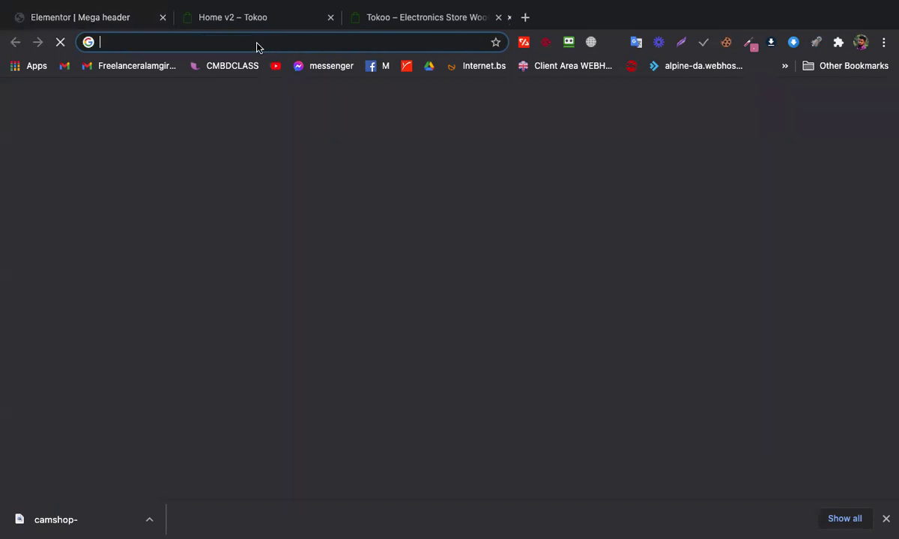
key(super+t)
key(super+v)
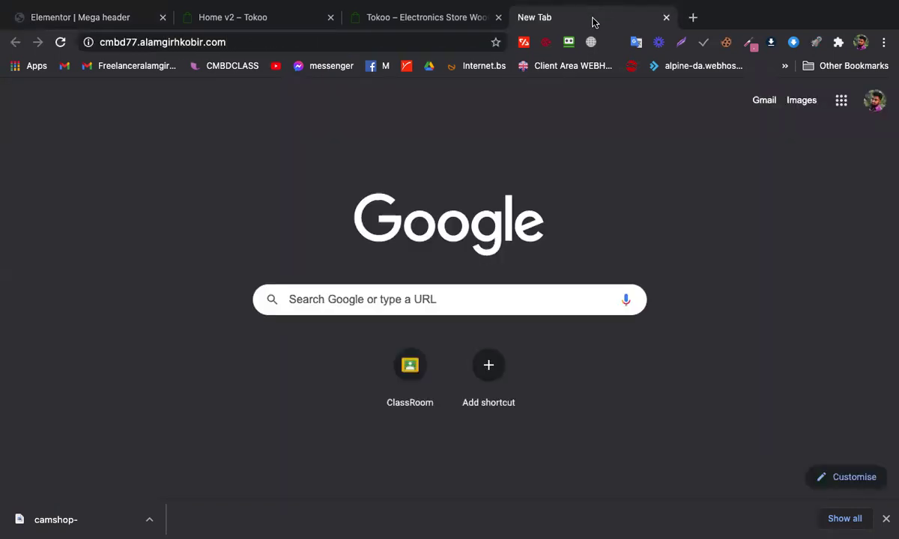
key(Return)
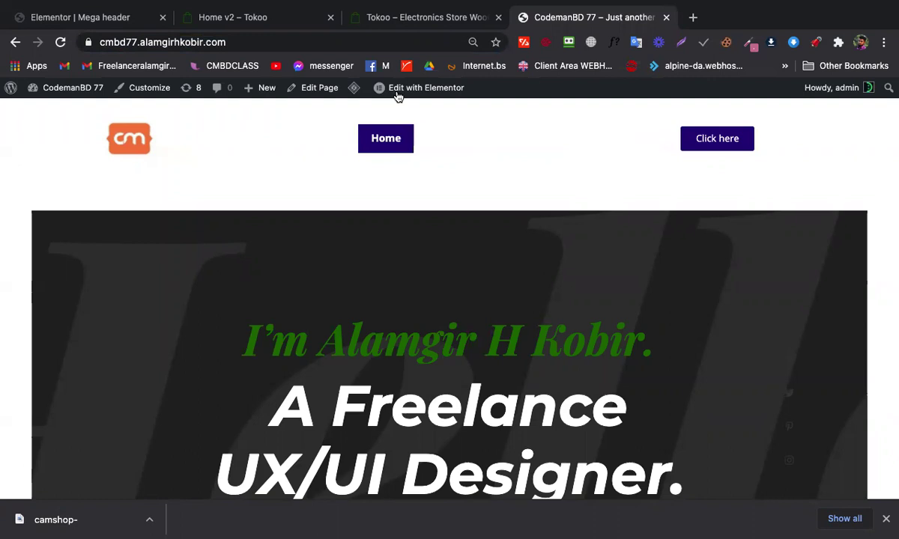
Open the Home page for editing, set its template to Elementor Full Width and update the page
mouse_move(389, 96)
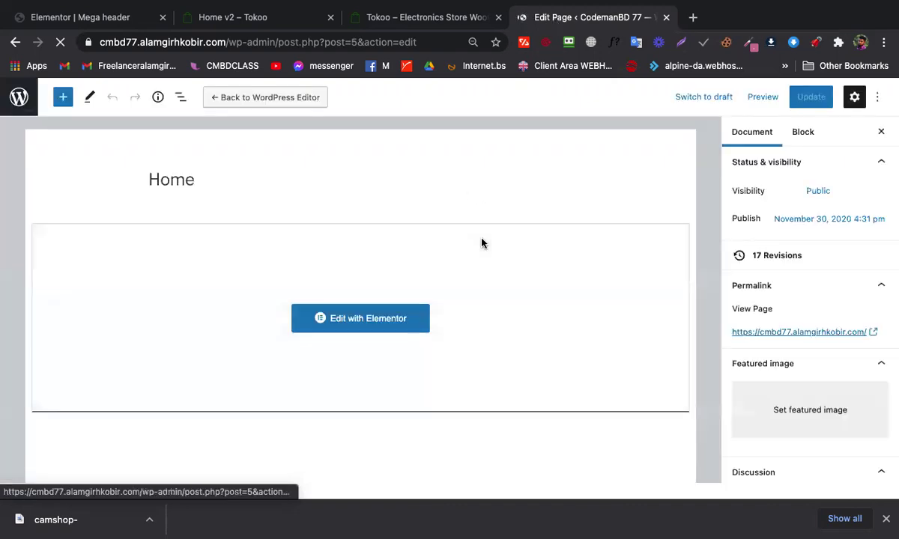
scroll(736, 352, down, 3)
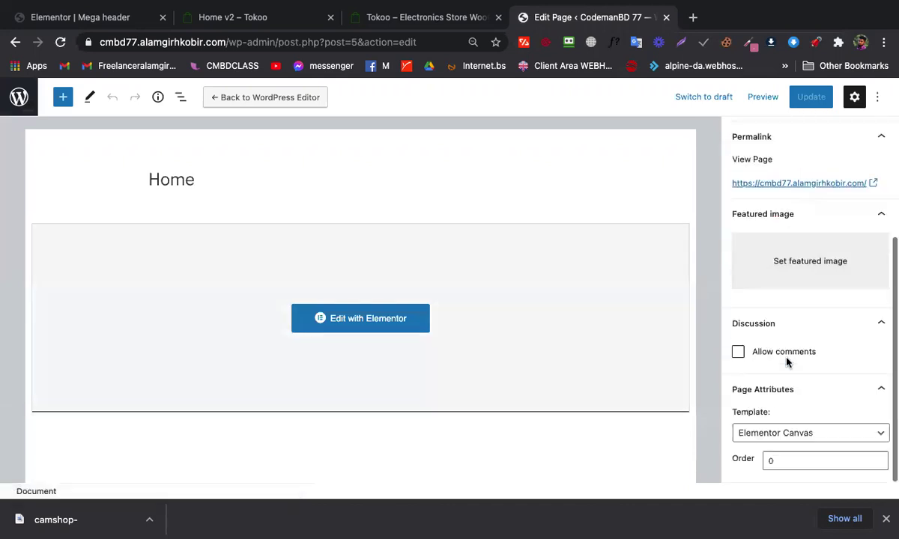
click(788, 448)
click(786, 452)
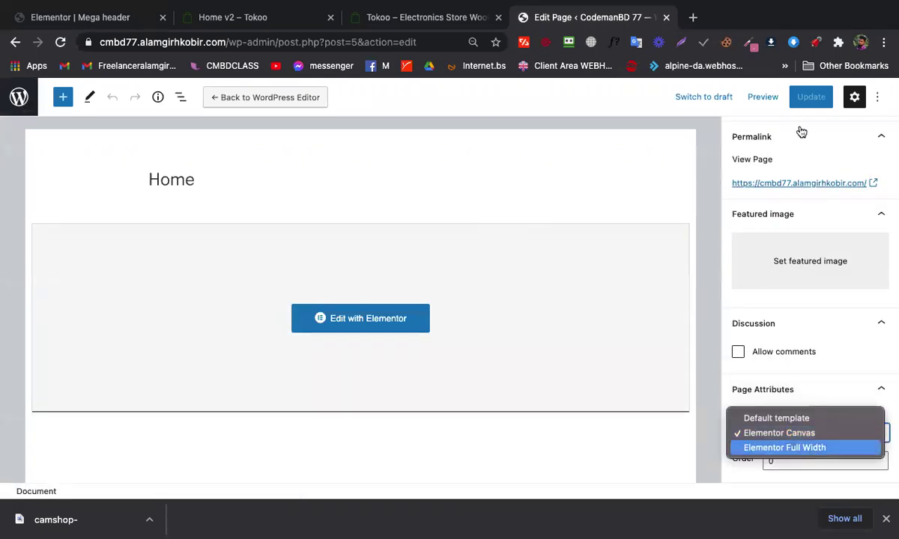
click(810, 98)
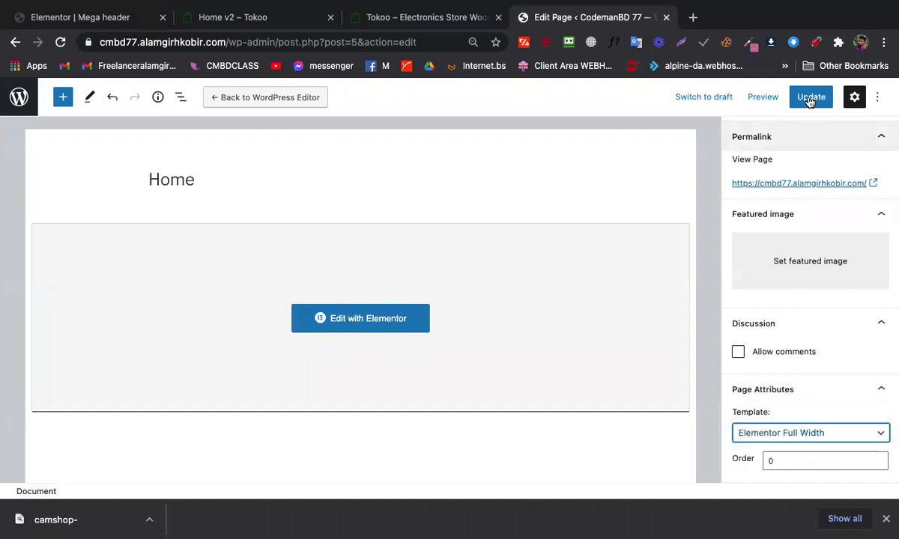
click(810, 98)
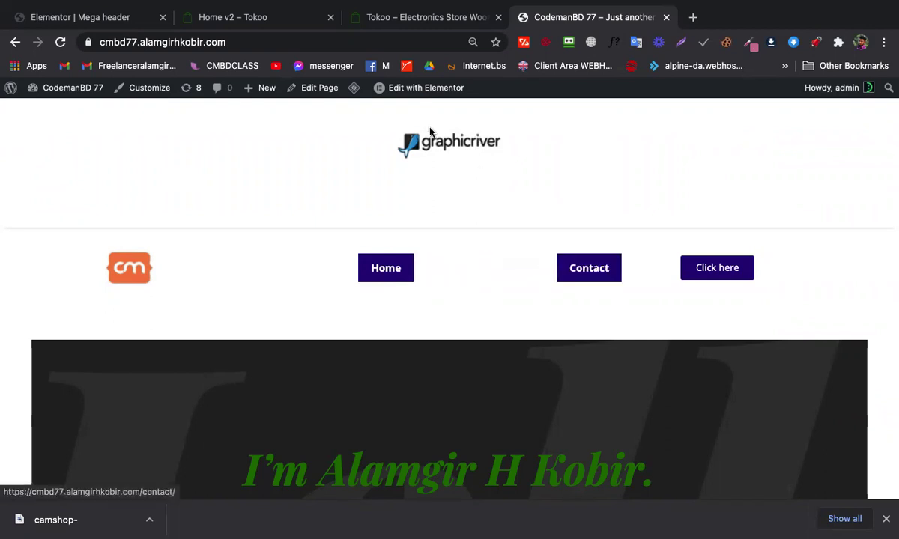
Examine which header the live homepage displays from its top down to the footer
scroll(123, 138, down, 10)
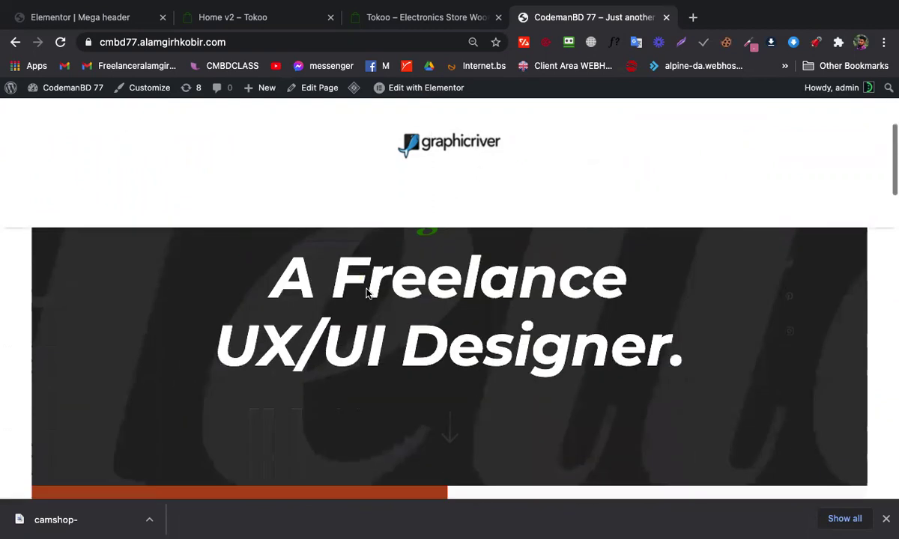
scroll(366, 290, down, 15)
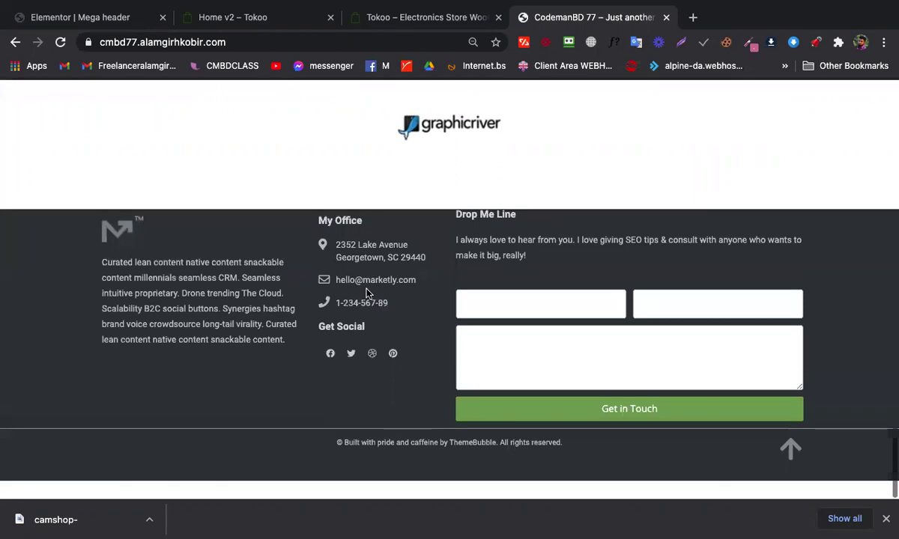
scroll(367, 292, up, 20)
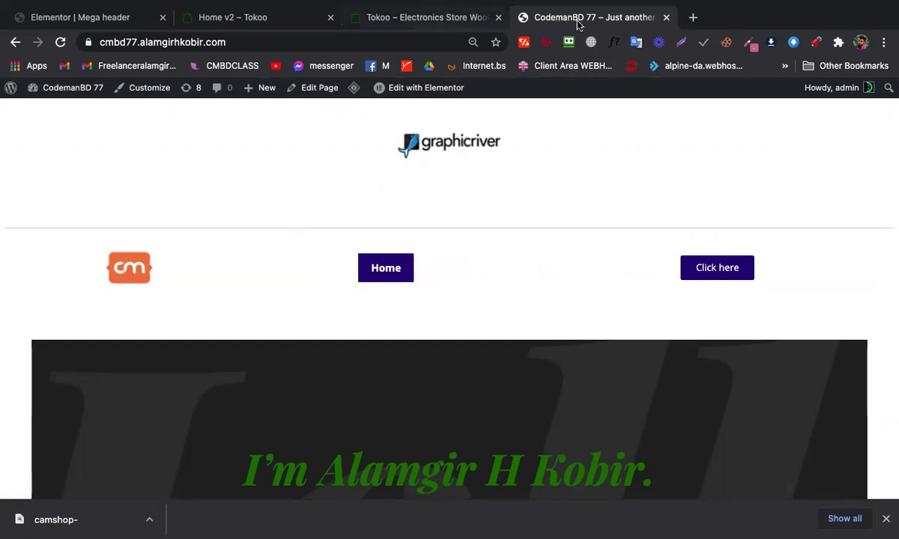
key(ctrl+shift+Tab)
key(ctrl+Tab)
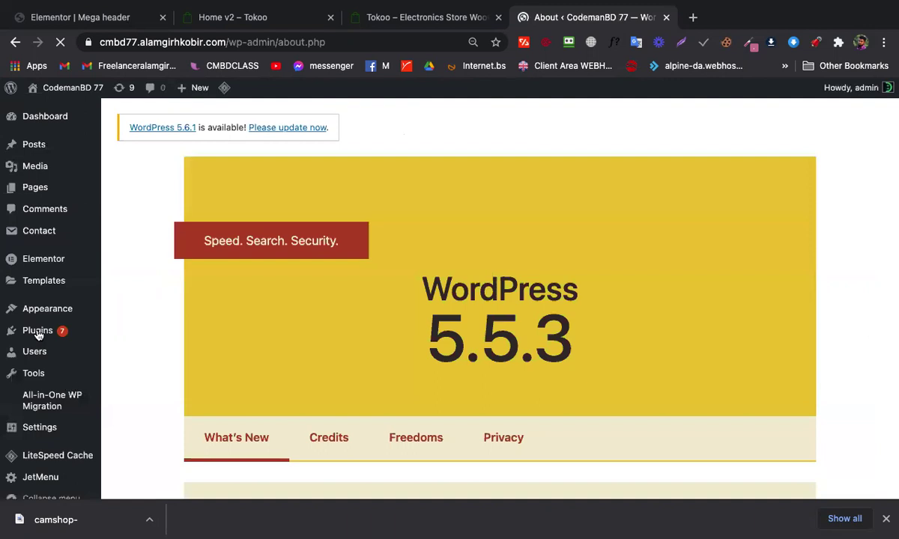
Open the Theme Builder in the WordPress dashboard and filter its templates to headers
scroll(37, 335, down, 2)
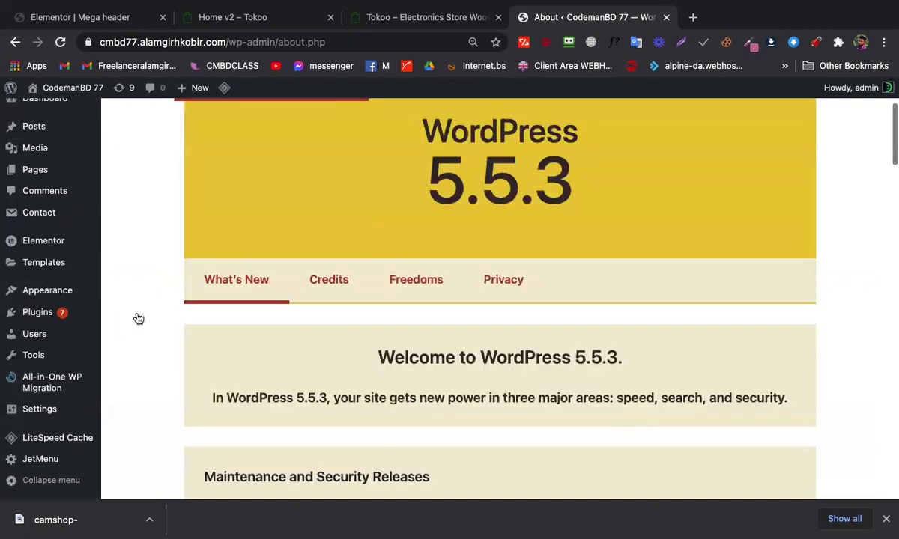
scroll(138, 318, down, 2)
mouse_move(137, 318)
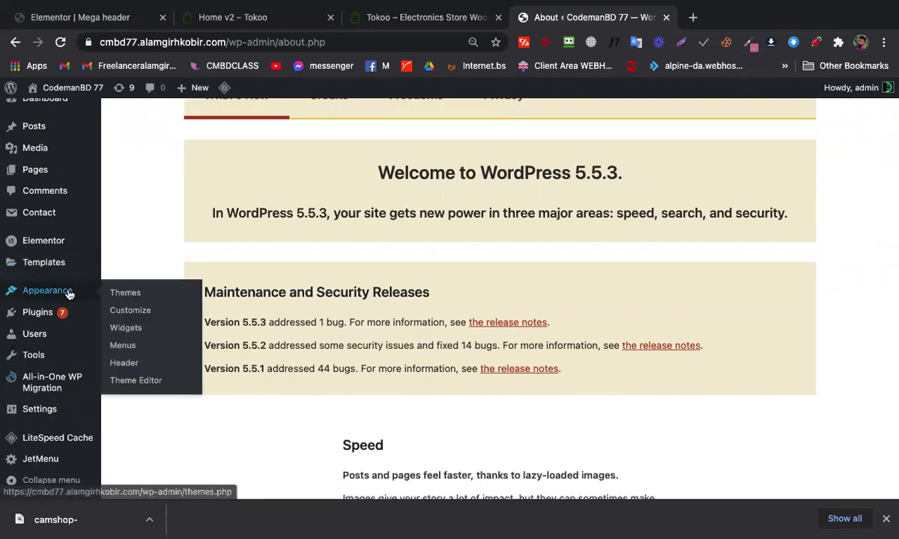
click(44, 264)
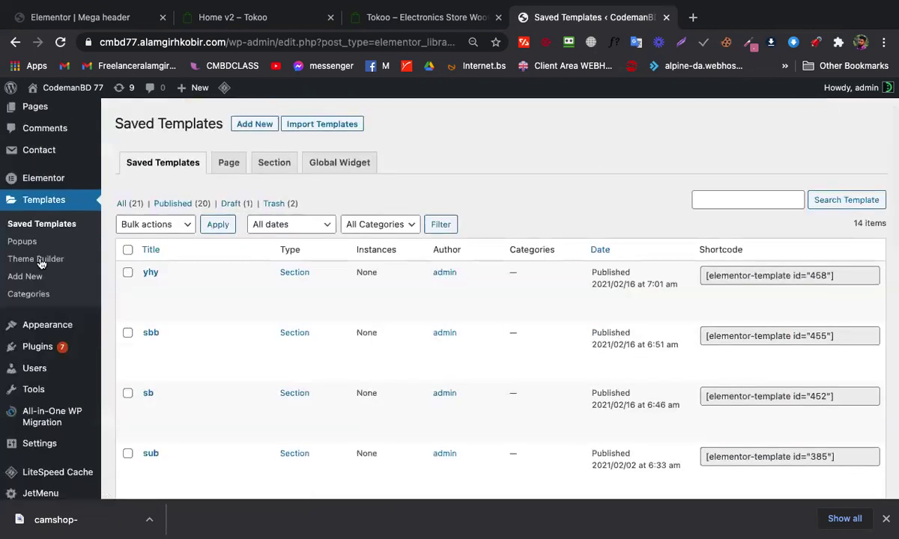
click(37, 259)
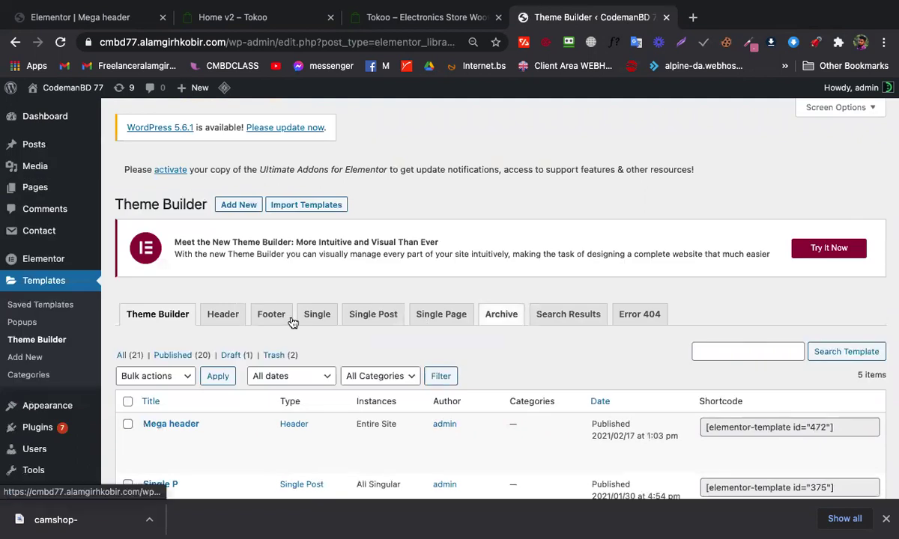
click(229, 314)
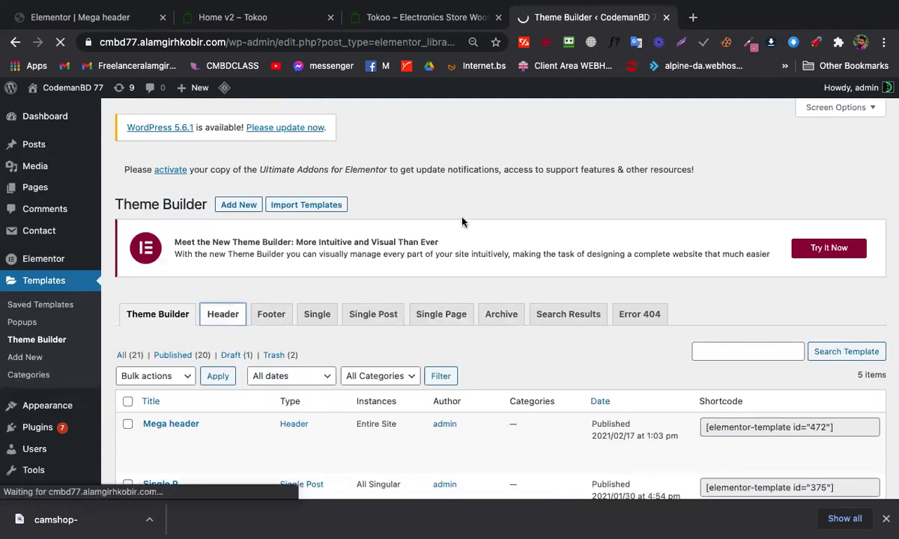
Move the template named Header in the Theme Builder's header templates to the trash, keeping Mega header
scroll(365, 287, down, 1)
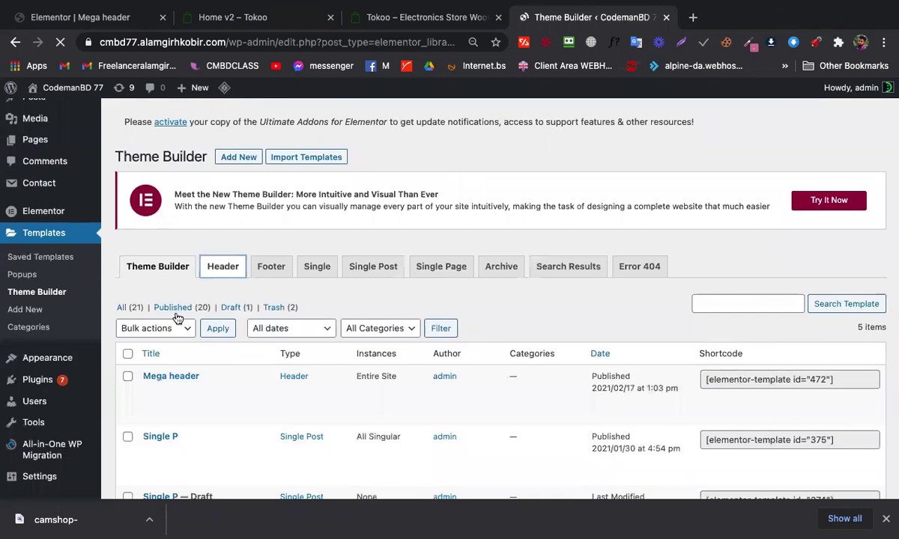
scroll(202, 345, down, 2)
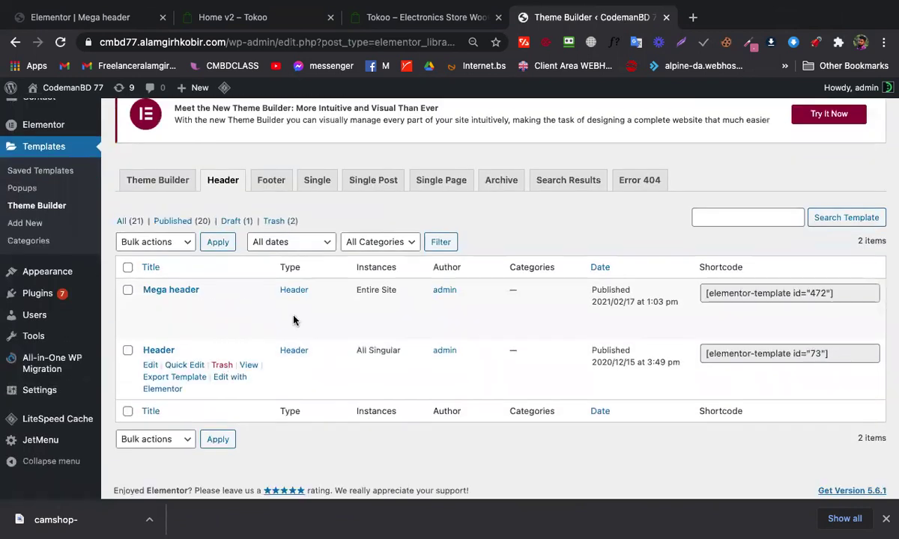
click(222, 364)
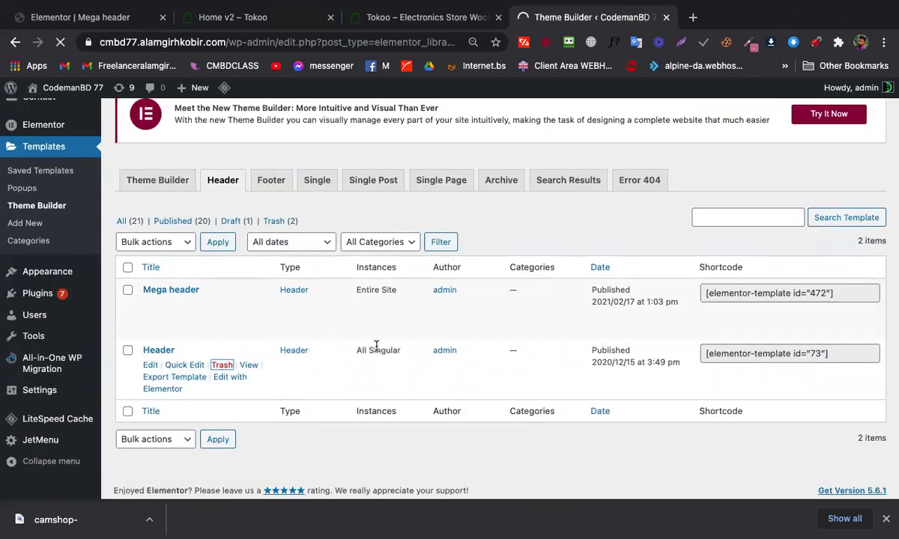
scroll(267, 227, down, 2)
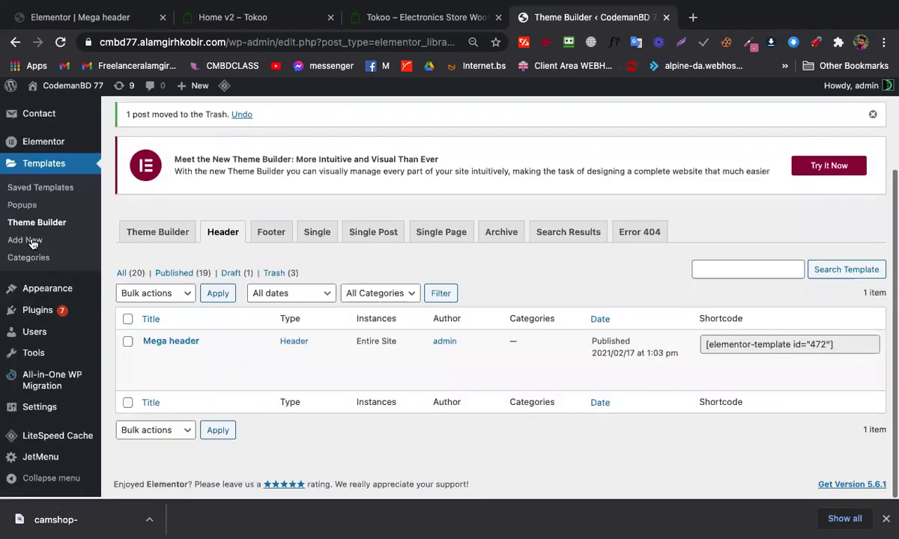
Create a new WordPress page titled "New page"
scroll(33, 244, up, 3)
click(35, 187)
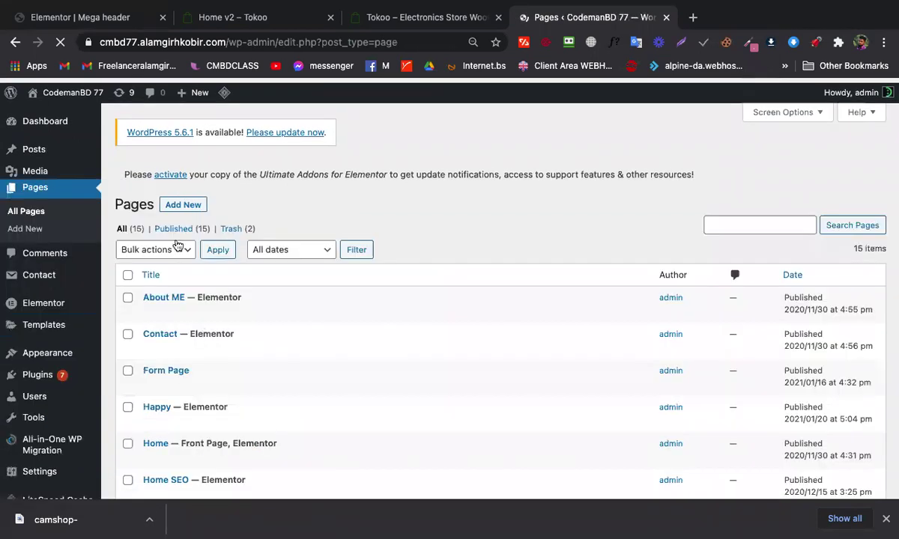
scroll(181, 216, down, 1)
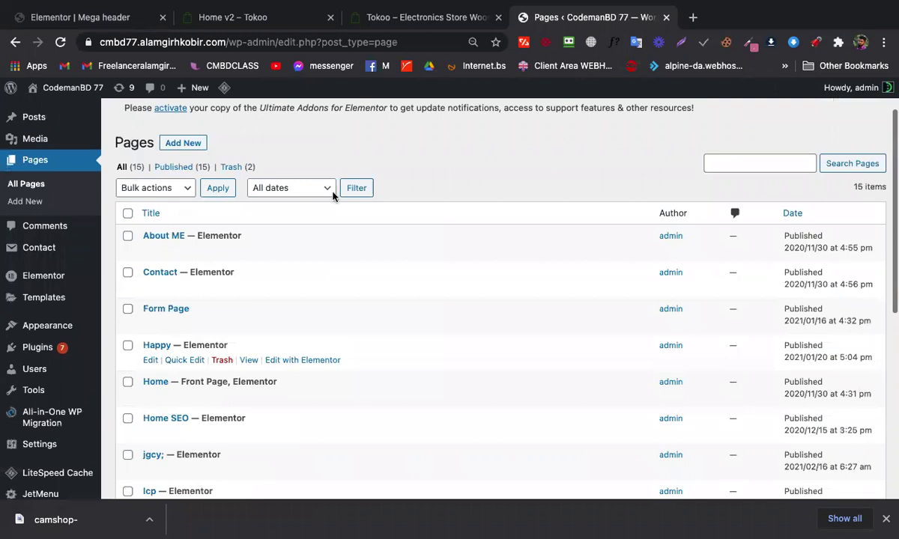
scroll(483, 144, up, 1)
key(ctrl+r)
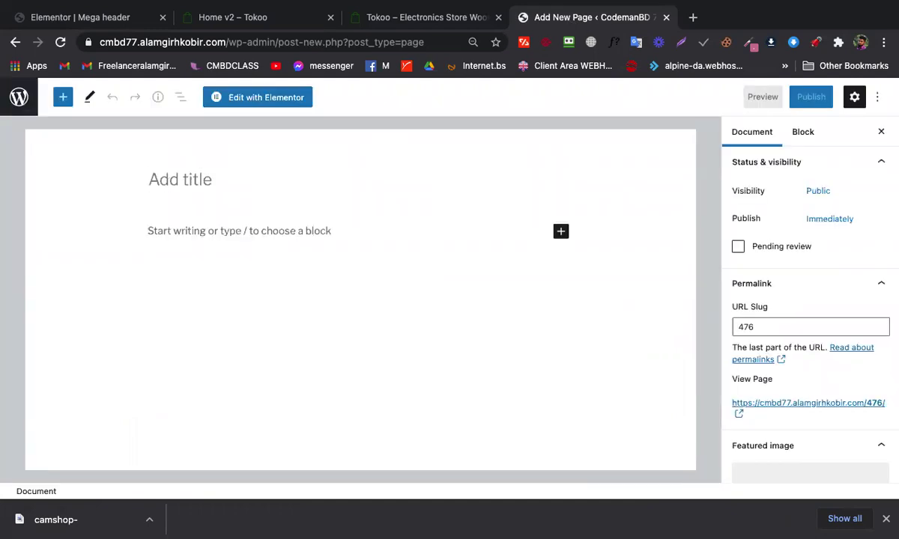
text(New page)
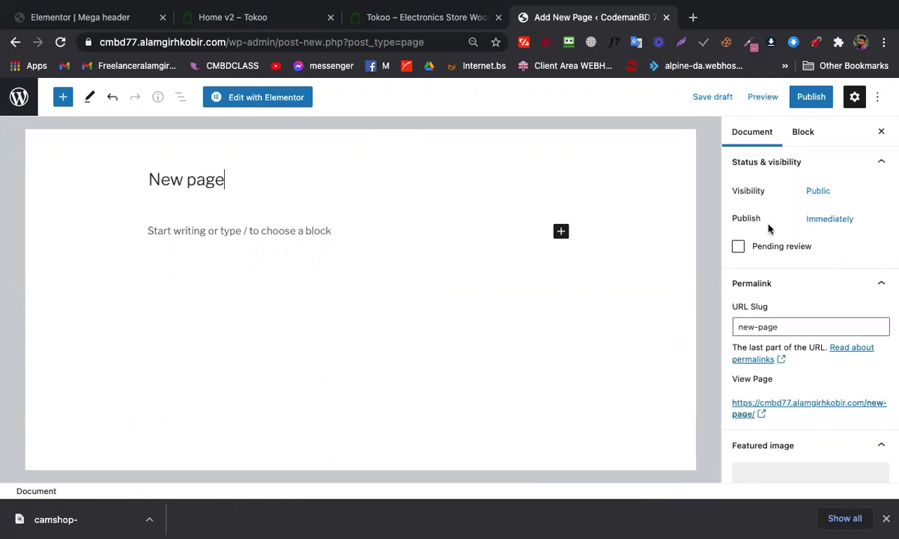
Apply the Elementor Full Width template to the page, publish it and view the live page
scroll(783, 420, down, 3)
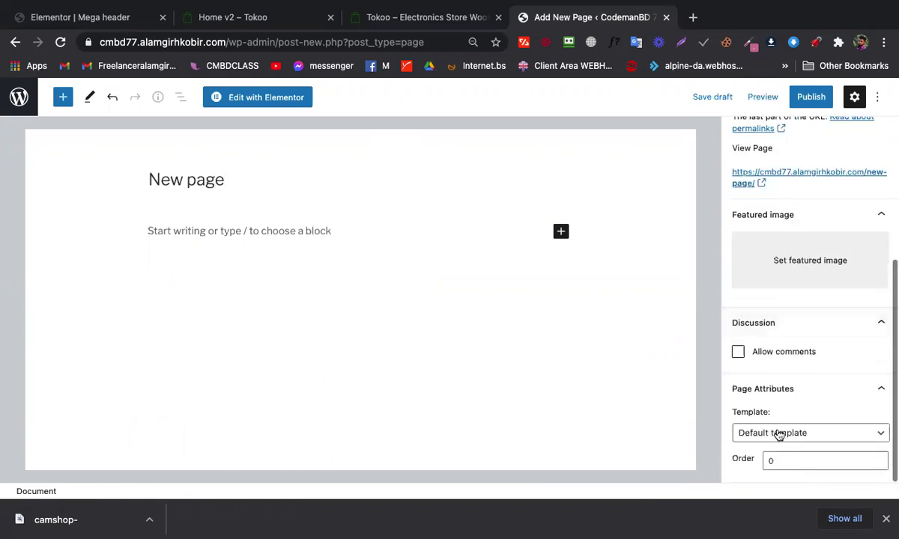
click(775, 435)
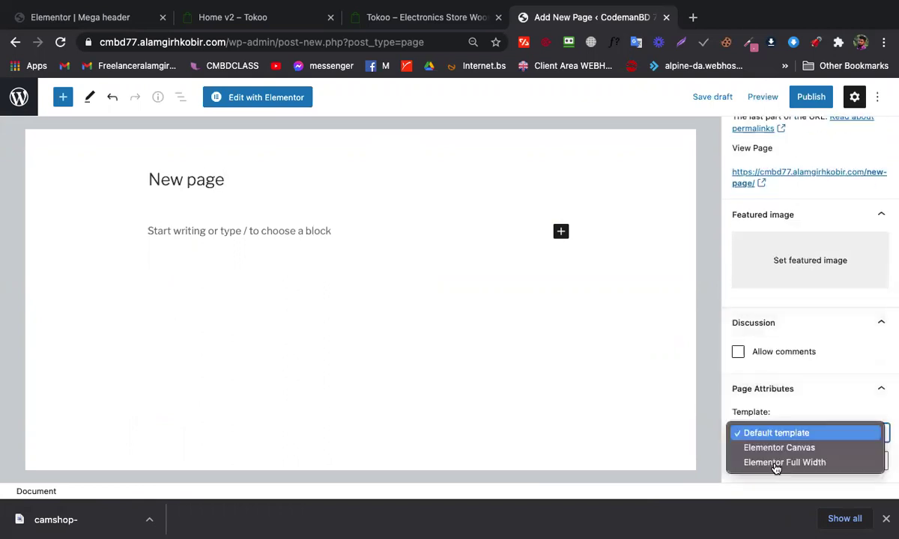
key(Return)
click(811, 97)
key(Return)
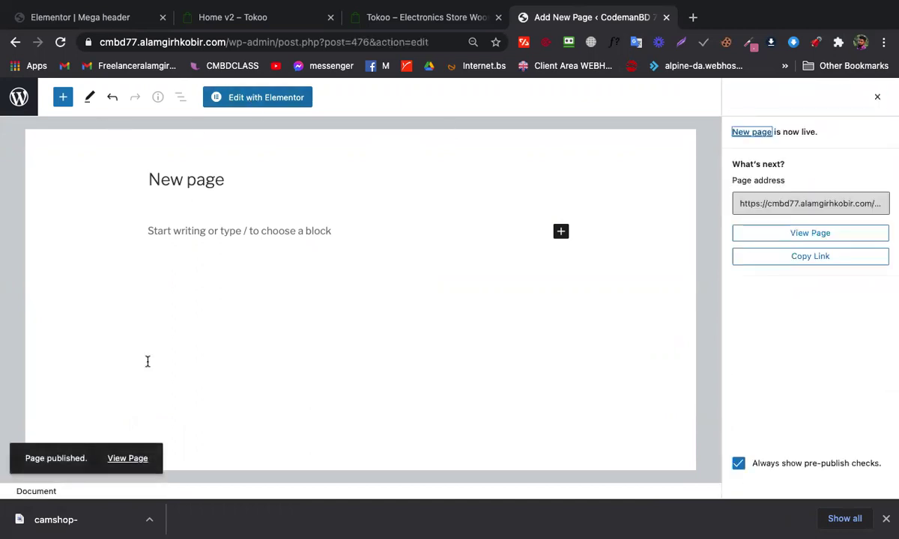
click(127, 460)
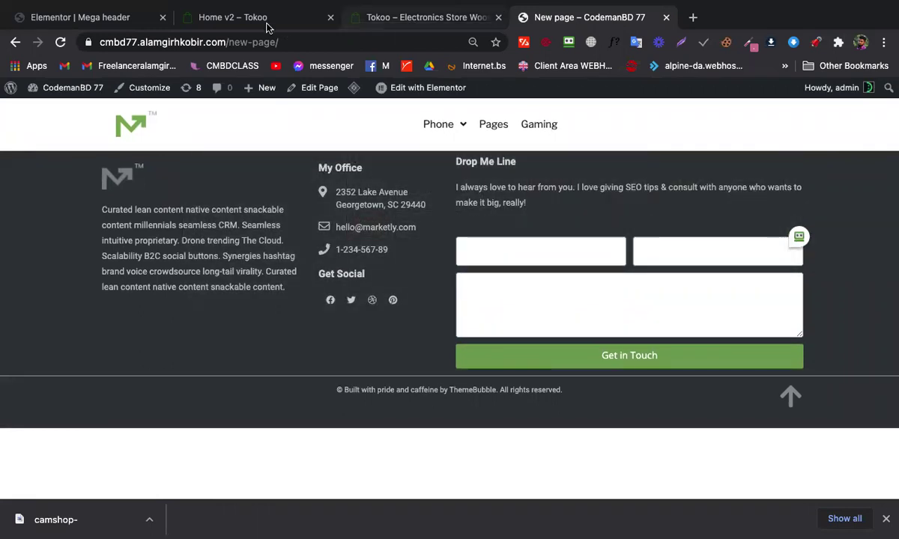
Copy the web address of the Tokoo Home v2 demo page
key(super+2)
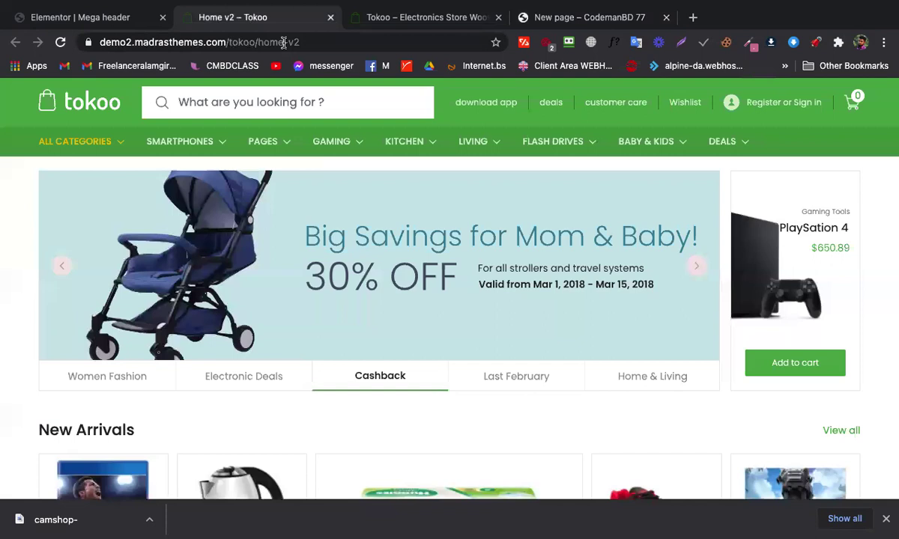
click(284, 42)
key(super+c)
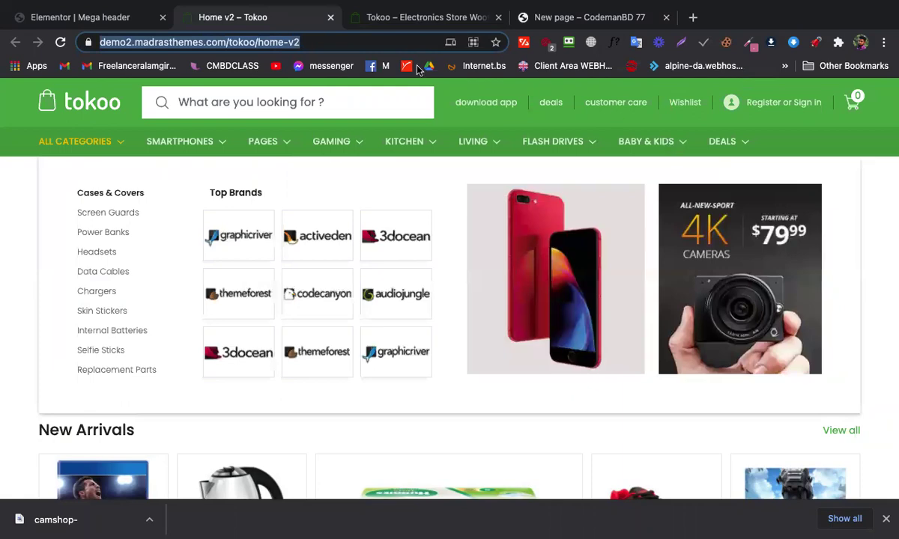
Switch to All-in-One Messenger and send the copied demo link to the CMBD-80(Offline-04) group chat
key(ctrl+Up)
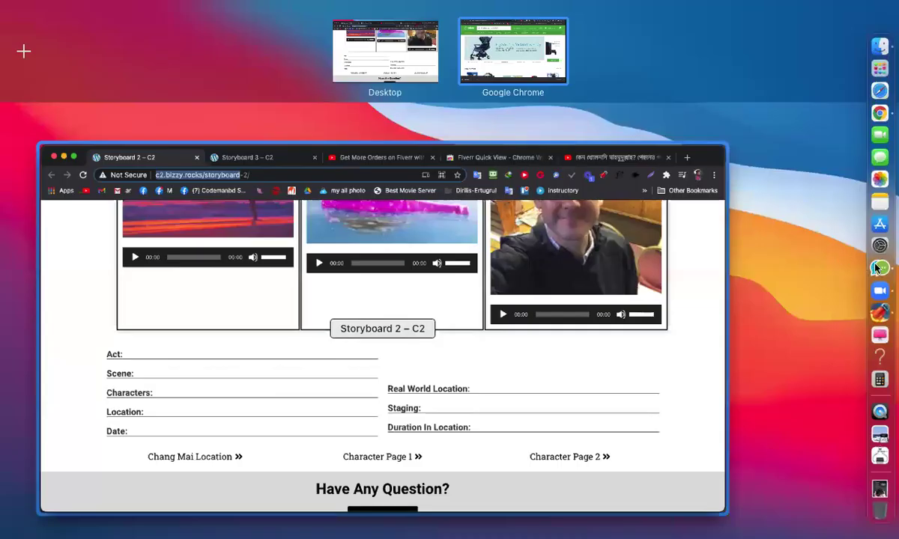
click(437, 411)
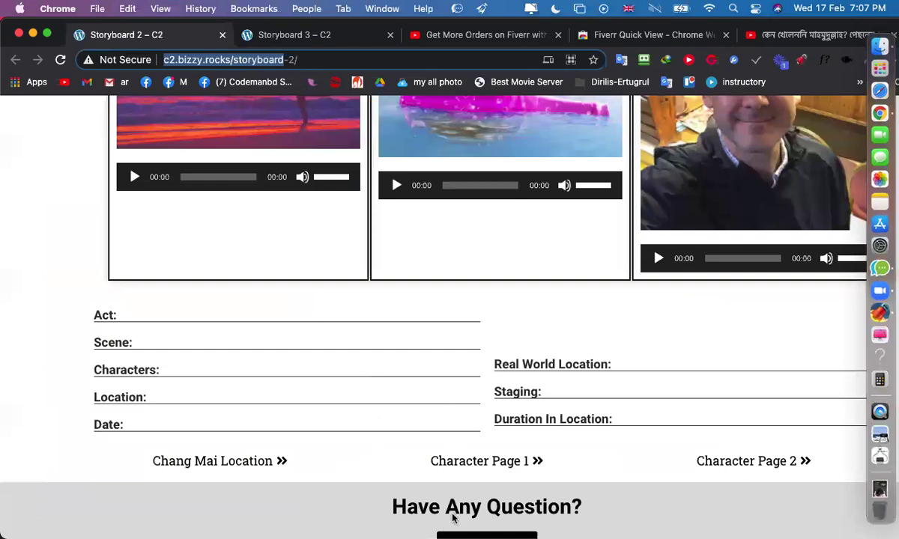
key(super+Tab)
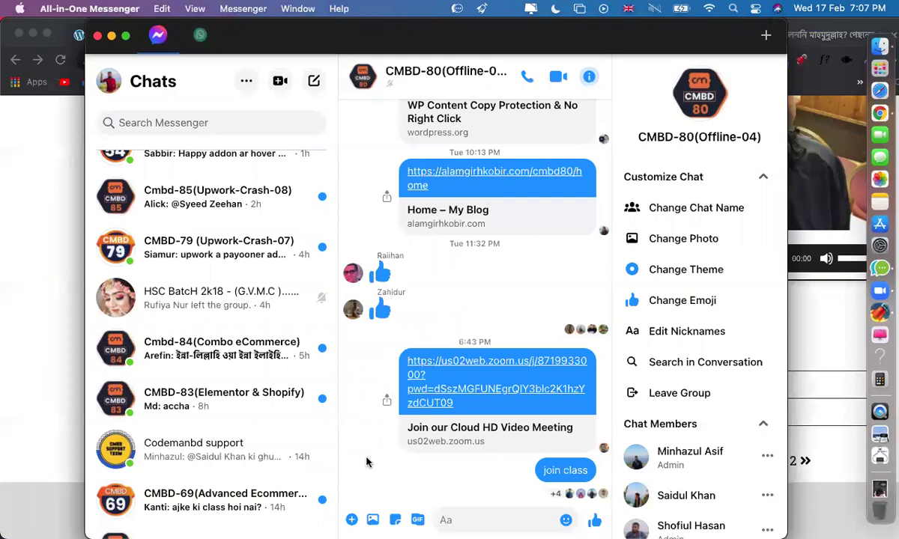
key(super+v)
key(Return)
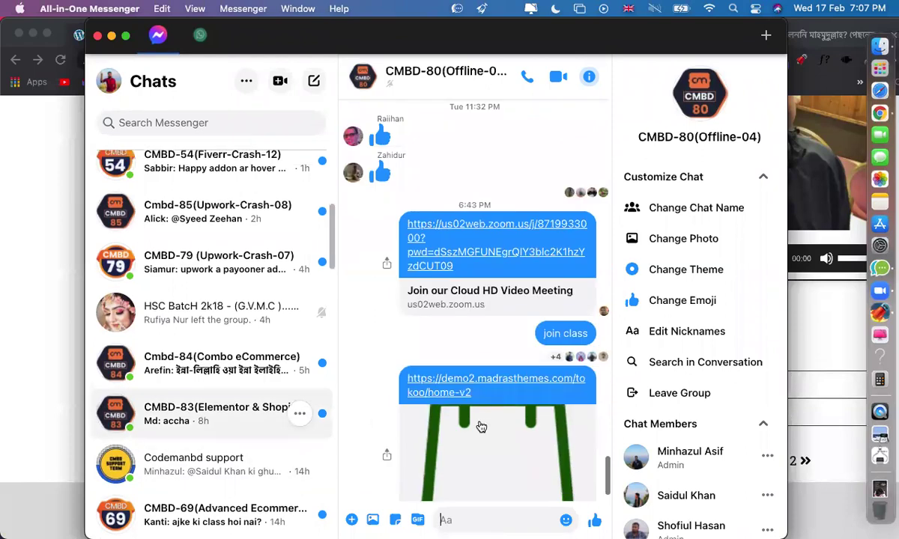
Examine the TEAM CMBD group chat's member removal notices and its list of chat members
click(292, 234)
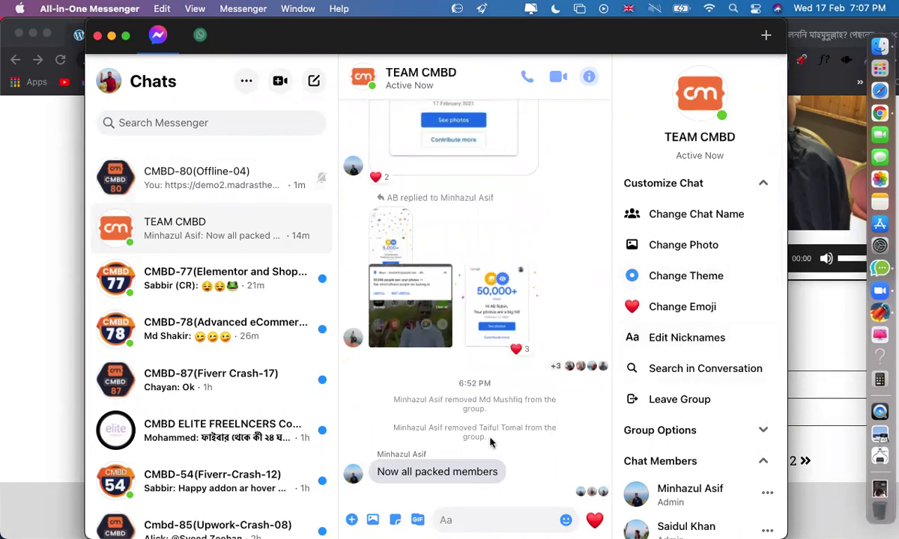
triple_click(391, 429)
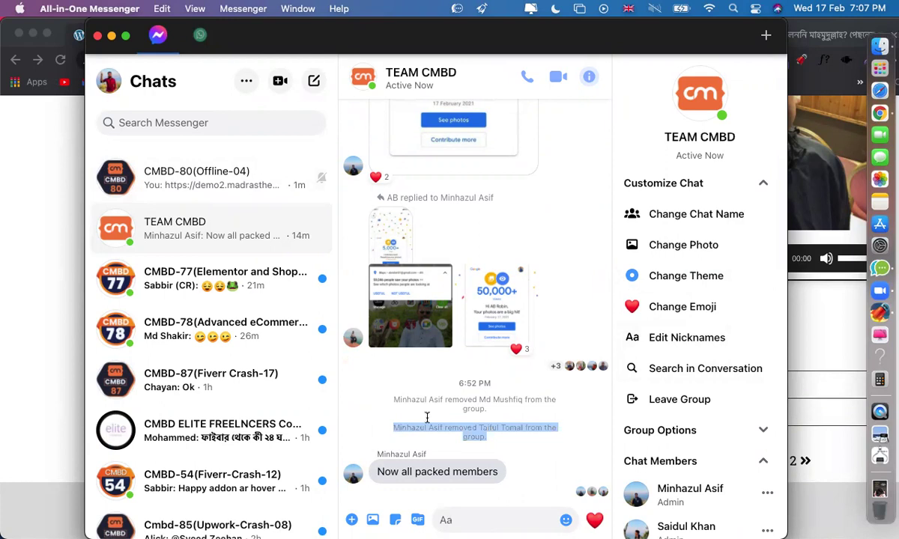
click(503, 438)
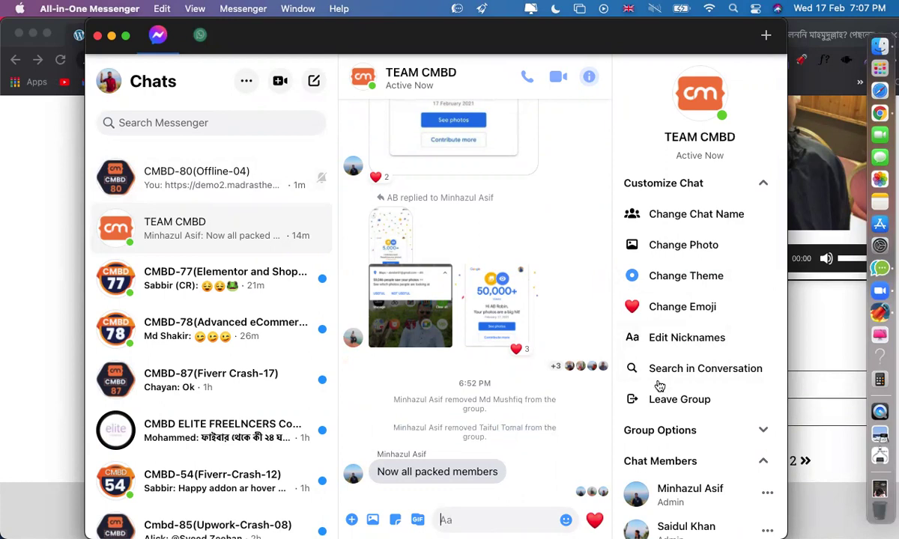
scroll(657, 383, down, 1)
scroll(659, 384, down, 10)
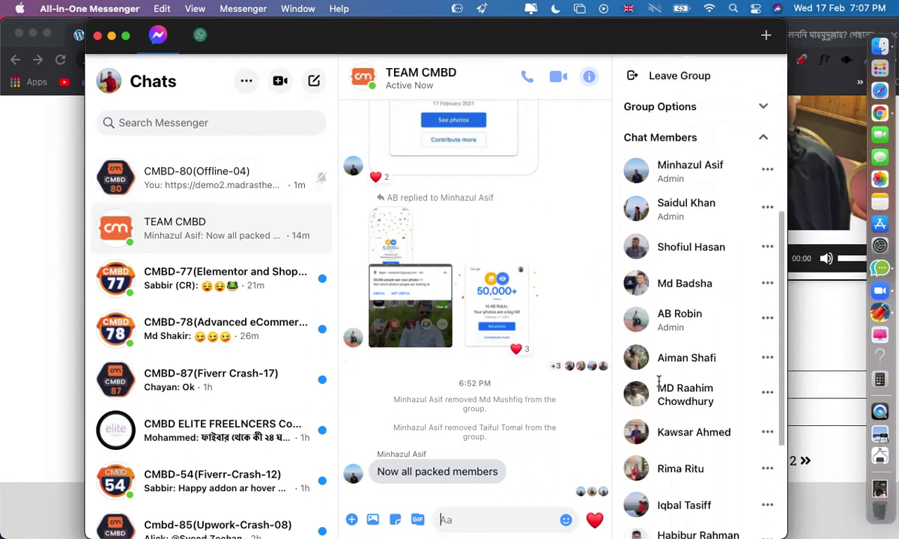
scroll(659, 383, up, 2)
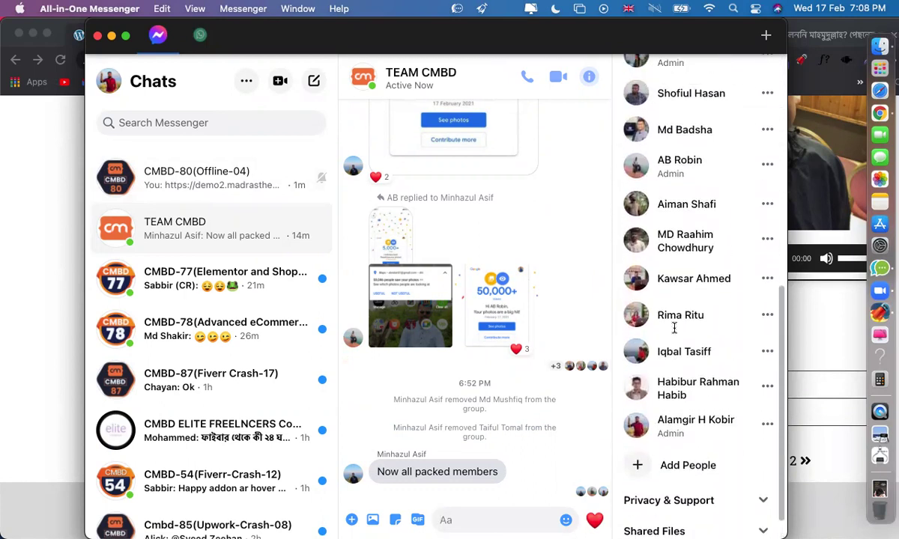
scroll(678, 285, up, 1)
scroll(687, 238, up, 2)
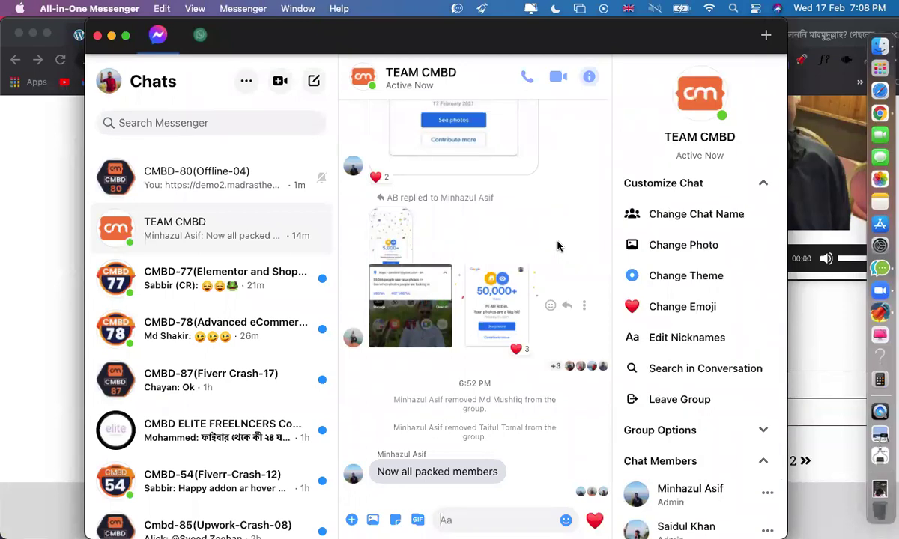
Minimize the Messenger and Storyboard browser windows and return to the Chrome window with the Tokoo demo
click(110, 36)
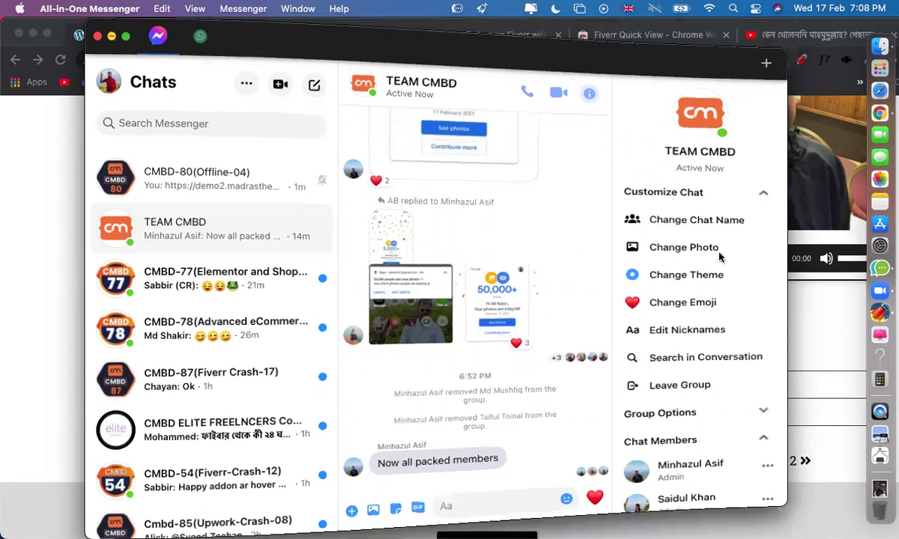
scroll(653, 328, up, 2)
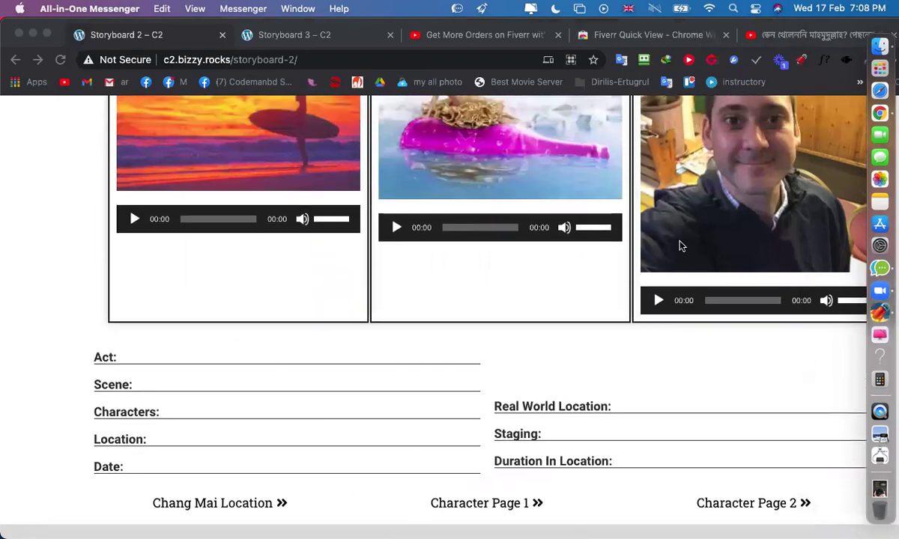
scroll(753, 242, up, 5)
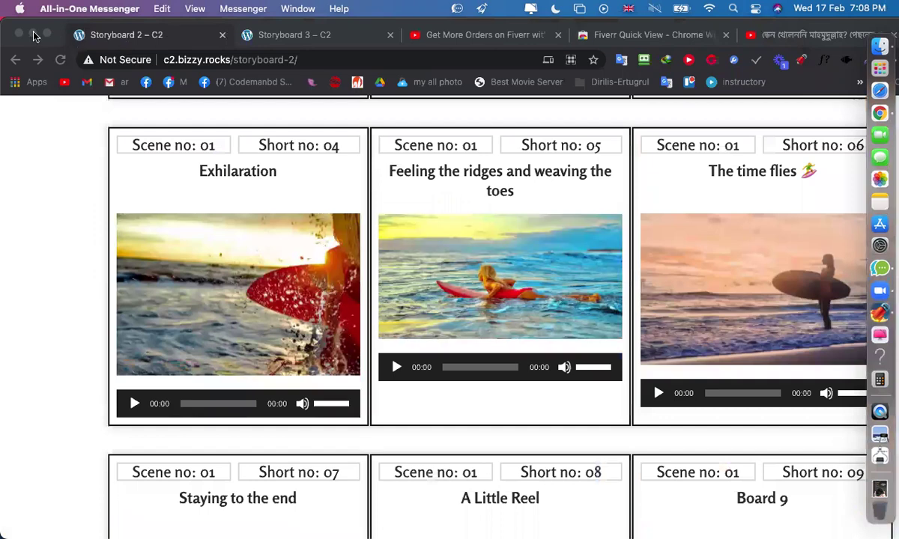
click(34, 35)
mouse_move(444, 7)
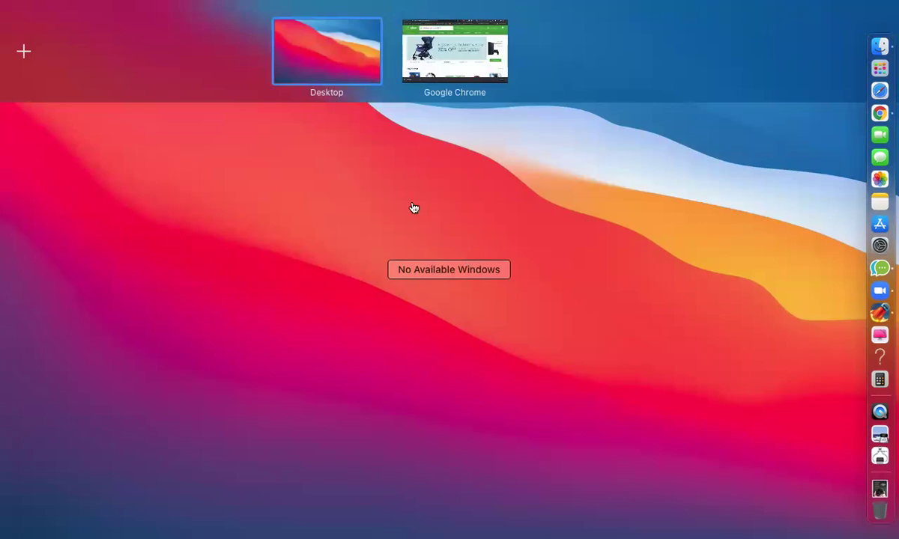
click(322, 418)
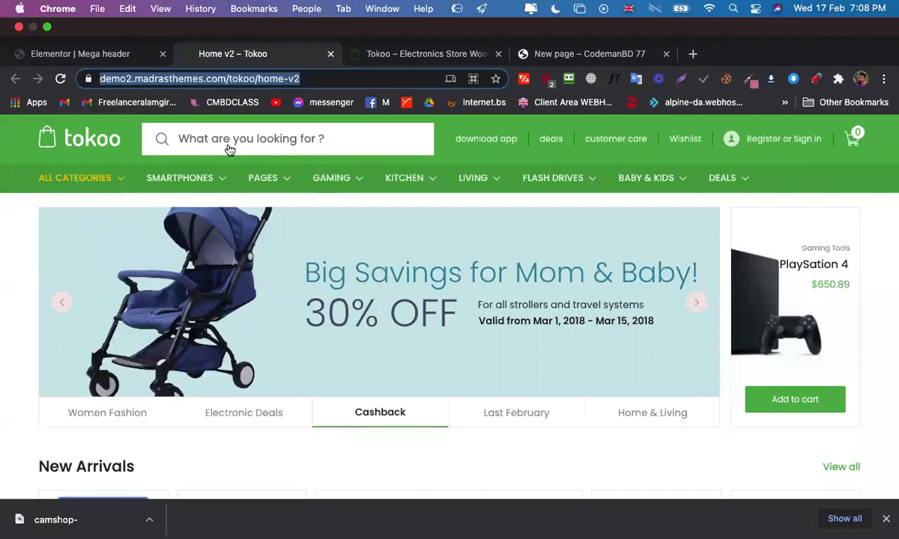
Examine the Tokoo demo header's dropdown menus, including Gaming, Smartphones and All Categories
scroll(171, 146, down, 5)
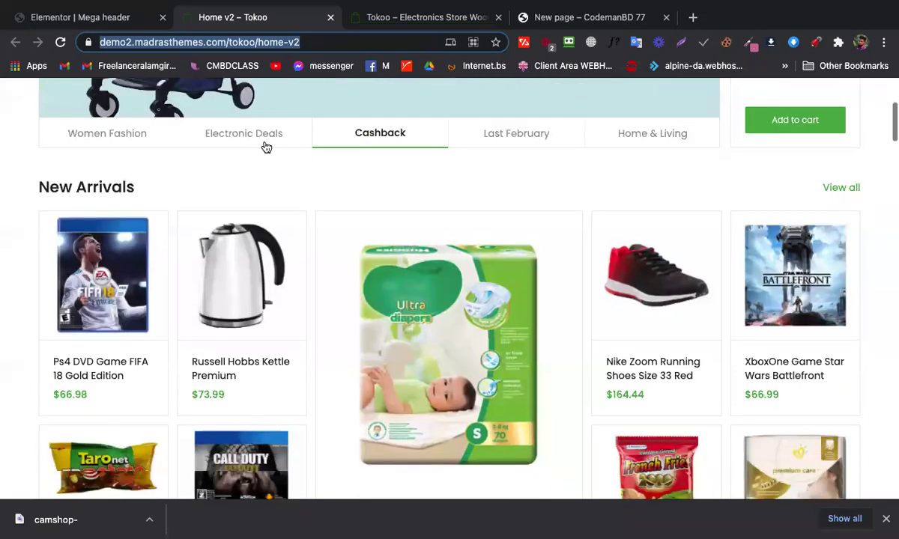
scroll(353, 150, up, 3)
mouse_move(353, 150)
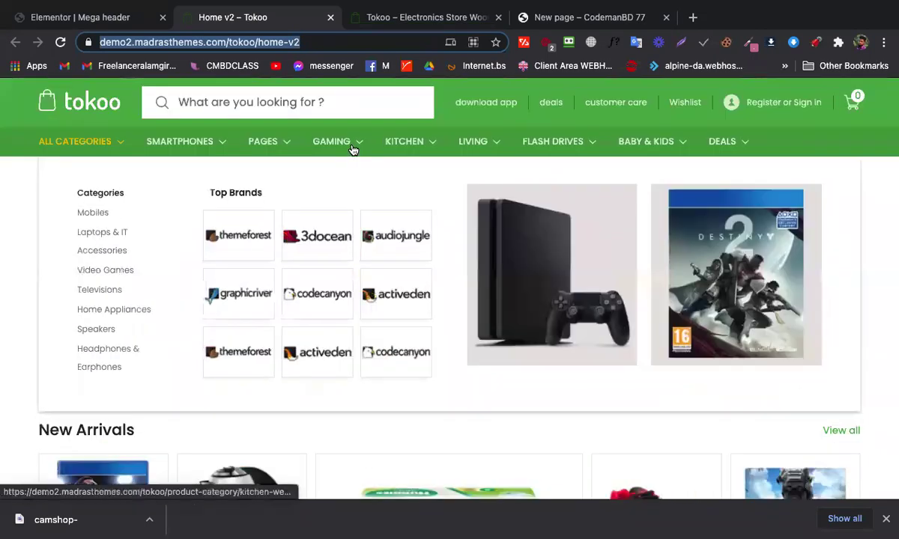
mouse_move(193, 142)
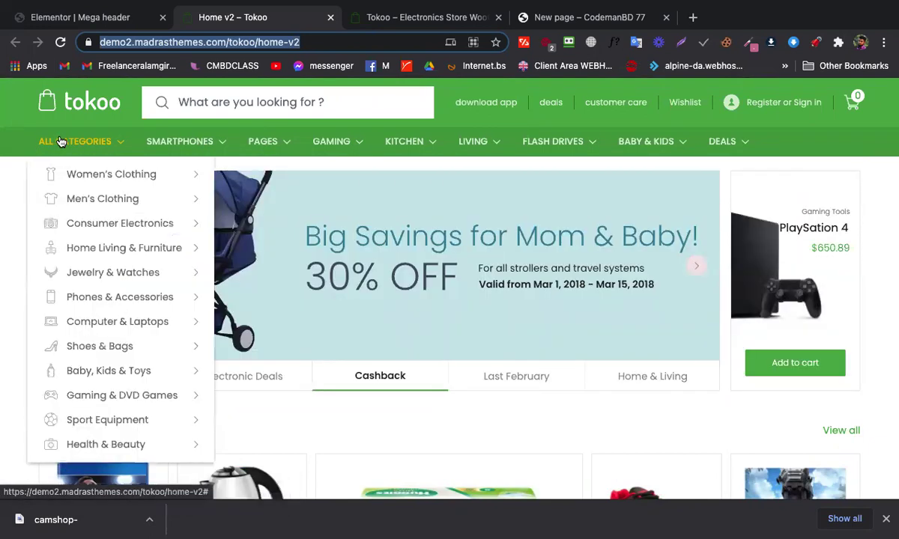
click(3, 235)
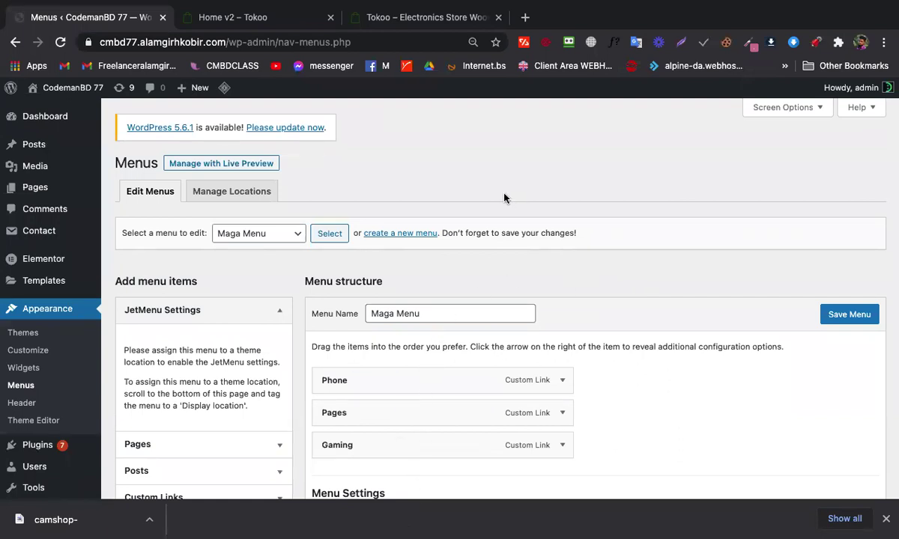
click(259, 18)
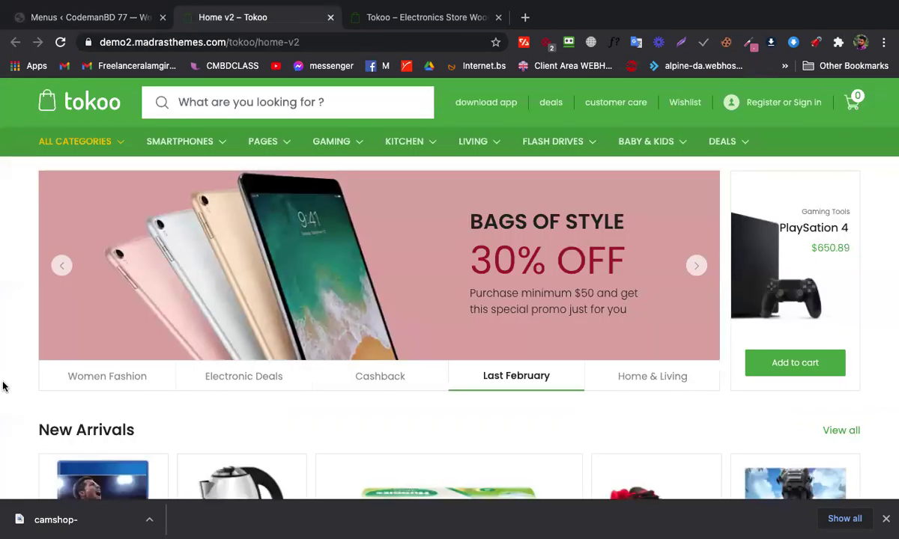
mouse_move(88, 142)
mouse_move(163, 176)
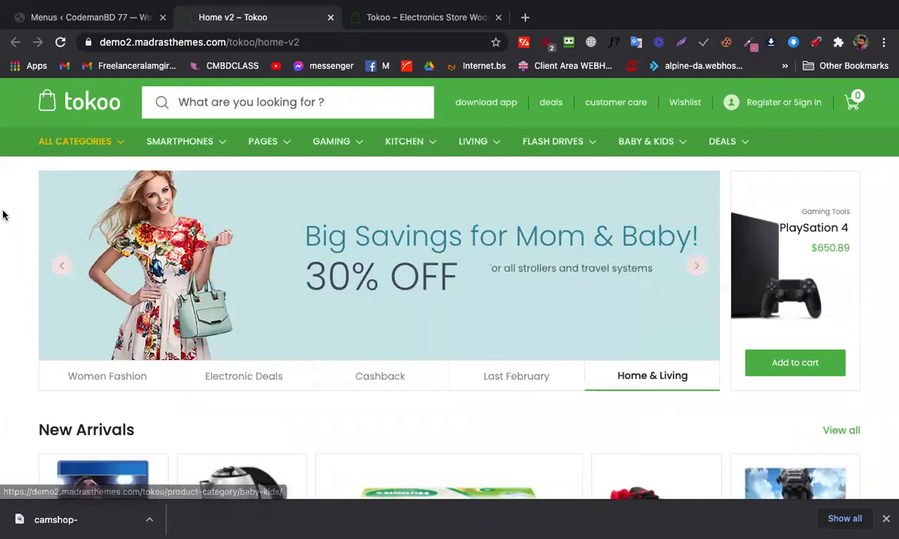
Return to the WordPress Menus page and create a new menu named AC
click(128, 21)
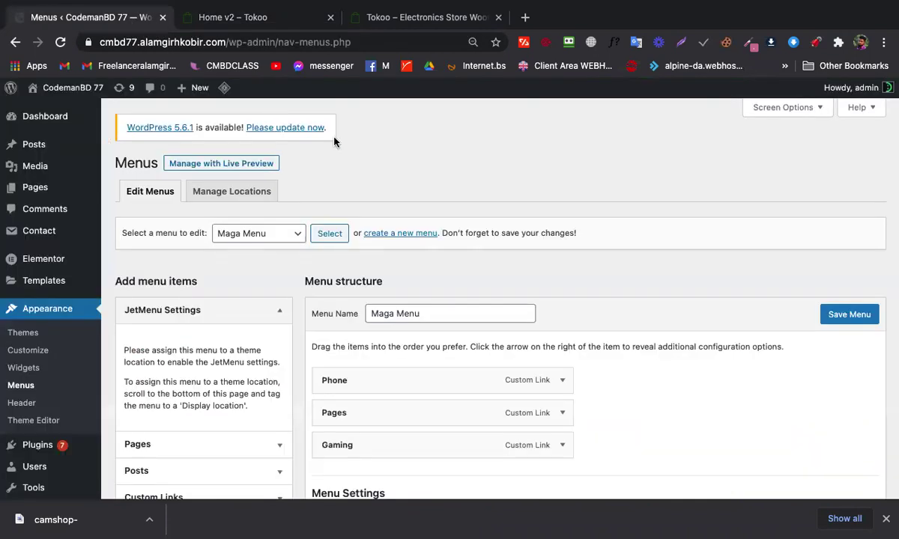
scroll(334, 141, down, 3)
mouse_move(677, 262)
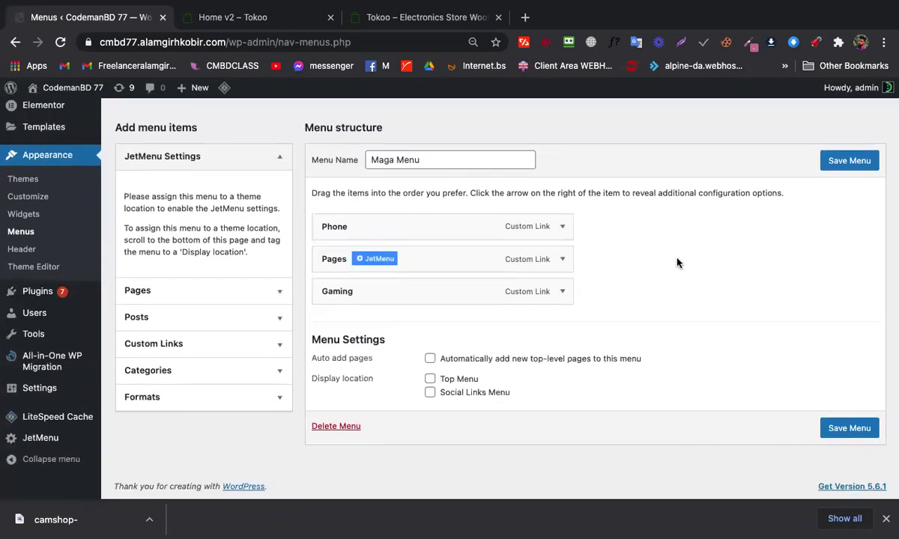
scroll(674, 266, up, 2)
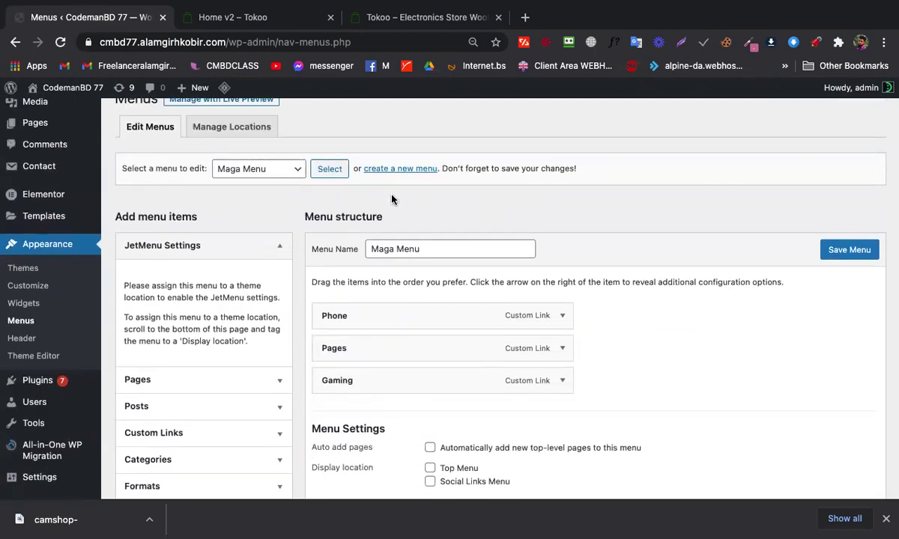
scroll(391, 199, up, 1)
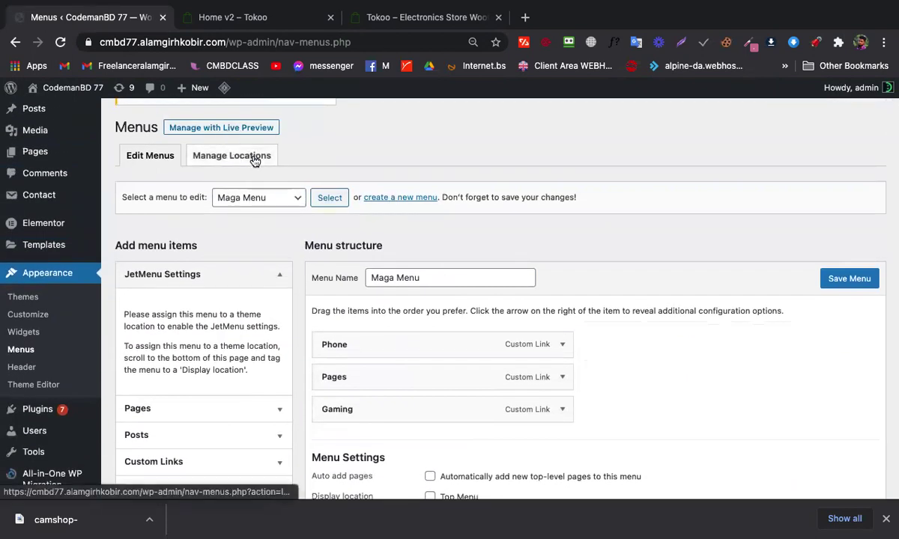
scroll(285, 156, up, 1)
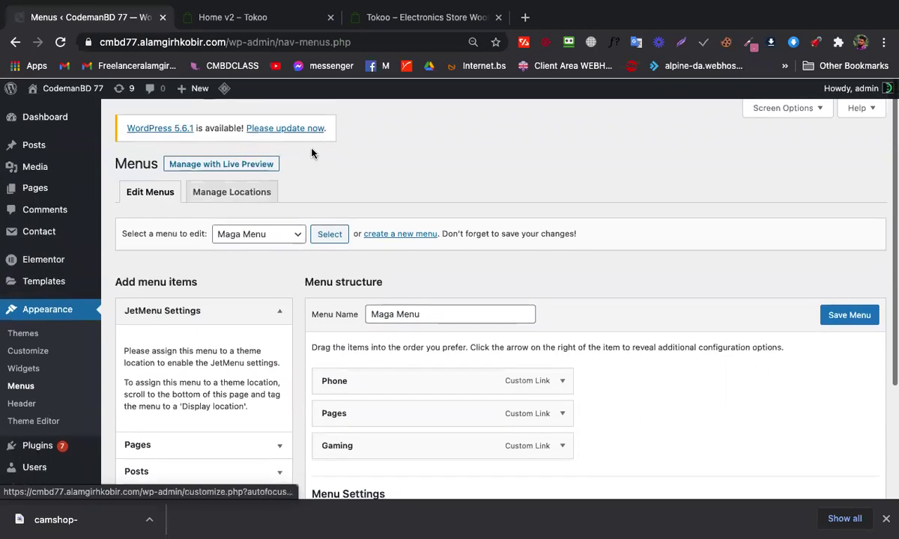
click(401, 233)
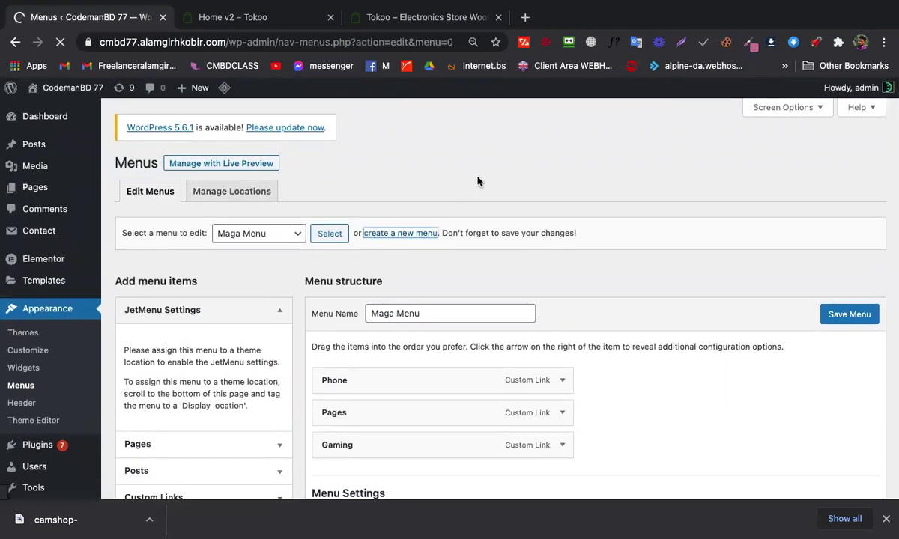
scroll(477, 181, down, 3)
click(424, 200)
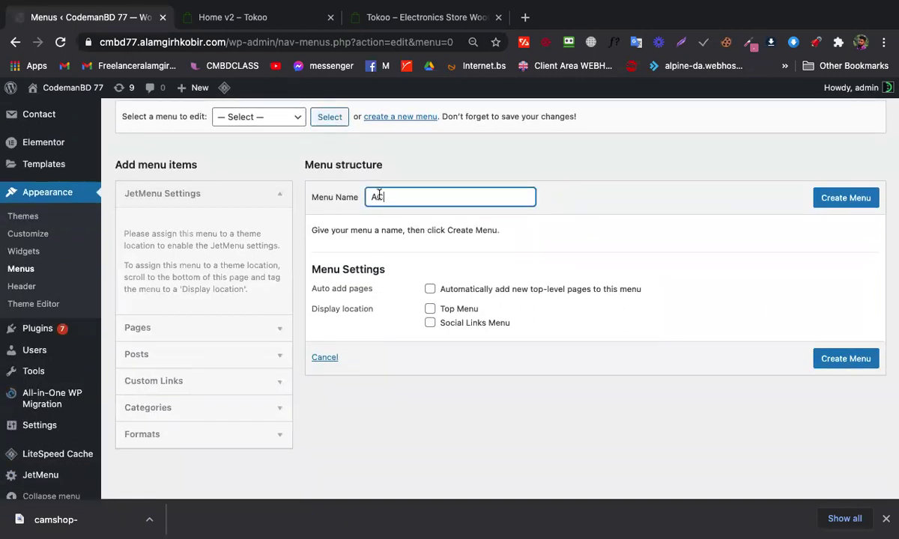
click(850, 201)
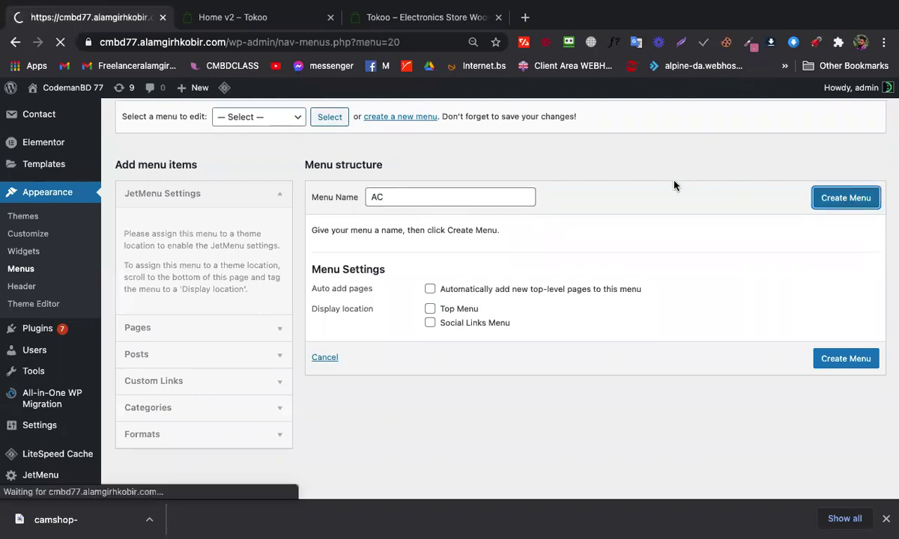
Open the custom link form for adding an item to the AC menu
scroll(474, 283, down, 3)
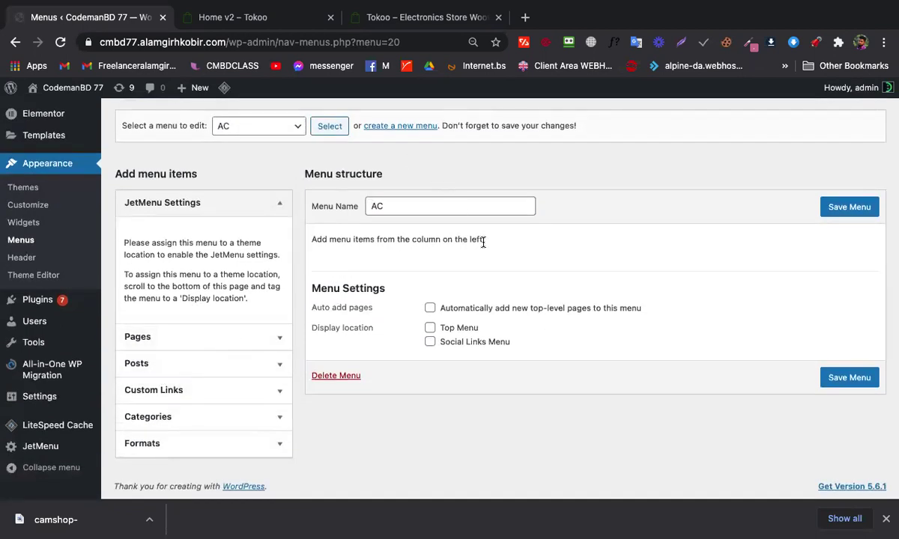
click(187, 417)
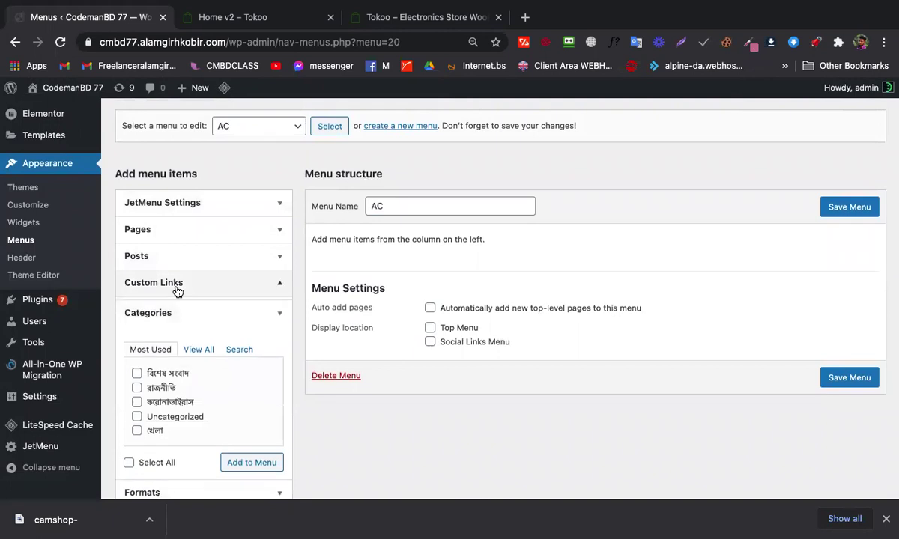
click(177, 287)
click(203, 334)
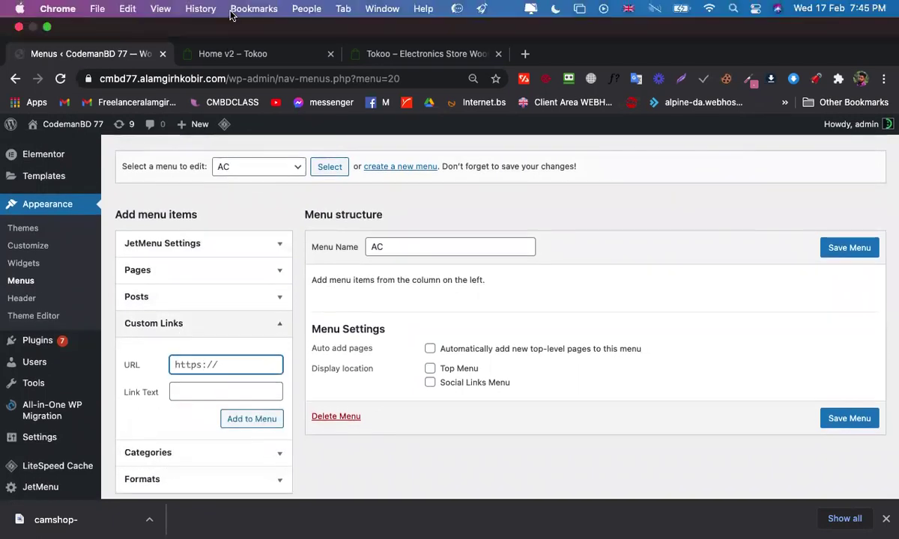
Inspect the markup of the All Categories item in the Tokoo demo header, then close the developer tools
click(234, 54)
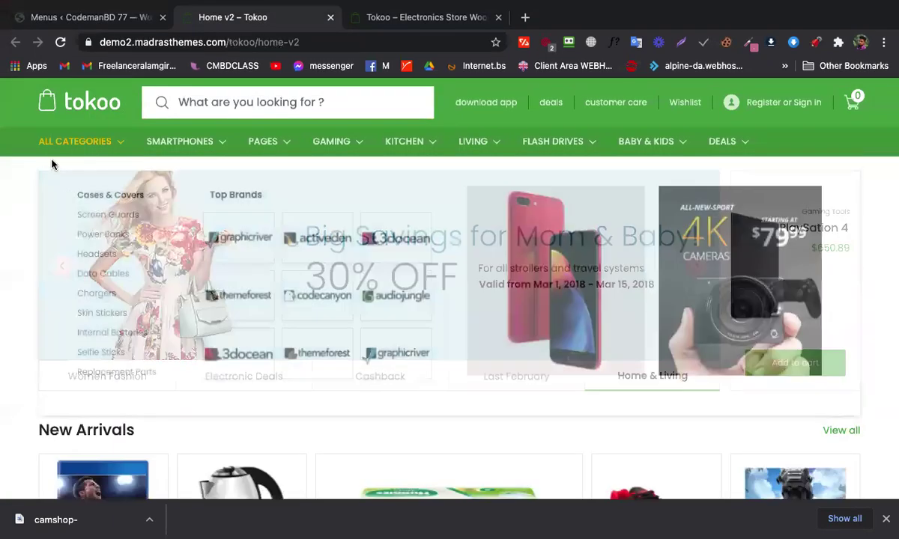
mouse_move(96, 142)
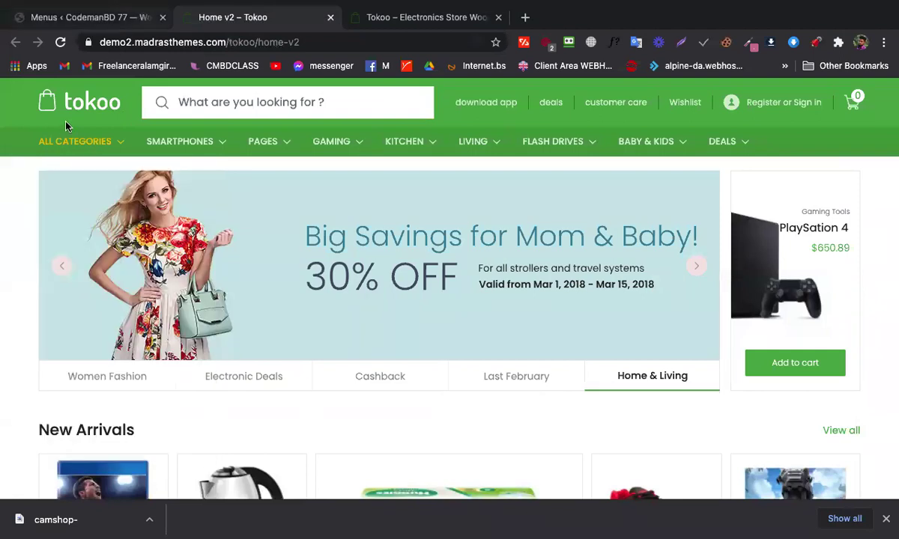
right_click(56, 143)
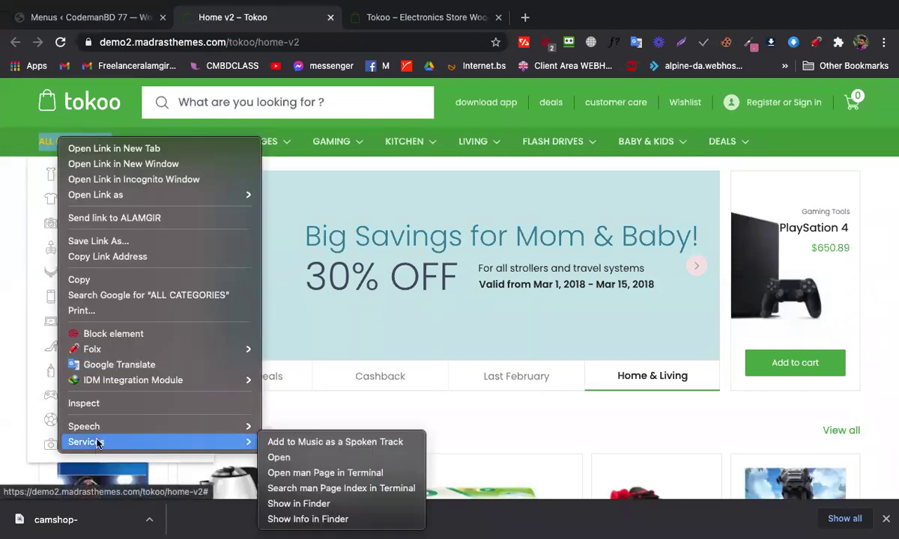
click(84, 403)
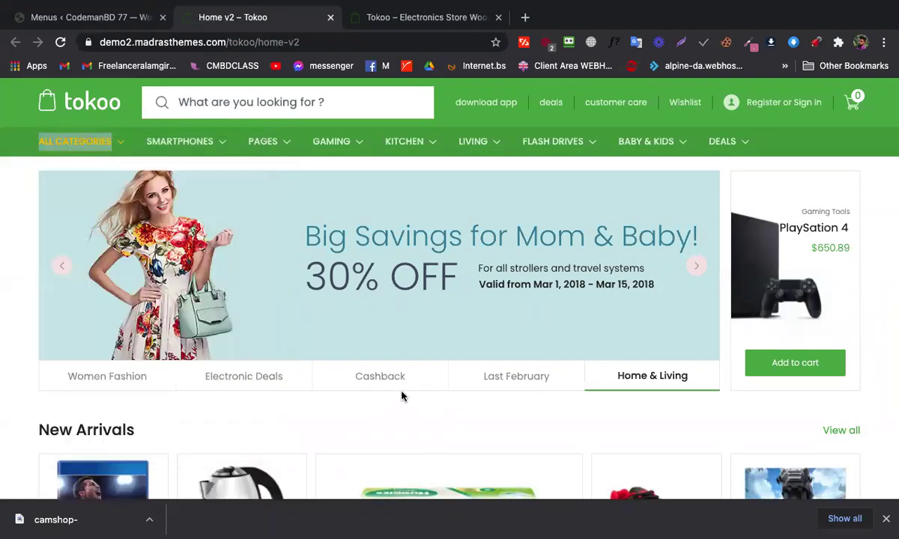
drag(332, 442, 326, 320)
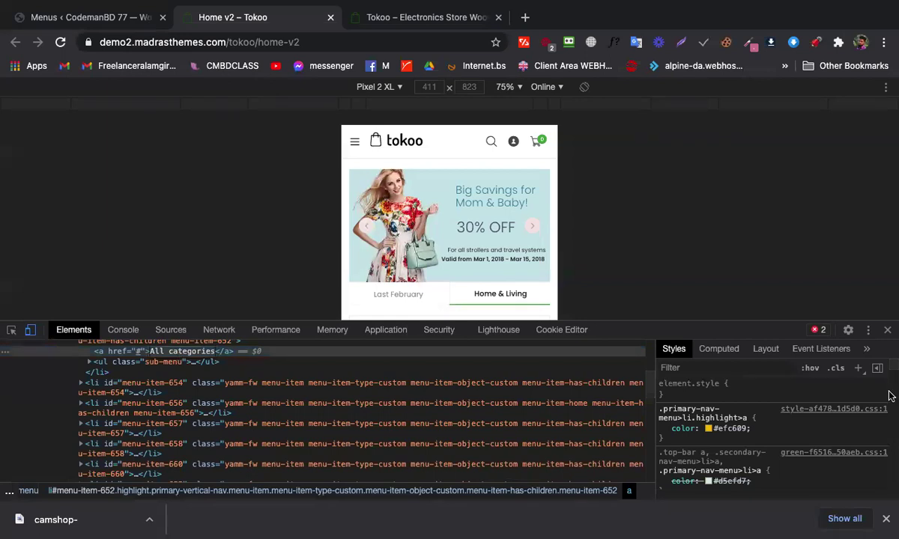
click(888, 331)
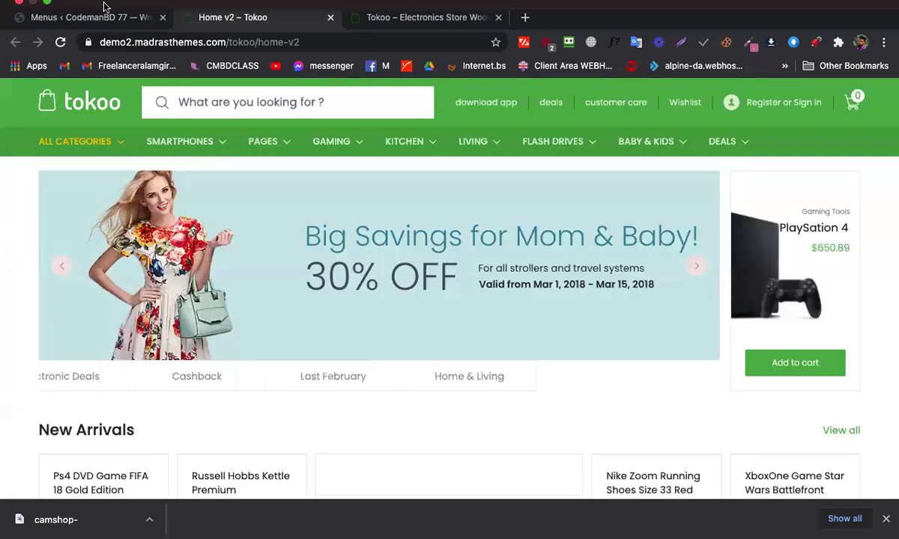
Add a custom link labelled "All categories" with the URL # to the AC menu and save the menu
click(98, 8)
click(54, 57)
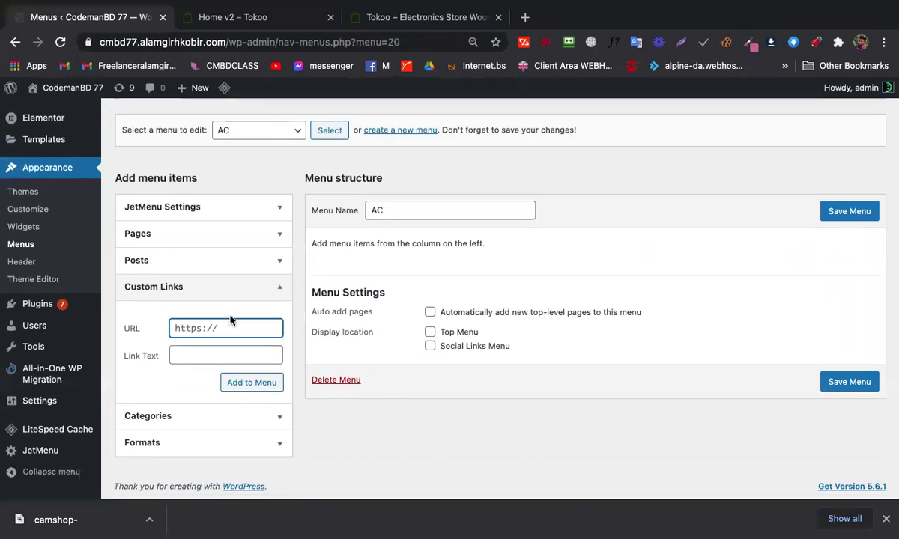
click(203, 352)
text(All categories)
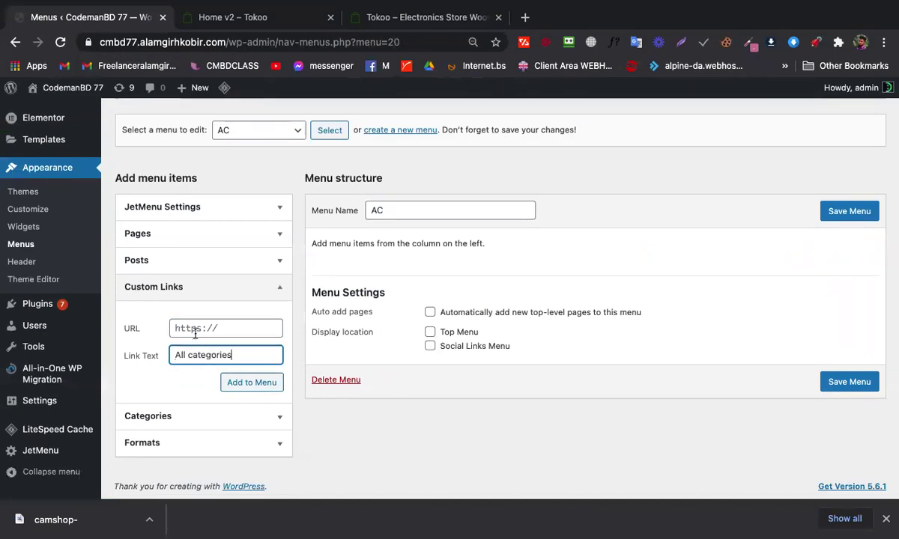
click(196, 329)
text(#)
click(245, 386)
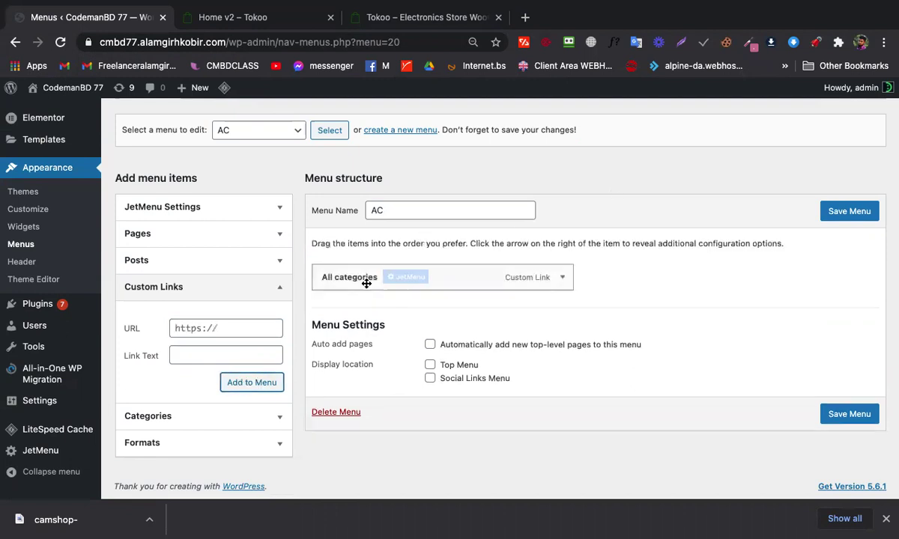
click(857, 209)
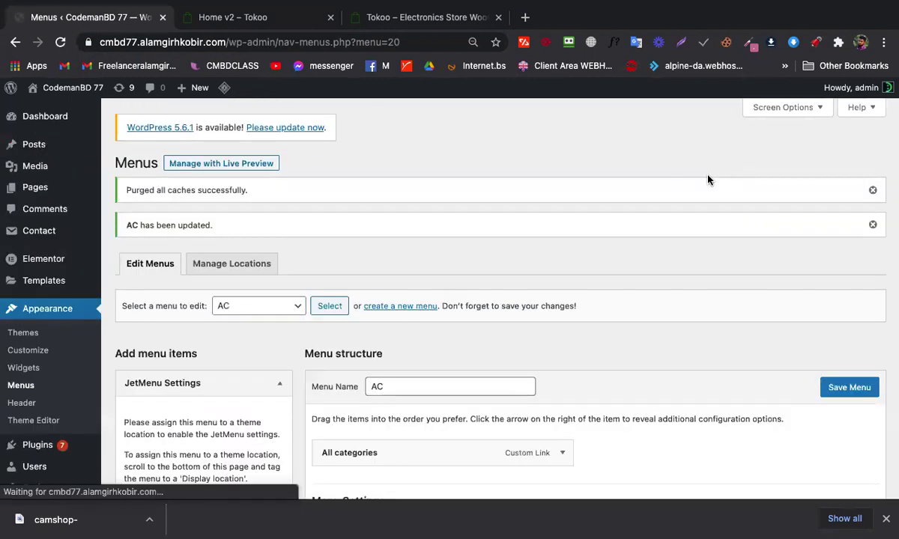
Check the All Categories item in the Tokoo demo header and return to the WordPress Menus page
click(231, 17)
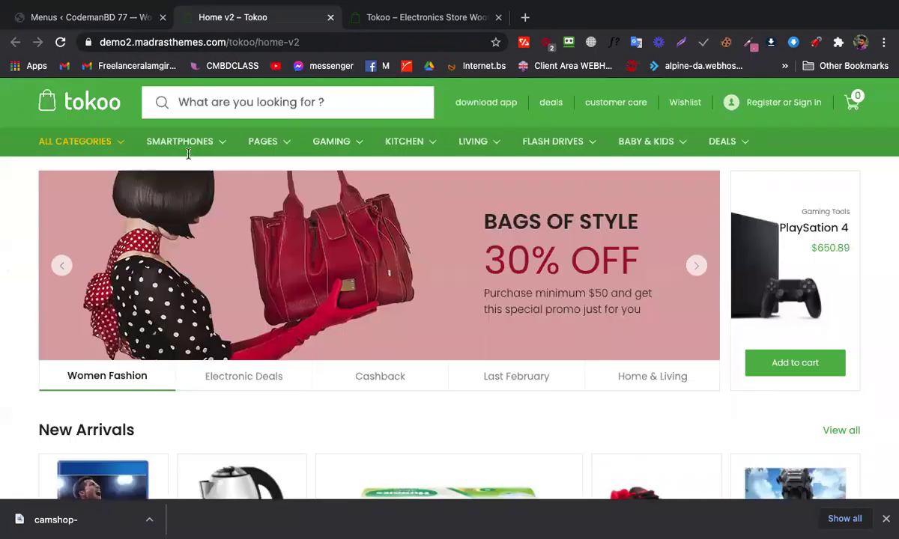
mouse_move(94, 148)
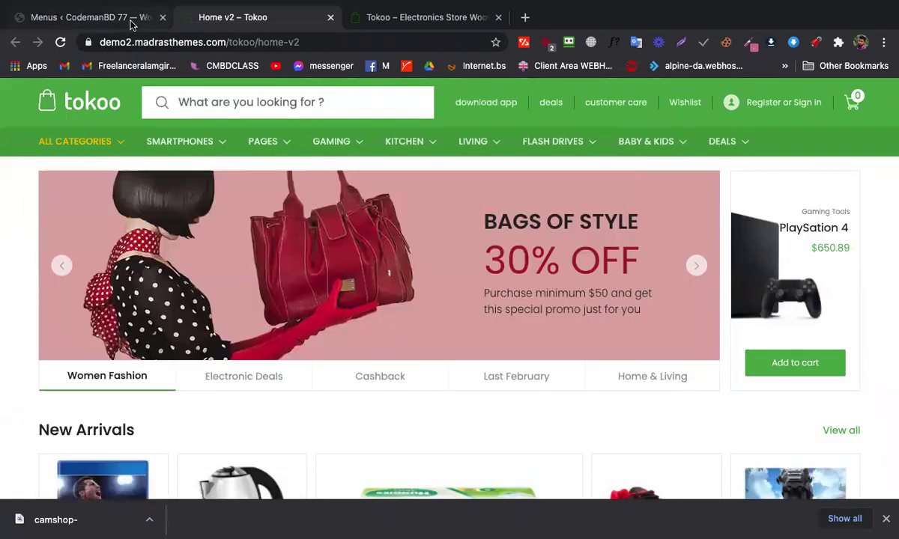
click(132, 18)
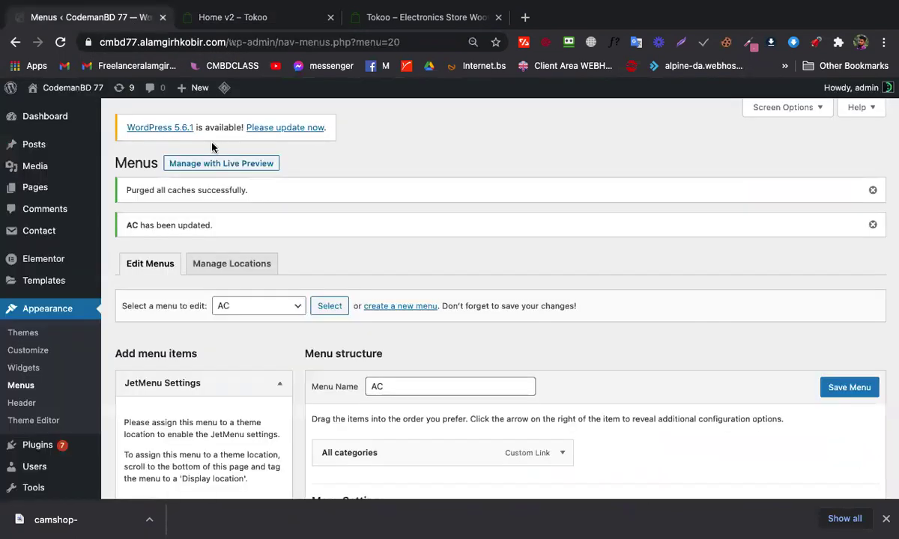
Create another WordPress menu named AC2
scroll(368, 233, down, 1)
click(381, 240)
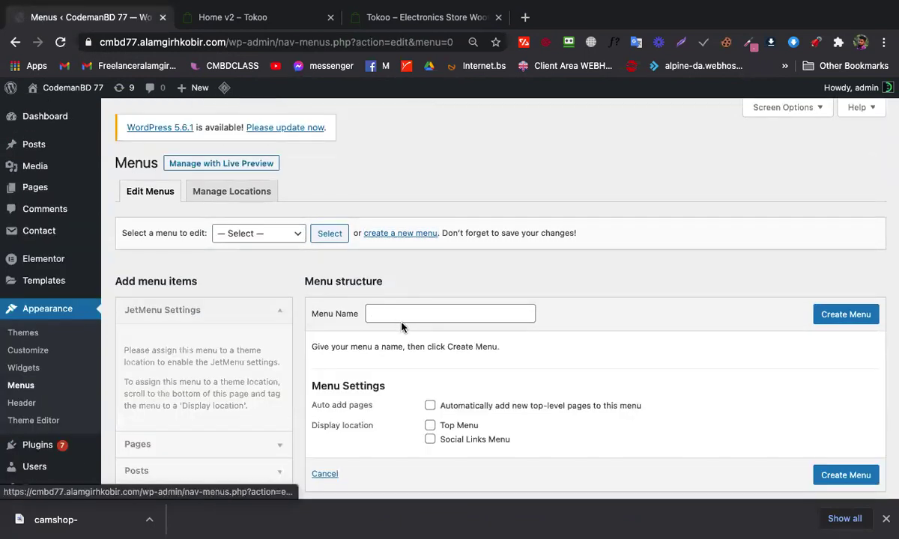
click(397, 315)
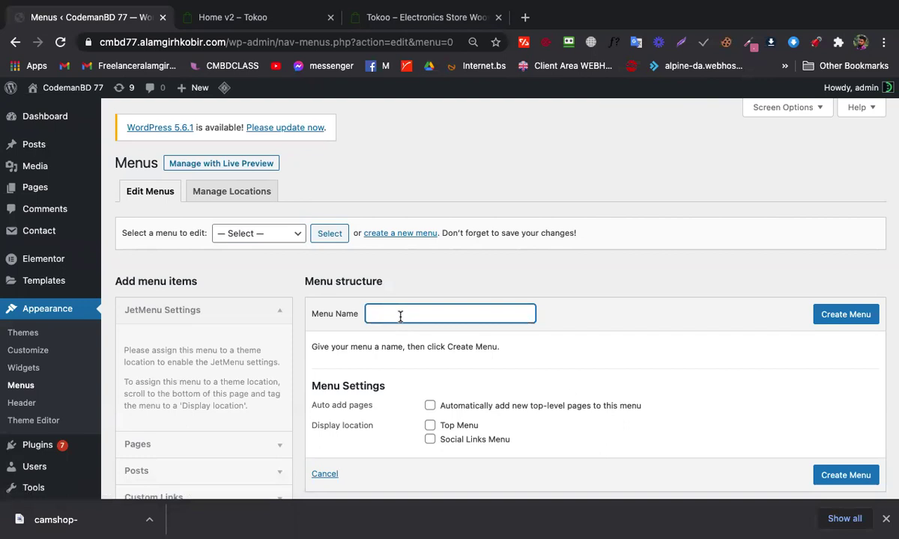
key(BackSpace)
key(Return)
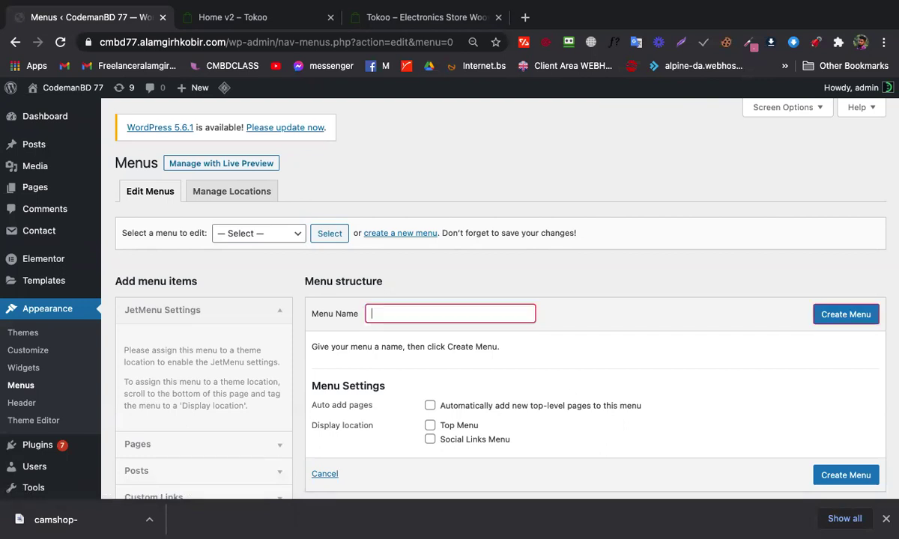
text(AC2)
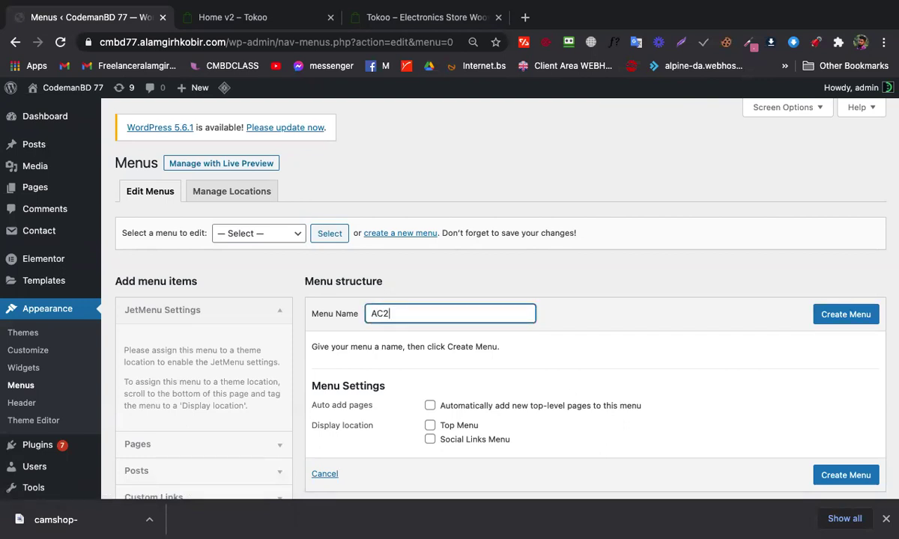
click(566, 289)
scroll(438, 294, down, 2)
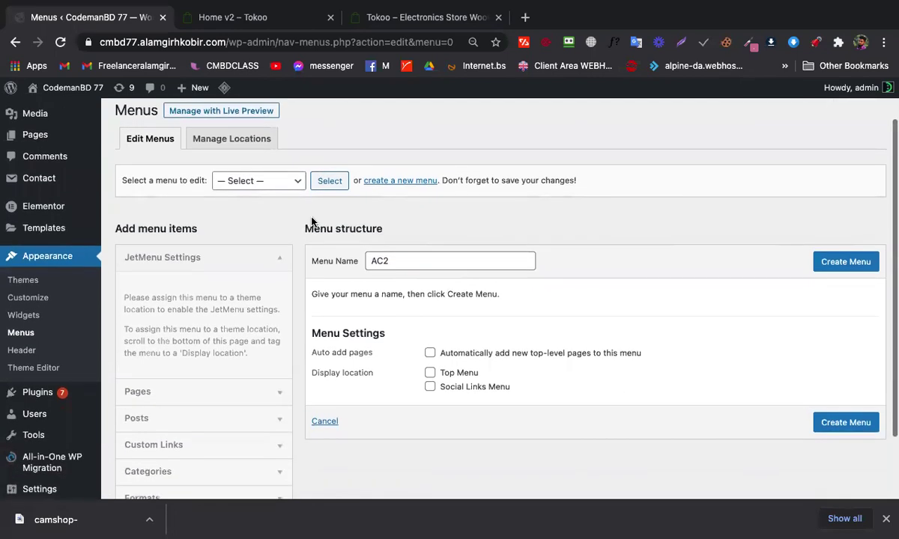
scroll(396, 192, down, 2)
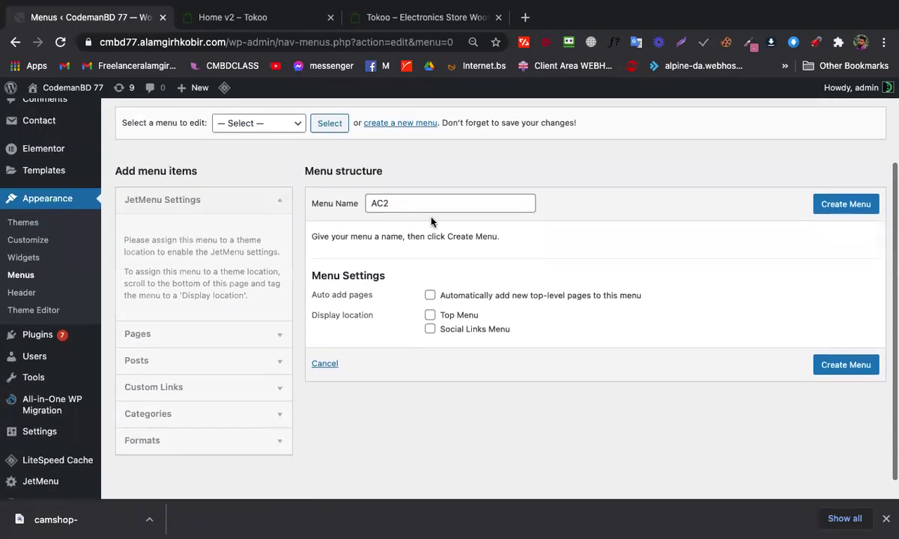
click(845, 208)
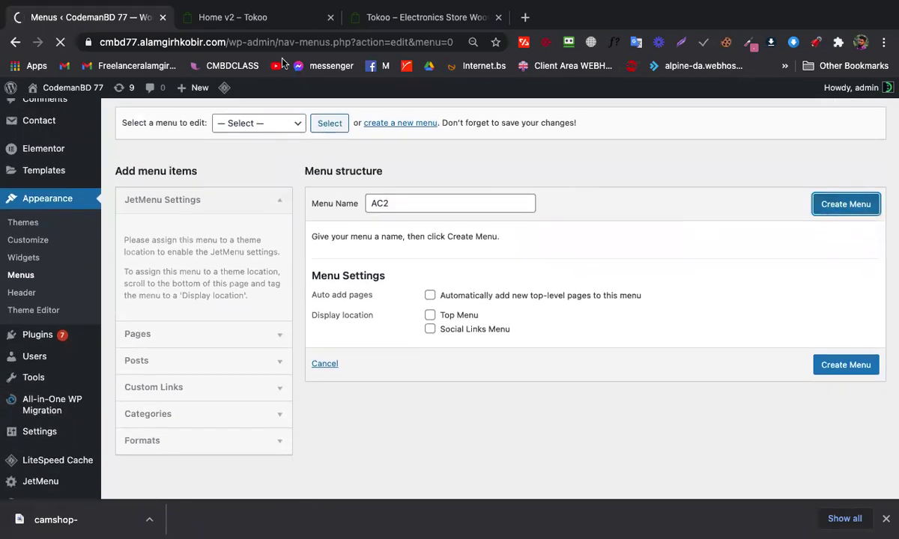
Examine the entries of the All Categories dropdown in the Tokoo demo header and return to the WordPress Menus page
click(232, 17)
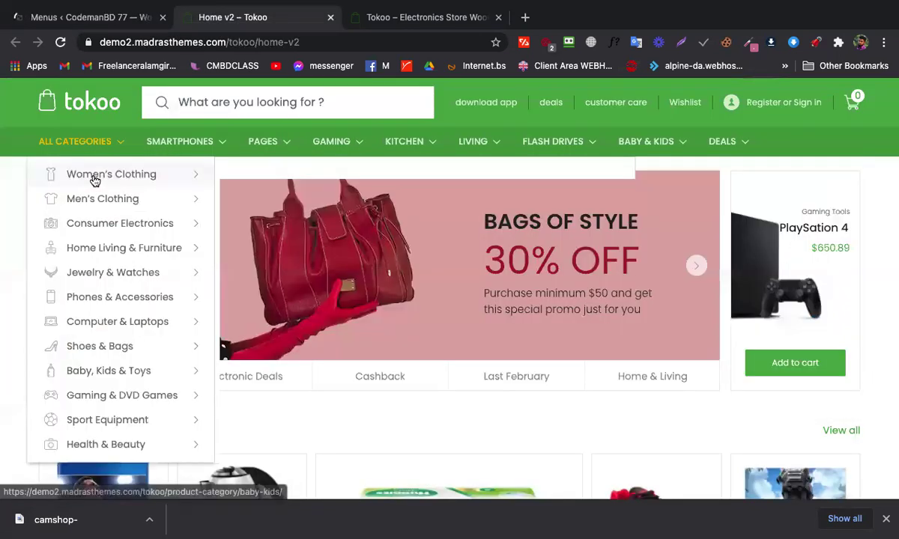
mouse_move(94, 179)
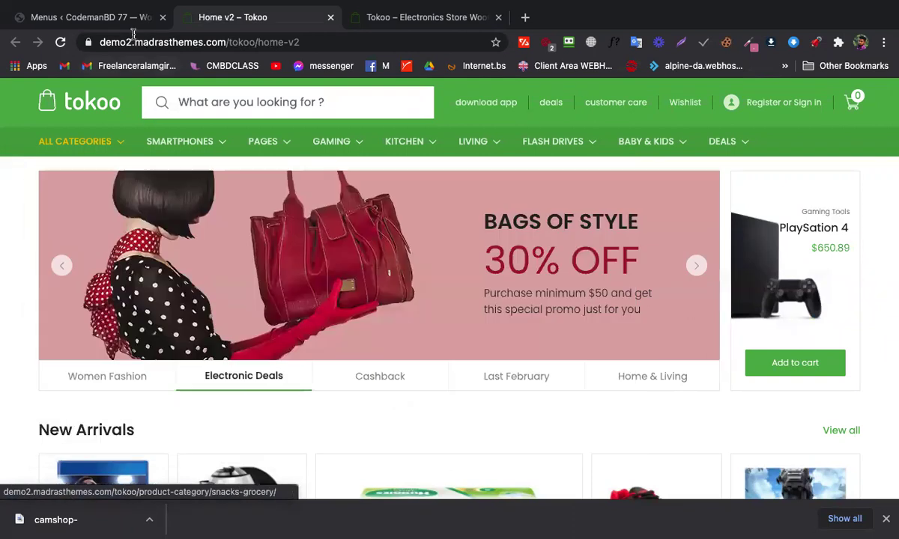
click(114, 18)
scroll(218, 324, down, 3)
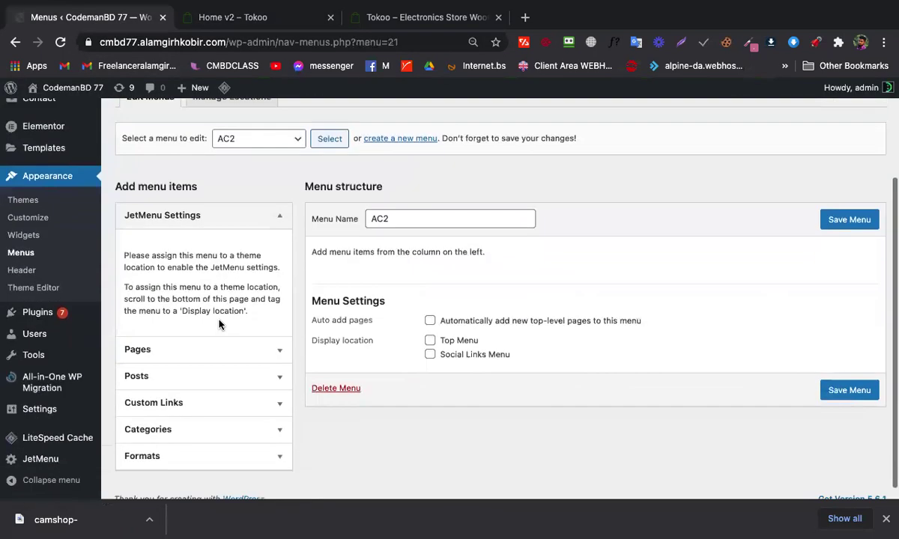
click(188, 394)
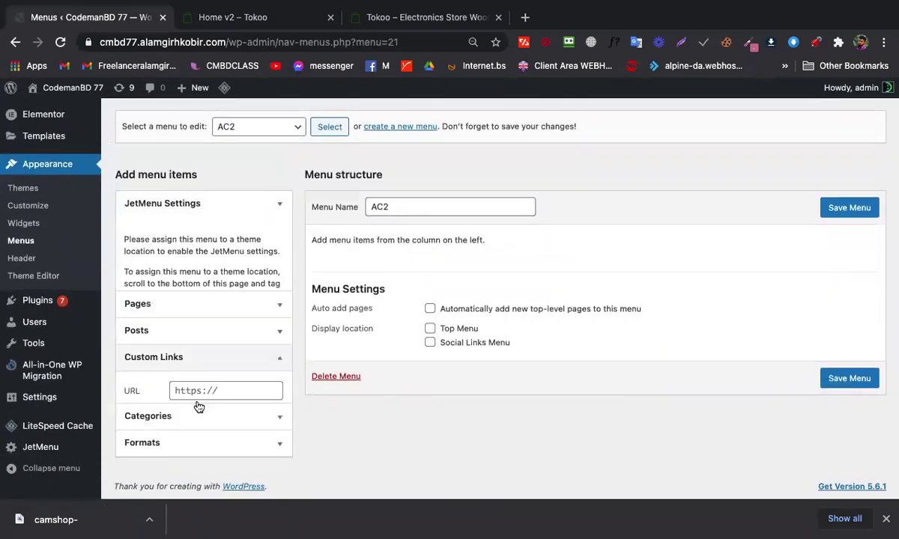
click(196, 357)
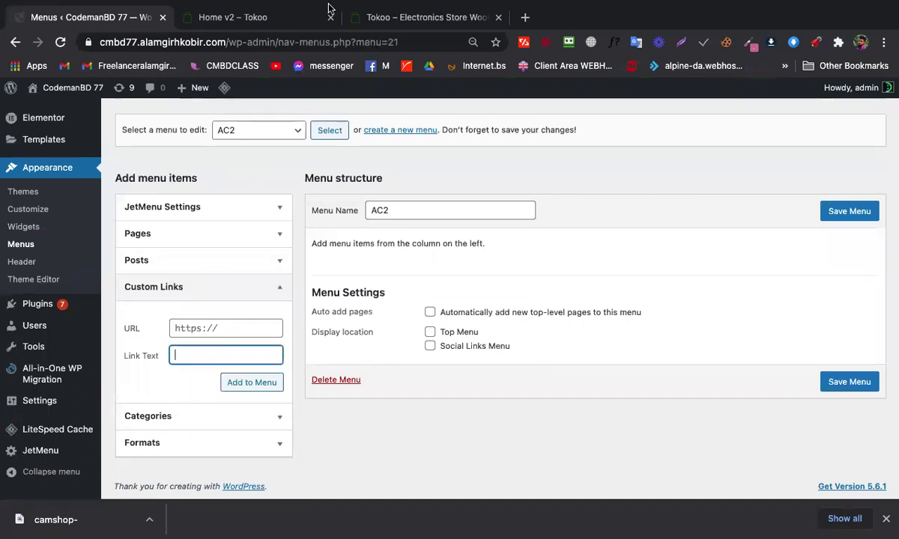
click(247, 16)
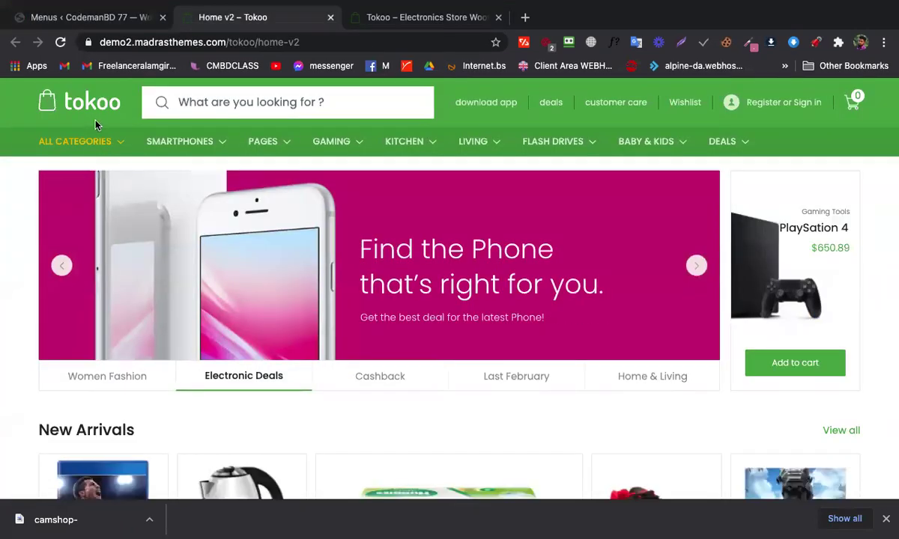
mouse_move(75, 141)
mouse_move(142, 176)
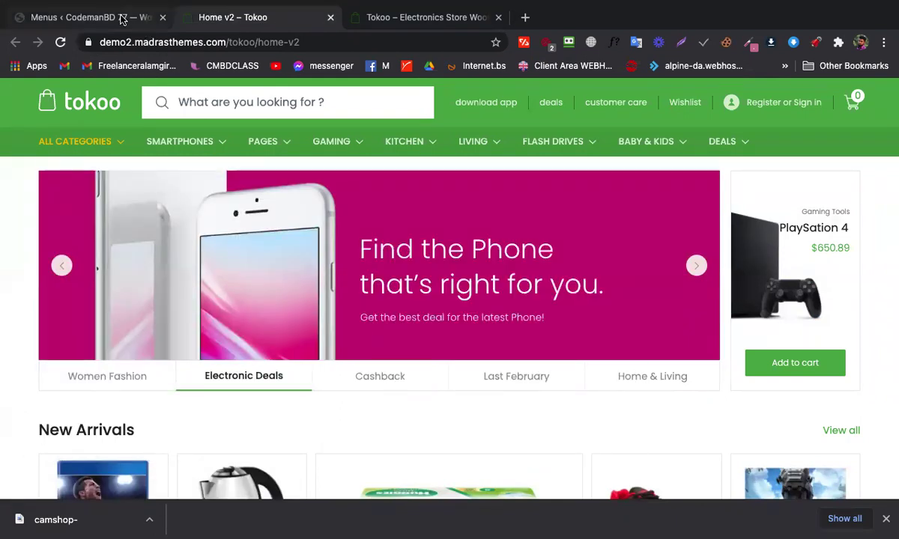
click(122, 19)
Add a custom link labelled "Woman" with the URL # to the AC2 menu
click(154, 418)
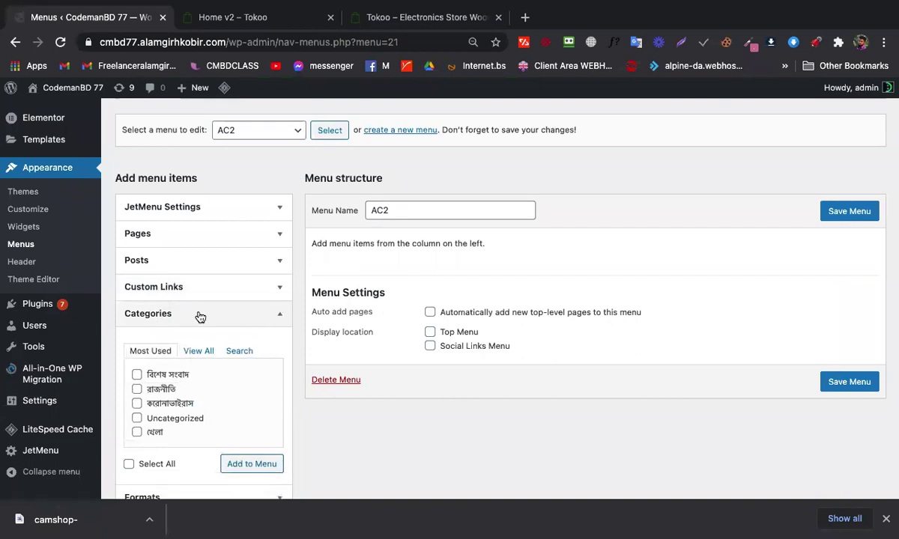
click(179, 287)
click(216, 352)
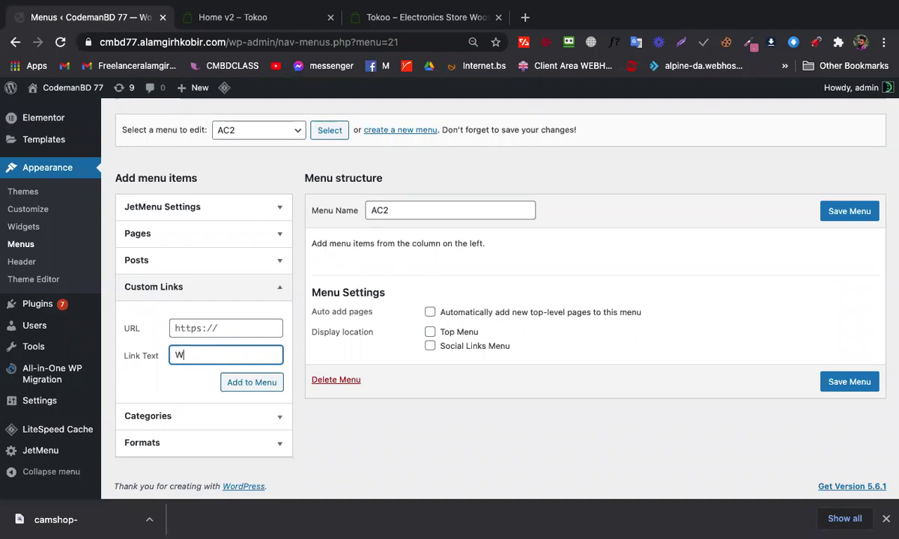
click(231, 326)
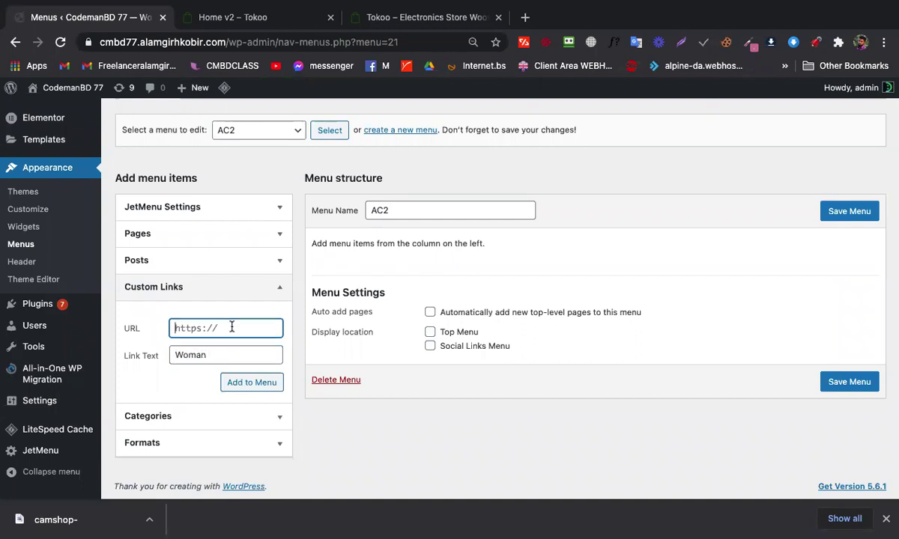
text(#)
click(253, 384)
Add a custom link labelled "Man" with the URL # to the AC2 menu
click(192, 355)
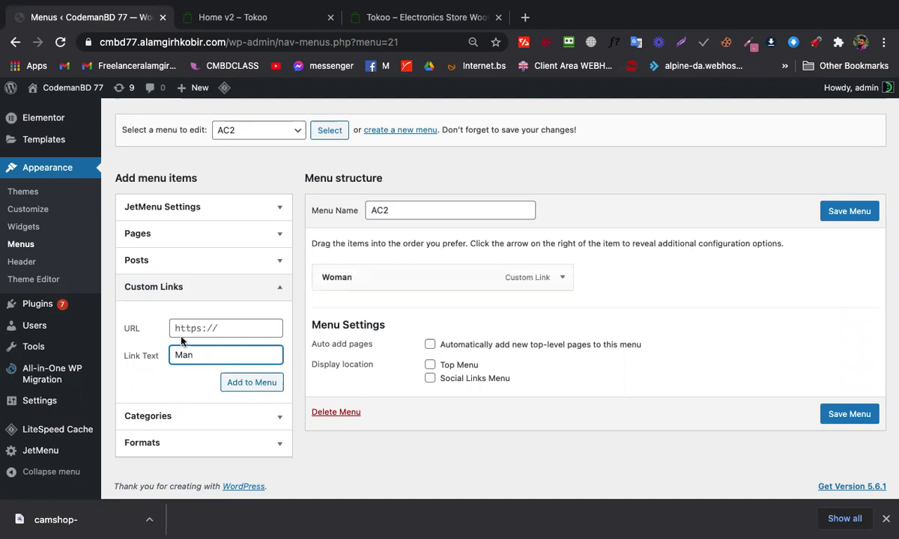
click(199, 328)
text(£)
key(BackSpace)
text(#)
click(243, 382)
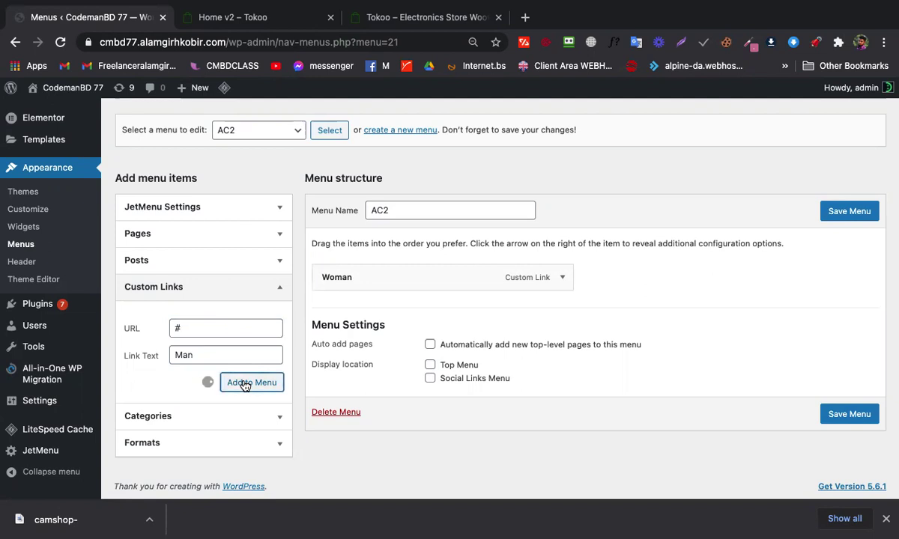
Add a custom link labelled "Phone" with the URL # to the AC2 menu
click(206, 358)
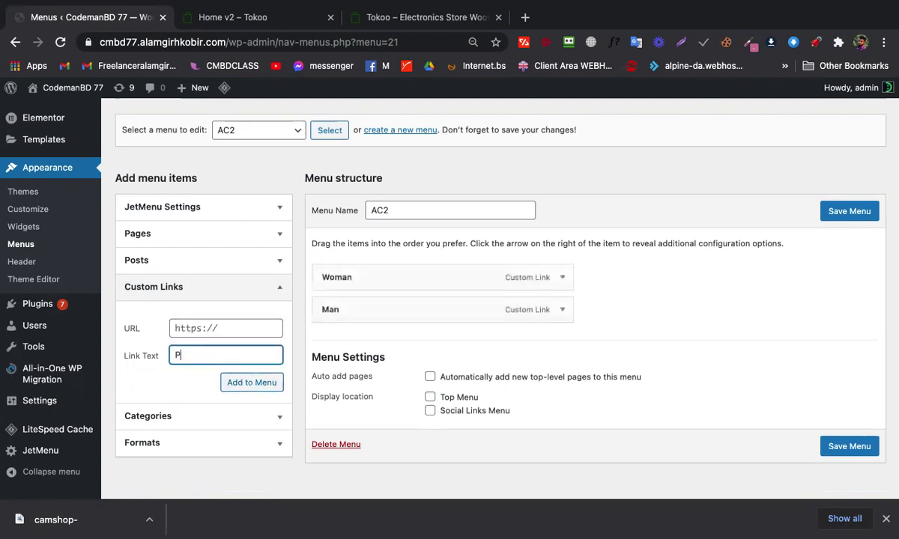
click(201, 327)
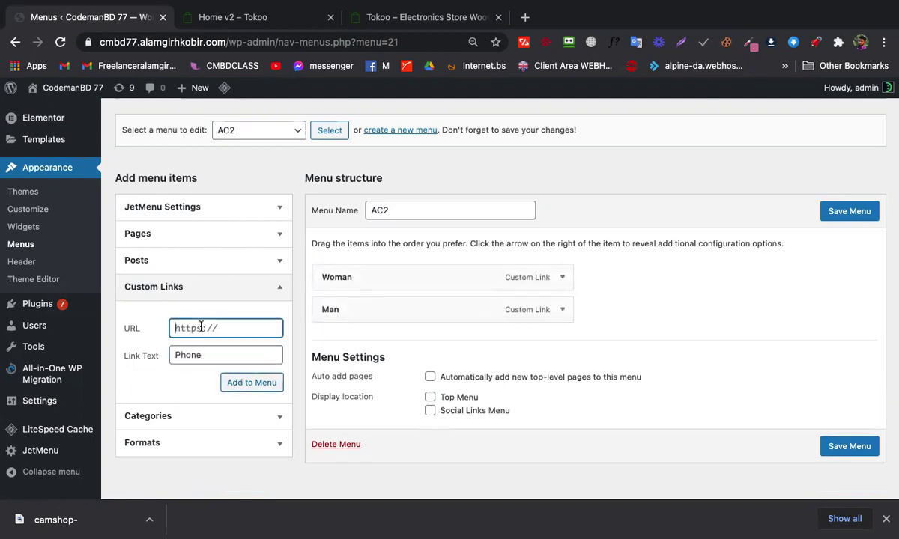
text(#)
click(258, 388)
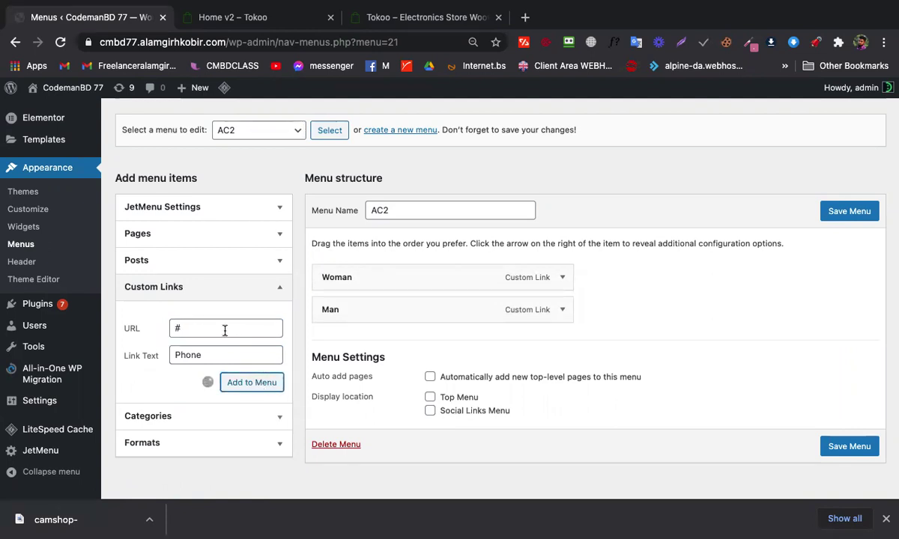
Add a custom link labelled "Box" with the URL # to the AC2 menu and save the menu
click(192, 354)
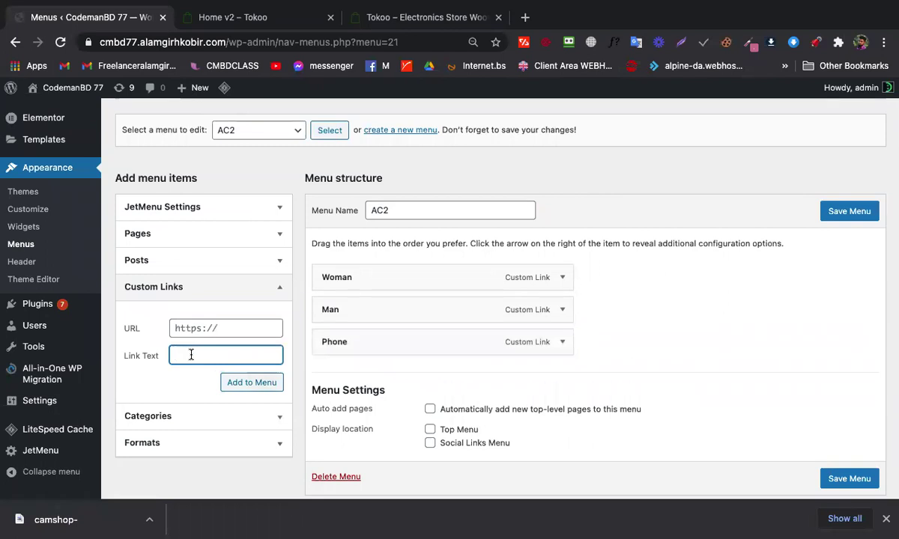
click(188, 328)
text(#)
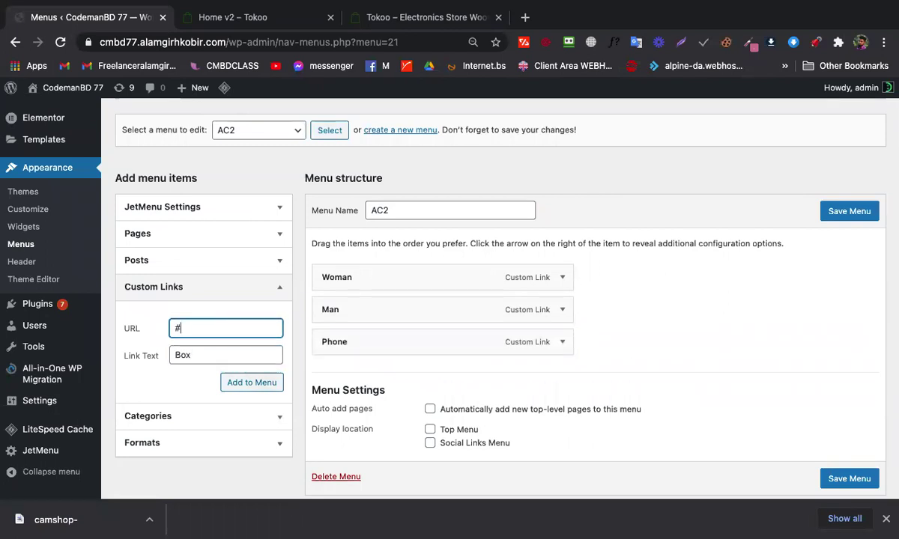
click(255, 384)
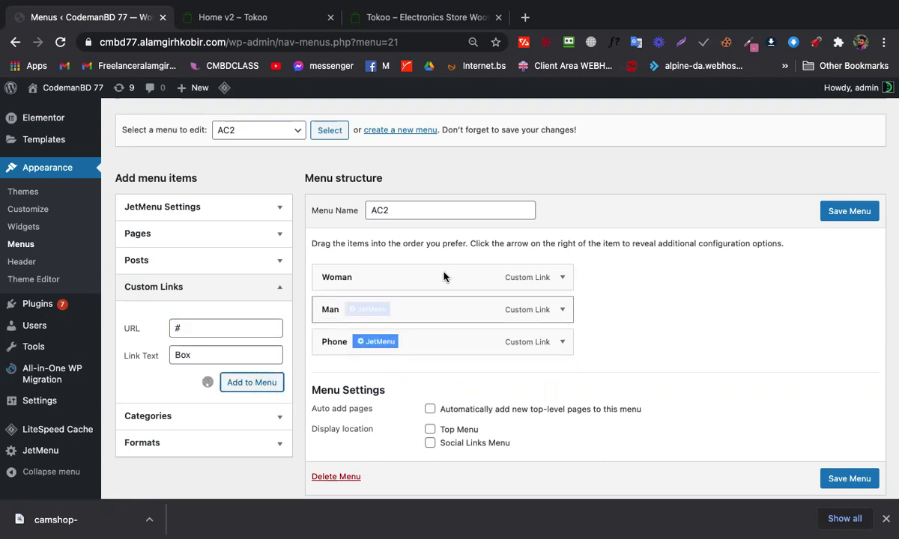
click(841, 213)
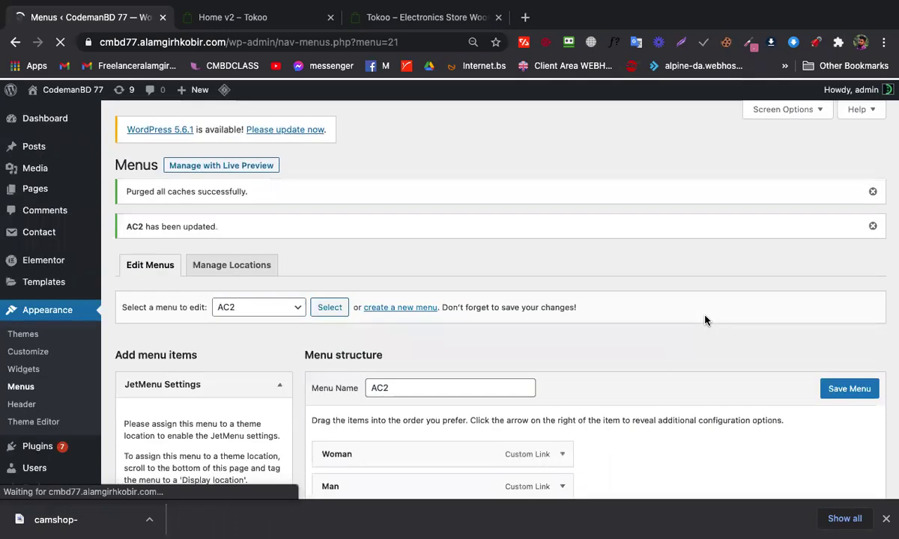
Compare the AC2 items with the All Categories dropdown in the Tokoo demo and return to the WordPress Menus page
scroll(592, 237, down, 3)
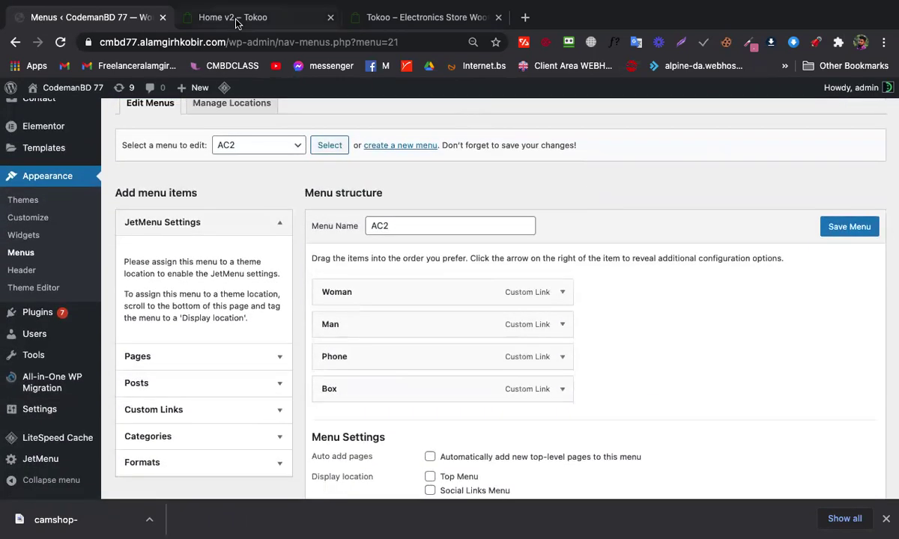
click(228, 19)
mouse_move(90, 141)
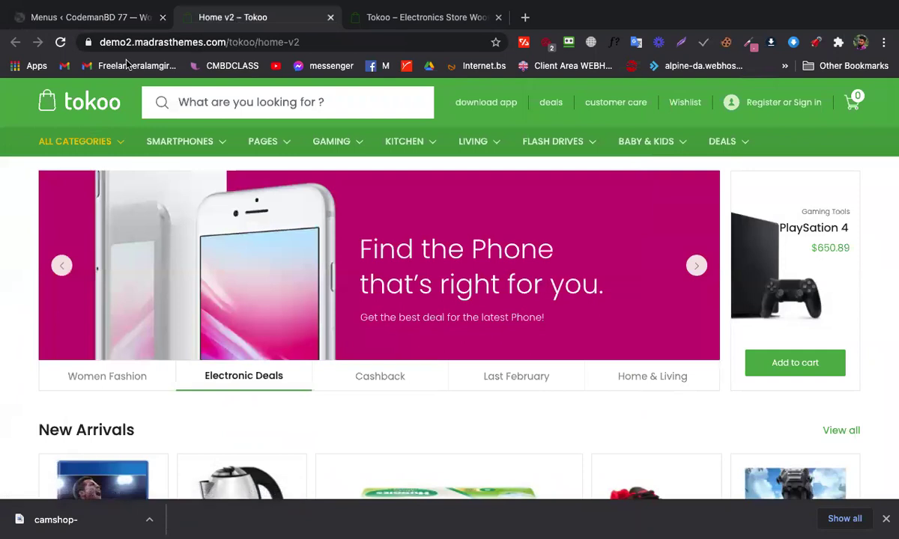
click(114, 18)
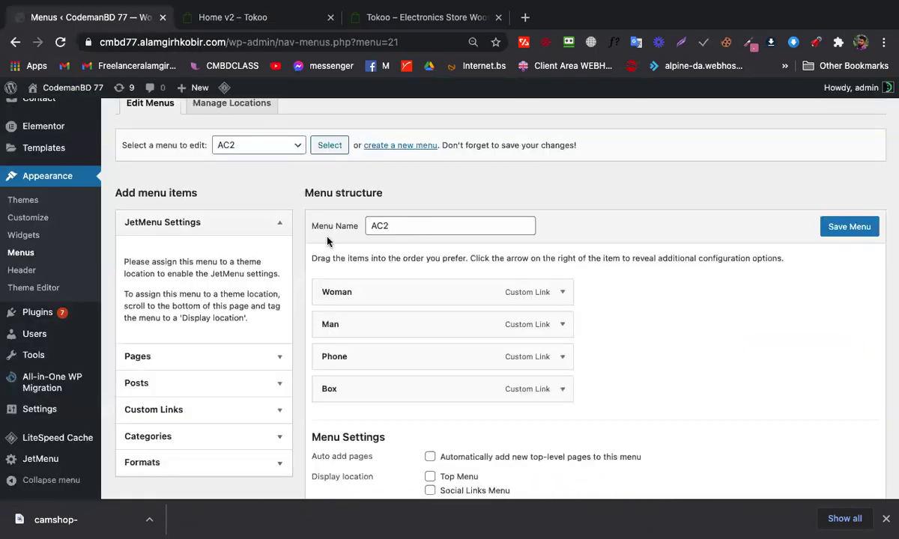
Load the existing ALL CATEGORIES menu for editing and review its items
scroll(306, 221, down, 1)
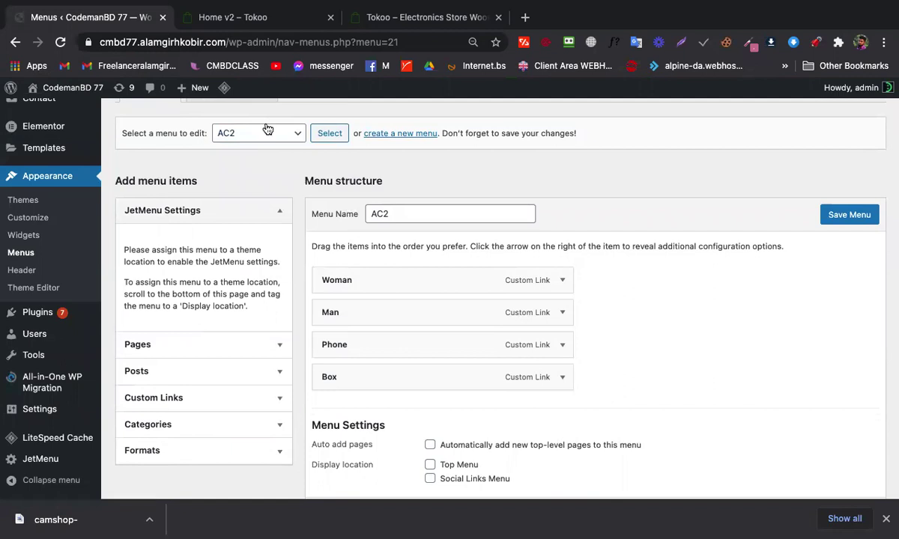
click(262, 133)
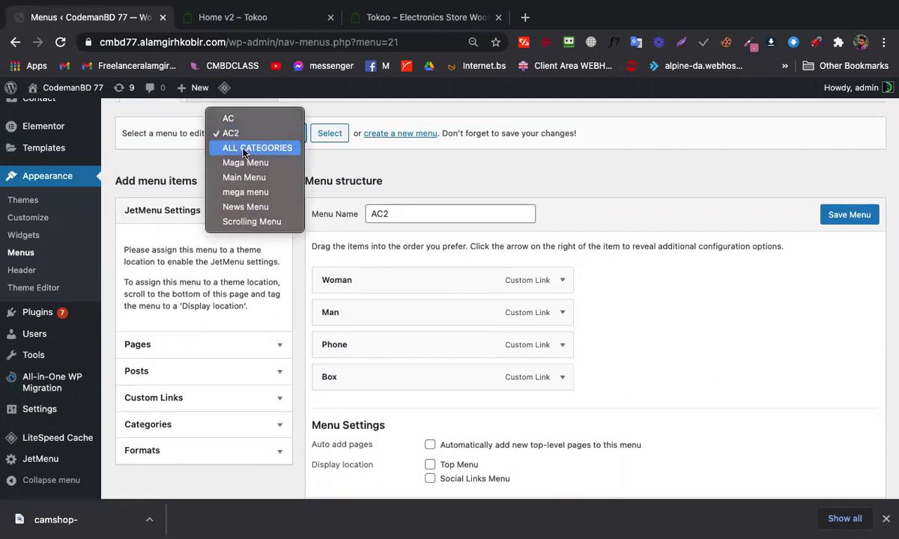
click(245, 150)
click(330, 133)
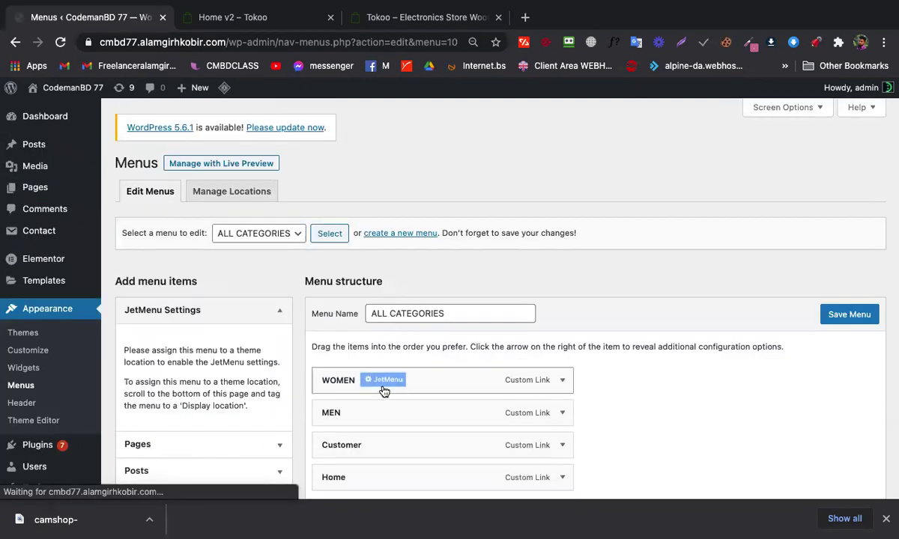
scroll(300, 247, down, 1)
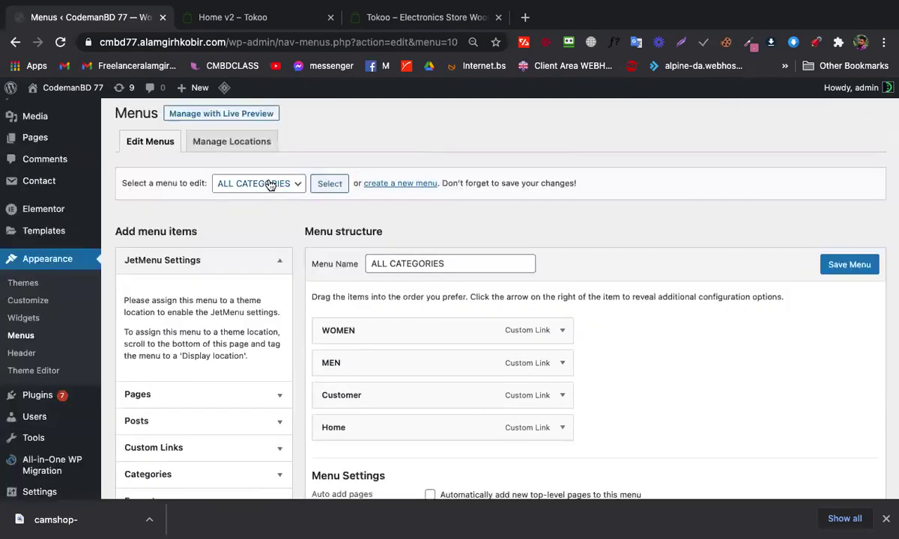
Load the AC menu for editing and bring up its menu structure
click(263, 183)
click(228, 153)
click(330, 183)
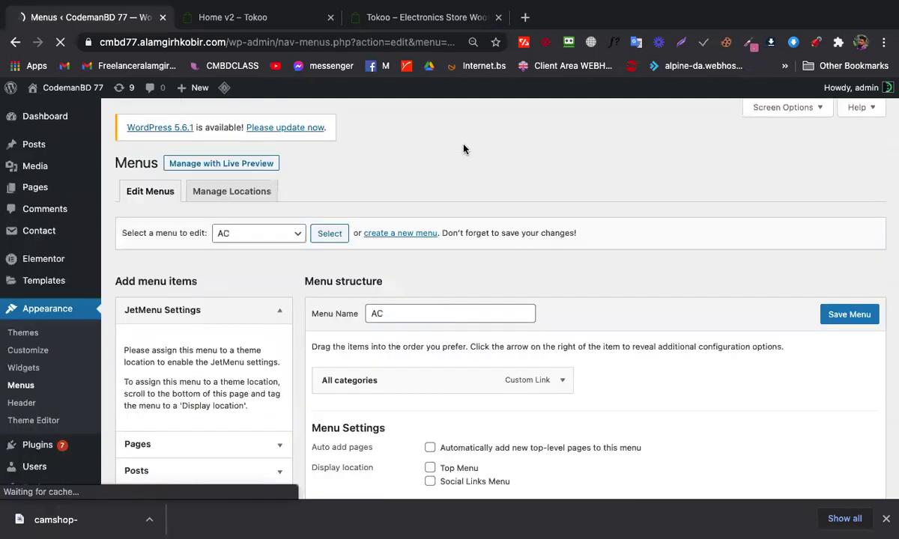
scroll(529, 215, down, 2)
scroll(465, 214, down, 1)
Enable the mega submenu for the All categories item in JetMenu and open its mega menu content in Elementor
mouse_move(381, 257)
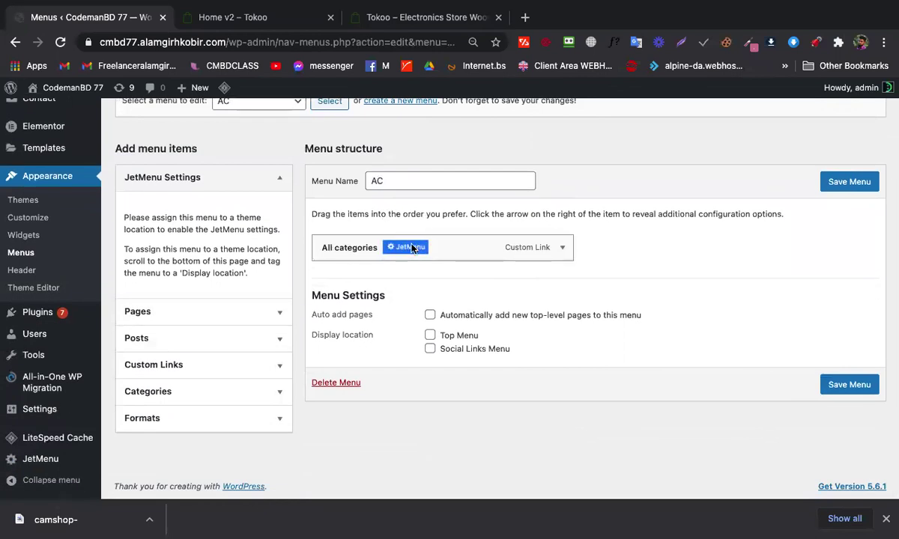
click(412, 248)
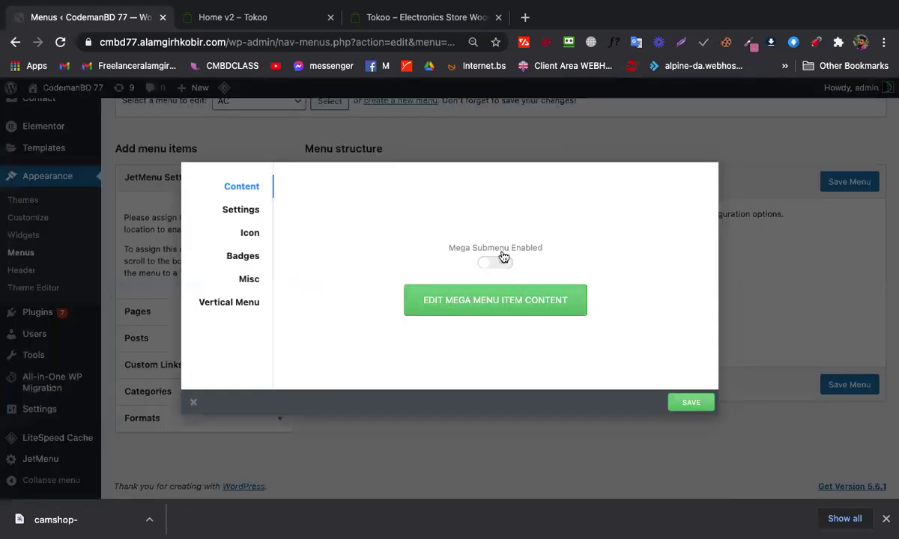
click(501, 262)
click(512, 300)
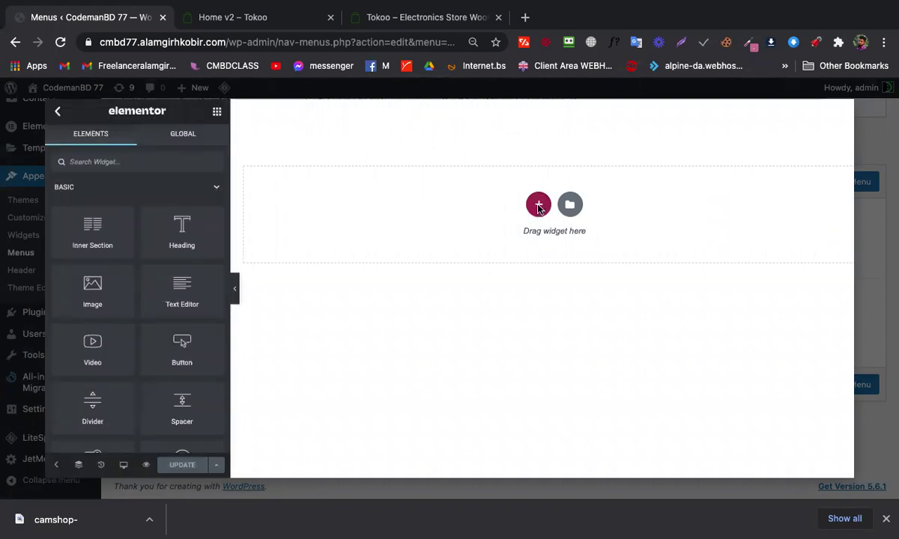
Add a single-column section containing a Vertical Mega Menu widget and assign the AC2 menu to it
click(538, 206)
click(383, 235)
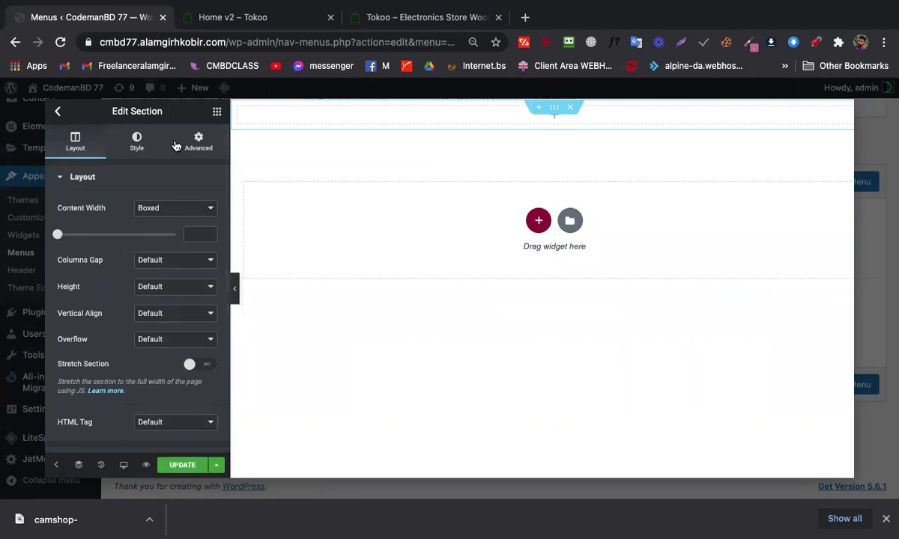
click(216, 112)
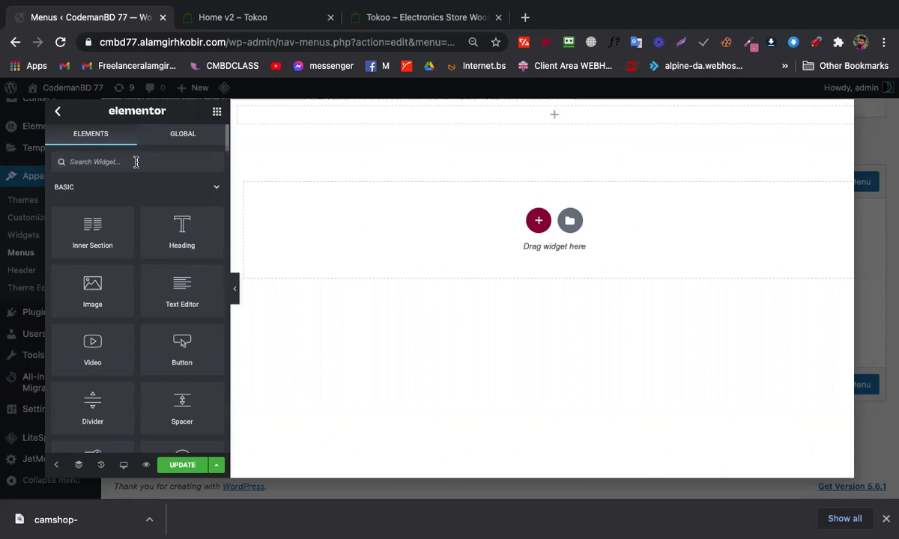
text(mega)
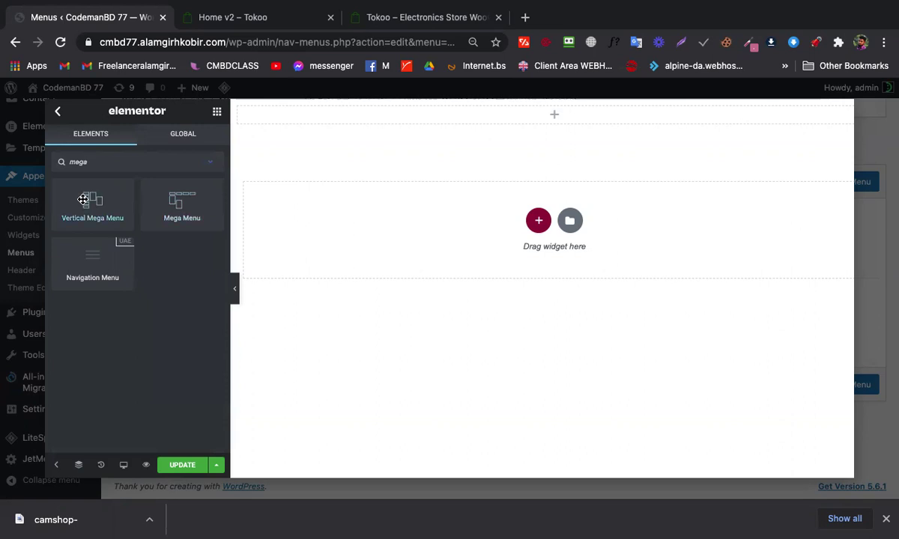
drag(302, 137, 405, 114)
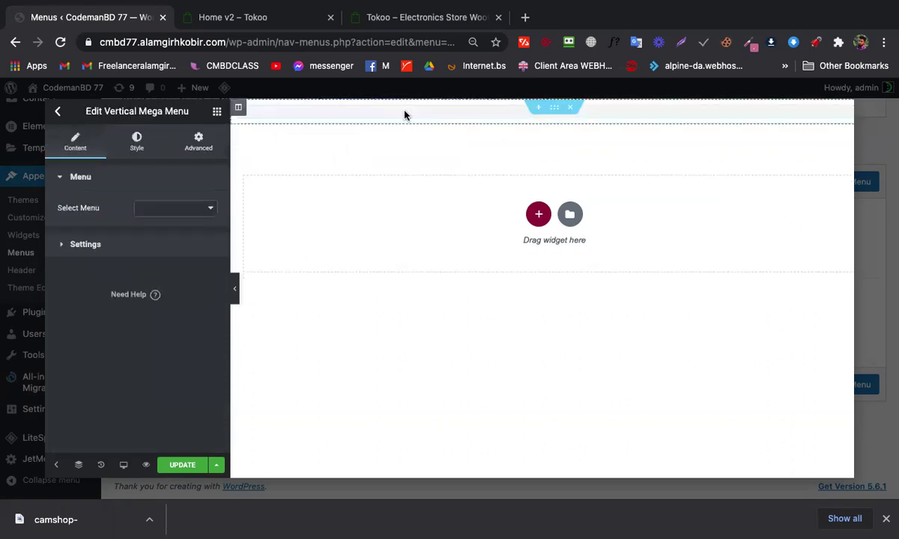
click(181, 209)
click(157, 303)
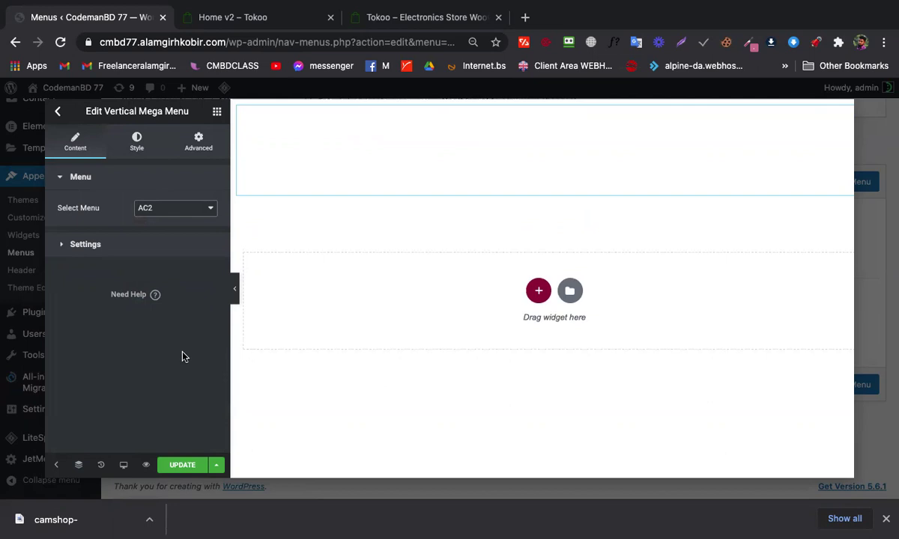
Search the widgets for "mega" and check the menu assigned to the Vertical Mega Menu widget
click(218, 114)
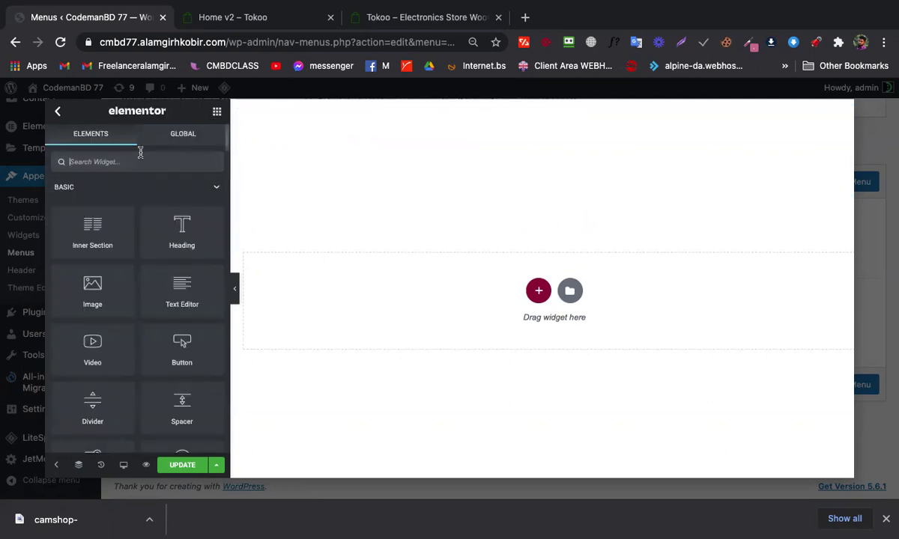
text(mega)
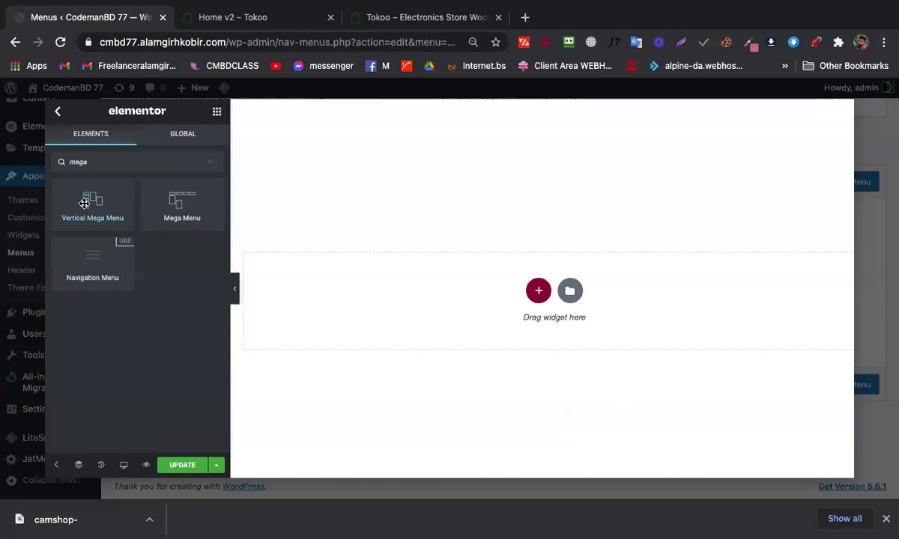
drag(84, 199, 335, 120)
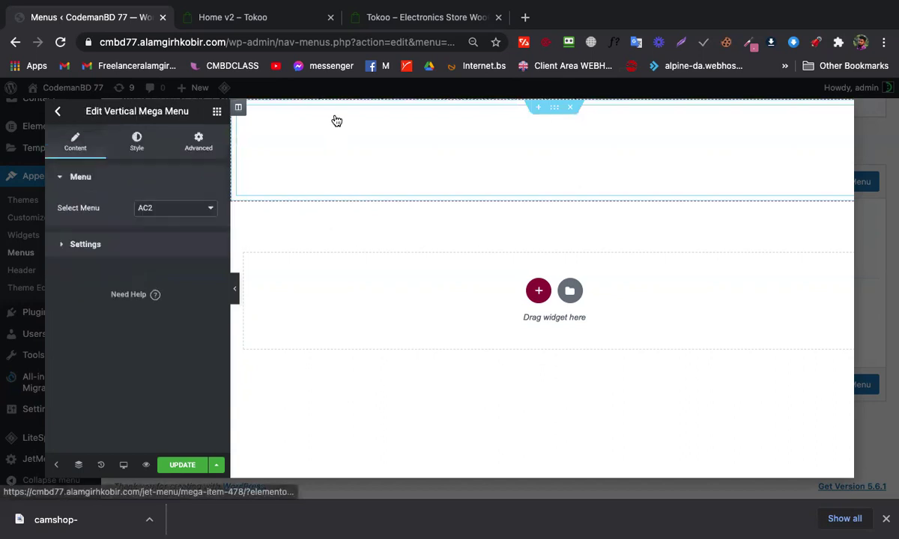
click(169, 207)
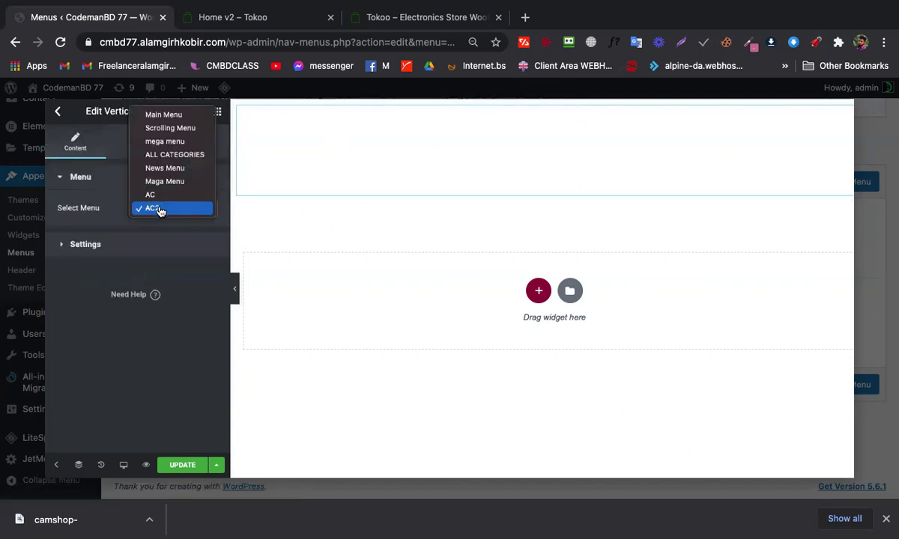
click(281, 138)
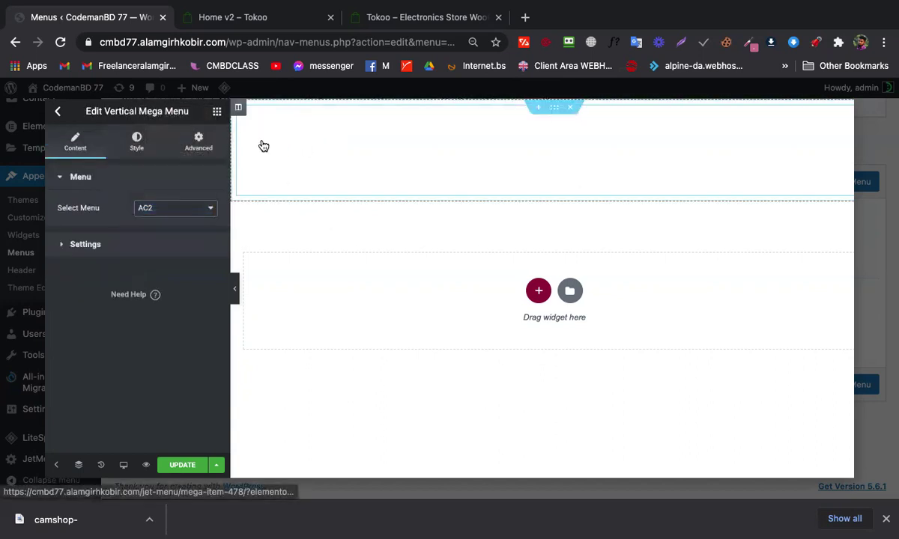
Save the All categories mega menu content and return to the AC menu's structure
click(182, 465)
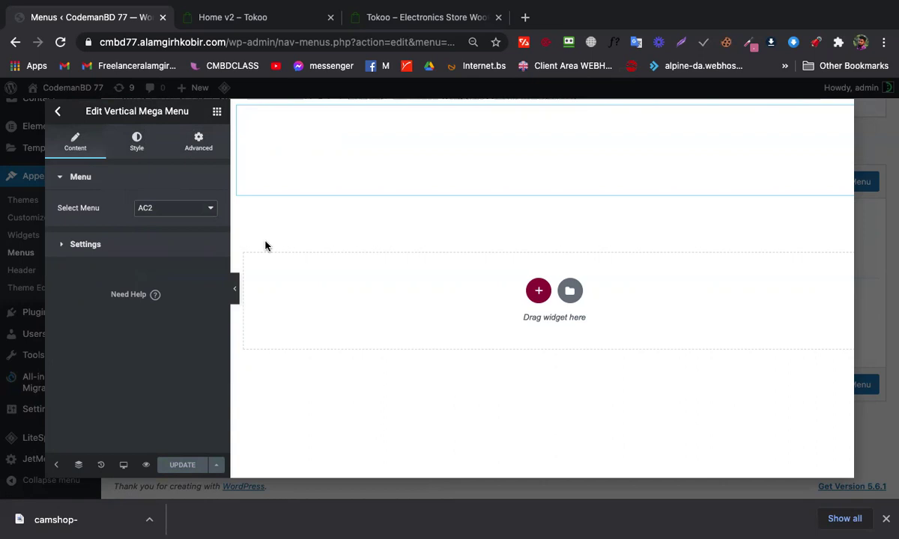
click(60, 114)
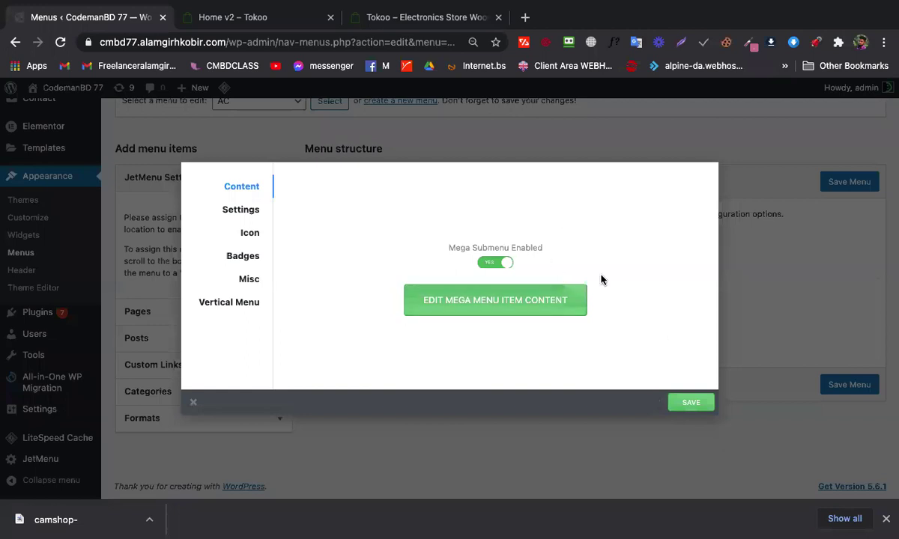
click(739, 273)
scroll(505, 296, up, 1)
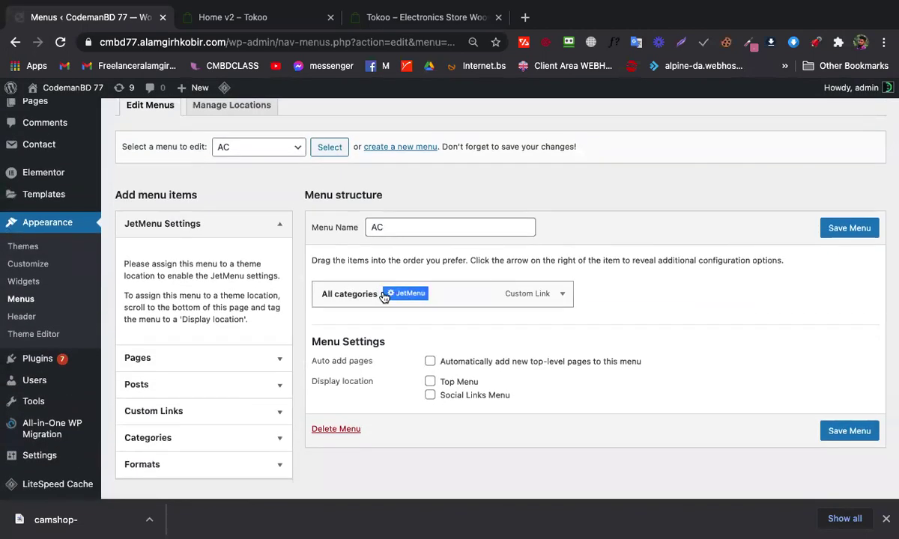
scroll(378, 294, down, 1)
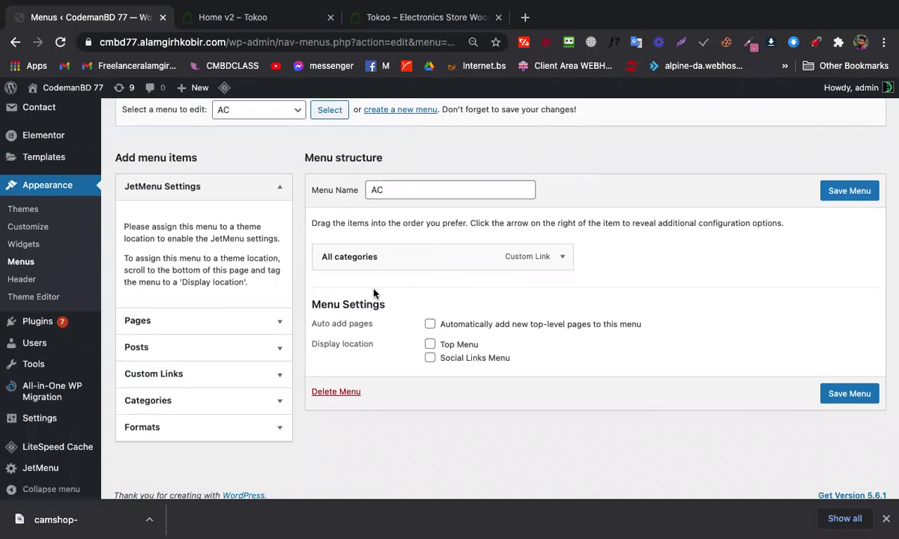
scroll(374, 293, down, 1)
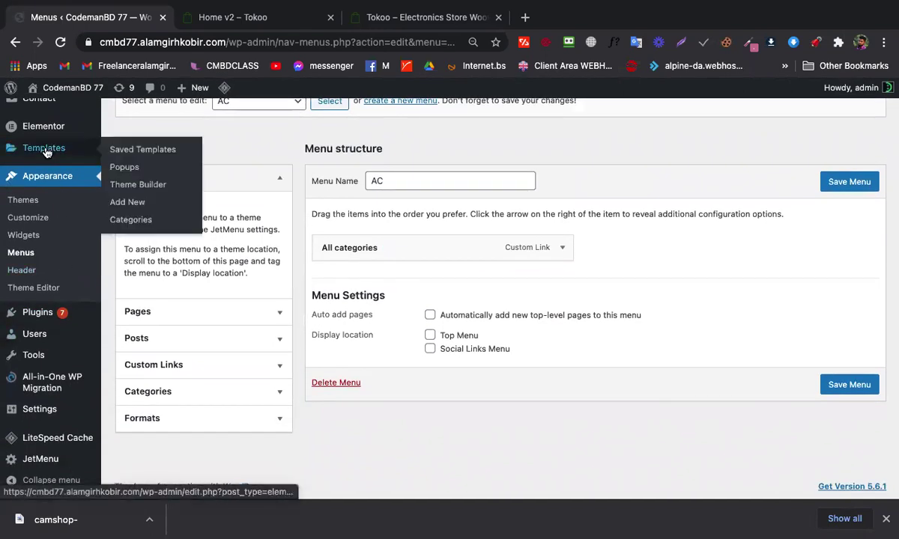
Find the Mega header template among the Theme Builder headers and open it in Elementor
click(45, 149)
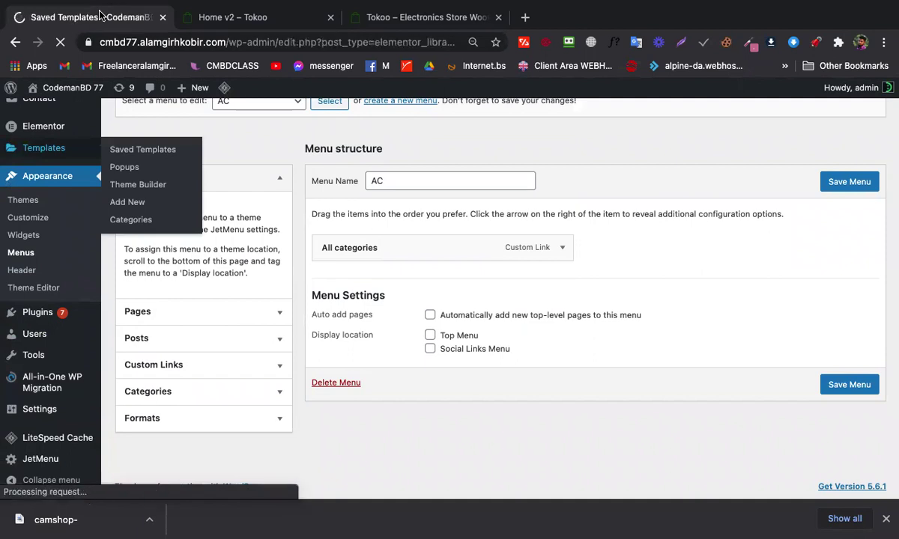
scroll(354, 257, down, 1)
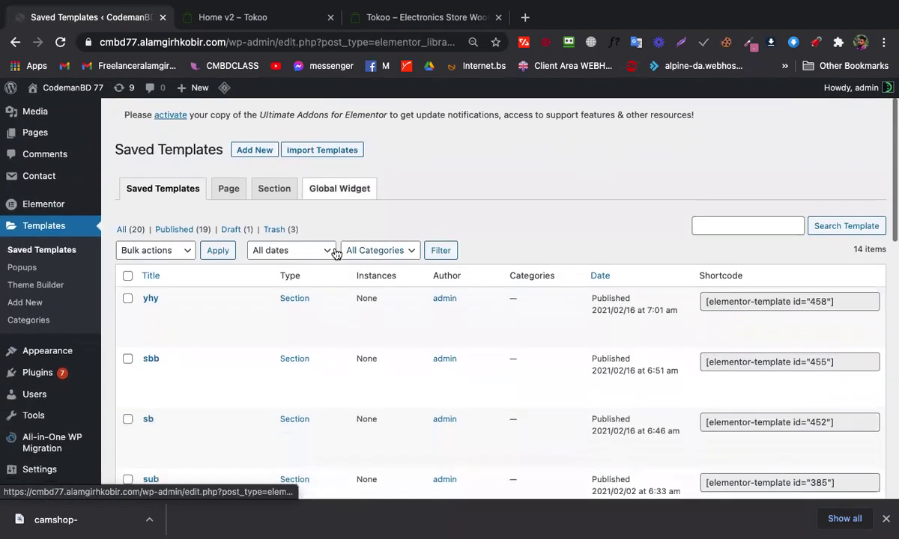
click(56, 283)
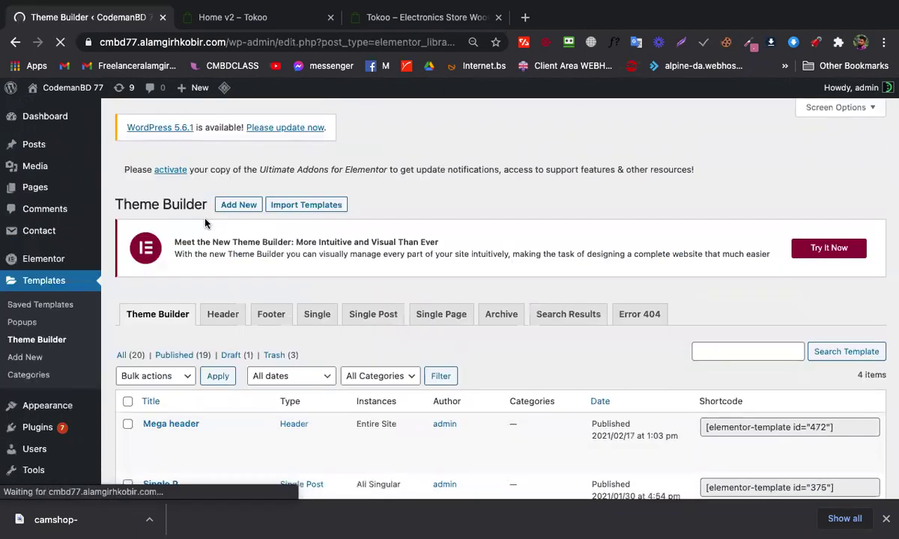
click(222, 315)
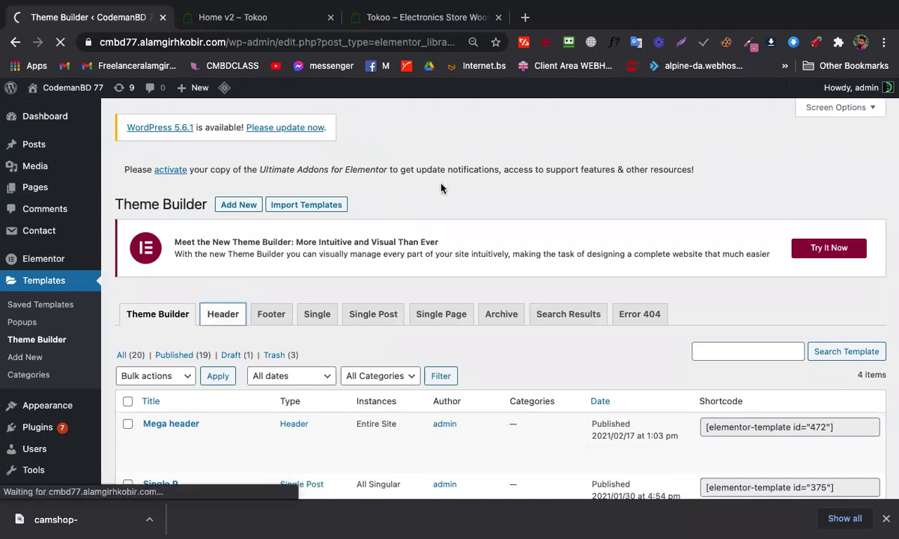
scroll(340, 334, down, 2)
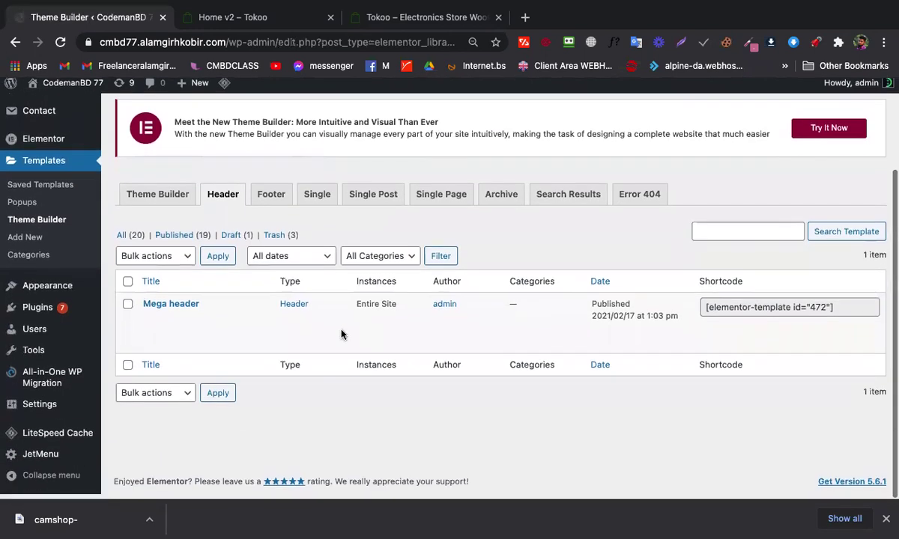
click(231, 336)
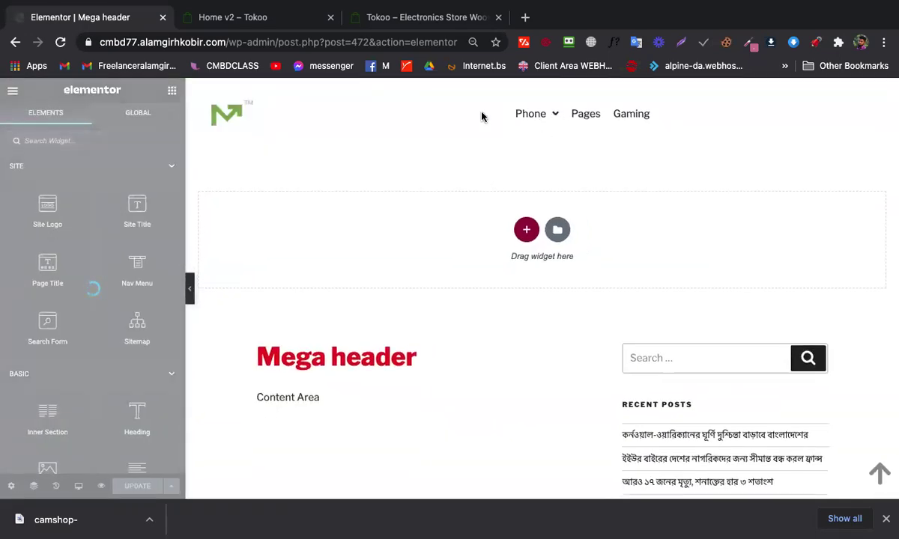
Add a new column after the header's Mega Menu column and move it between the logo and the menu
click(457, 116)
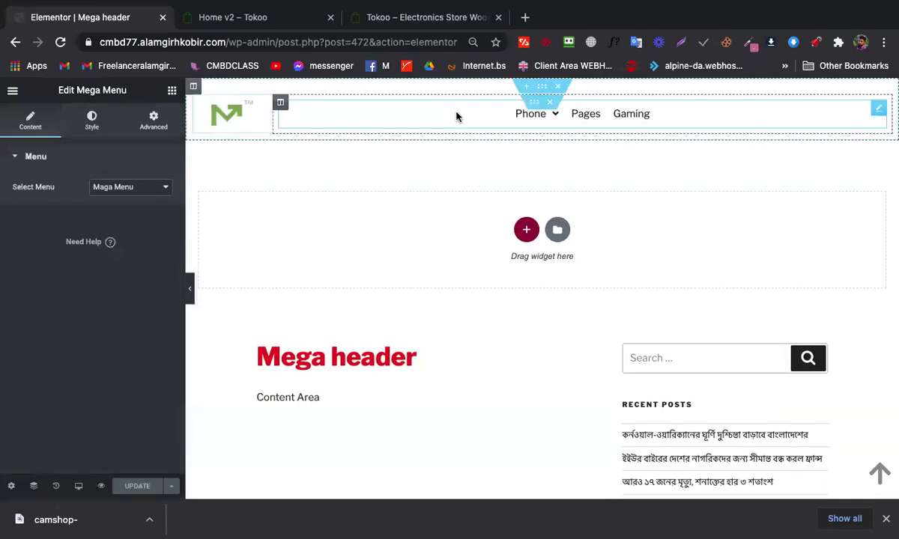
right_click(281, 107)
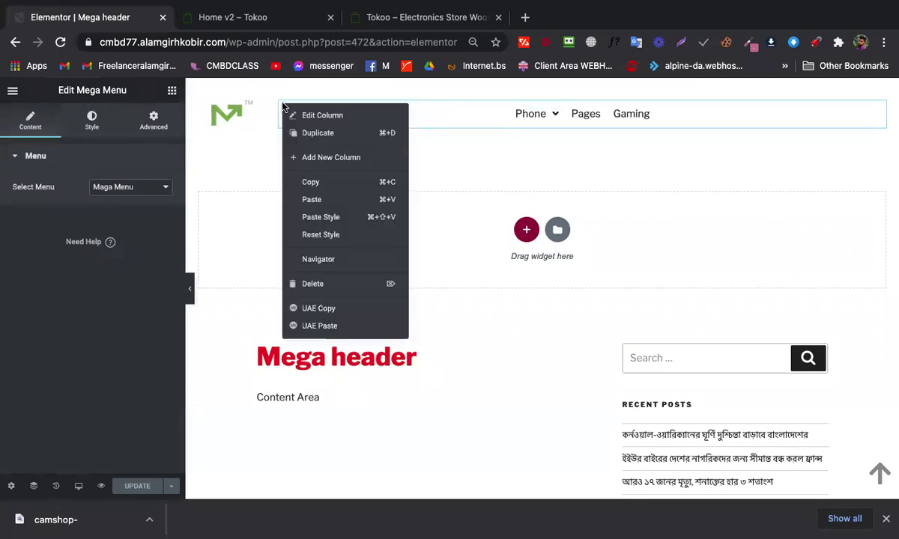
click(320, 160)
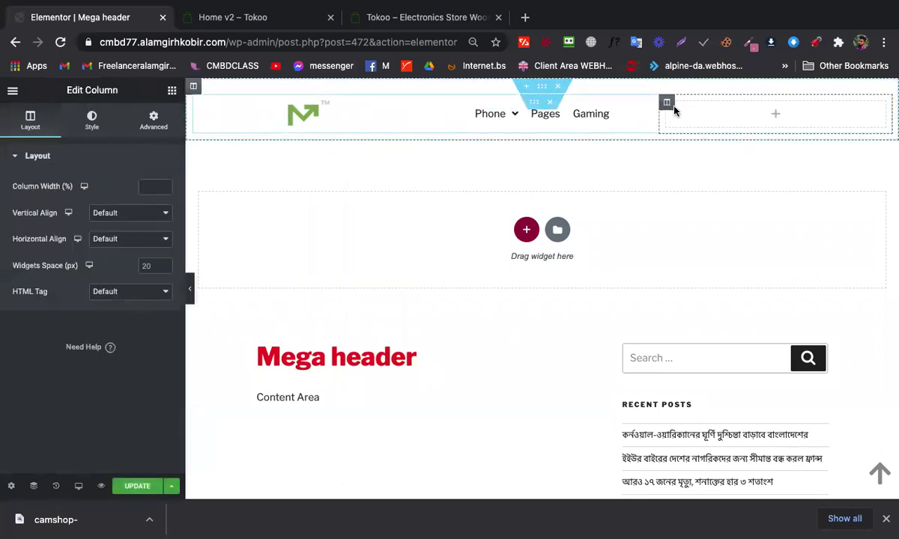
drag(667, 105, 462, 112)
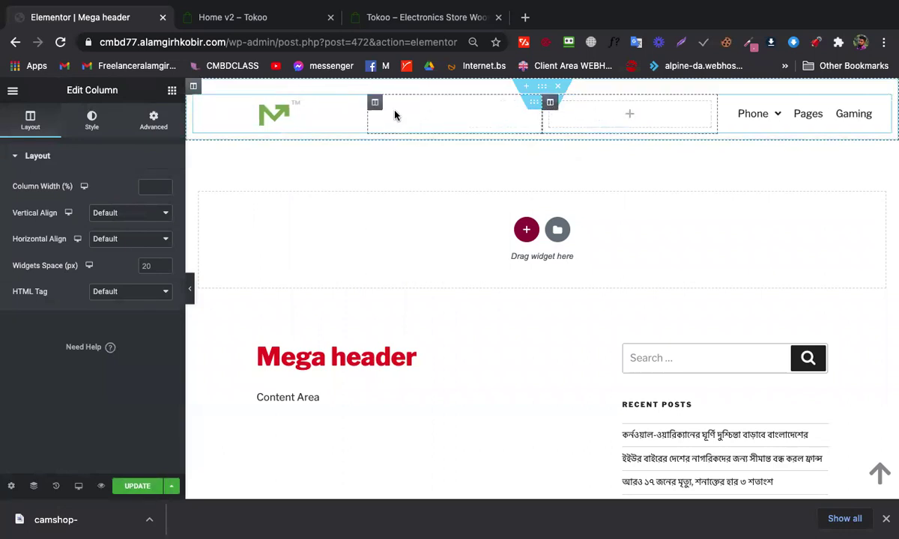
Delete the extra column beside the logo, save the header template and reload the editor
right_click(375, 104)
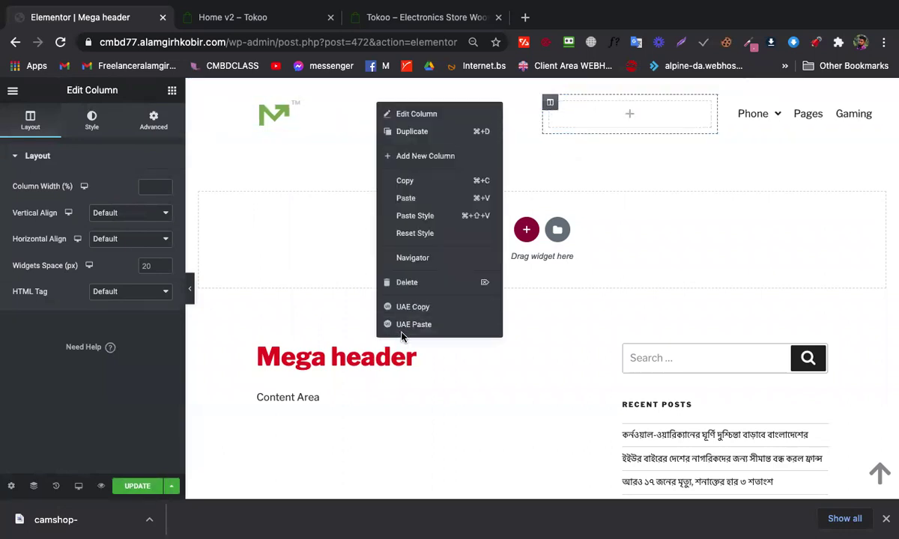
click(399, 283)
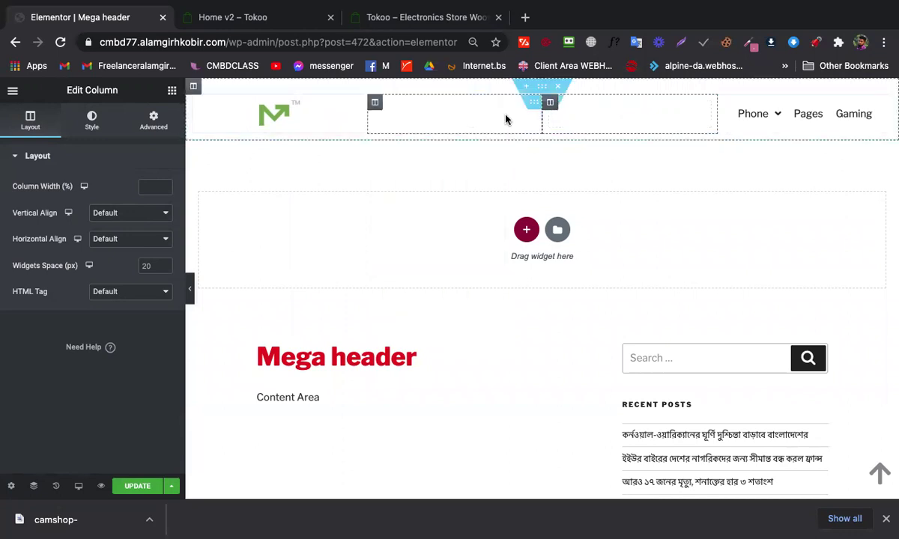
click(140, 486)
click(59, 43)
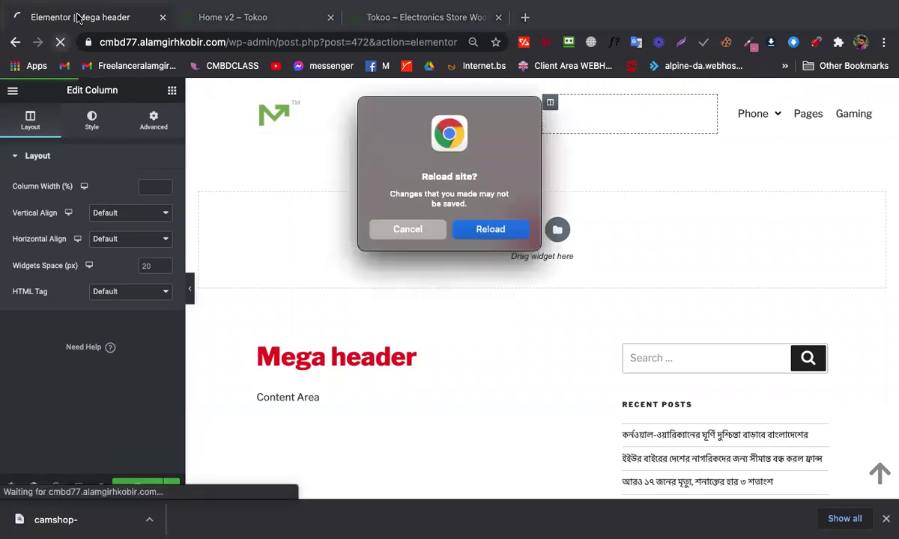
click(419, 230)
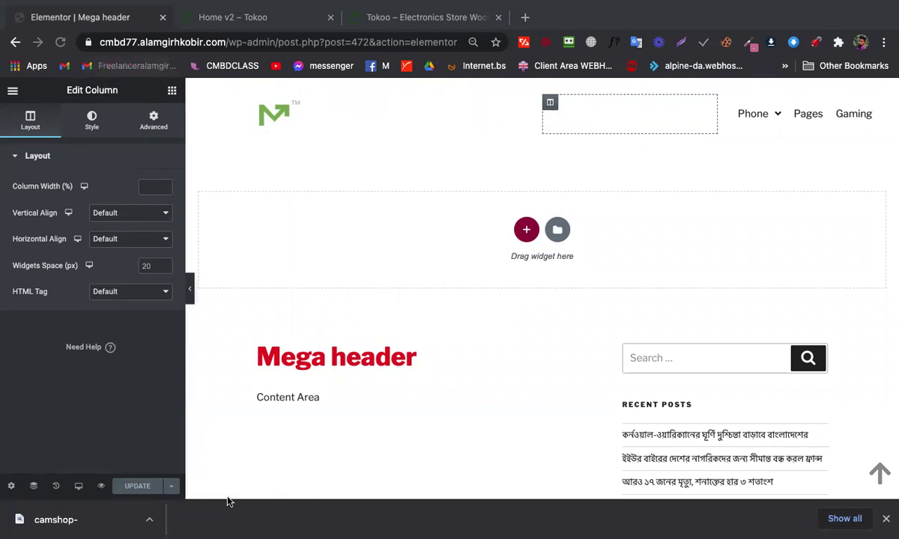
click(60, 42)
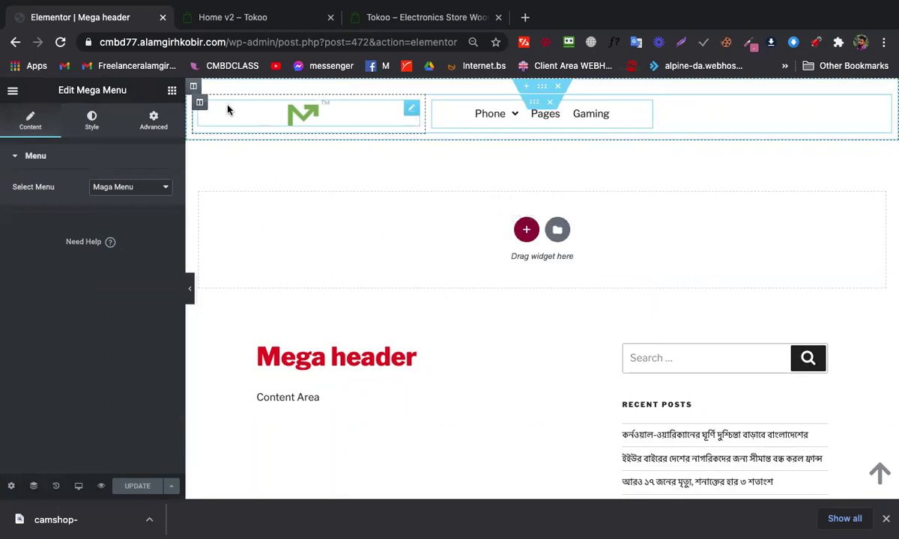
Add a new column directly after the logo column, save the header template and reload the editor
right_click(200, 105)
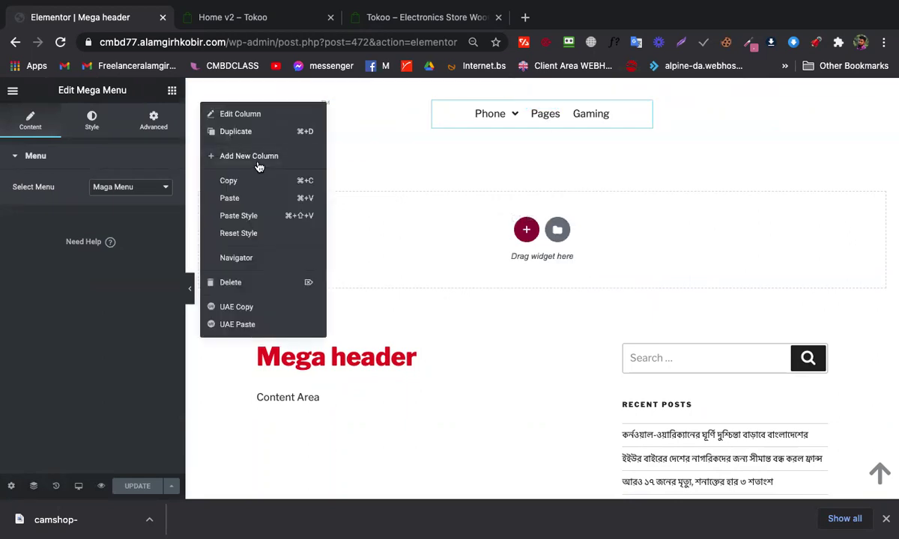
click(260, 166)
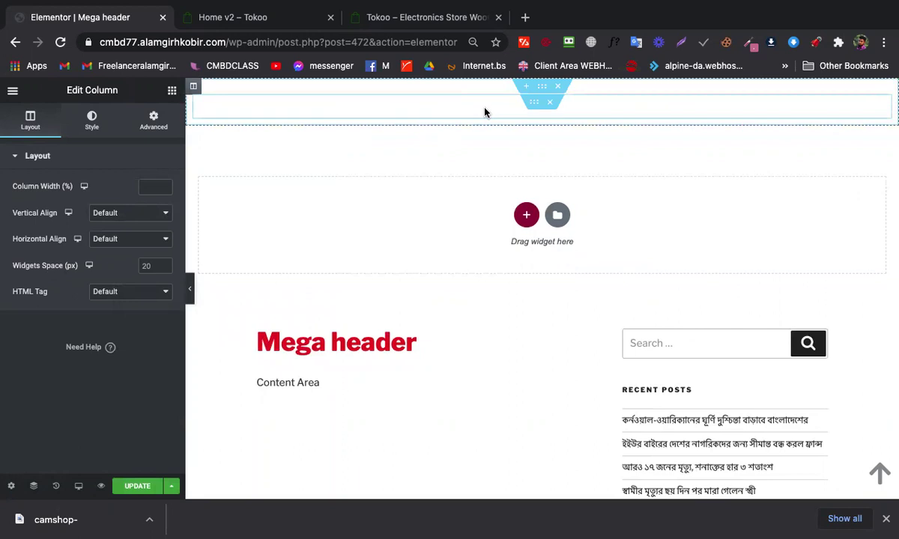
click(137, 488)
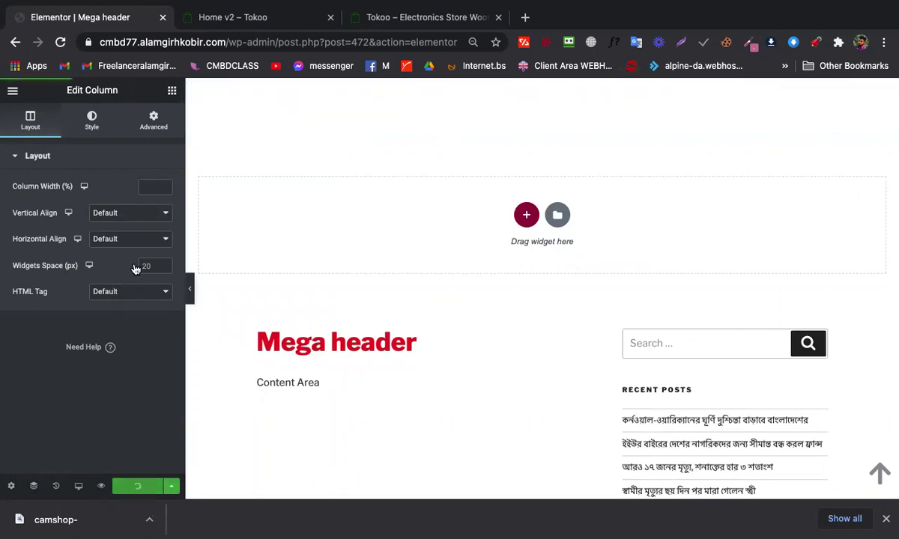
click(61, 43)
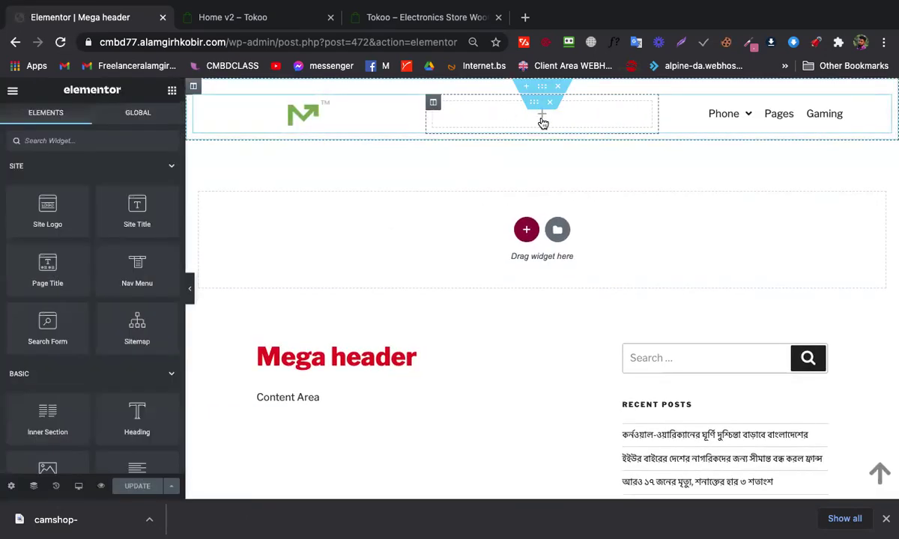
Add a Mega Menu widget to the empty column between the logo and the menu, and assign it the AC menu
text(all)
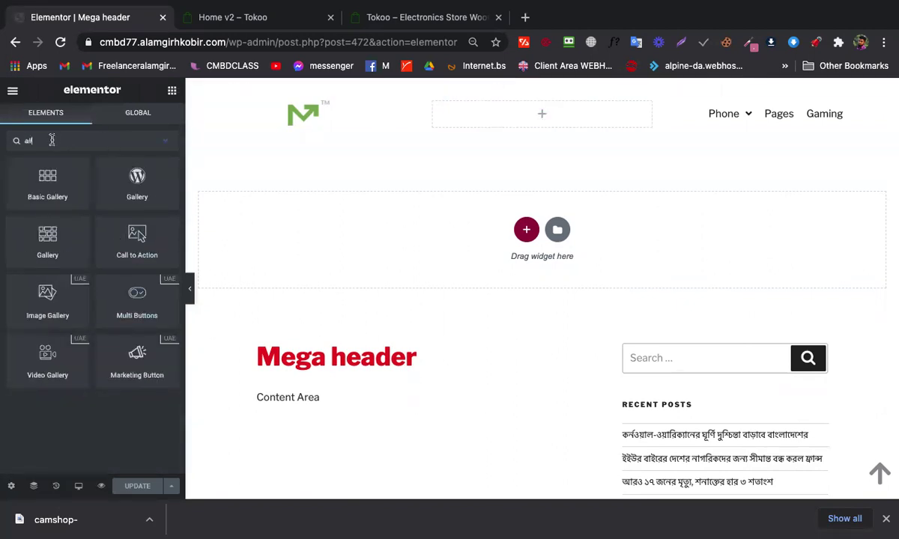
text(m)
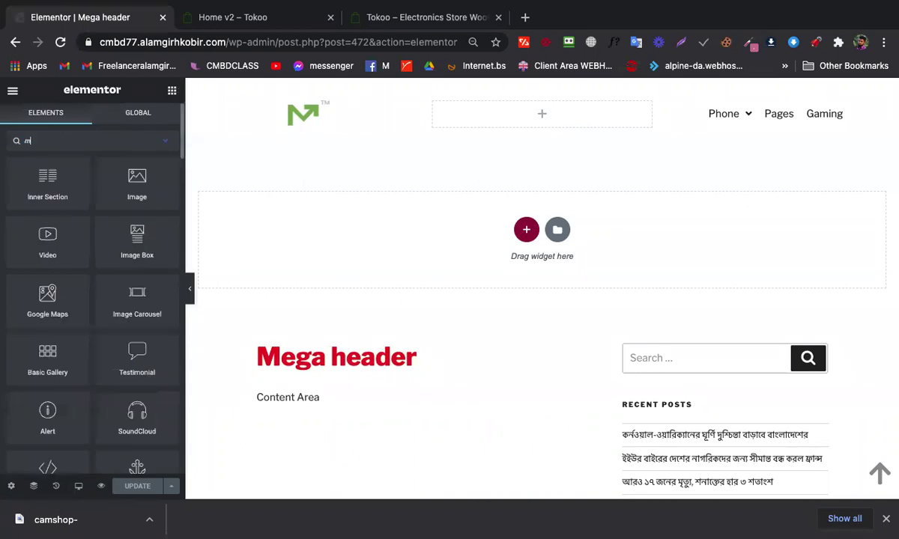
text(e)
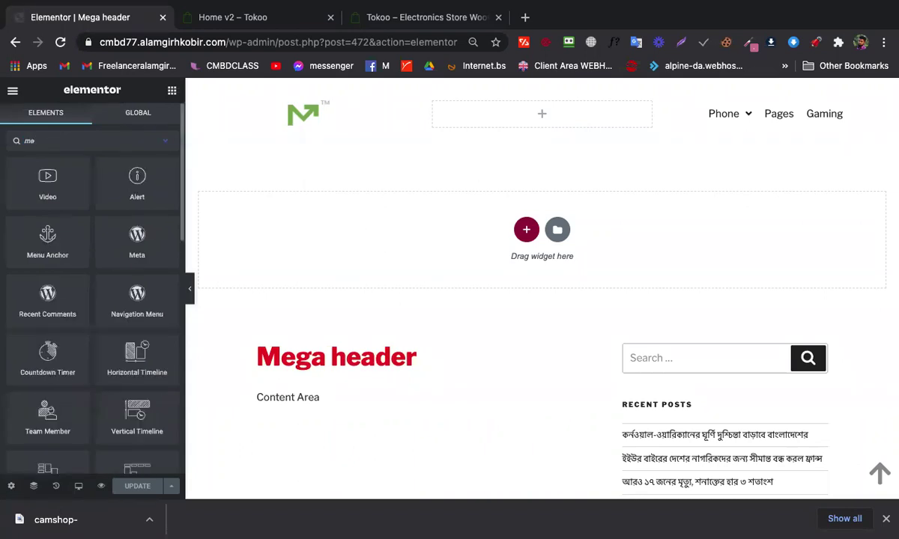
text(ga)
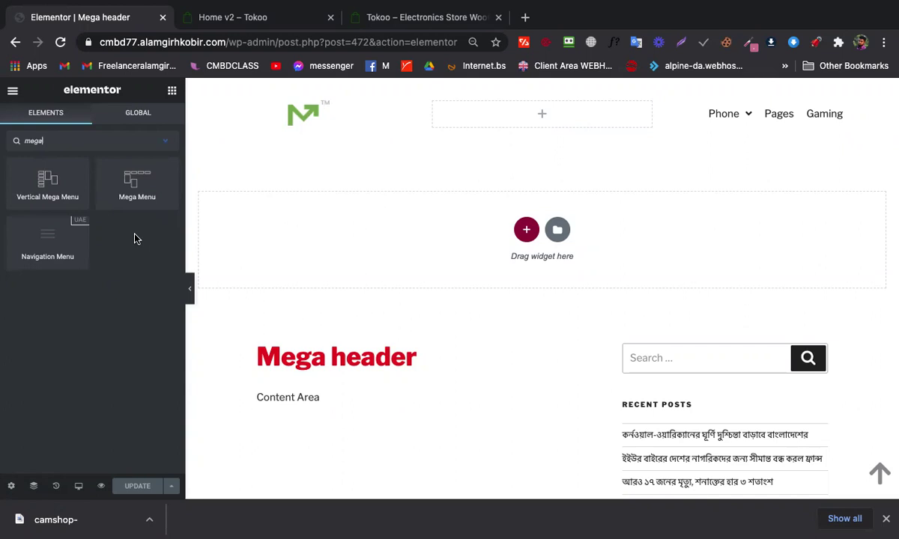
drag(125, 175, 575, 122)
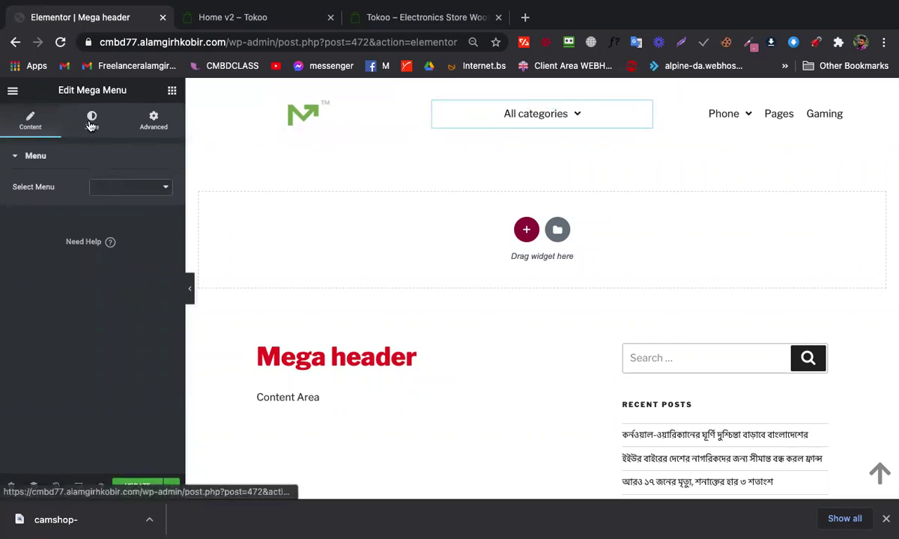
click(134, 191)
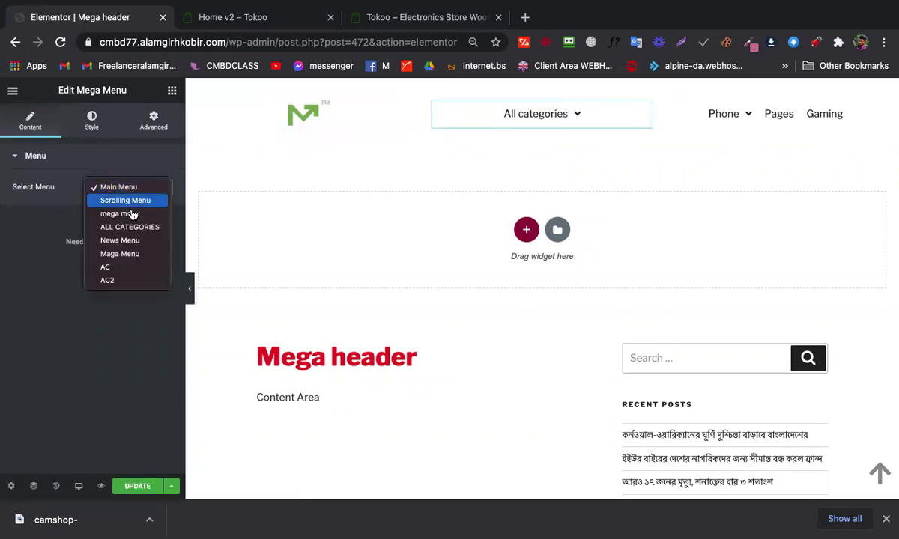
click(107, 267)
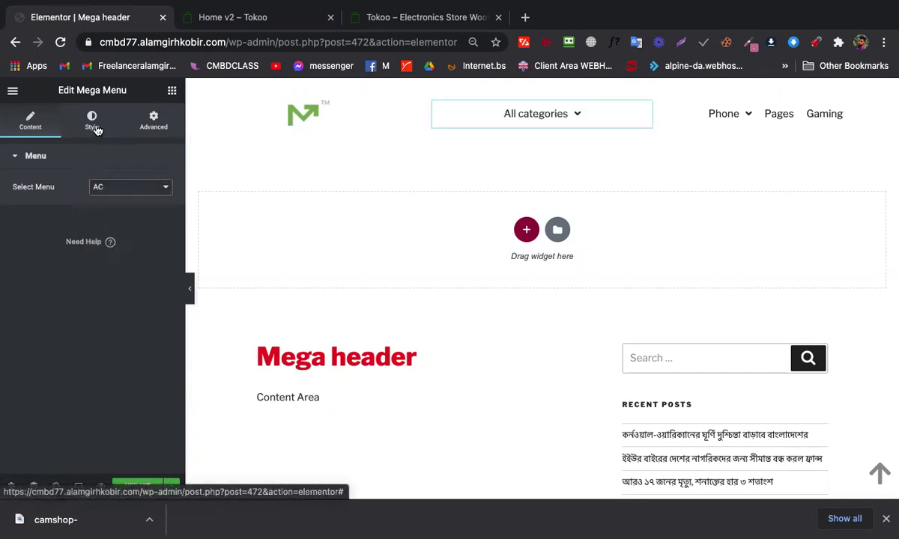
Set the All categories widget's menu items alignment to End and save the header template
click(91, 120)
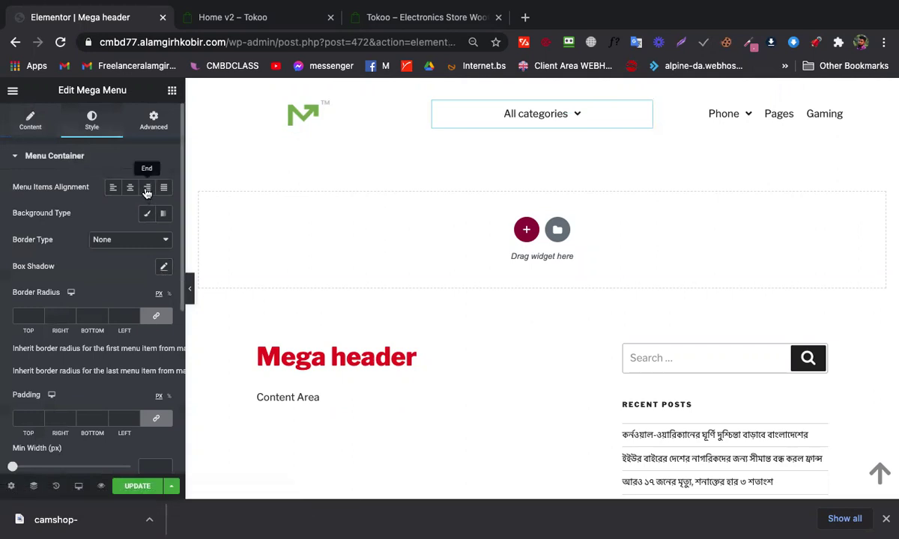
click(147, 187)
click(137, 488)
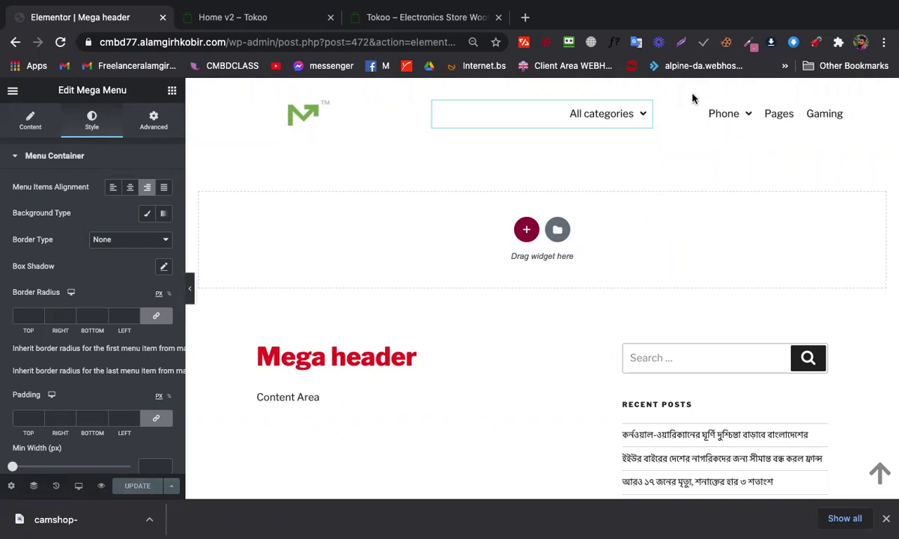
Compare the header with the Tokoo demo and narrow the All categories column to fit closely around its menu item
mouse_move(719, 113)
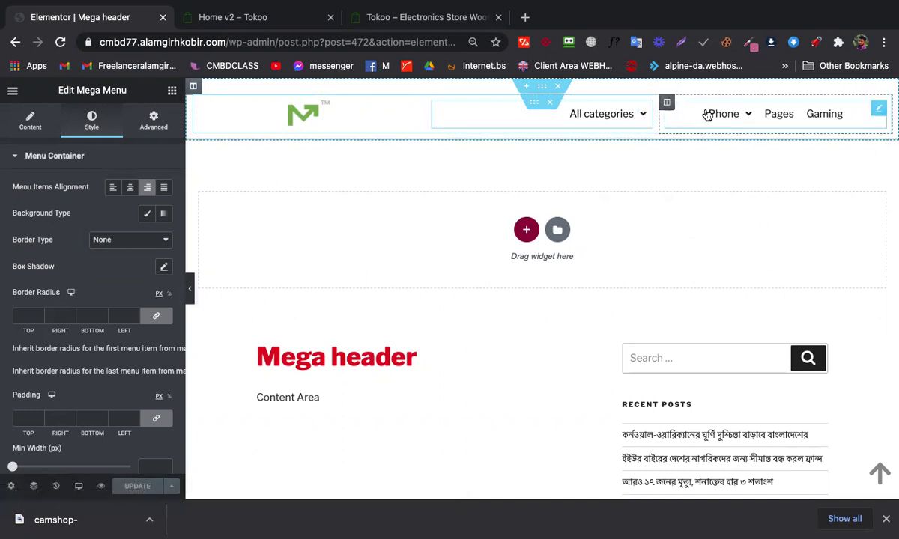
click(245, 24)
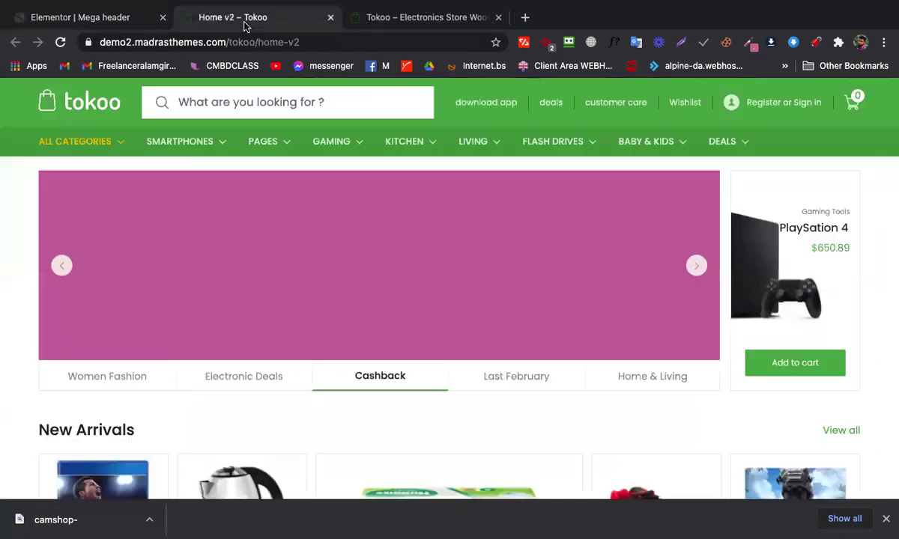
click(101, 19)
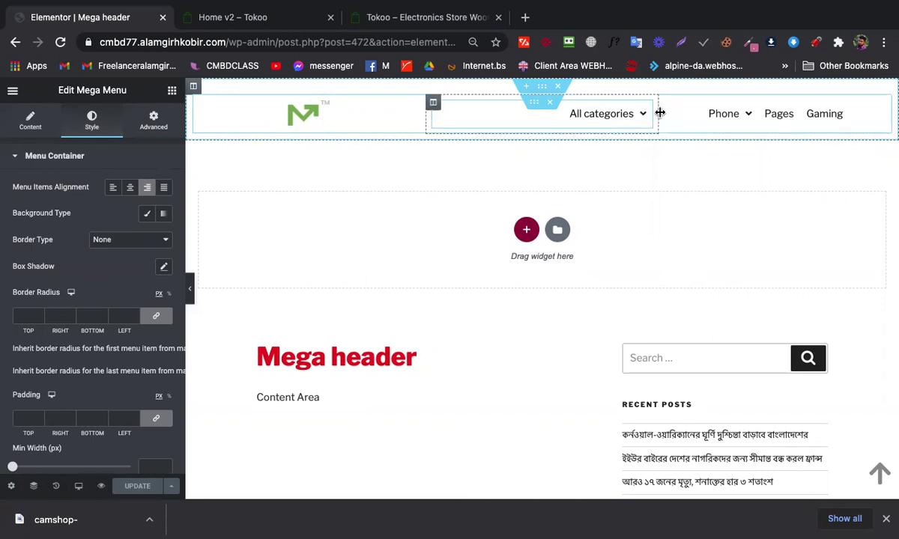
drag(659, 113, 531, 122)
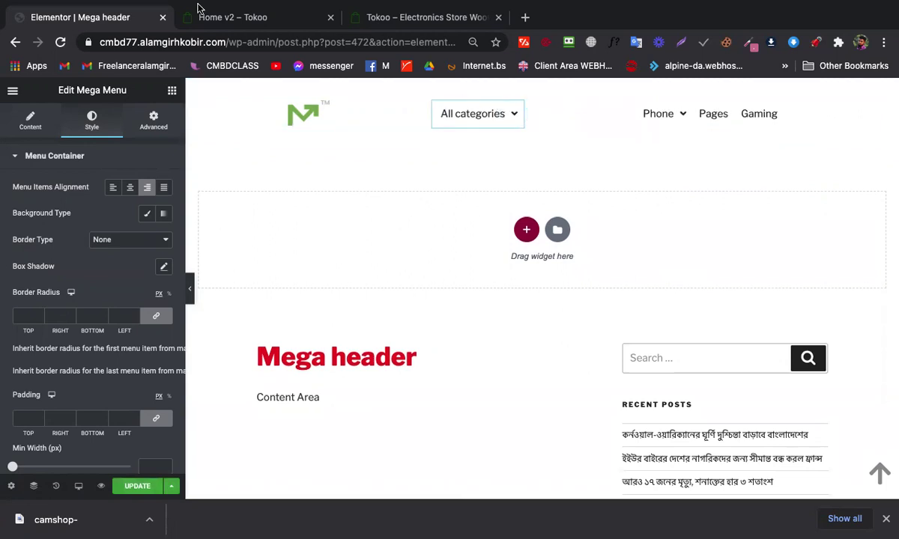
Examine the All Categories dropdown and the neighbouring mega menus in the Tokoo demo's navigation bar
click(195, 20)
mouse_move(354, 165)
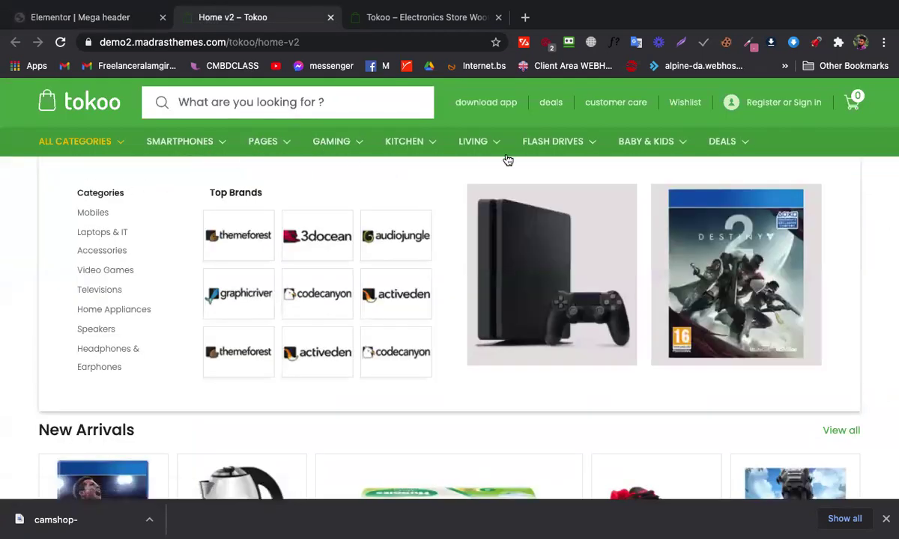
mouse_move(473, 144)
mouse_move(56, 143)
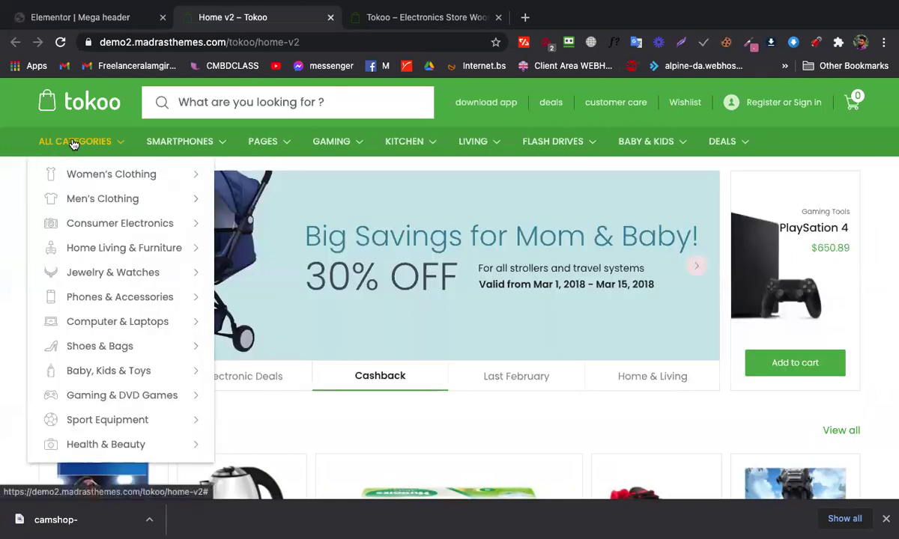
mouse_move(195, 172)
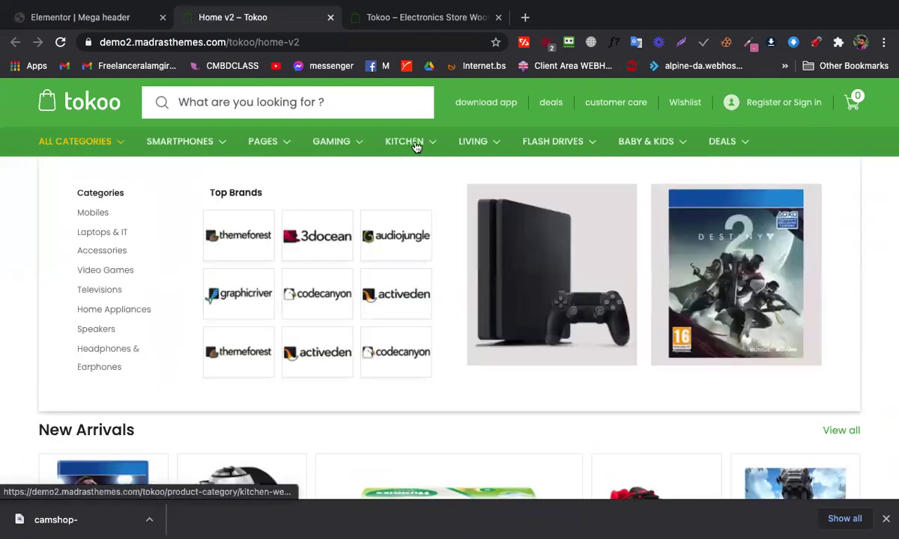
mouse_move(90, 140)
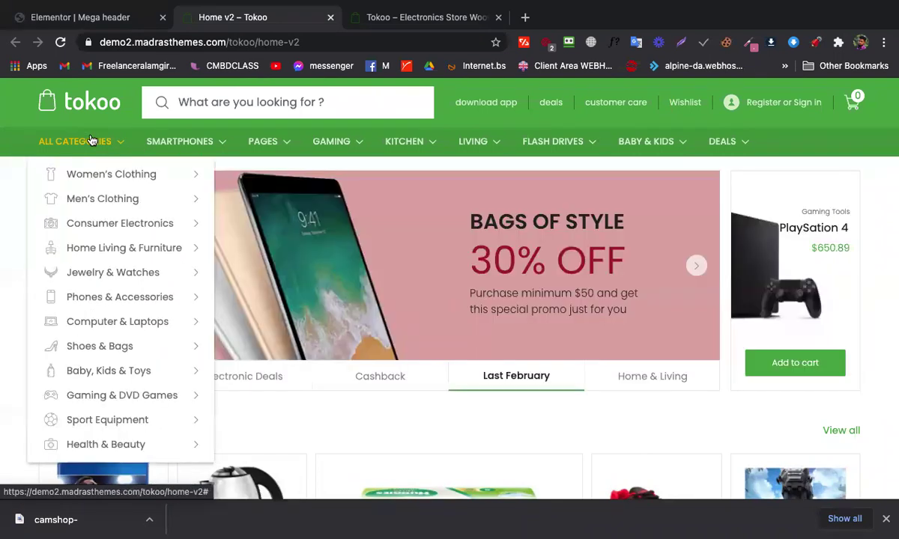
mouse_move(272, 22)
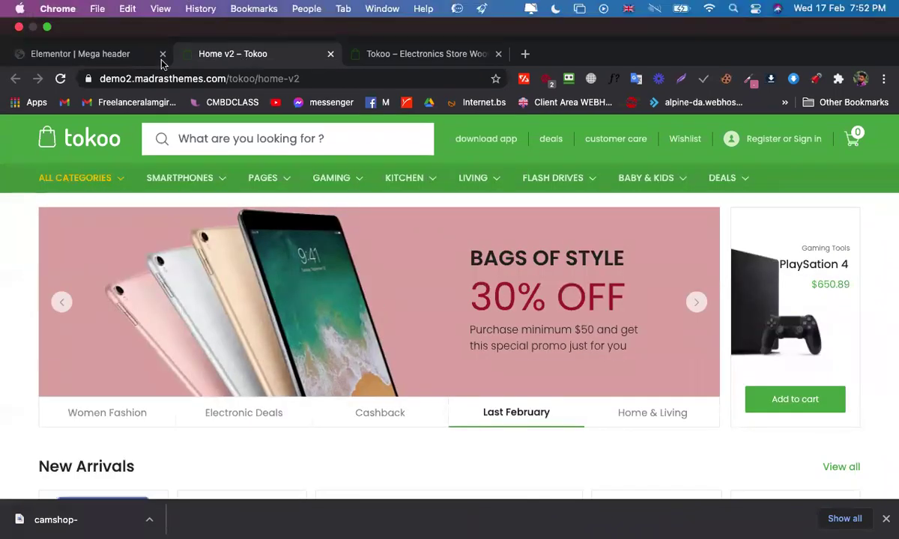
Return to the Elementor editor, delete the logo from the header, save the template and reload the editor
click(121, 57)
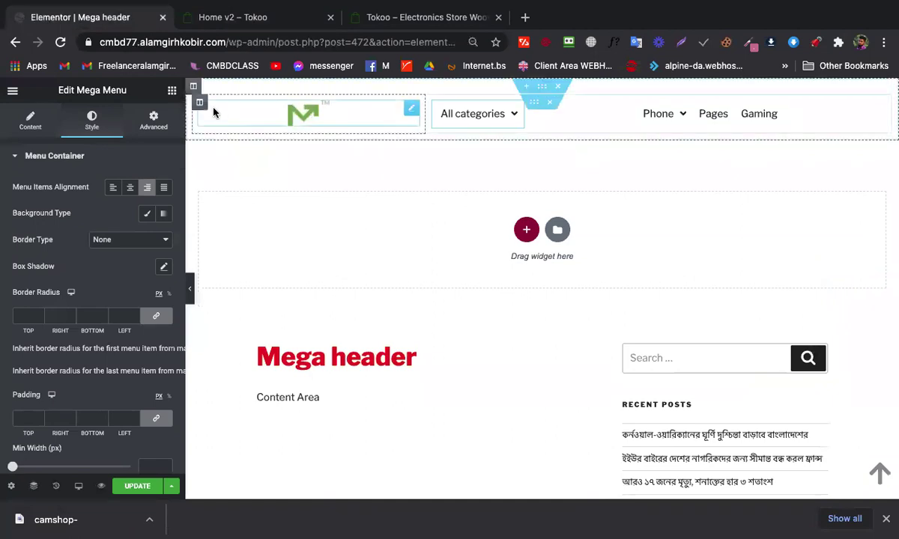
right_click(205, 110)
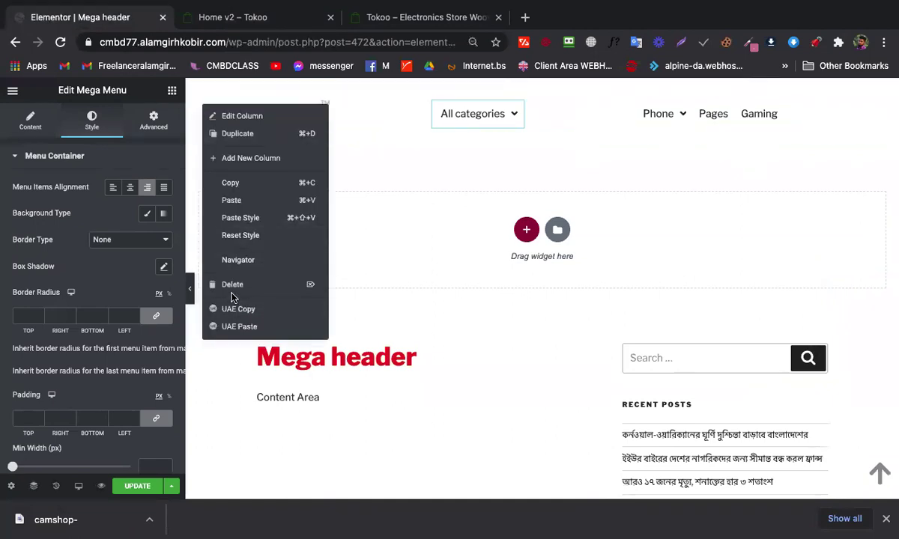
click(224, 283)
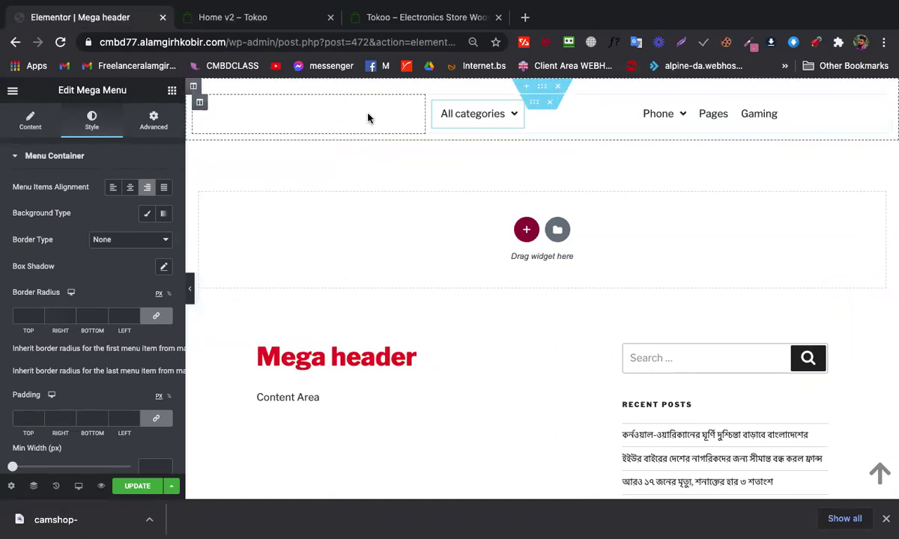
click(137, 488)
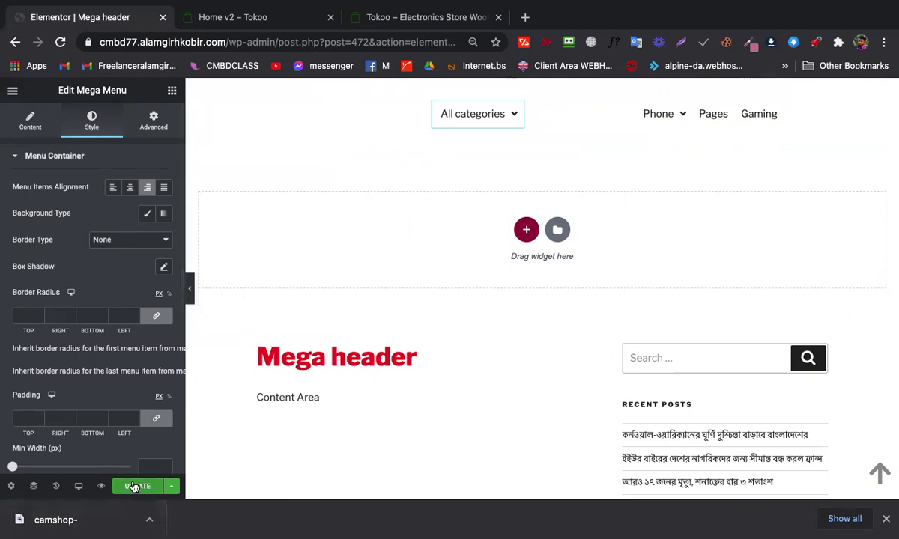
click(62, 42)
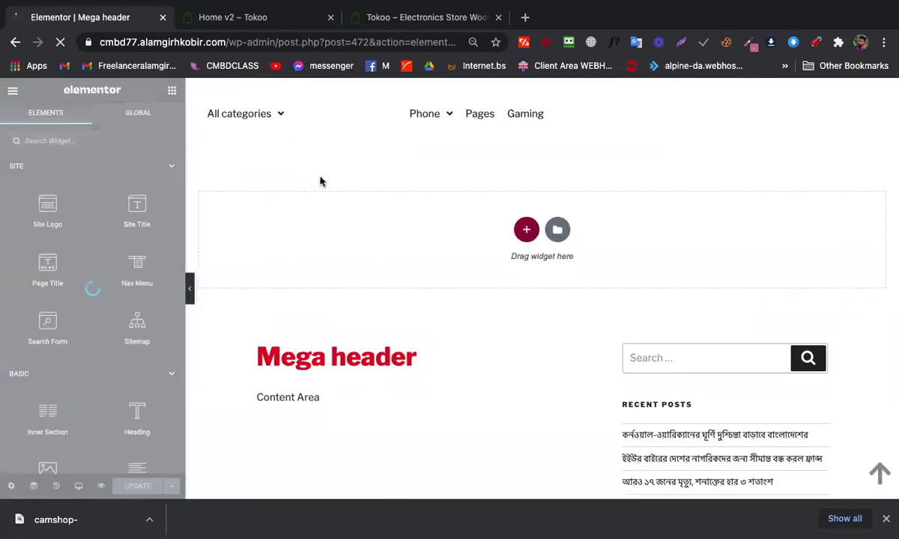
Try column widths of 80% and 20% for the column holding the Phone, Pages and Gaming menu
click(322, 104)
click(304, 102)
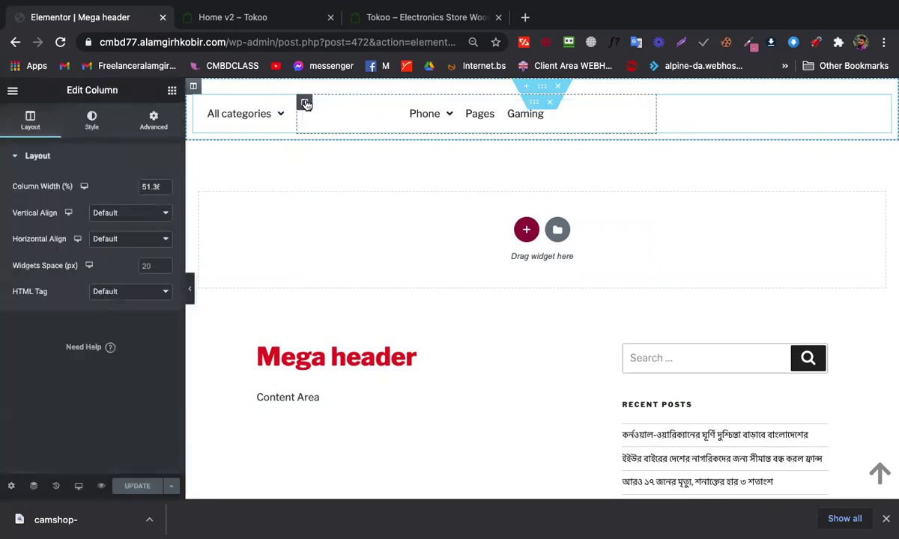
double_click(149, 188)
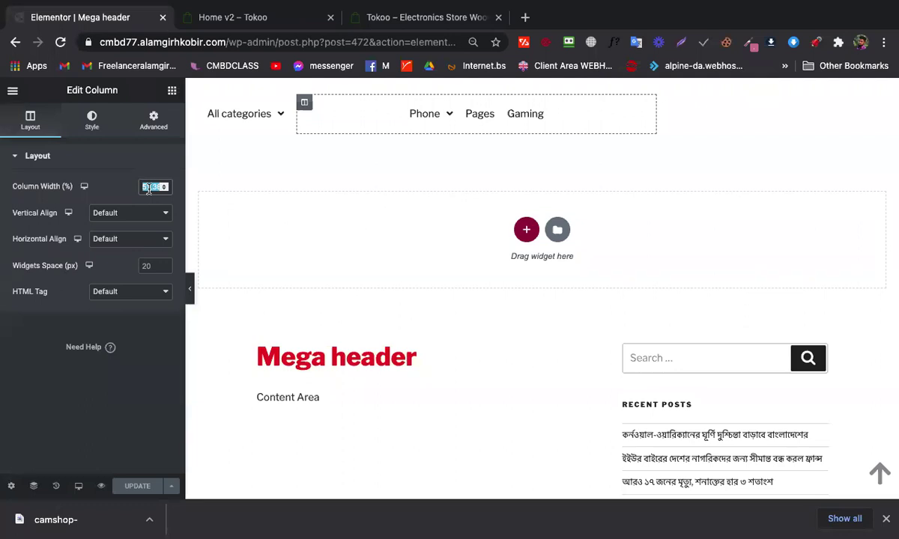
text(80)
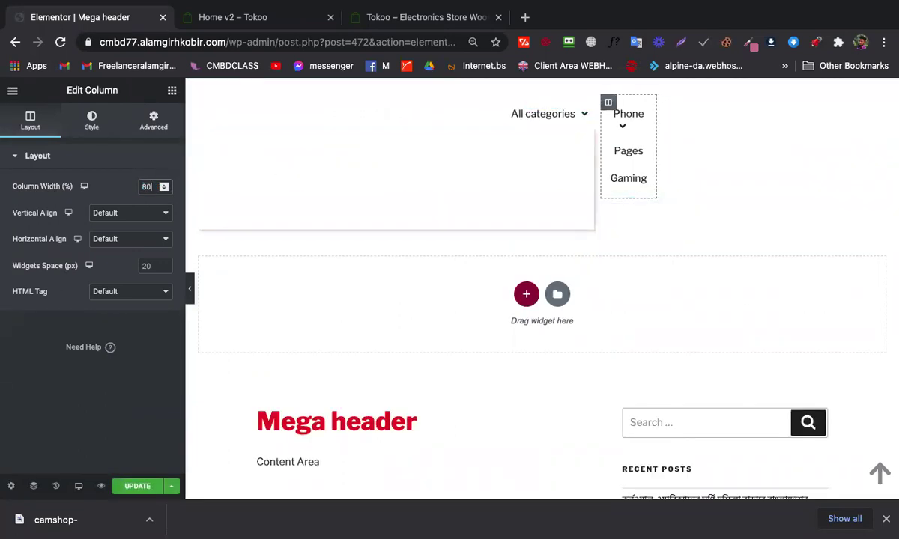
key(BackSpace)
key(BackSpace)
text(20)
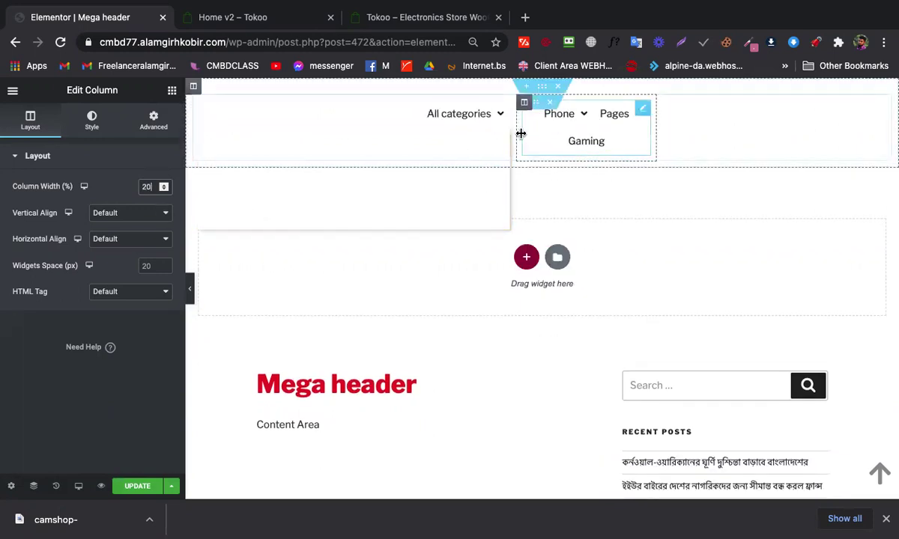
Set the width of the All categories column to 20%
double_click(143, 185)
text(8.3)
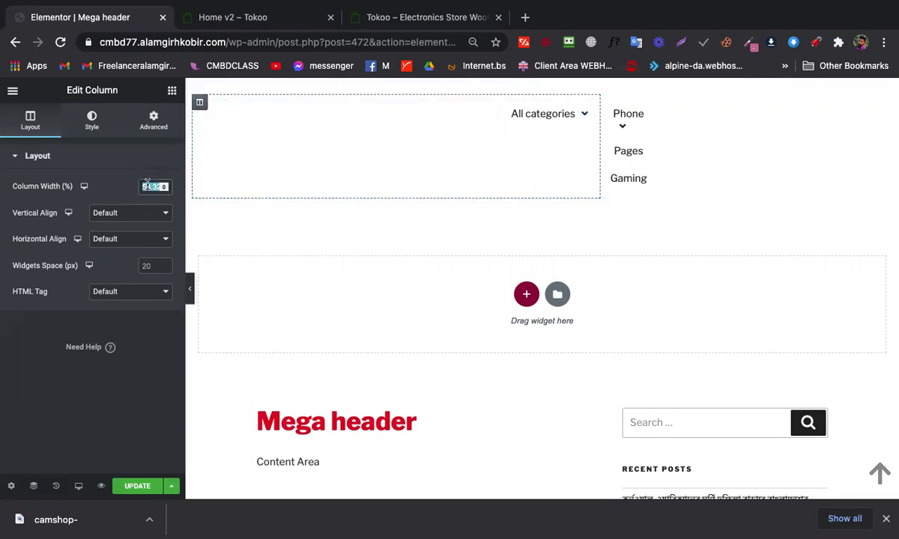
text(20)
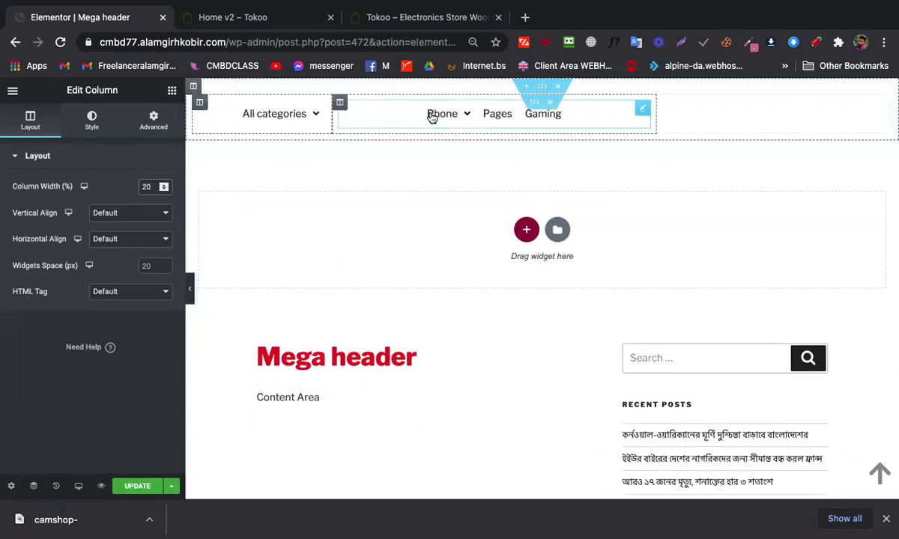
Align the items of the Phone, Pages and Gaming menu to the left of their column
click(642, 110)
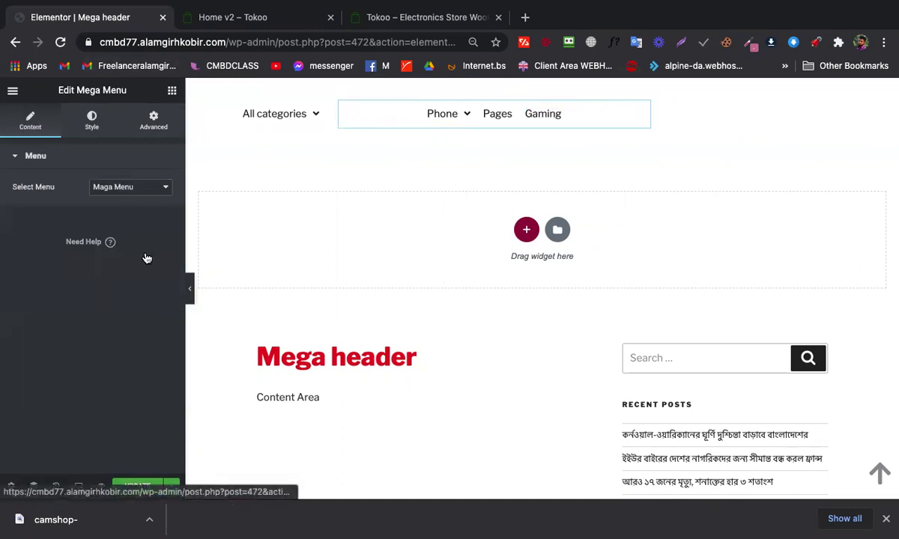
click(91, 120)
click(113, 187)
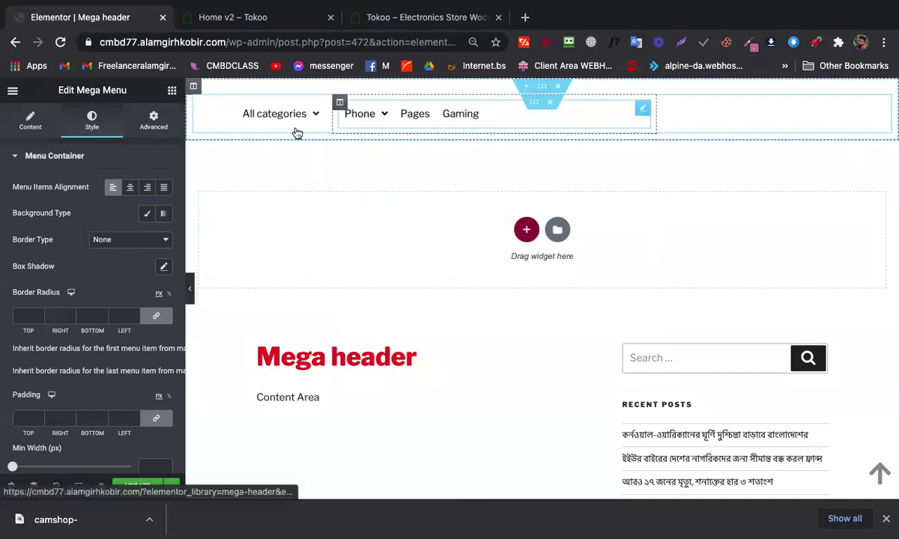
click(25, 122)
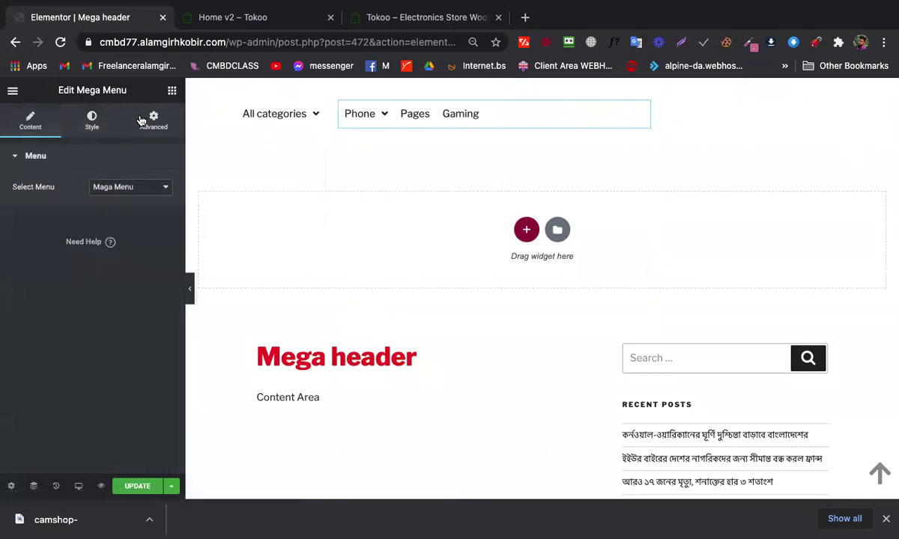
Set the Phone, Pages and Gaming menu column's width to 80% and compare the layout with the Tokoo demo's navigation bar
click(339, 102)
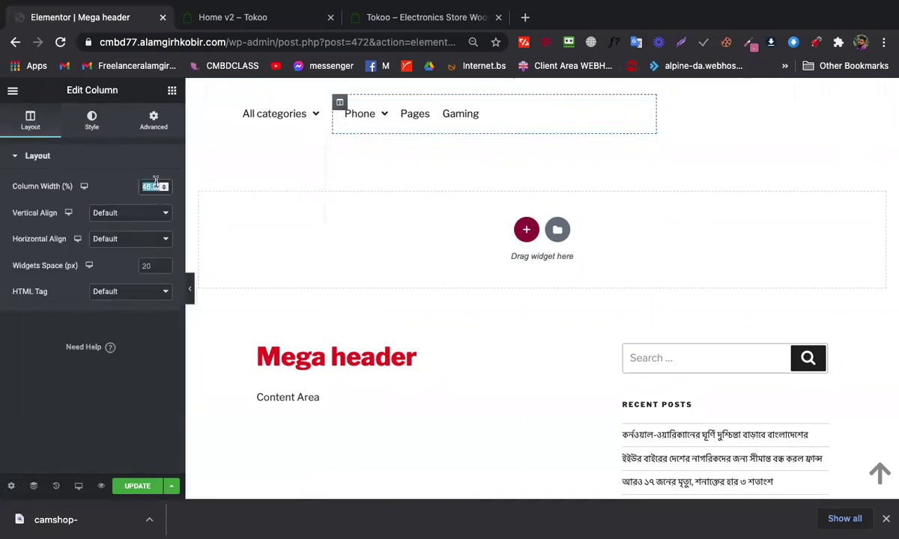
text(80)
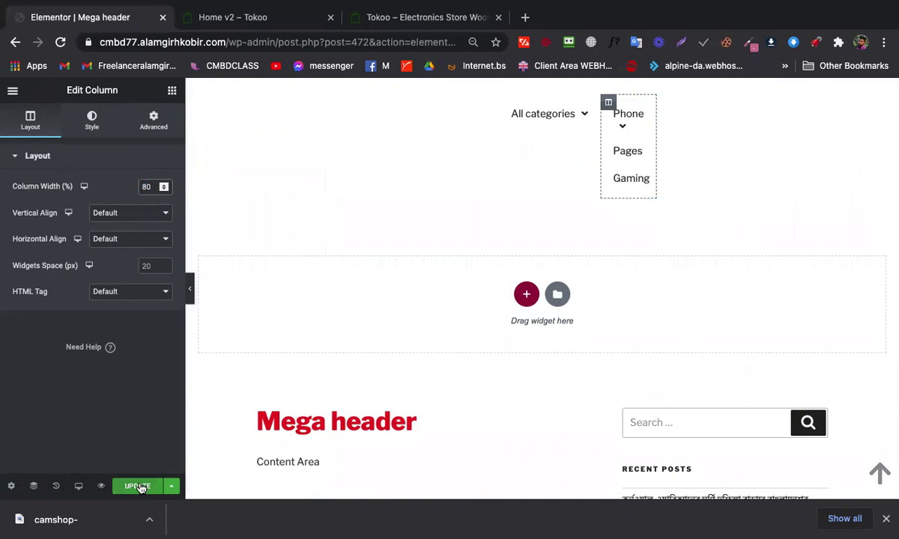
click(272, 18)
mouse_move(402, 143)
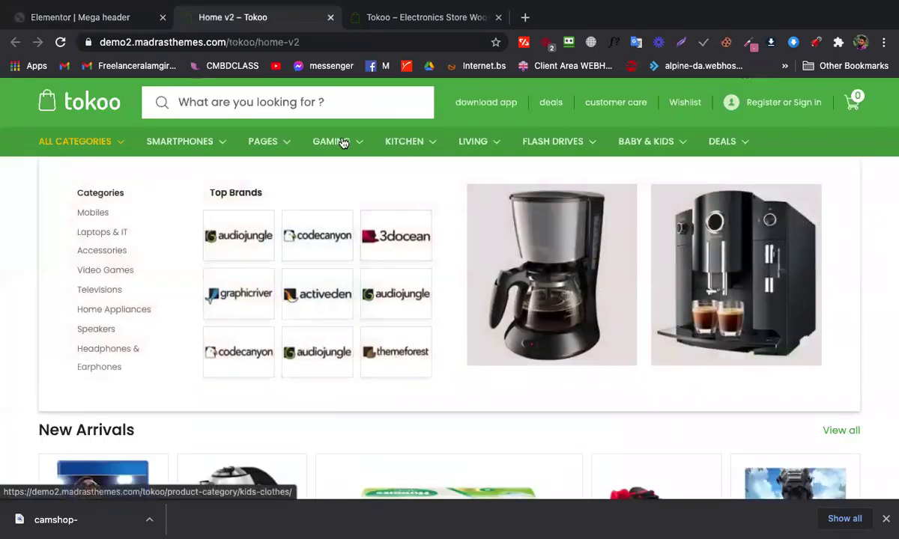
Examine the mega menu dropdowns on the Tokoo Home v2 demo and the vertical categories menu on the main Tokoo demo
mouse_move(343, 143)
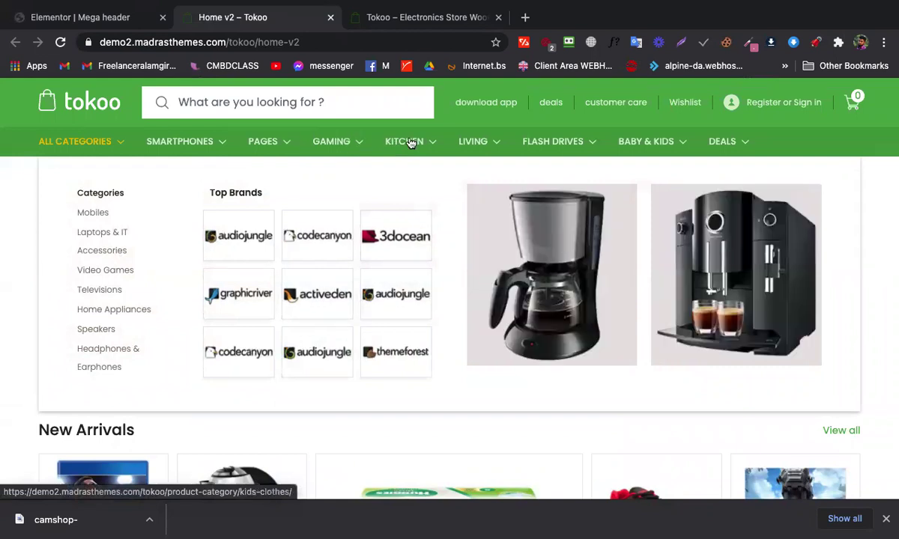
mouse_move(429, 30)
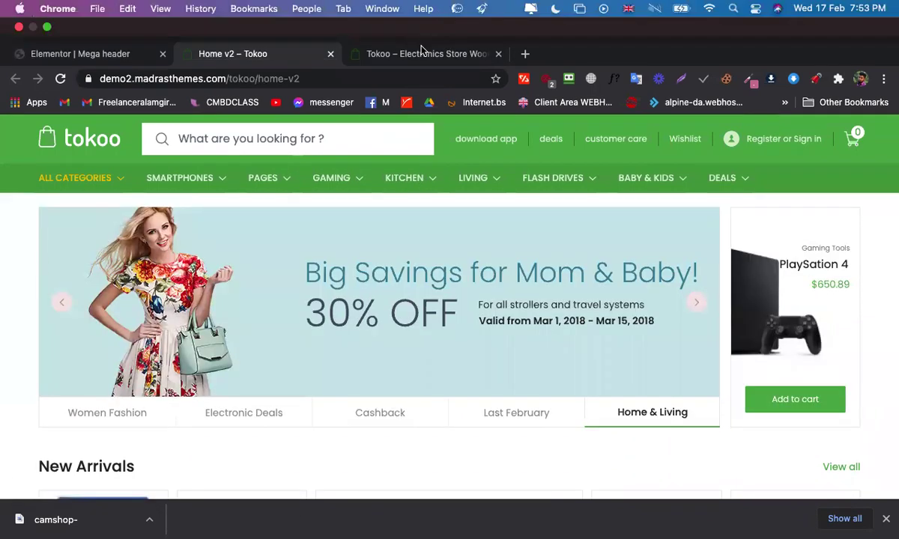
click(424, 58)
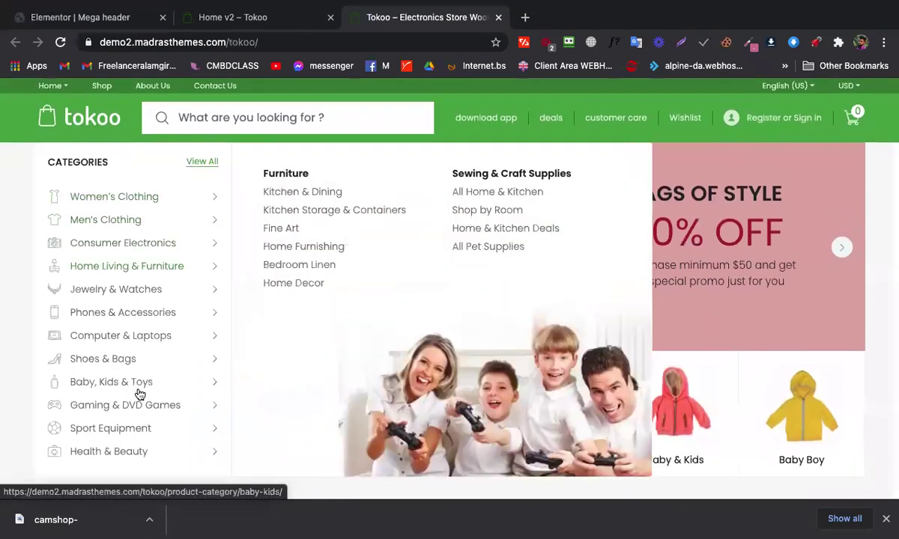
click(292, 26)
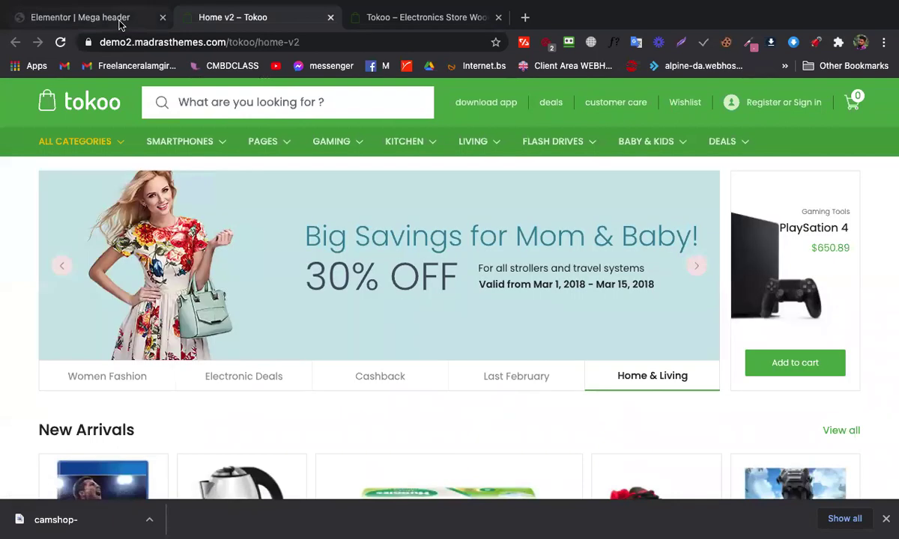
click(122, 22)
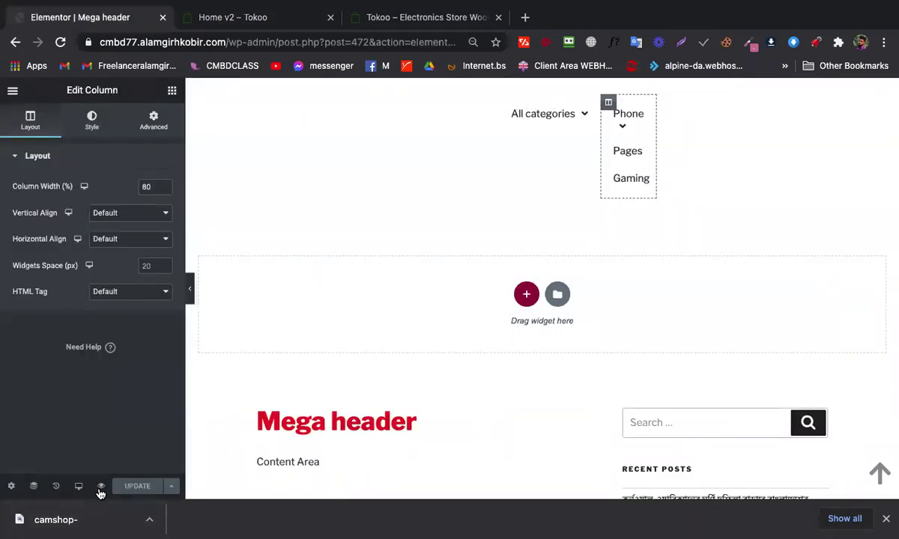
Preview the Mega header template and check the All categories and Phone dropdowns
mouse_move(101, 489)
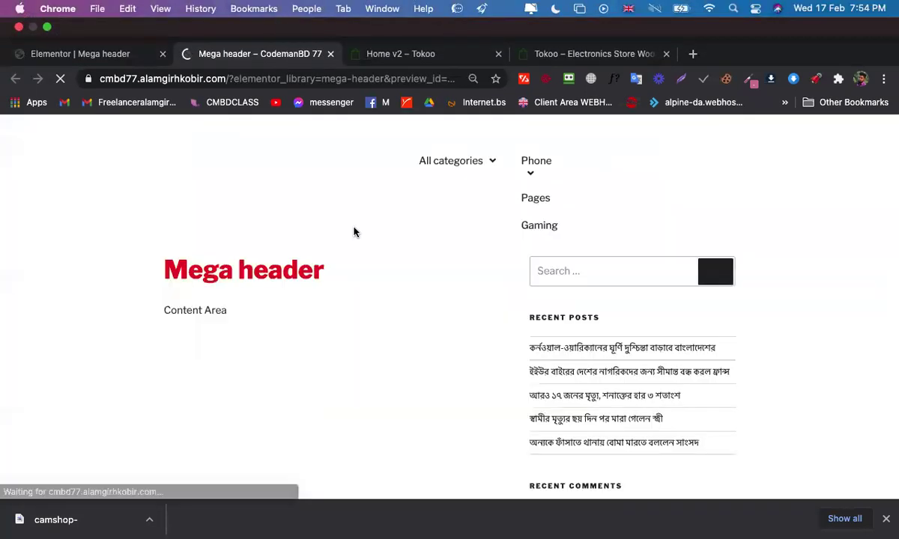
mouse_move(495, 130)
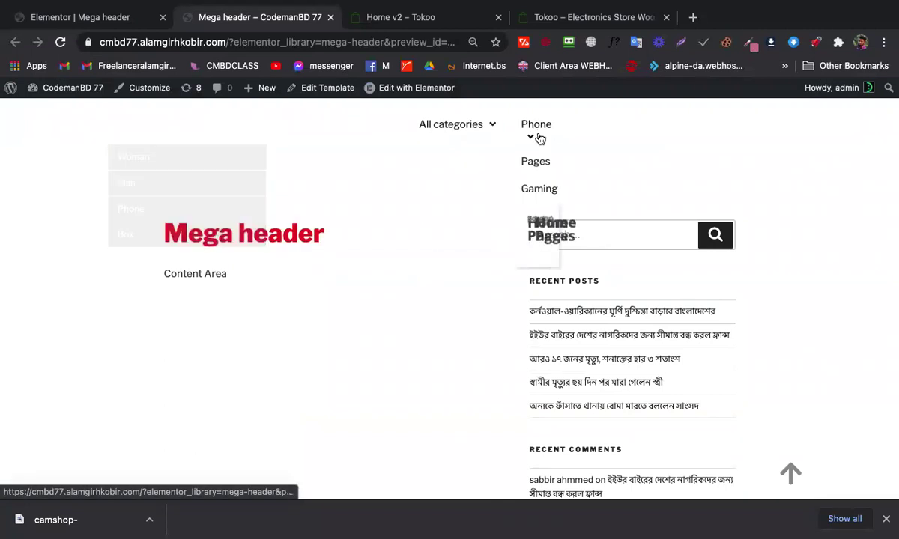
click(142, 26)
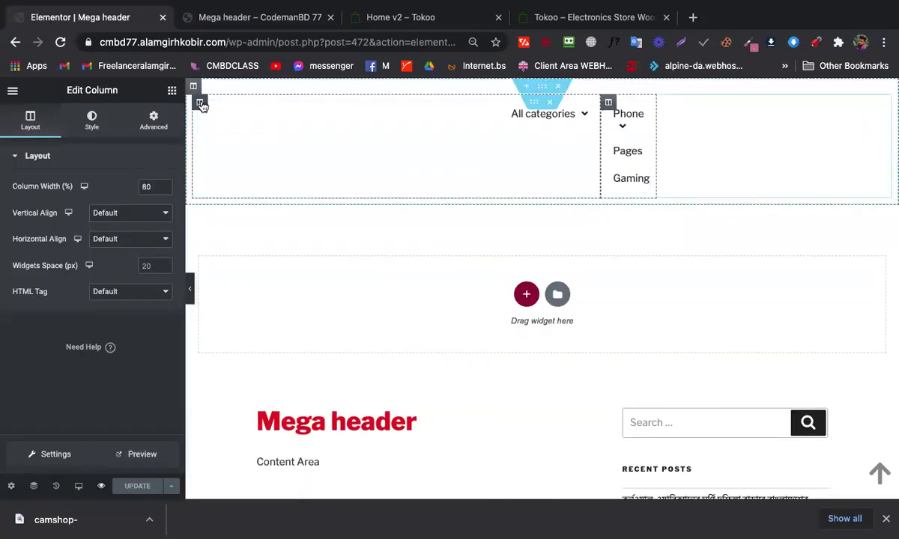
Set the width of the All categories column to 20%
click(200, 103)
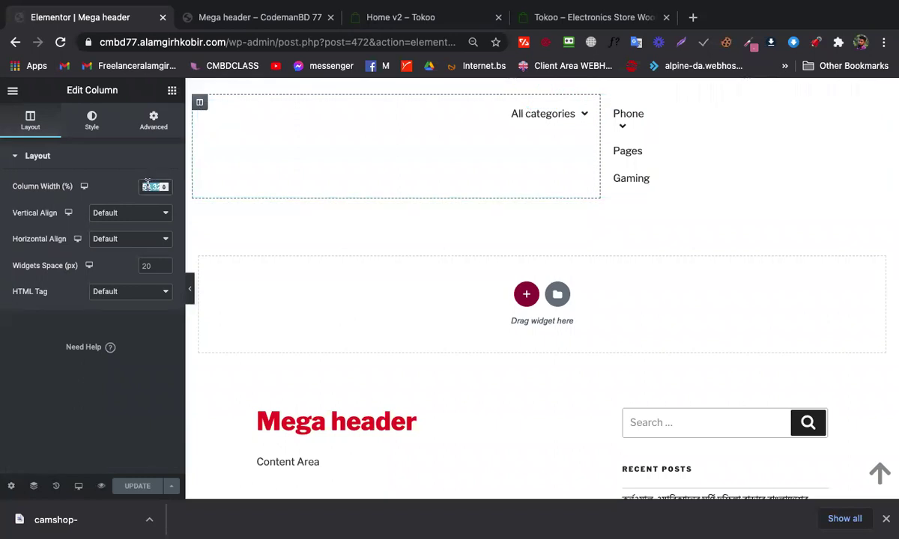
key(Down)
key(Down)
key(Down)
key(Down)
key(Down)
key(Down)
key(Down)
key(Down)
key(Down)
key(Down)
key(Down)
key(Down)
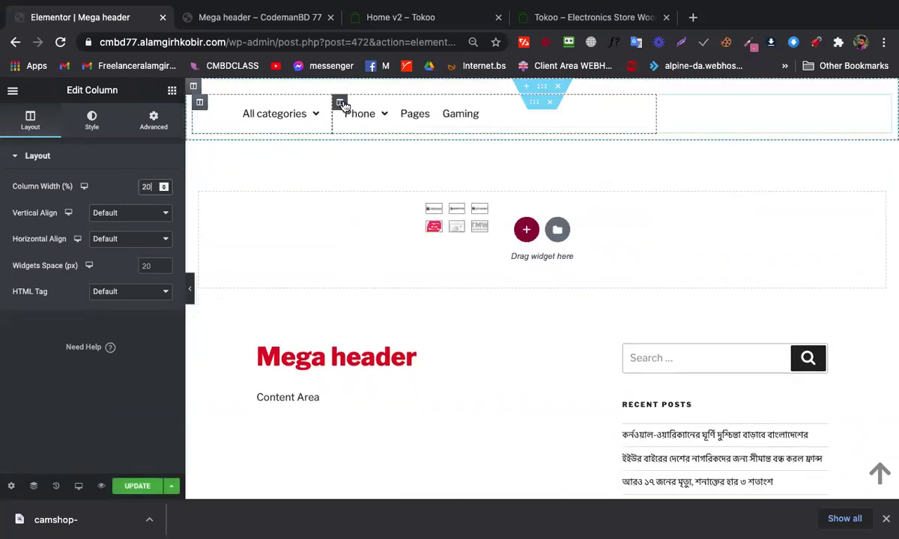
Try larger widths for the Phone, Pages and Gaming menu column, update the template at 60%, and check the preview
double_click(148, 186)
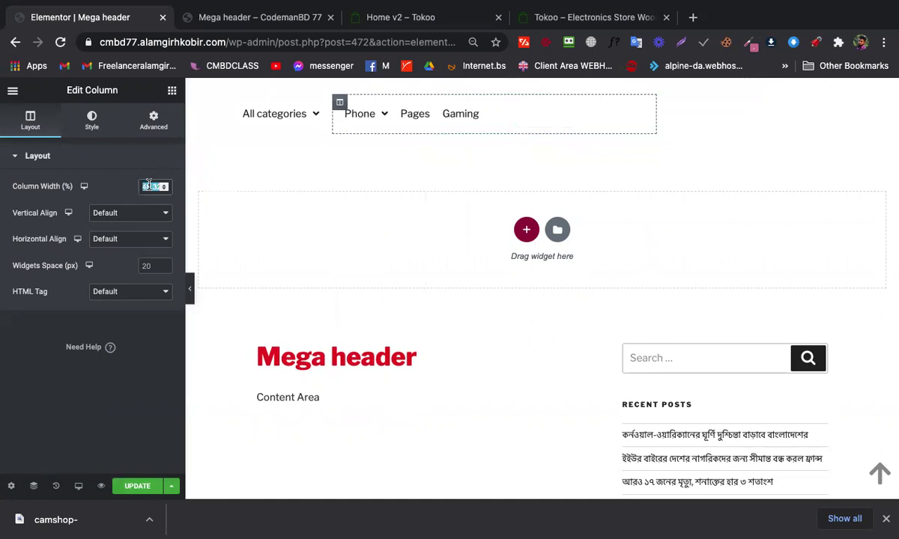
text(80)
key(BackSpace)
text(4)
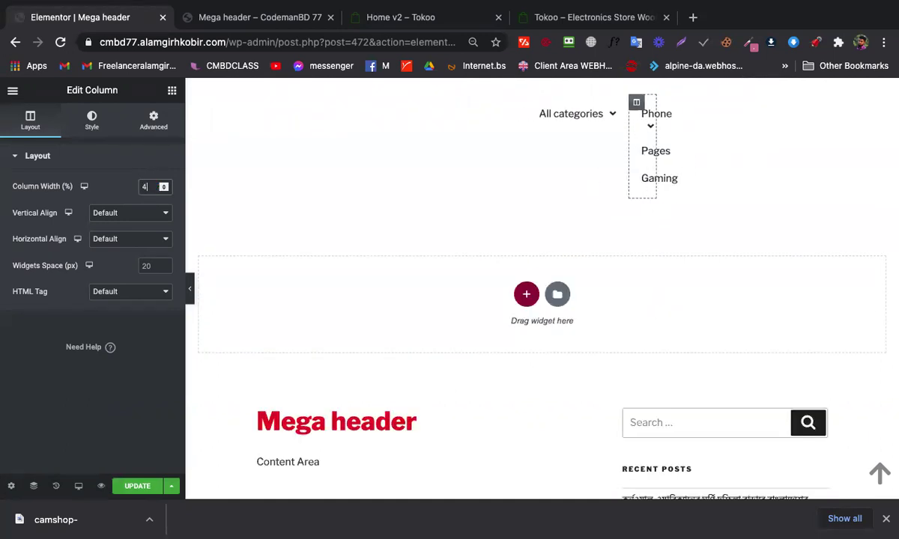
key(Up)
key(Up)
key(Up)
key(Up)
key(Up)
key(Up)
key(Up)
key(Up)
key(Up)
key(Up)
key(Up)
key(Up)
key(Up)
key(Up)
key(Up)
key(Up)
key(Up)
key(Up)
key(Up)
key(Up)
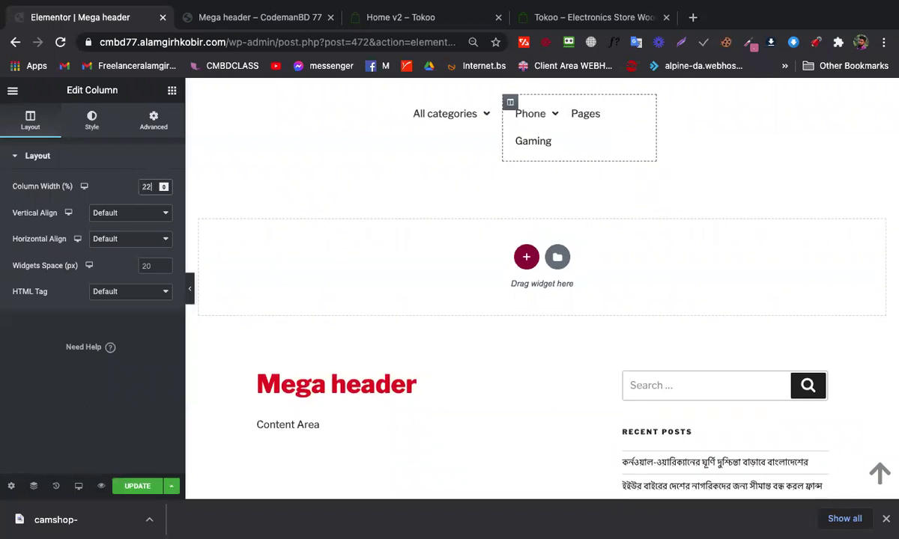
key(Up)
key(Up)
key(Up)
key(Up)
key(Up)
key(Up)
key(Up)
key(Up)
key(Up)
key(Up)
key(Up)
key(Up)
key(Up)
key(Up)
key(Up)
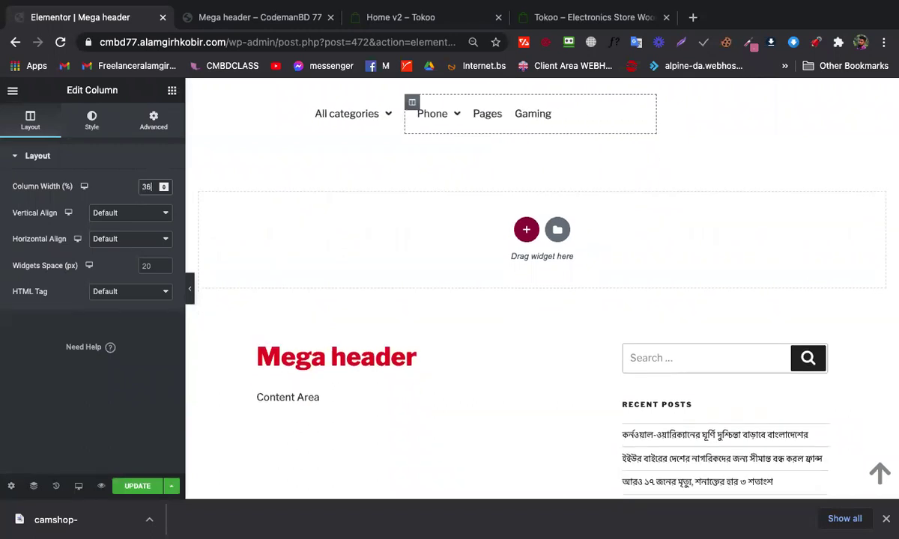
key(Up)
key(Up)
key(Up)
key(Up)
key(Up)
key(Up)
key(Up)
key(Up)
key(Up)
key(Up)
key(Up)
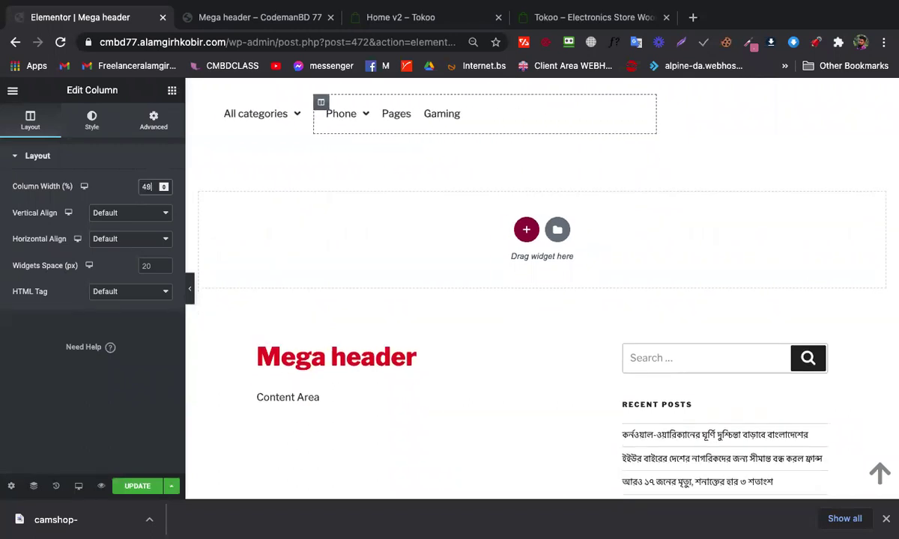
key(Up)
key(Up)
key(Up)
key(Up)
key(Up)
key(Up)
key(Up)
key(Up)
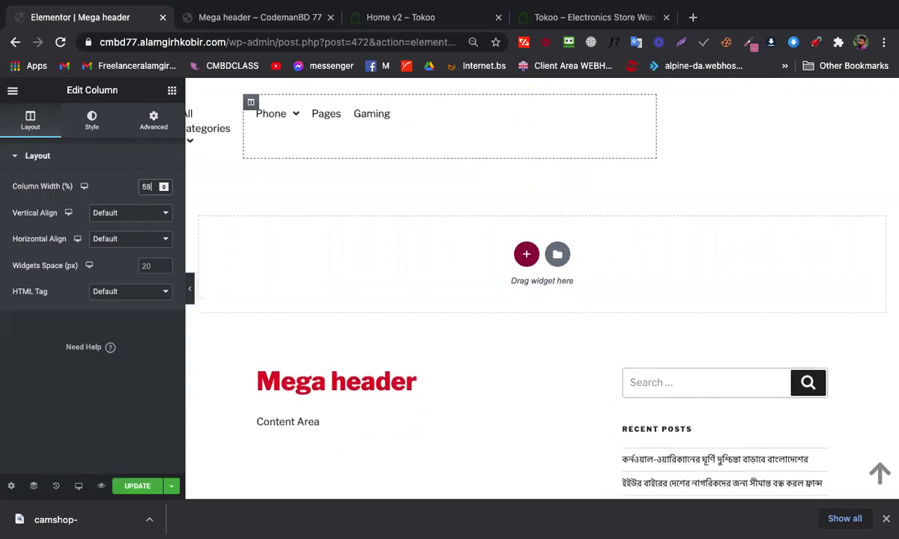
key(Up)
key(Up)
key(Up)
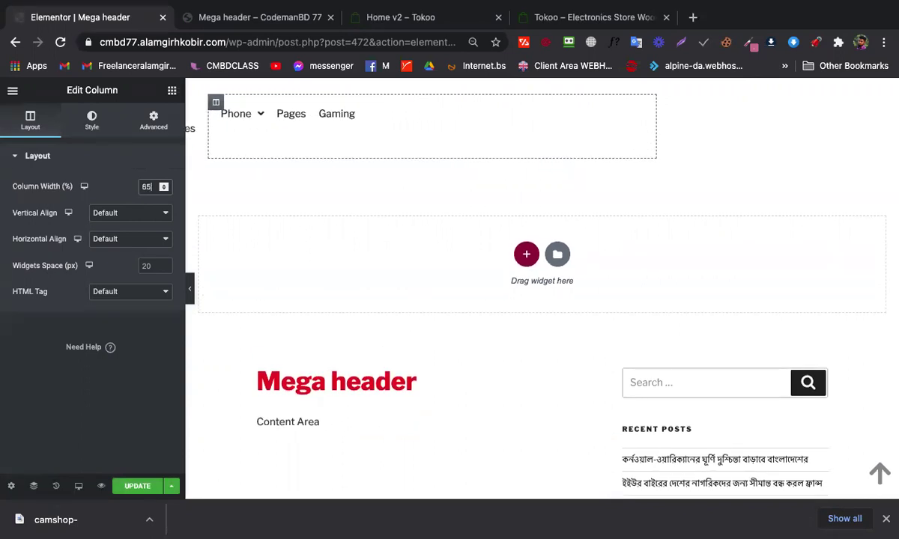
key(Down)
key(Down)
key(Down)
key(Down)
key(Down)
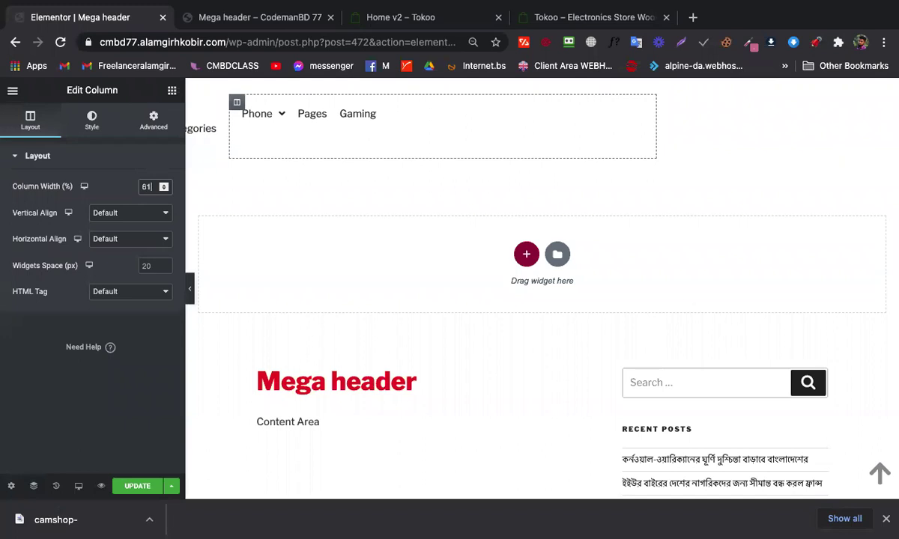
click(138, 486)
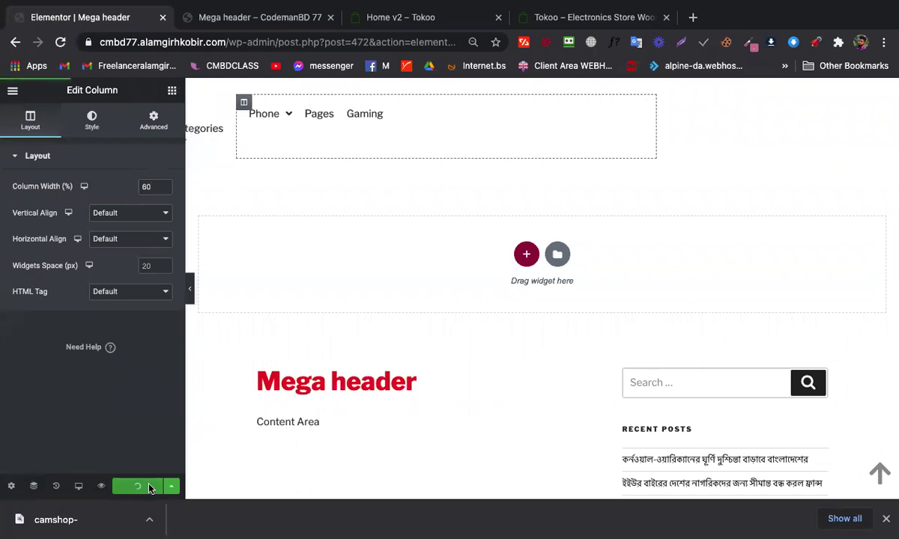
click(234, 20)
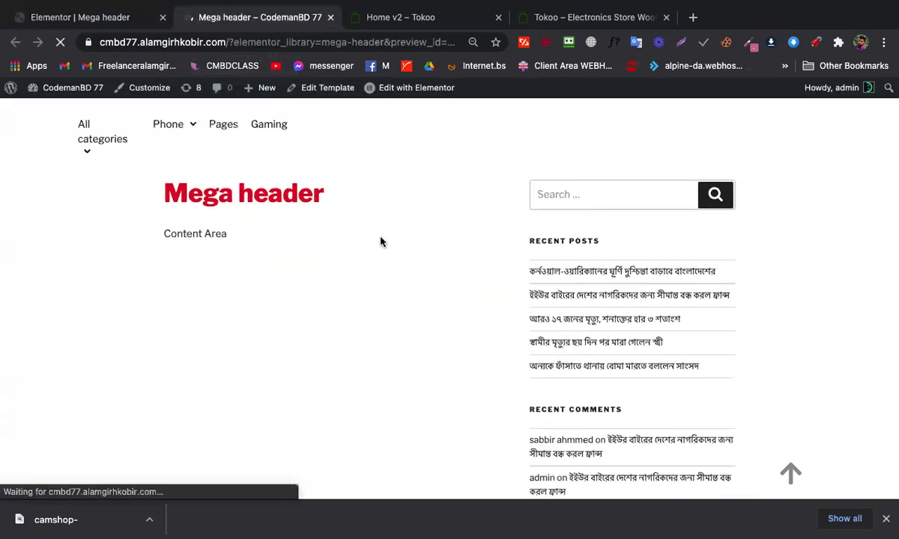
mouse_move(184, 127)
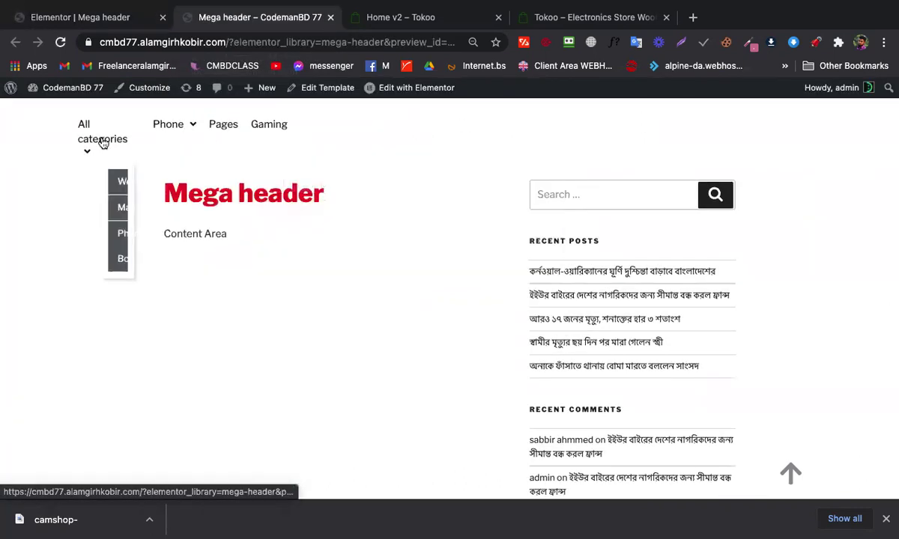
click(135, 21)
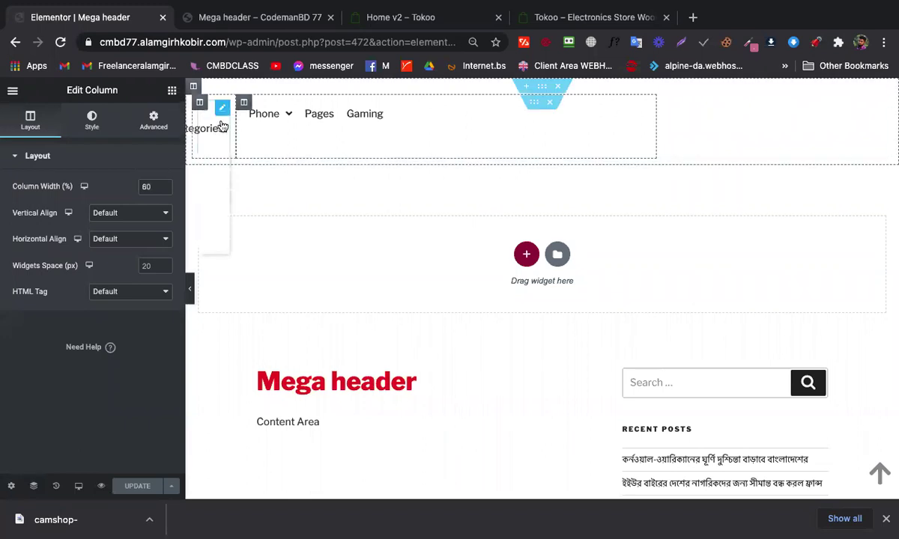
Set the All categories column's width to 20% and update the Mega header template
click(197, 103)
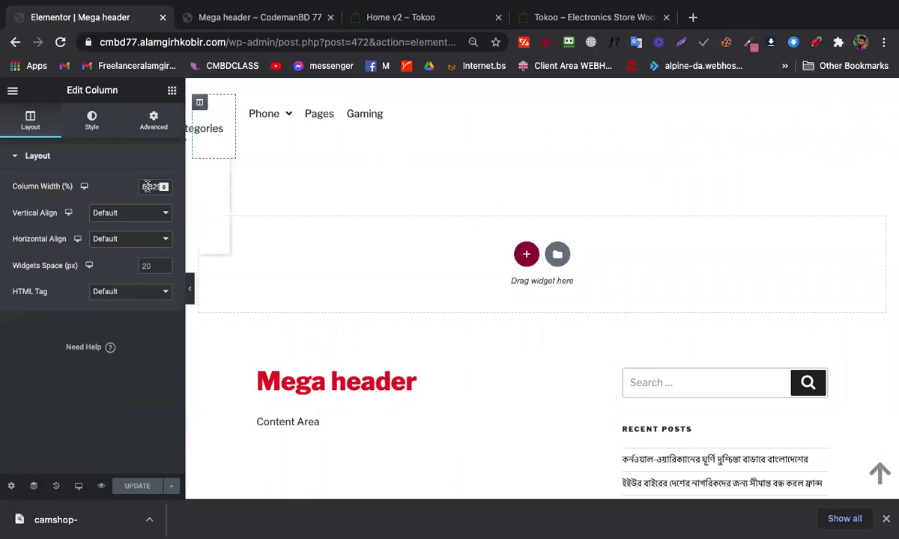
text(20)
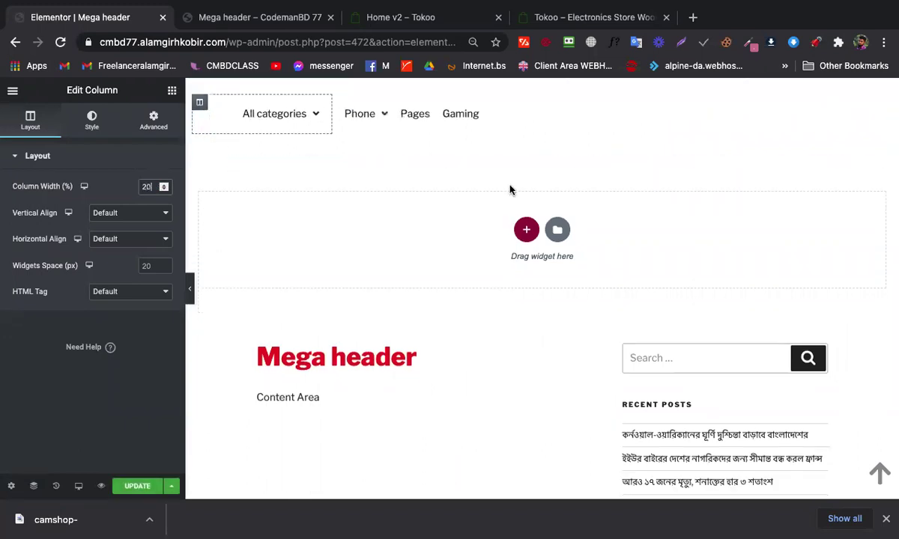
click(124, 487)
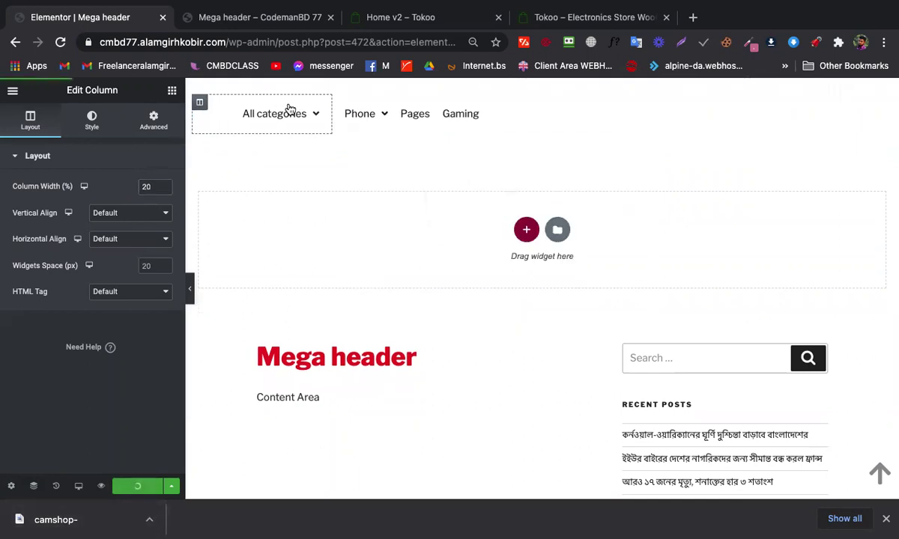
Load the site's home page in the preview tab and compare its All categories and Phone dropdowns with the header in the editor
mouse_move(287, 114)
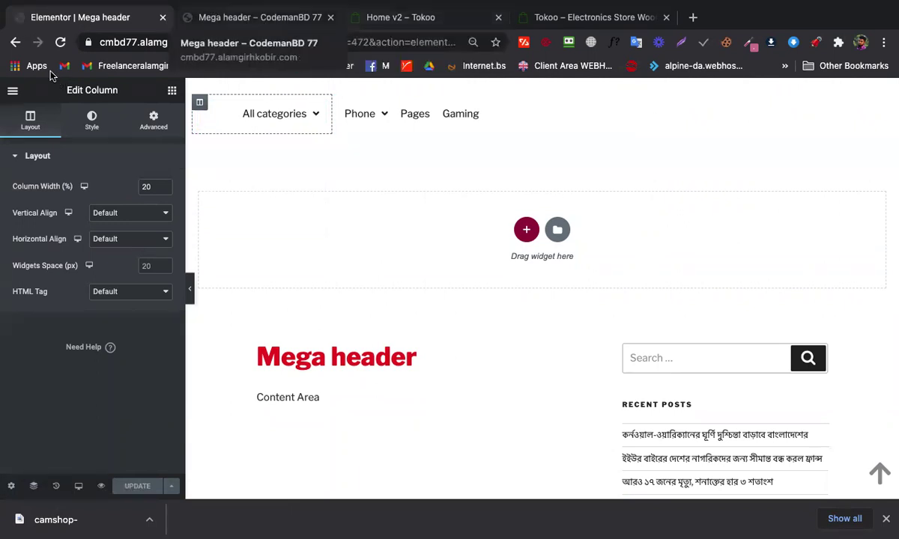
click(272, 12)
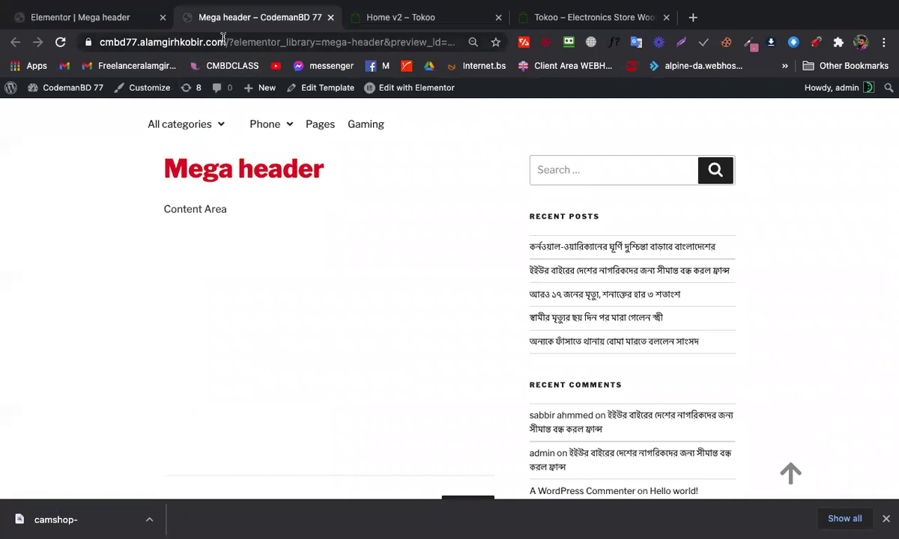
drag(227, 38, 480, 38)
key(BackSpace)
key(Return)
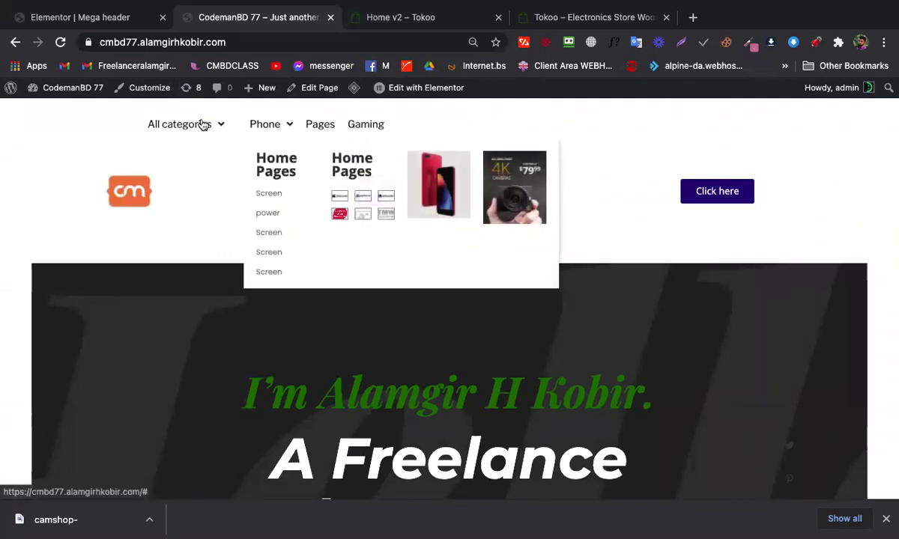
mouse_move(190, 129)
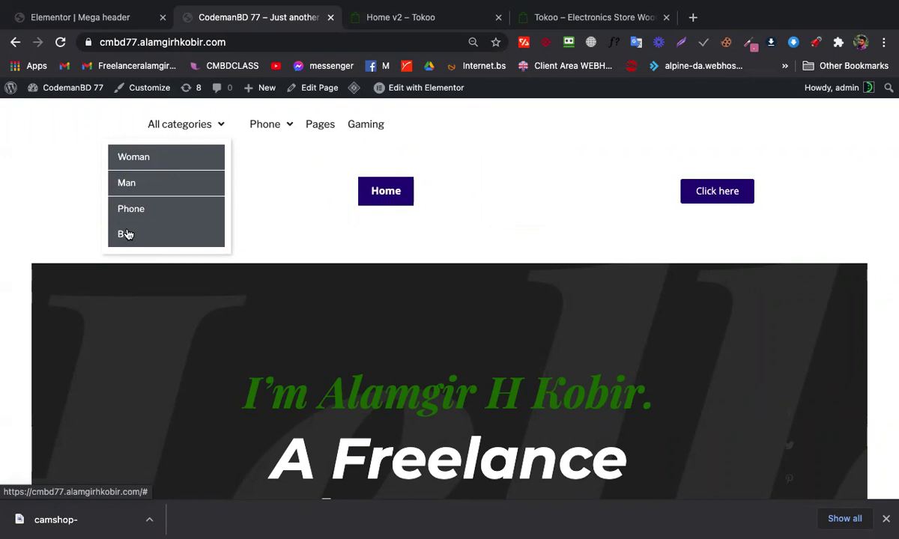
click(122, 20)
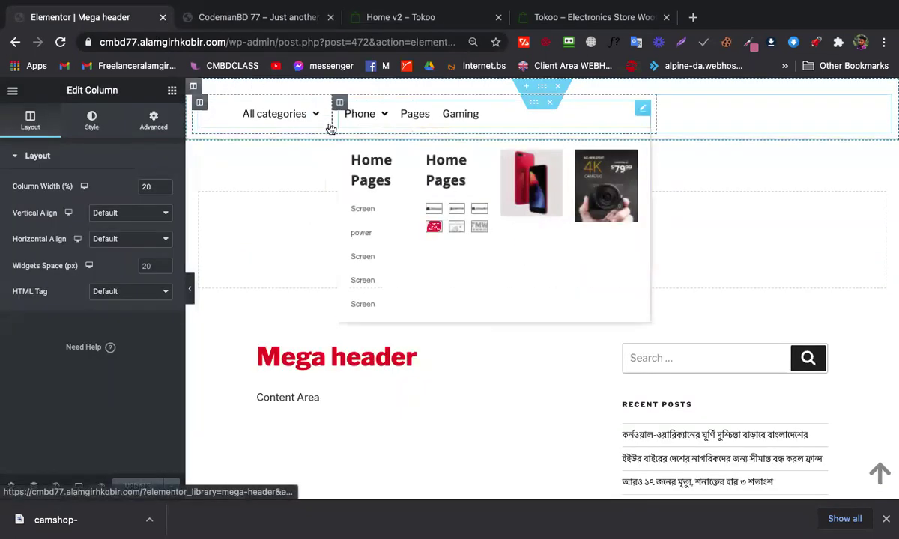
click(225, 19)
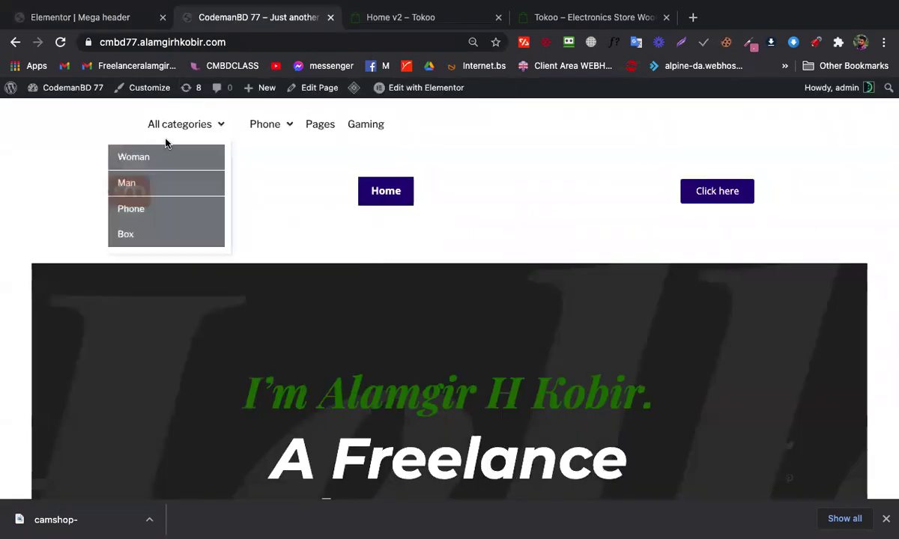
click(122, 17)
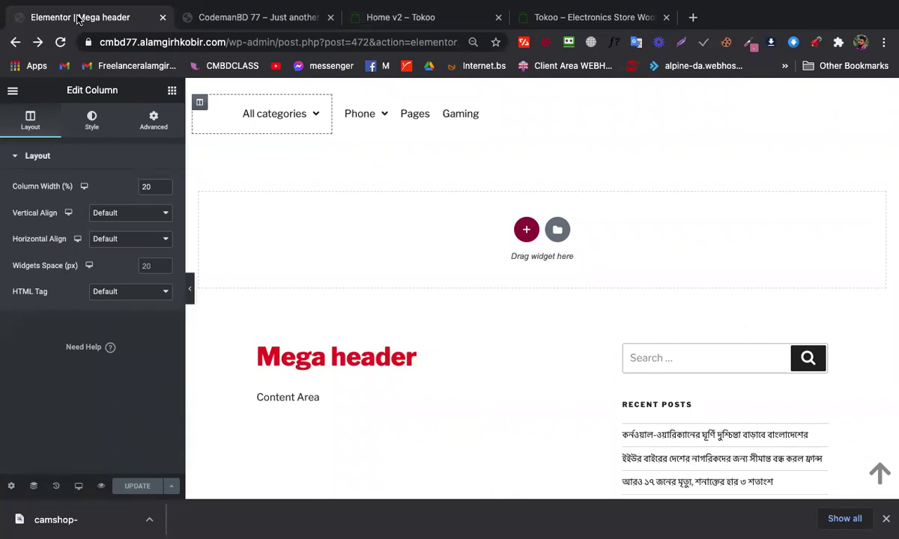
Leave the header editor and open the AC menu's structure and settings in the WordPress dashboard
click(16, 44)
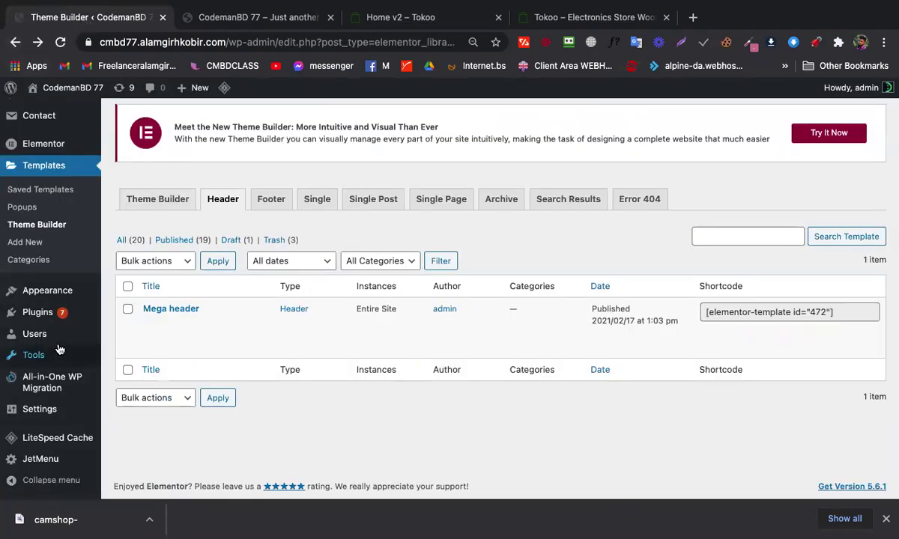
mouse_move(47, 290)
click(122, 345)
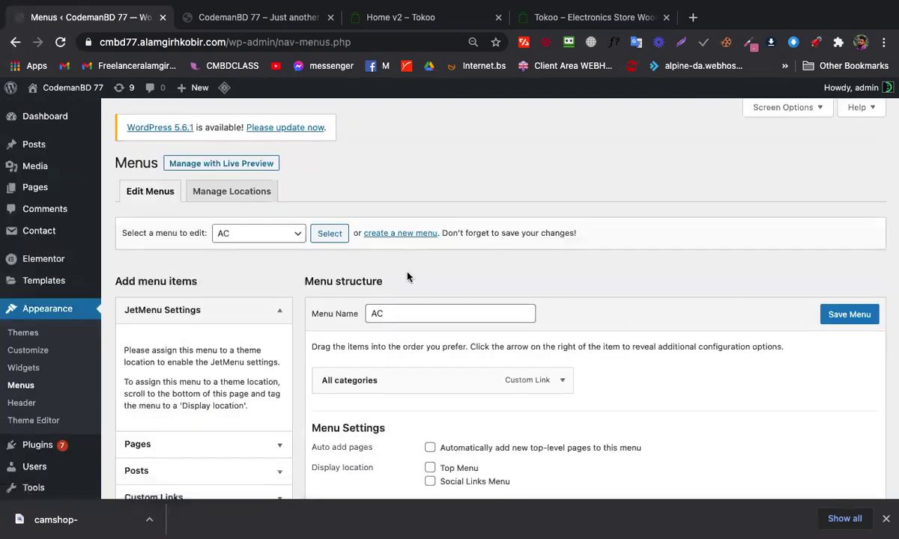
scroll(408, 277, down, 2)
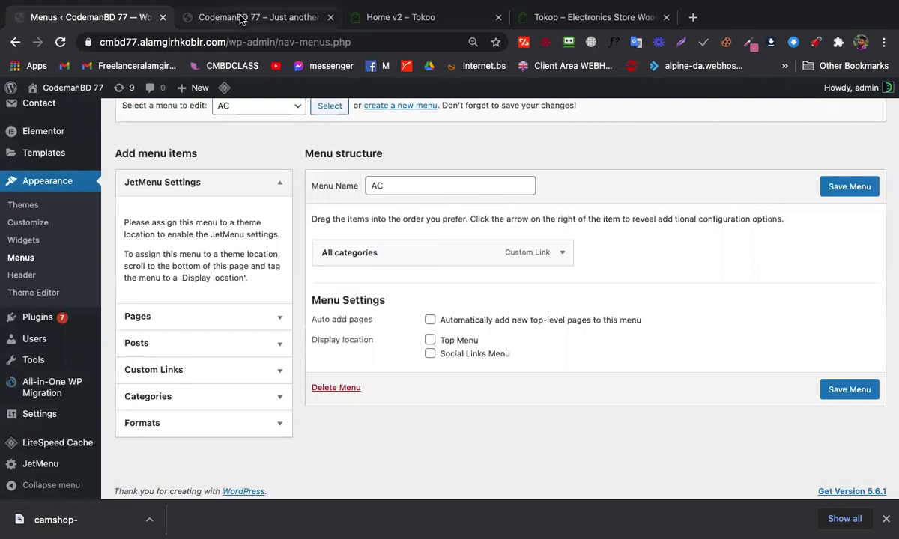
Examine the All categories and Phone dropdowns on the site's home page, and return to the menu administration page
click(240, 18)
mouse_move(176, 122)
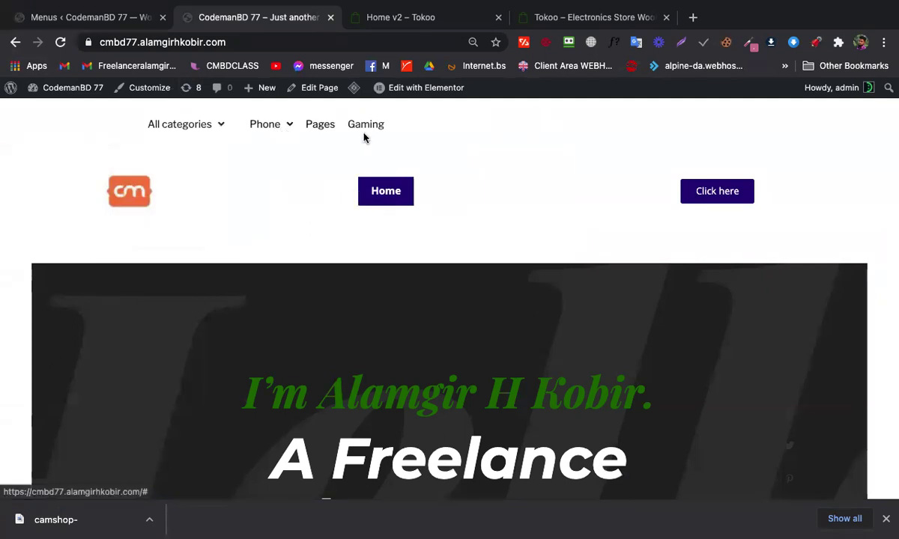
mouse_move(268, 127)
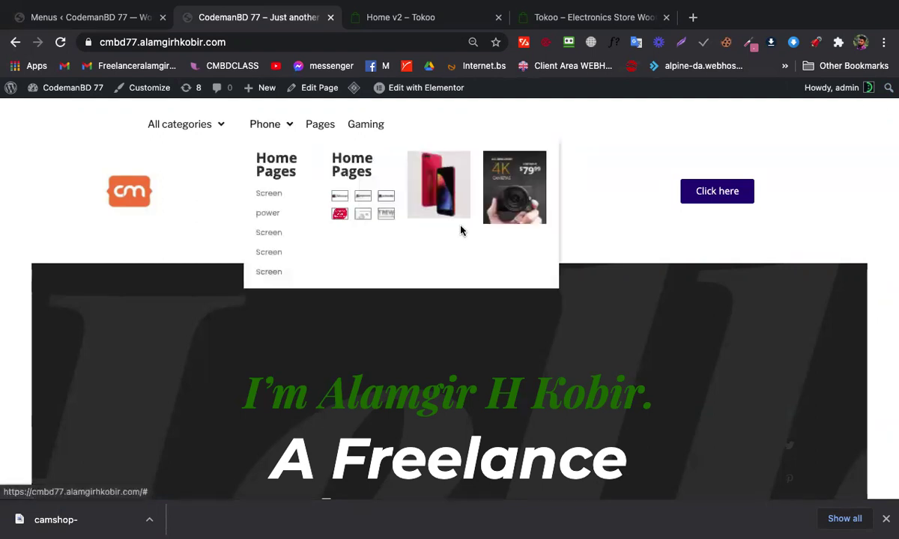
click(126, 19)
Load the AC2 menu for editing and bring its menu items into view
scroll(271, 195, down, 1)
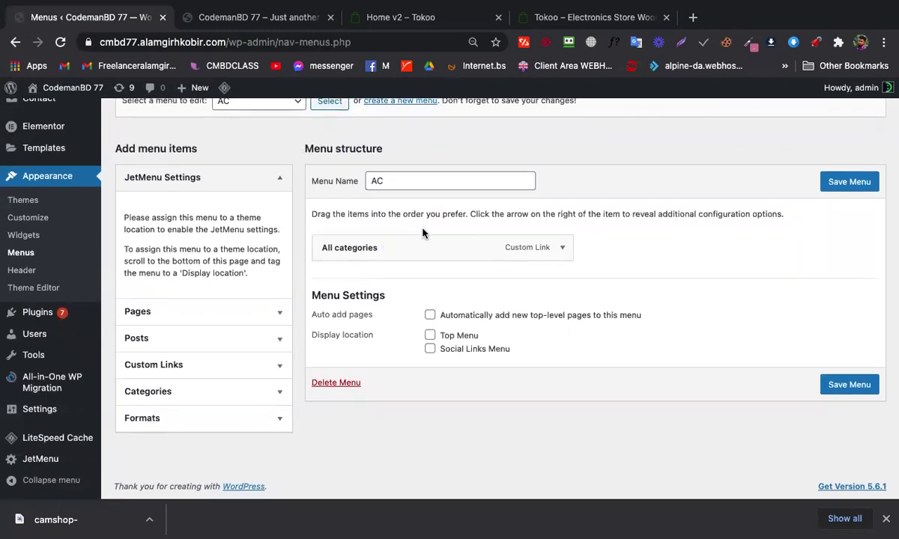
scroll(381, 198, up, 2)
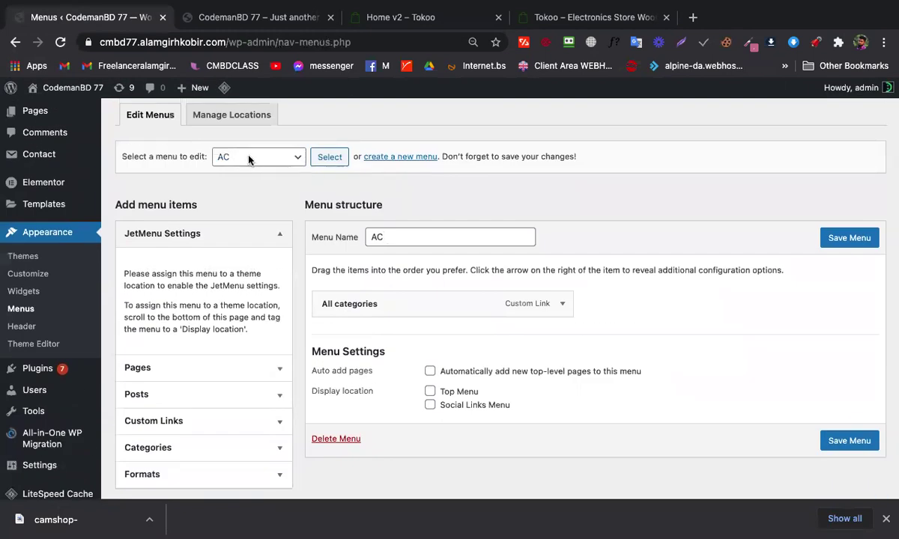
click(244, 161)
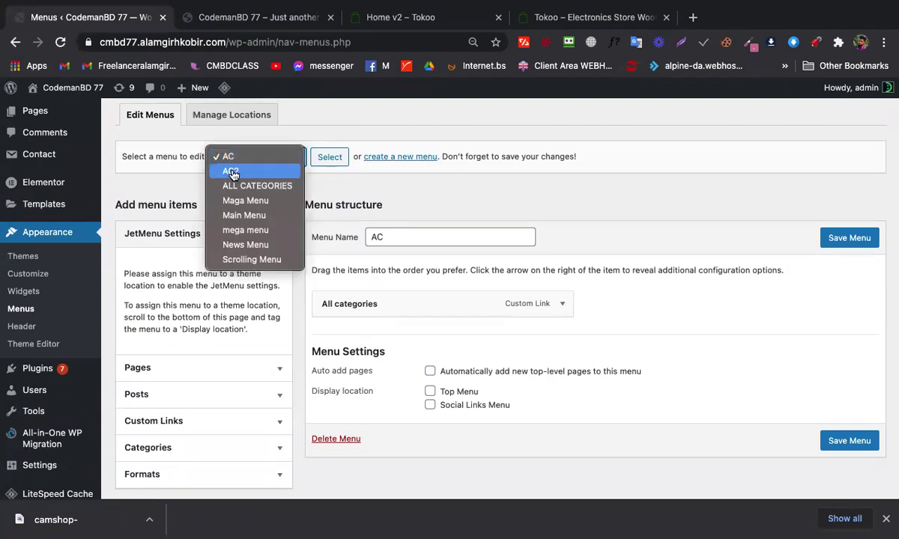
click(232, 171)
click(329, 159)
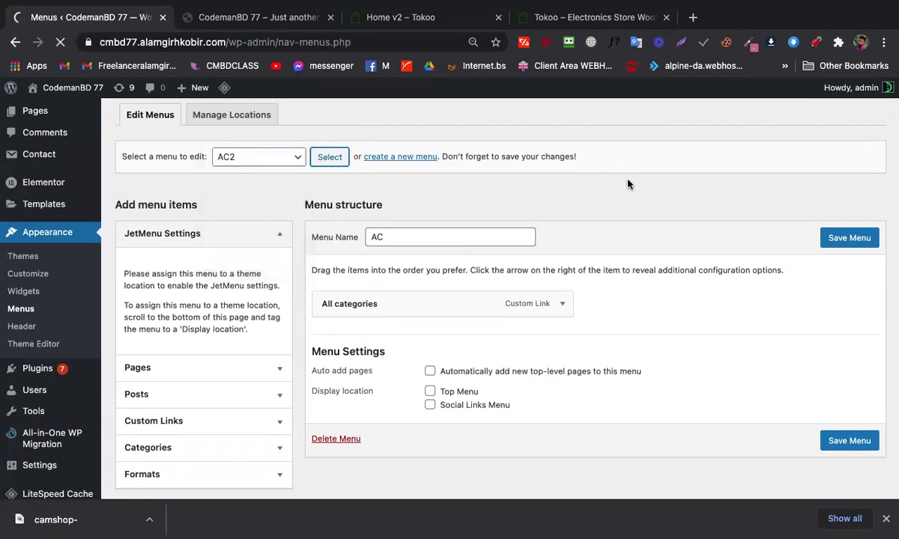
scroll(493, 209, down, 3)
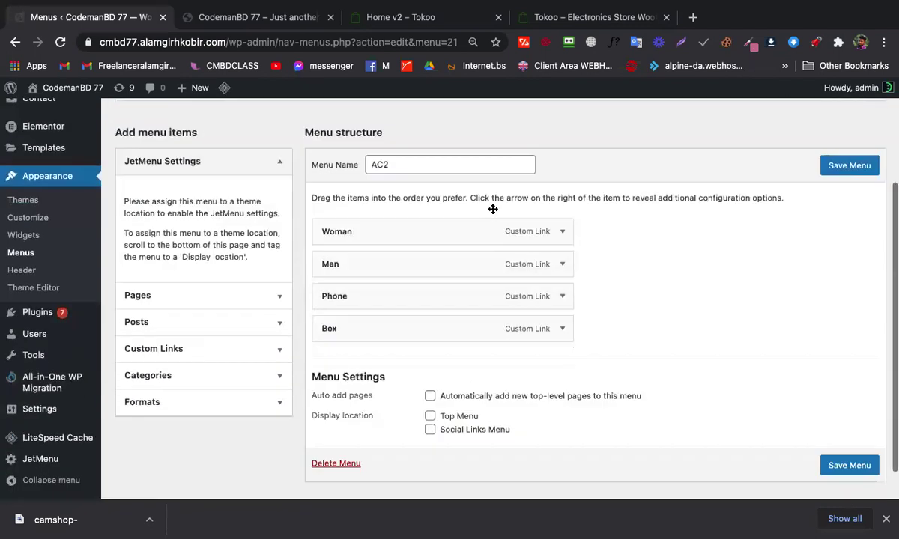
scroll(493, 209, down, 1)
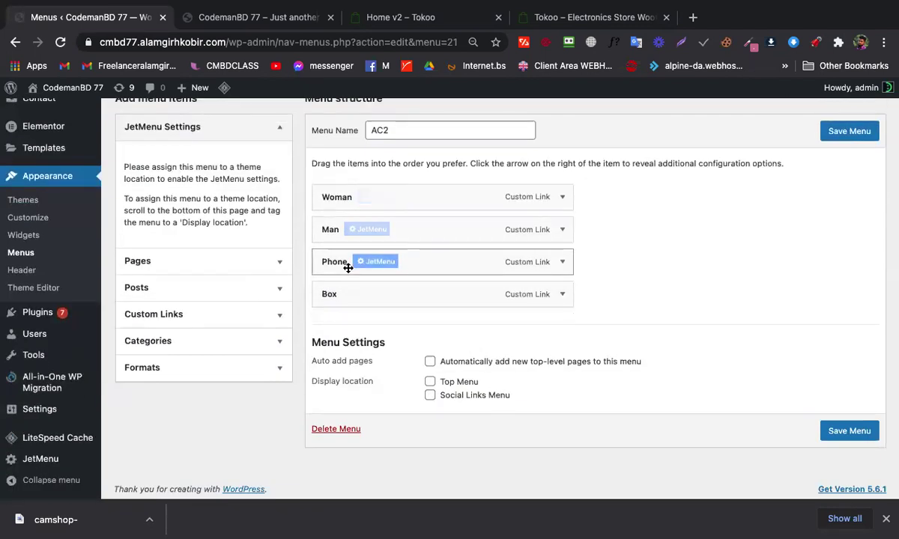
Enable the mega submenu for AC2's Woman item and open its mega menu content for editing
click(376, 203)
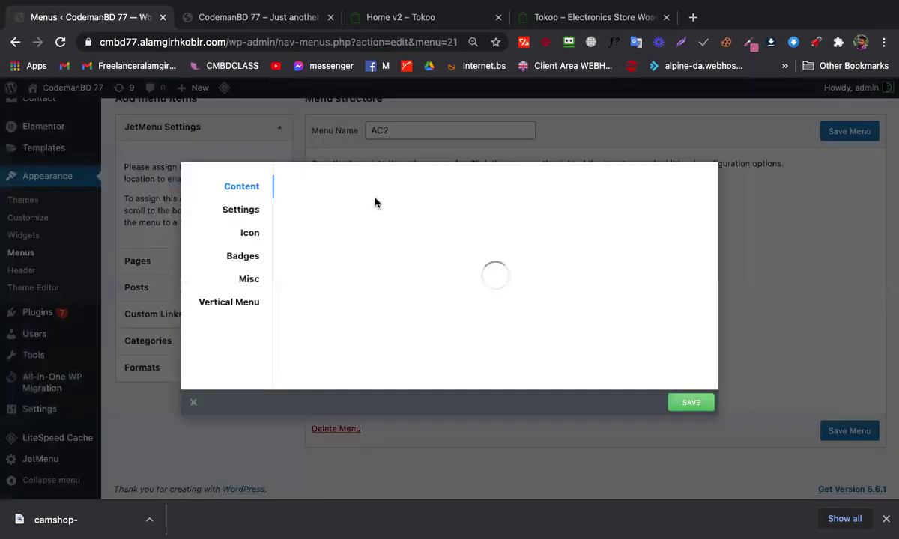
click(500, 264)
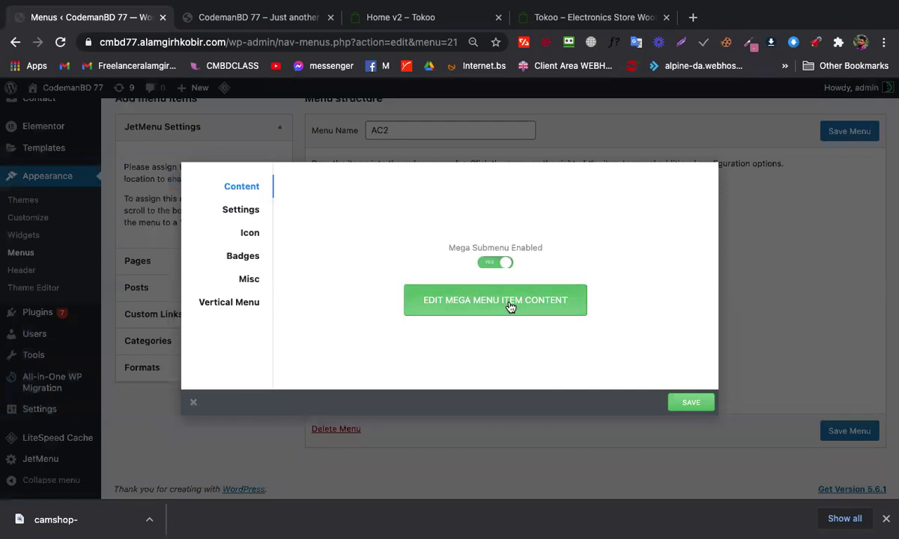
click(508, 303)
Examine the Women's Clothing submenu layout on the Tokoo demo, check the site's home page, and return to the content editor
click(376, 20)
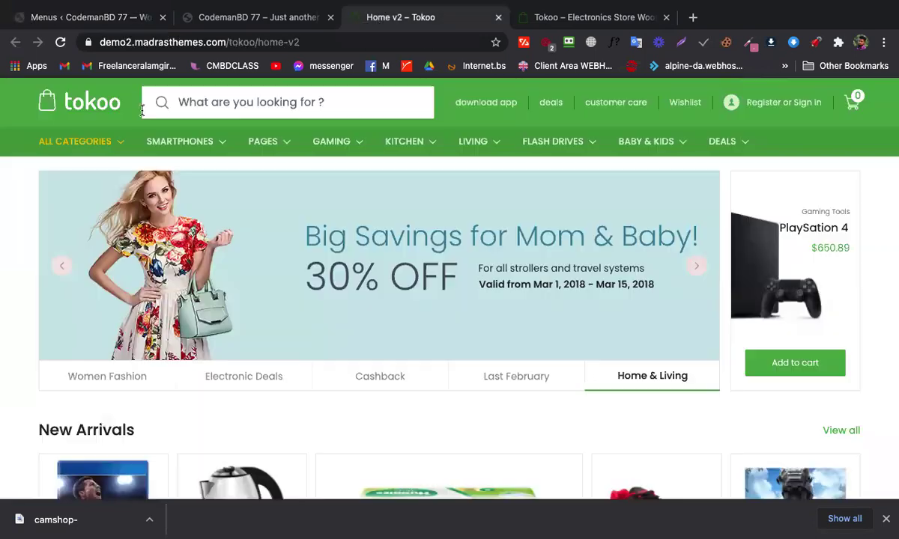
mouse_move(98, 173)
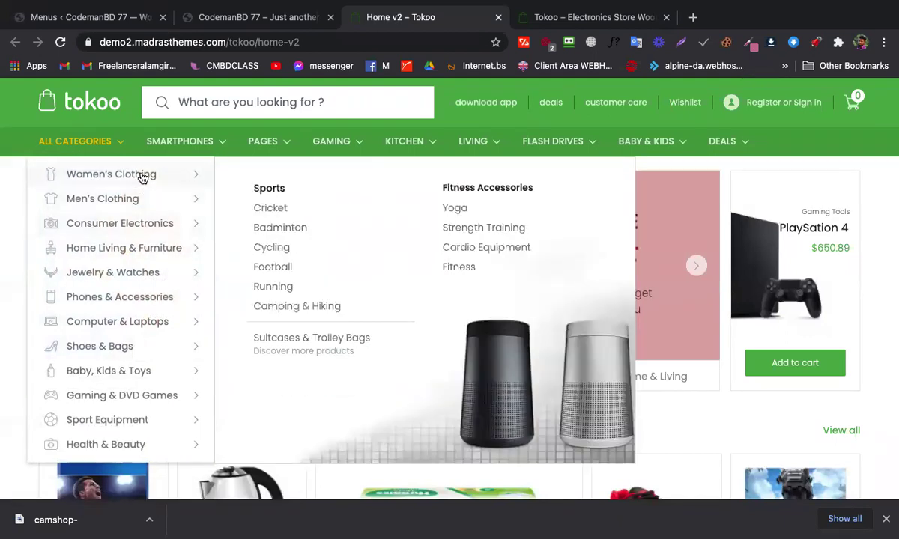
mouse_move(142, 178)
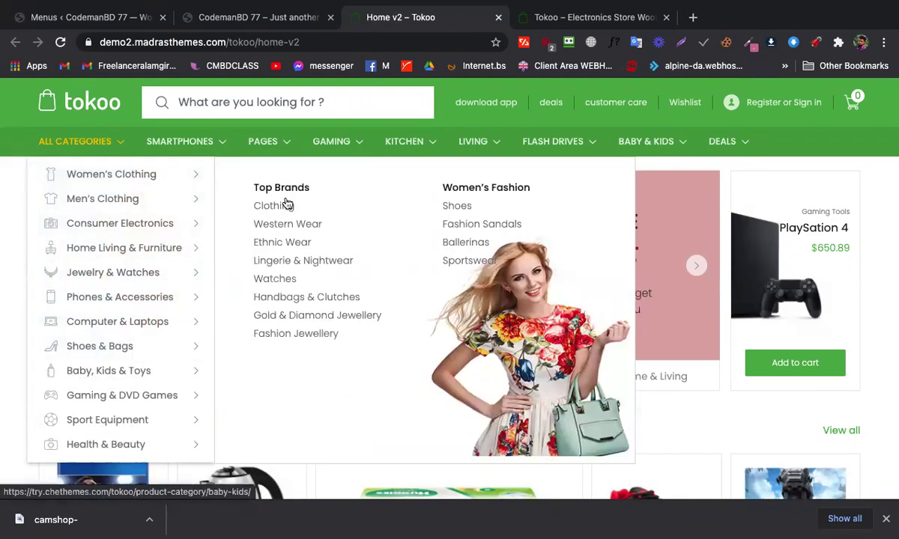
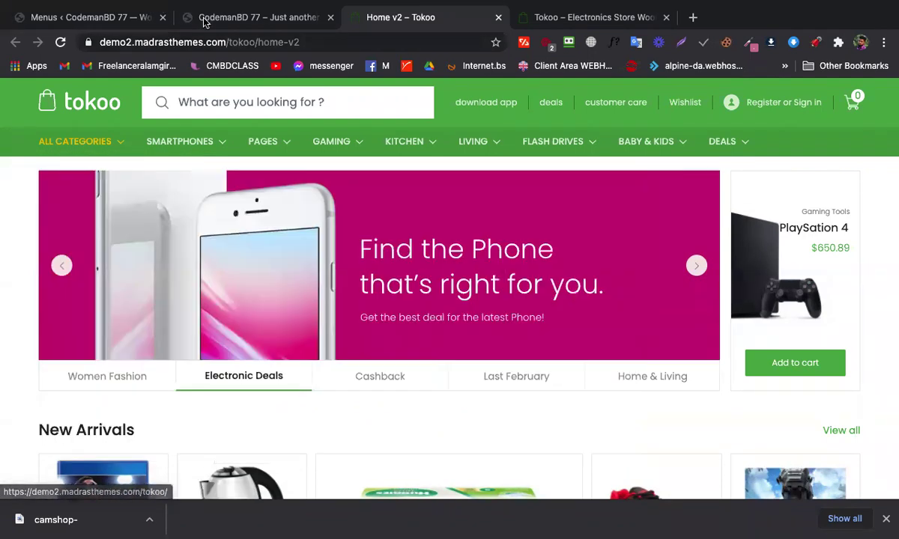
click(237, 18)
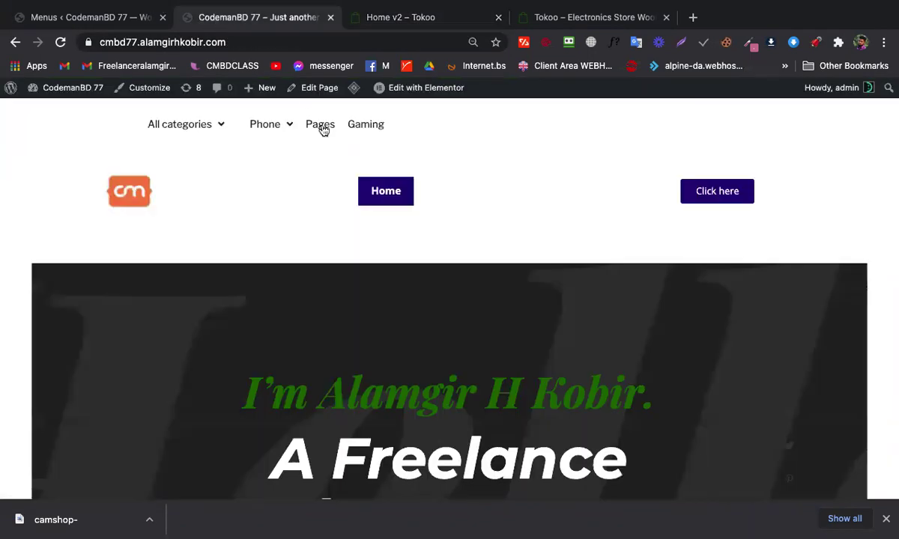
click(117, 20)
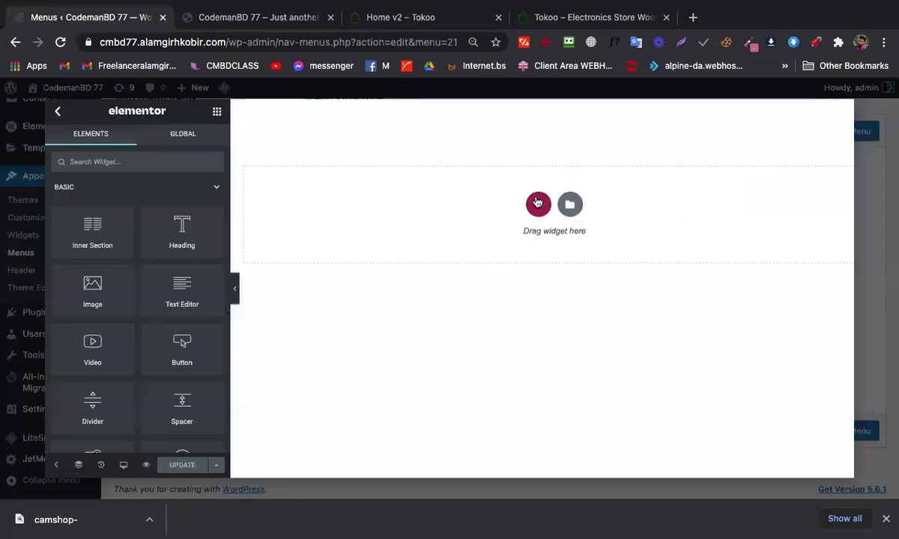
Add a single-column section to the Woman mega menu and place an inner section with three columns inside it
click(538, 203)
click(392, 231)
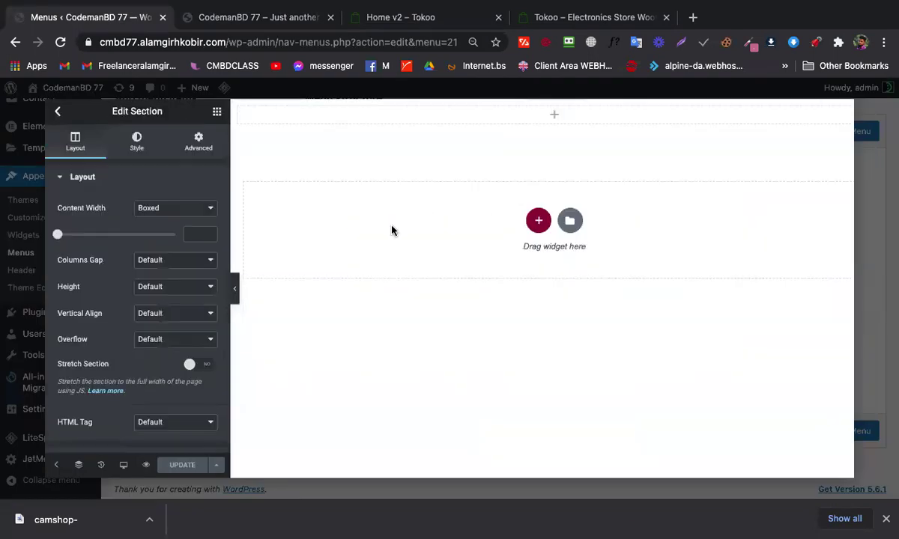
click(216, 112)
drag(100, 241, 392, 125)
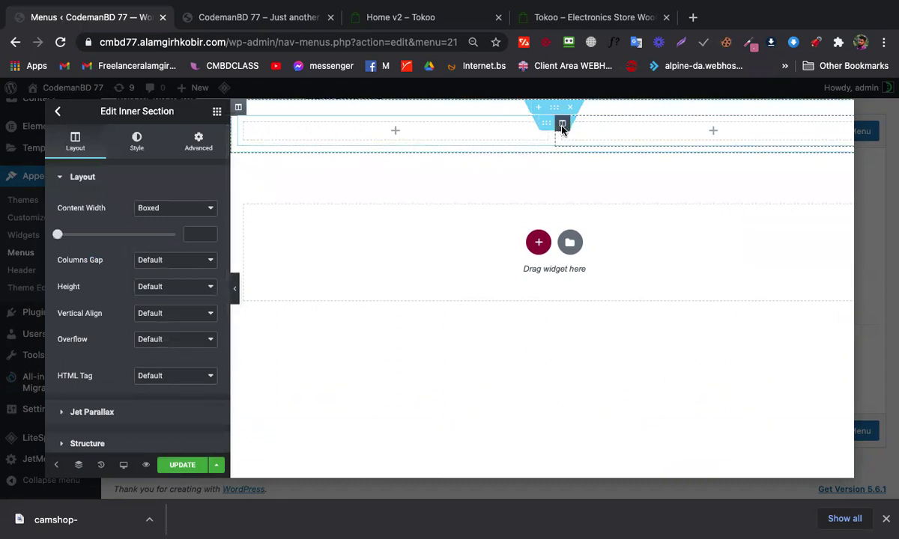
right_click(563, 129)
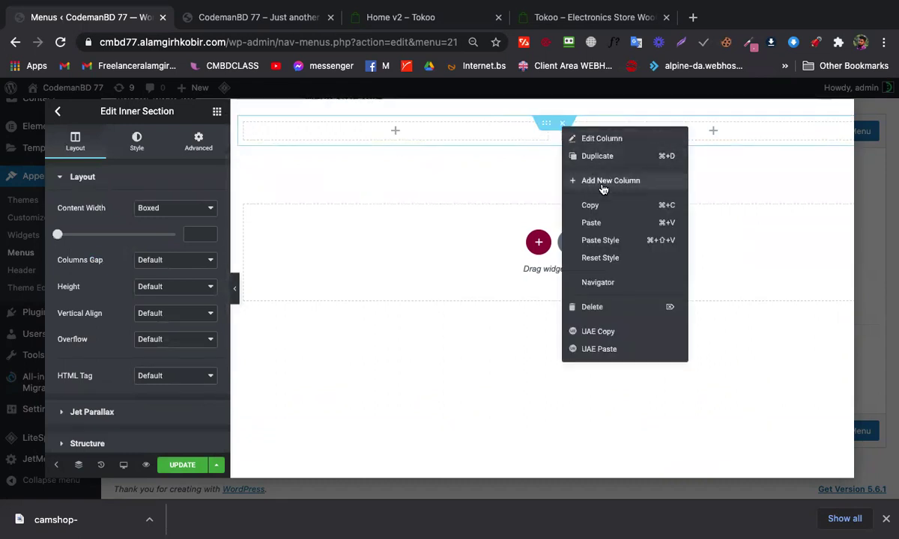
click(578, 182)
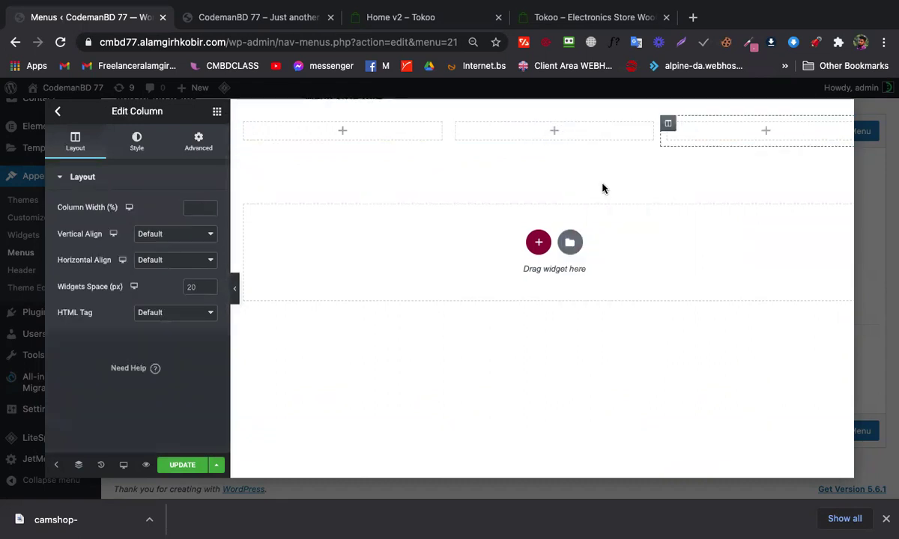
Add a Heading widget to the first inner column and shorten its title to "Add Your"
click(342, 132)
drag(185, 232, 352, 126)
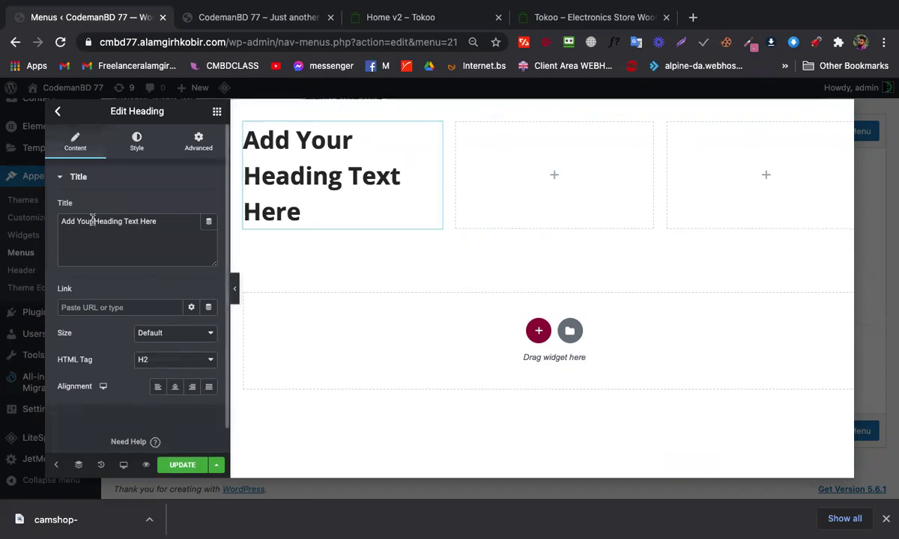
drag(93, 221, 181, 220)
key(BackSpace)
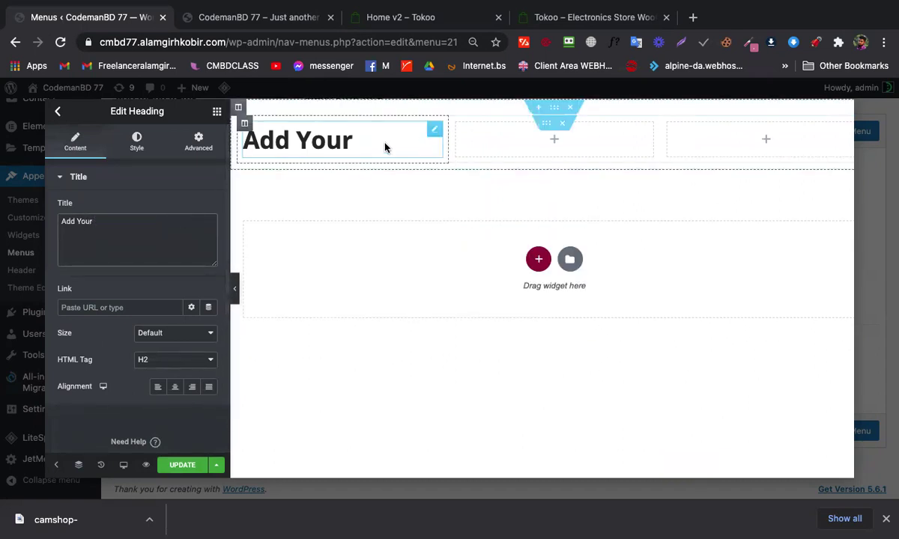
Duplicate the "Add Your" heading twice so the first column holds a title and two entries below it
right_click(432, 133)
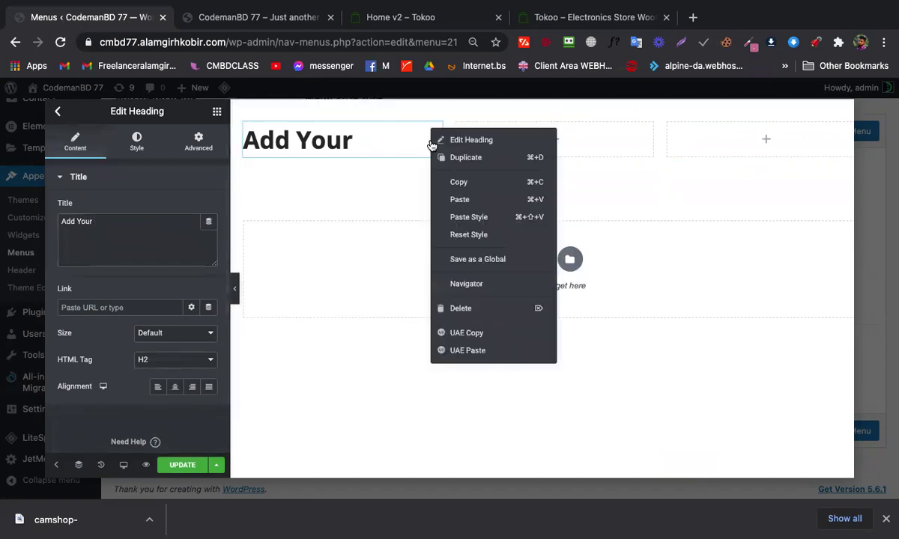
click(467, 159)
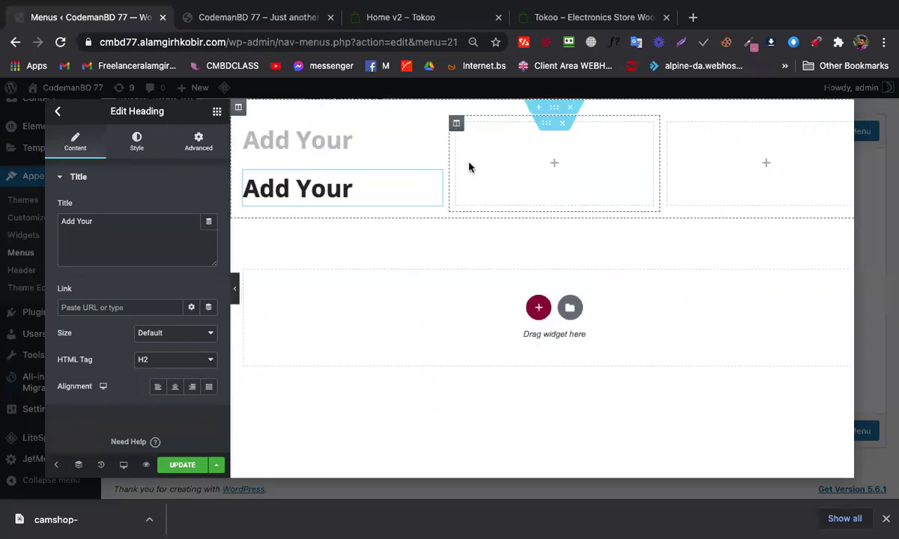
right_click(432, 182)
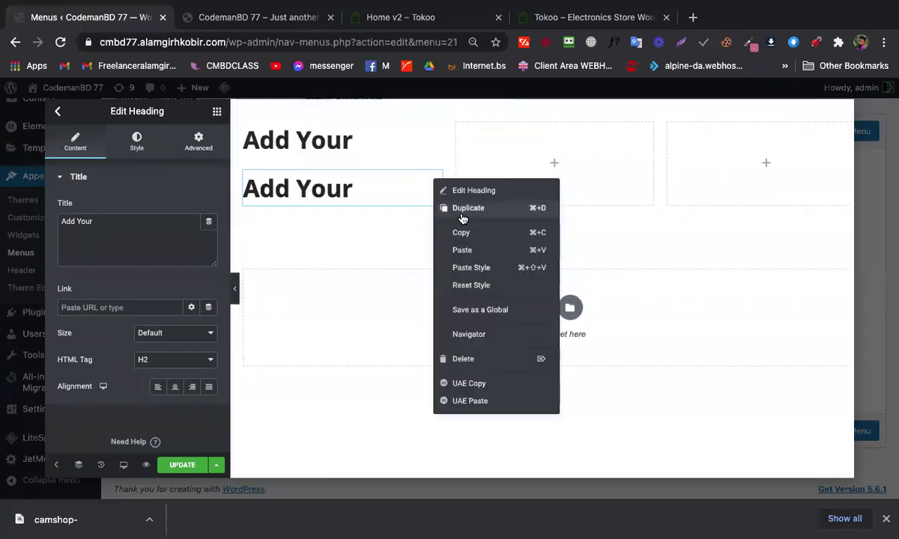
click(448, 208)
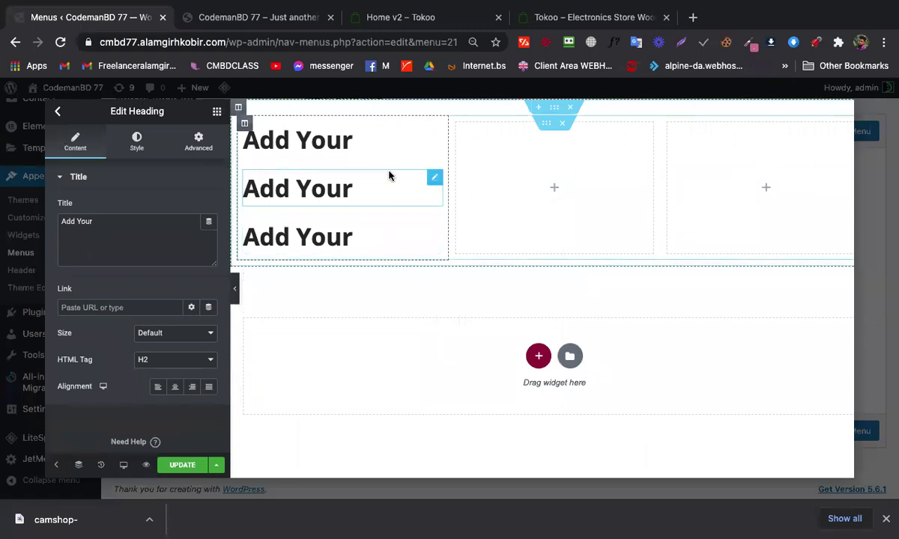
Apply the global Text typography to the second heading and copy its style onto the third heading
click(137, 144)
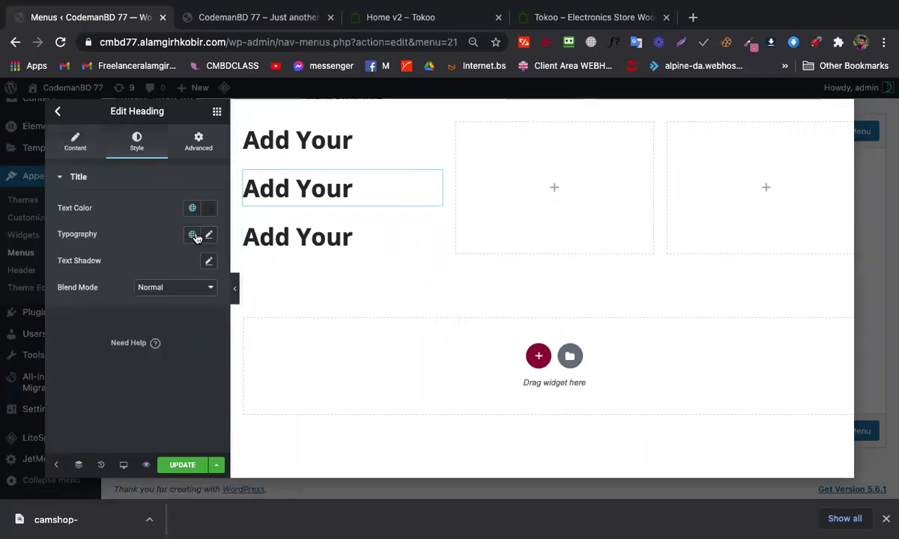
click(192, 235)
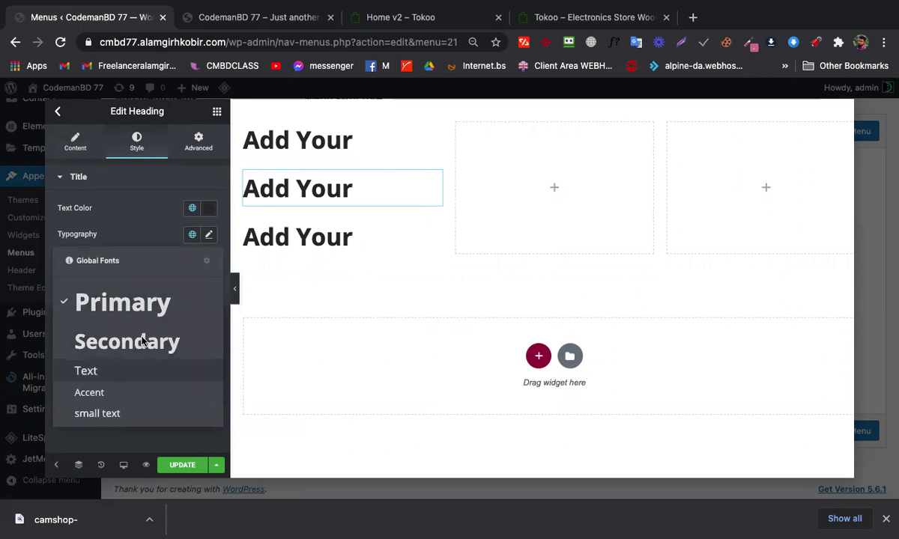
click(141, 371)
right_click(438, 178)
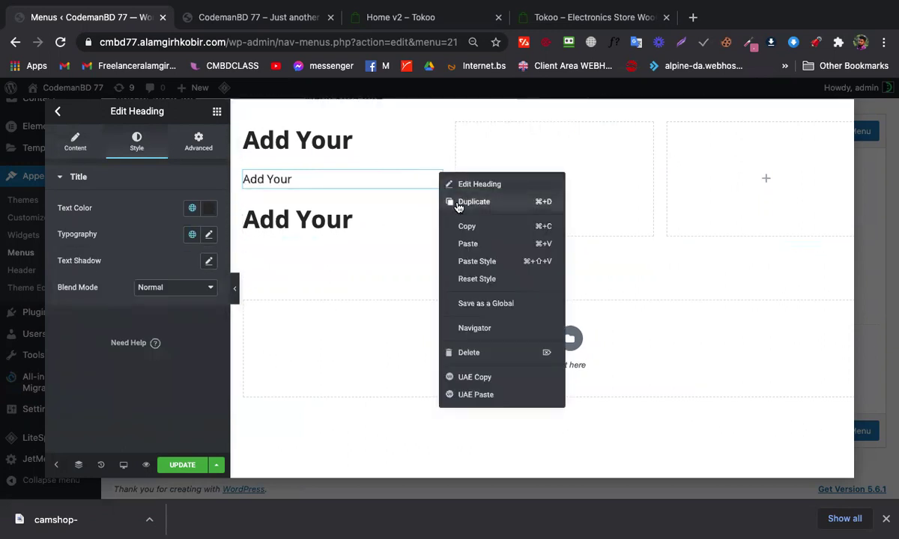
click(464, 227)
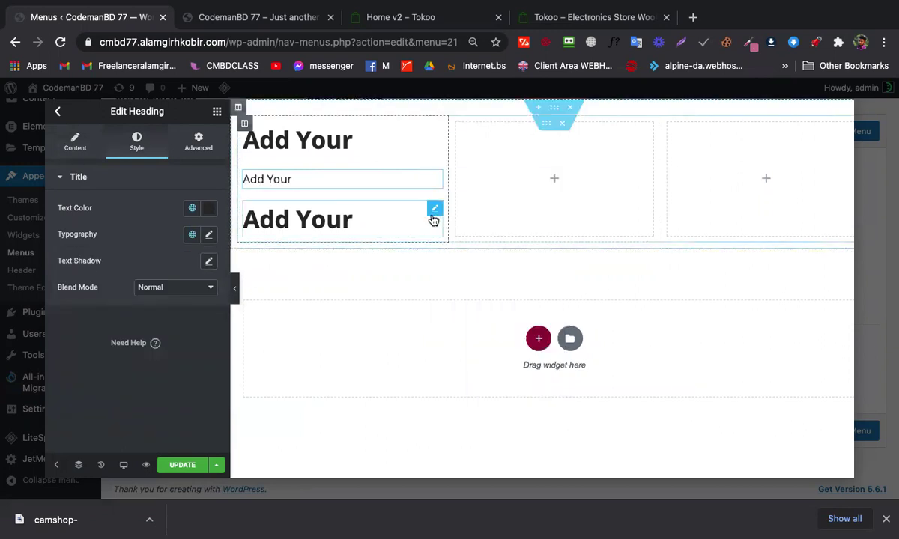
right_click(433, 217)
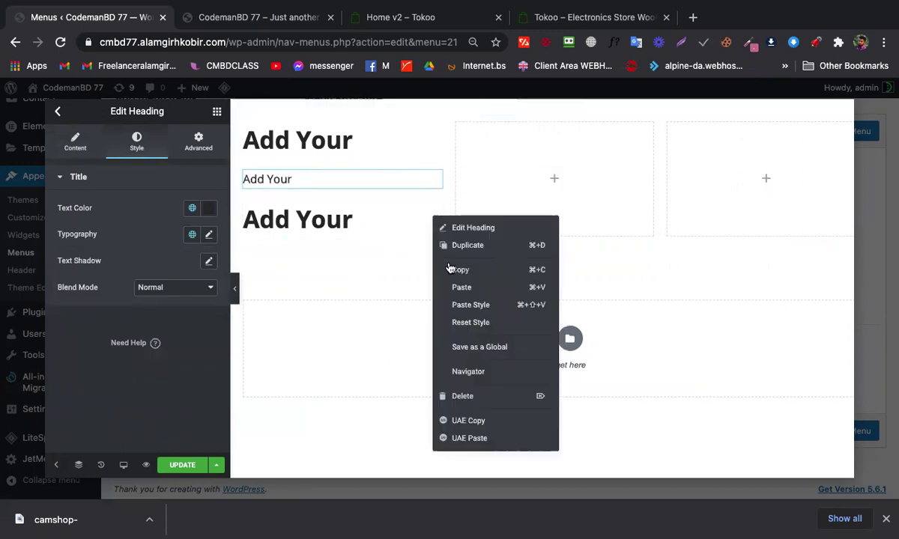
click(470, 306)
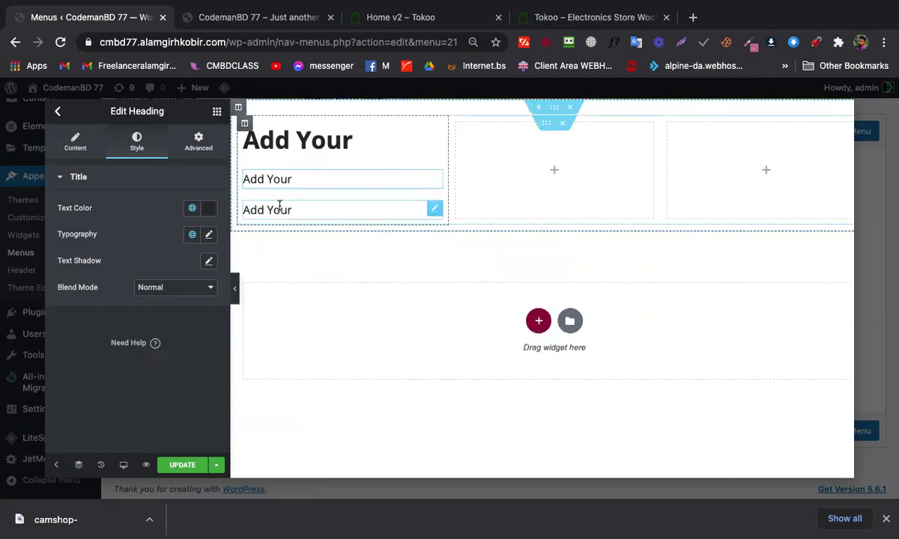
Check the headings and links in the Tokoo demo's Women's Clothing submenu, and return to the Woman content editor
click(410, 23)
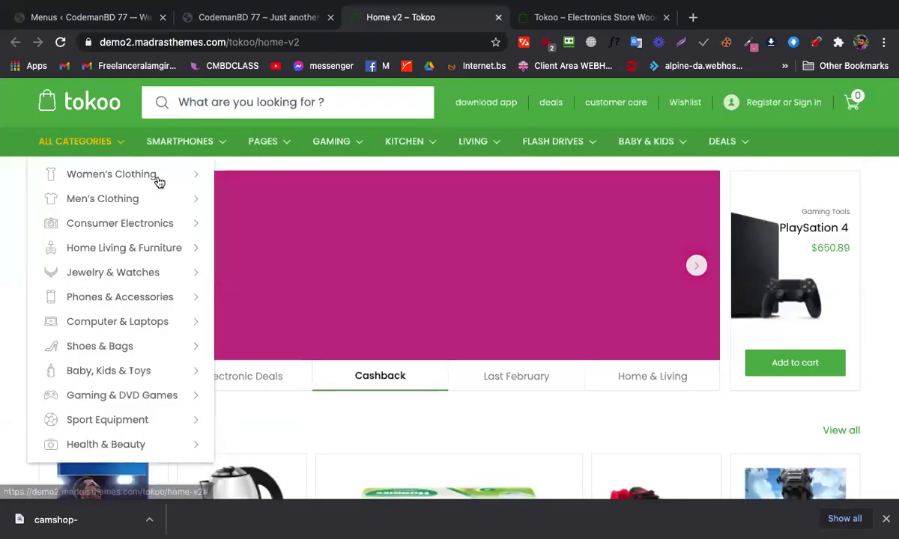
mouse_move(159, 182)
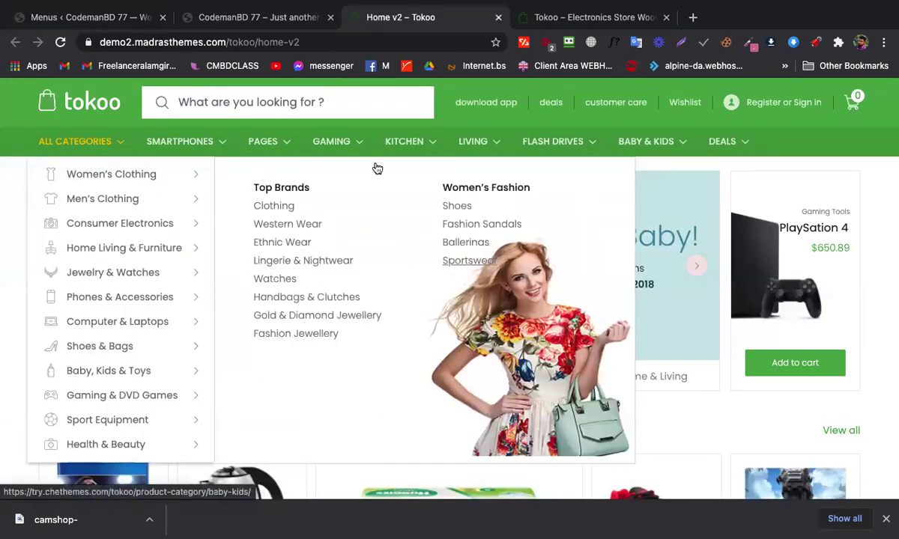
click(114, 20)
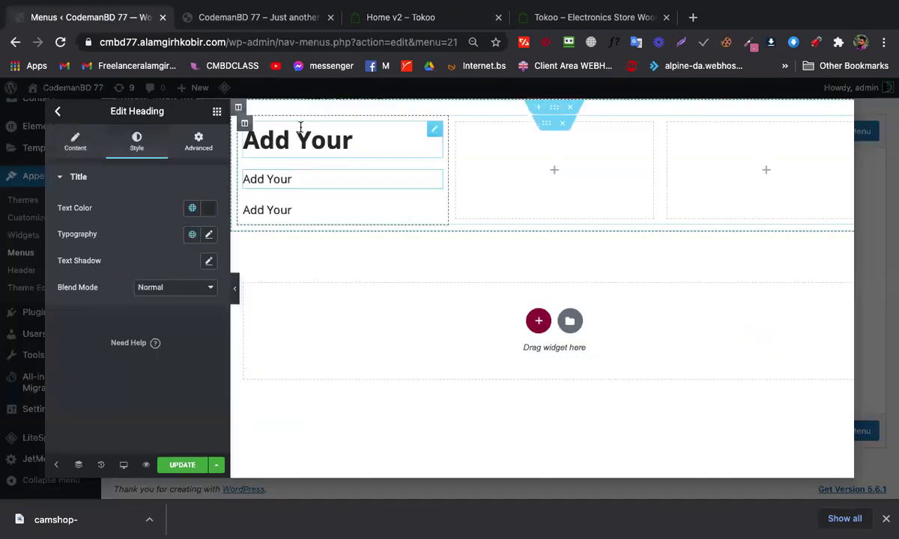
Duplicate the first inner column with its three headings, and delete the empty column beside the copy
right_click(250, 127)
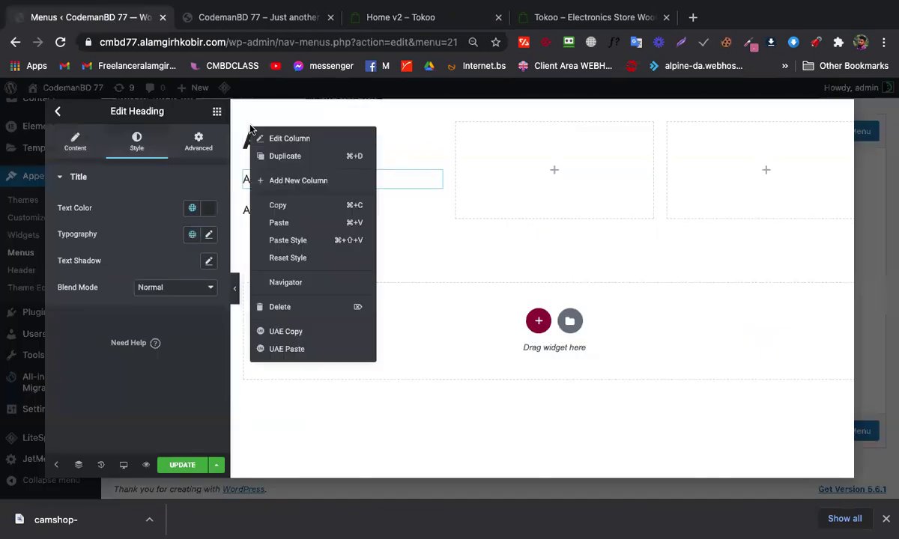
click(276, 157)
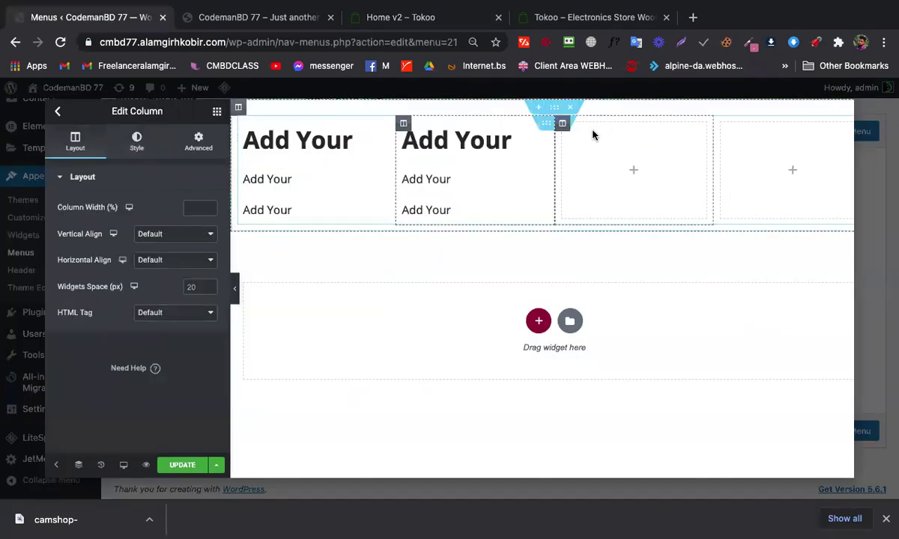
right_click(566, 131)
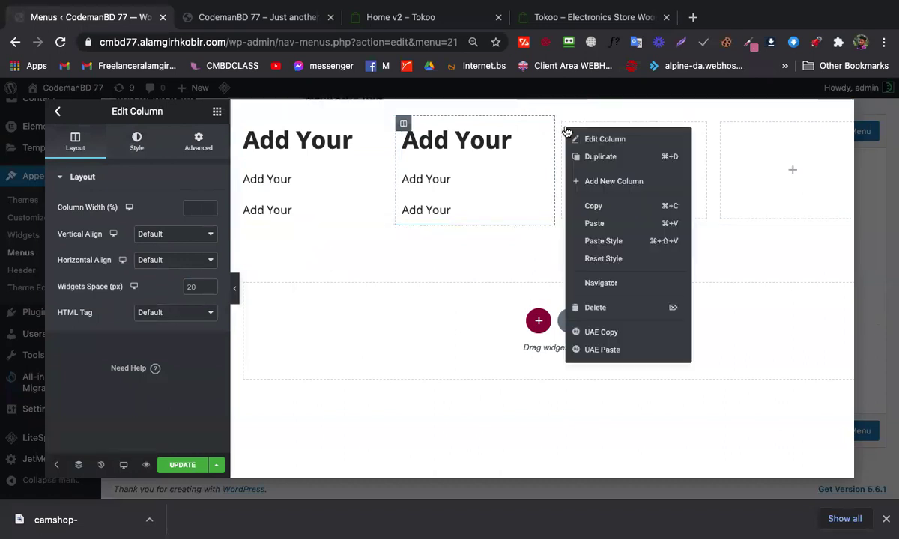
click(599, 308)
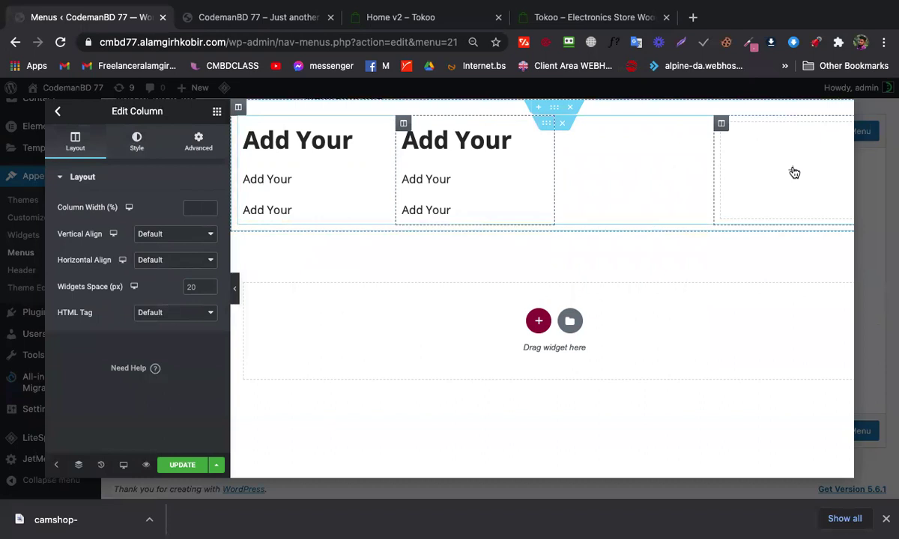
Add an Image widget to the remaining empty inner column
click(254, 21)
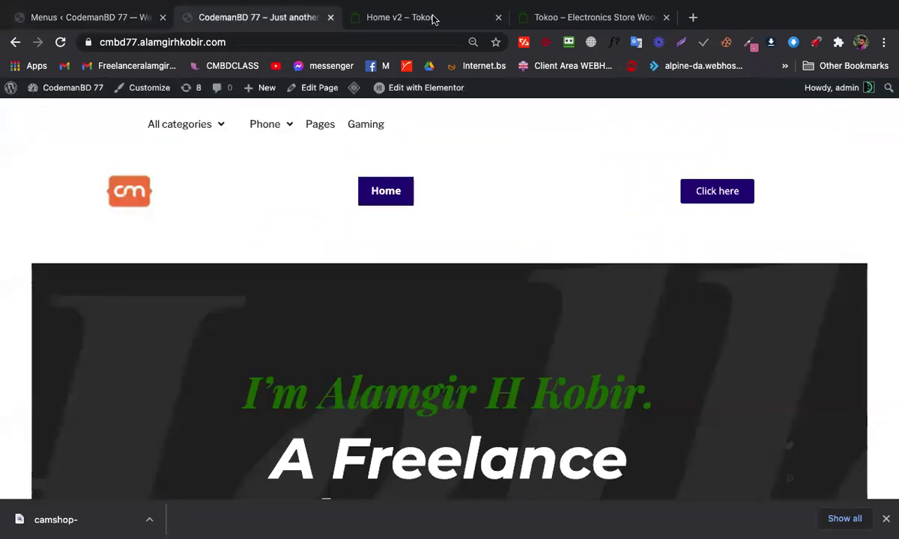
click(431, 23)
click(114, 18)
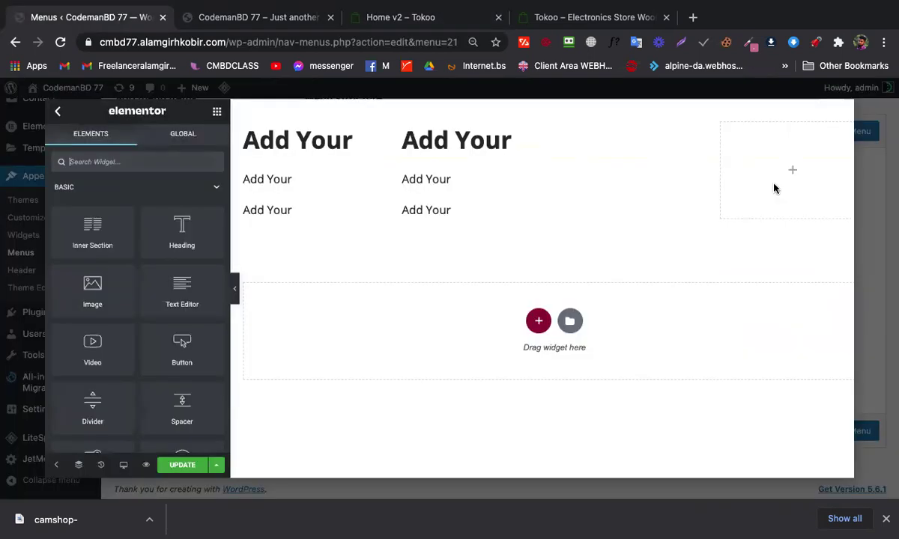
scroll(163, 370, down, 6)
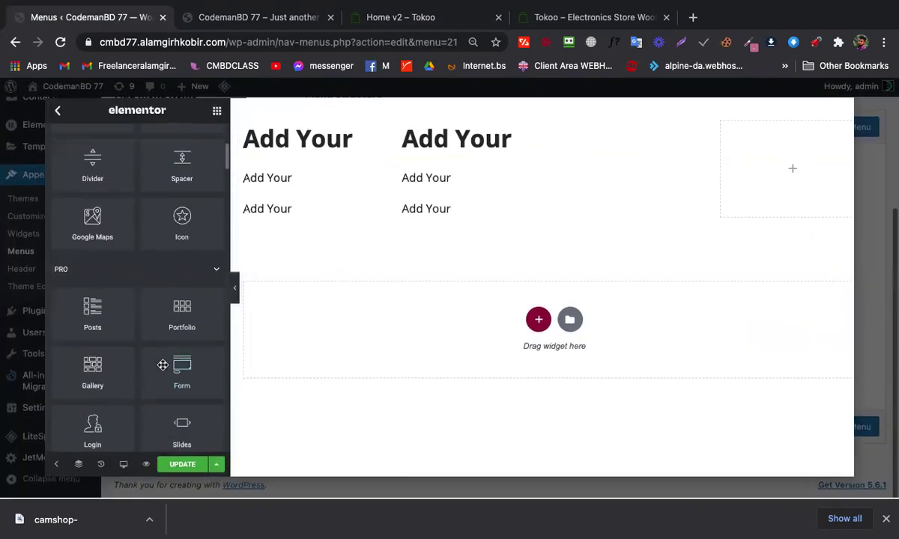
scroll(157, 339, up, 6)
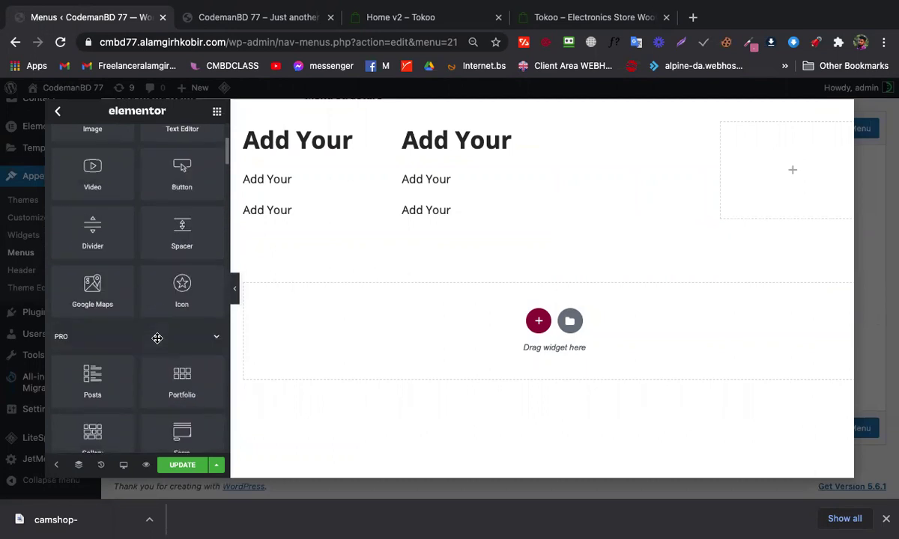
drag(94, 289, 749, 171)
Choose megamenu-img-1-1.png from the media library as the widget's image
click(140, 243)
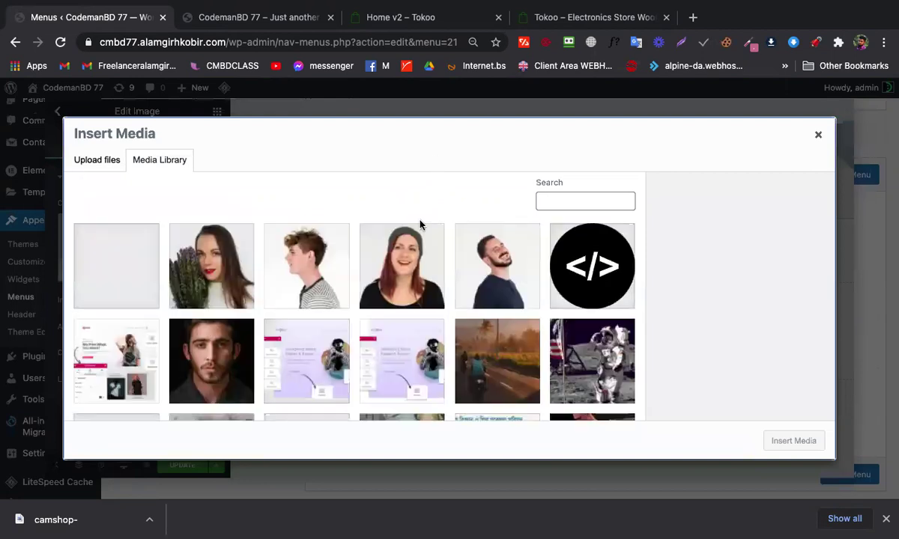
scroll(420, 226, down, 2)
scroll(420, 226, up, 2)
scroll(421, 226, down, 5)
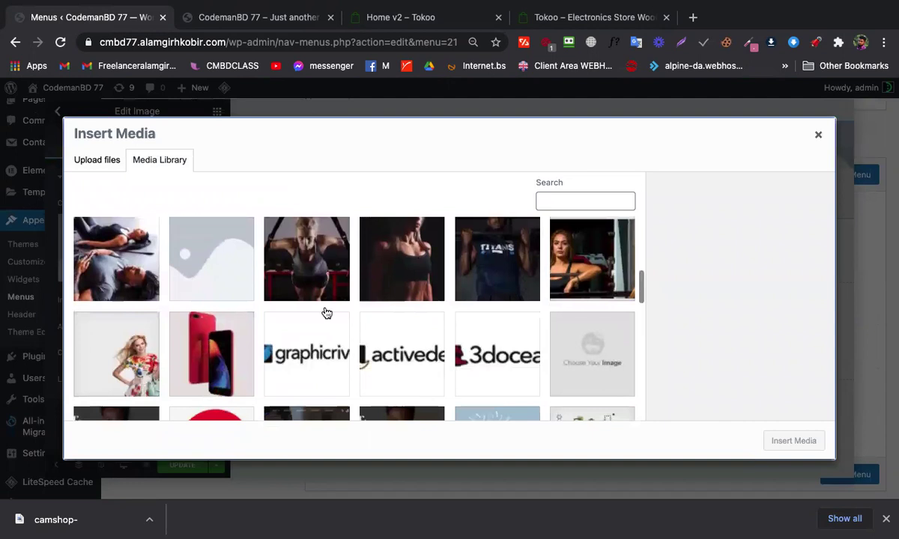
scroll(98, 308, down, 1)
click(99, 309)
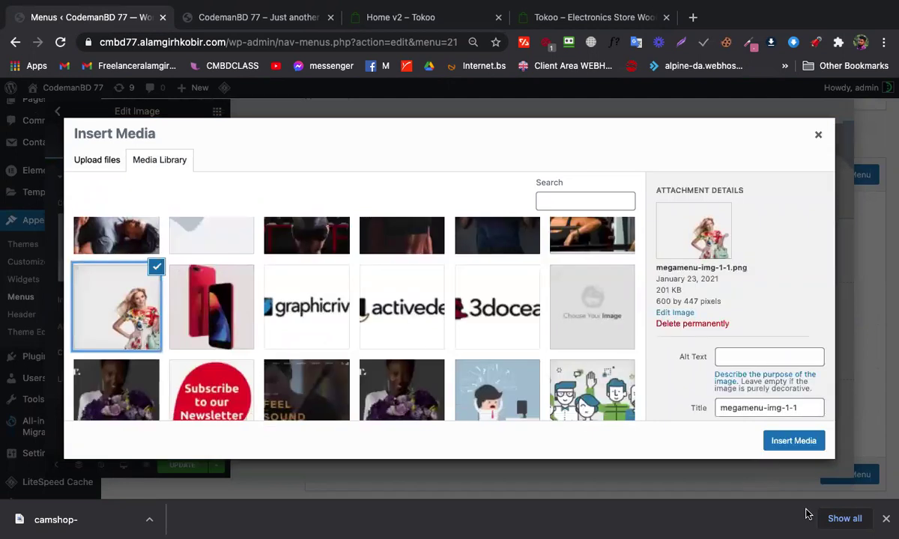
click(793, 442)
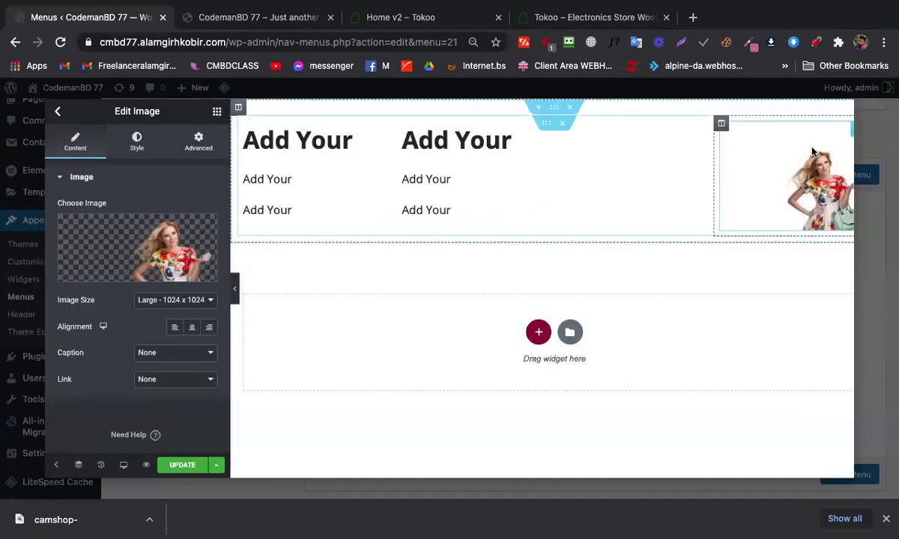
Move the image beneath the headings in the second inner column, and delete the emptied last column
drag(783, 136, 464, 207)
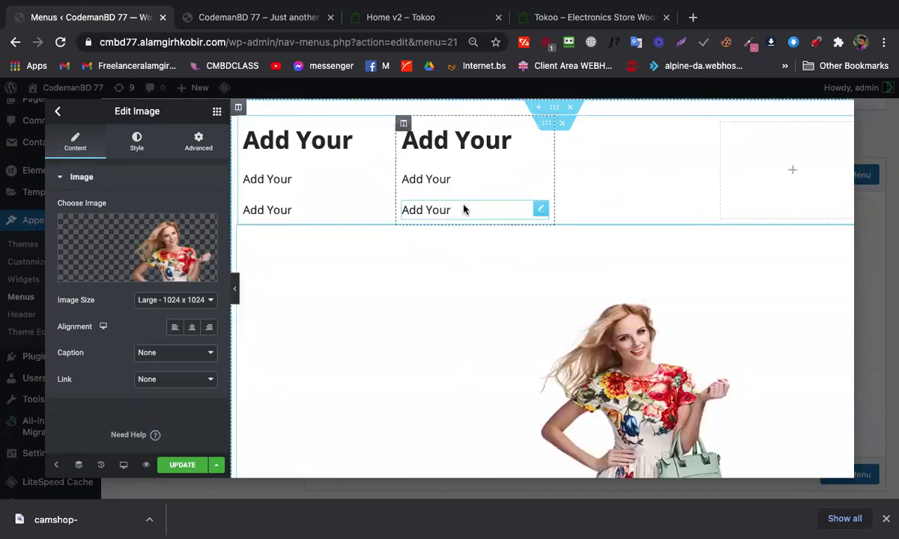
drag(696, 296, 453, 192)
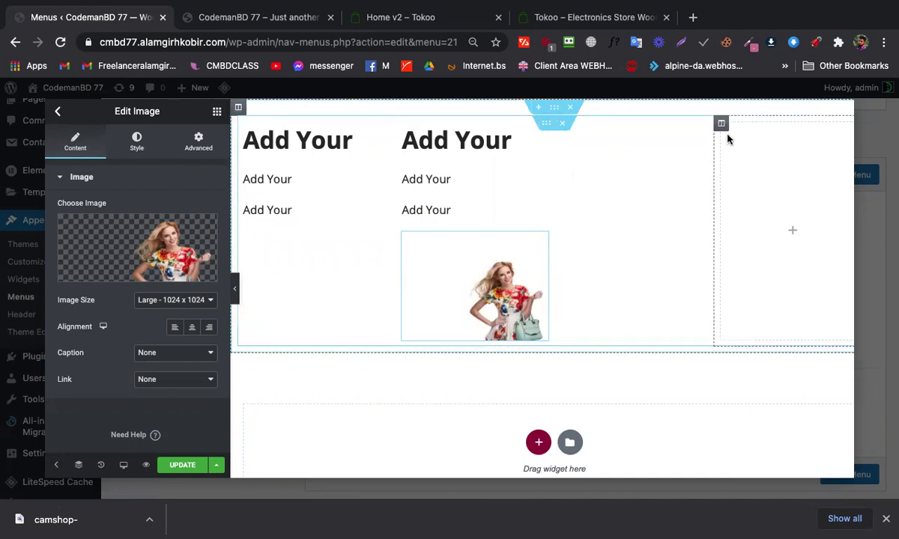
right_click(721, 125)
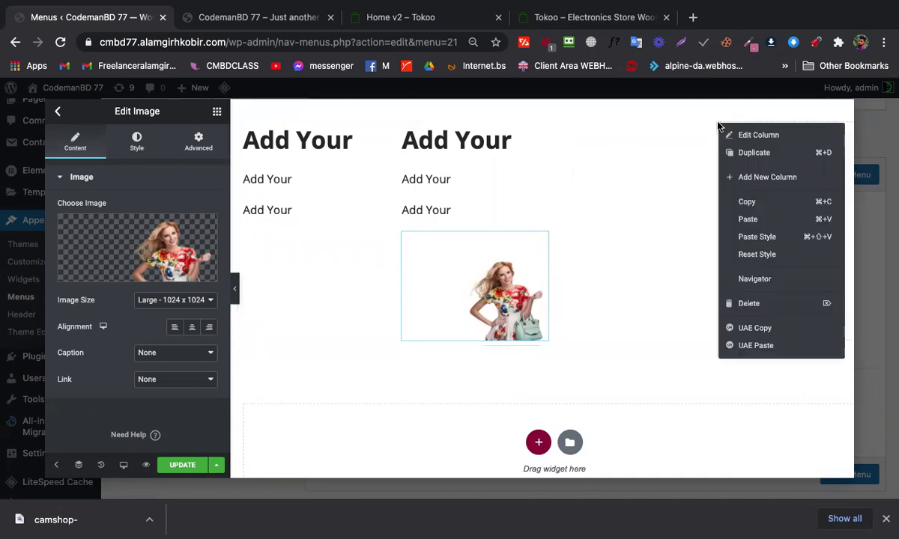
click(746, 302)
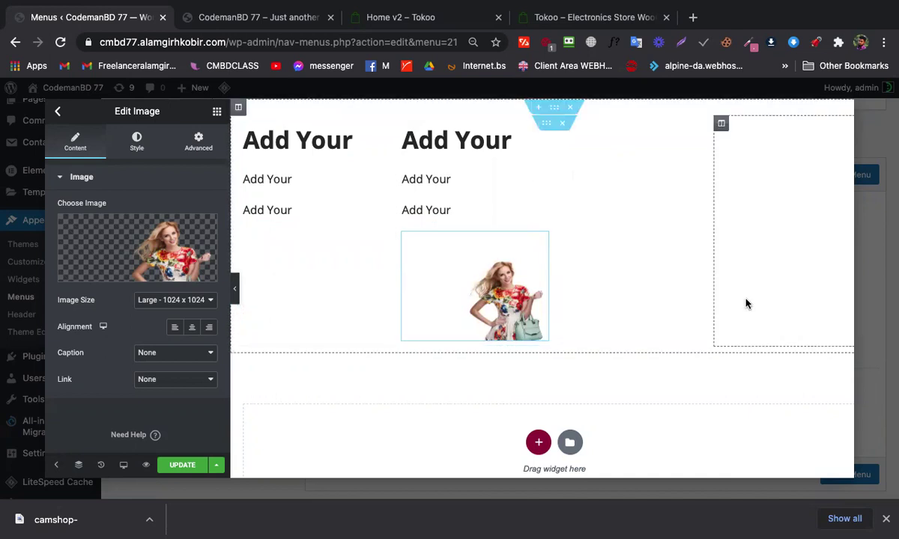
Save the Woman submenu content, and reopen it for editing after reloading the Menus page
click(180, 466)
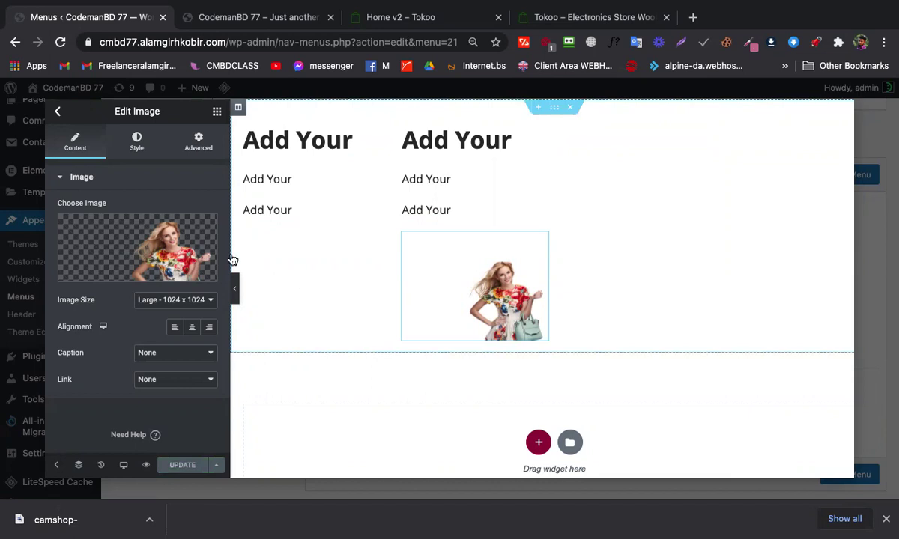
click(55, 114)
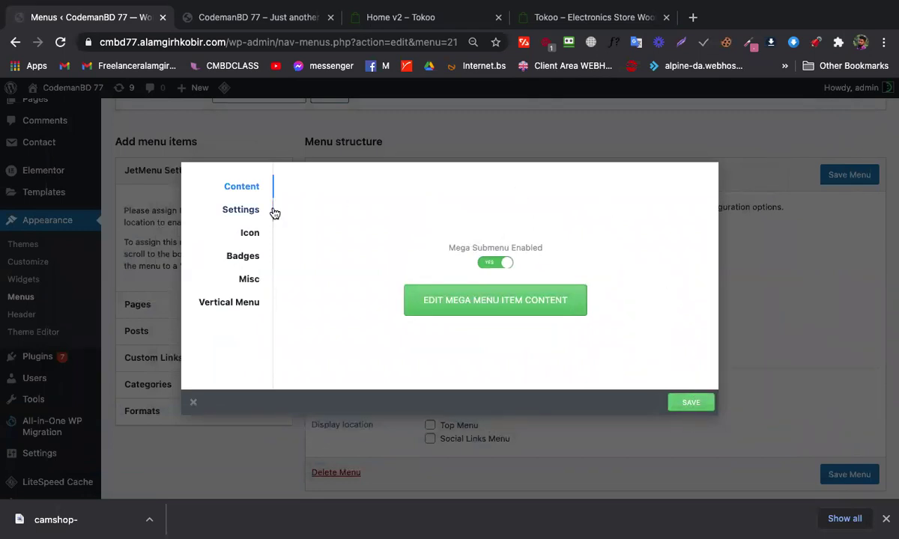
click(60, 42)
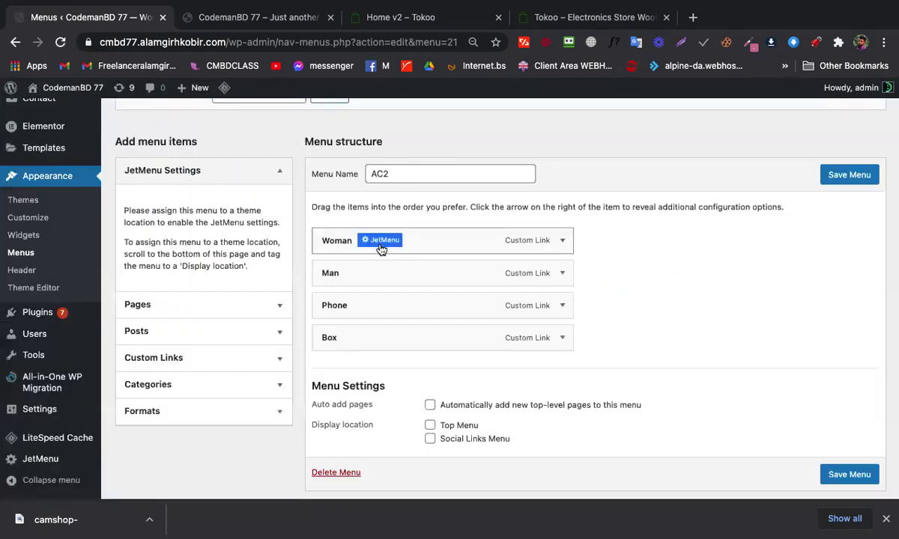
click(380, 241)
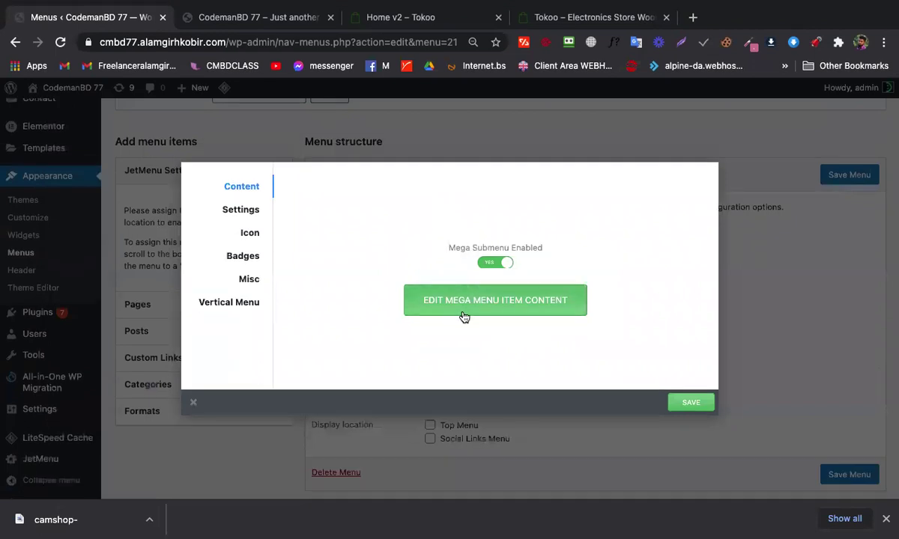
click(464, 316)
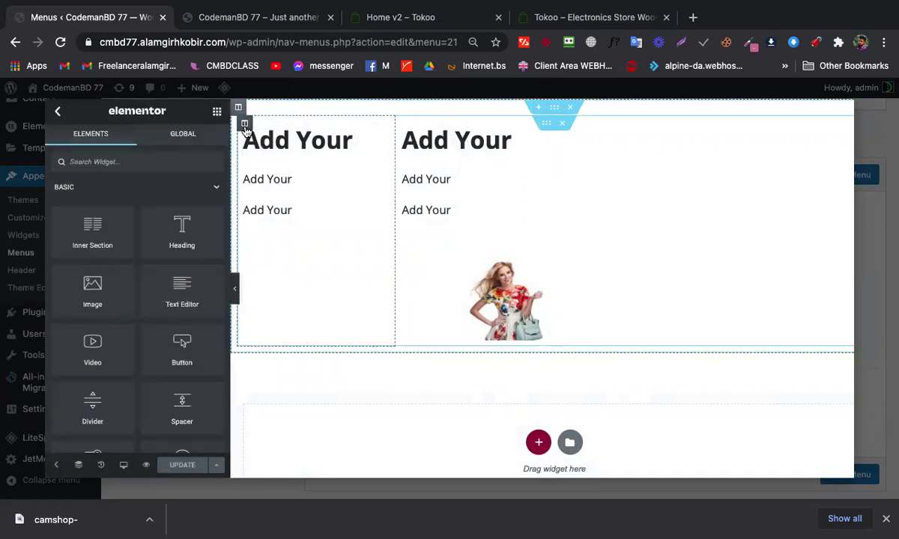
Try to widen the second inner column by setting its column width to 60%
click(245, 126)
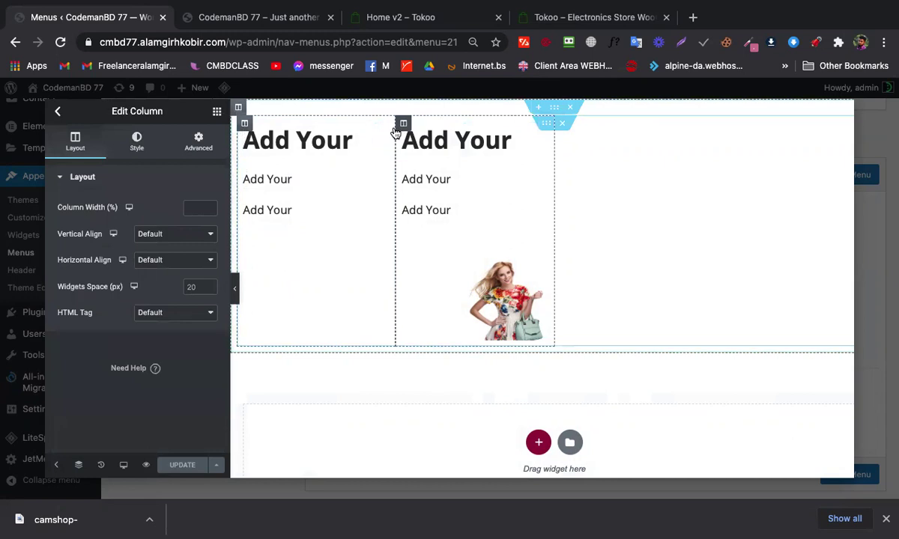
click(404, 124)
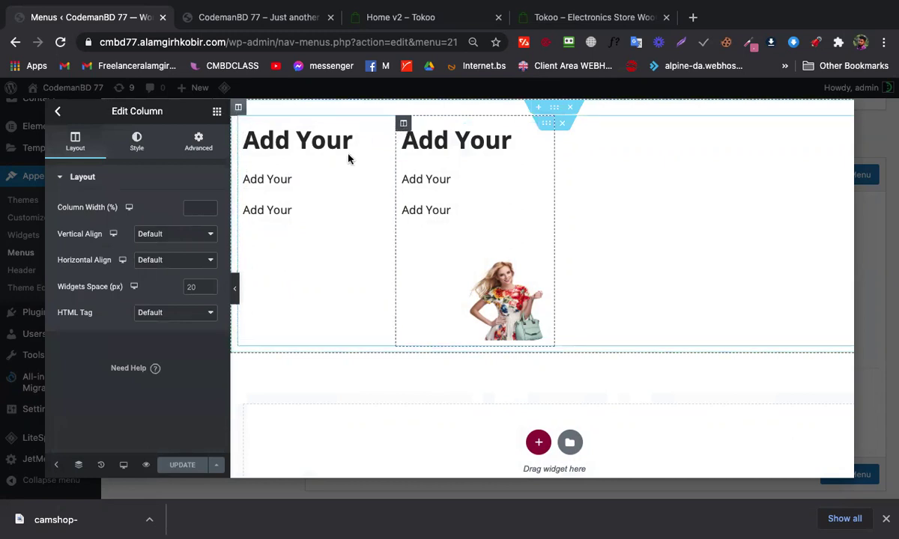
click(196, 209)
text(8)
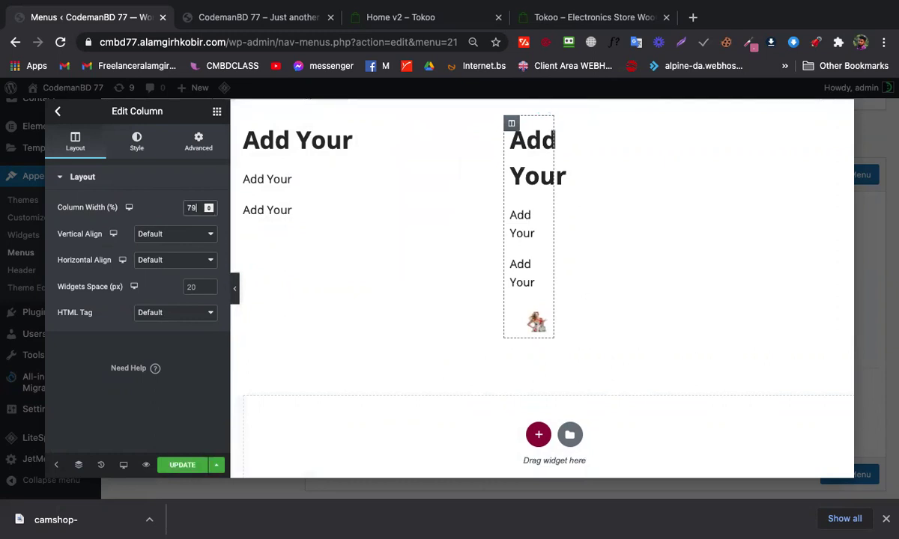
key(BackSpace)
key(BackSpace)
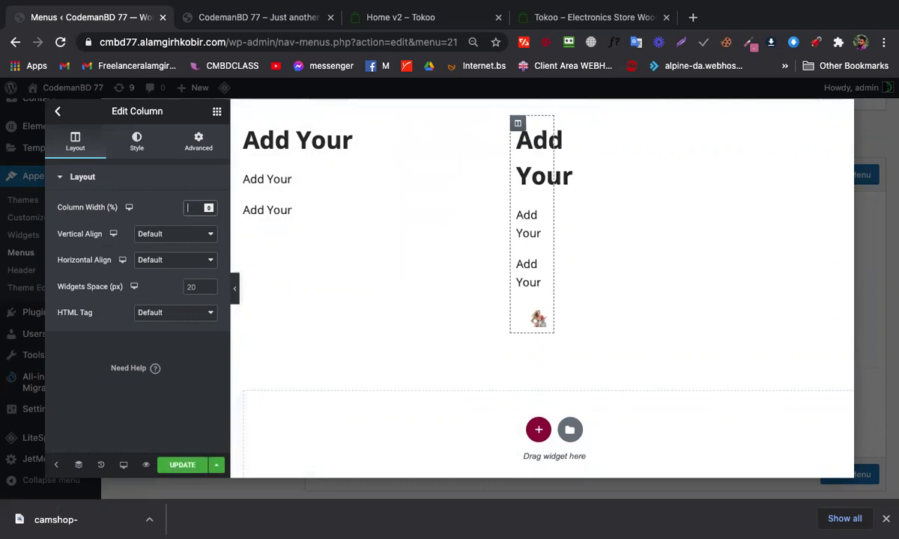
text(60)
key(BackSpace)
key(BackSpace)
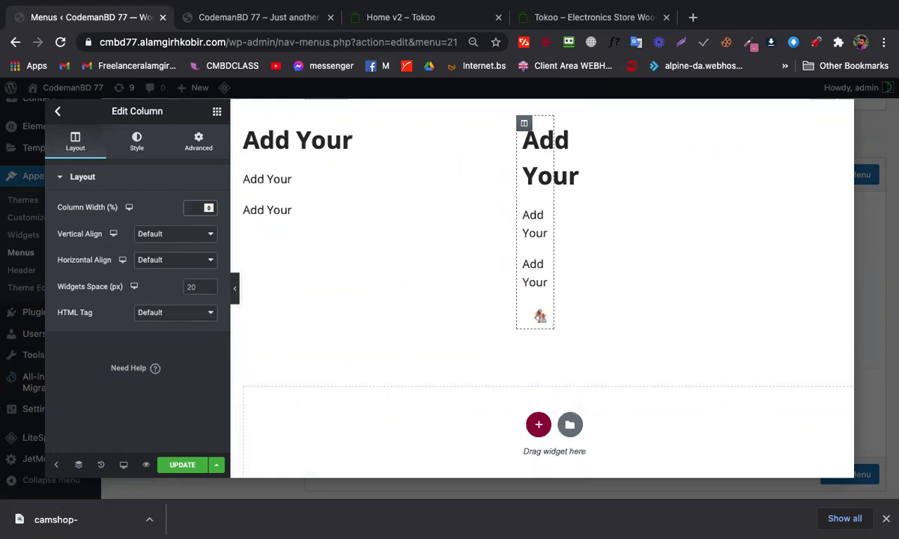
text(6)
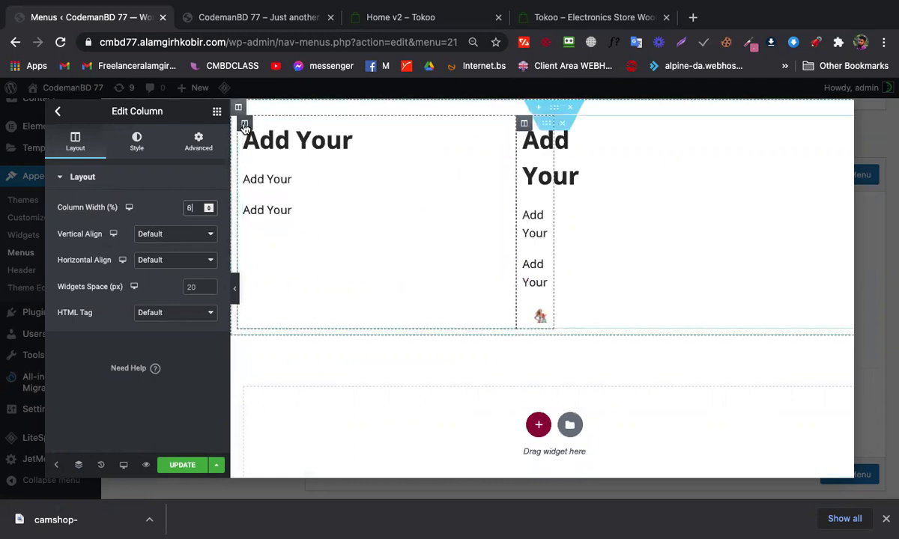
Enter a column width of 50% for the first and second inner columns, and save the content
drag(534, 176, 583, 176)
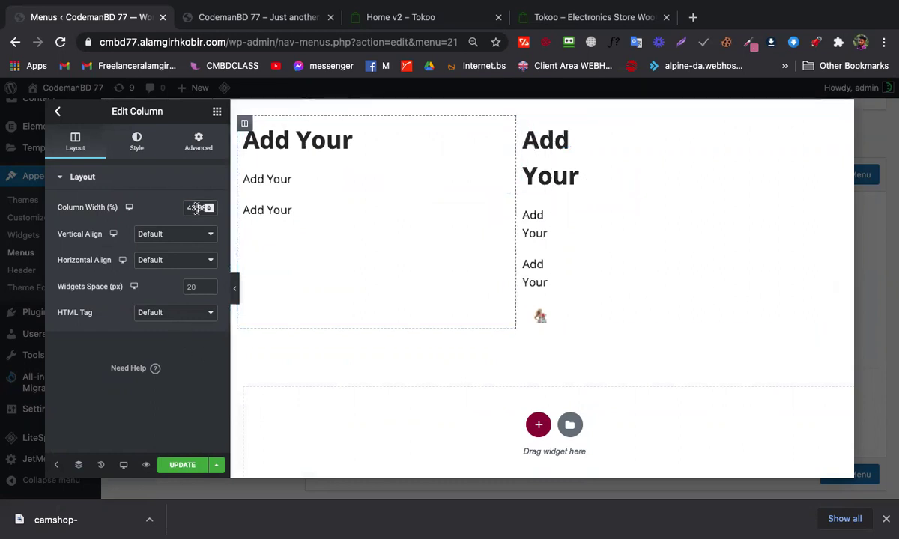
text(40)
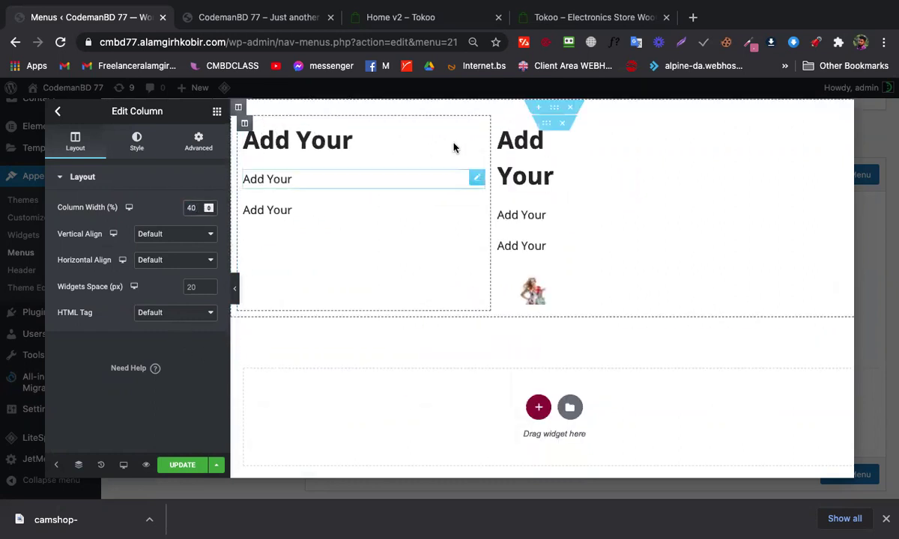
key(BackSpace)
key(BackSpace)
text(50)
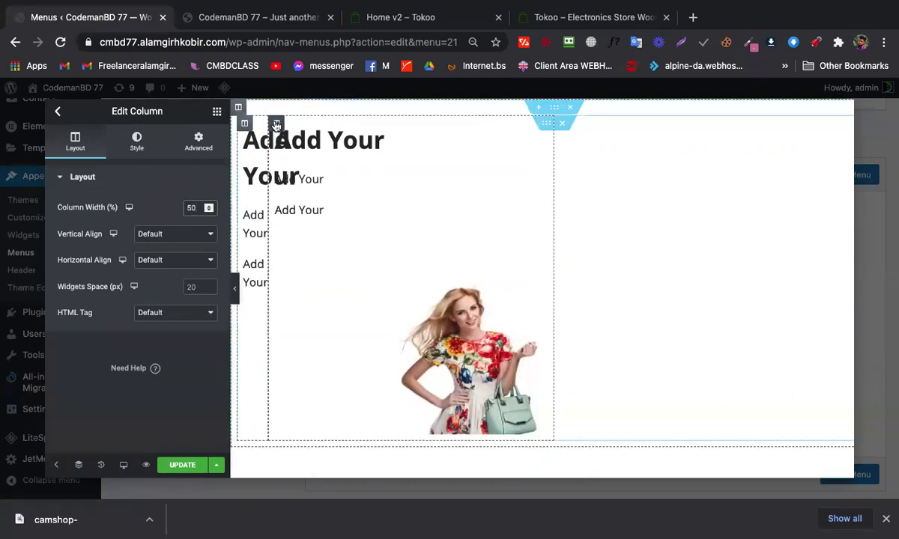
click(277, 125)
text(50)
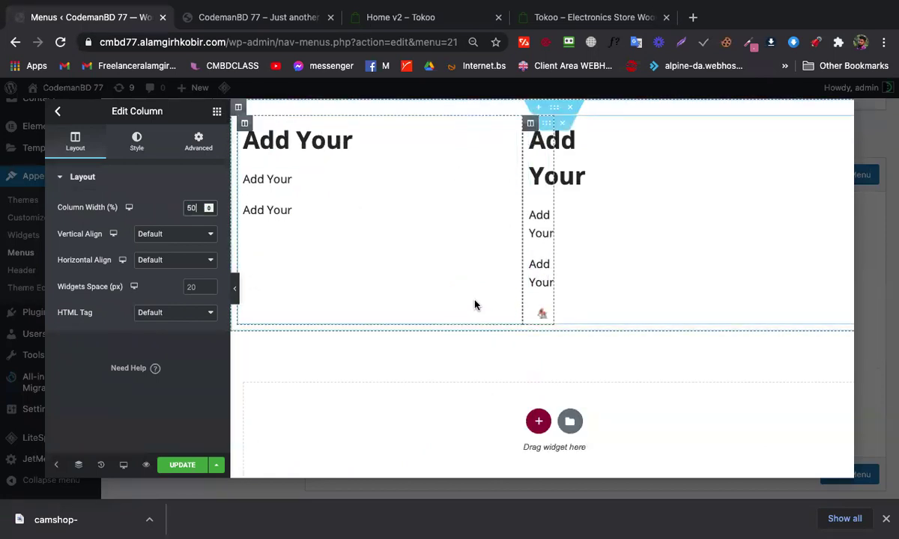
click(185, 467)
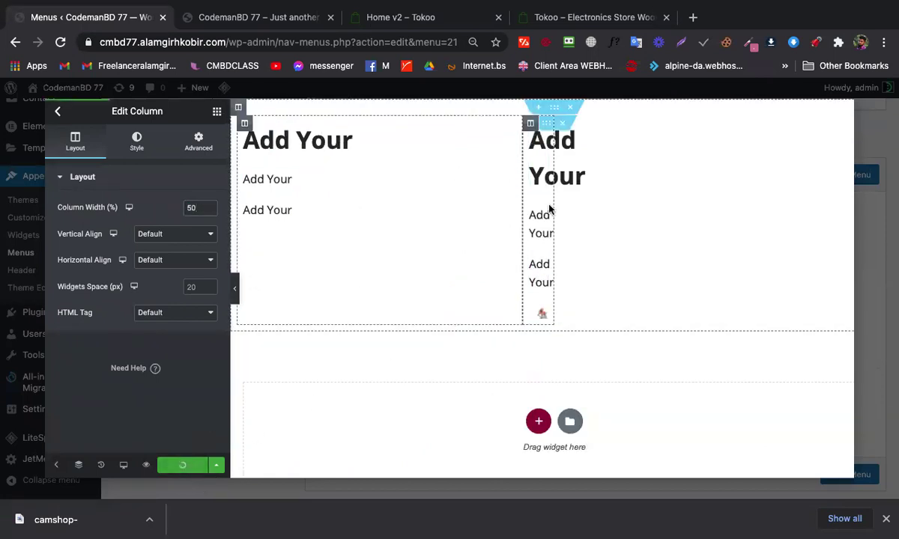
Compare the submenu with the All Categories menu on the Tokoo Home v2 demo page
click(539, 312)
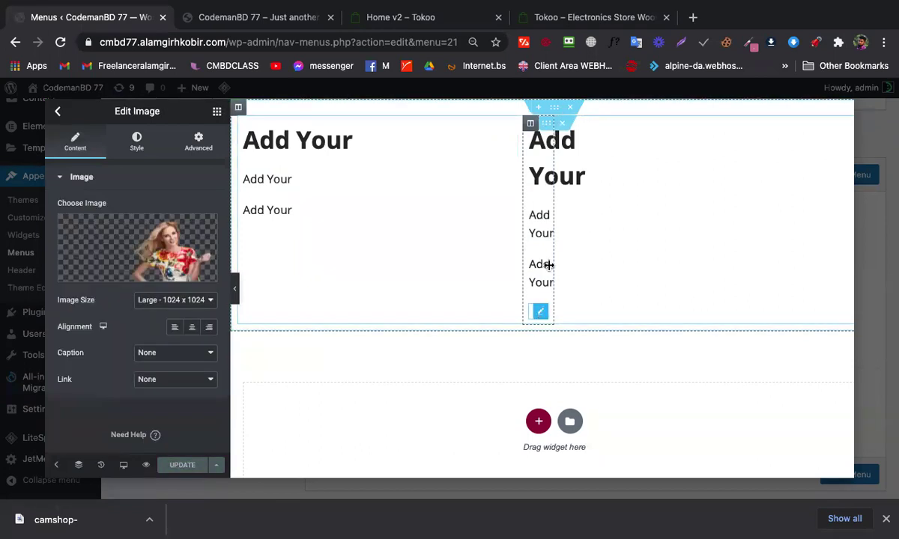
click(287, 20)
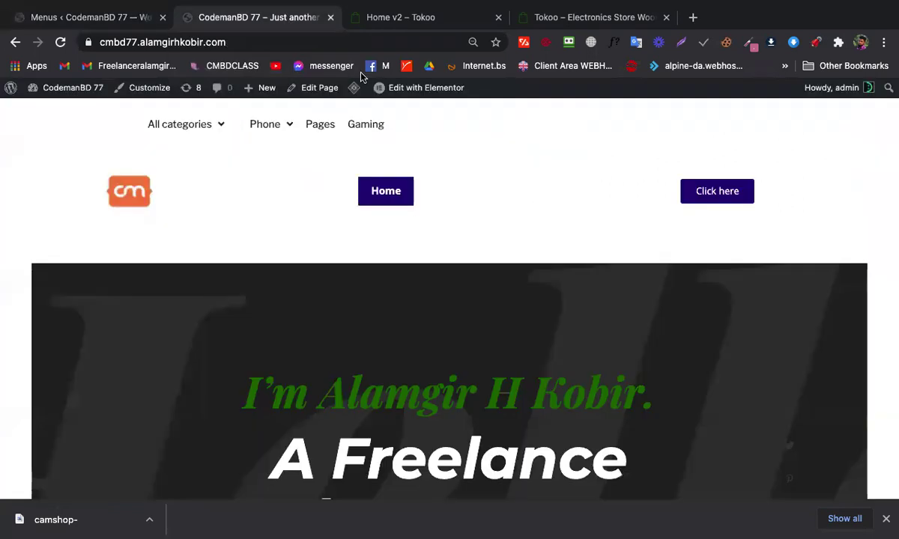
click(386, 21)
mouse_move(109, 148)
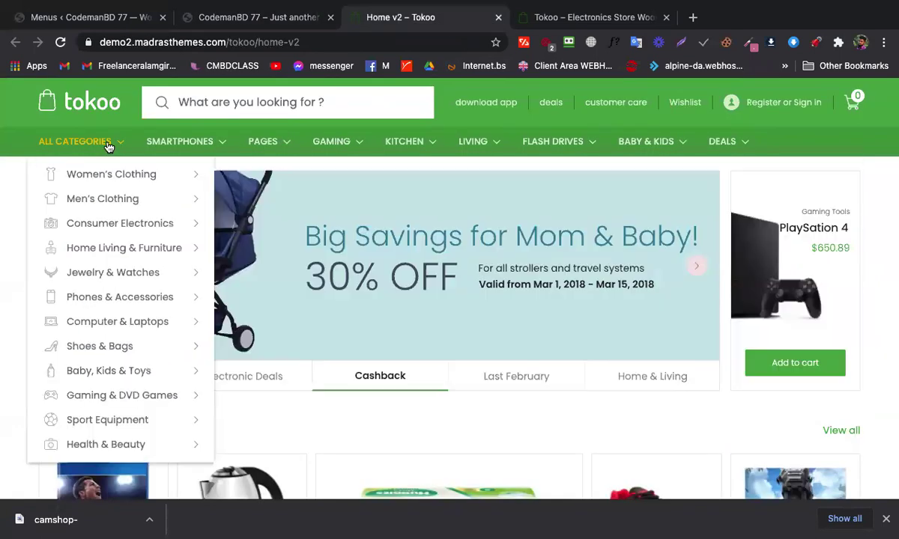
Examine the column and image layout of the Women's Clothing submenu on the Tokoo demo page
mouse_move(112, 168)
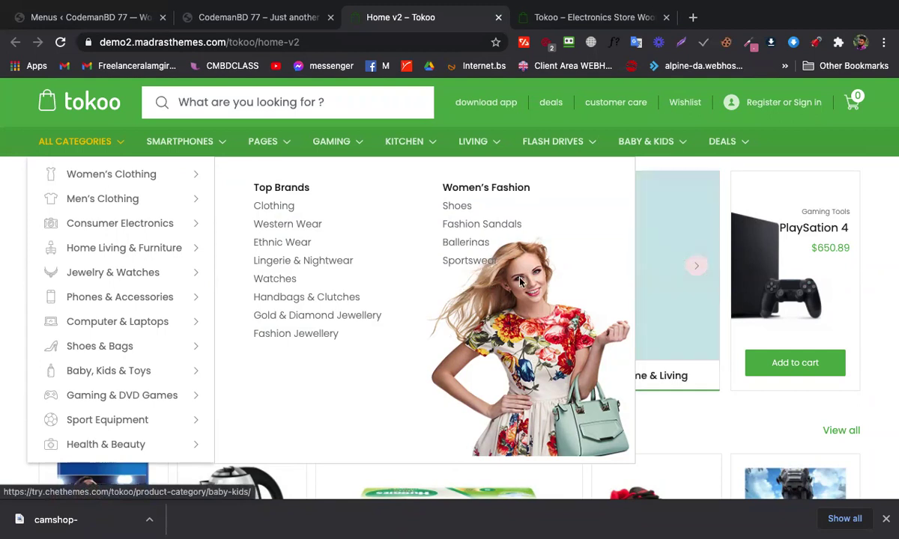
triple_click(526, 333)
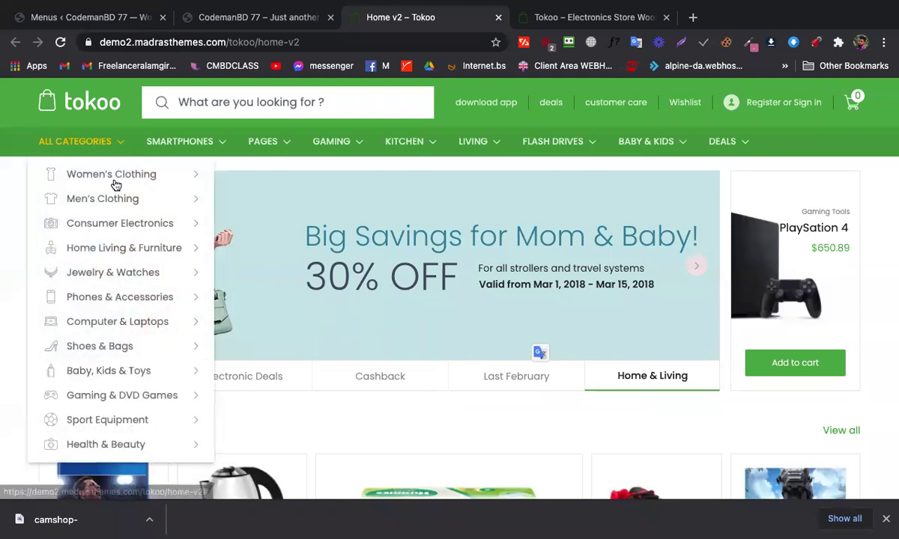
drag(293, 333, 535, 341)
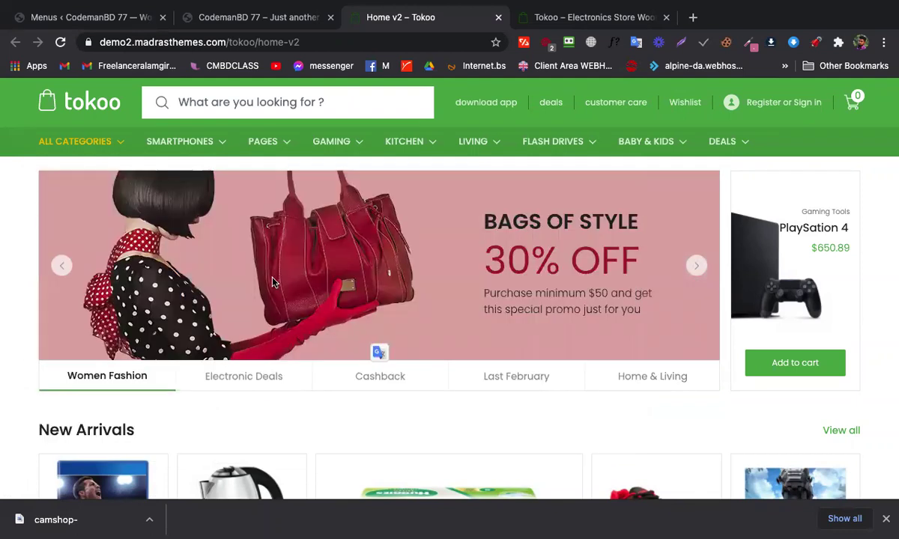
scroll(272, 282, down, 5)
Return to the Menus page, close the Woman submenu's content editor and save the item's mega menu settings
click(120, 18)
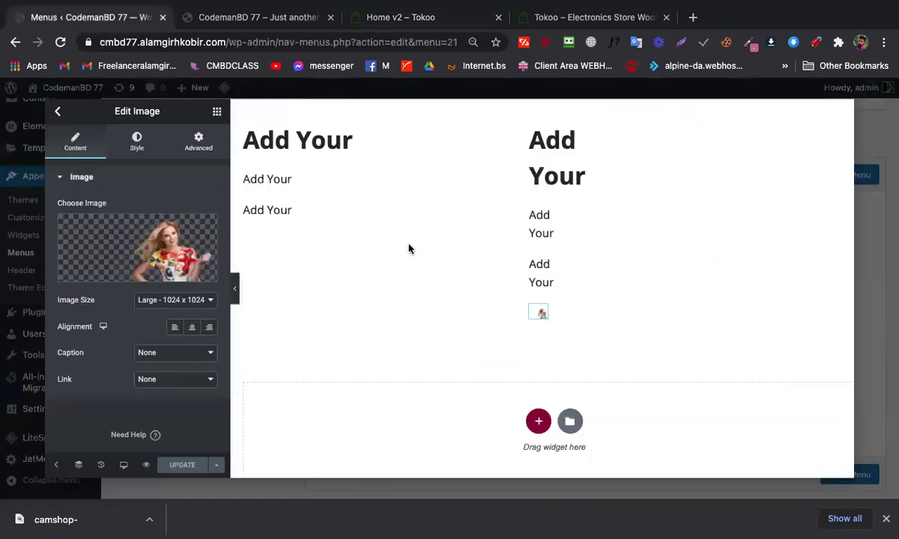
scroll(408, 249, down, 2)
scroll(520, 301, up, 2)
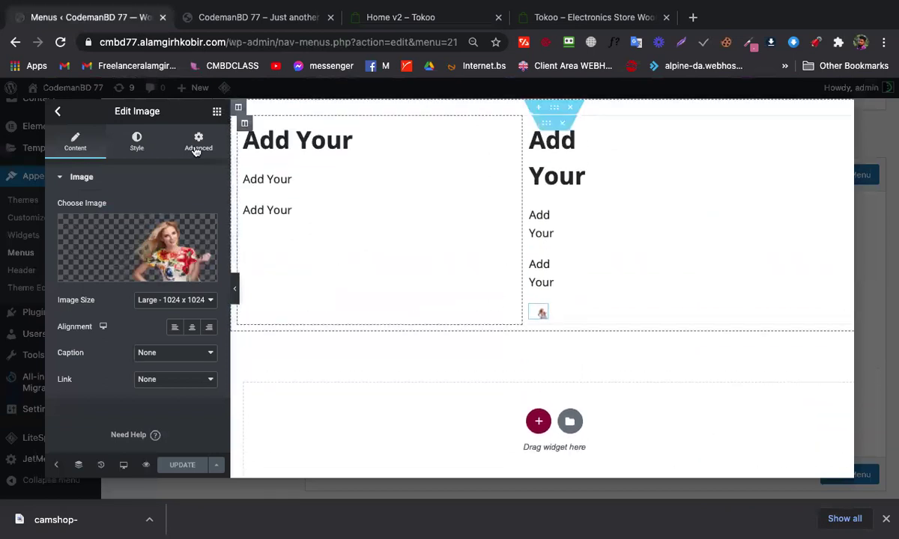
click(58, 111)
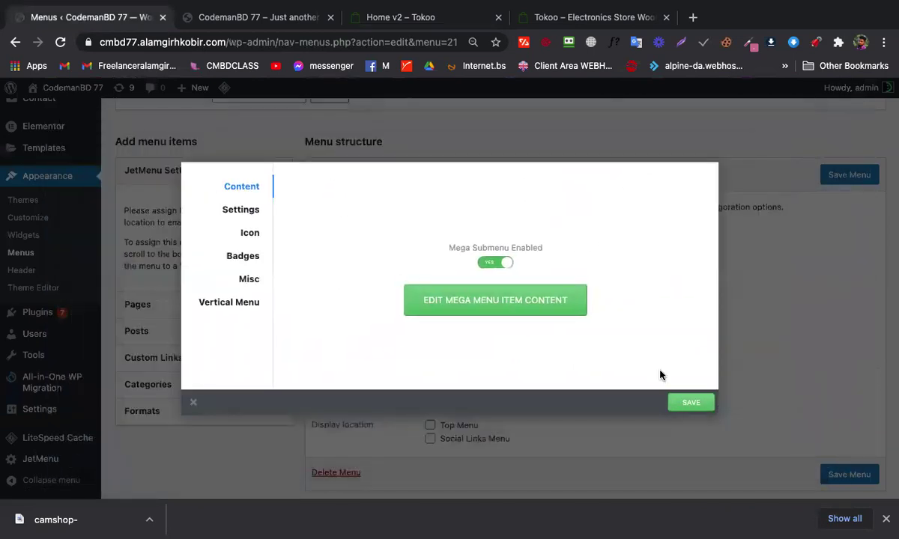
click(688, 404)
Reload the CodemanBD 77 site's front page and check the Woman submenu under All categories
click(225, 23)
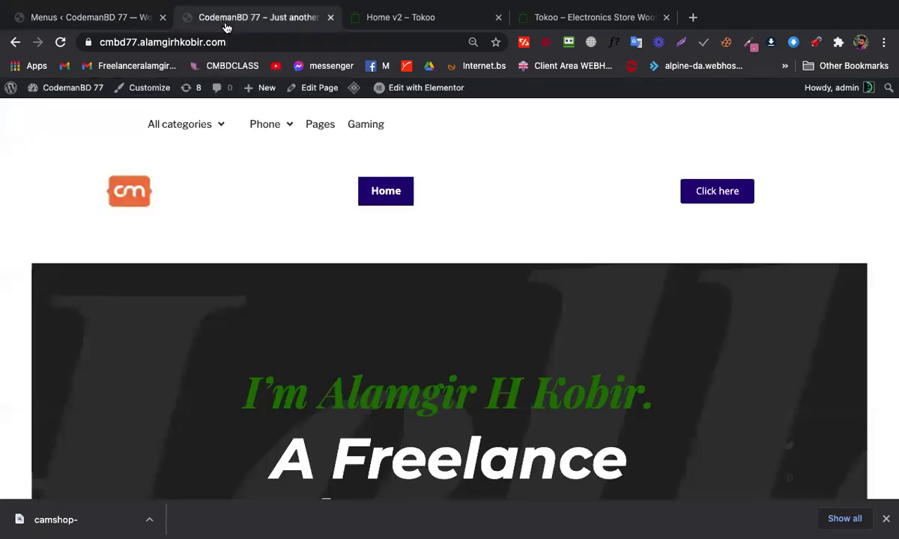
click(60, 42)
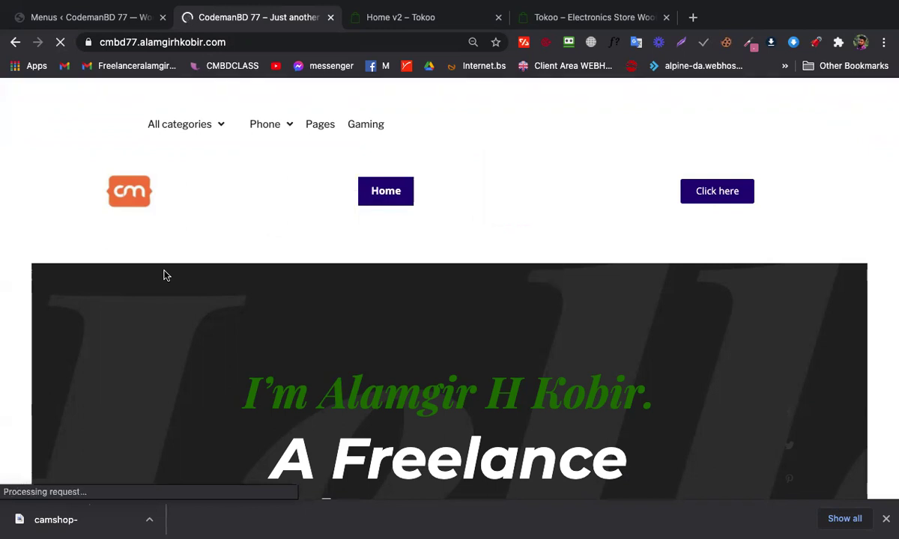
mouse_move(205, 128)
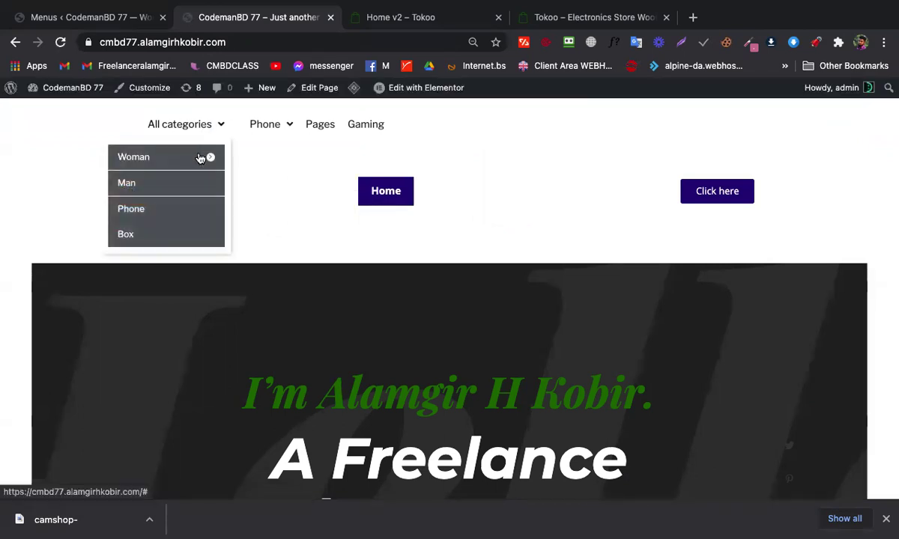
mouse_move(198, 159)
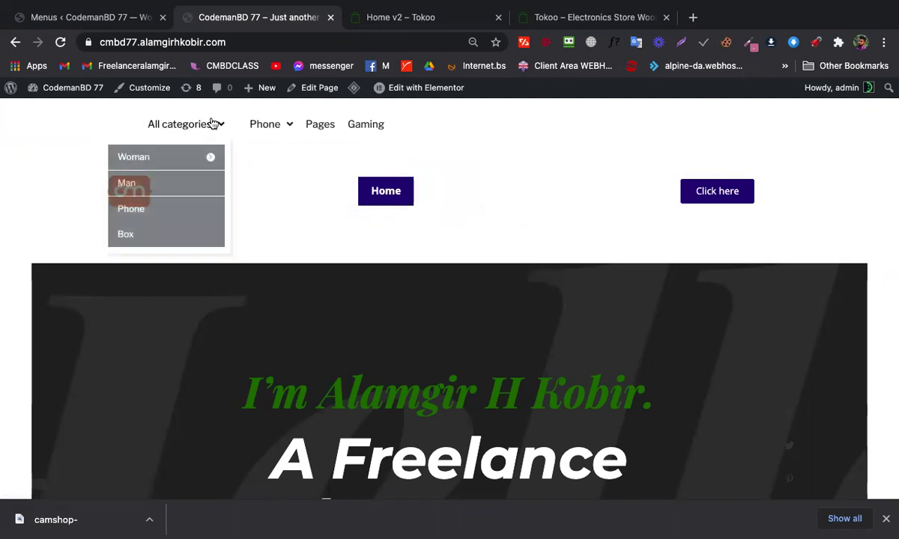
Close the Woman item's mega menu settings on the Menus page and open the list of installed plugins
click(114, 22)
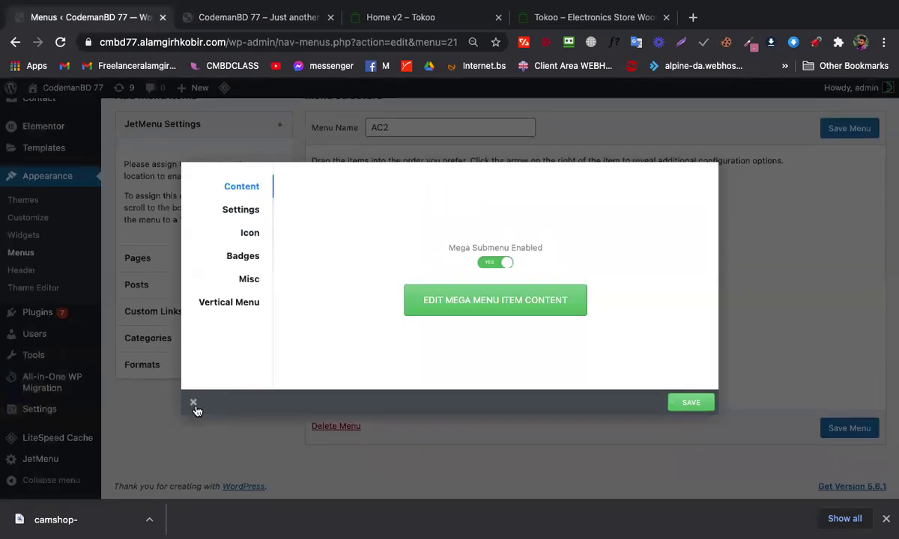
click(193, 403)
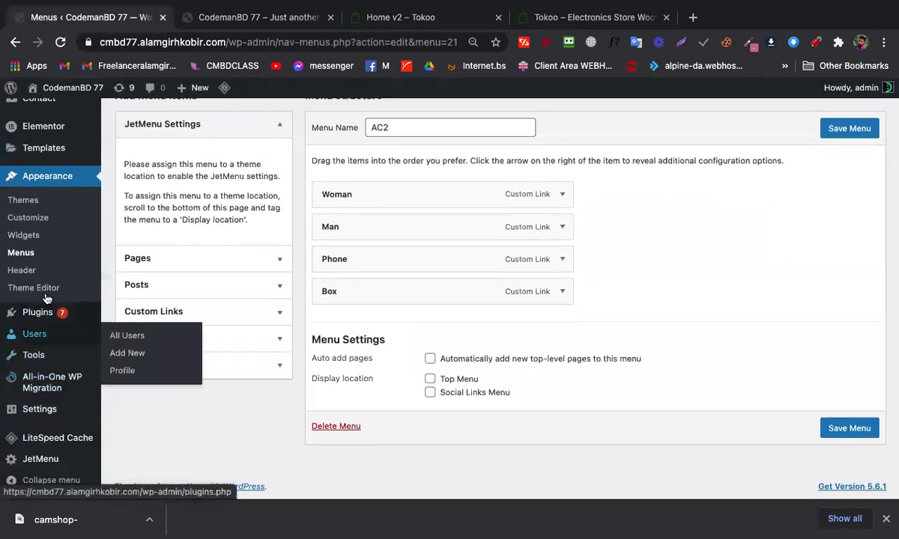
mouse_move(30, 312)
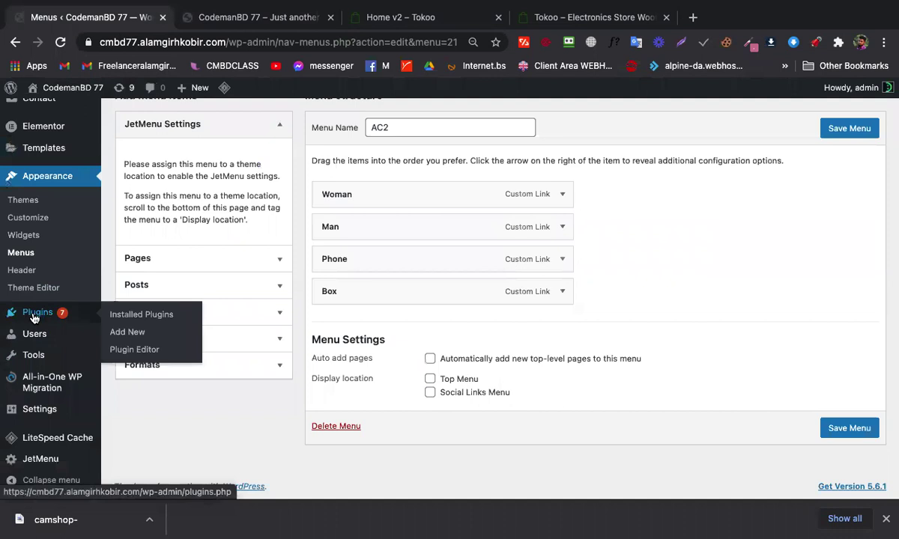
click(167, 315)
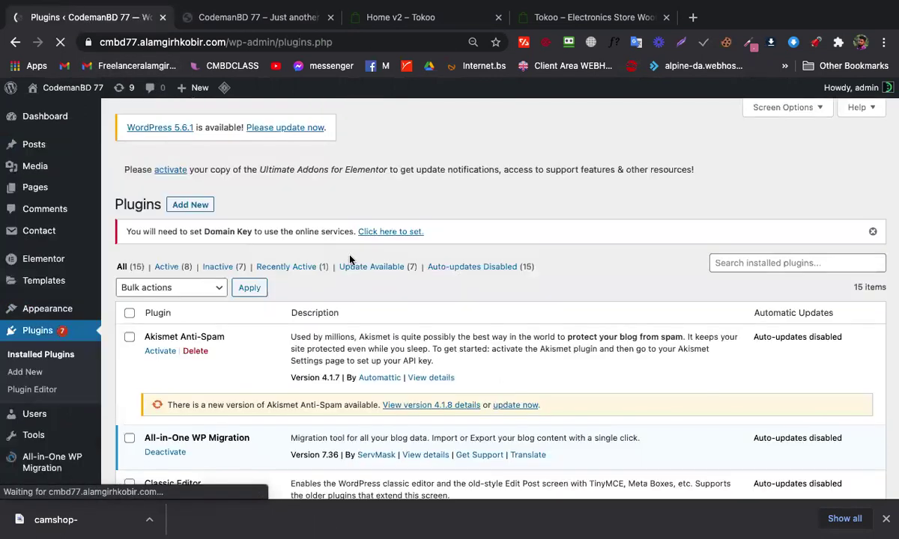
Review the installed plugins, including Elementor, JetElements and JetMenu, and whether each one is active
scroll(478, 350, down, 3)
scroll(478, 350, down, 3)
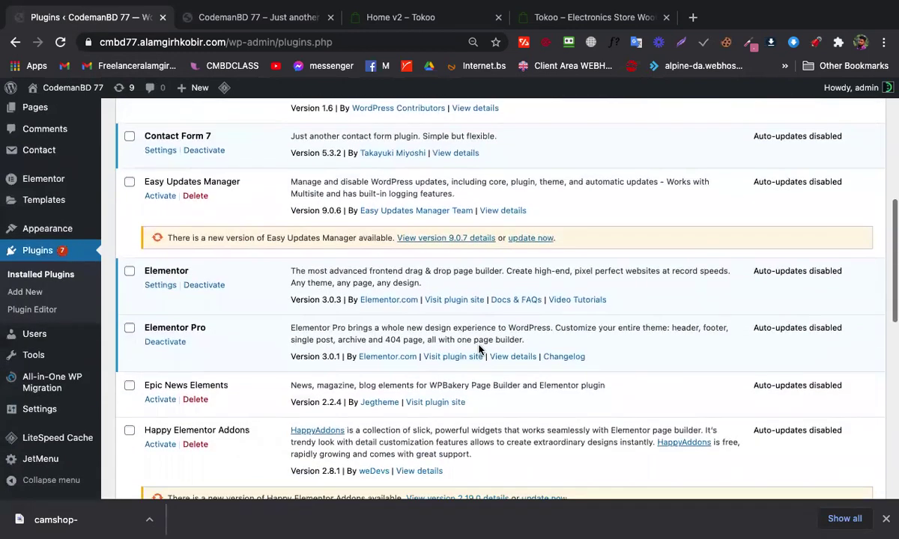
scroll(342, 321, down, 2)
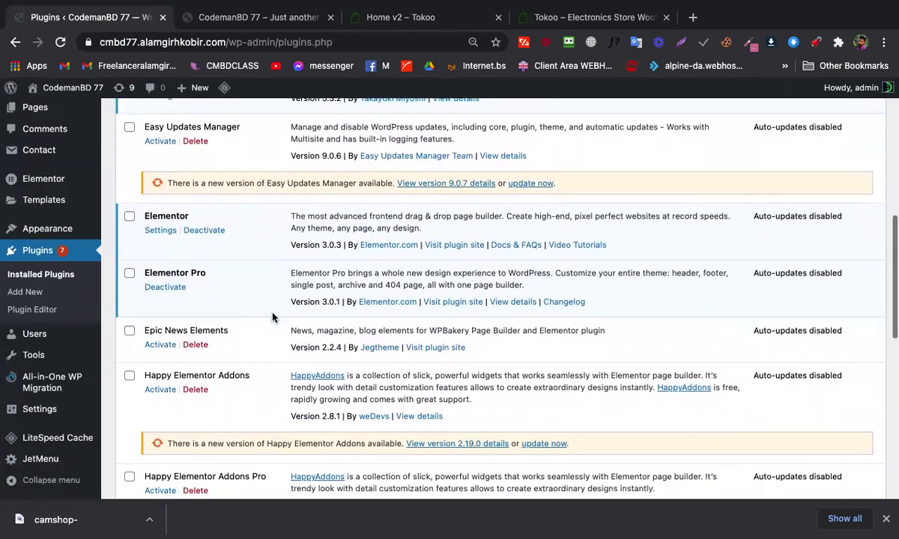
scroll(230, 254, down, 7)
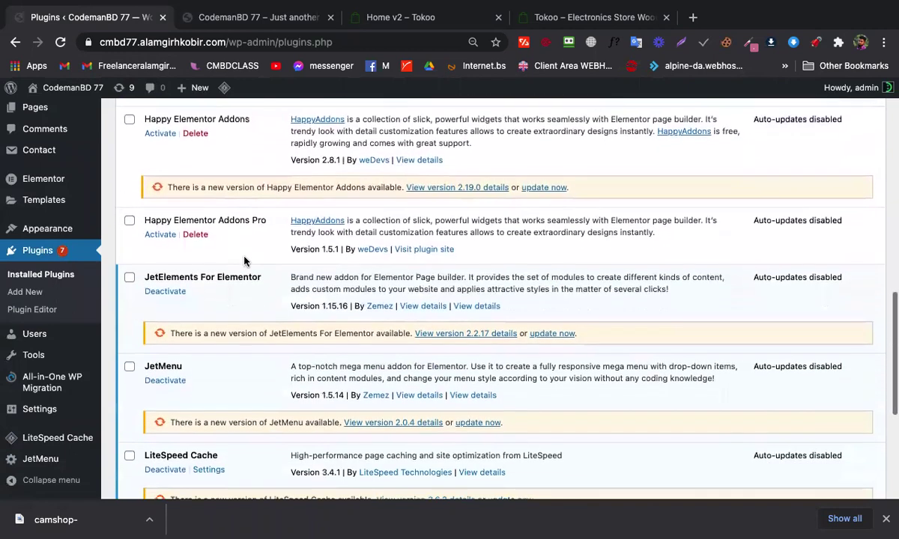
scroll(228, 293, up, 15)
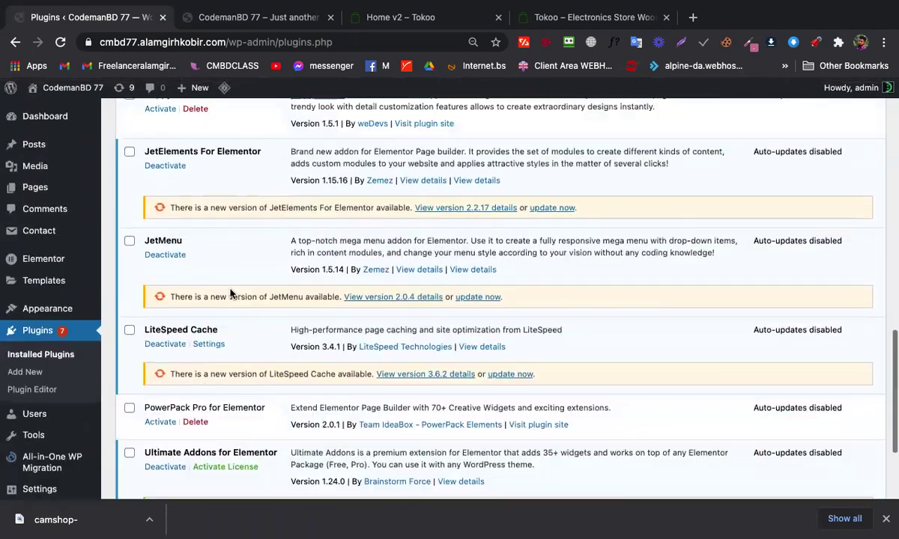
scroll(244, 242, down, 3)
scroll(244, 242, down, 2)
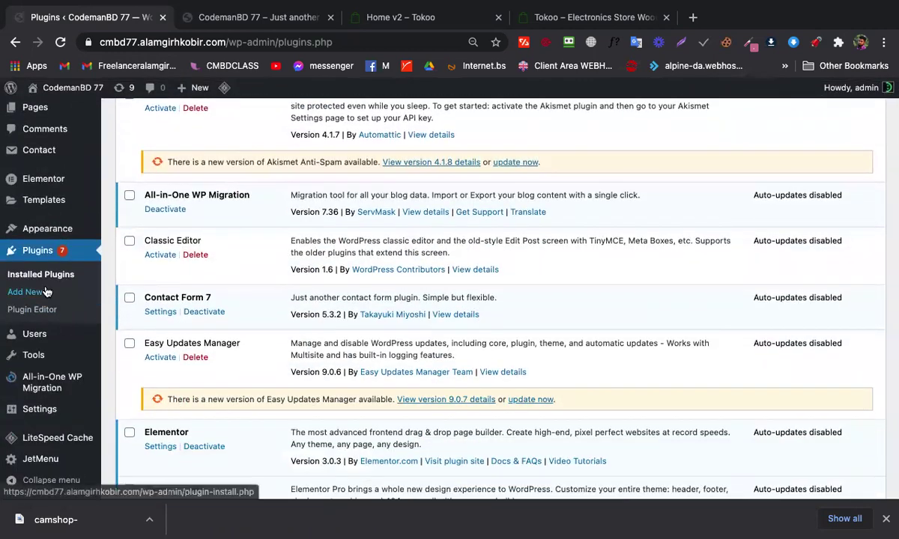
scroll(66, 298, down, 1)
scroll(65, 298, down, 1)
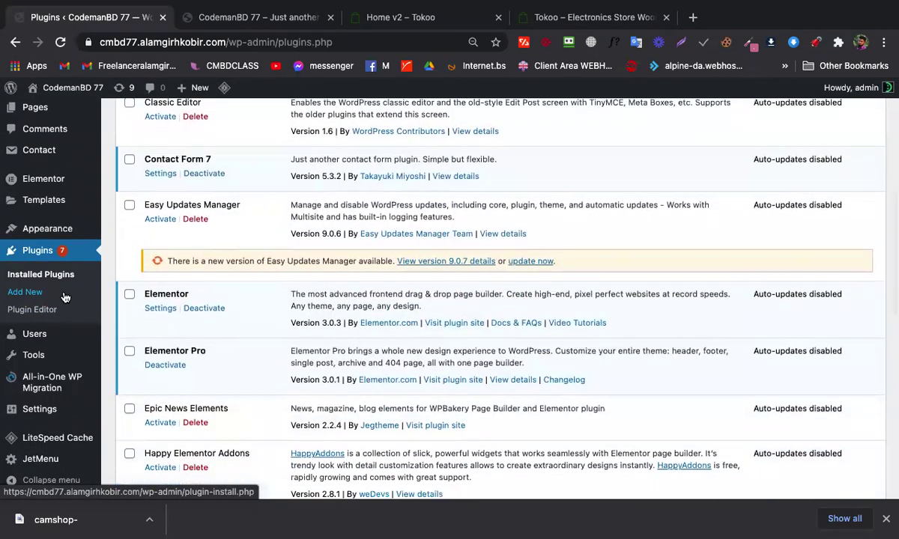
Deactivate the Elementor plugin and submit the feedback form without choosing a reason
mouse_move(42, 229)
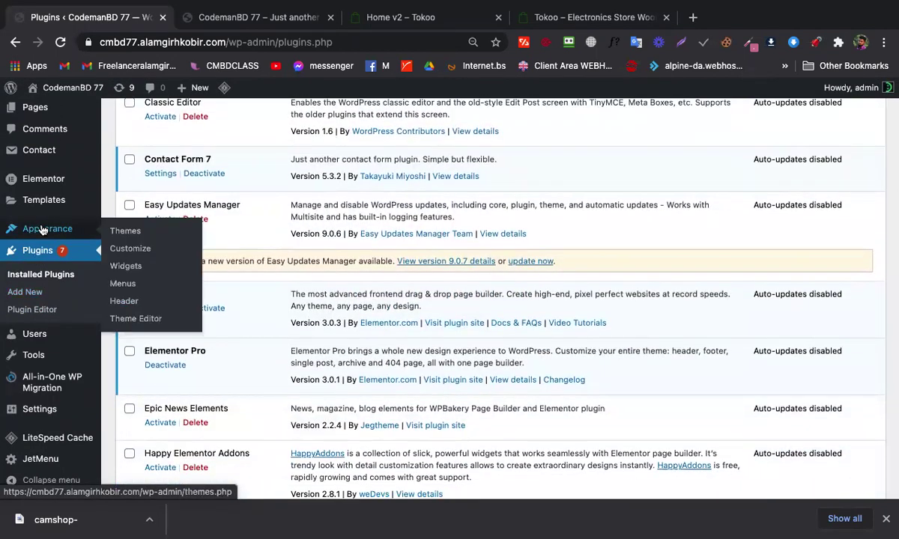
mouse_move(54, 202)
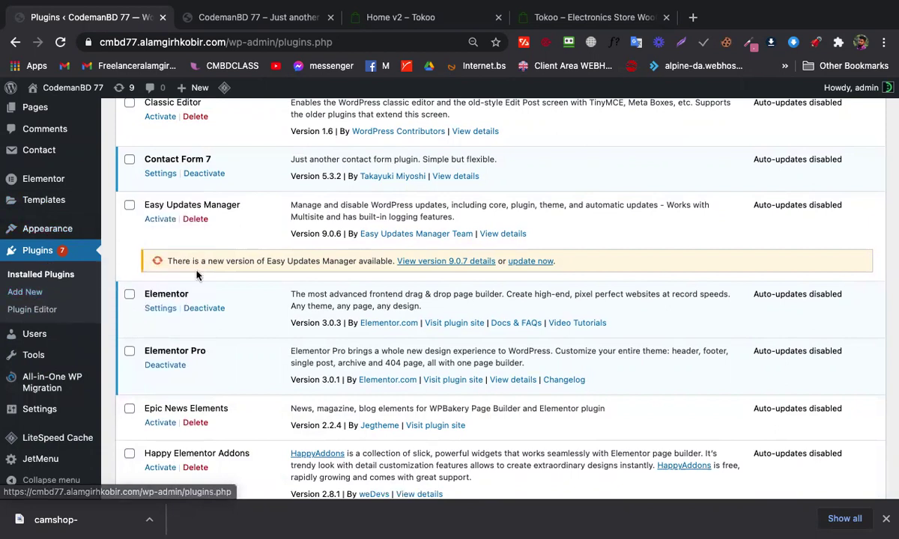
scroll(126, 270, down, 1)
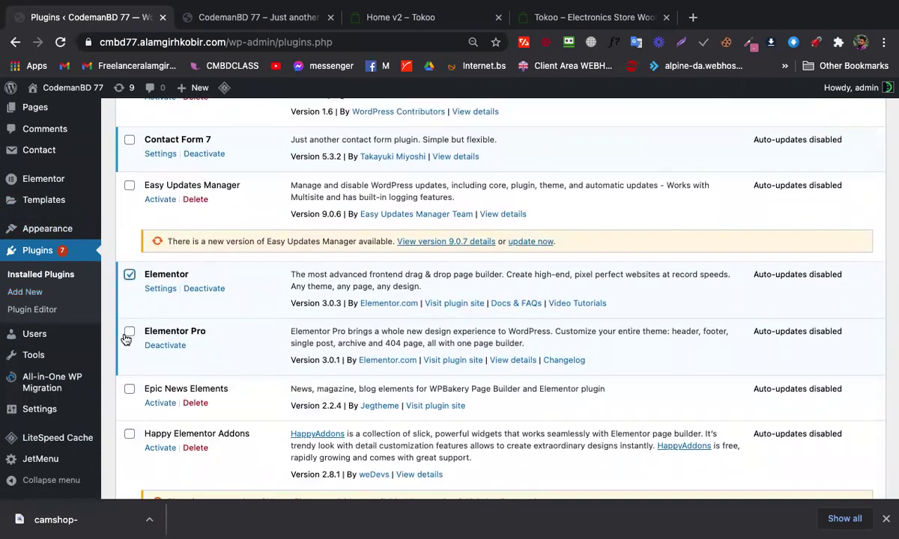
click(209, 292)
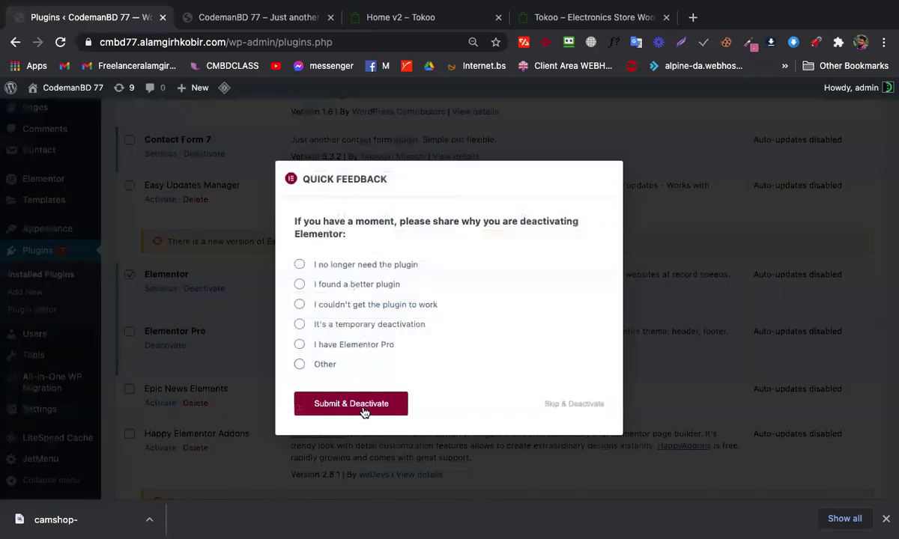
click(363, 409)
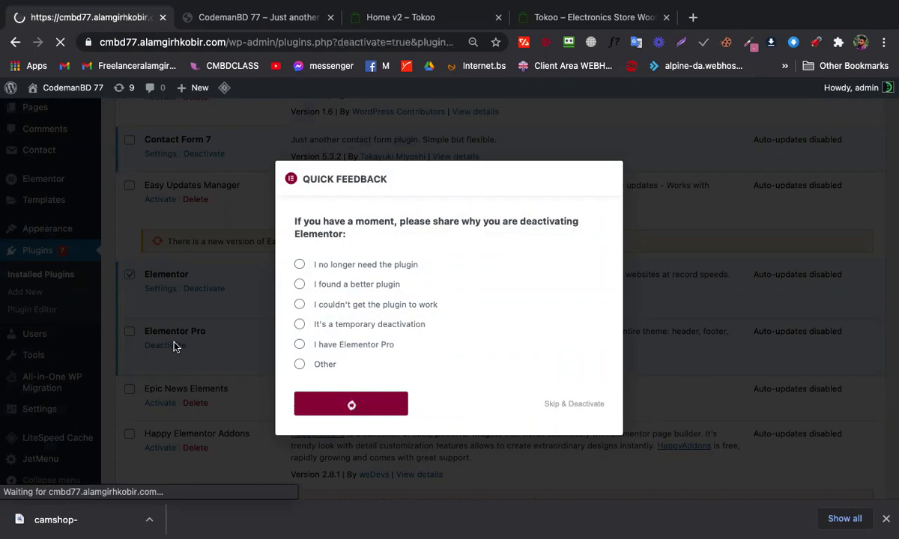
Deactivate the Elementor Pro plugin
scroll(176, 343, down, 3)
scroll(176, 344, down, 15)
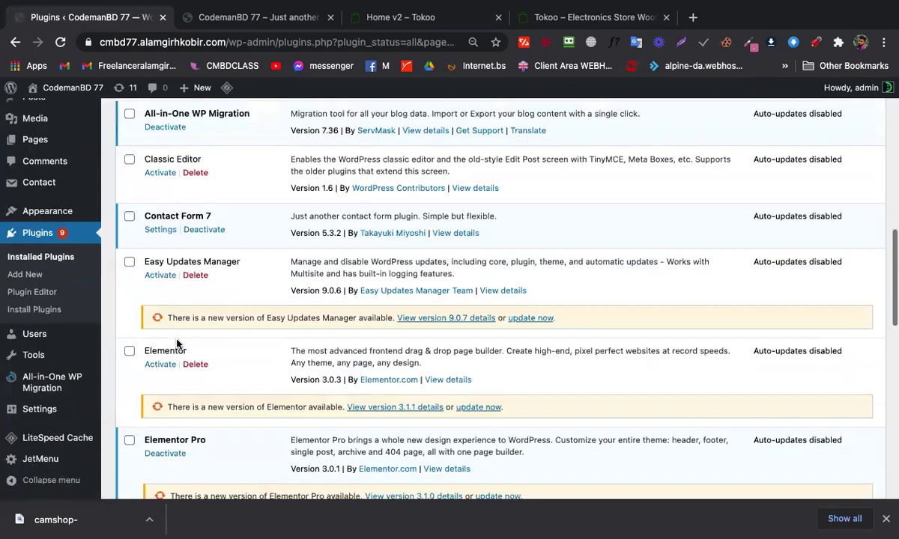
scroll(174, 224, up, 8)
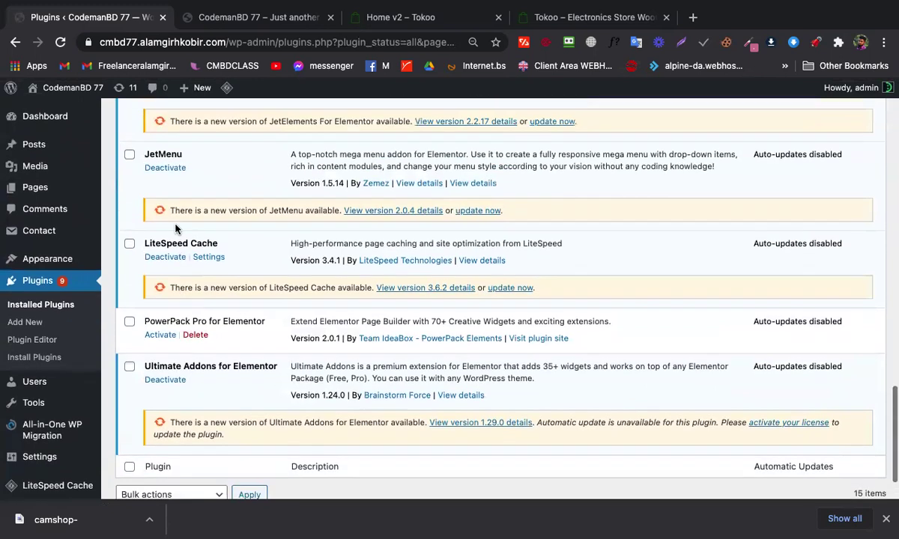
scroll(175, 224, up, 8)
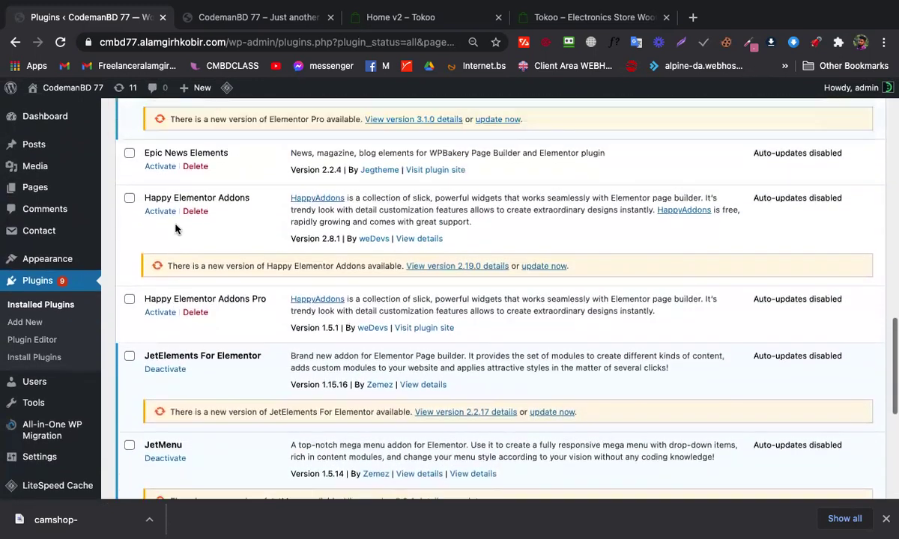
click(174, 247)
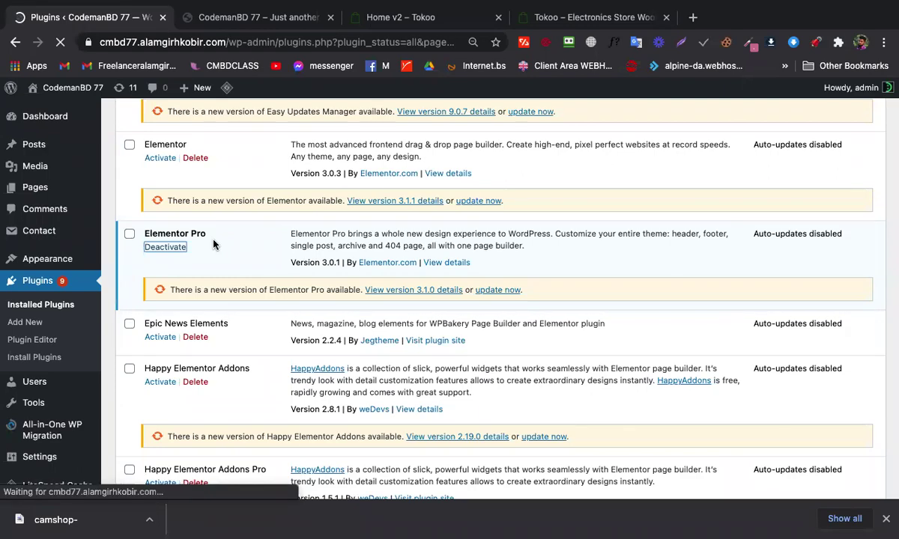
Bulk delete the inactive Elementor and Elementor Pro plugins together with their data
scroll(203, 243, down, 6)
scroll(202, 243, down, 15)
scroll(157, 258, up, 8)
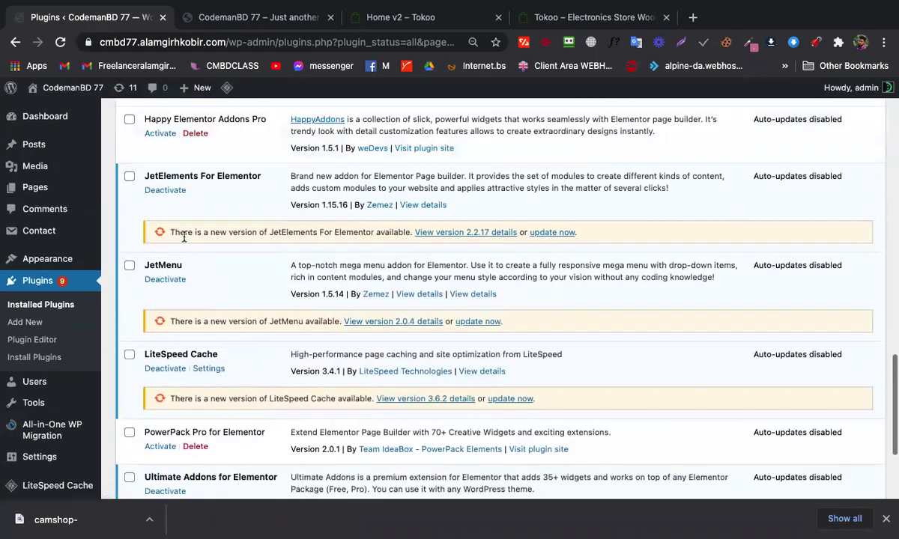
scroll(157, 258, up, 4)
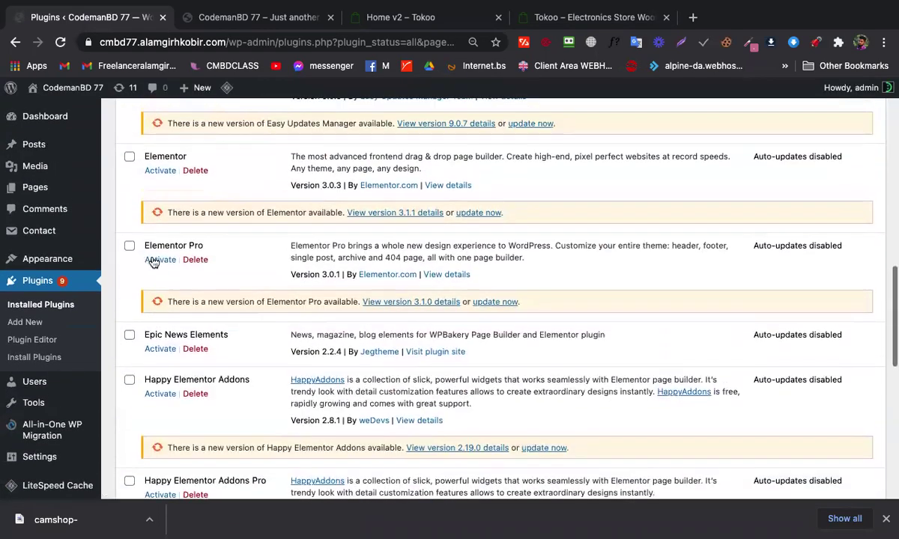
click(130, 246)
click(129, 159)
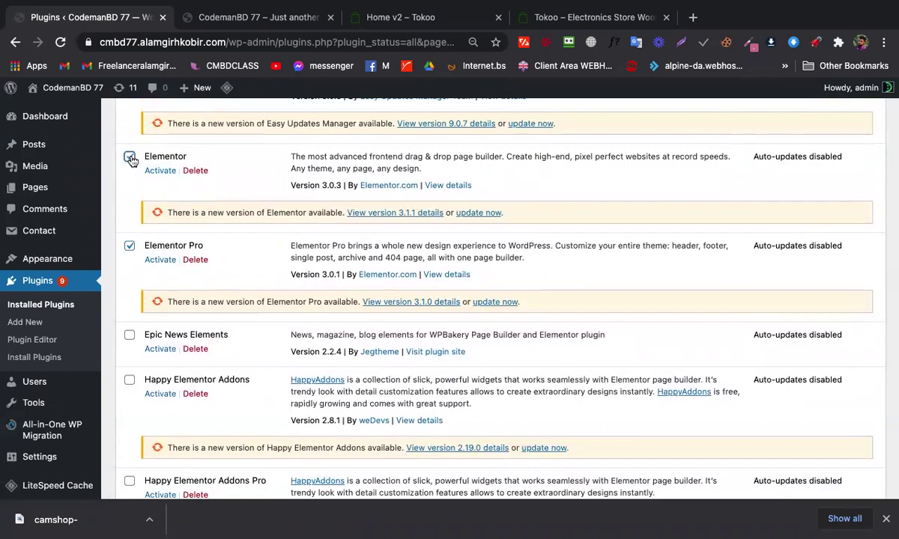
scroll(172, 331, down, 4)
scroll(173, 330, down, 2)
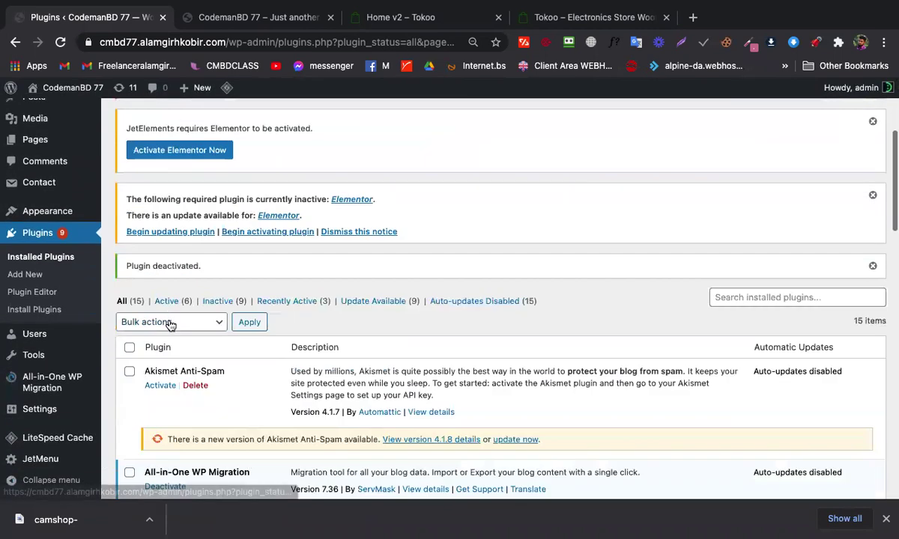
click(165, 322)
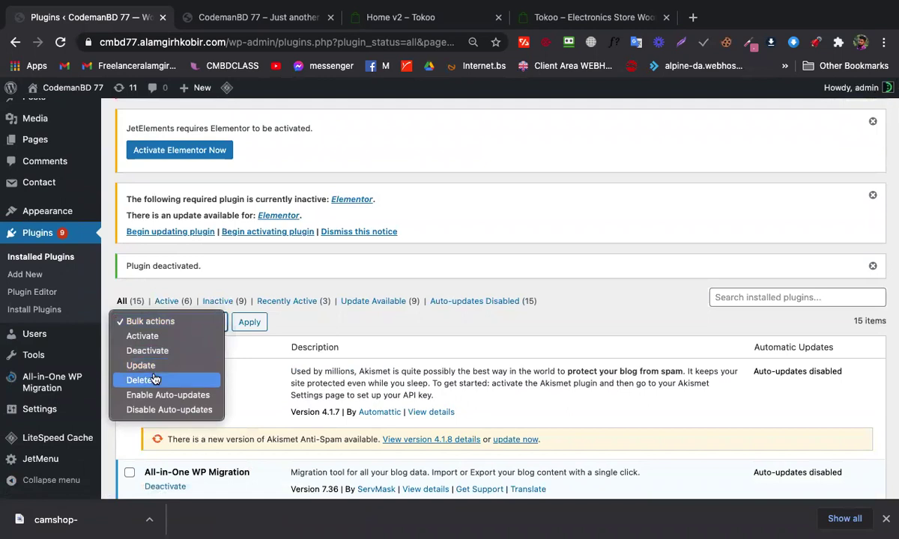
click(155, 379)
click(250, 324)
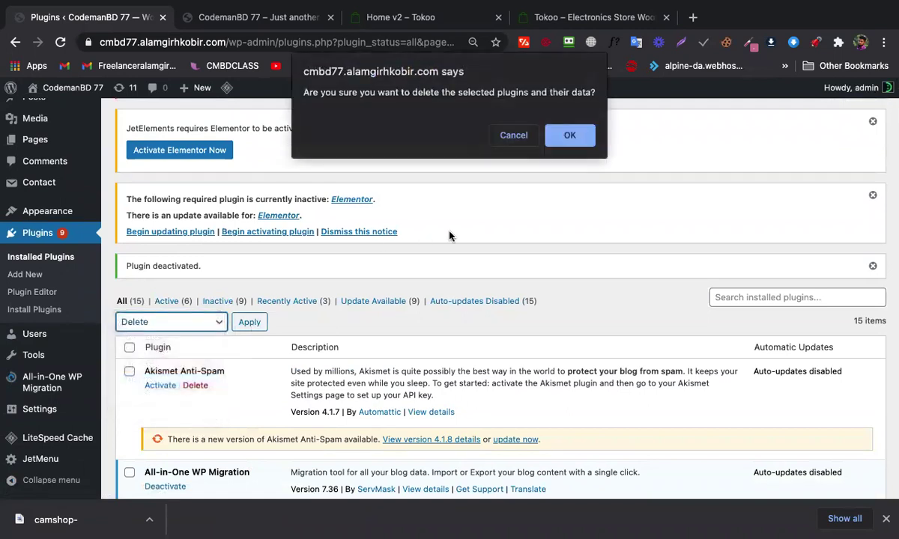
click(569, 136)
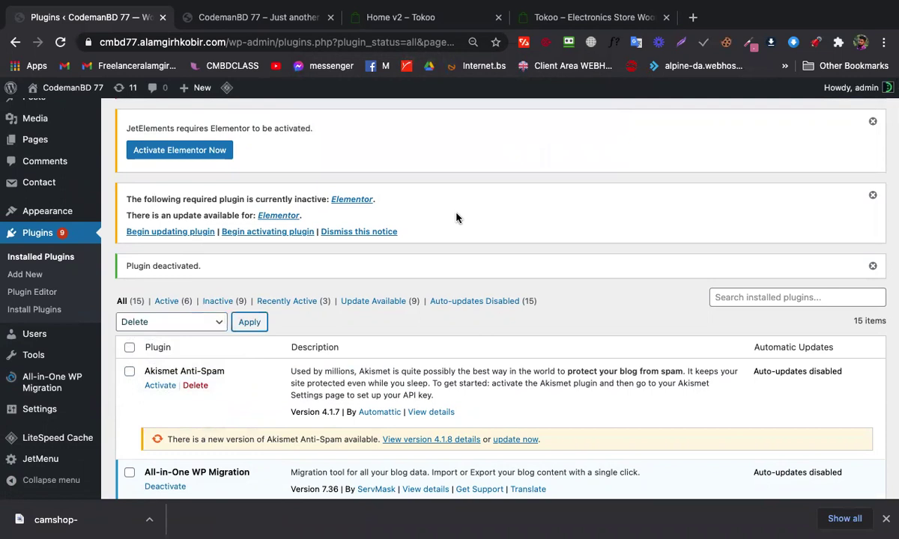
scroll(375, 237, down, 8)
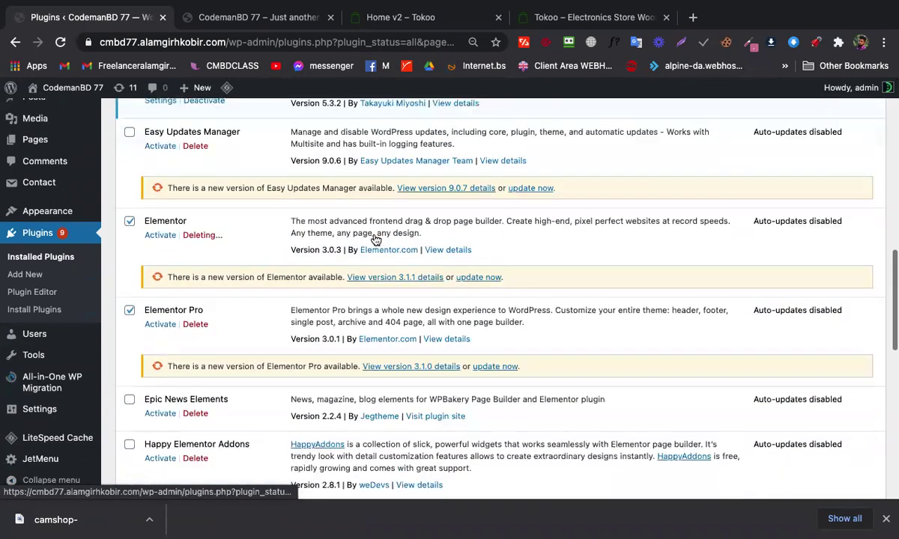
scroll(278, 216, down, 1)
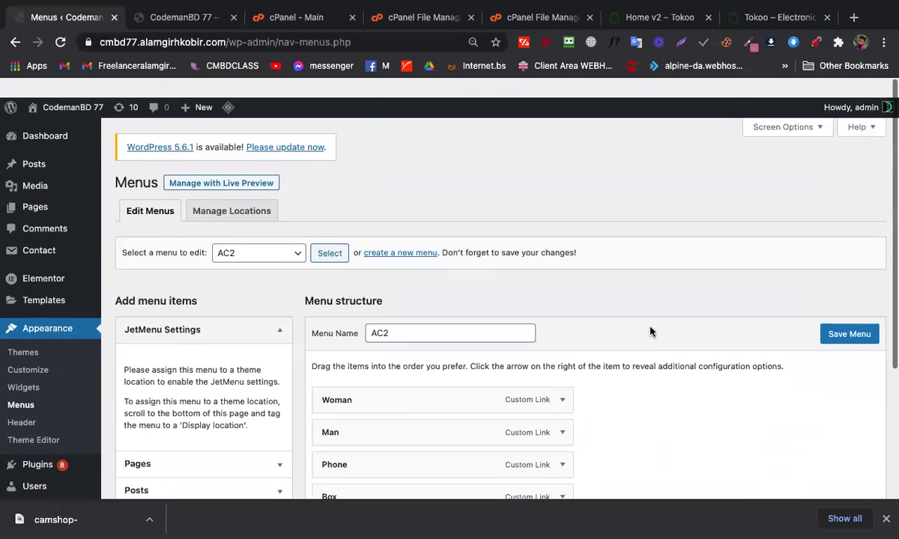
Compare the live site's header menu with the All Categories menu and its item icons on the Tokoo demo
click(179, 23)
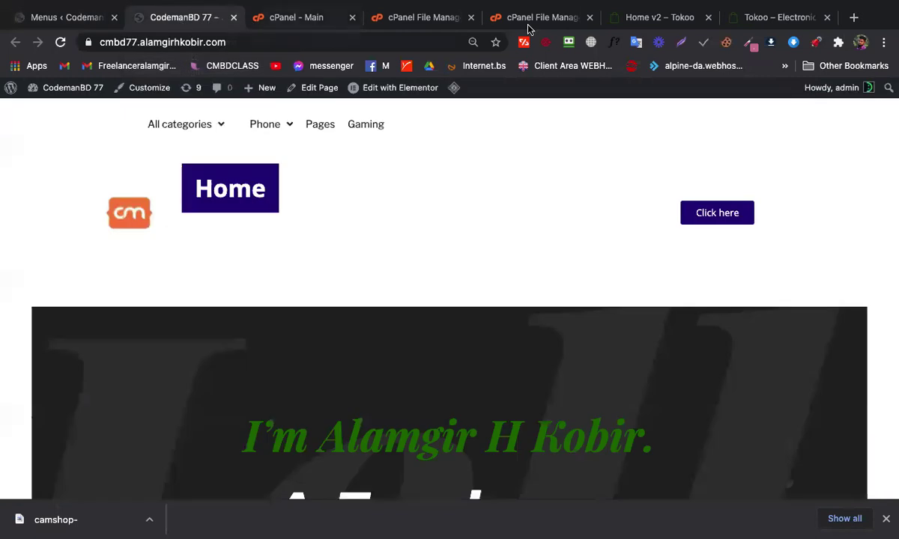
click(633, 19)
mouse_move(91, 146)
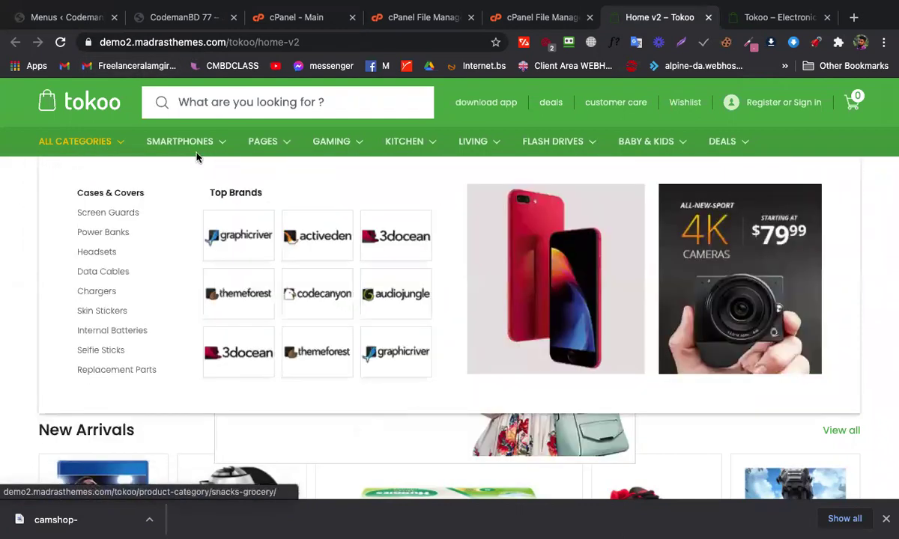
mouse_move(184, 175)
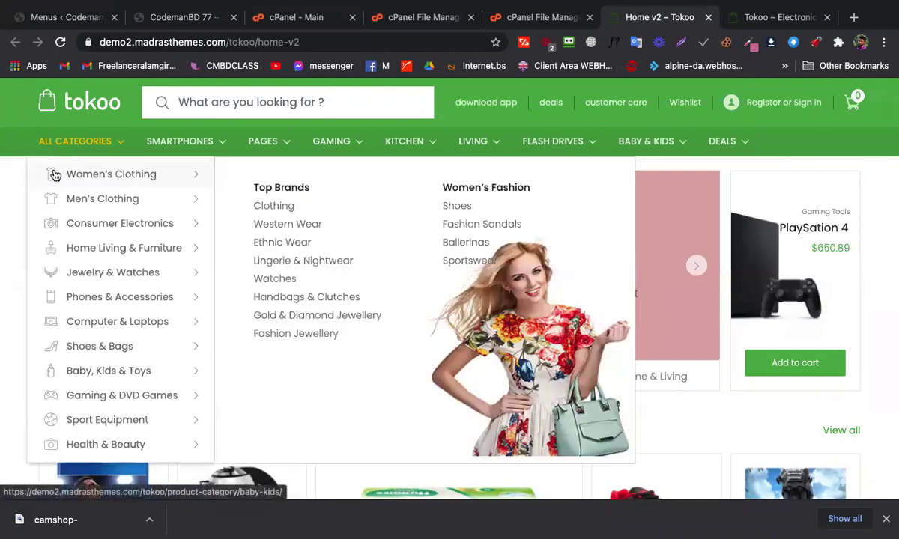
click(181, 18)
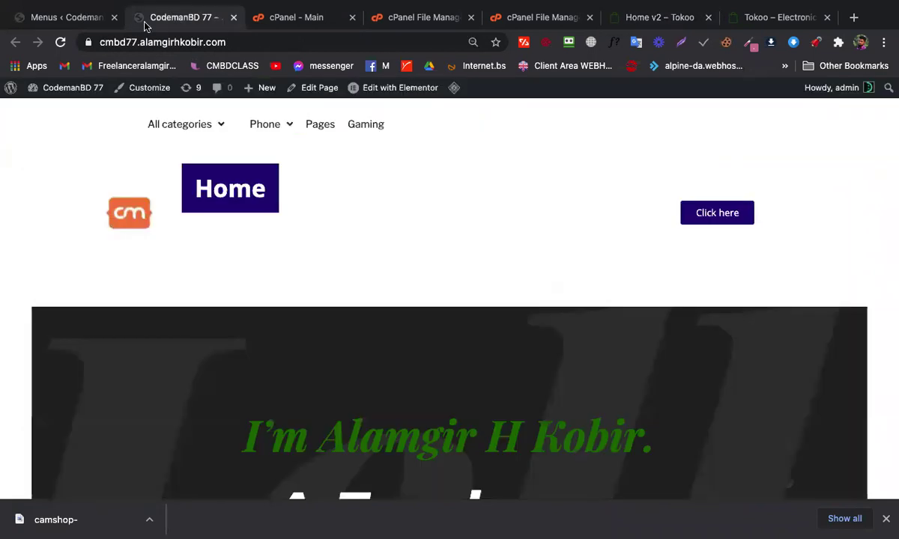
Try to open the icon settings in JetMenu for the Woman item of the AC2 menu
click(94, 23)
scroll(376, 255, down, 3)
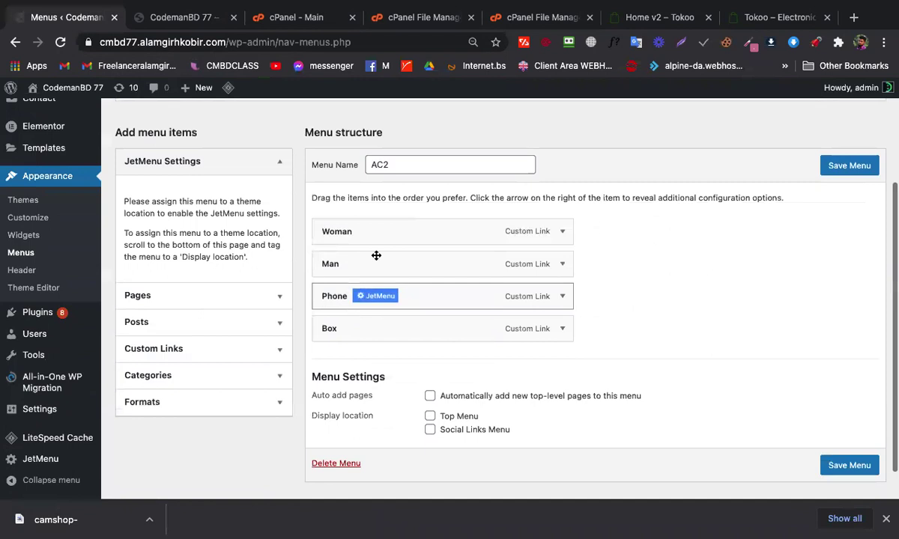
click(383, 232)
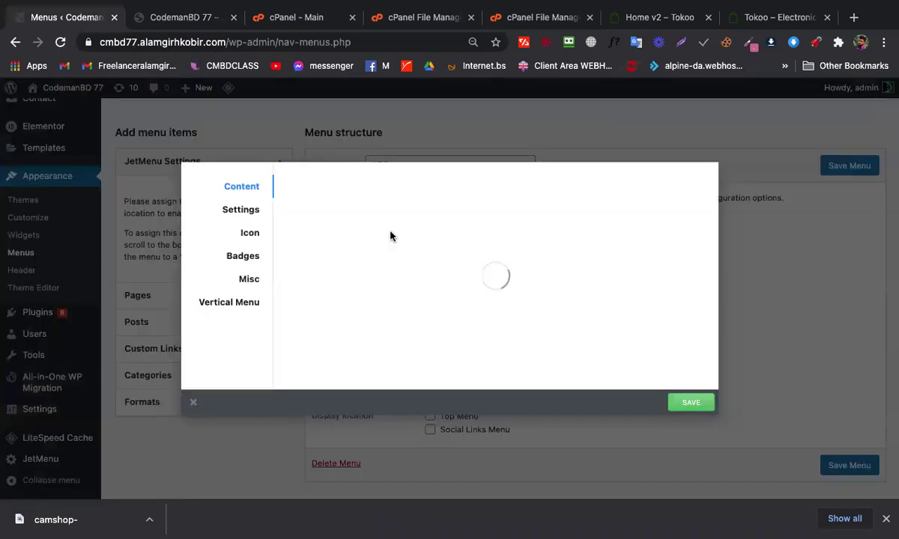
click(251, 236)
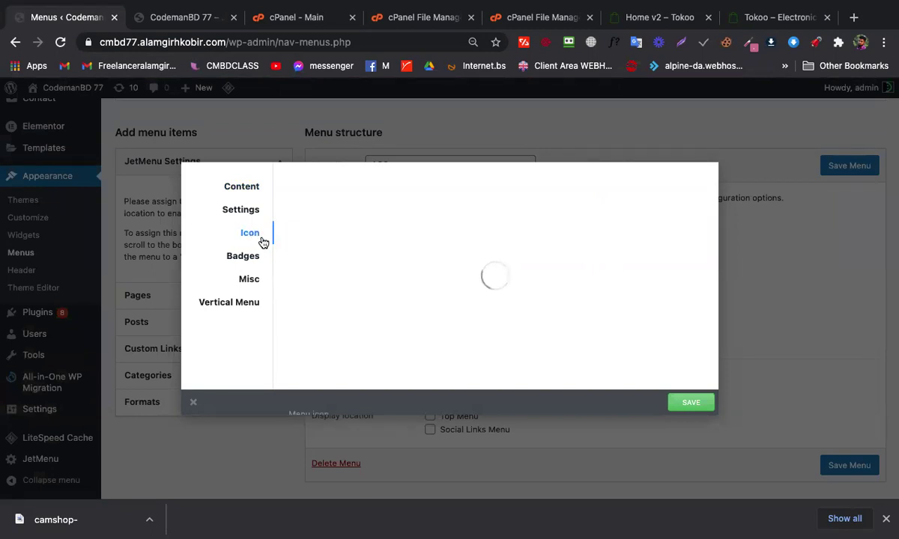
Compare the live site's Phone mega menu with the All Categories dropdown on the Tokoo demo
mouse_move(189, 6)
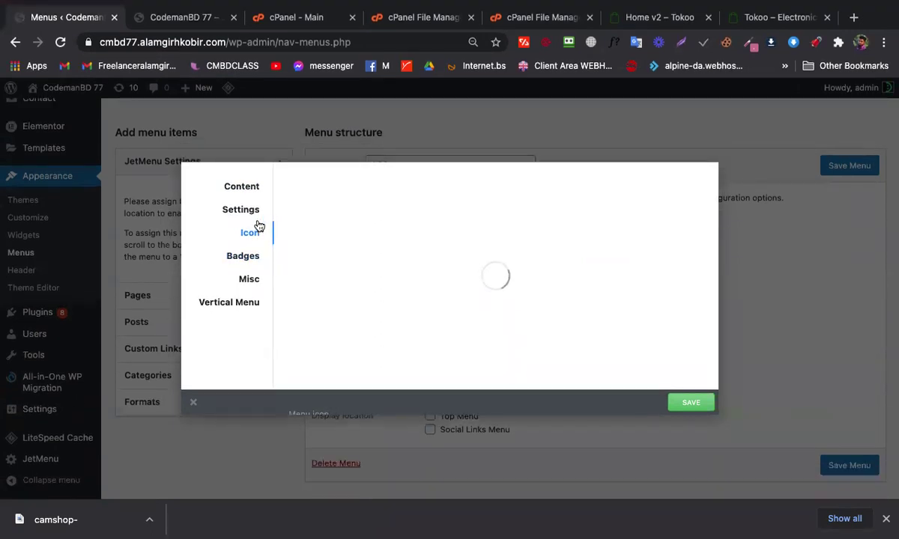
click(180, 20)
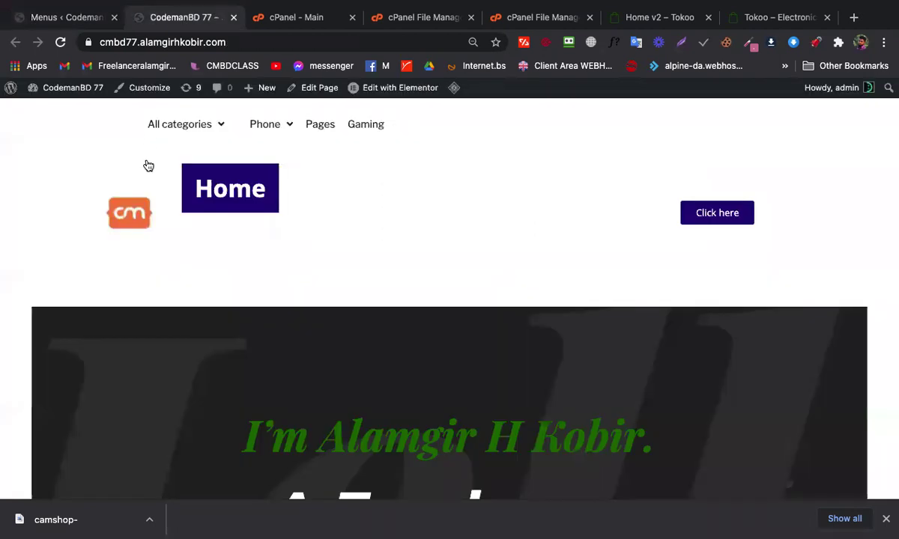
mouse_move(271, 139)
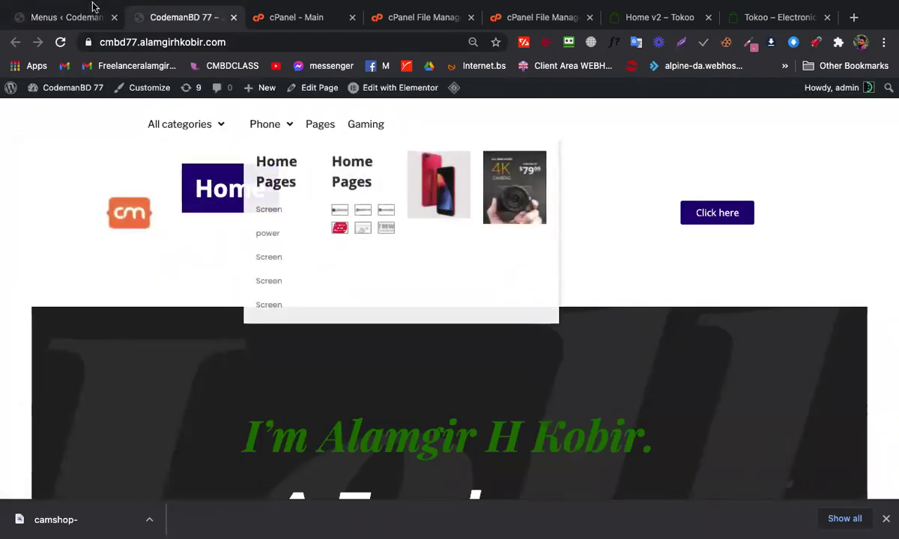
click(63, 18)
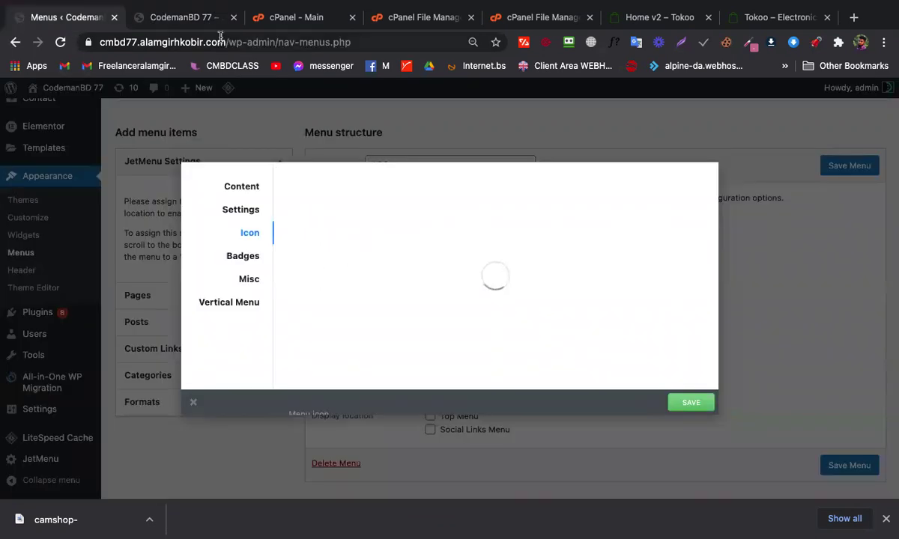
key(super+6)
mouse_move(126, 146)
mouse_move(194, 169)
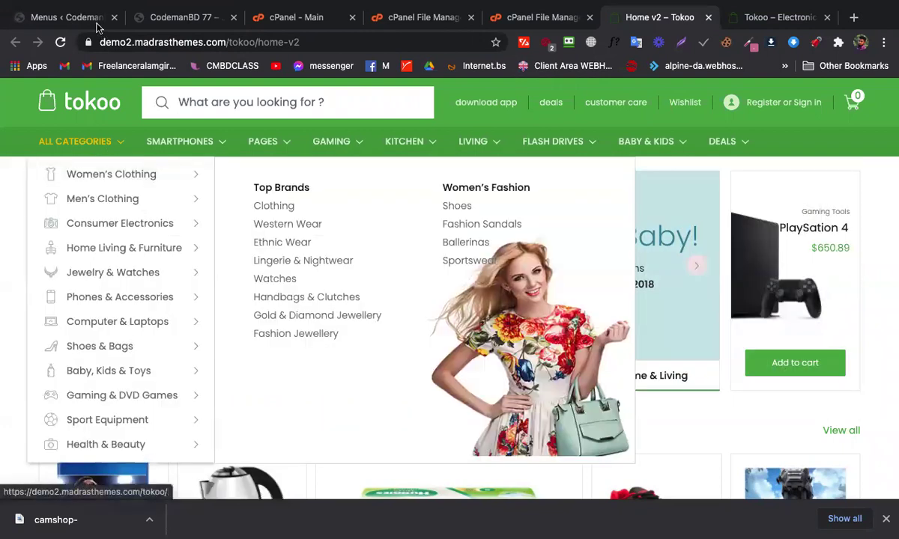
Try to save the Woman item's JetMenu badge settings, then close them and reload the Menus page
click(94, 21)
click(254, 255)
click(681, 404)
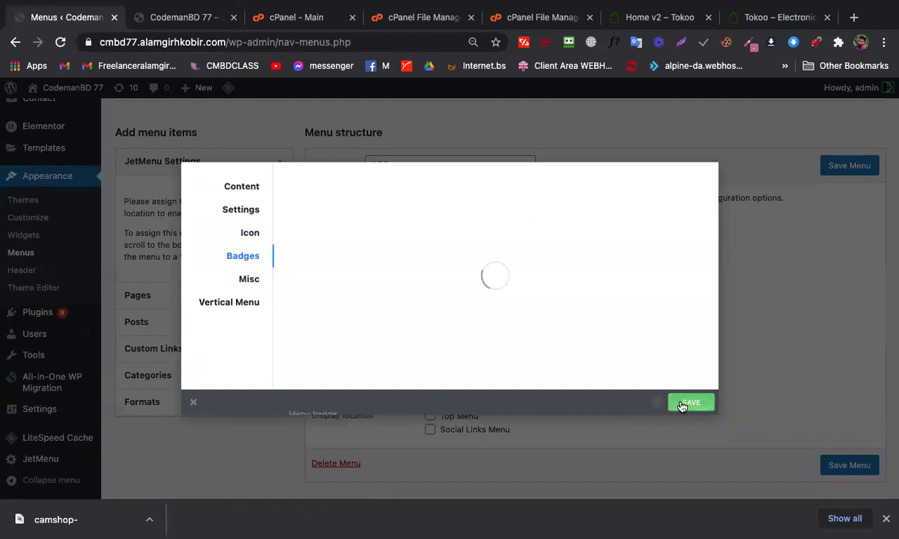
click(193, 406)
click(60, 42)
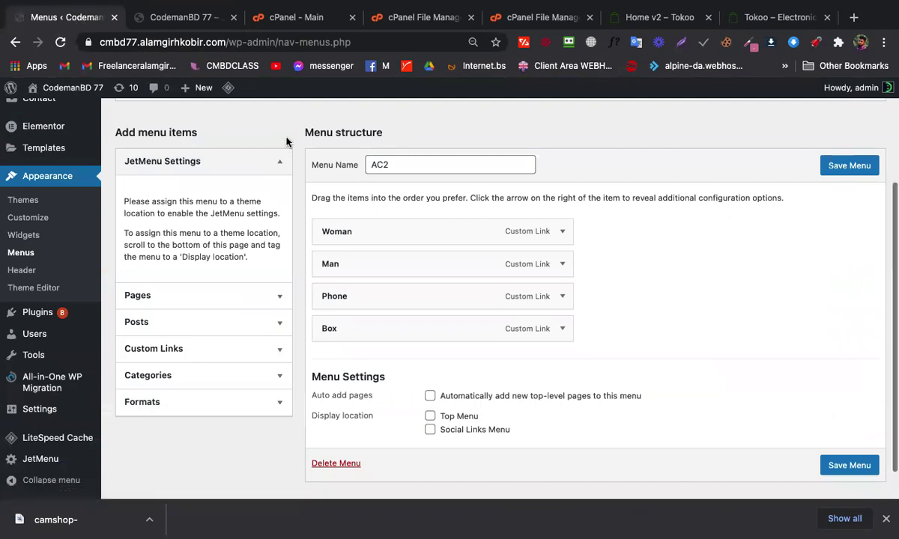
Set the Woman item's menu icon to fa-user in its JetMenu settings
scroll(290, 184, down, 1)
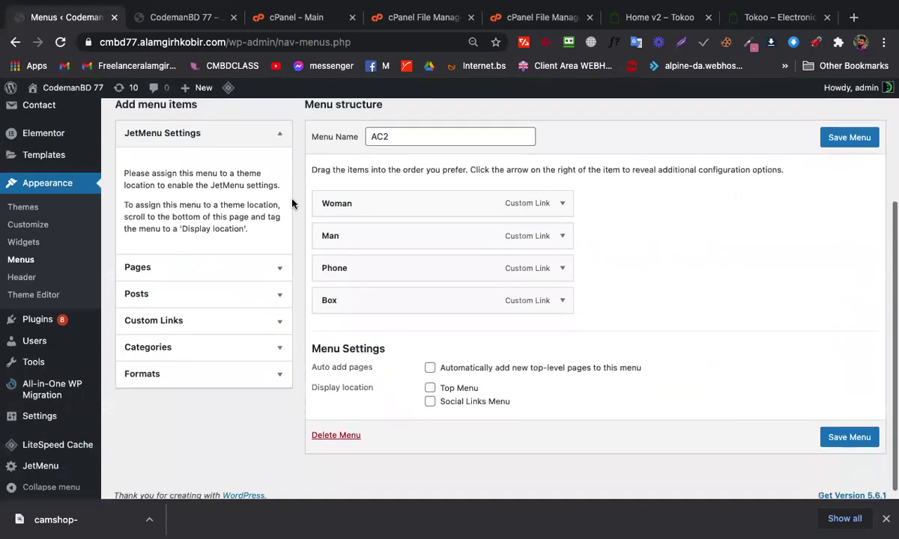
scroll(292, 225, up, 5)
scroll(295, 250, down, 5)
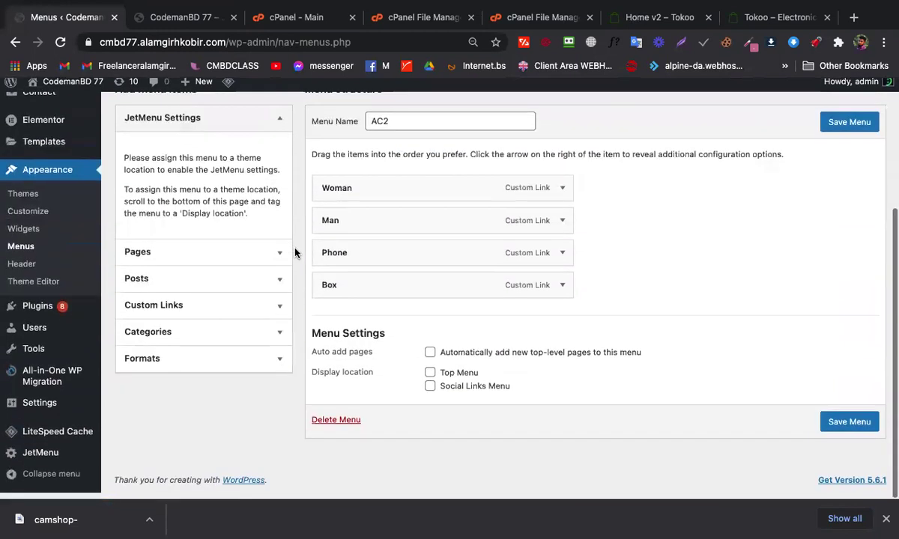
click(367, 189)
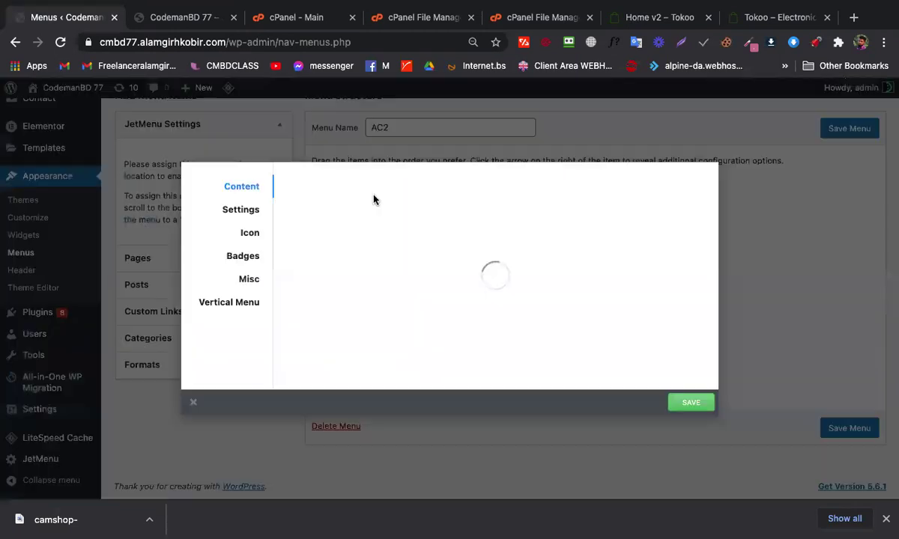
click(252, 220)
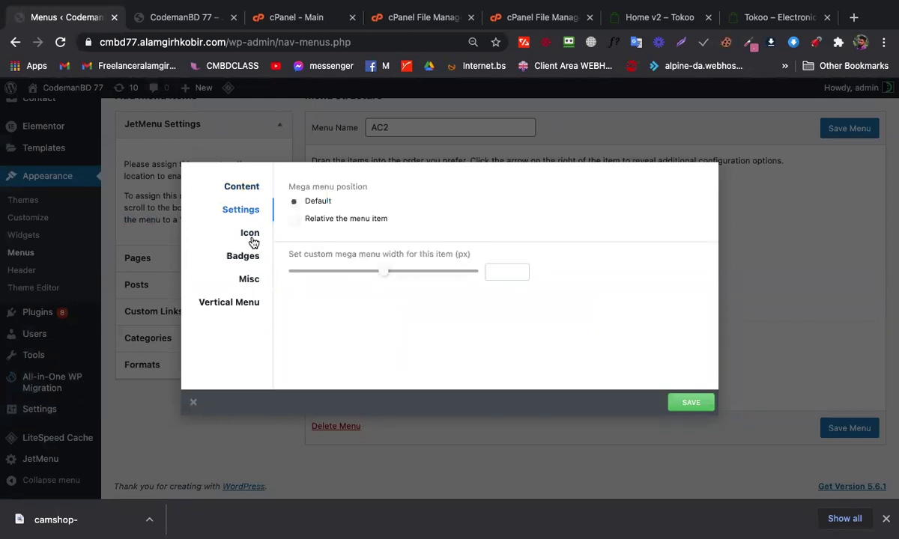
click(251, 235)
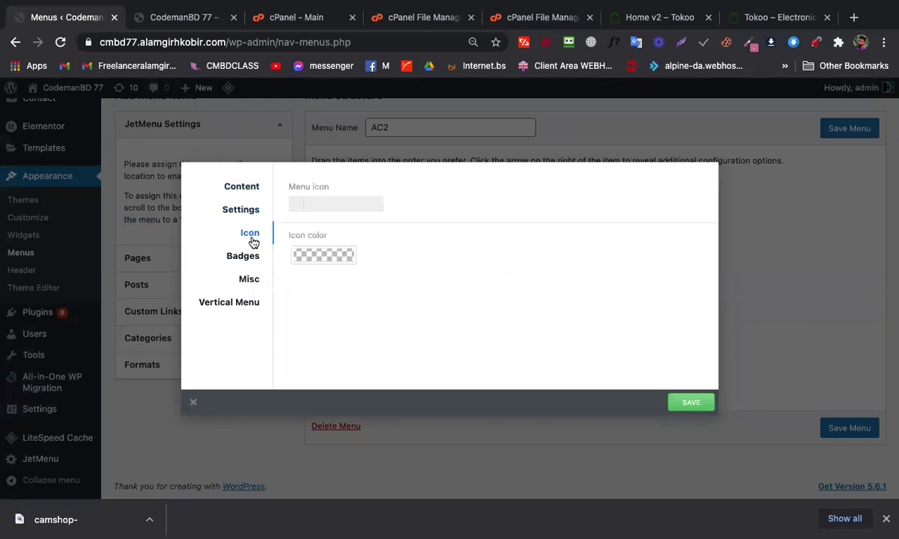
click(326, 205)
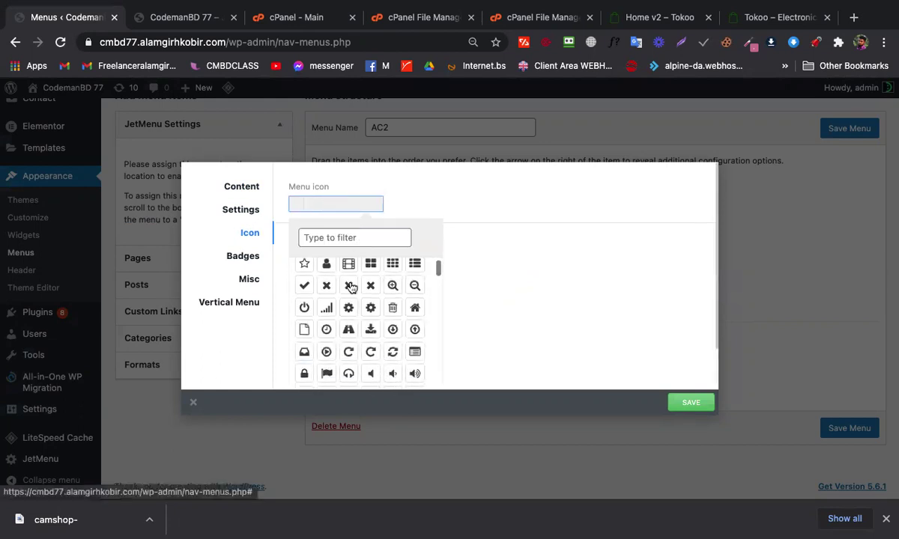
click(328, 273)
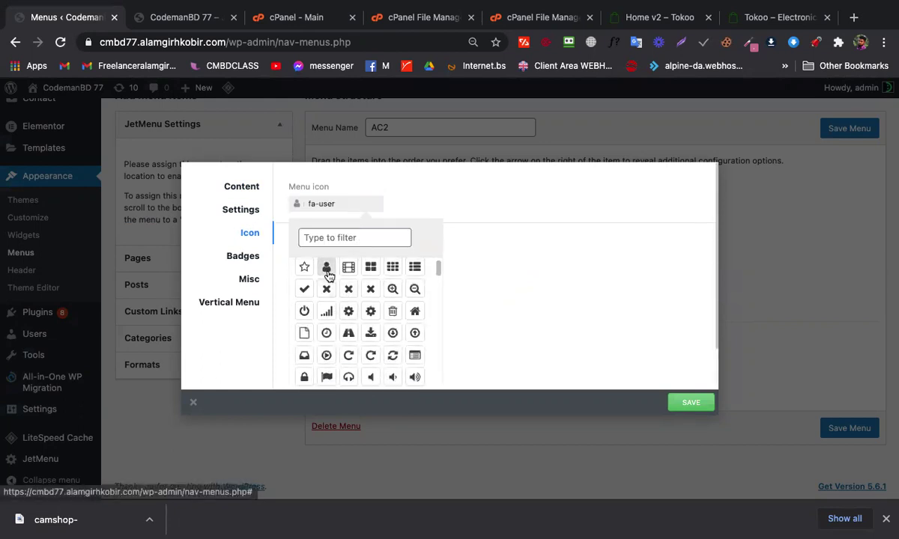
click(591, 351)
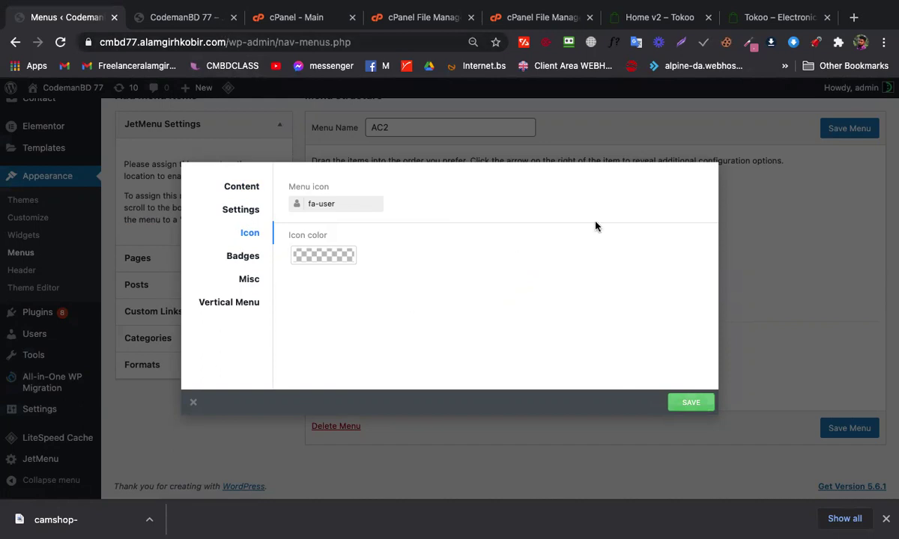
Reload the live site, check its All categories dropdown, and open the mega menu item in Elementor
click(208, 23)
click(56, 45)
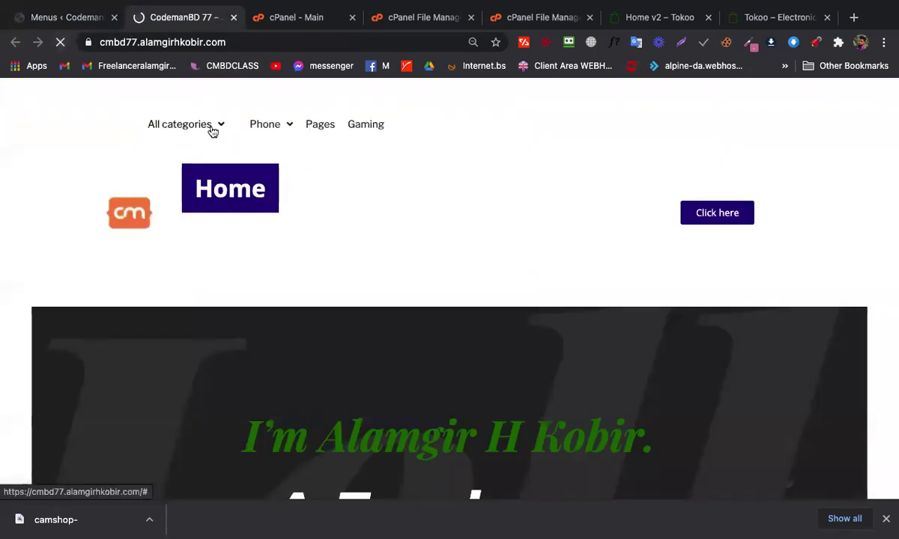
click(203, 130)
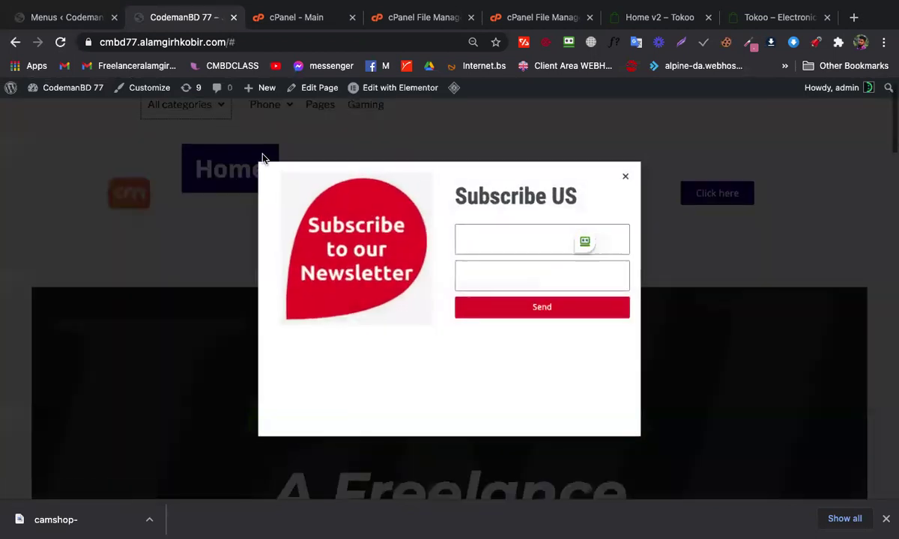
click(654, 159)
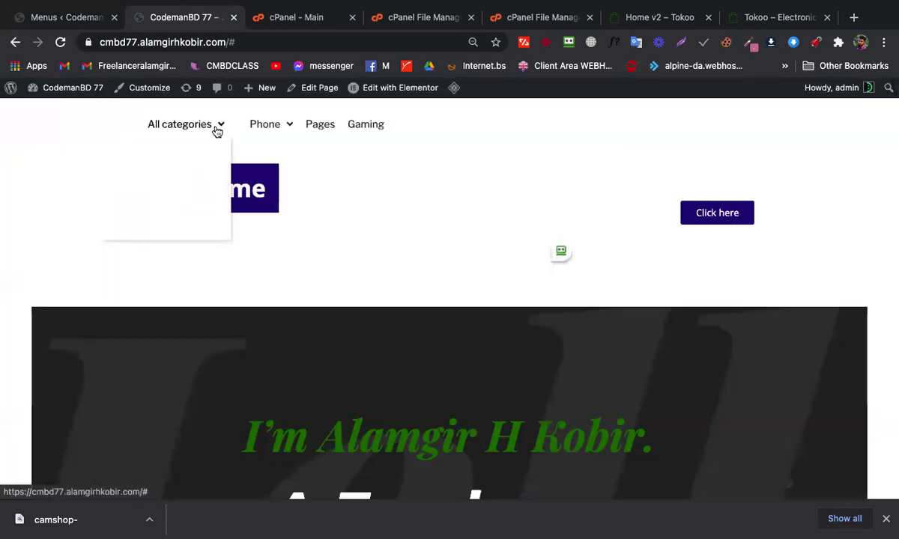
mouse_move(144, 151)
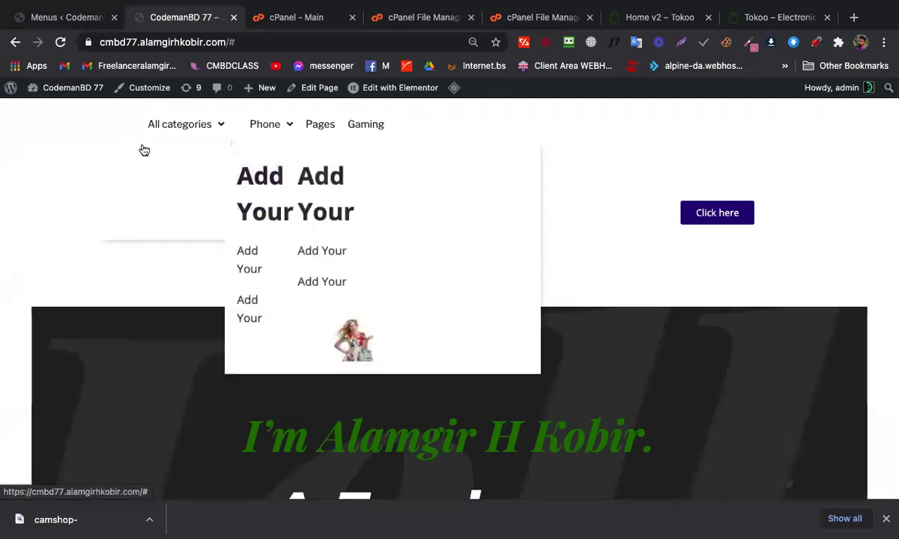
right_click(144, 152)
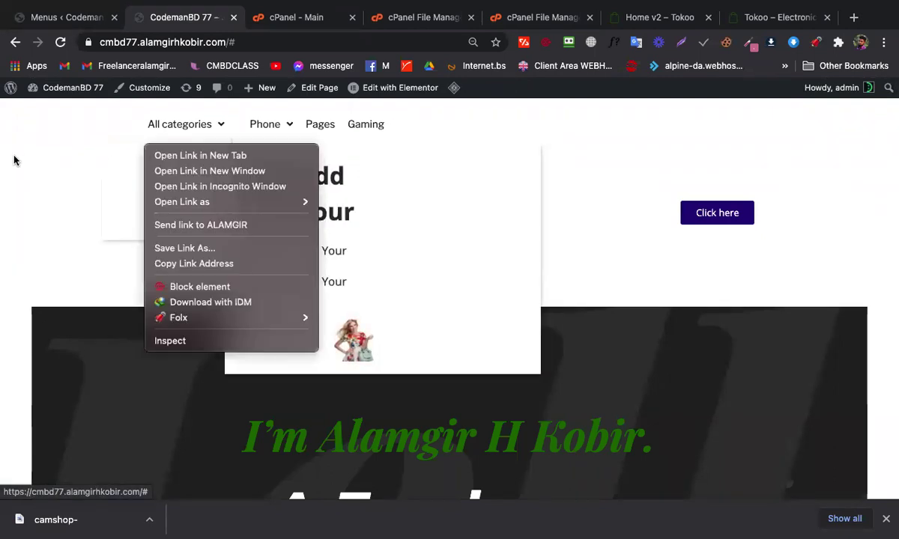
key(Escape)
mouse_move(413, 96)
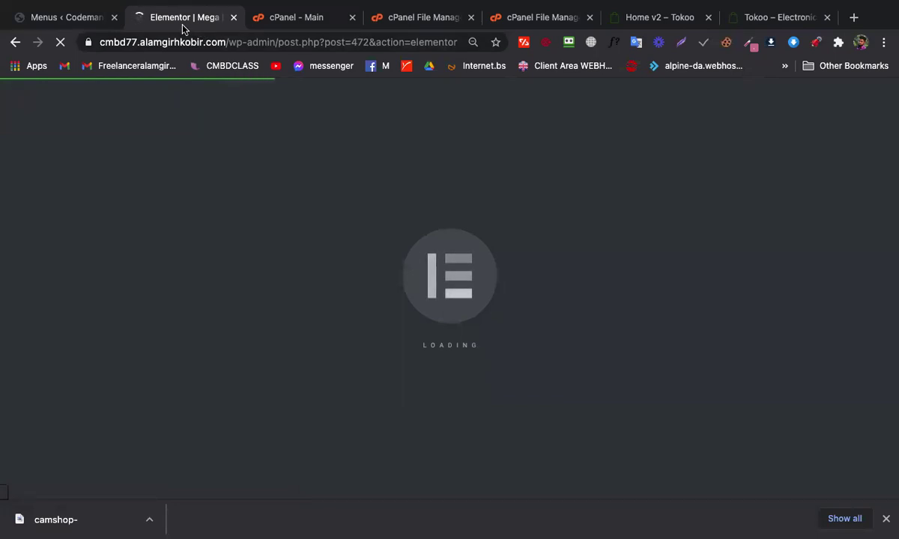
Load the AC menu for editing and open the All categories item's mega menu content from its JetMenu settings
click(75, 16)
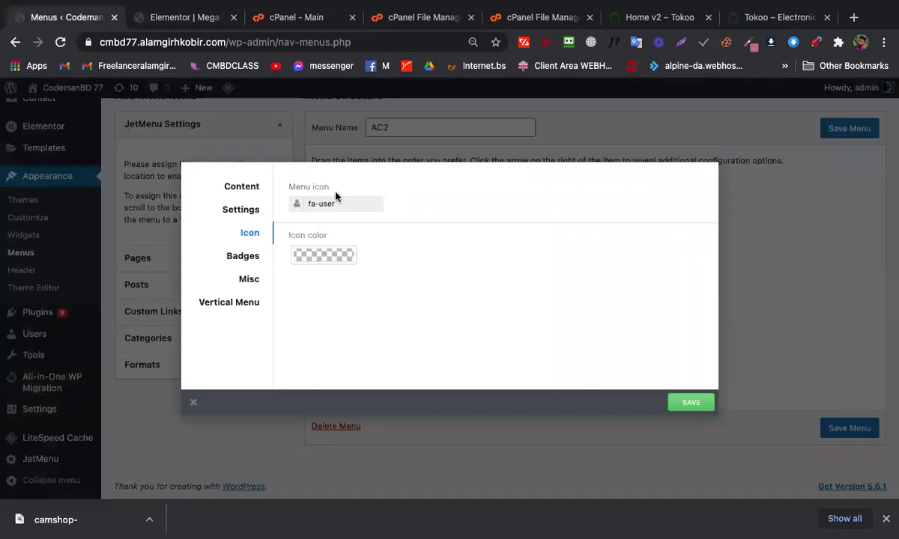
click(332, 150)
scroll(287, 221, up, 3)
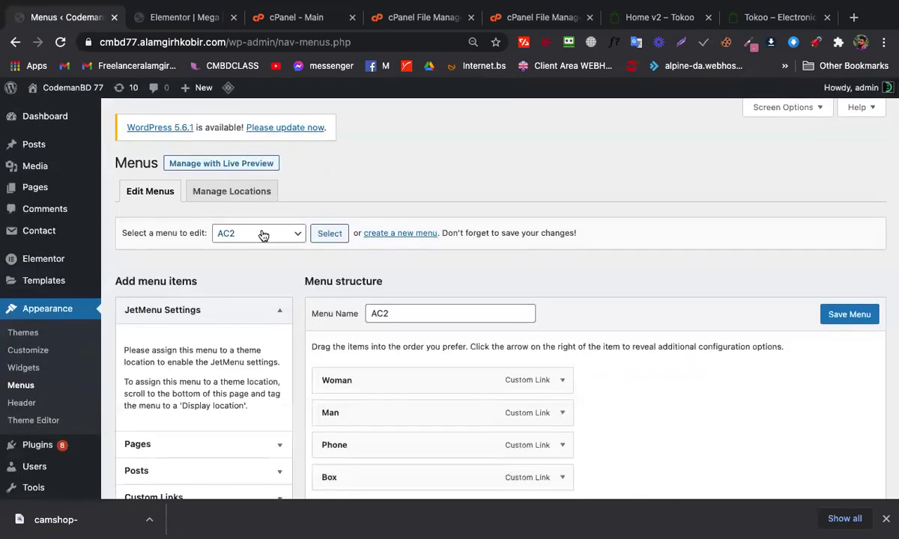
click(263, 235)
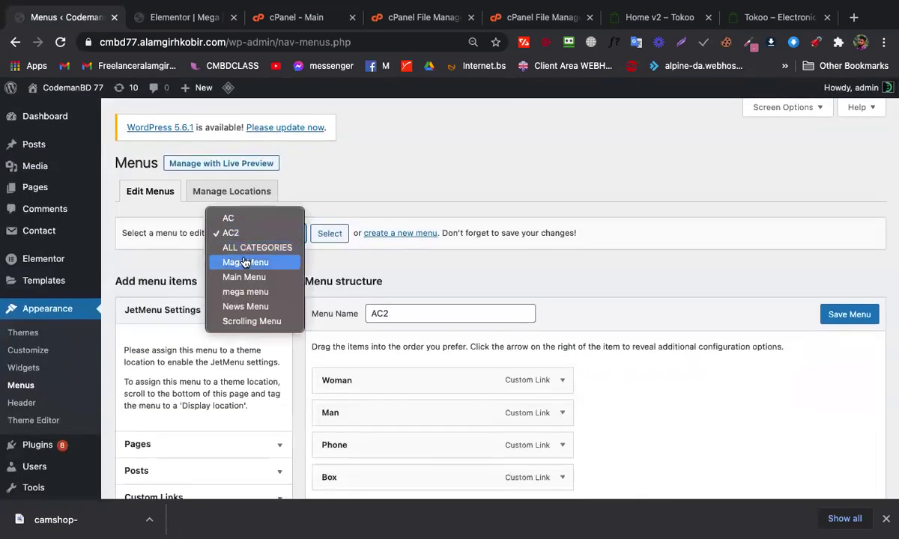
click(232, 219)
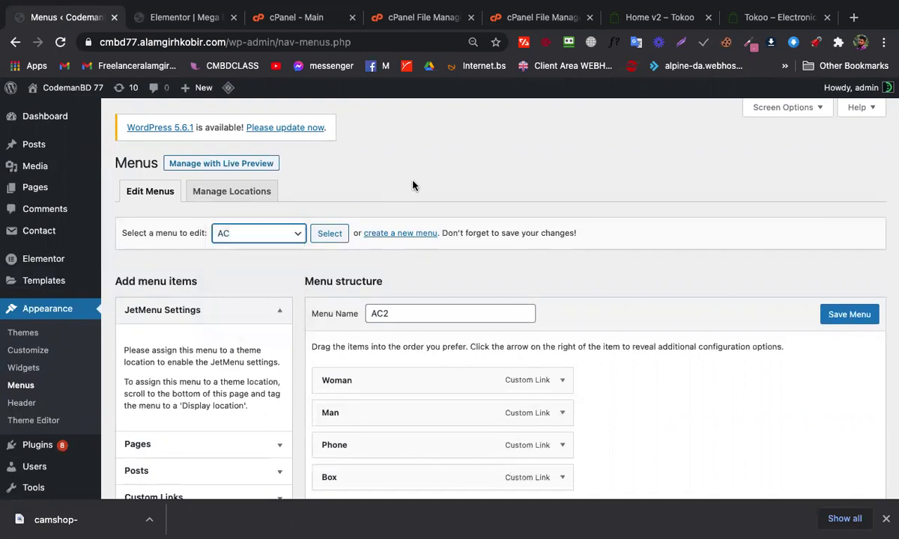
scroll(390, 180, down, 3)
scroll(351, 153, up, 2)
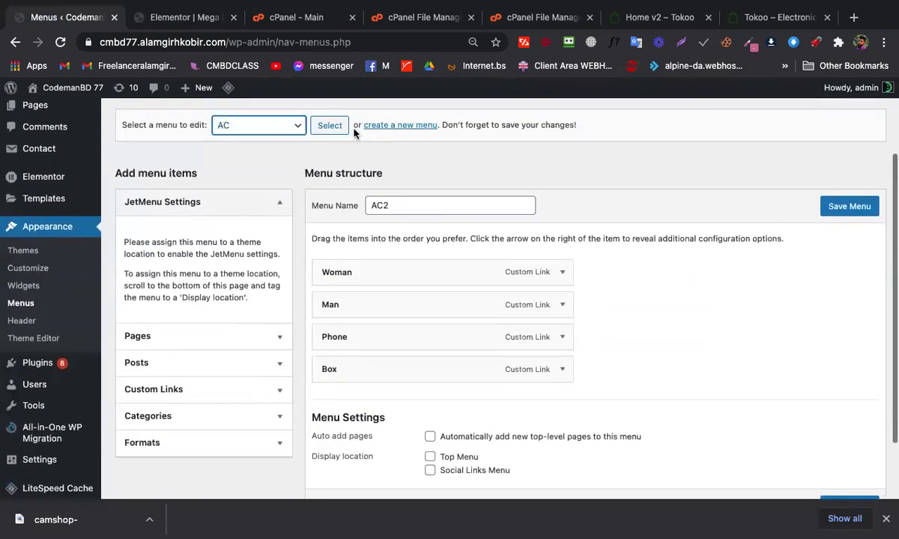
click(330, 125)
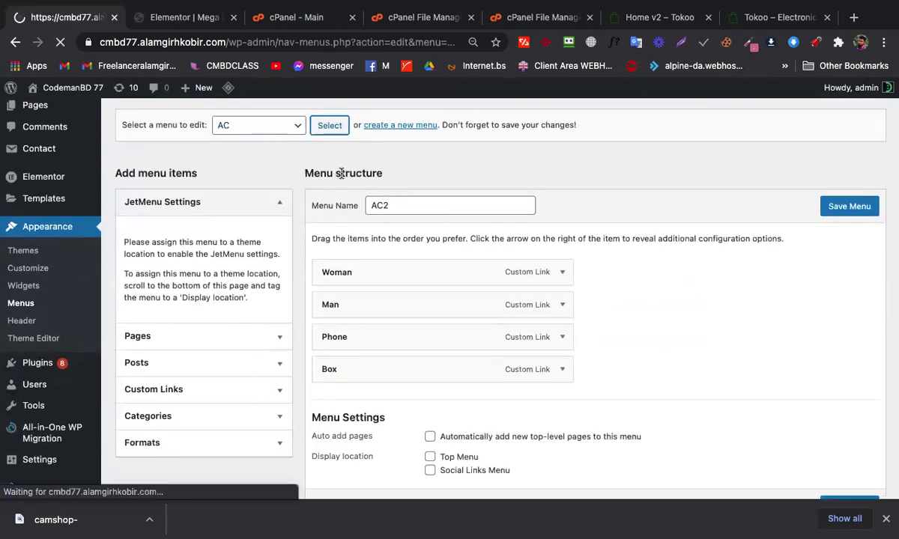
scroll(360, 225, down, 5)
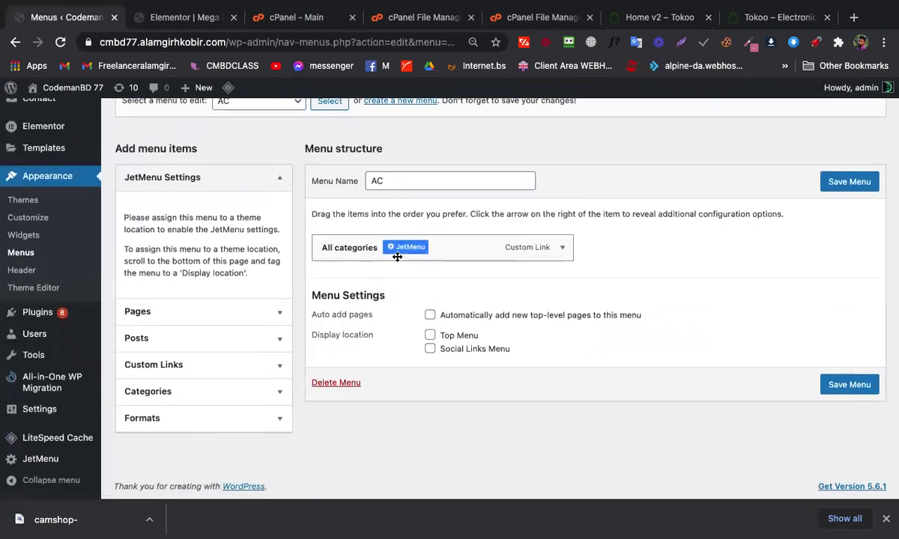
click(403, 246)
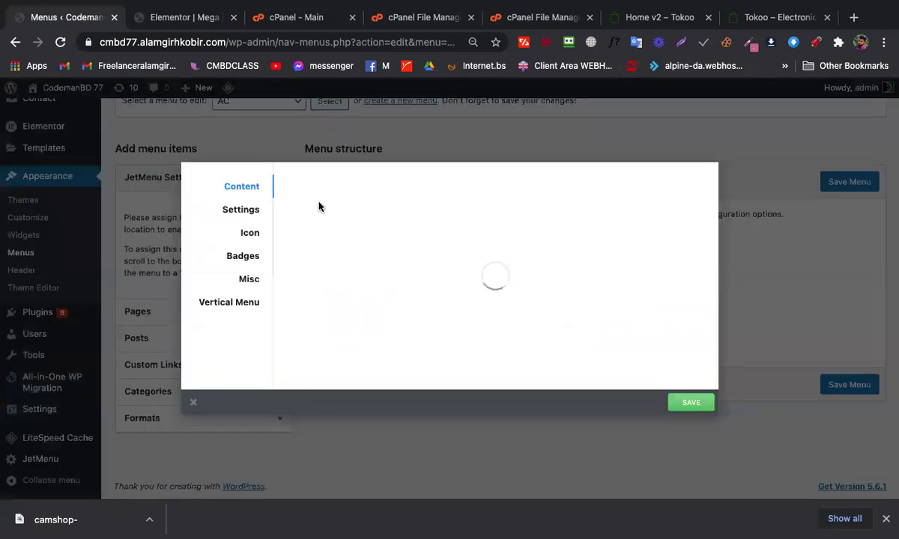
click(525, 300)
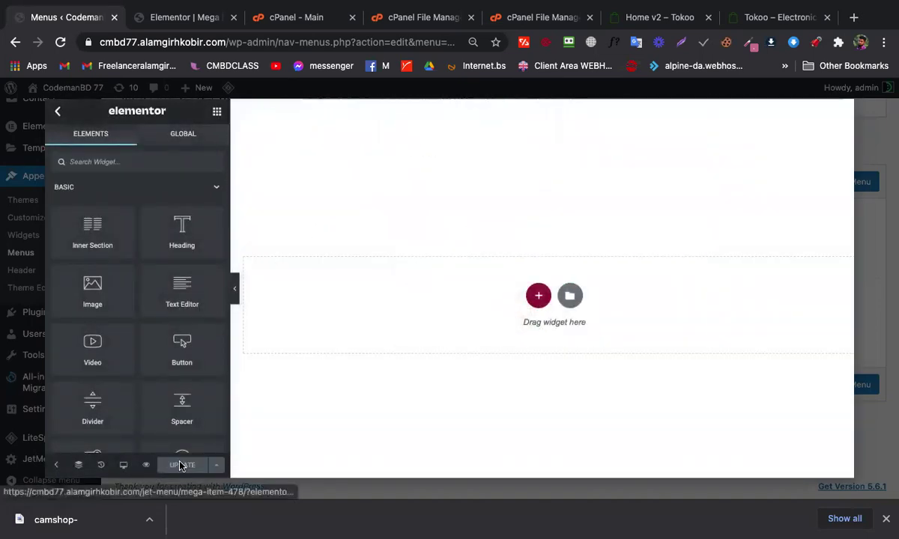
Set the normal background color of the Vertical Mega Menu widget's main menu items to white
click(425, 143)
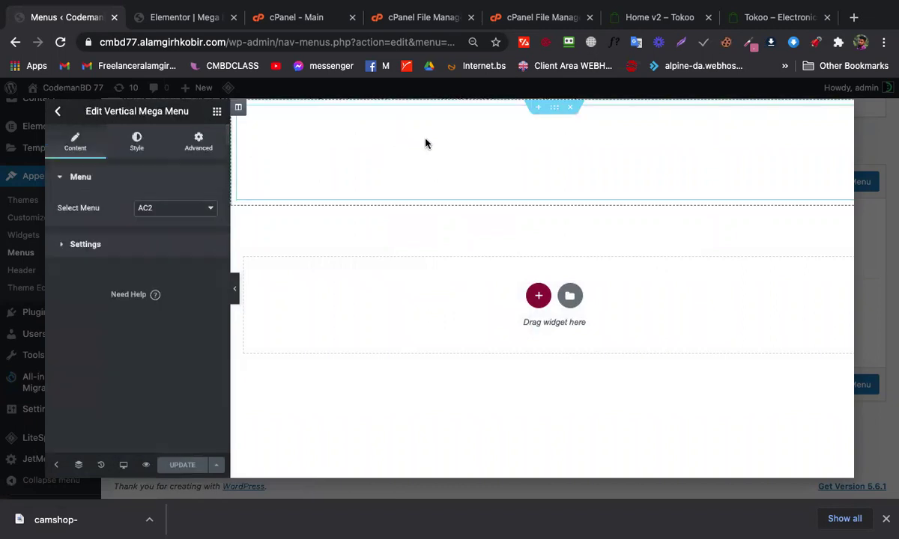
click(137, 150)
scroll(162, 221, down, 5)
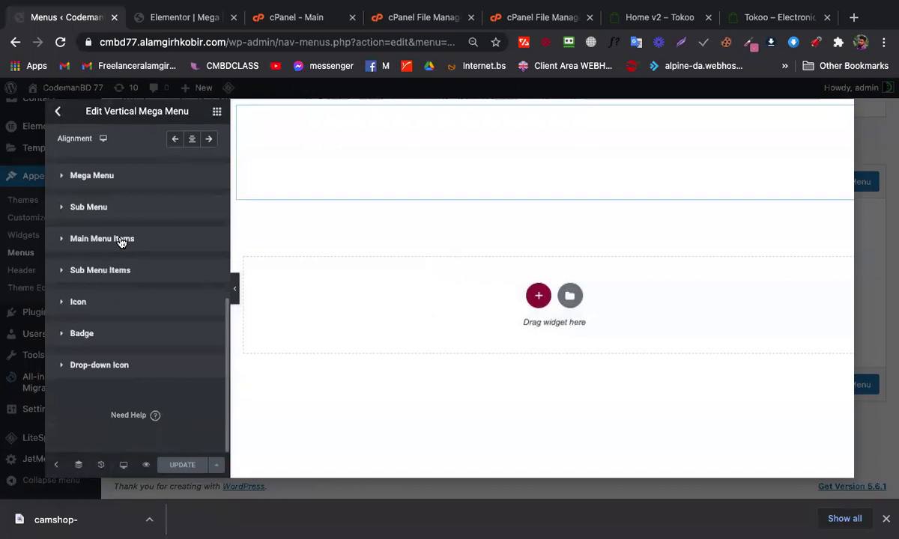
click(133, 240)
click(210, 356)
click(160, 269)
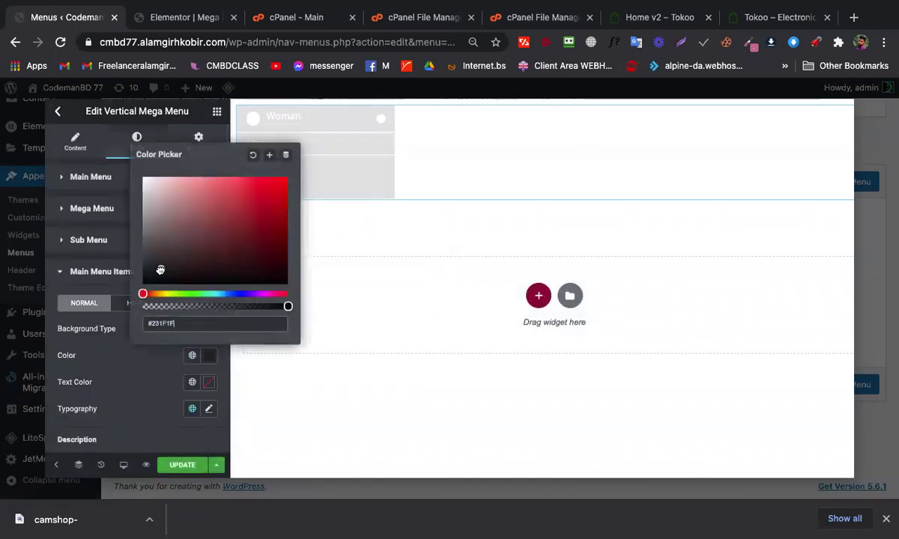
click(161, 255)
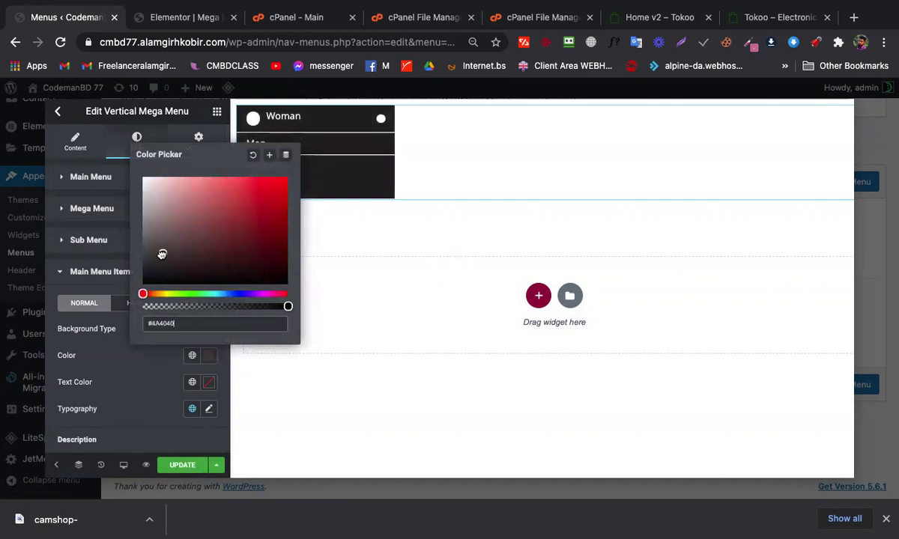
click(144, 178)
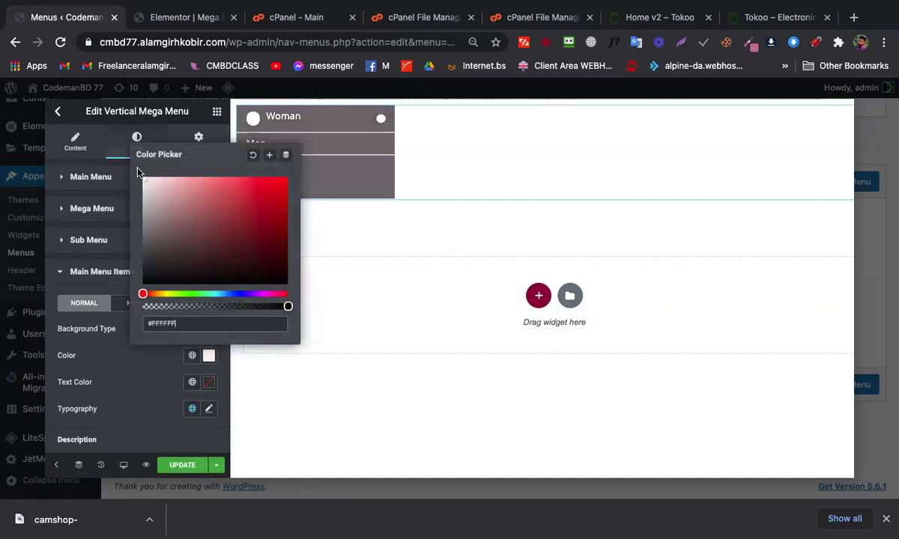
click(105, 402)
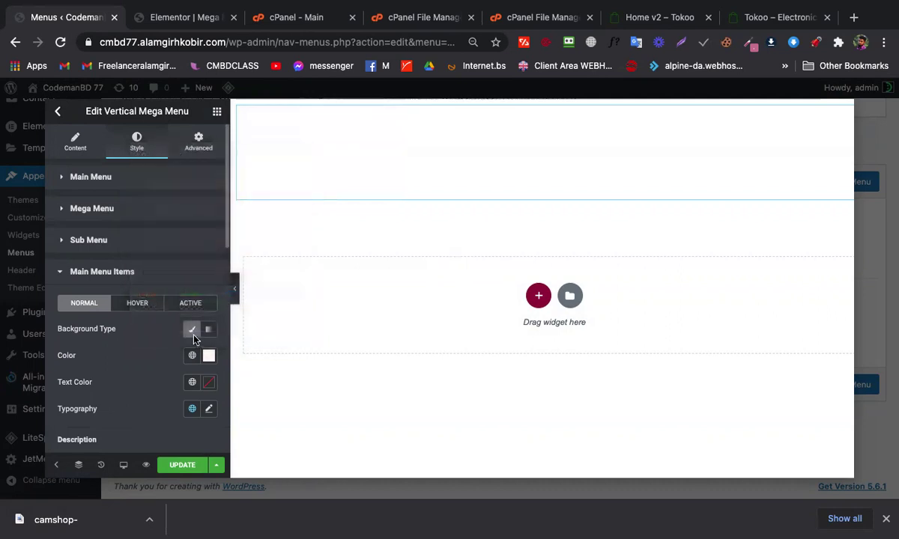
Set the normal text color of the main menu items to #000000
click(210, 383)
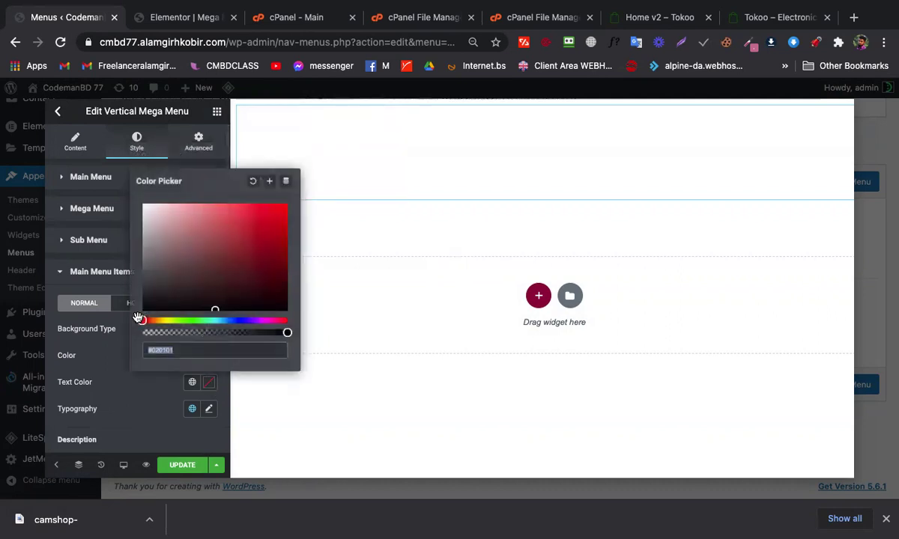
drag(139, 318, 138, 318)
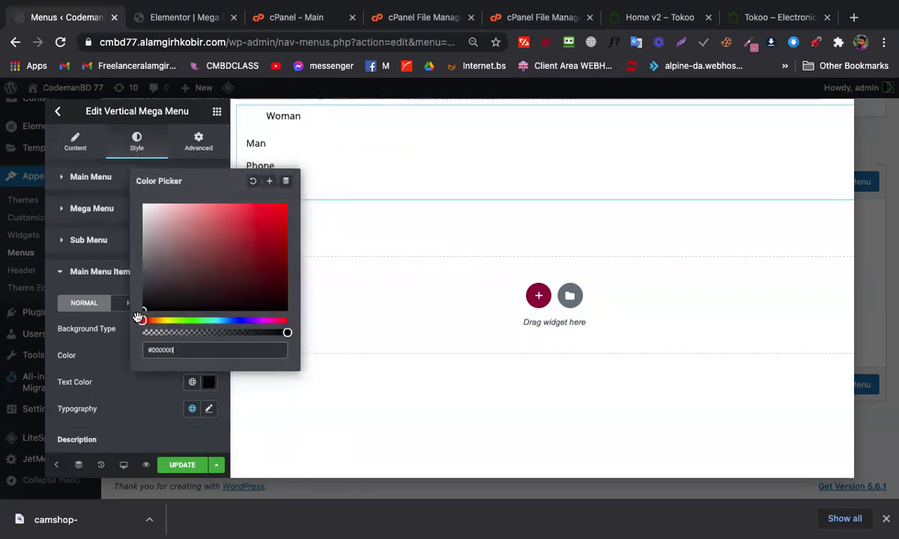
click(114, 382)
scroll(171, 375, down, 1)
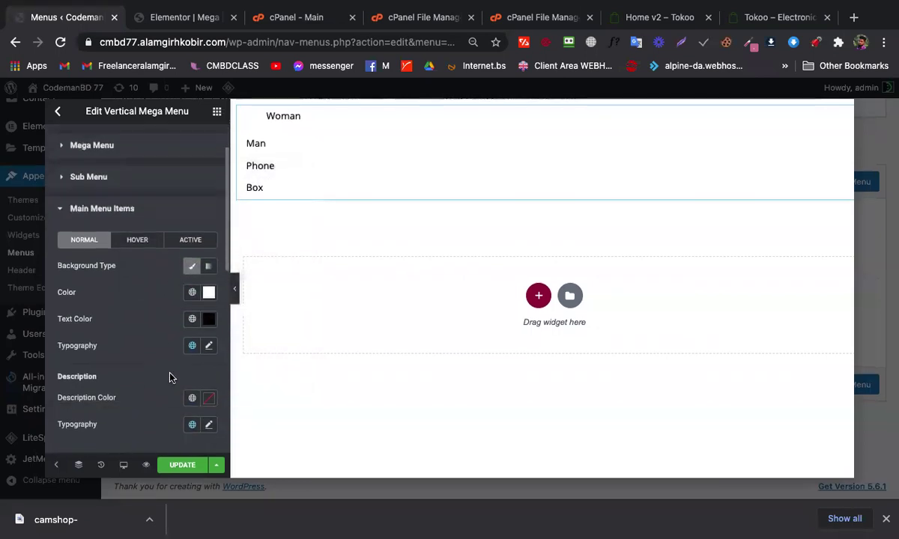
scroll(171, 377, down, 1)
Preview the Woman item's submenu, update the mega menu content and close its editor
mouse_move(256, 120)
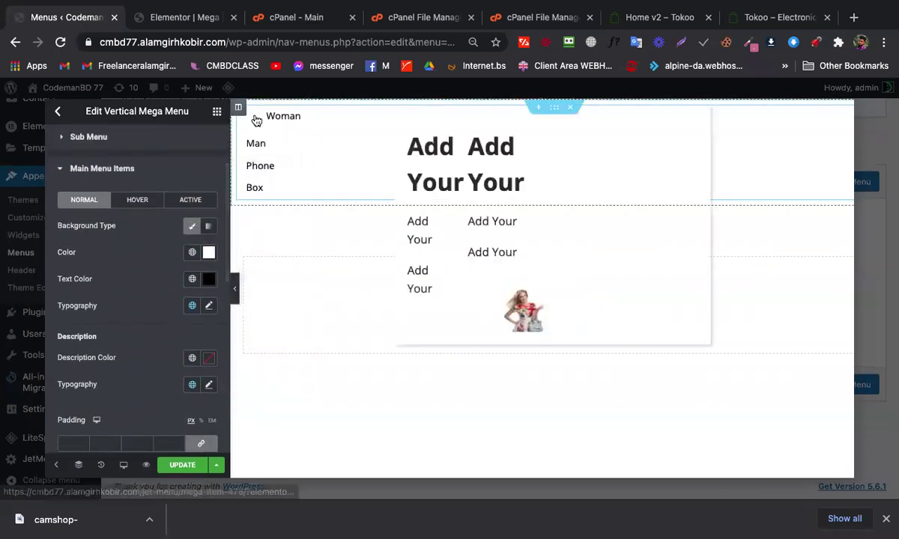
click(182, 465)
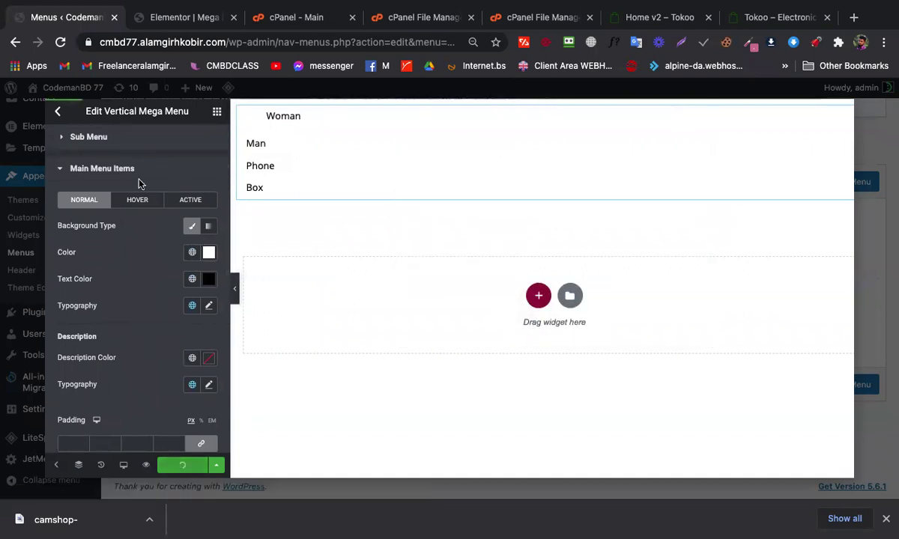
click(57, 114)
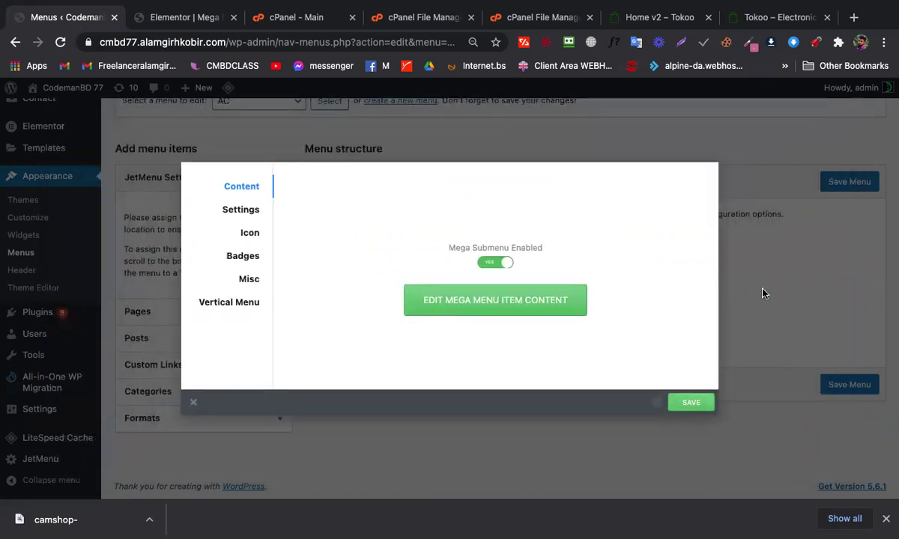
Close the item settings and load the AC2 menu for editing
click(762, 293)
scroll(299, 169, up, 2)
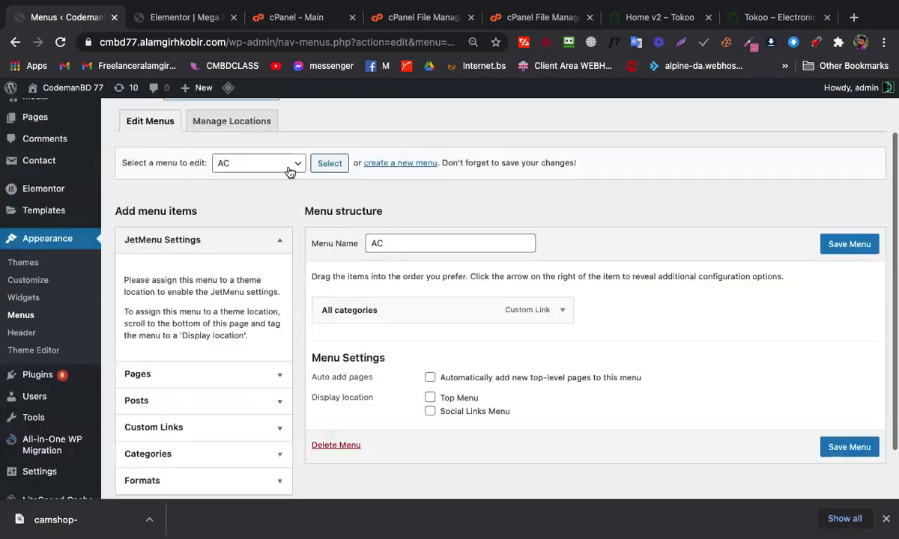
click(280, 166)
click(248, 178)
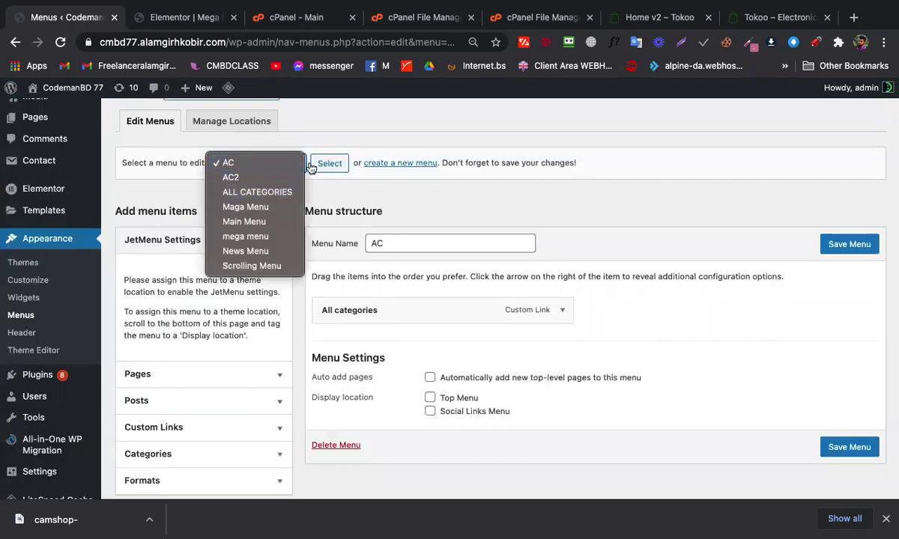
click(333, 164)
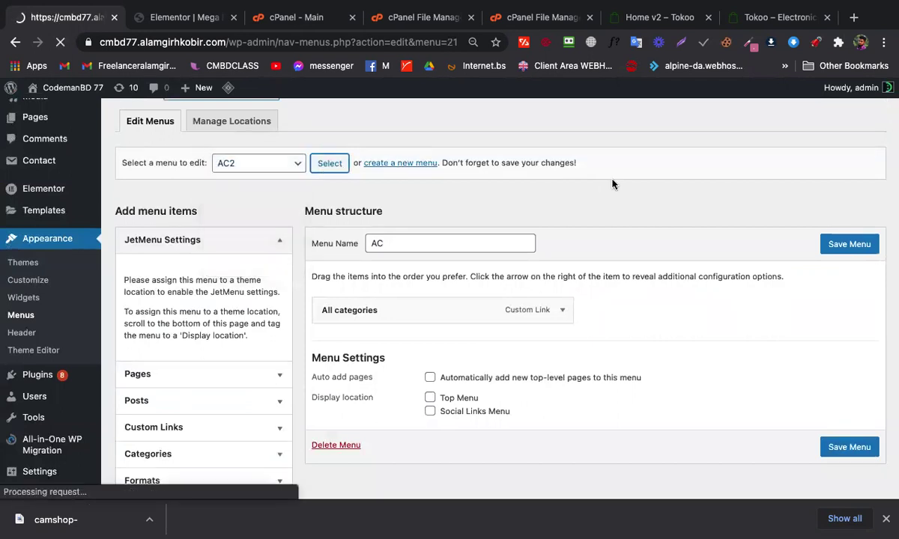
scroll(525, 247, down, 2)
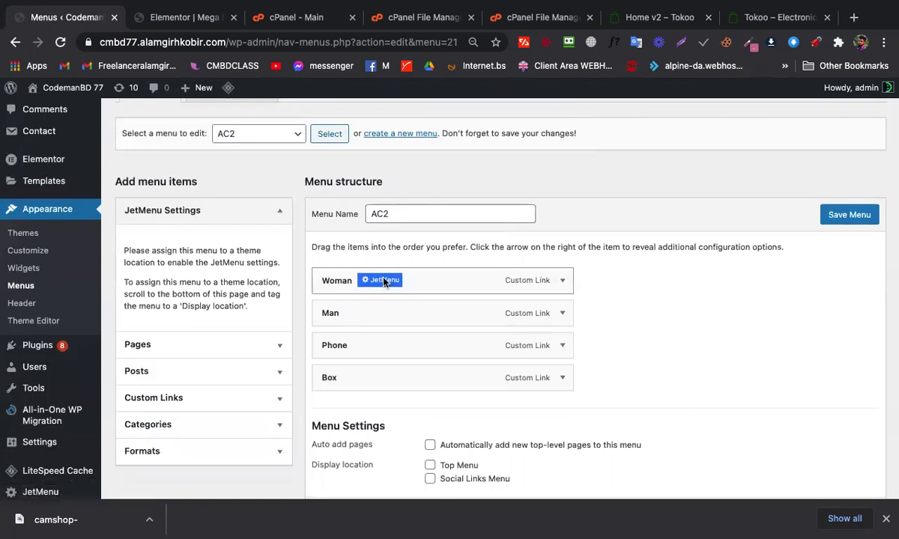
Set the Woman item's icon color to #0a0a0a in its JetMenu settings and save
click(383, 282)
click(255, 238)
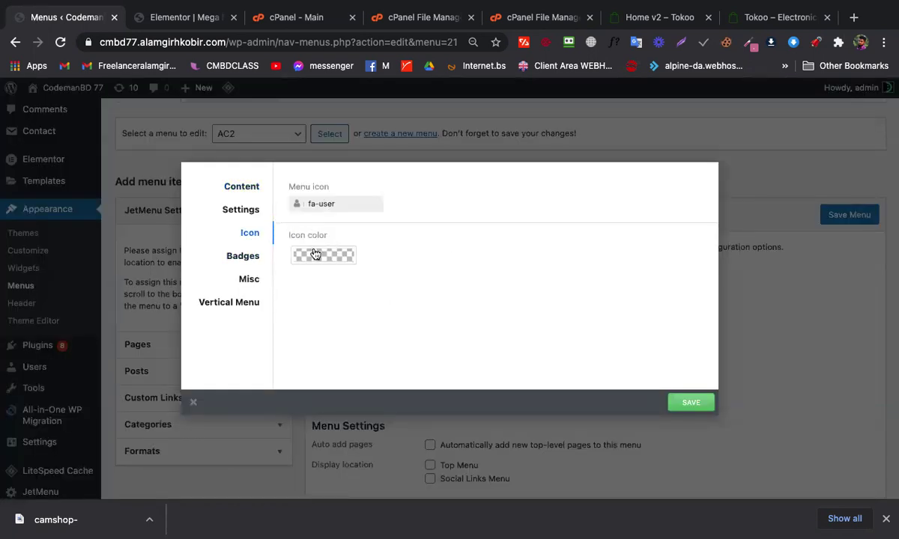
click(316, 256)
click(301, 398)
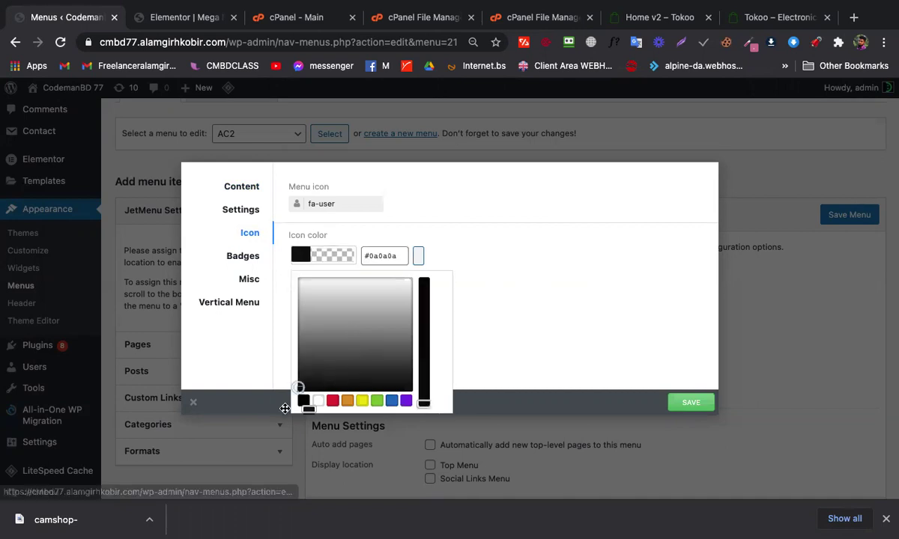
click(283, 409)
click(683, 410)
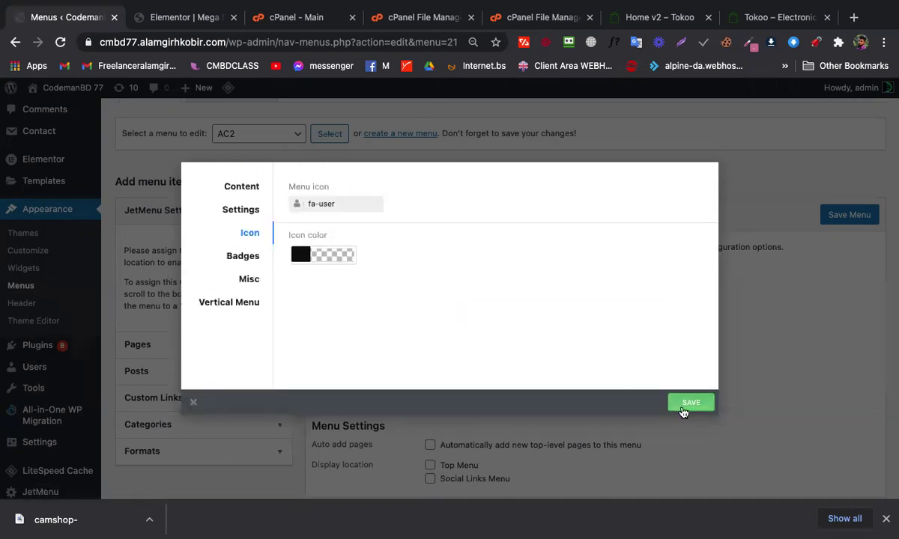
Reload the mega header in Elementor and preview the All categories dropdown with the Woman item's submenu
click(154, 21)
click(60, 43)
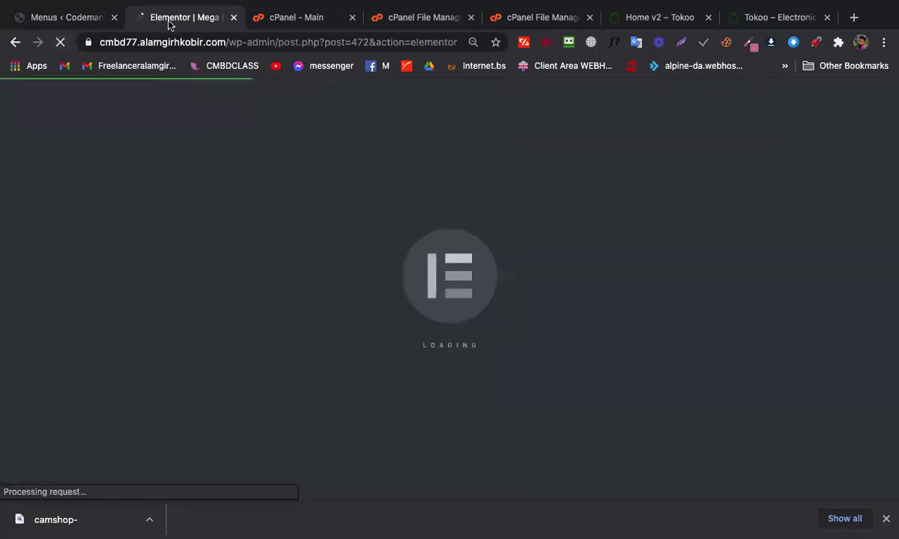
drag(230, 42, 86, 41)
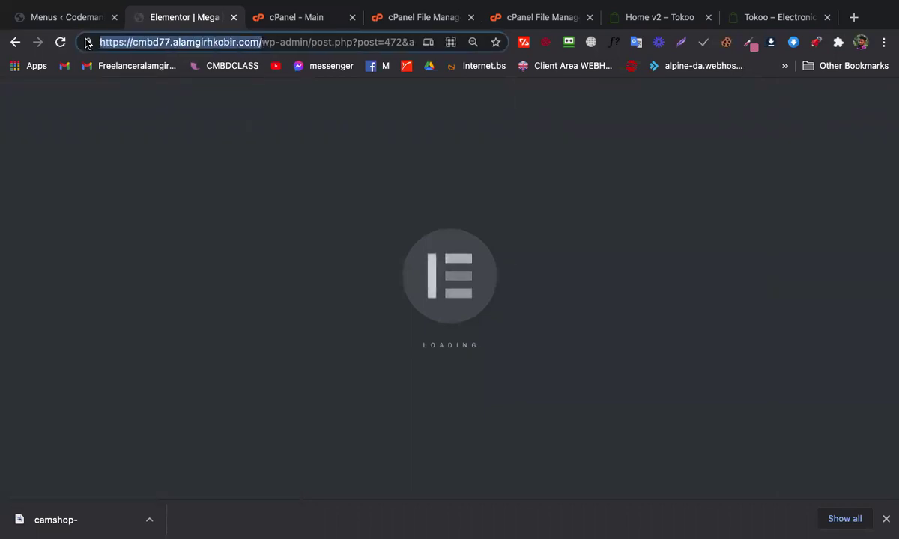
mouse_move(296, 120)
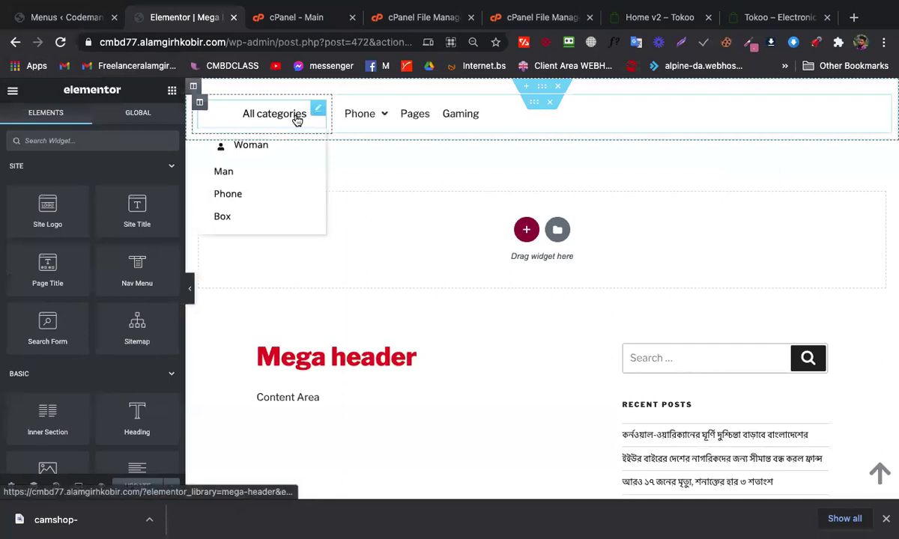
mouse_move(224, 149)
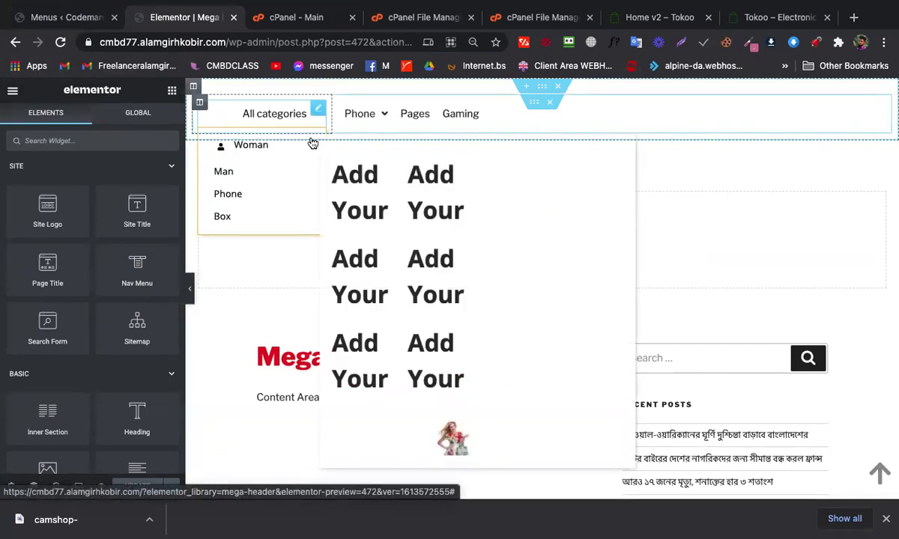
click(90, 18)
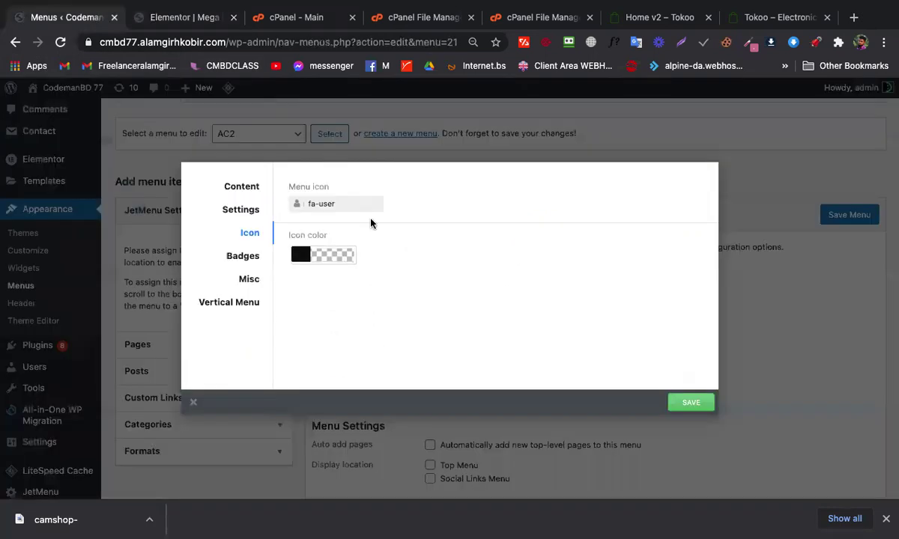
click(253, 256)
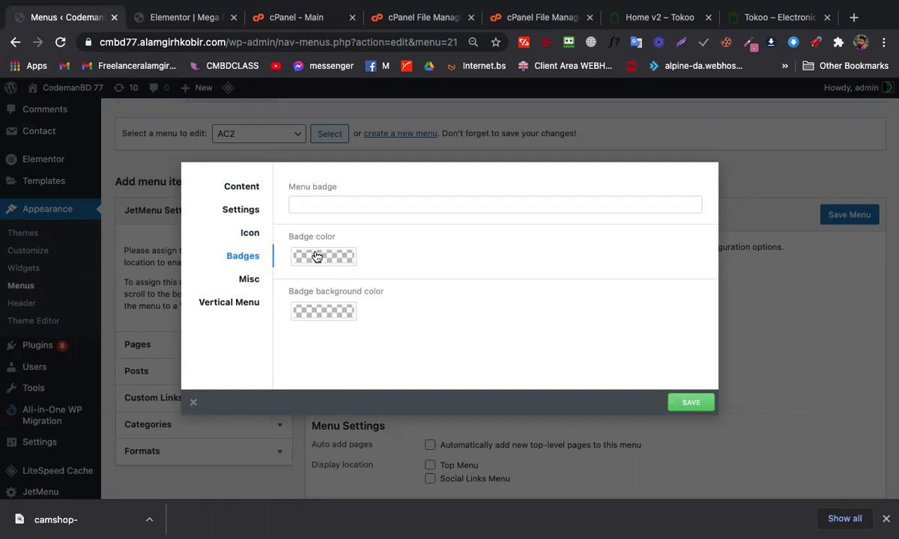
click(248, 212)
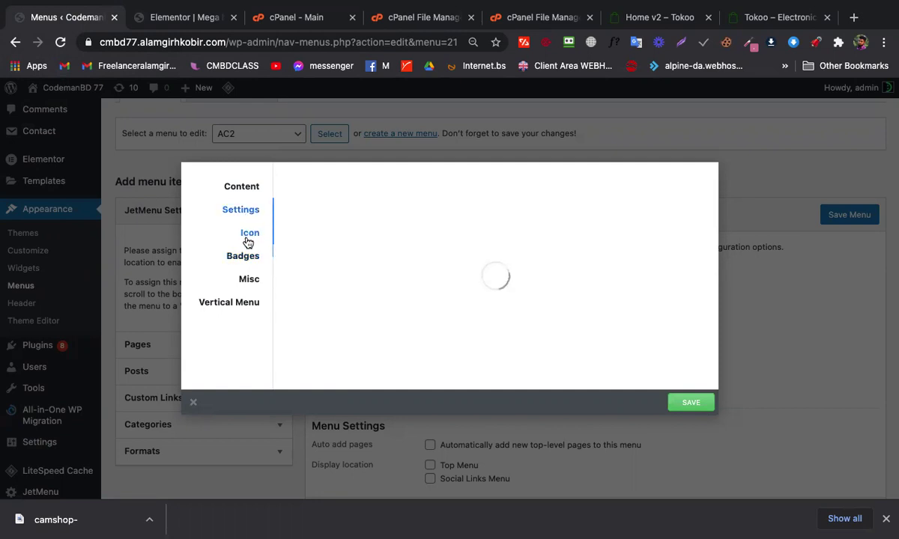
click(250, 234)
click(176, 28)
click(73, 26)
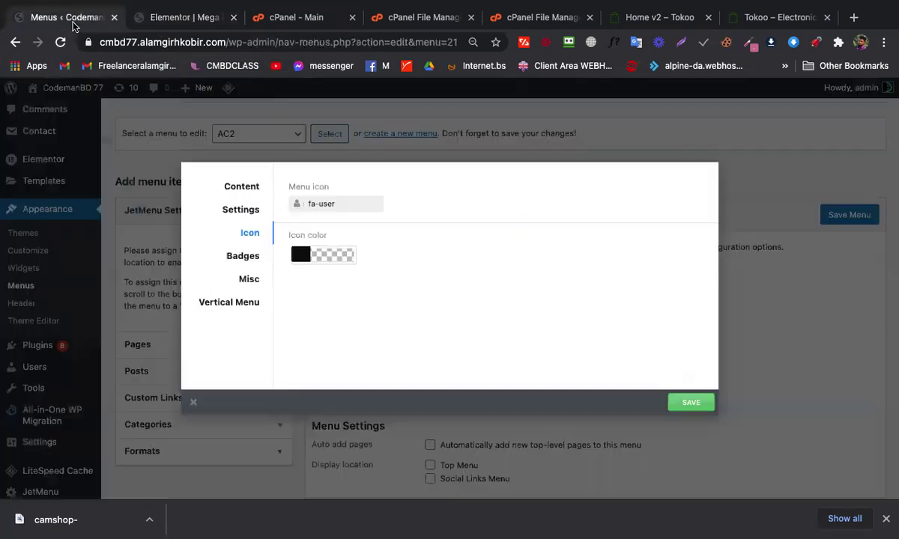
Load the AC menu and open the All categories item's mega menu content for editing
click(397, 154)
scroll(348, 159, up, 1)
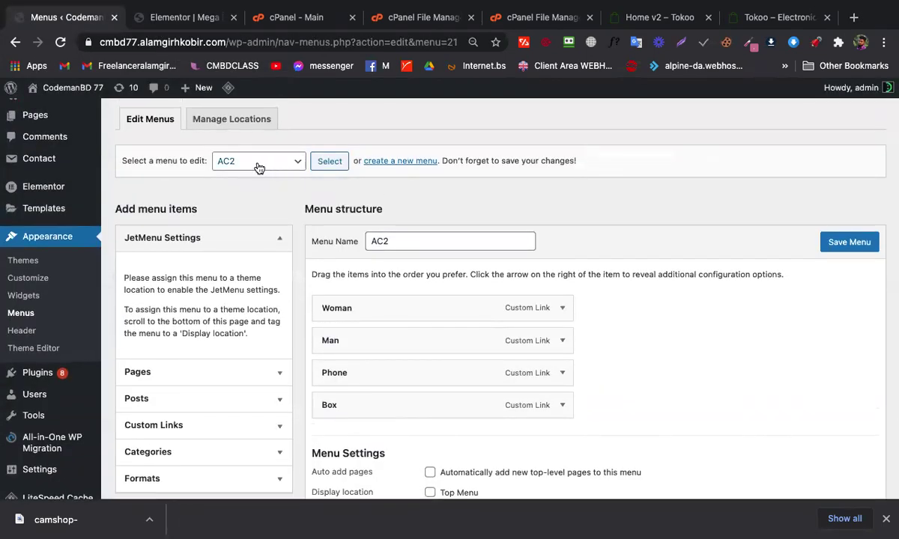
click(293, 162)
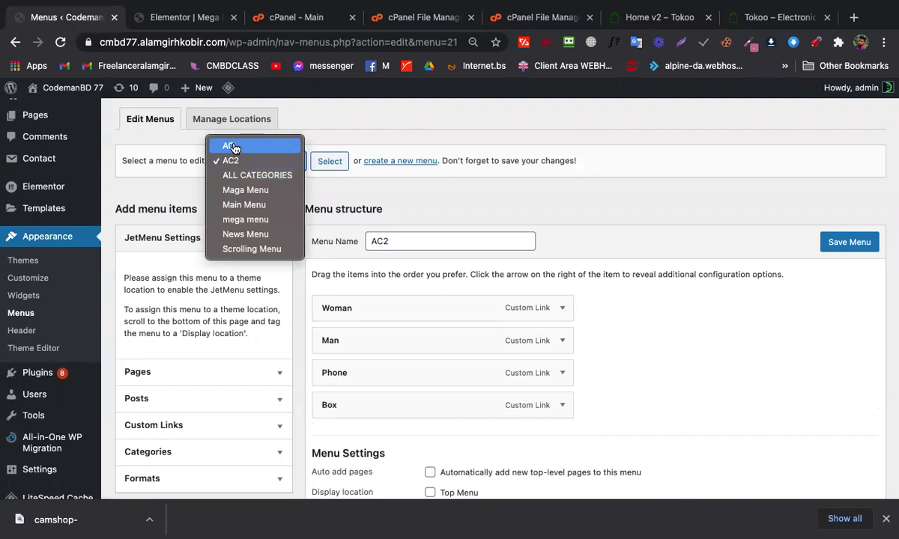
click(277, 149)
click(330, 162)
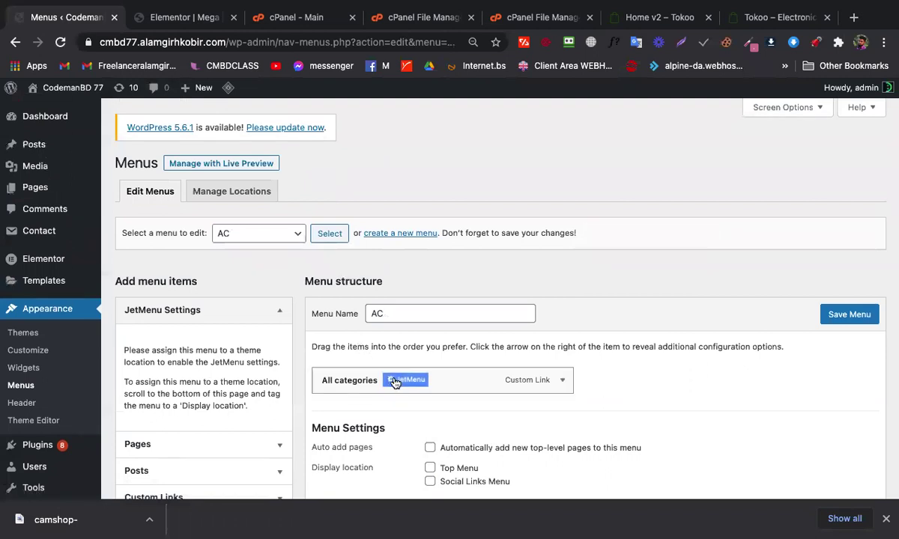
click(397, 380)
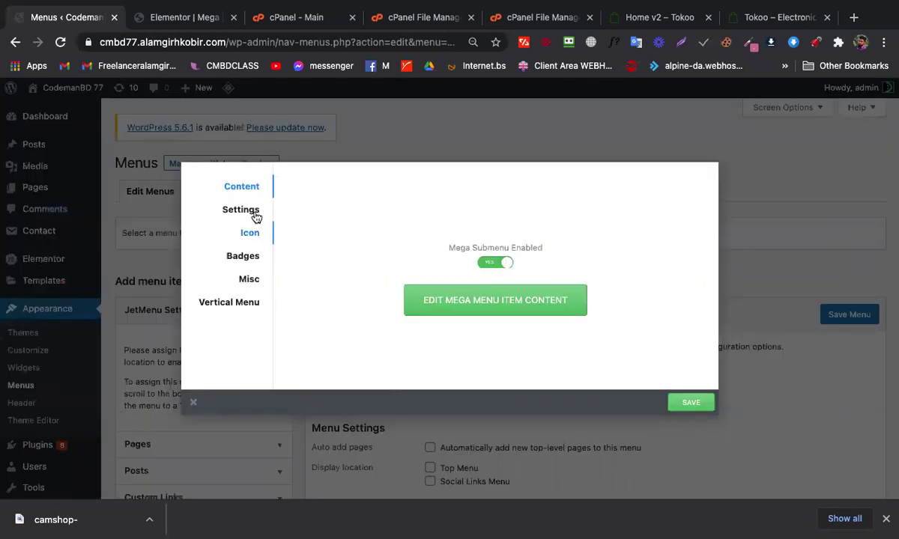
click(460, 301)
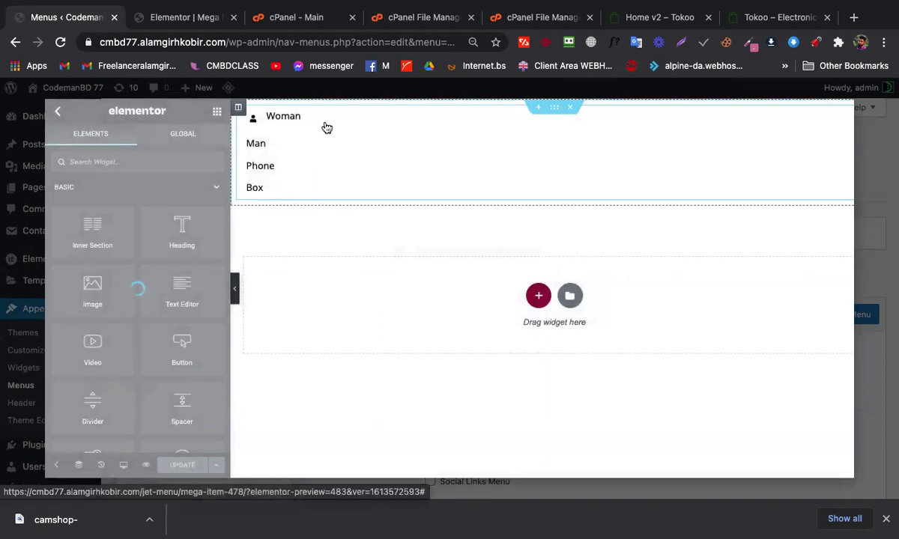
Set the normal icon color of the Vertical Mega Menu widget to #000000
mouse_move(365, 130)
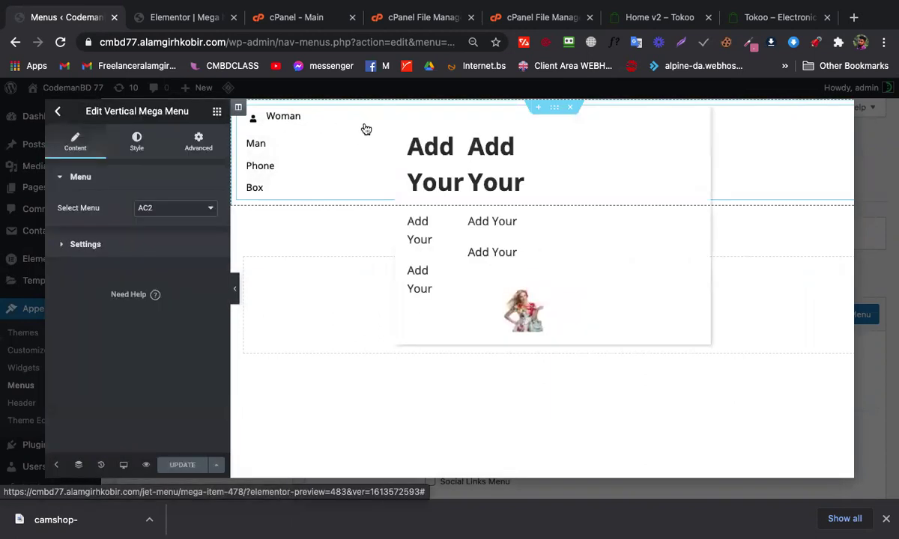
click(143, 154)
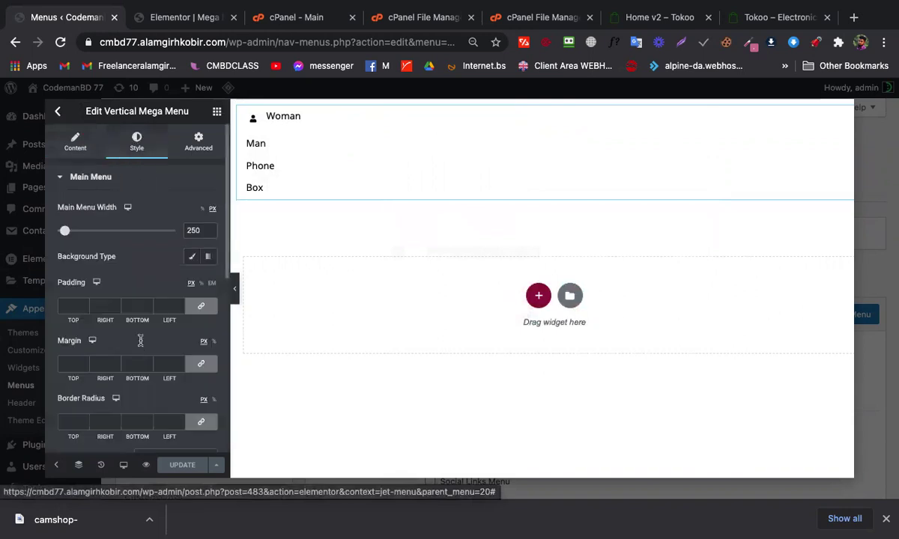
scroll(138, 337, down, 5)
click(75, 302)
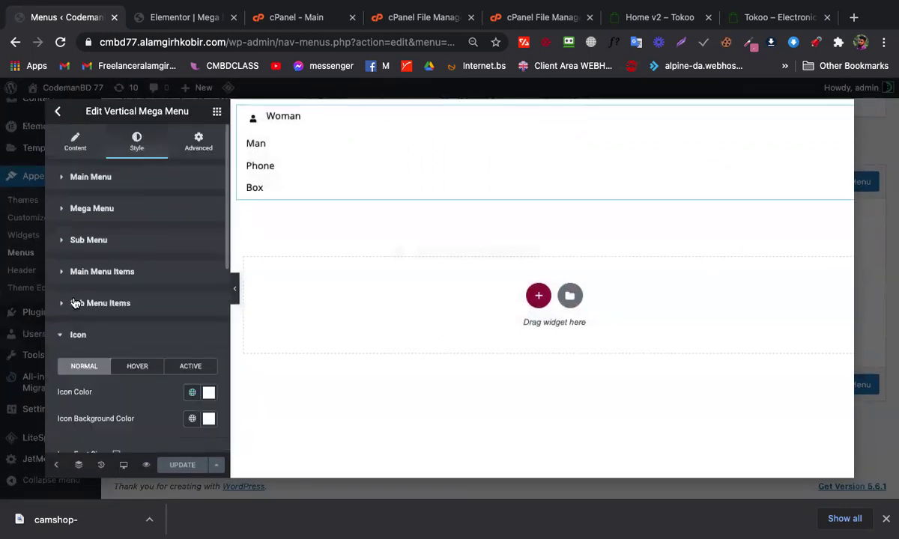
click(209, 393)
drag(157, 314, 136, 335)
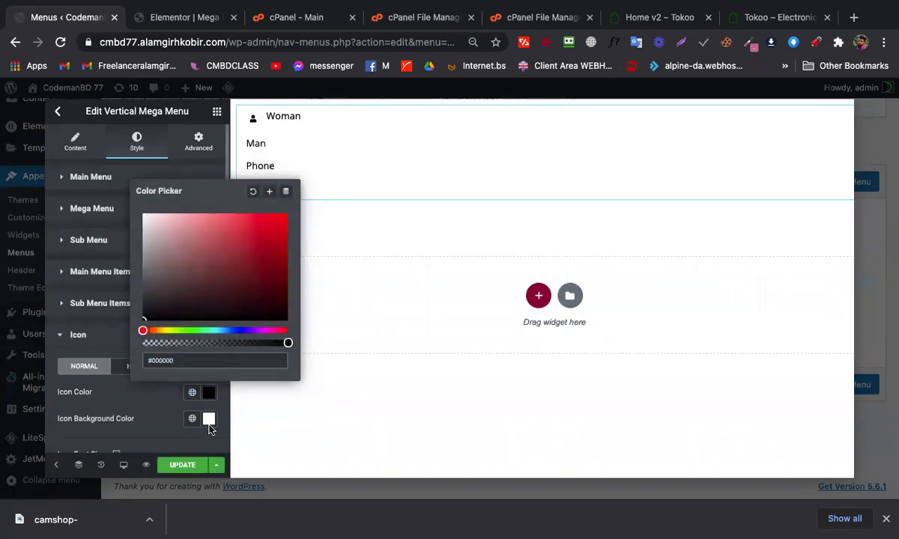
Set the widget's normal icon background color to white and preview the Woman item's submenu
click(210, 429)
click(209, 420)
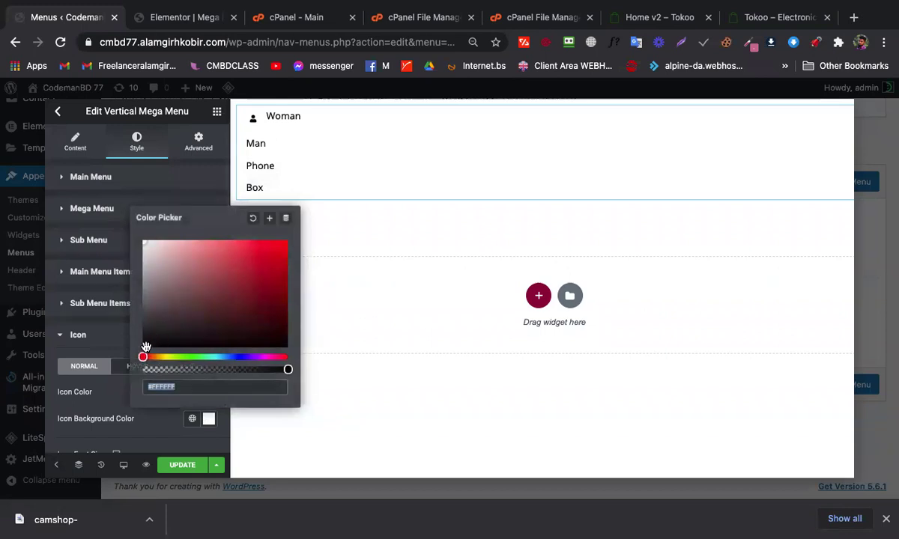
mouse_move(150, 332)
mouse_down()
mouse_move(143, 352)
mouse_move(144, 239)
mouse_up()
click(135, 329)
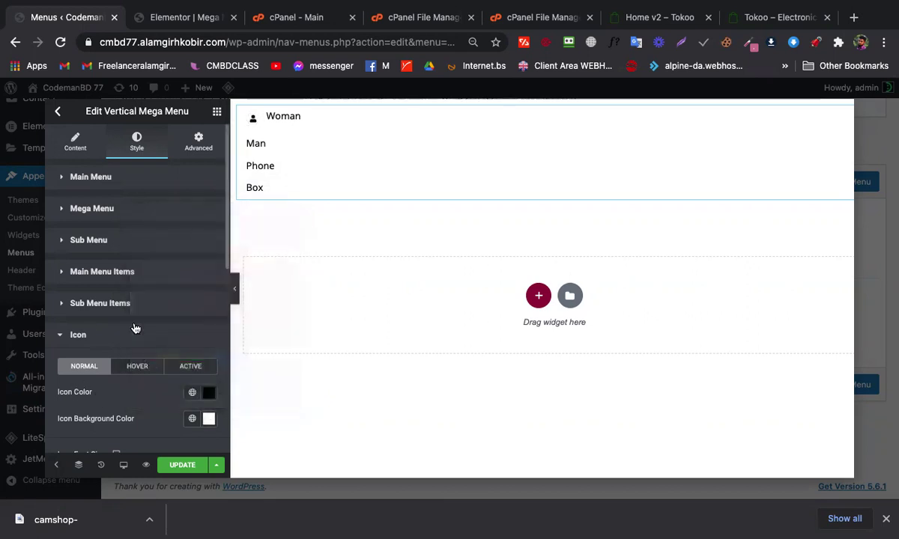
scroll(134, 328, down, 5)
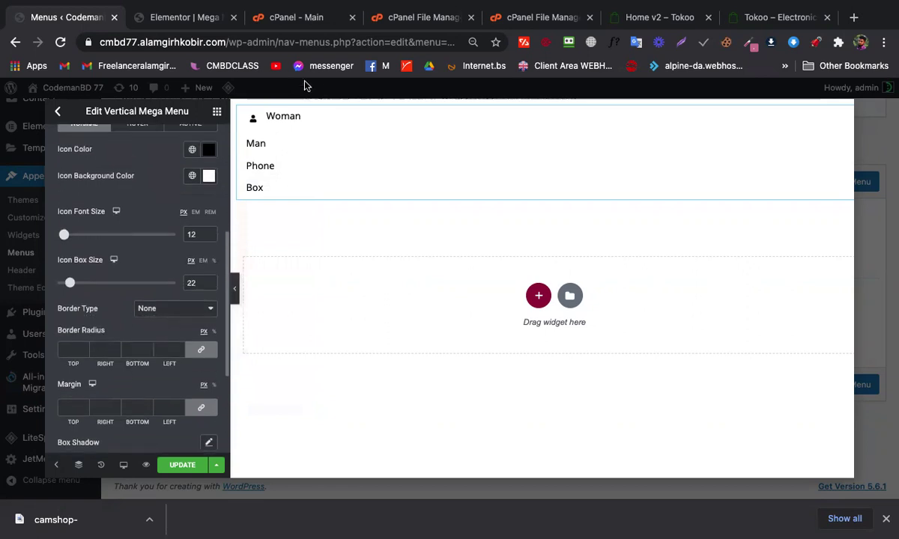
mouse_move(297, 120)
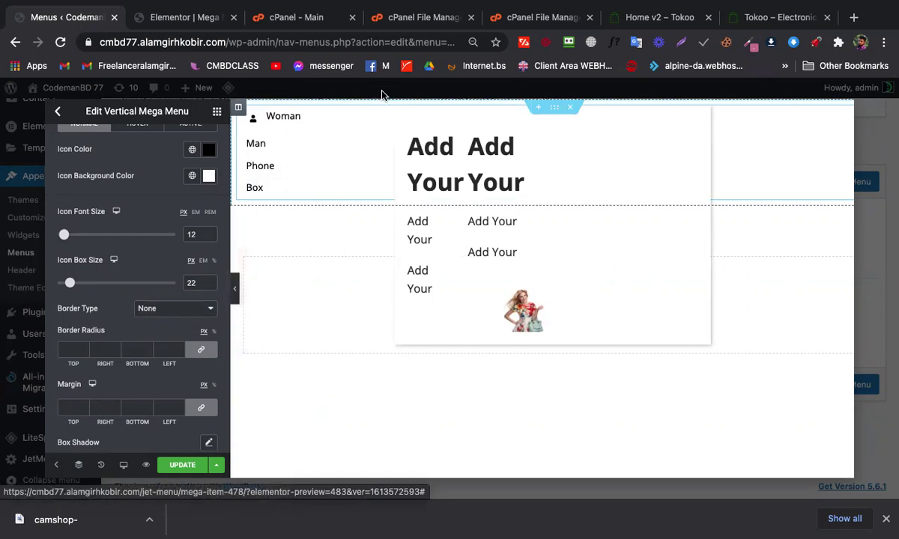
scroll(147, 275, up, 1)
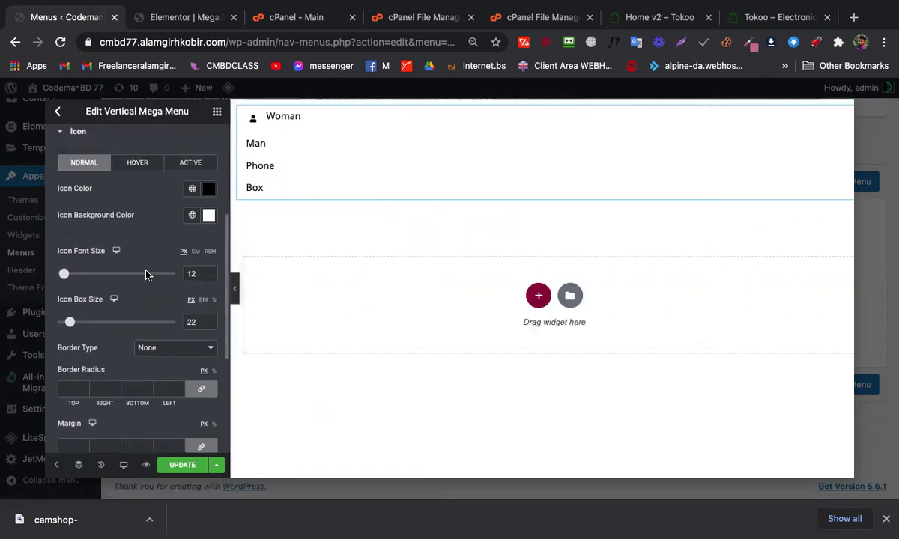
scroll(147, 275, up, 1)
click(103, 193)
Set the badge color of the Vertical Mega Menu widget to #000000
scroll(88, 303, down, 1)
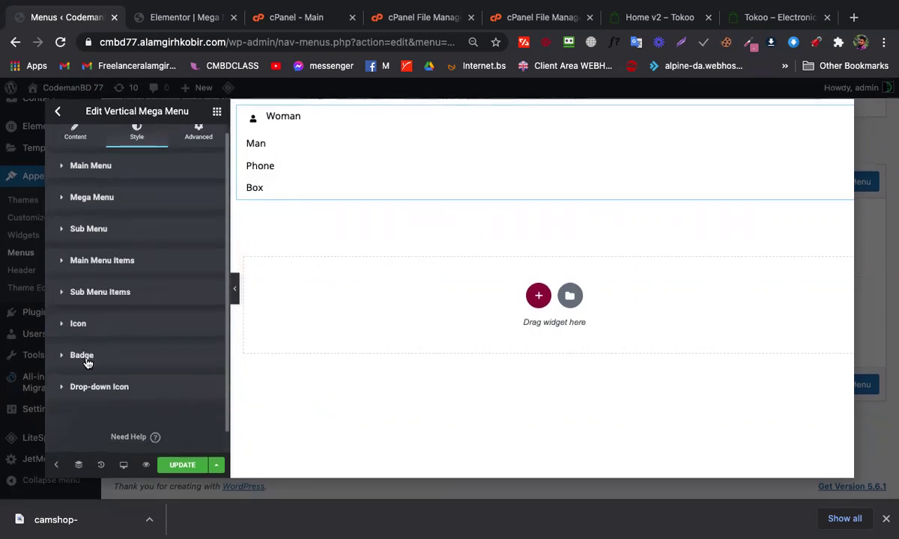
click(86, 358)
click(209, 398)
drag(166, 295, 138, 349)
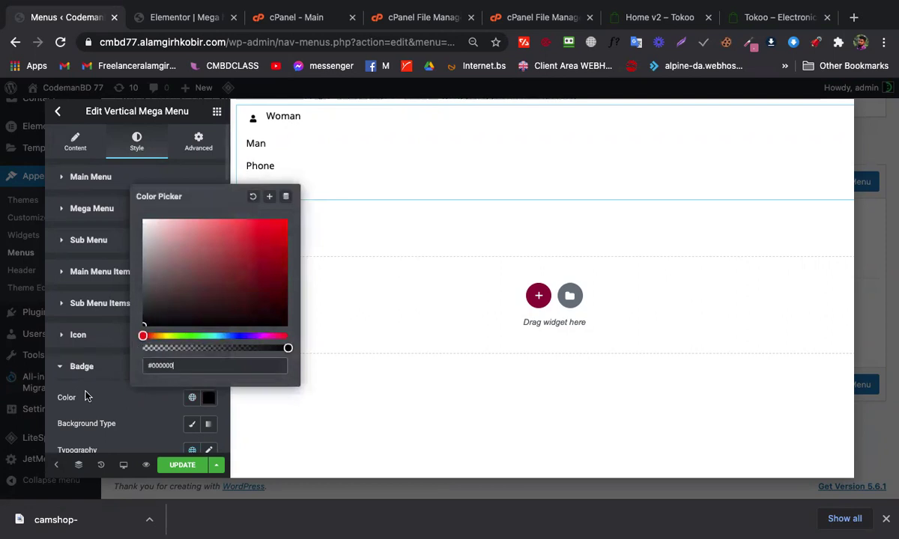
scroll(105, 352, down, 2)
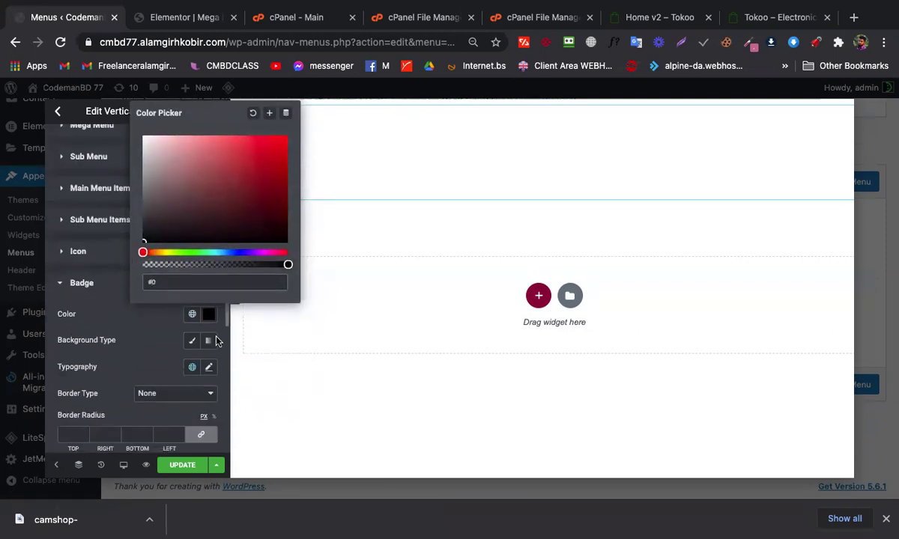
scroll(135, 322, down, 2)
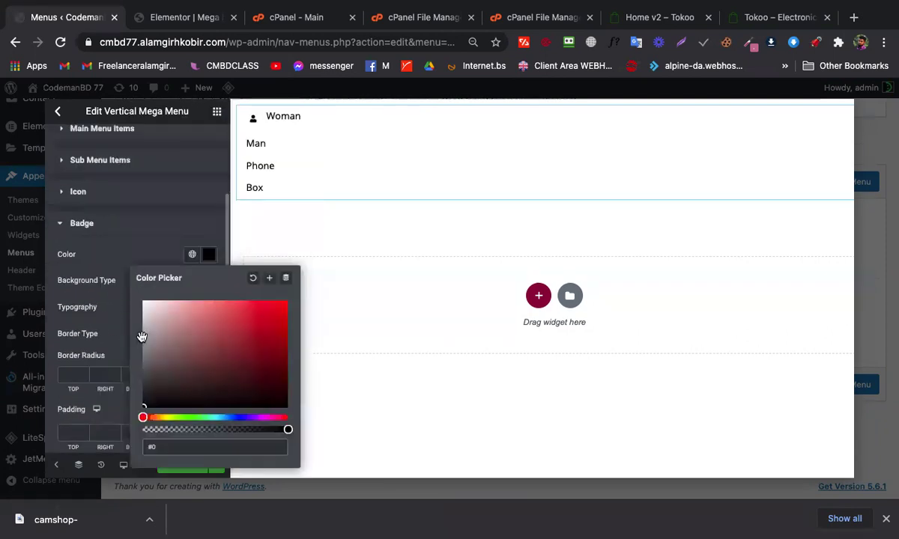
click(83, 226)
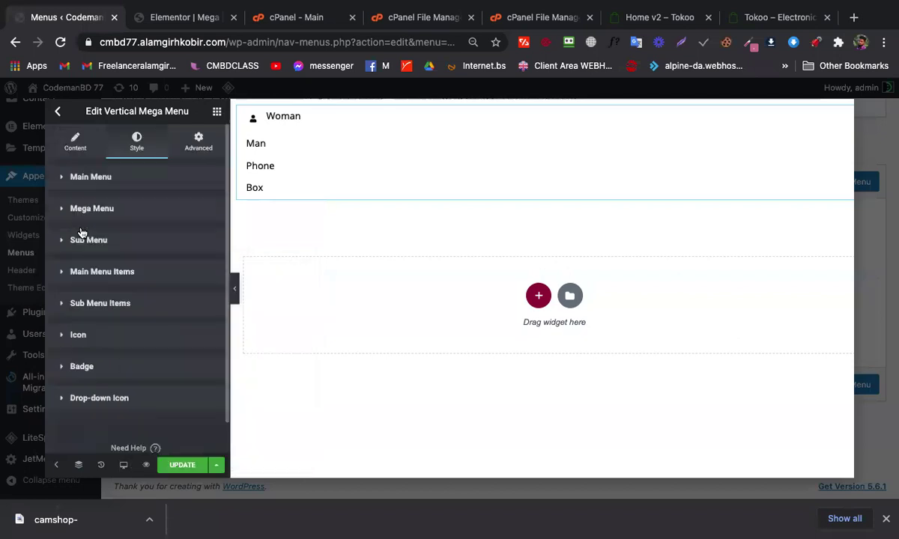
Set the Vertical Mega Menu's normal drop-down icon color to #000000 and preview the Woman item's submenu
click(87, 403)
scroll(117, 341, down, 3)
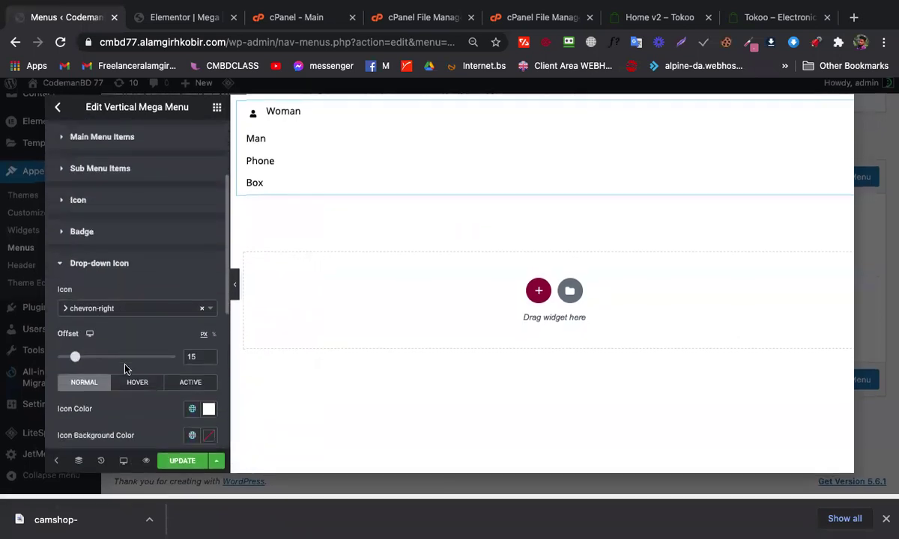
click(207, 386)
drag(165, 301, 121, 326)
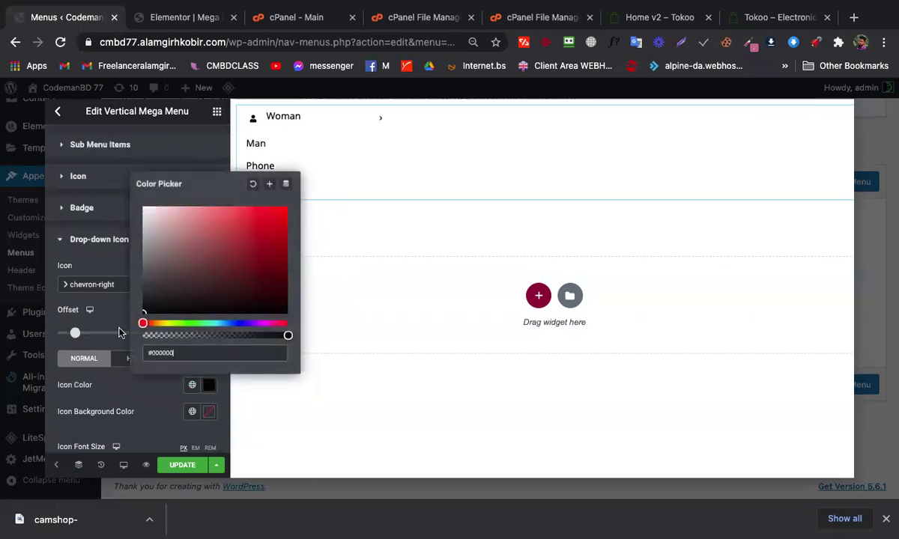
click(124, 403)
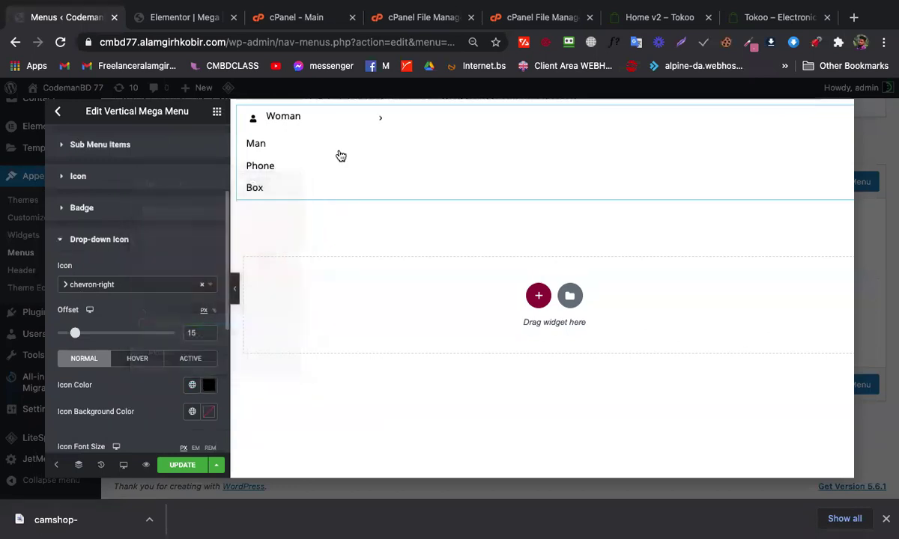
mouse_move(382, 124)
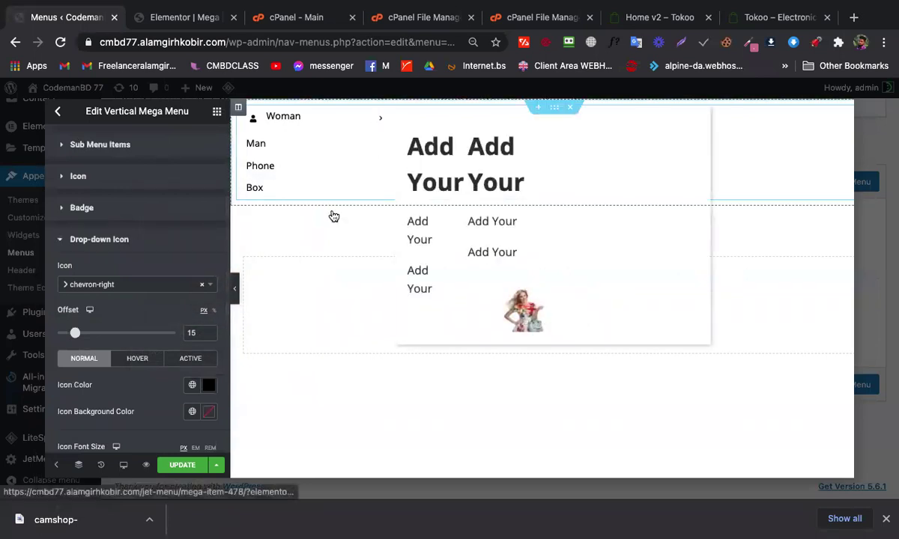
Set the drop-down icon's normal background color to the pale pink #DEC5C5
scroll(199, 337, down, 2)
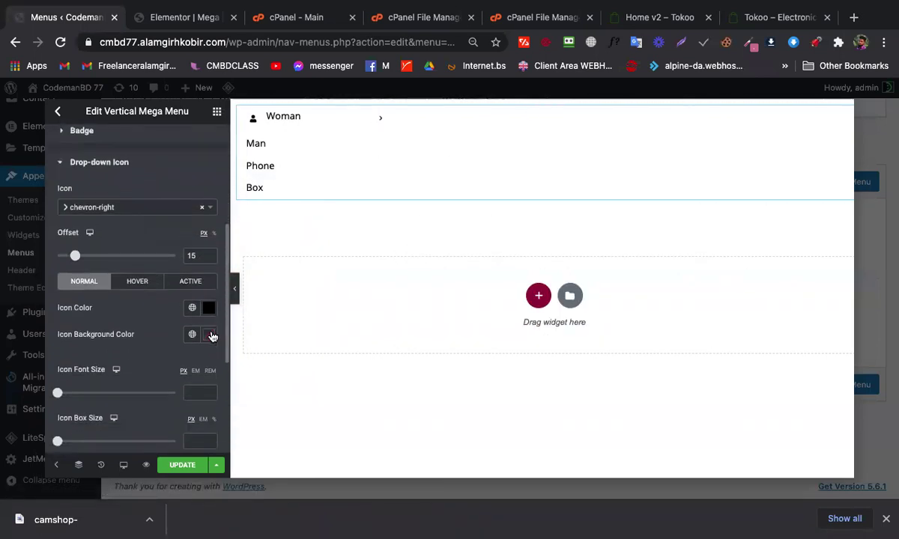
click(209, 335)
mouse_move(167, 238)
mouse_down()
mouse_move(157, 154)
mouse_move(160, 173)
mouse_move(159, 166)
mouse_up()
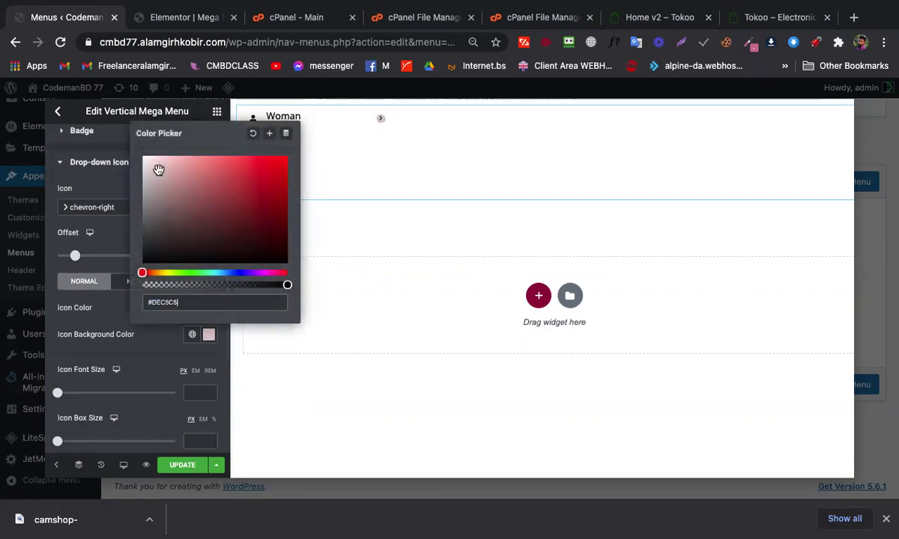
click(120, 345)
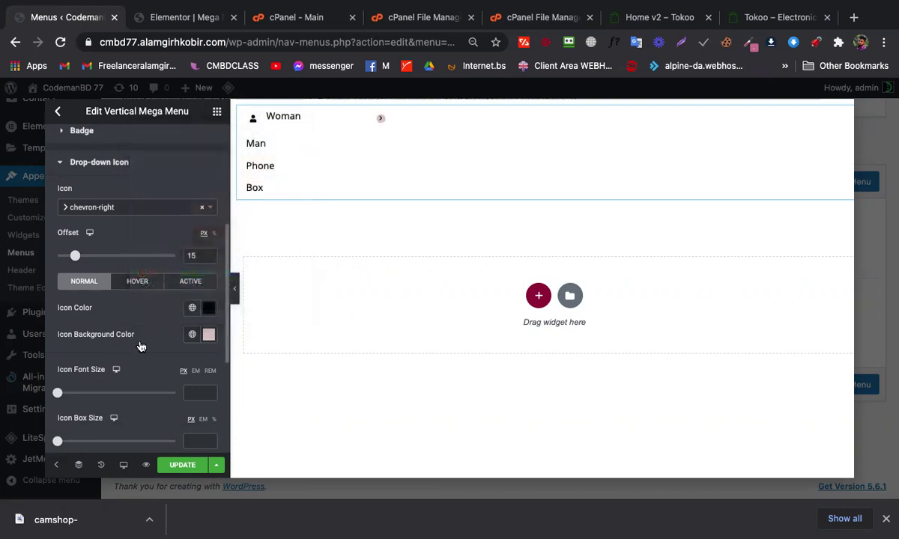
scroll(149, 374, down, 4)
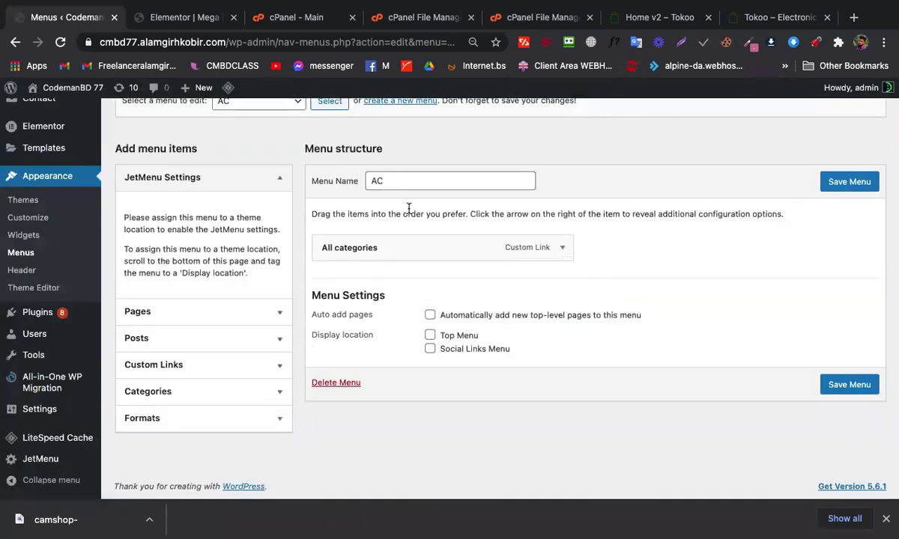
Reopen the All categories item's mega menu content and select the Vertical Mega Menu widget for editing
click(403, 249)
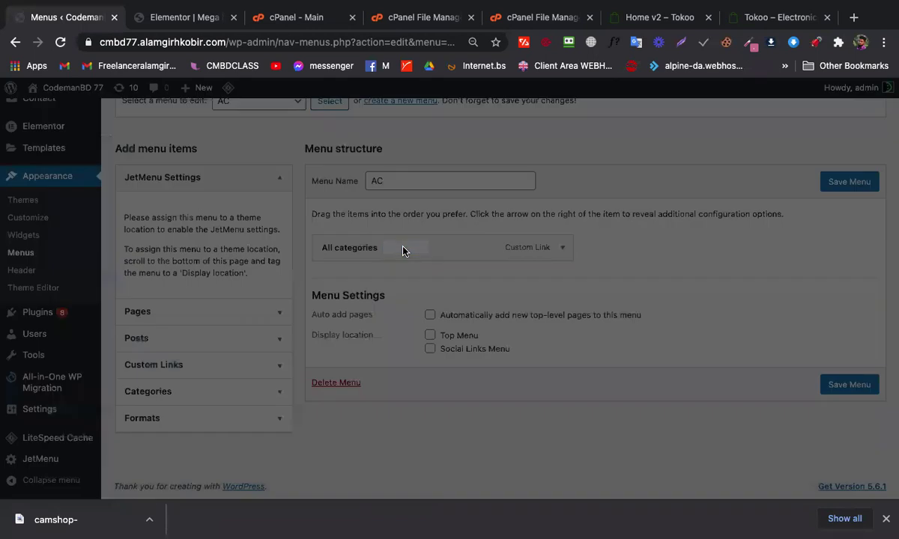
click(495, 304)
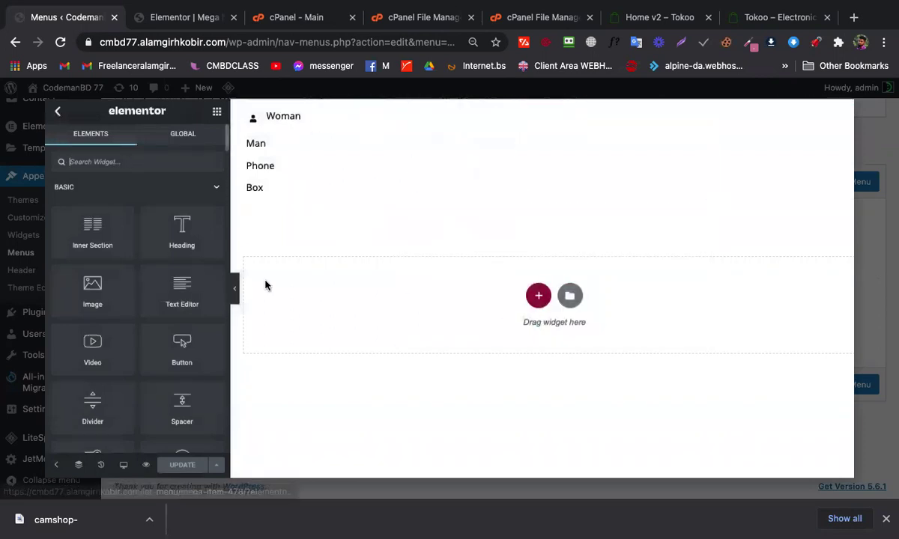
click(348, 118)
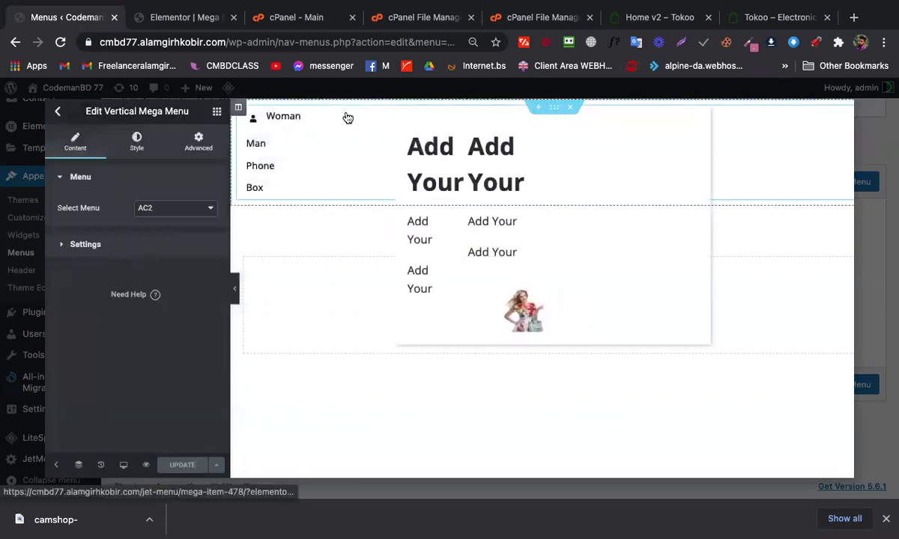
Set the widget's normal drop-down icon color to #1B1A1A and update the mega menu content
click(138, 140)
scroll(143, 307, down, 5)
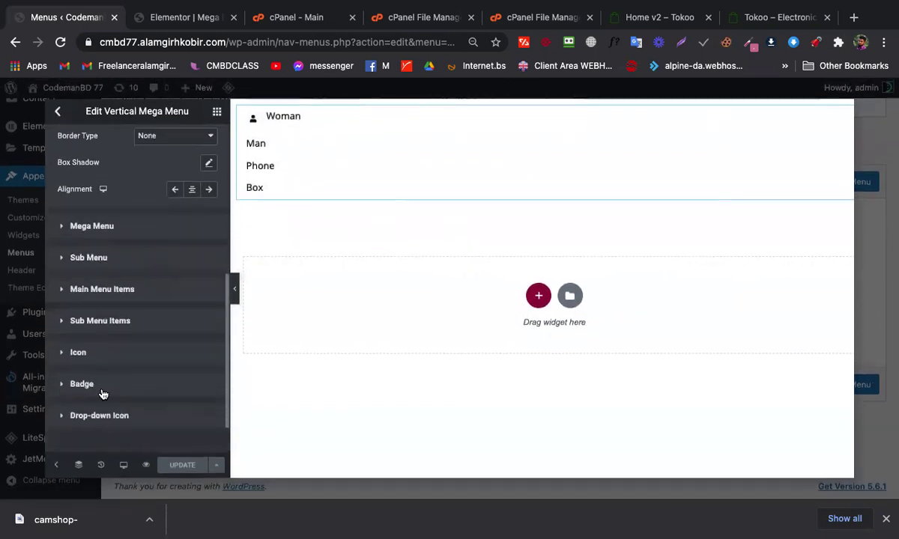
scroll(97, 401, down, 1)
click(100, 398)
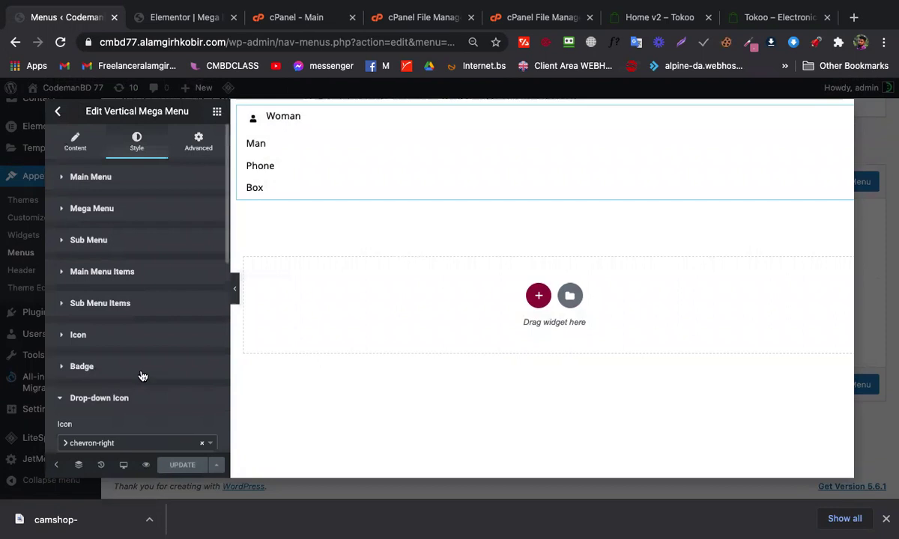
scroll(165, 397, down, 3)
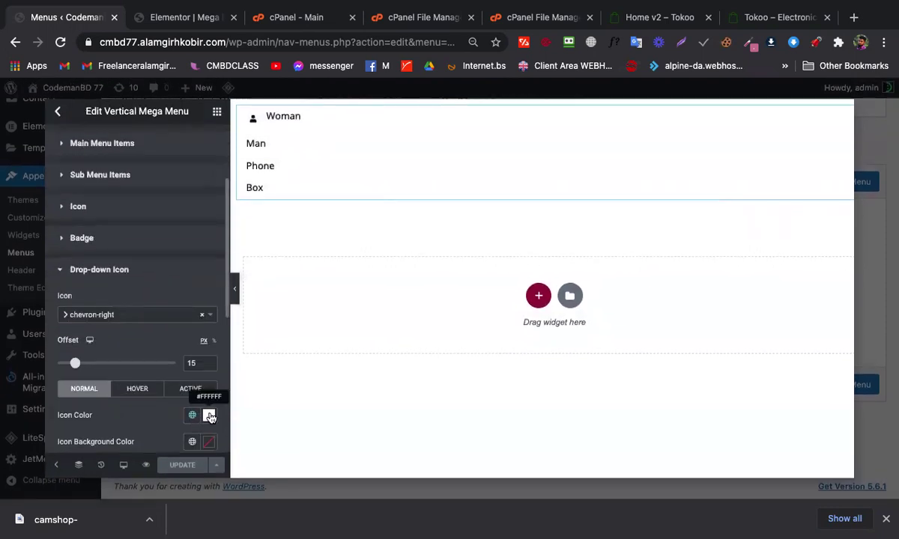
click(209, 415)
text(#1B1A1A)
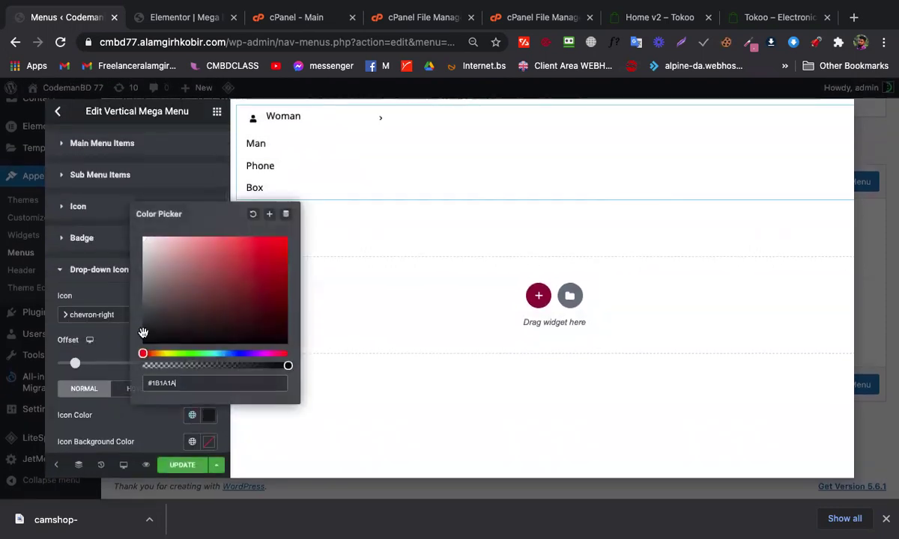
click(177, 467)
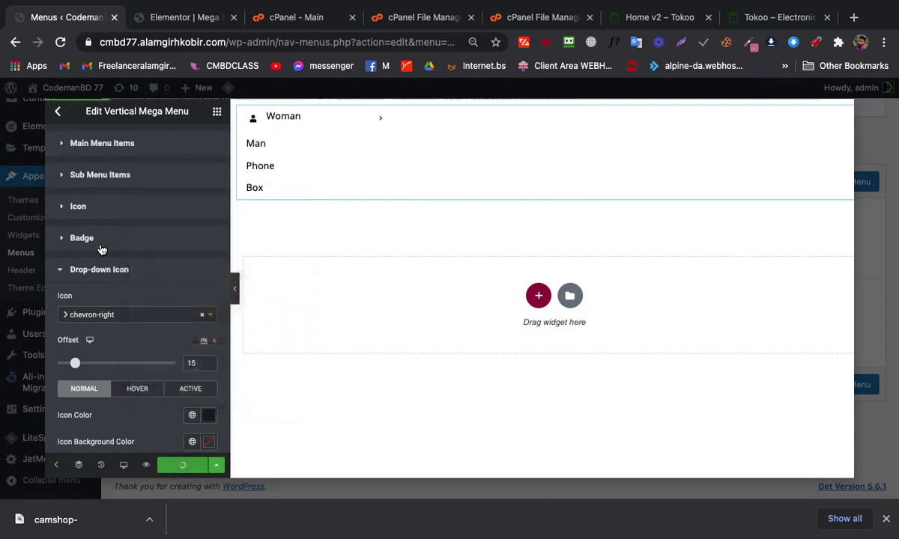
Leave the mega menu content editor, then save and close the All categories item's JetMenu settings
click(59, 112)
click(691, 403)
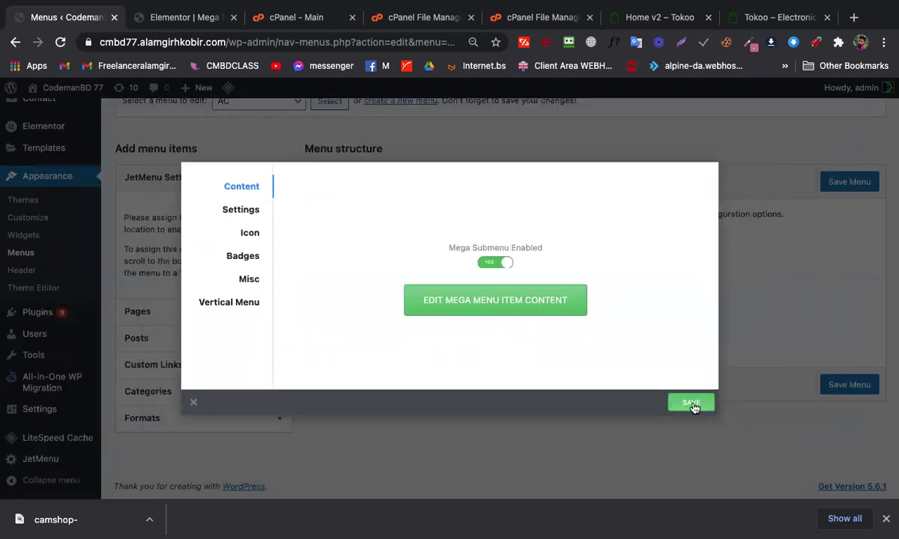
click(192, 405)
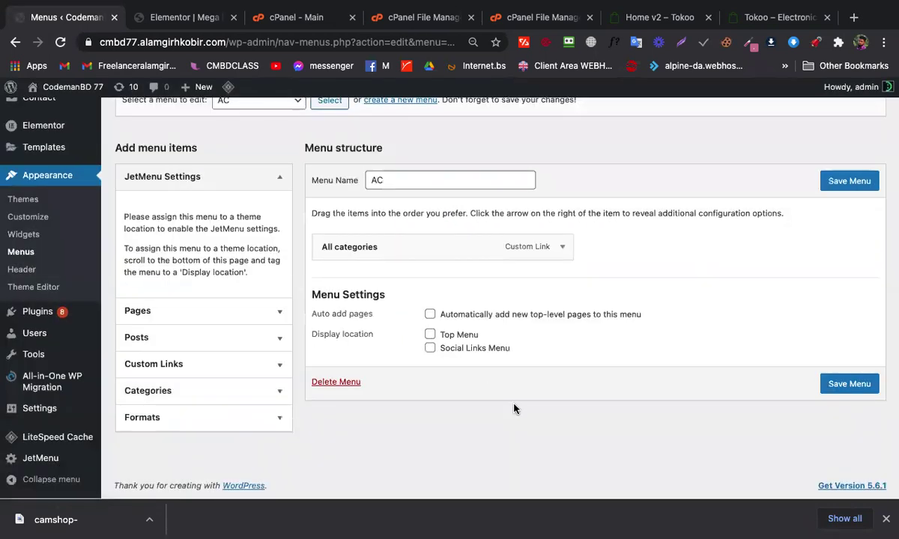
Switch to the Mega header page in Elementor and preview the All categories and Phone submenus
scroll(425, 278, up, 3)
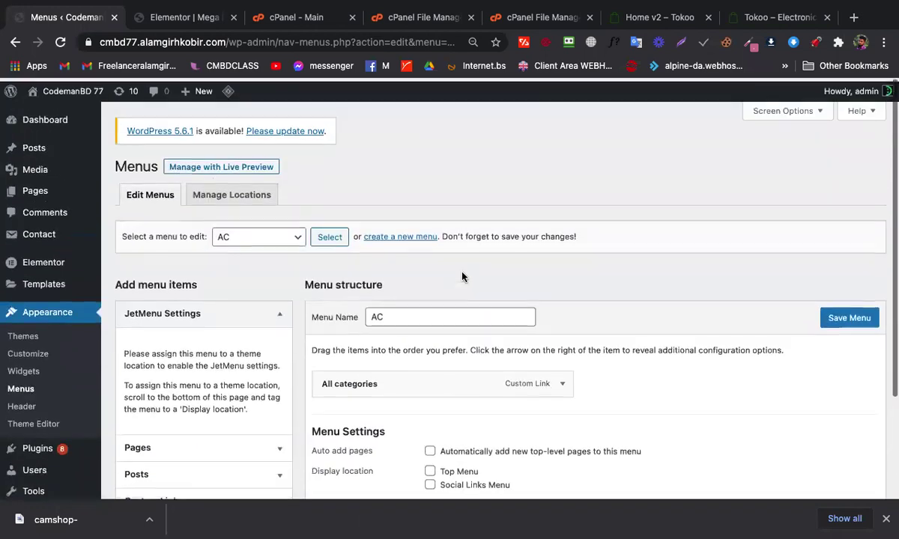
mouse_move(178, 7)
click(156, 57)
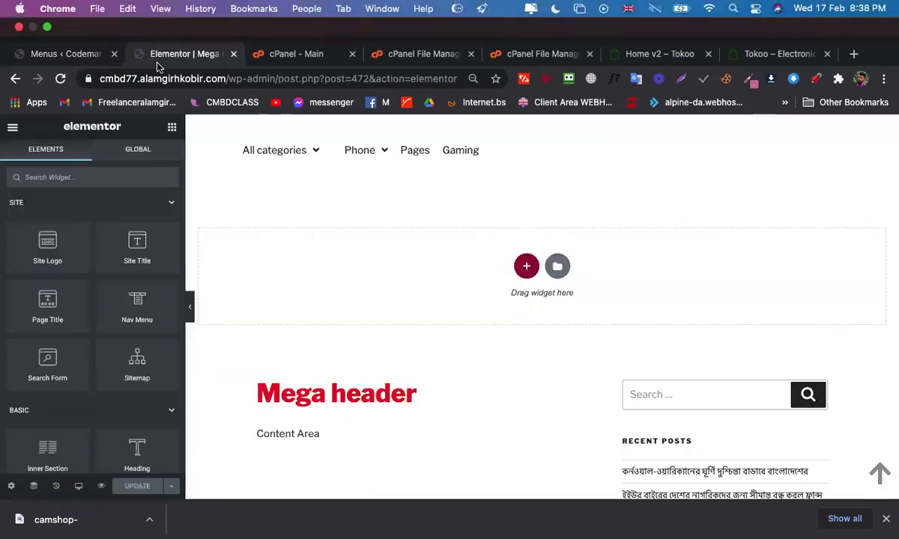
mouse_move(287, 110)
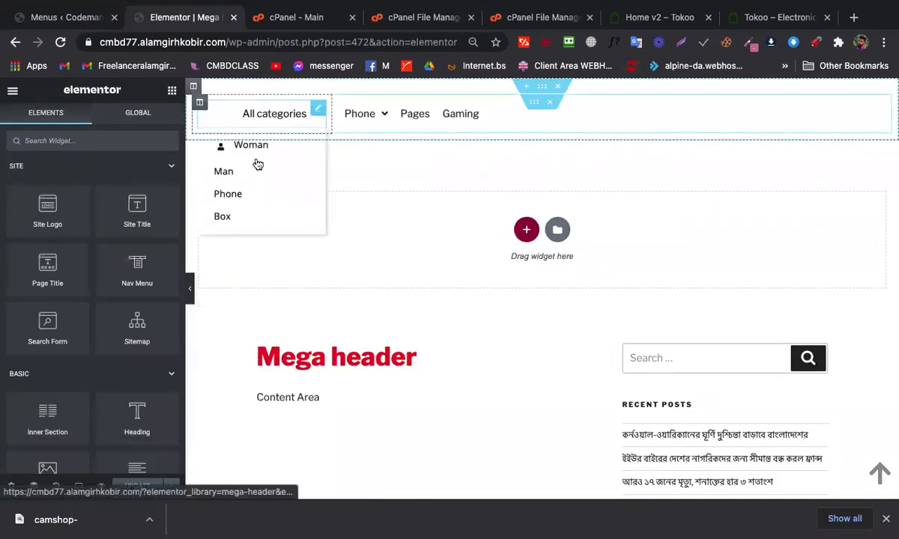
mouse_move(364, 109)
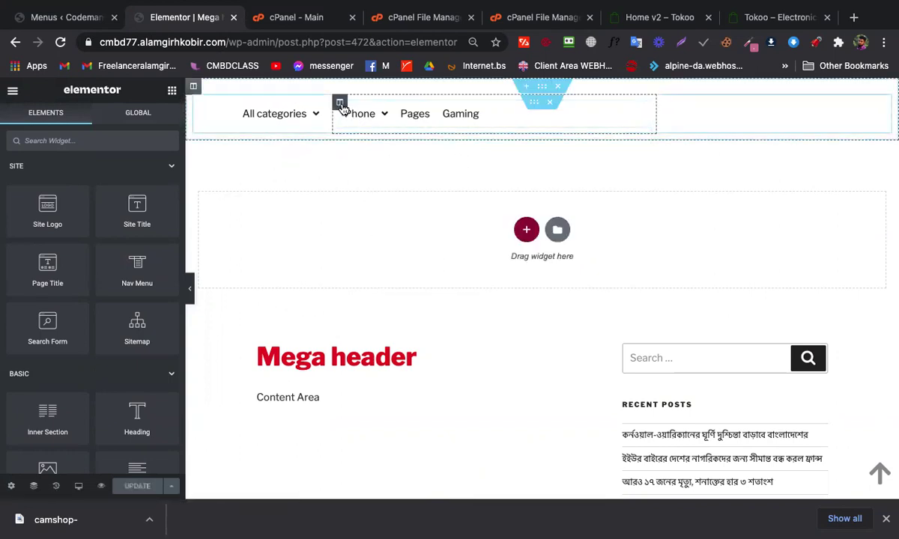
Narrow the Phone menu's column to about 44.6%, with its inner section at Full Width content, and update the header
click(340, 102)
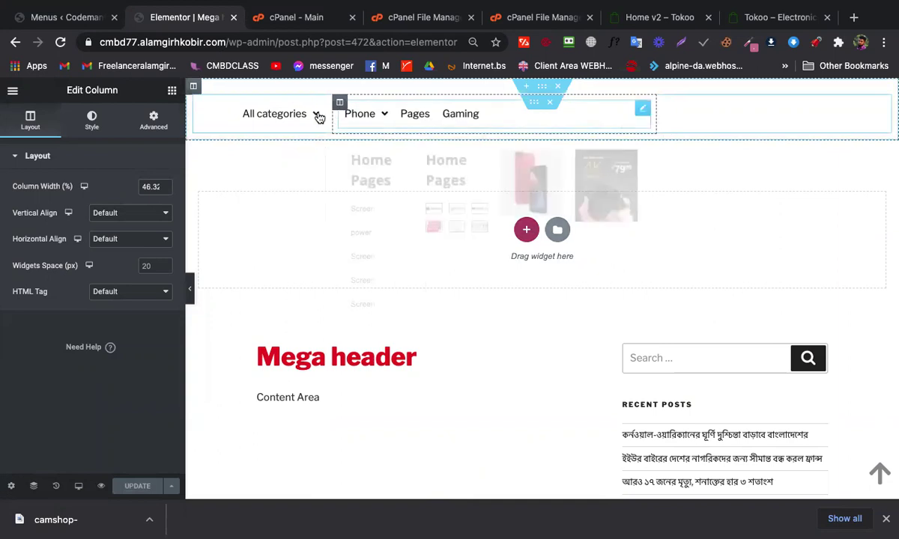
mouse_move(333, 117)
mouse_down()
mouse_move(307, 120)
mouse_move(484, 120)
mouse_move(347, 120)
mouse_up()
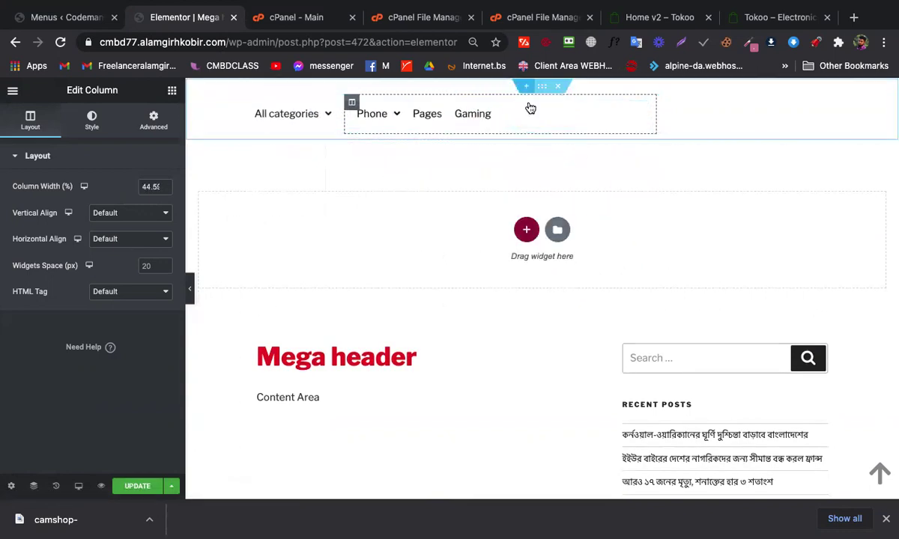
click(534, 104)
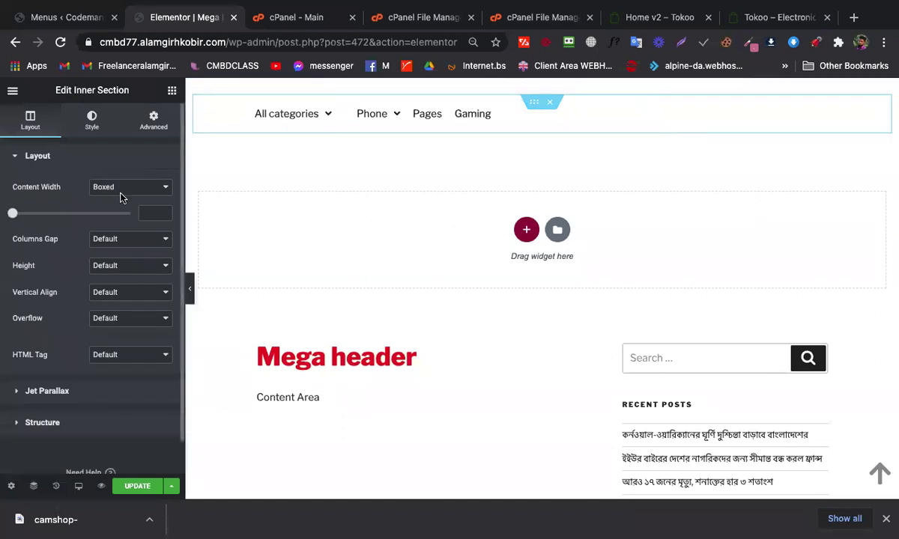
drag(12, 215, 142, 213)
click(128, 191)
click(109, 198)
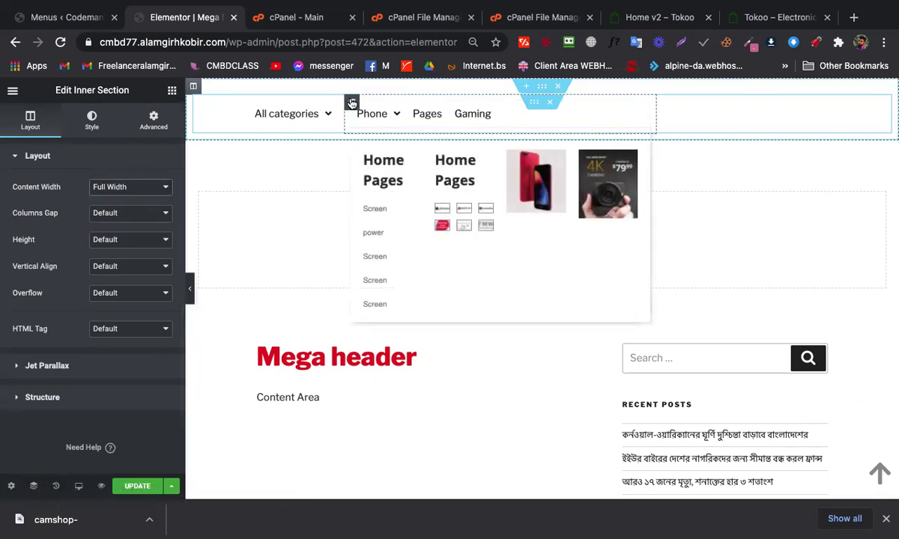
click(351, 103)
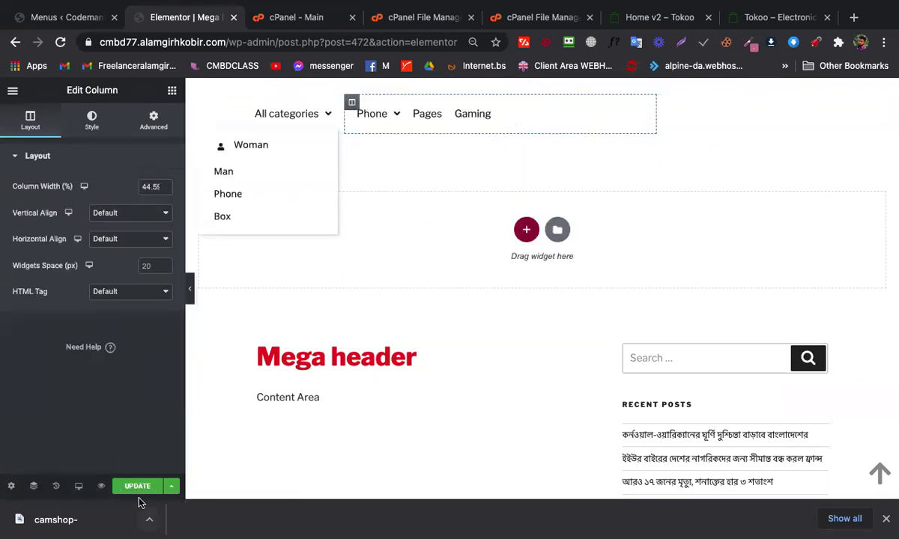
click(140, 488)
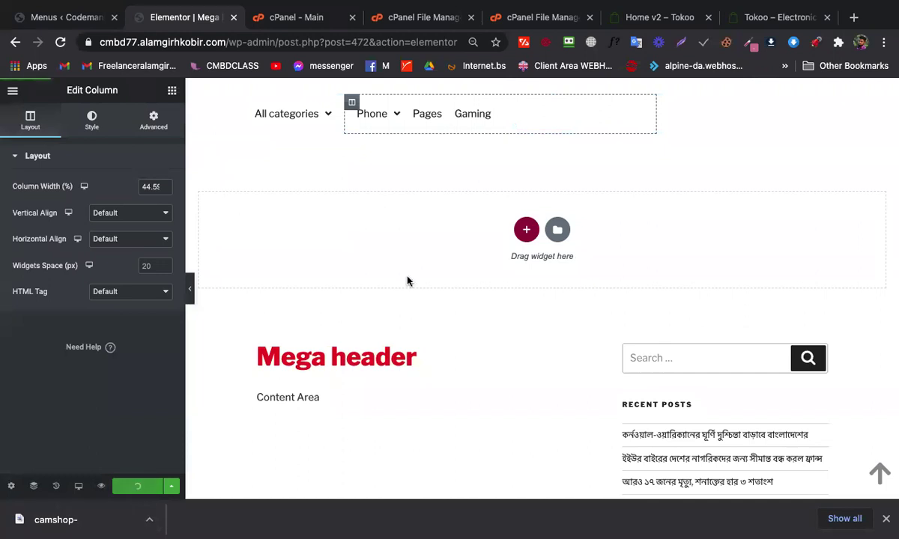
Add a new single-column section below the menu section and place a two-column inner section in it
click(527, 228)
click(368, 264)
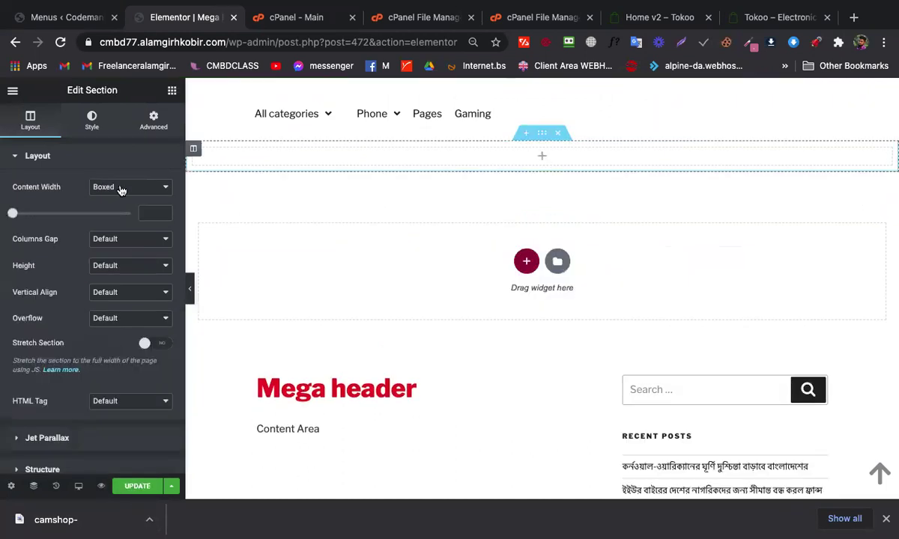
click(170, 93)
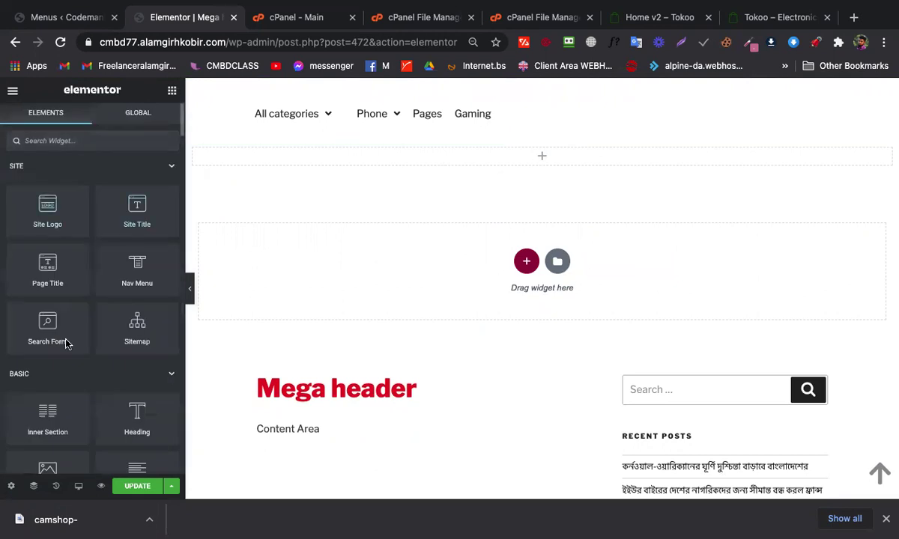
drag(63, 403, 524, 158)
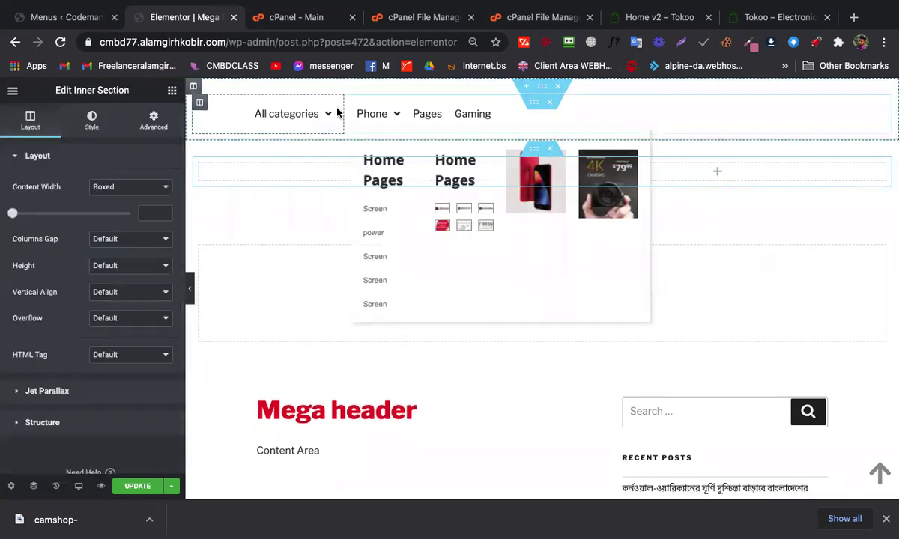
Move the AC and Maga Menu widgets into the new inner section's first and second columns, and delete the old menu section
drag(330, 110, 365, 170)
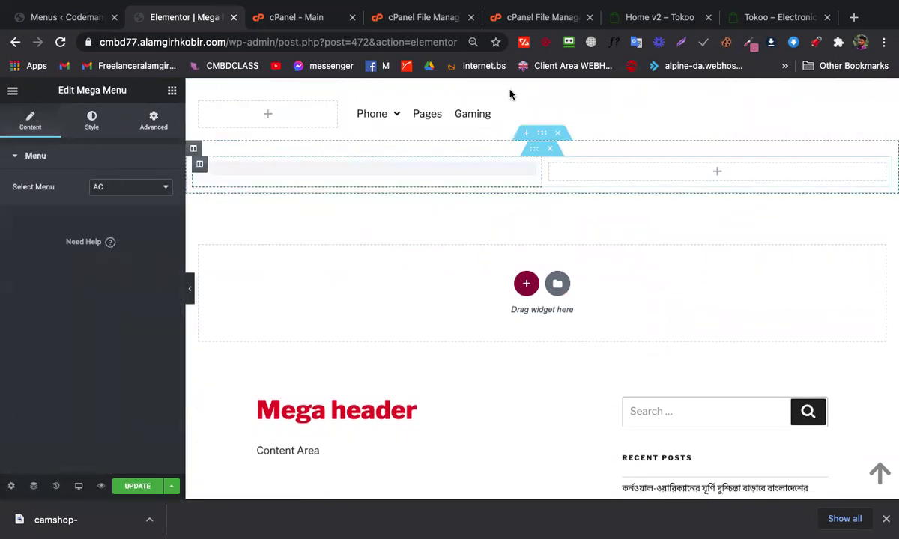
drag(643, 113, 647, 177)
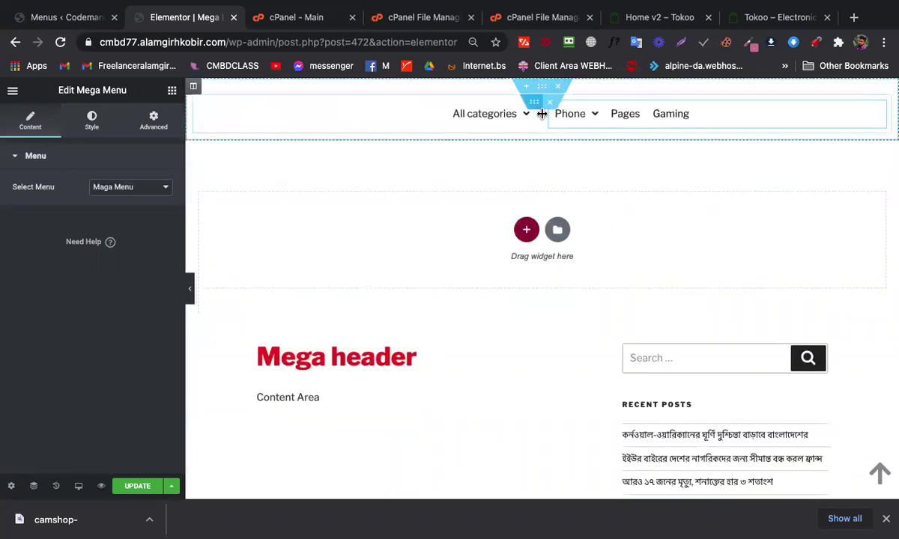
Resize the new inner section's columns to 14.9% for All categories and 85.1% for the Phone, Pages and Gaming menu
drag(406, 127, 298, 124)
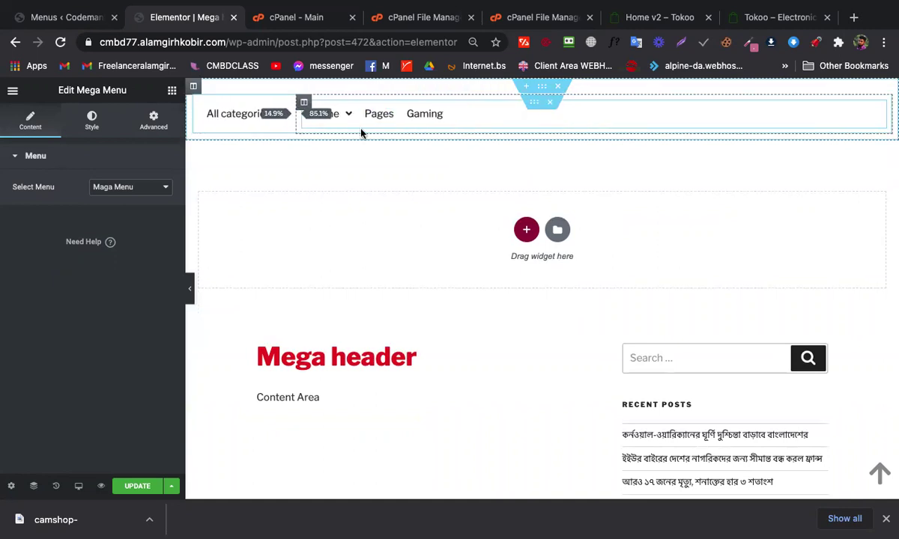
mouse_move(331, 114)
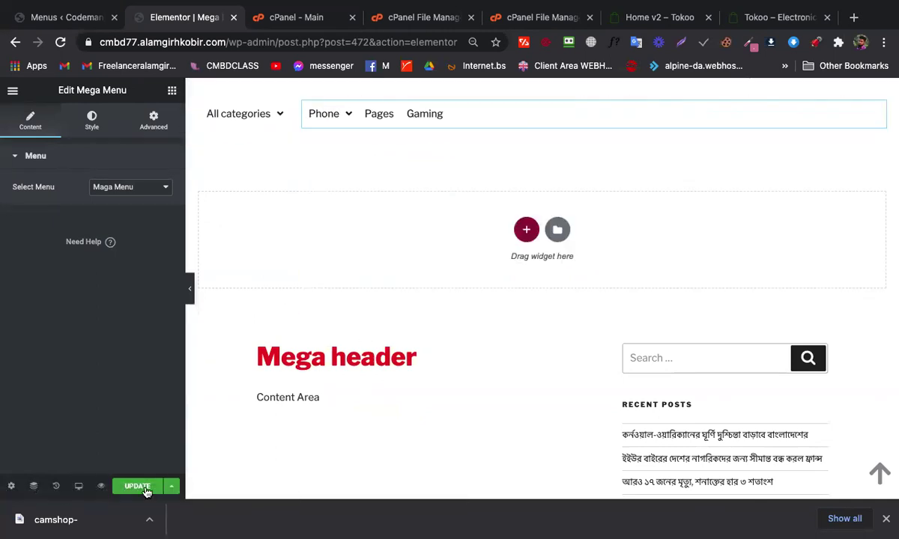
Update the Mega header, check its menu bar on the live preview page, and return to the Menus admin page
click(143, 489)
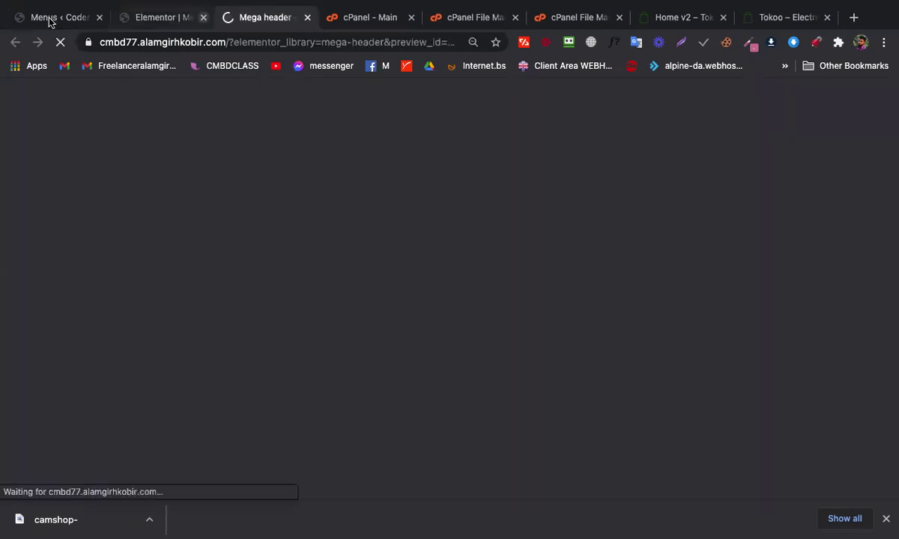
click(203, 17)
key(ctrl+shift+Tab)
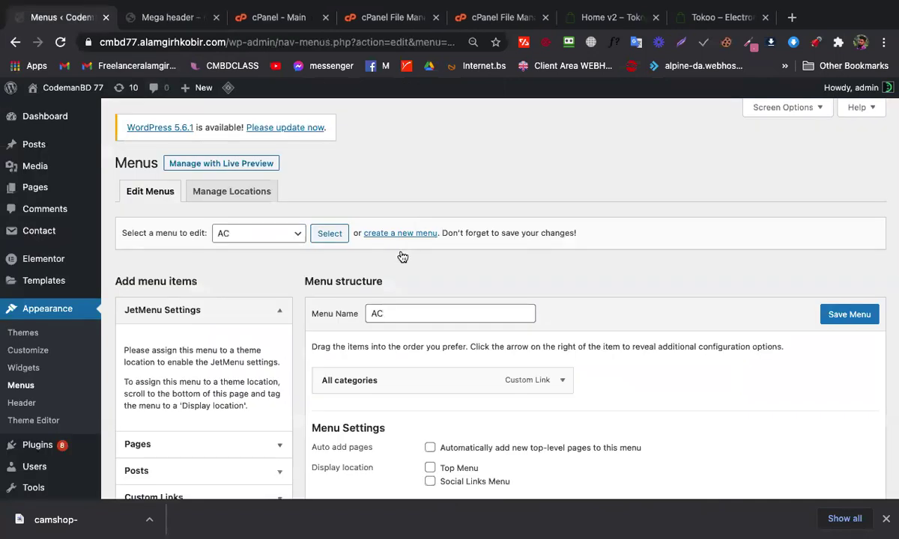
scroll(401, 235, down, 5)
scroll(402, 235, up, 4)
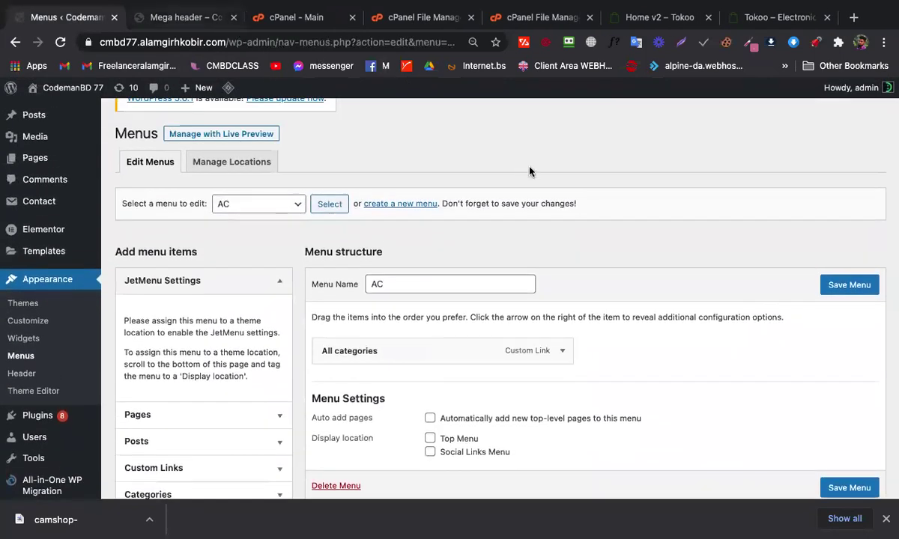
key(ctrl+Tab)
mouse_move(234, 133)
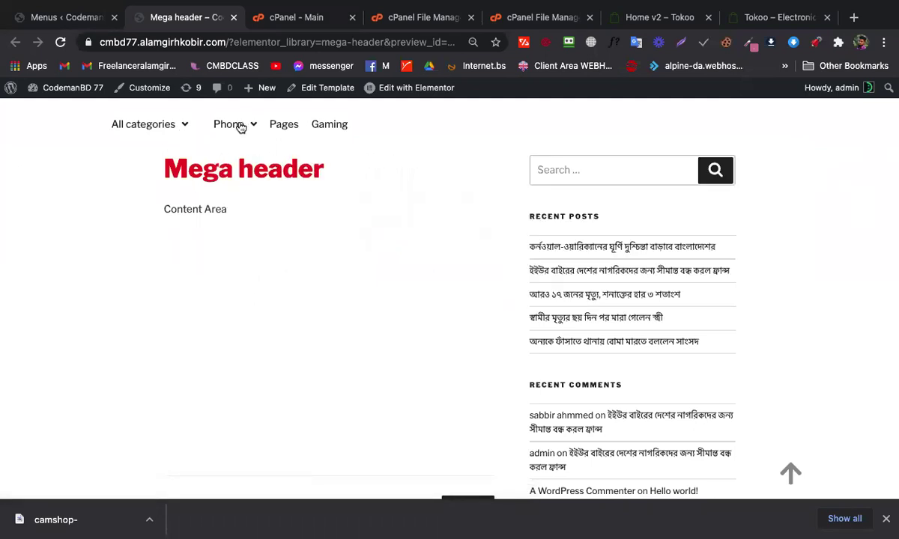
click(74, 16)
click(234, 205)
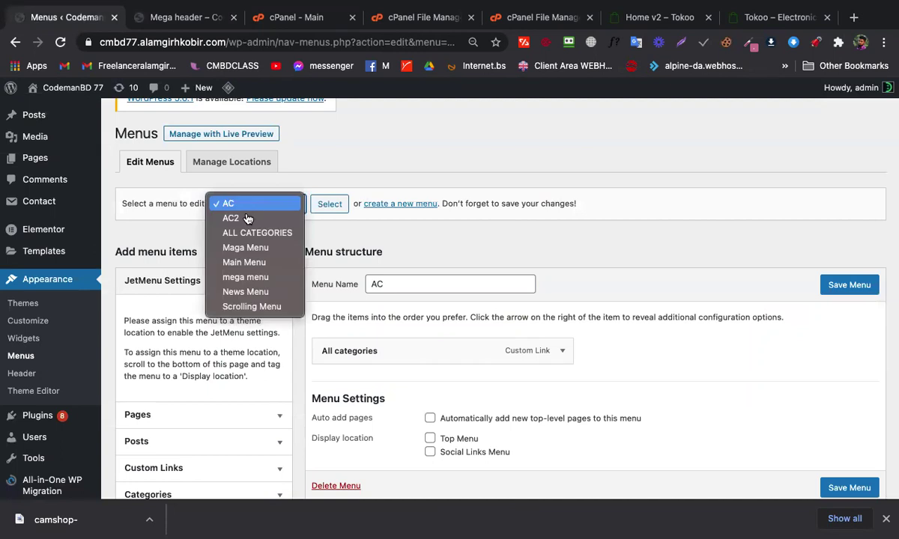
click(244, 262)
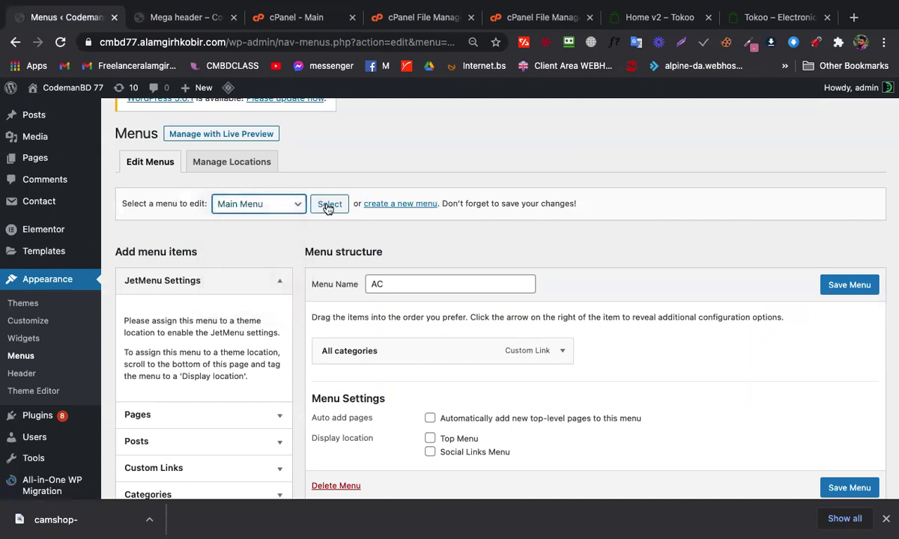
click(328, 205)
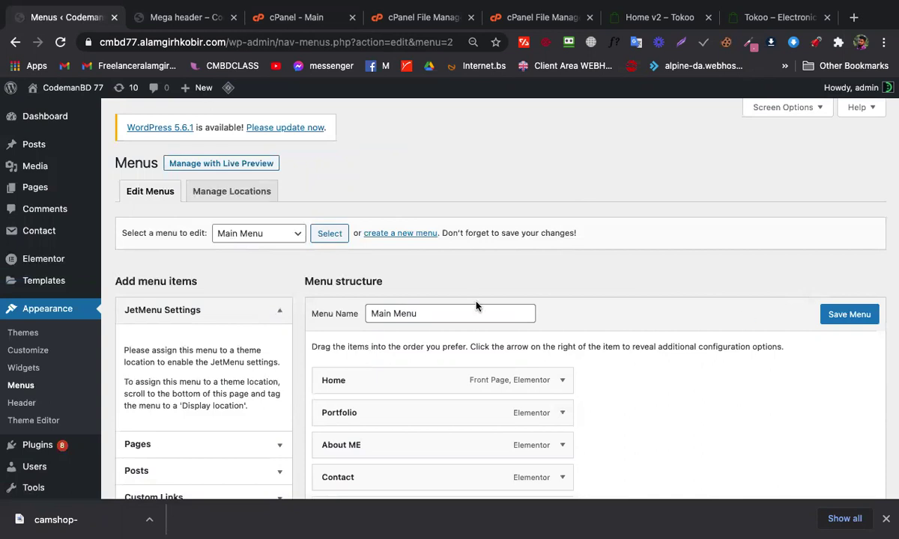
scroll(444, 265, down, 3)
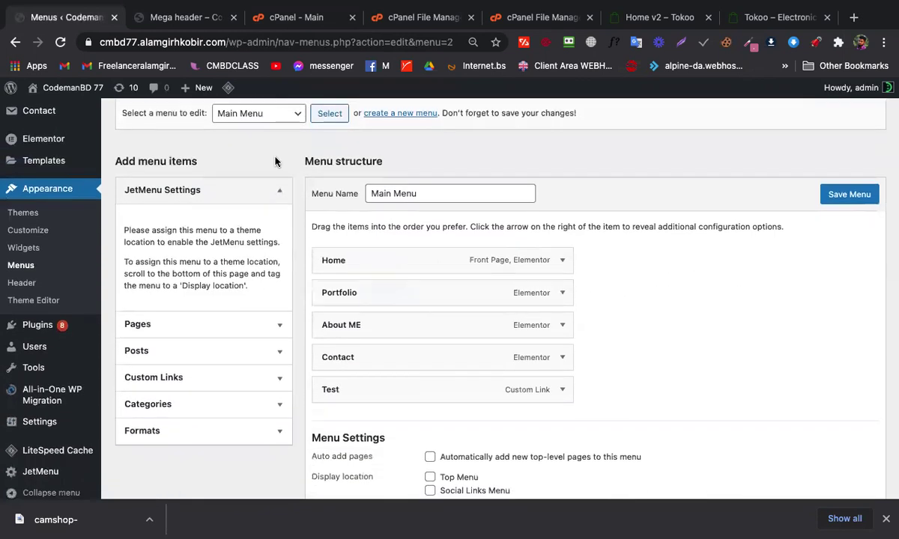
Load the Maga Menu for editing and open the position and width settings of its Phone item in JetMenu
click(264, 132)
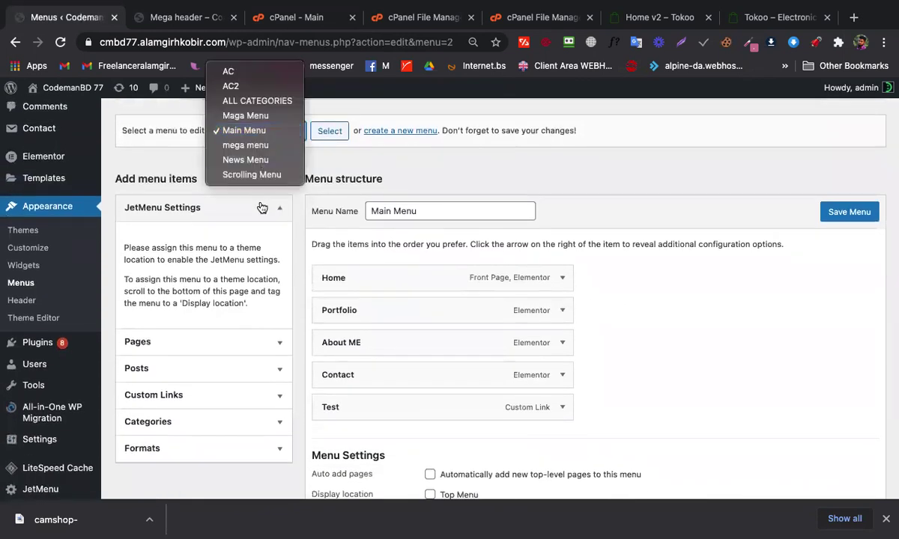
click(244, 117)
click(329, 132)
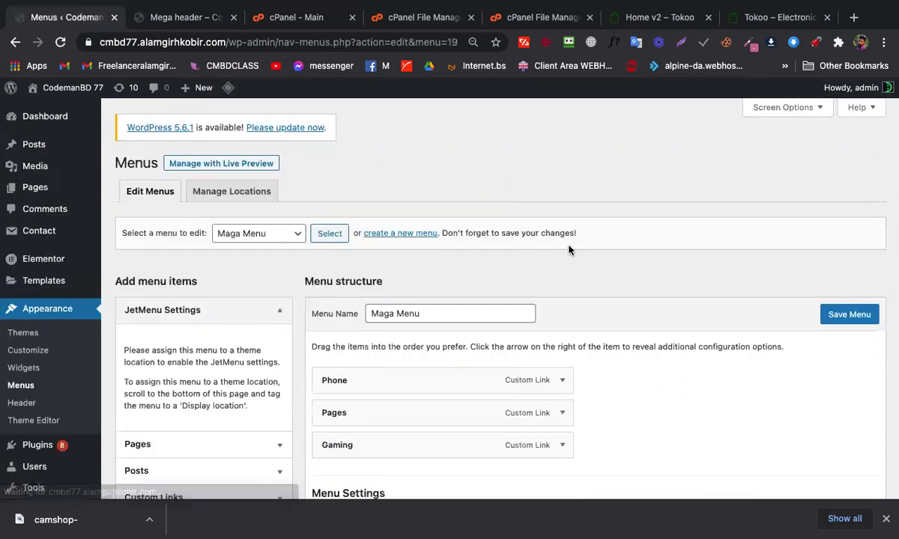
scroll(524, 255, down, 5)
mouse_move(440, 277)
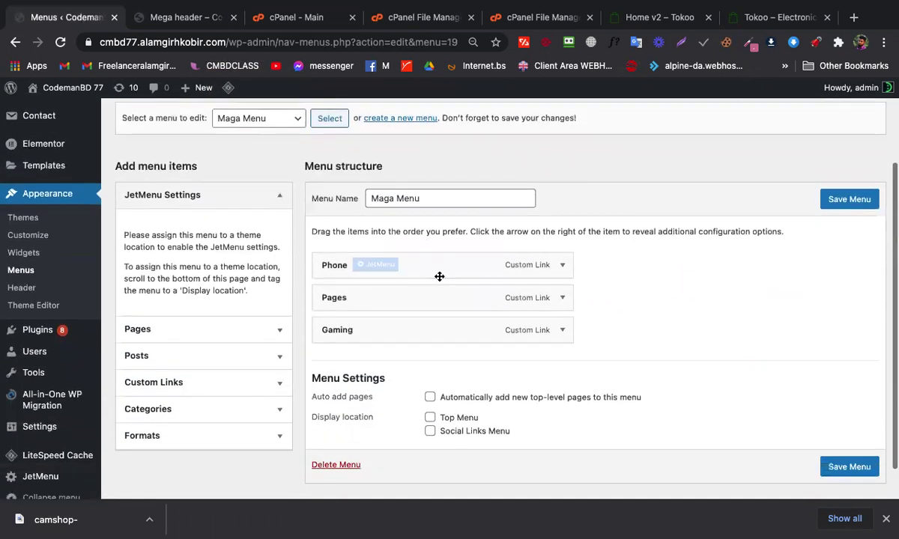
click(375, 267)
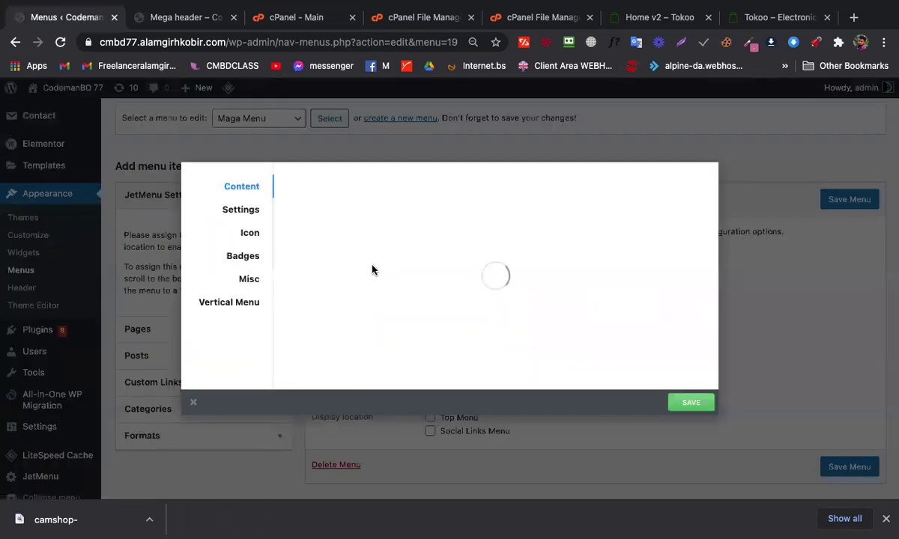
click(241, 210)
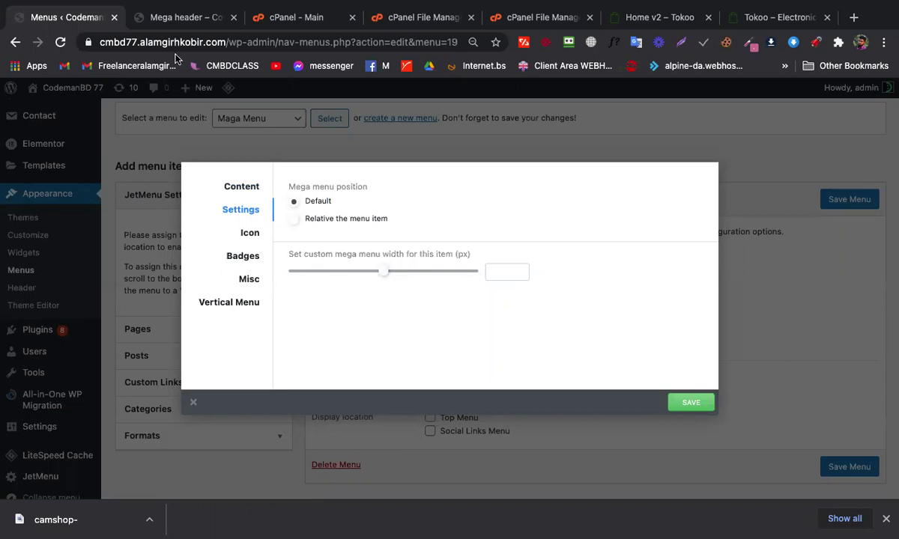
Try a custom mega menu width of 509 px for the Phone item, save it, and reload the header preview
click(183, 18)
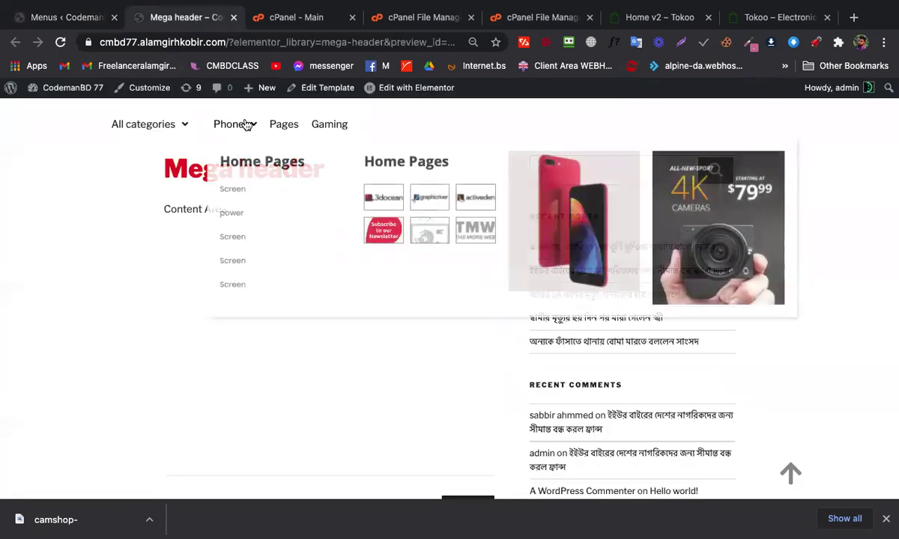
mouse_move(229, 129)
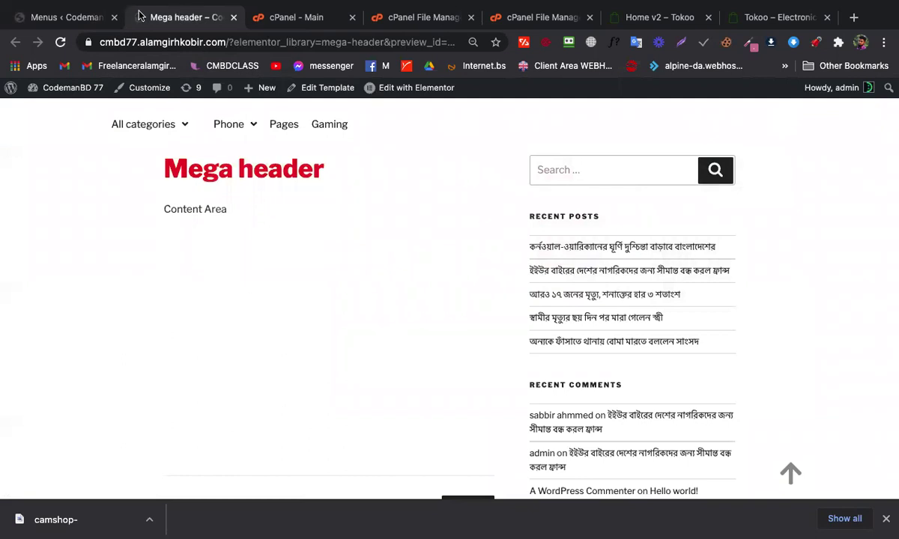
click(75, 23)
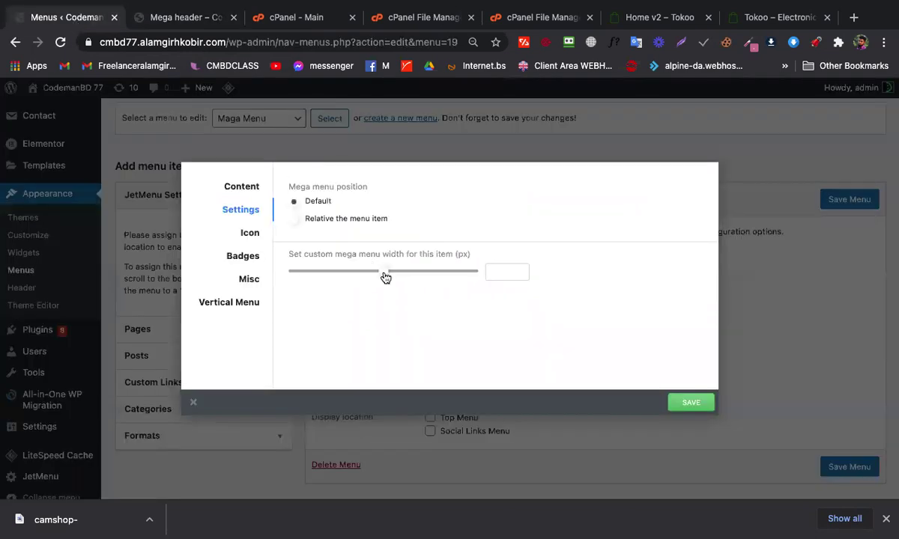
drag(384, 277, 326, 275)
click(678, 397)
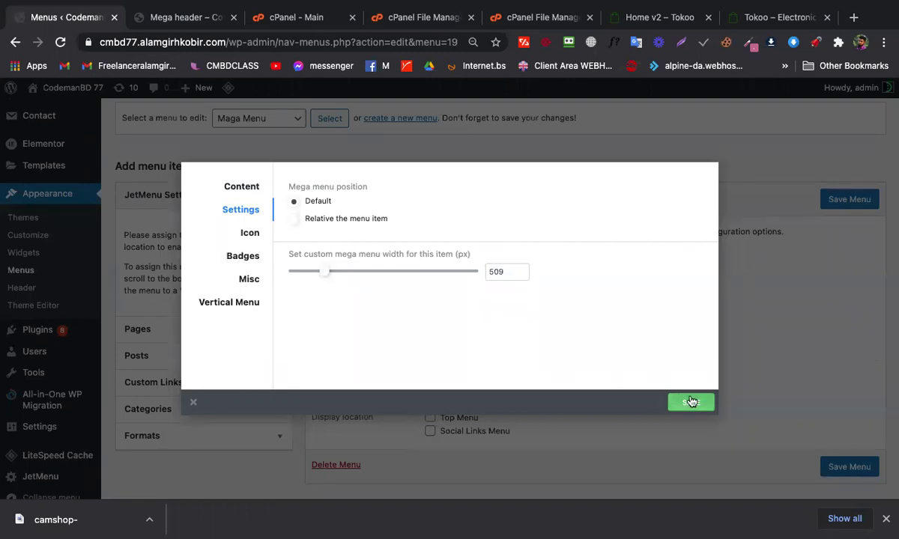
click(180, 17)
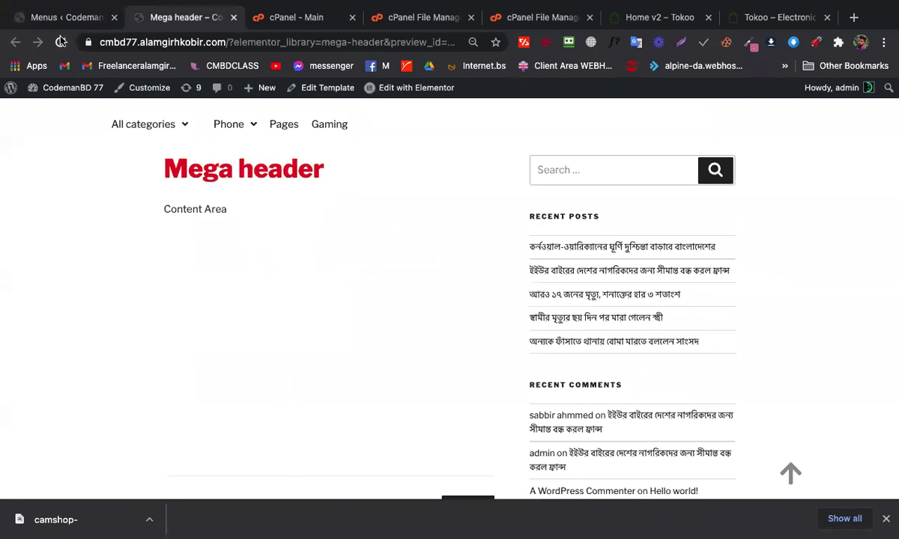
click(61, 42)
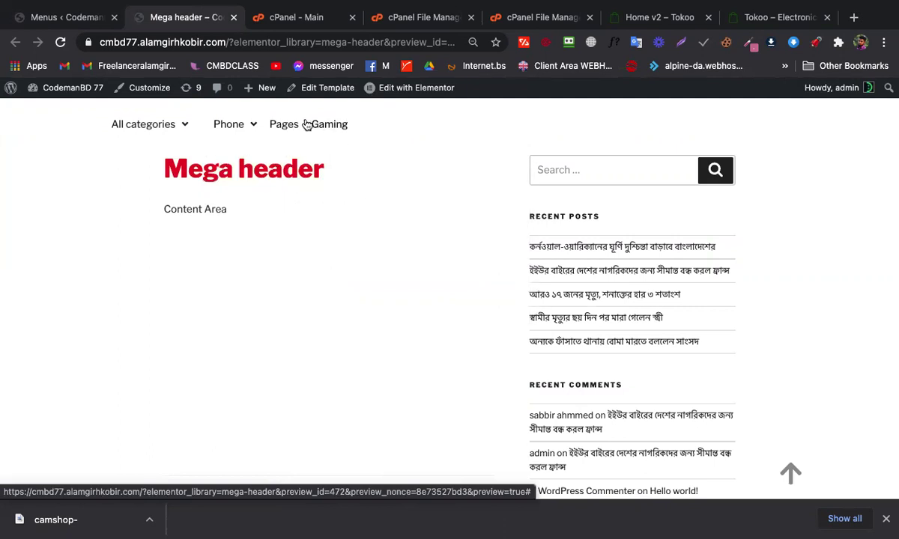
Set the Phone item's custom mega menu width to 2000 px and reload the header preview
click(91, 23)
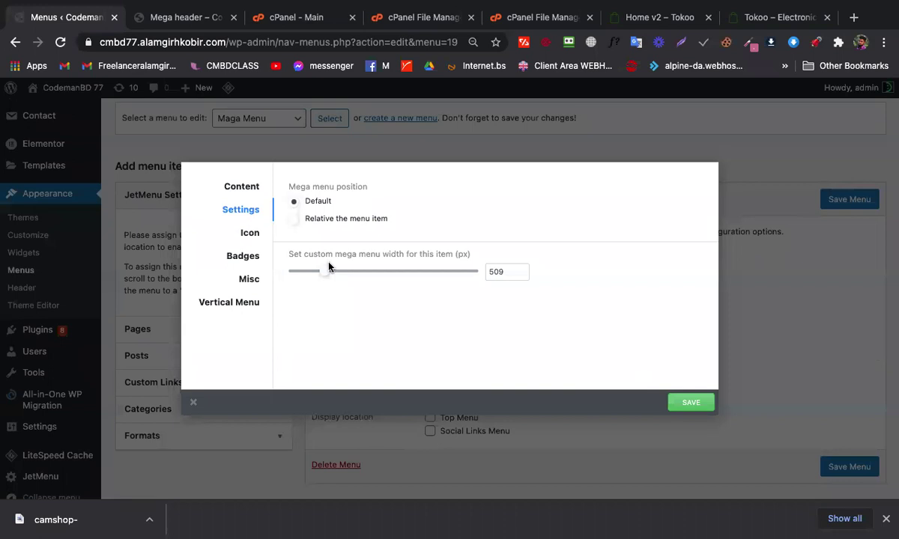
drag(323, 273, 545, 283)
click(165, 18)
click(60, 43)
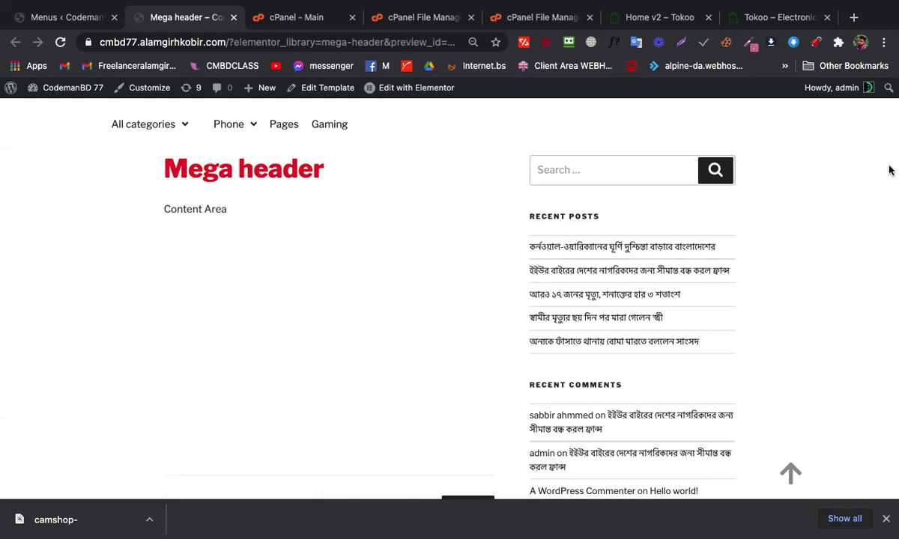
Compare the mega menu dropdowns on the Tokoo Home v2 demo with the All categories and Phone dropdowns in the header preview
mouse_move(465, 4)
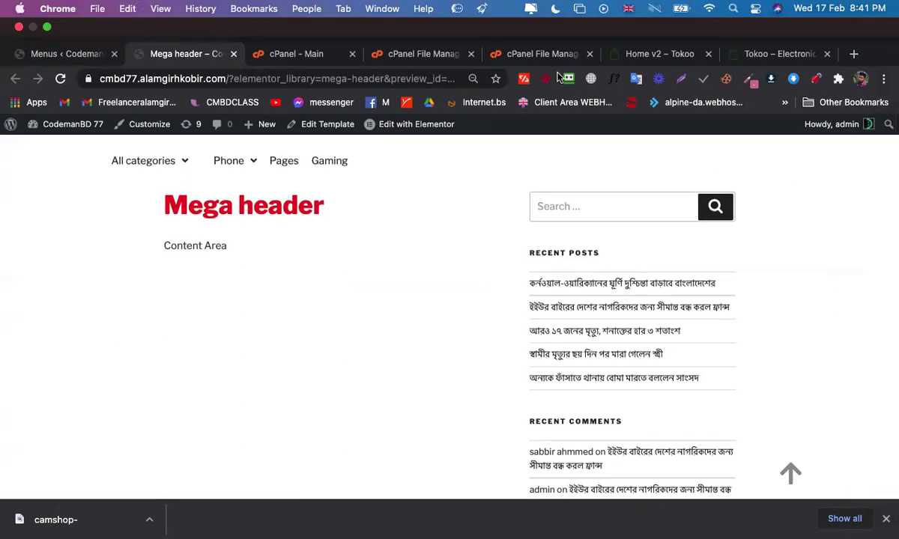
click(636, 59)
mouse_move(747, 147)
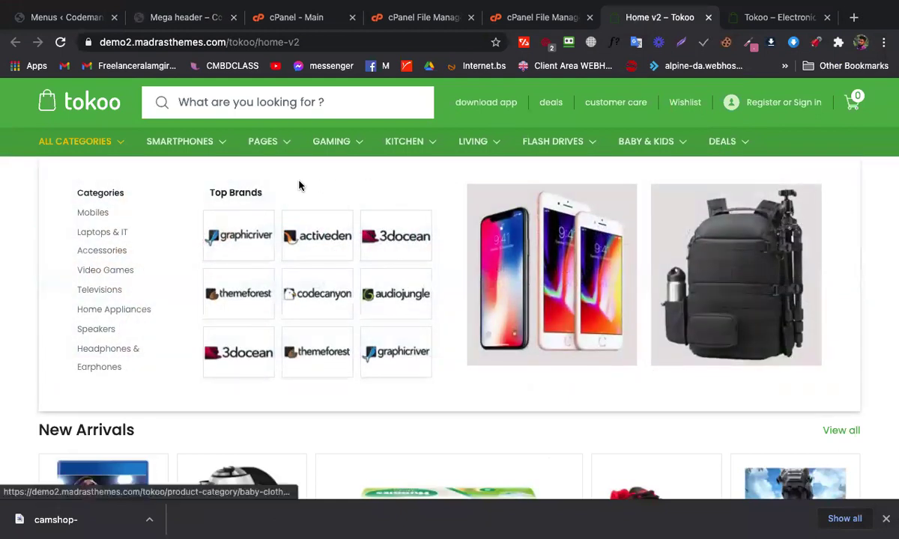
mouse_move(192, 144)
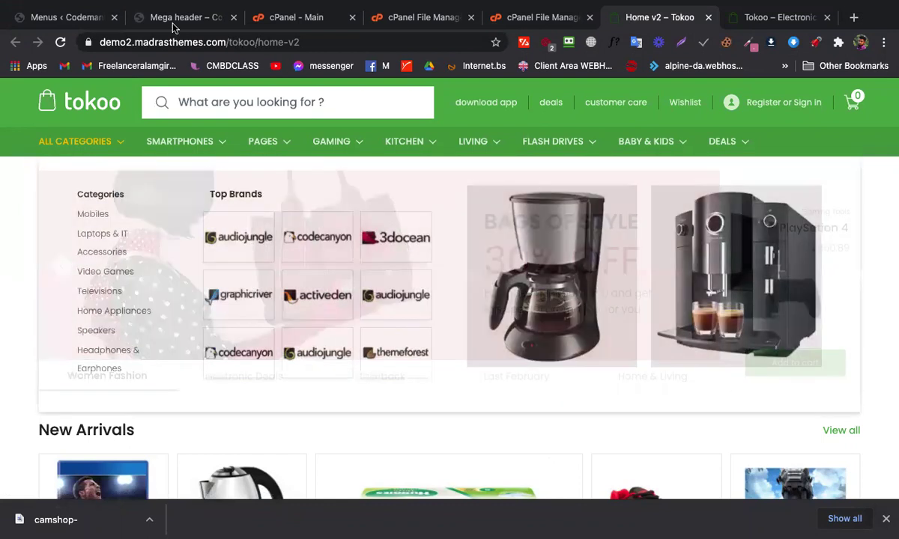
click(174, 18)
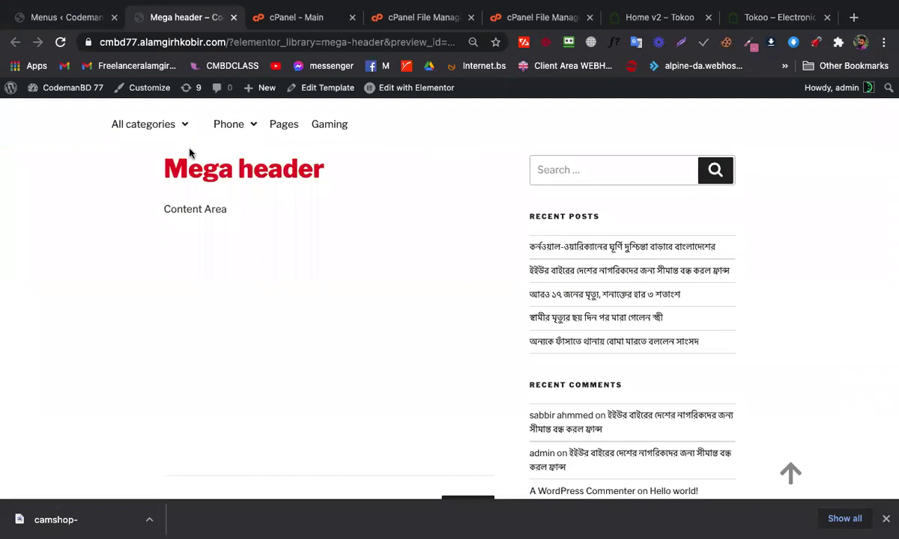
mouse_move(149, 128)
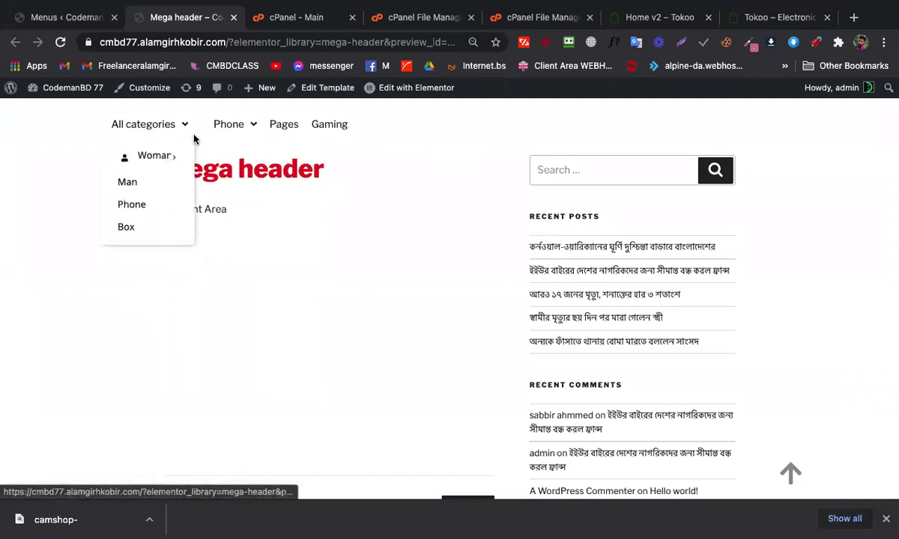
mouse_move(213, 121)
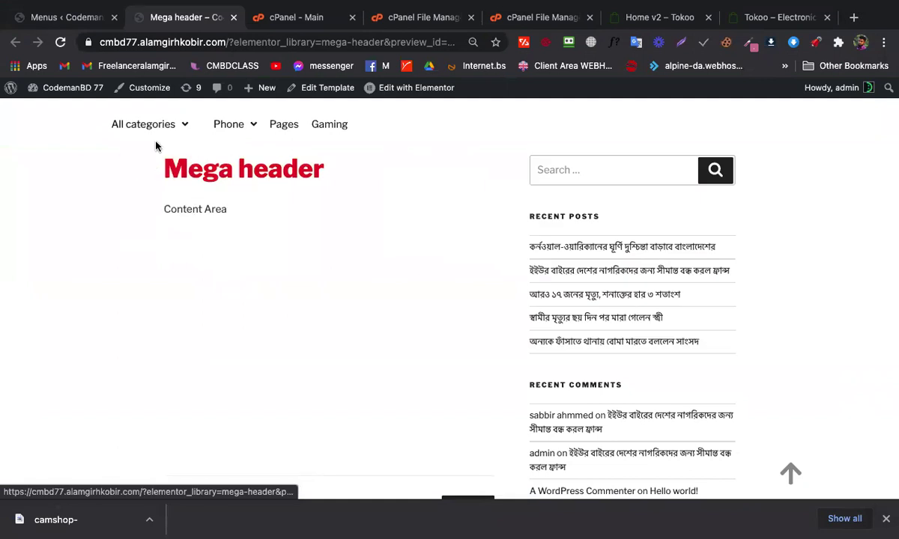
mouse_move(166, 158)
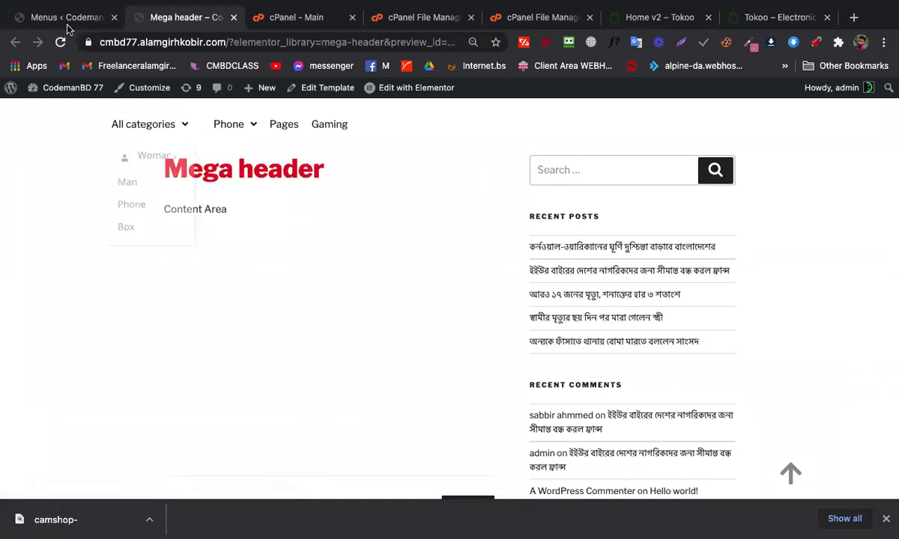
Save the Phone item's JetMenu settings and close them
click(66, 22)
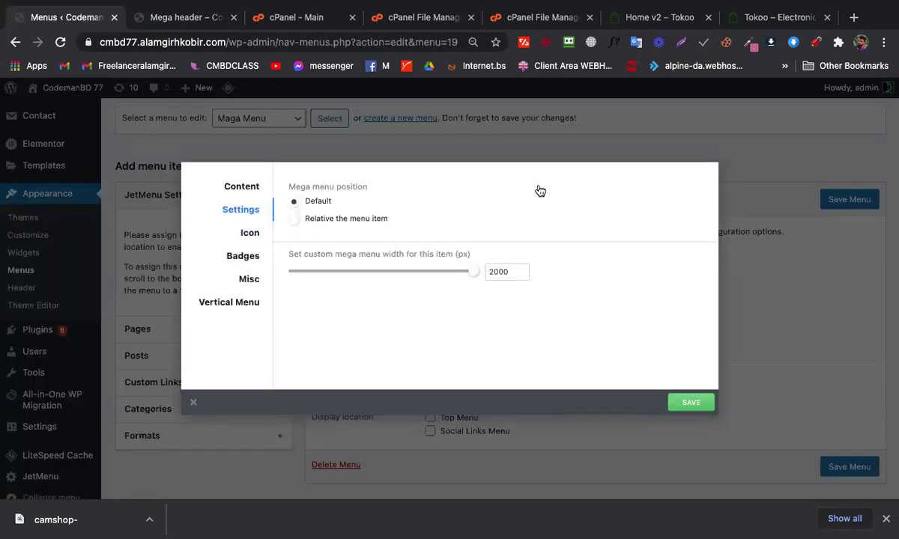
click(694, 405)
click(802, 302)
Load the AC2 menu for editing and open the JetMenu settings of its Woman item
scroll(278, 206, up, 3)
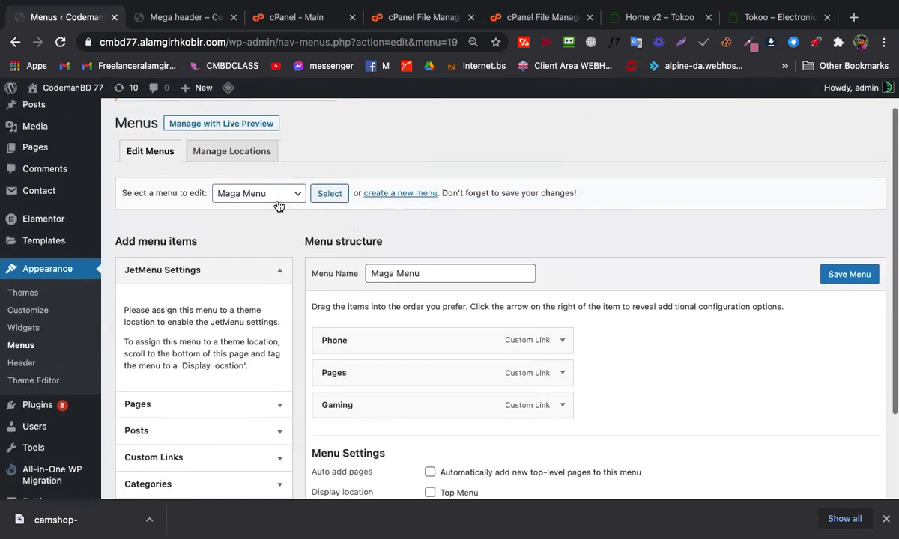
click(259, 197)
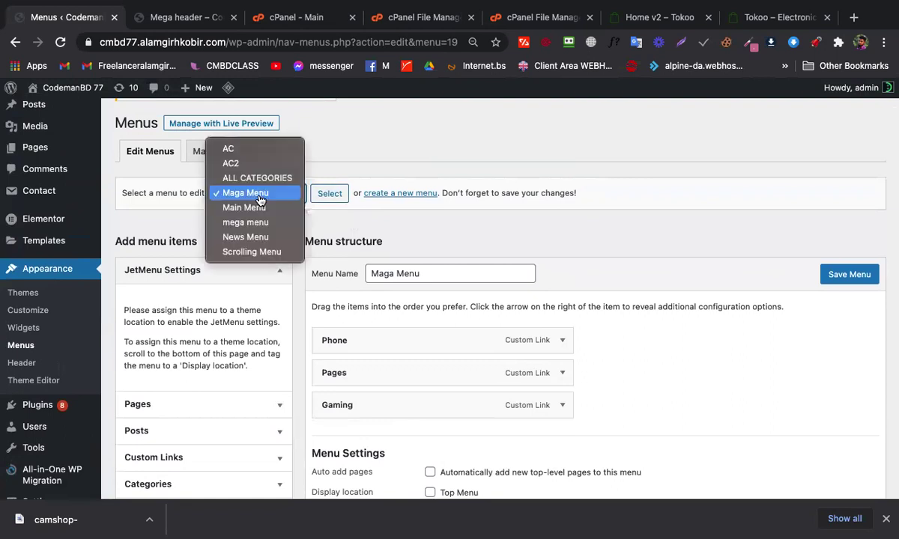
click(234, 163)
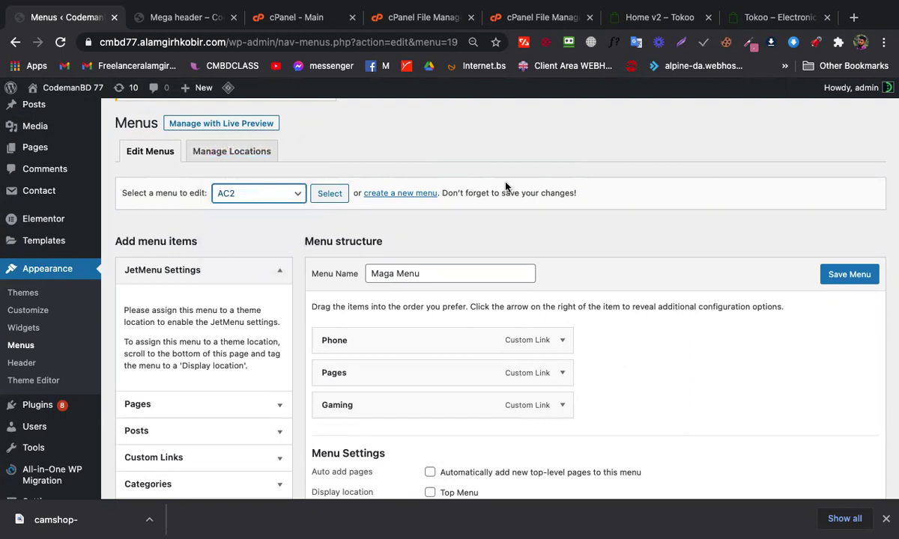
click(328, 195)
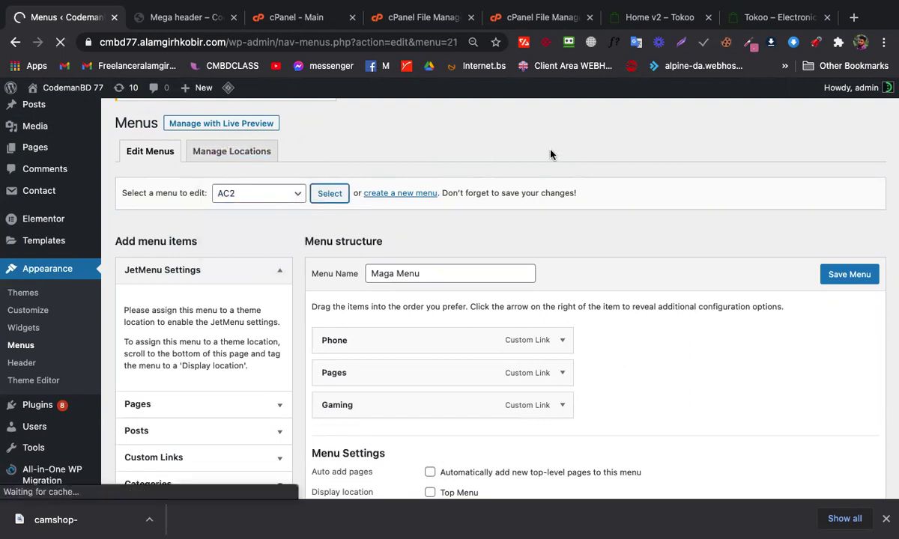
scroll(508, 194, down, 3)
mouse_move(381, 258)
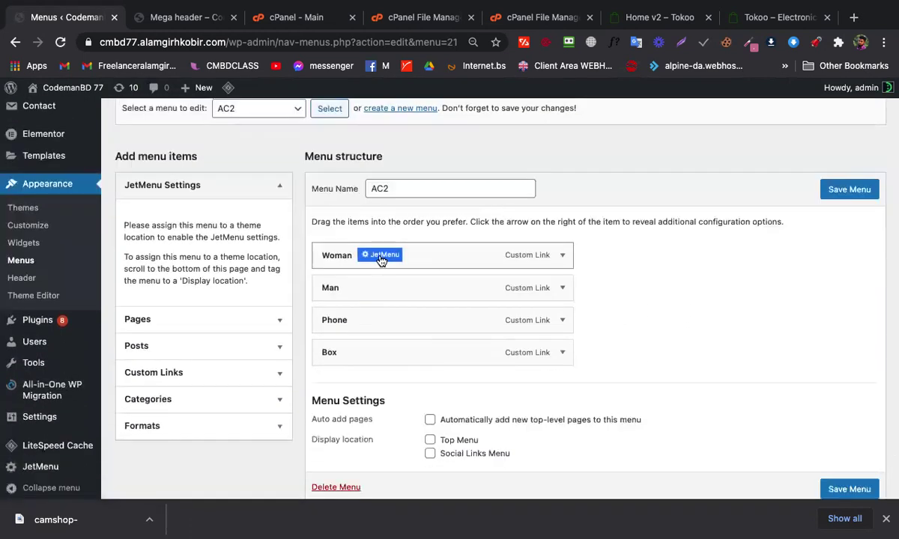
click(381, 259)
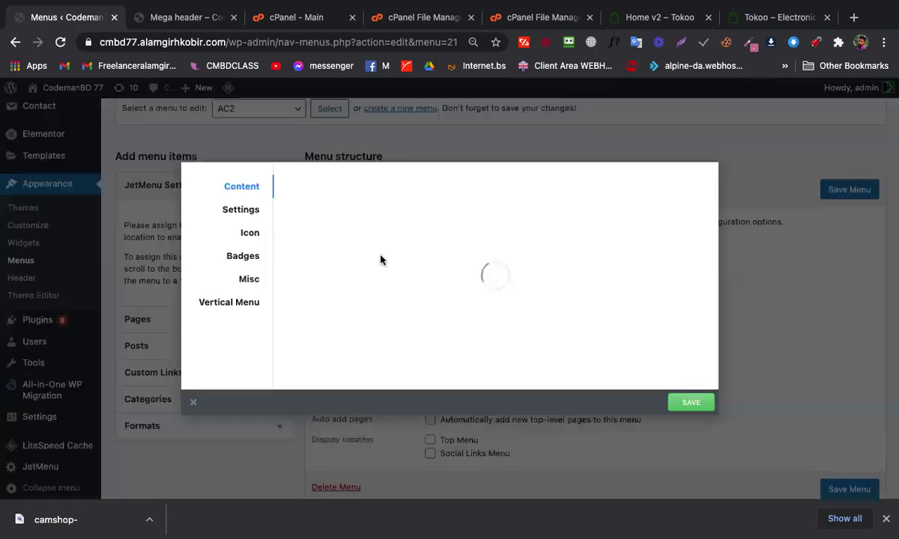
Set the Woman item's custom mega menu width for the vertical menu to 2000 px and save its JetMenu settings
click(235, 211)
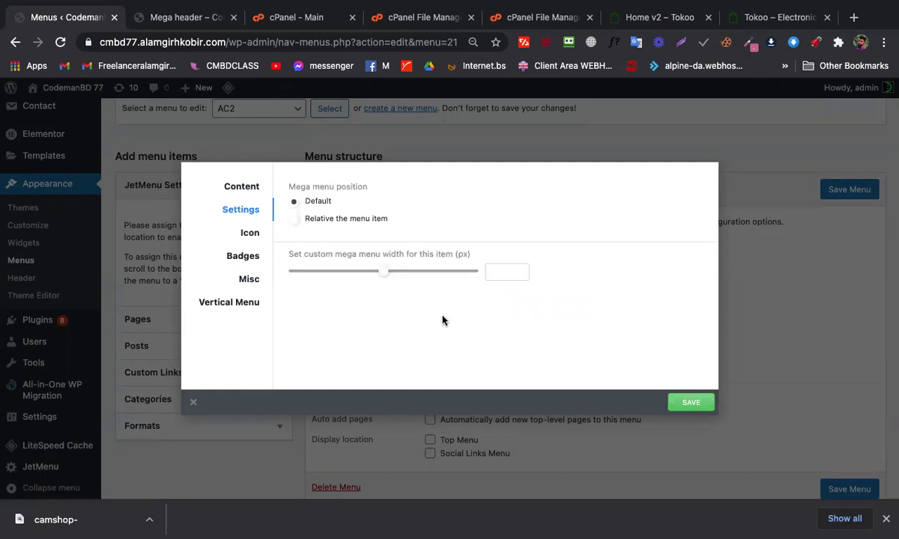
click(235, 307)
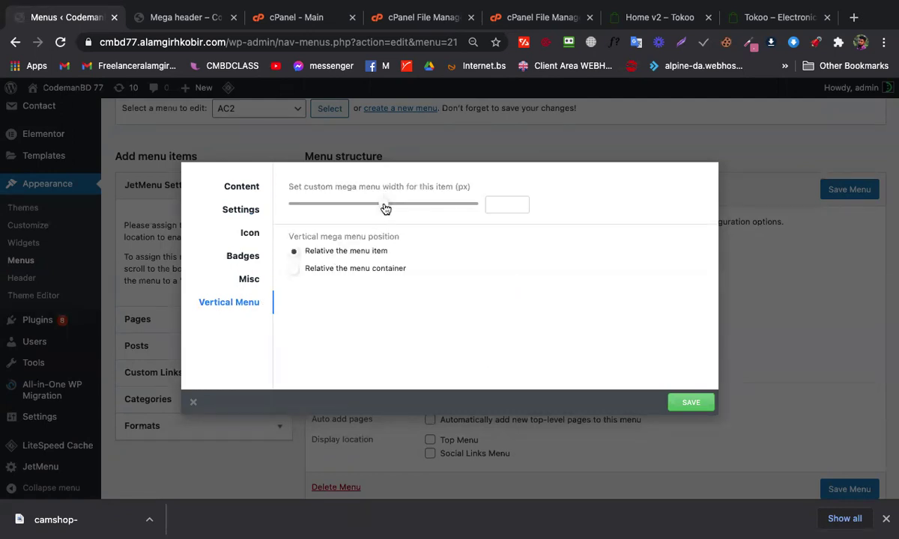
click(199, 26)
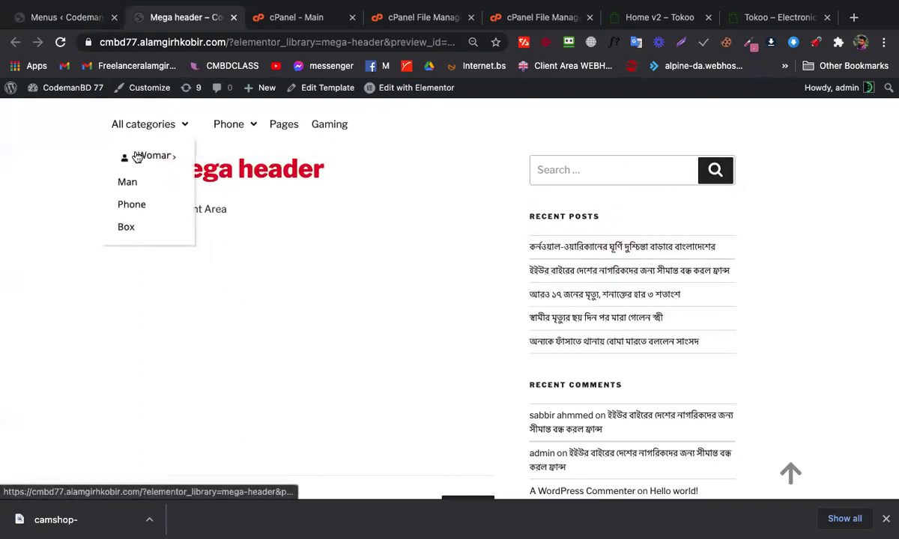
mouse_move(150, 157)
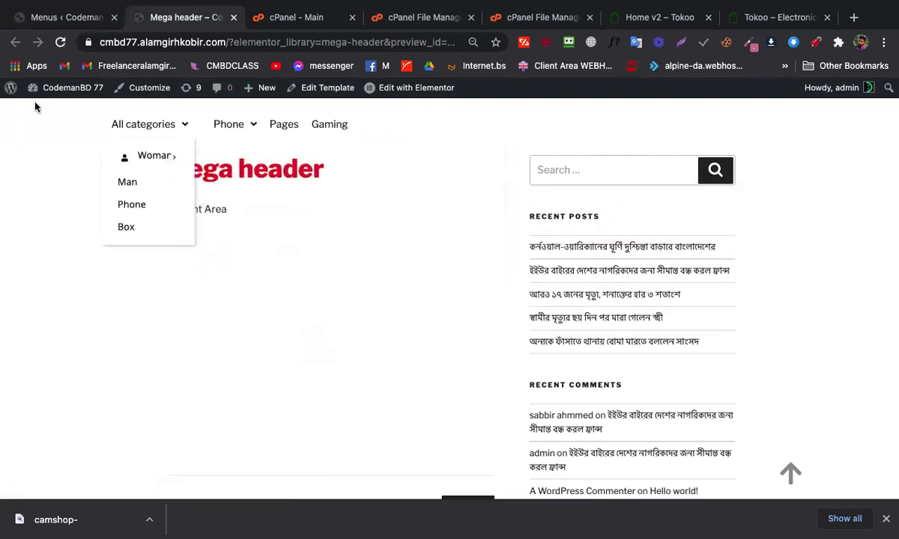
click(66, 18)
drag(385, 206, 500, 216)
click(691, 404)
Reload the header preview and check the Woman mega submenu under All categories
click(180, 17)
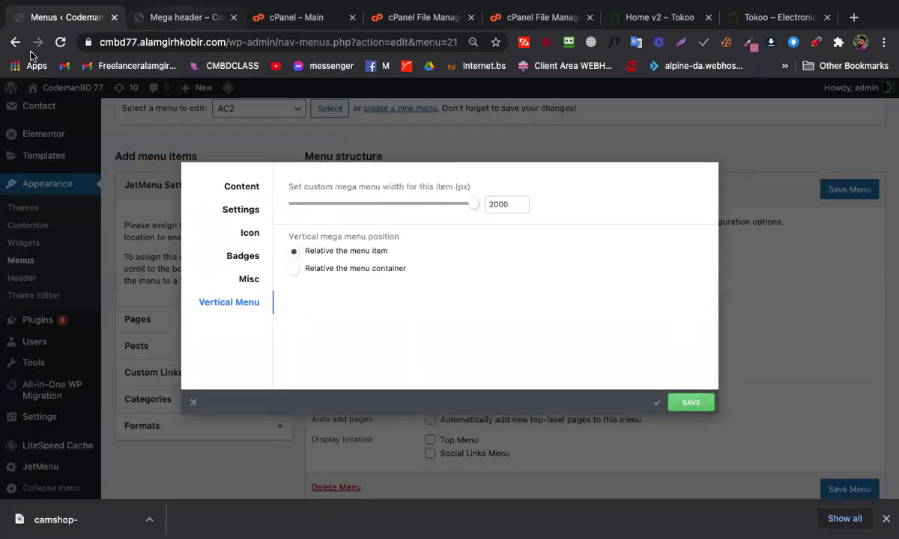
key(super+r)
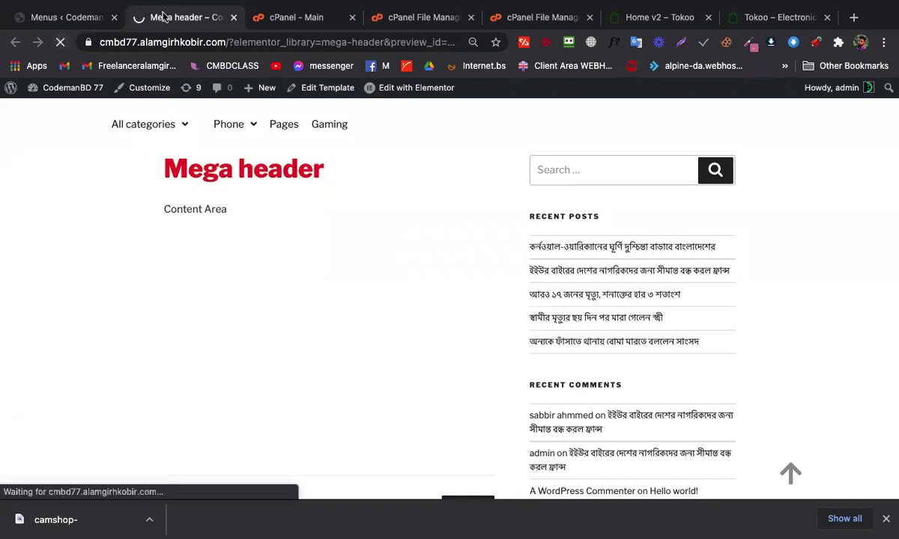
mouse_move(174, 126)
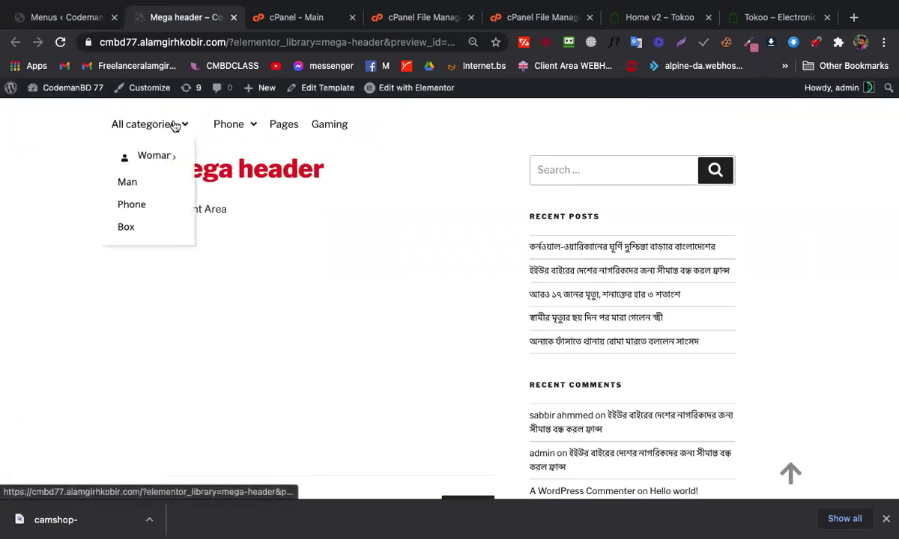
mouse_move(159, 157)
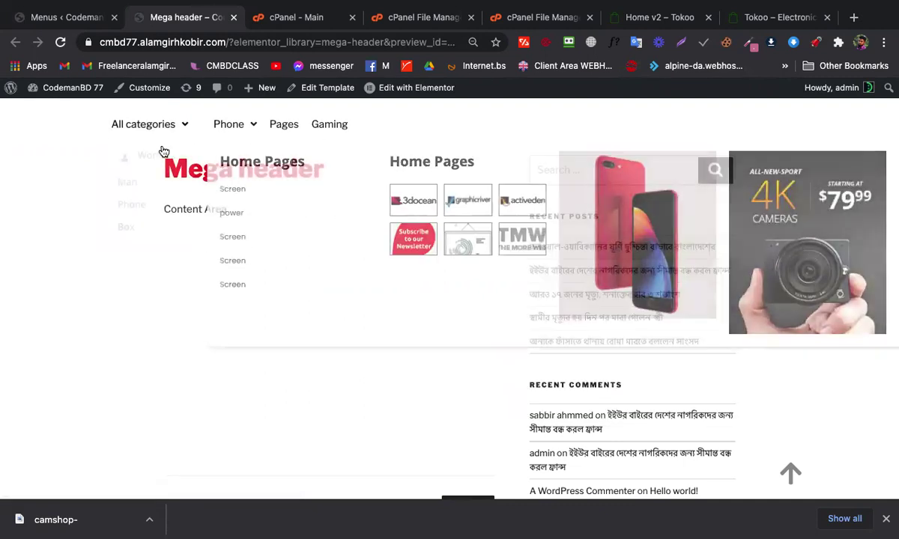
mouse_move(138, 124)
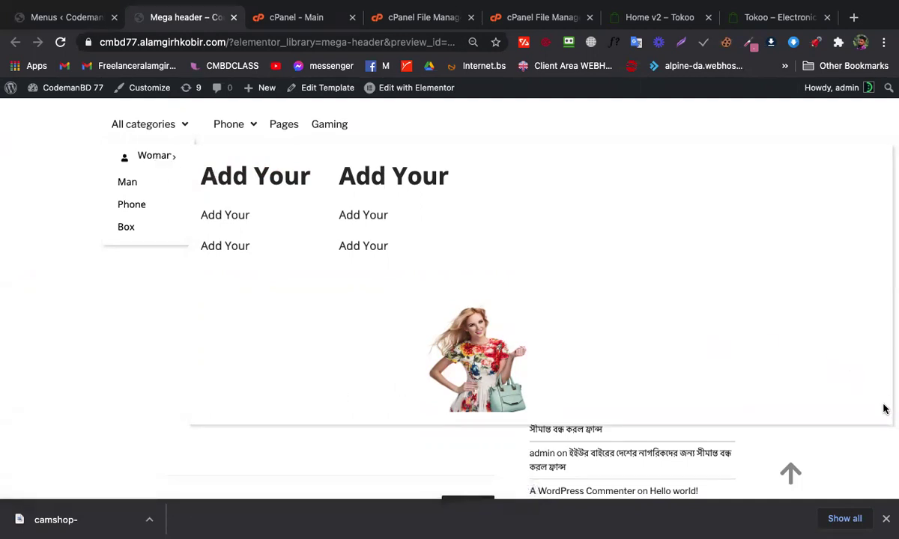
mouse_move(51, 46)
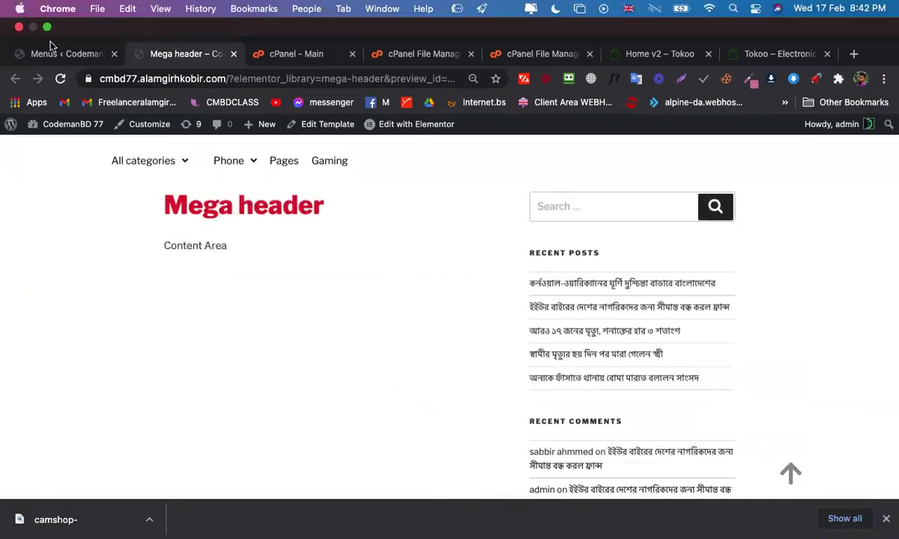
Open the Woman item's mega menu content for editing from its JetMenu settings
key(ctrl+shift+Tab)
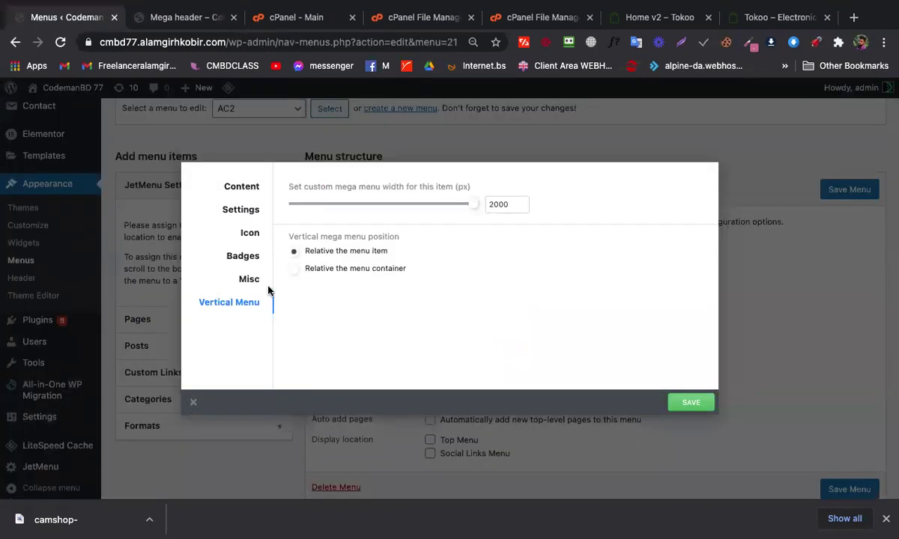
click(247, 212)
click(225, 187)
click(472, 309)
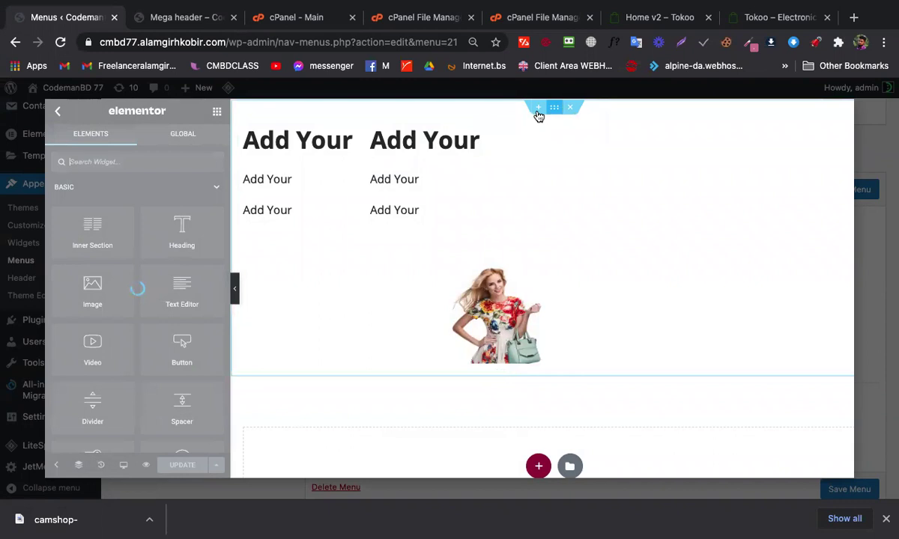
Give the mega menu section a gradient background with #5E5050 as its first color, update the content and close its editor
click(555, 107)
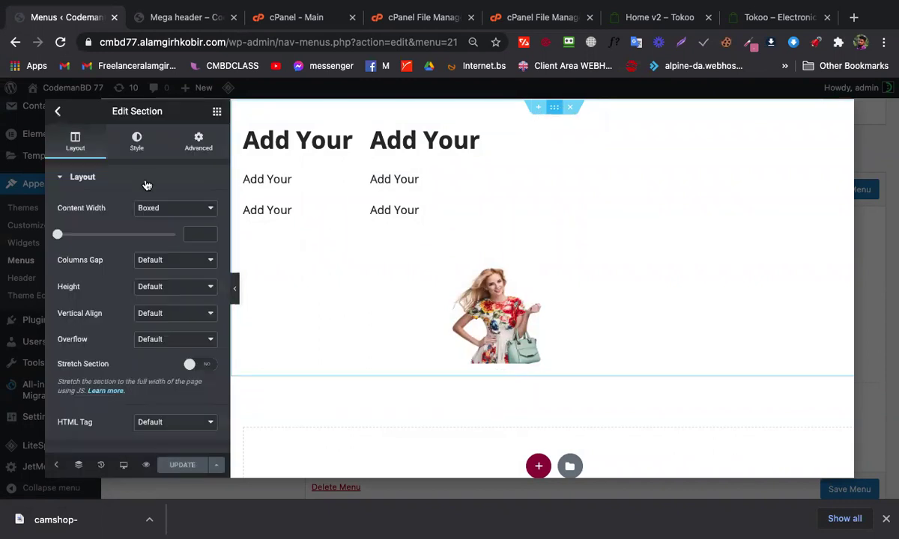
click(136, 141)
click(160, 236)
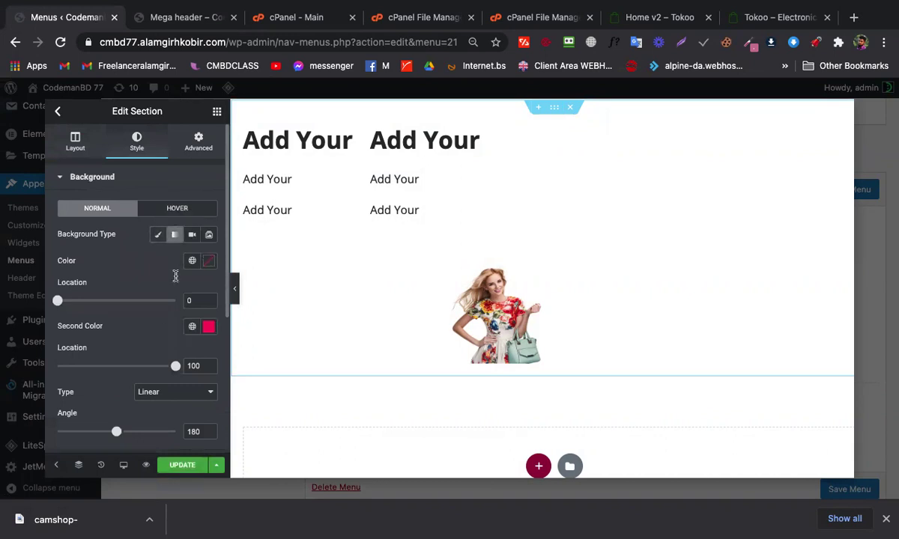
click(208, 260)
click(164, 374)
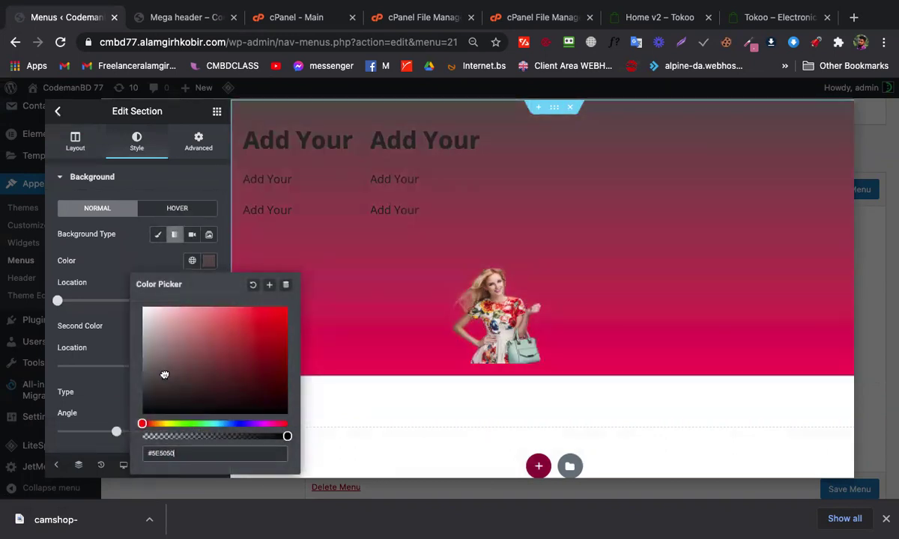
click(114, 400)
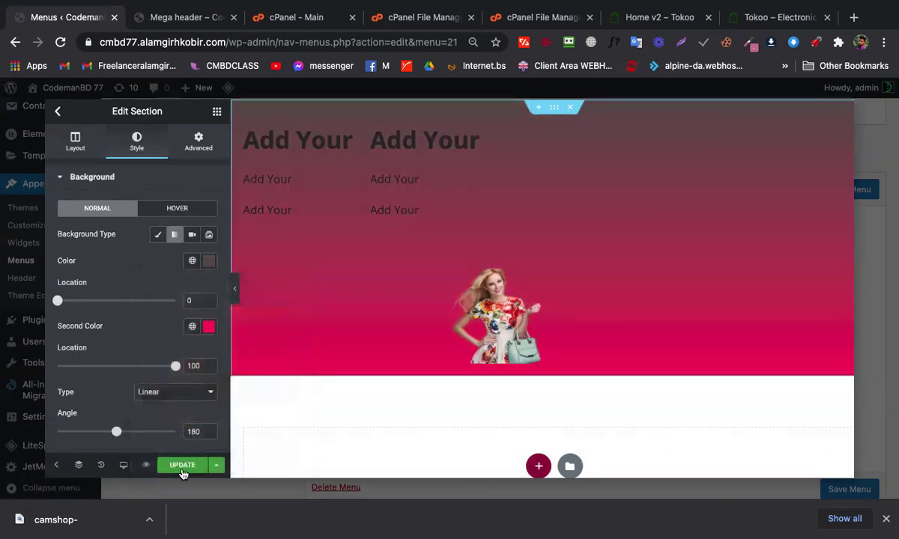
click(189, 466)
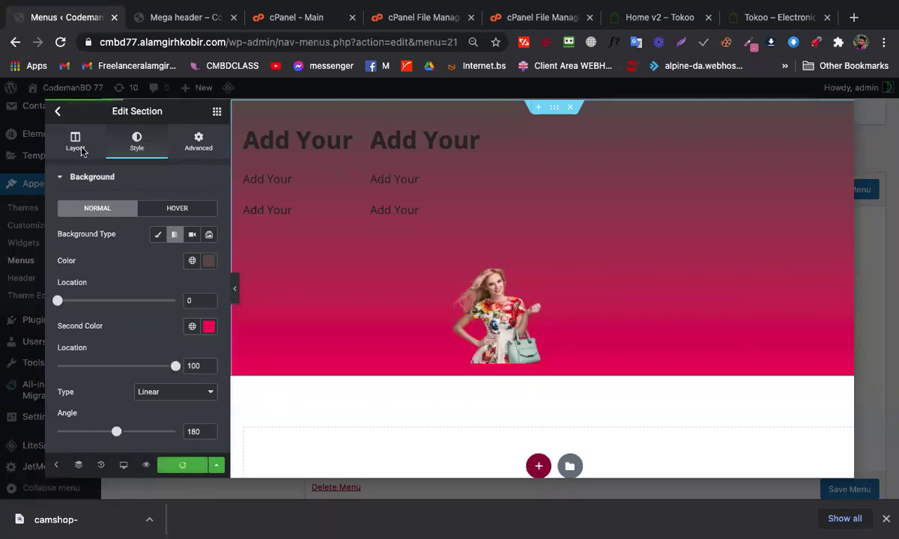
key(Escape)
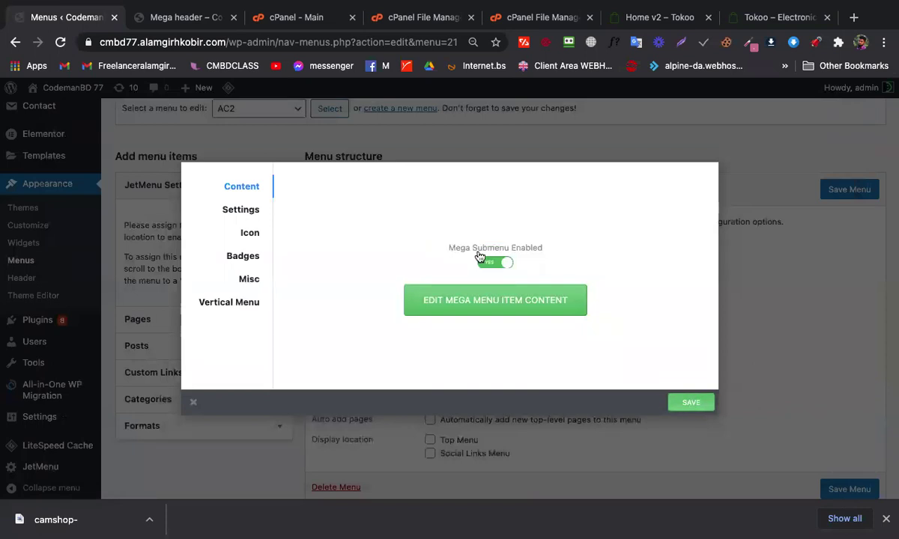
Reload the header preview, and close the Woman item's JetMenu settings on the Menus page
click(150, 17)
key(super+r)
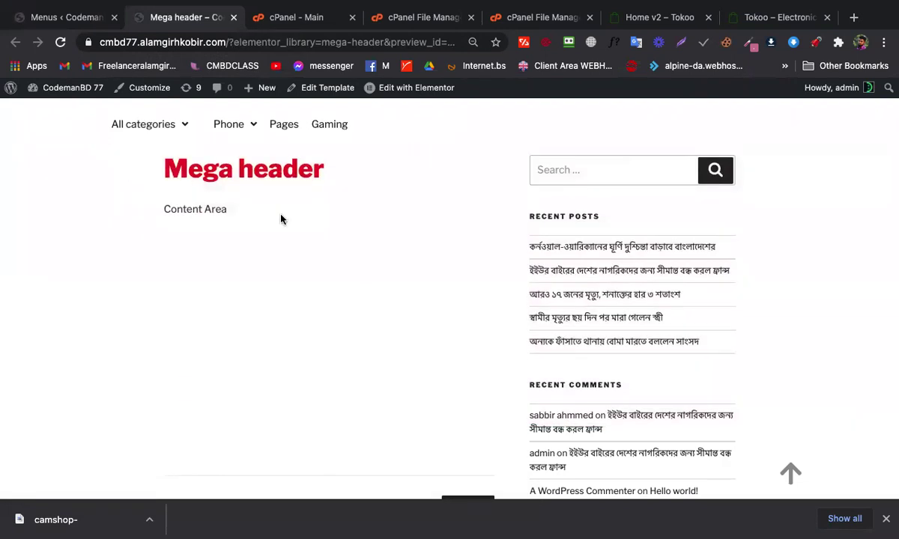
click(76, 22)
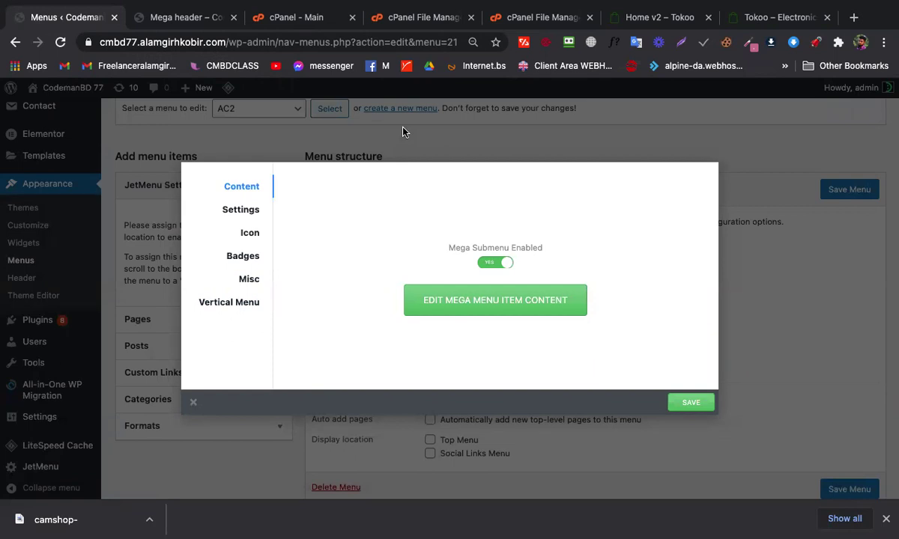
key(Escape)
scroll(657, 253, down, 2)
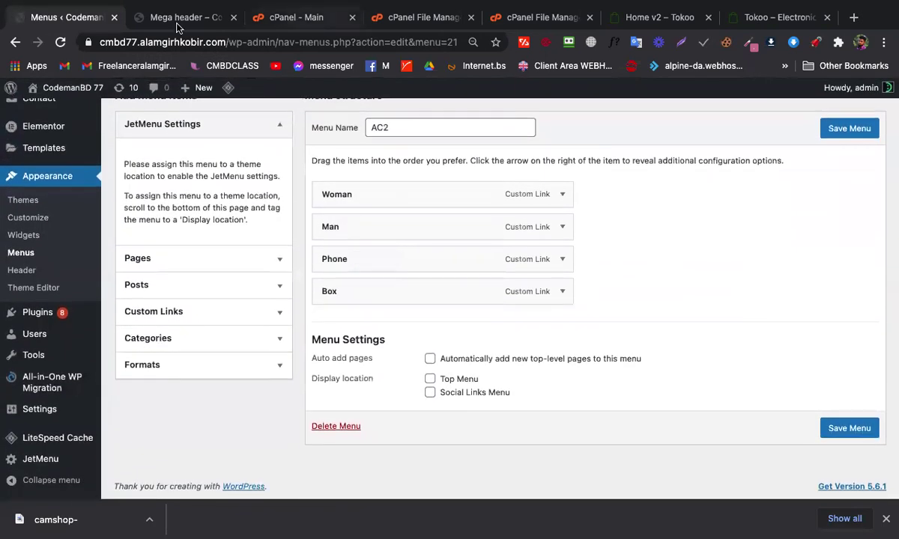
Compare the category menus on the Tokoo main demo and Home v2 demo with the header preview
key(ctrl+Tab)
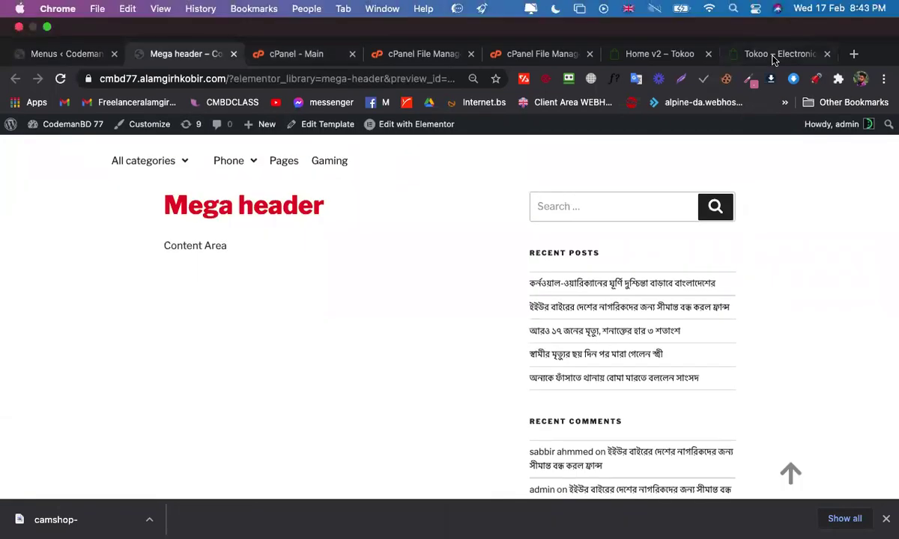
key(super+9)
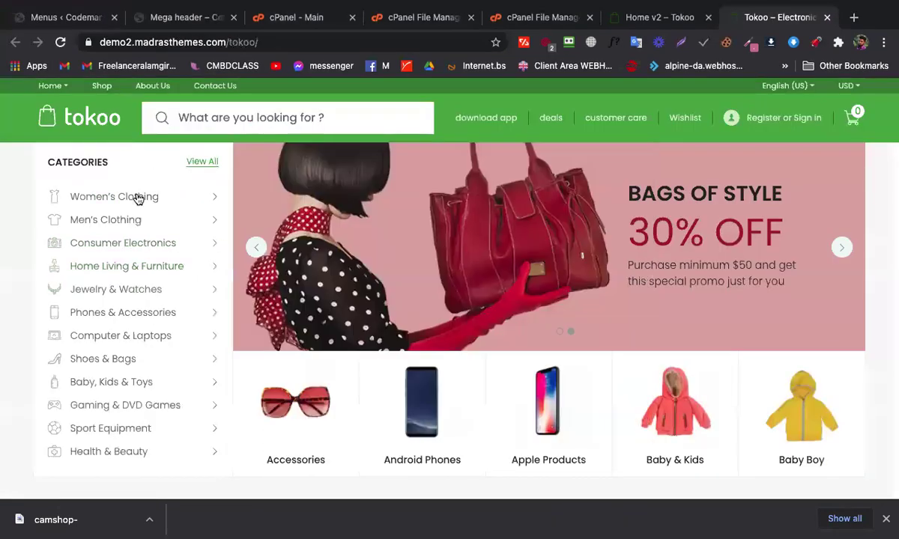
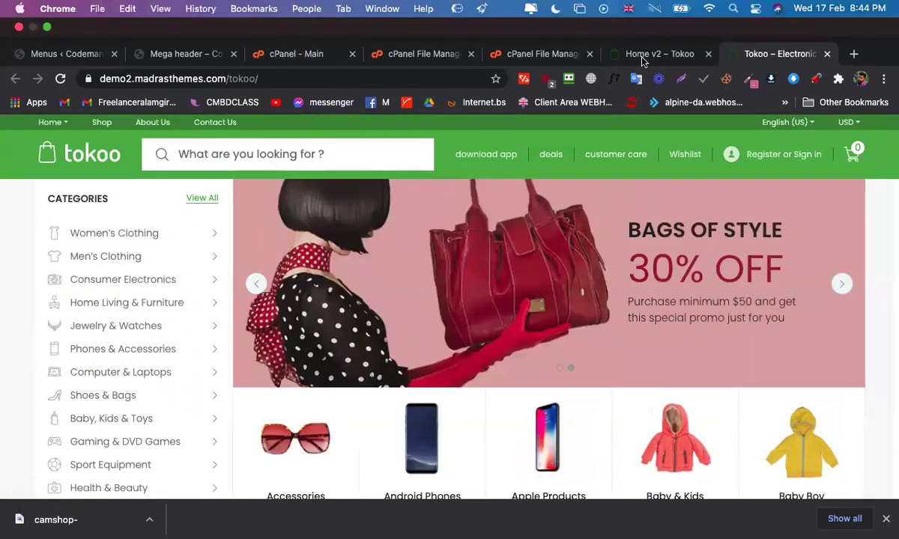
click(606, 56)
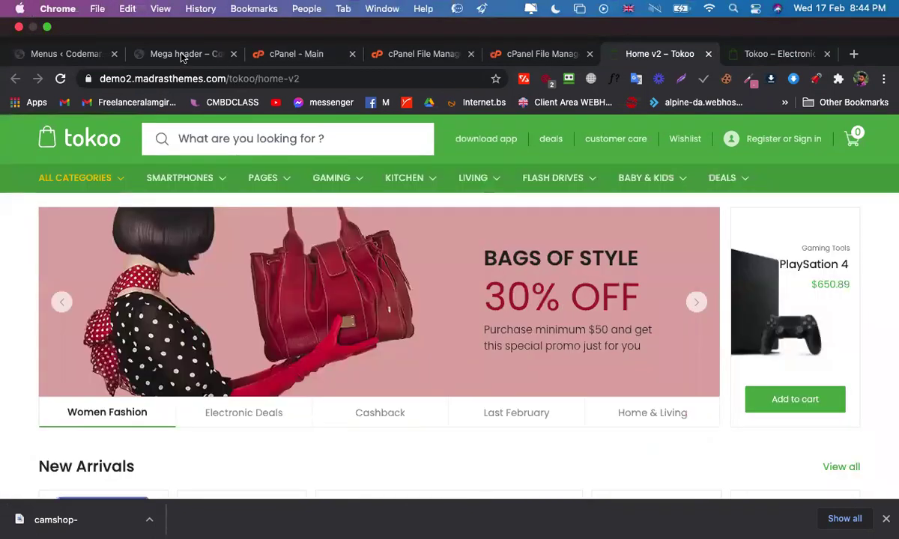
click(181, 55)
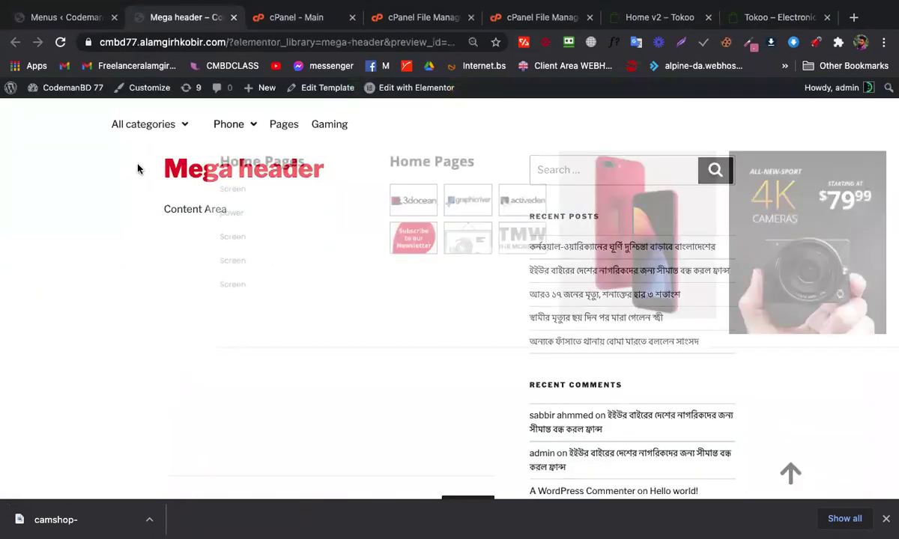
Open the Mega header template in the Elementor editor and add a single-column section below the existing menu
click(414, 90)
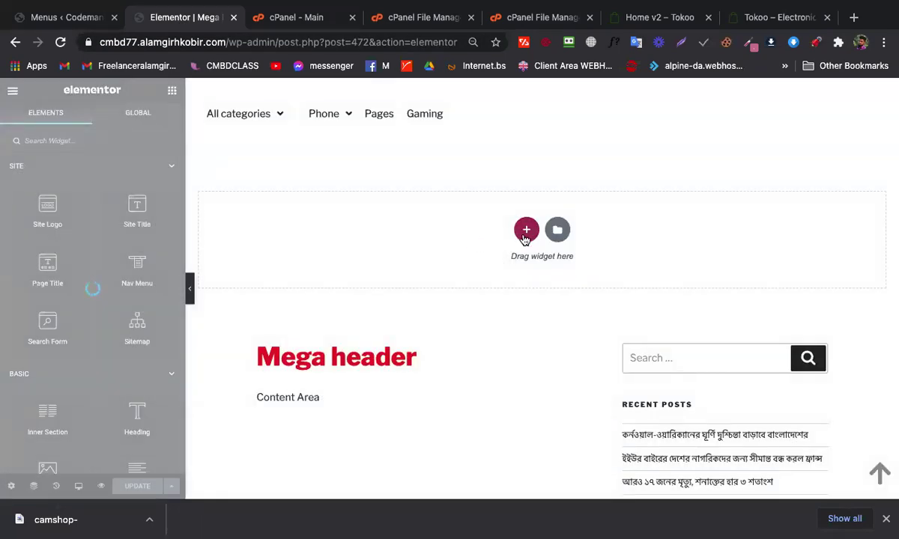
click(526, 230)
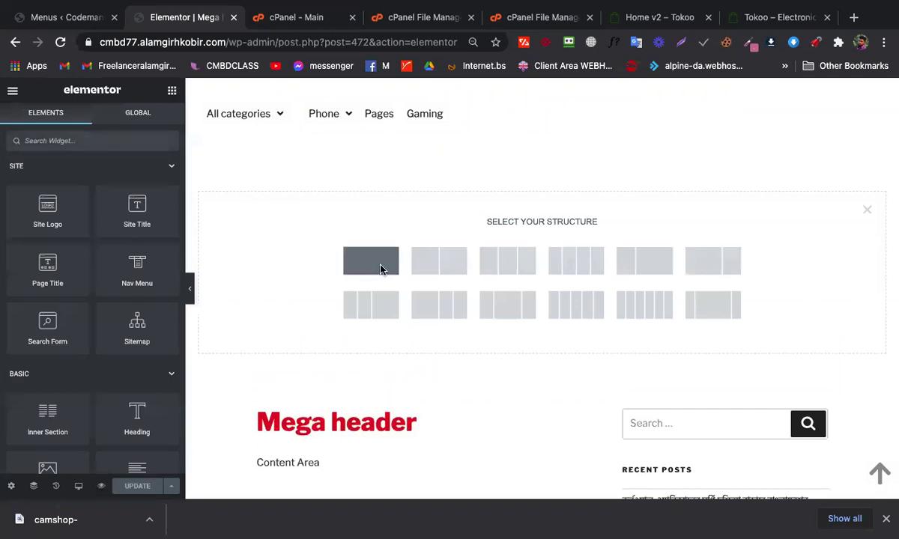
click(371, 260)
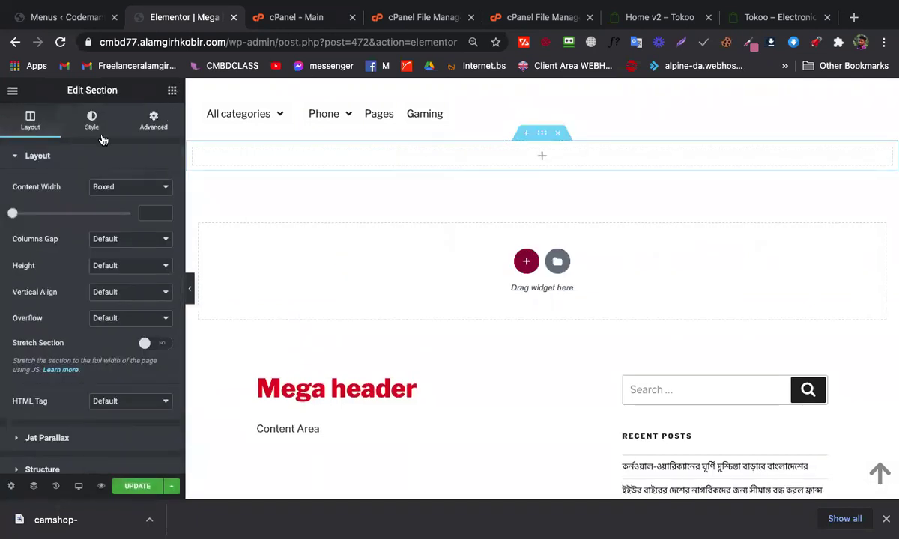
click(172, 90)
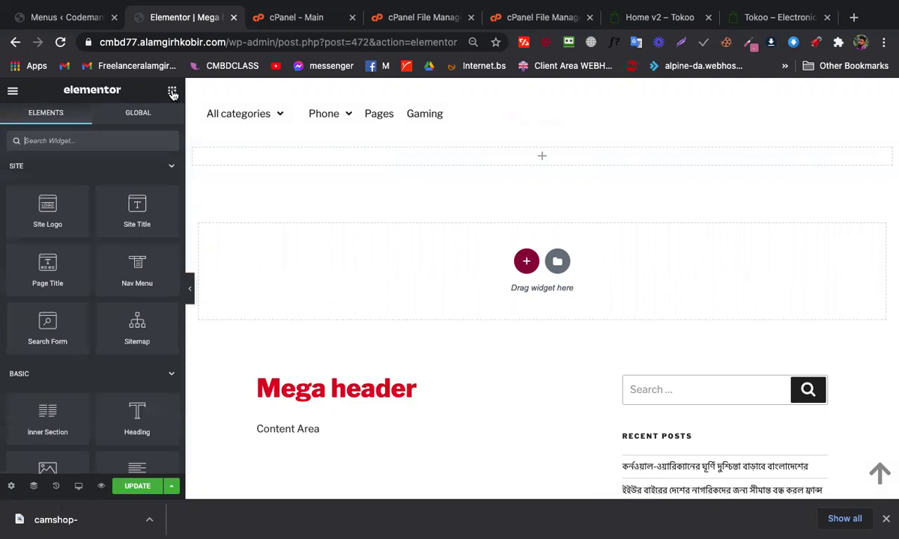
Add a second column to the new section and narrow the left column to about a fifth of the width
mouse_move(237, 144)
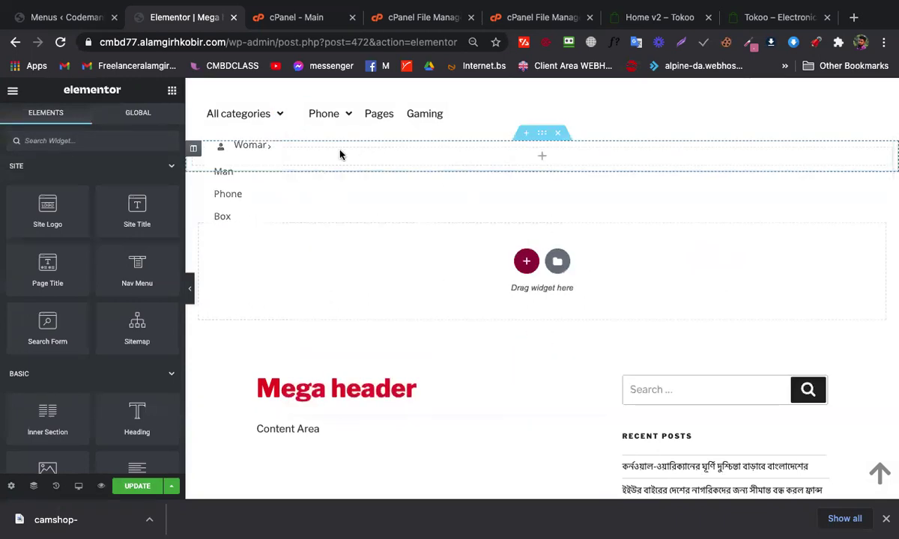
right_click(194, 152)
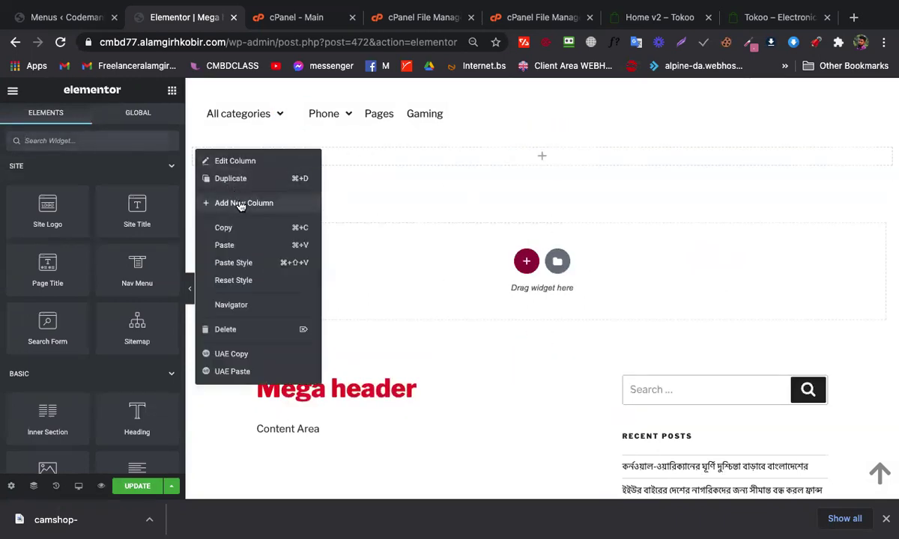
click(240, 203)
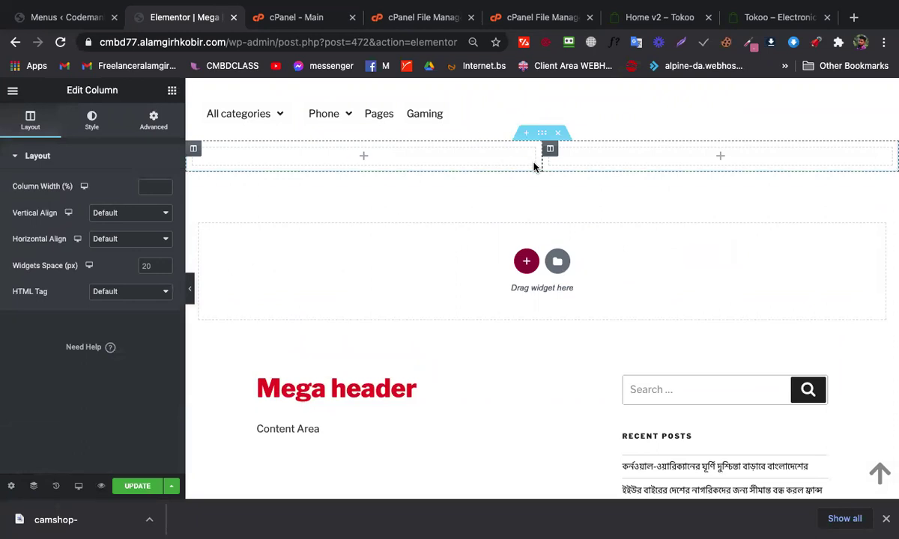
drag(541, 163, 346, 170)
Add a Vertical Mega Menu widget to the narrow left column of the new section
click(264, 154)
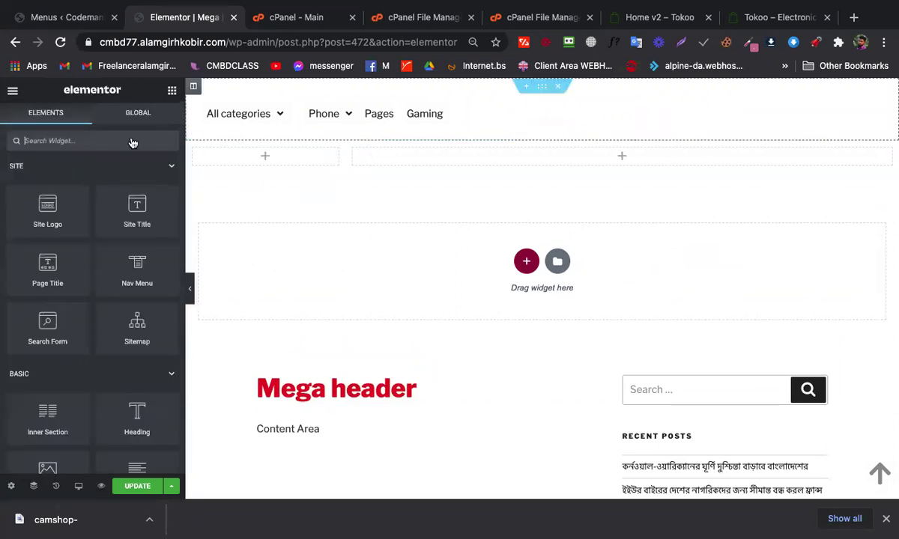
text(menu)
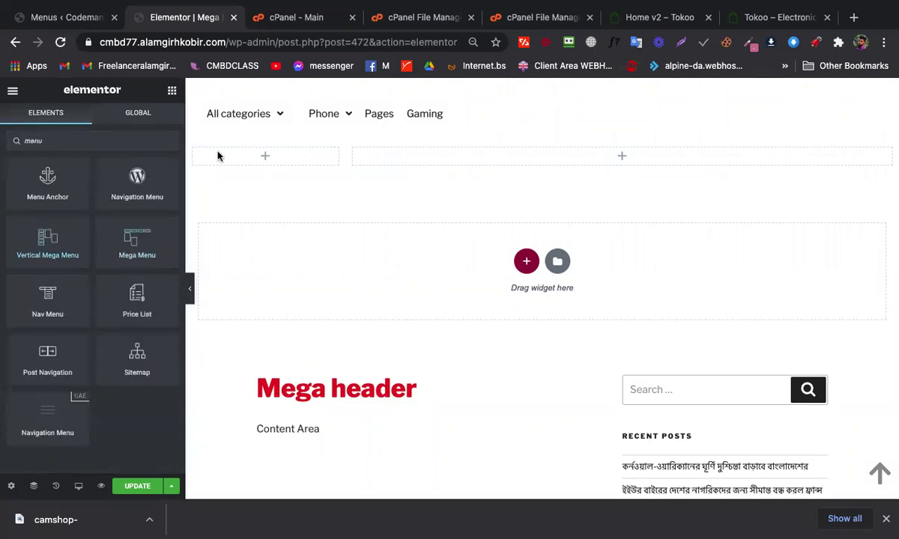
drag(217, 156, 277, 158)
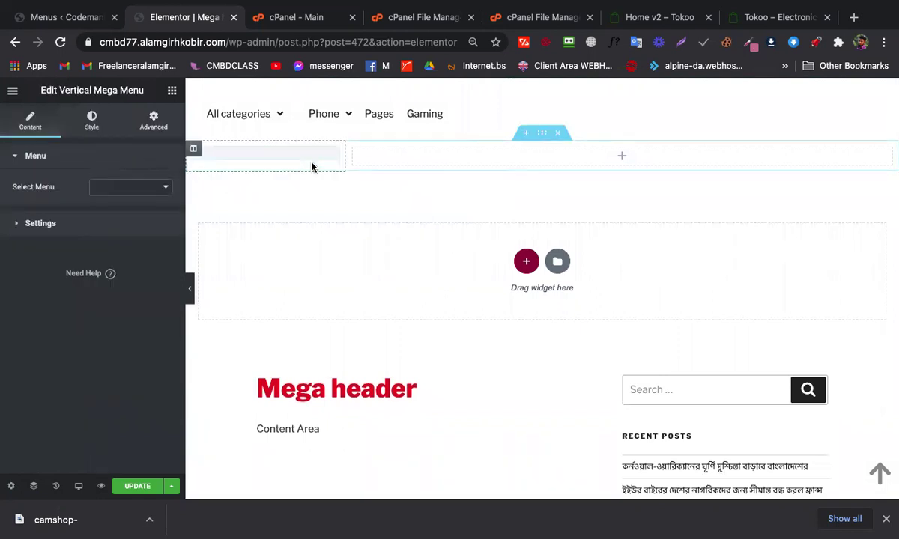
Try Maga Menu and mega menu as the source menu of the Vertical Mega Menu widget
click(130, 189)
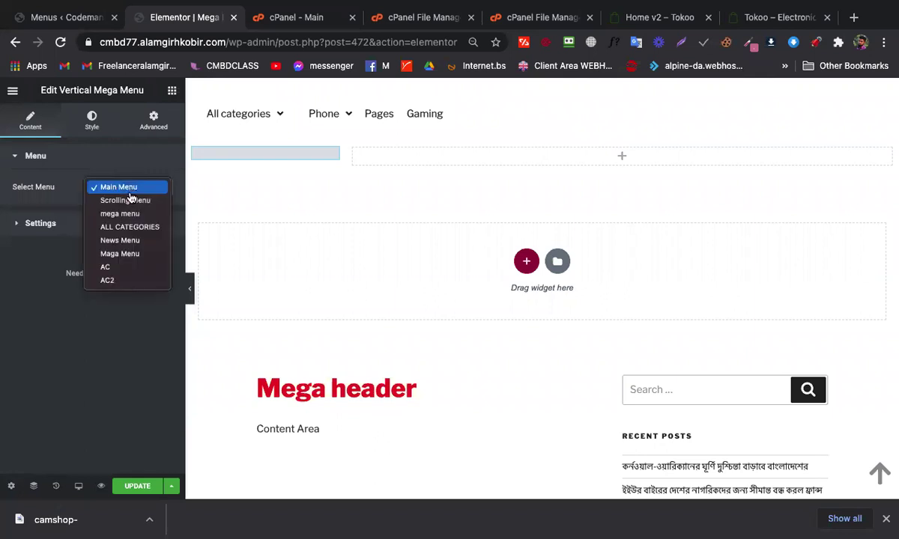
click(118, 255)
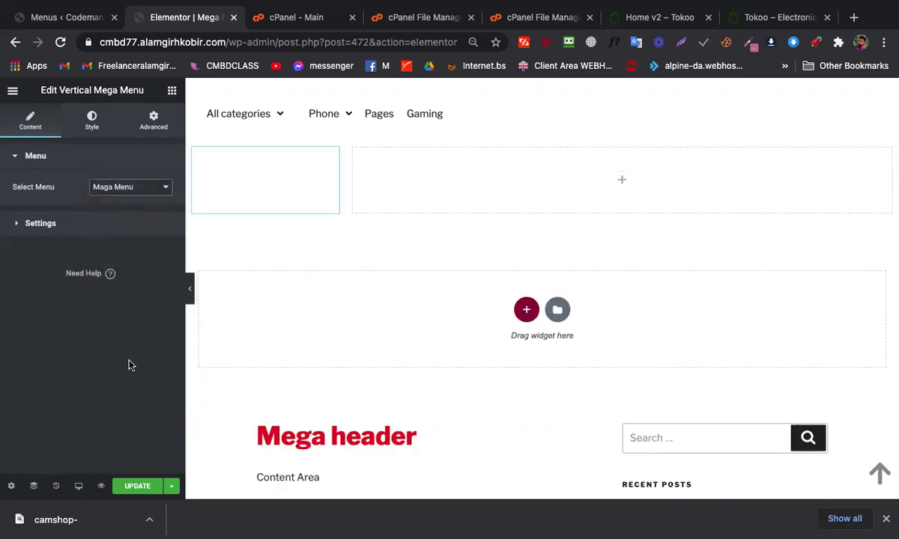
mouse_move(230, 160)
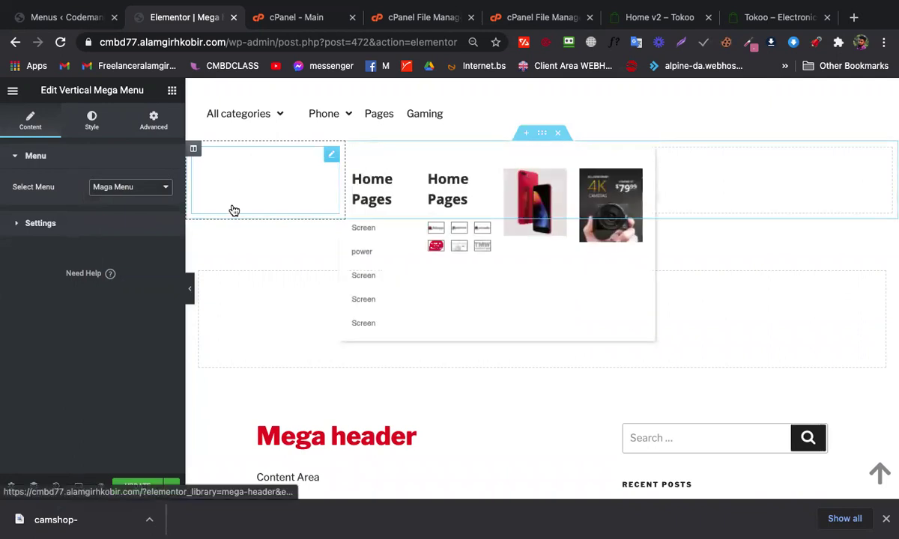
click(114, 196)
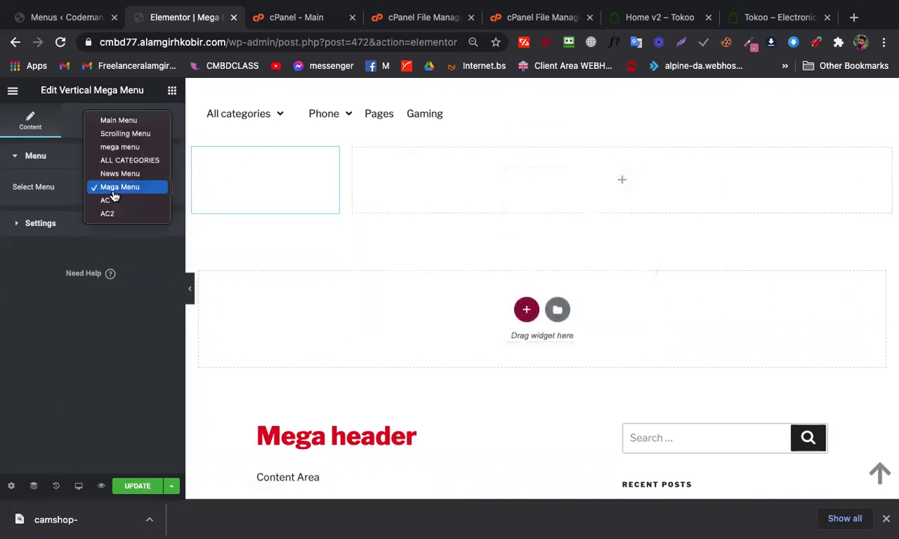
click(112, 148)
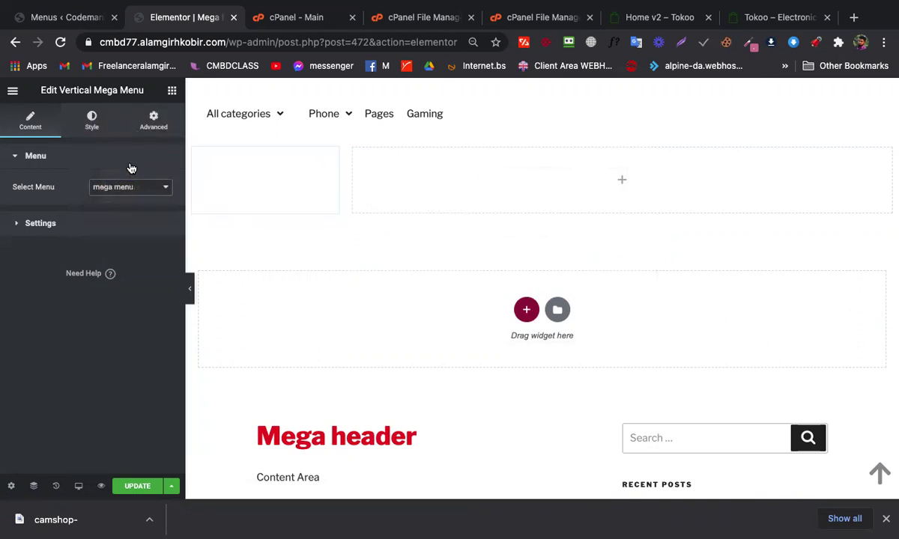
Set the Vertical Mega Menu widget's source menu to AC2
click(129, 194)
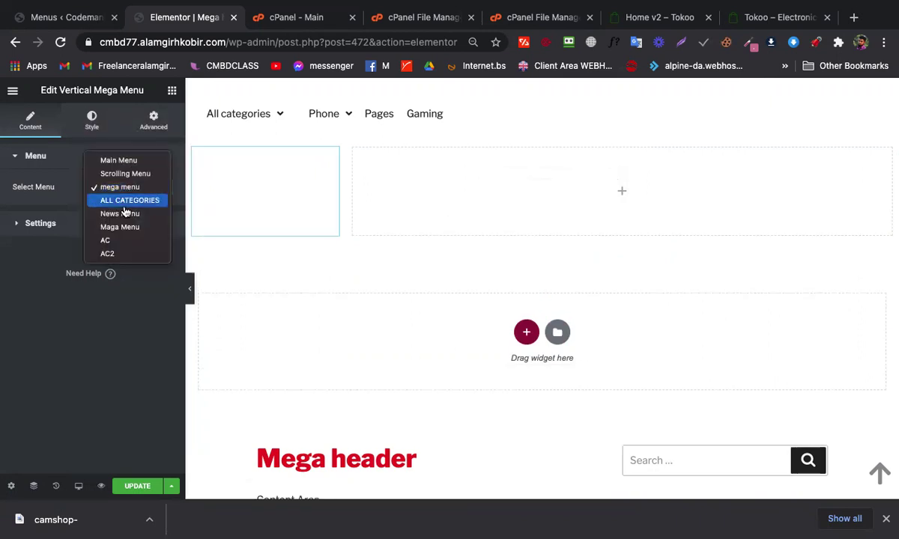
click(110, 255)
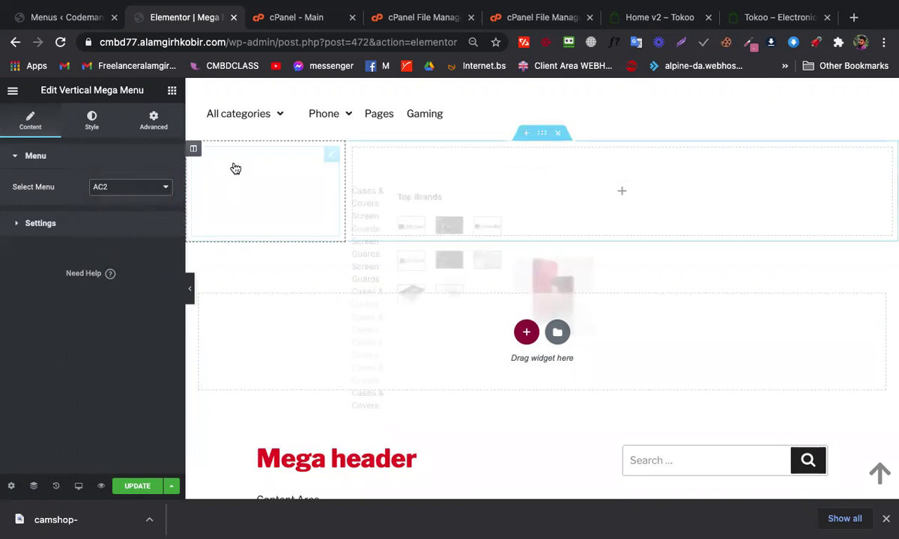
click(129, 188)
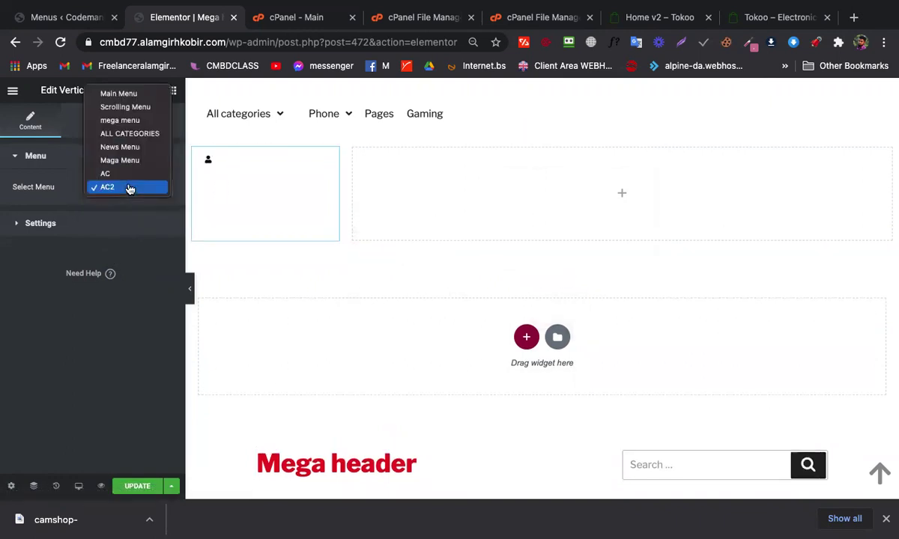
click(128, 188)
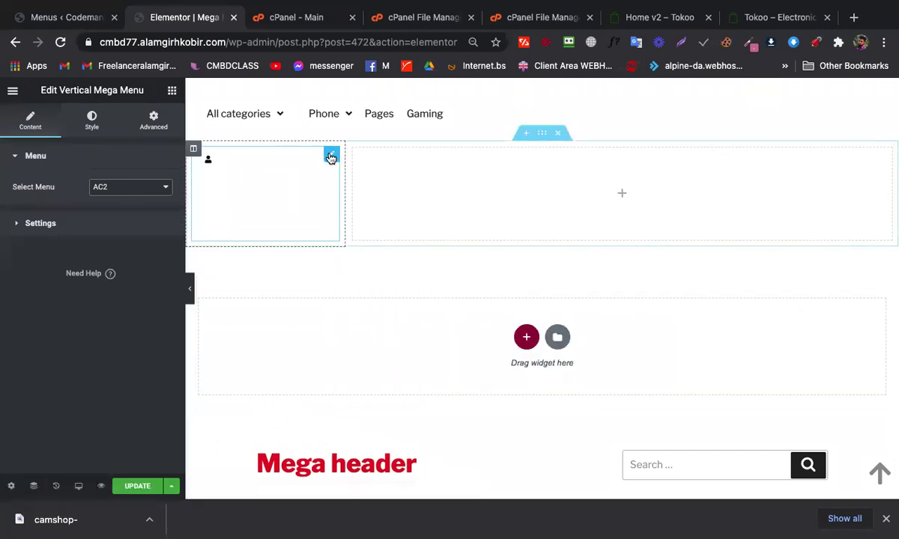
Set the normal-state background colour of the vertical menu's main items to near-black, about #0E0E0E
click(88, 120)
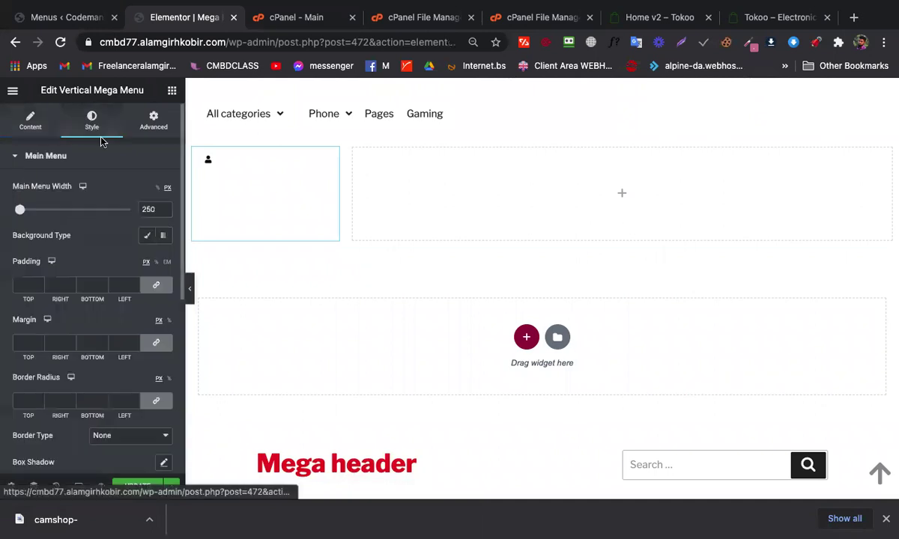
scroll(135, 269, down, 5)
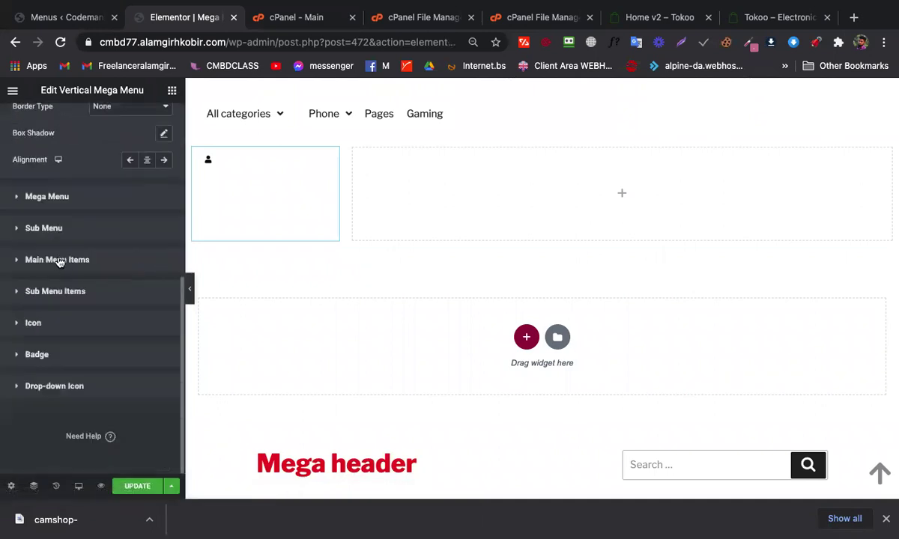
click(87, 259)
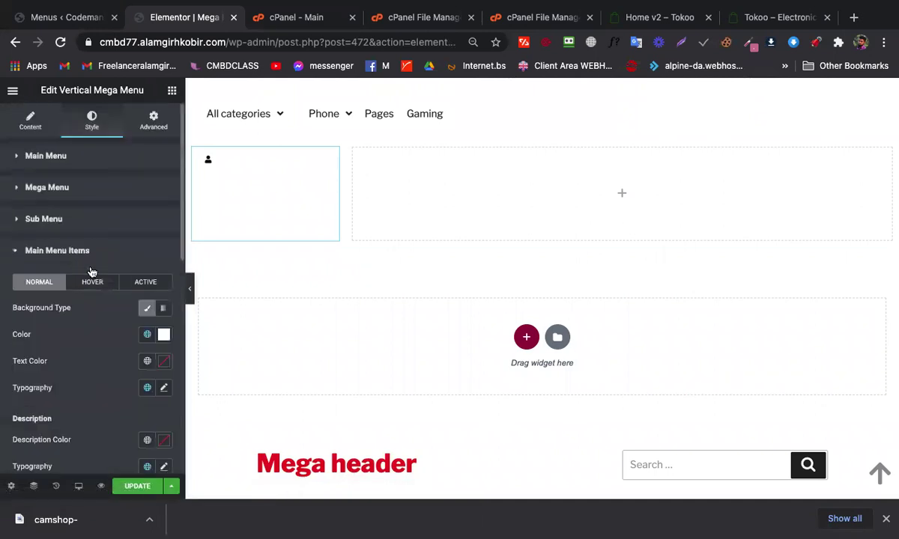
click(160, 334)
drag(131, 225, 97, 259)
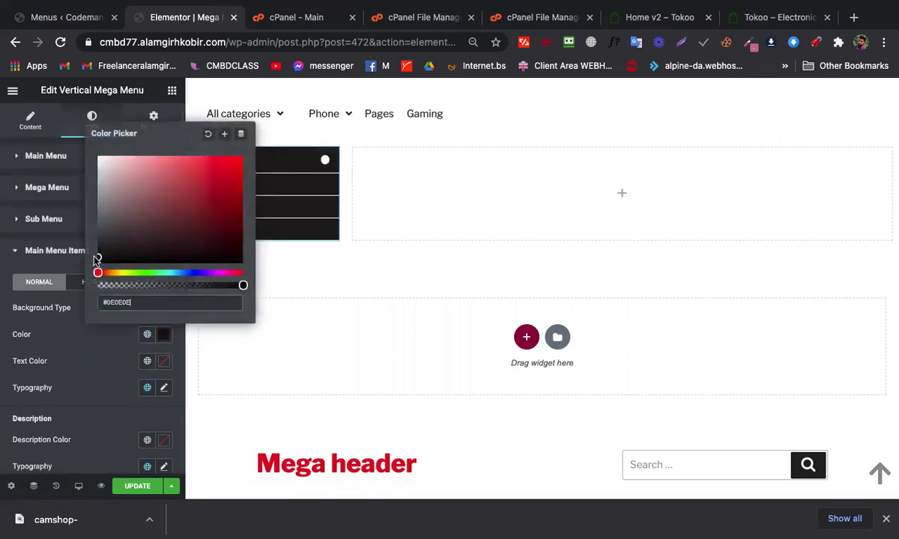
click(82, 328)
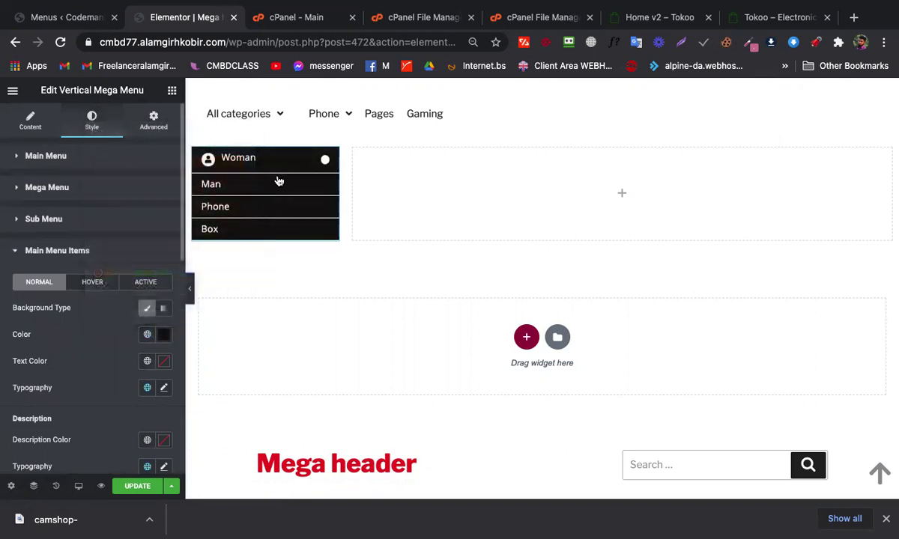
Try AC as the vertical widget's menu and compare it with the All categories dropdown in the existing menu above
click(31, 114)
mouse_move(268, 171)
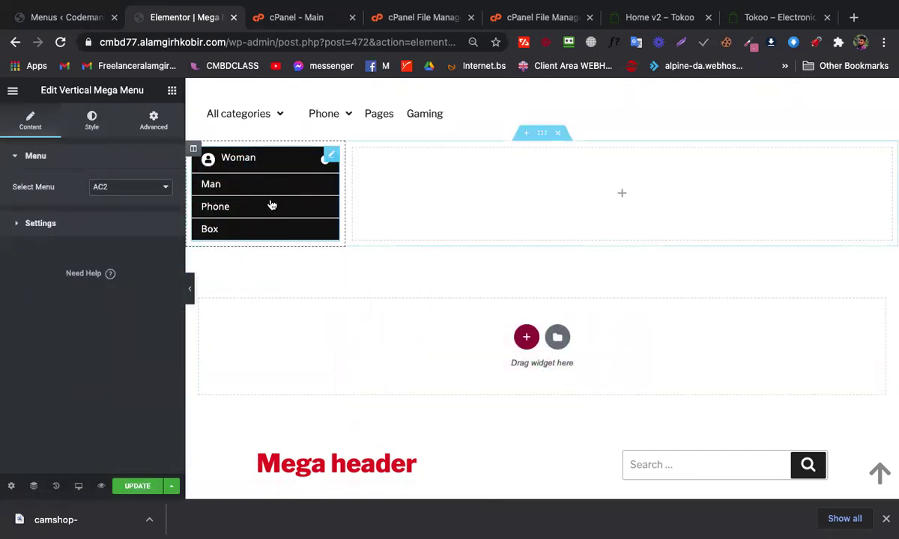
click(140, 195)
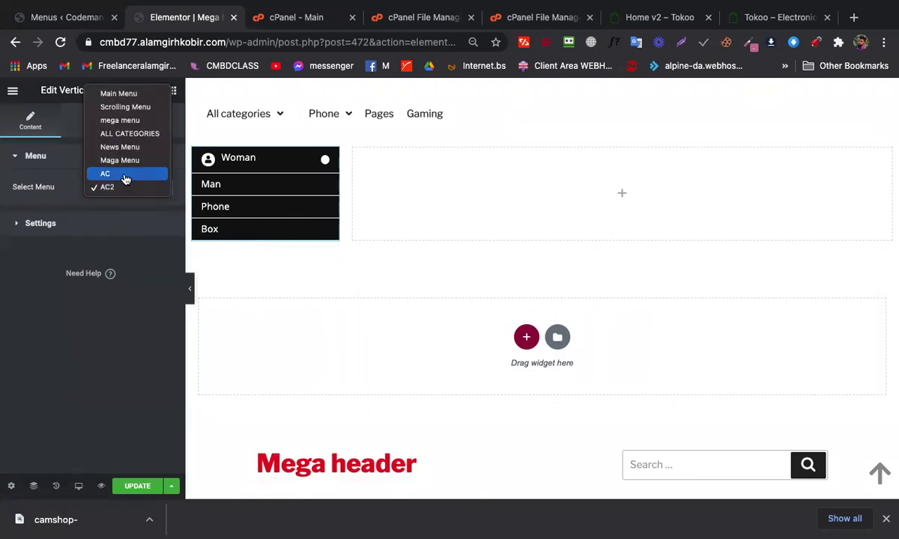
click(126, 178)
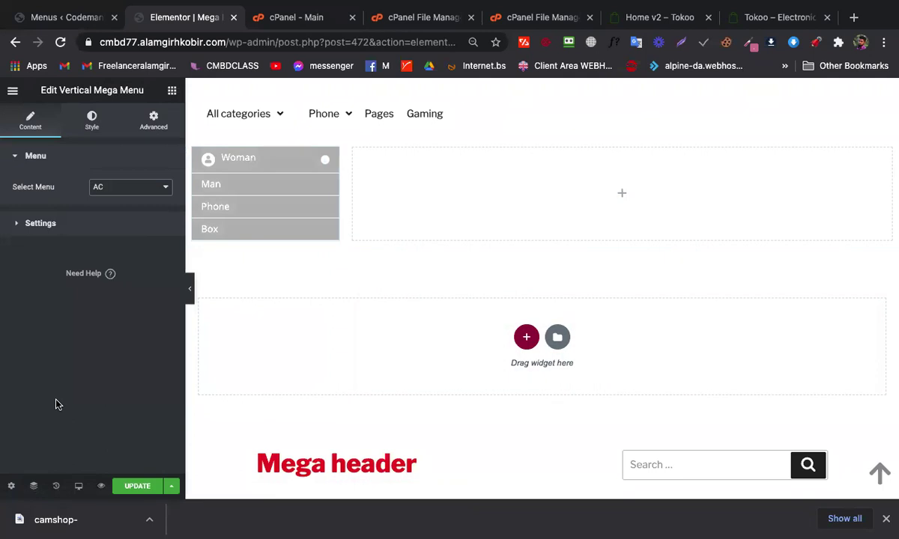
mouse_move(262, 114)
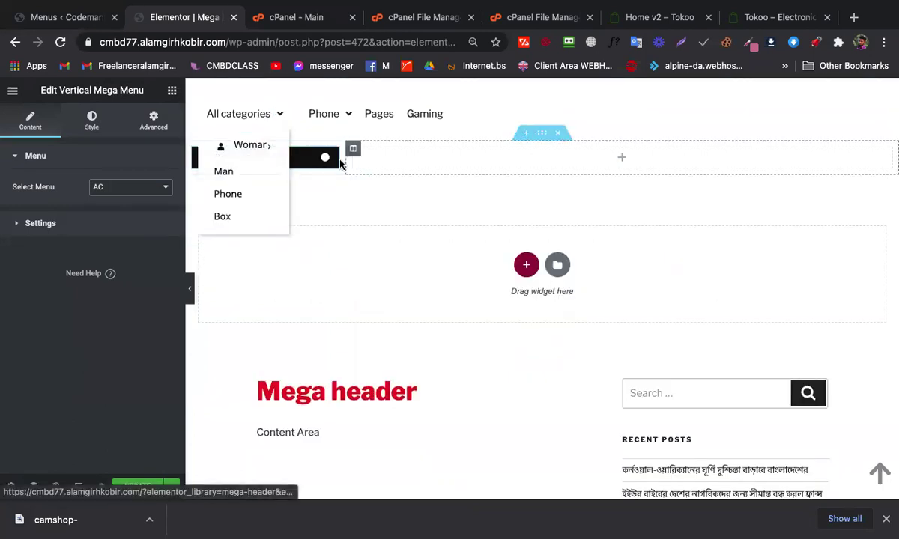
mouse_move(319, 163)
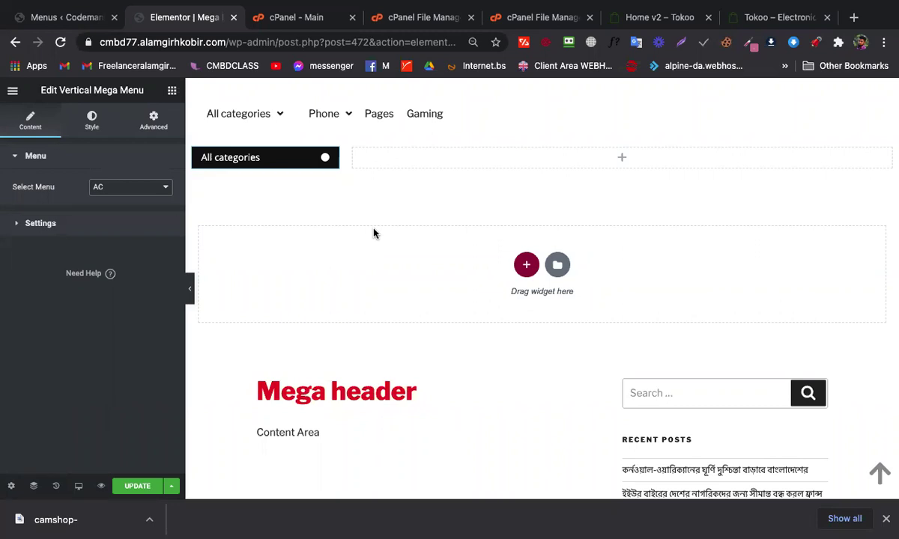
click(172, 92)
mouse_move(254, 166)
click(330, 157)
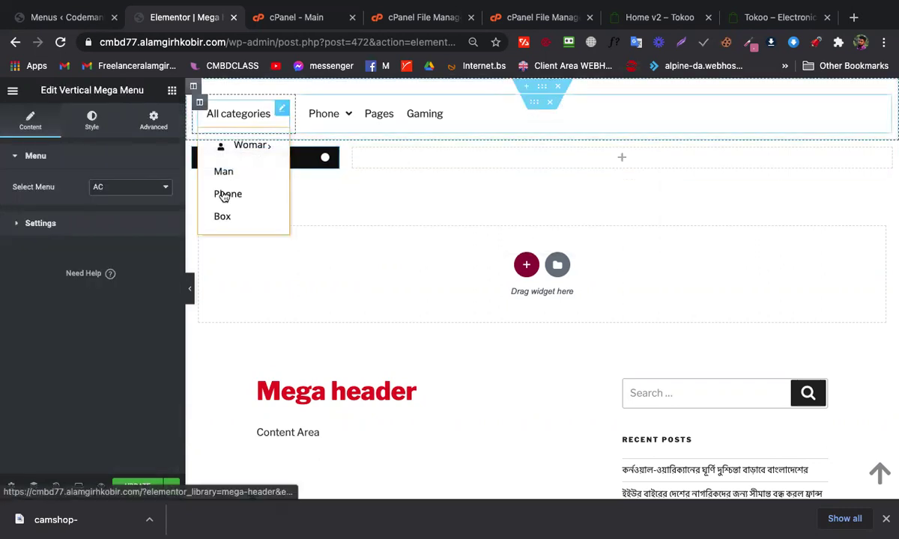
Examine the category menus on the Tokoo Home v2 and main demos, and return to the Elementor editor
click(667, 17)
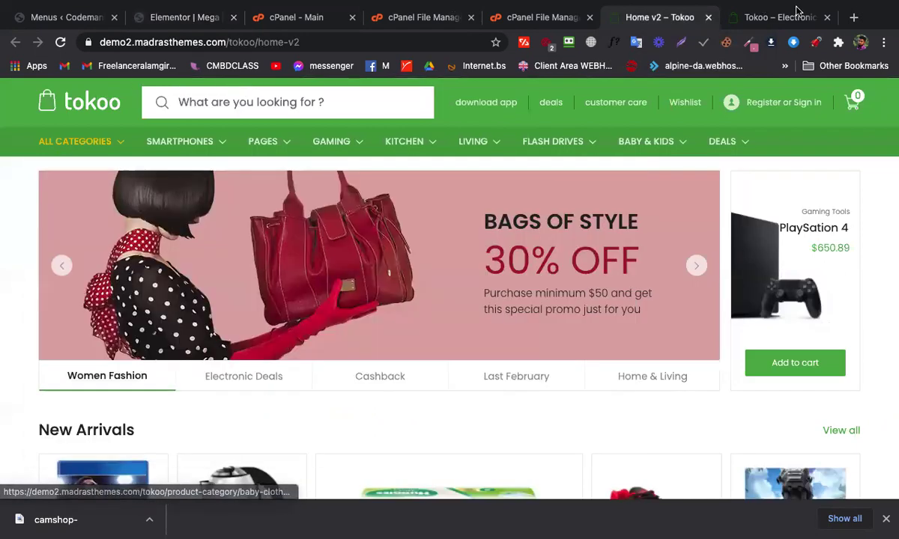
click(796, 14)
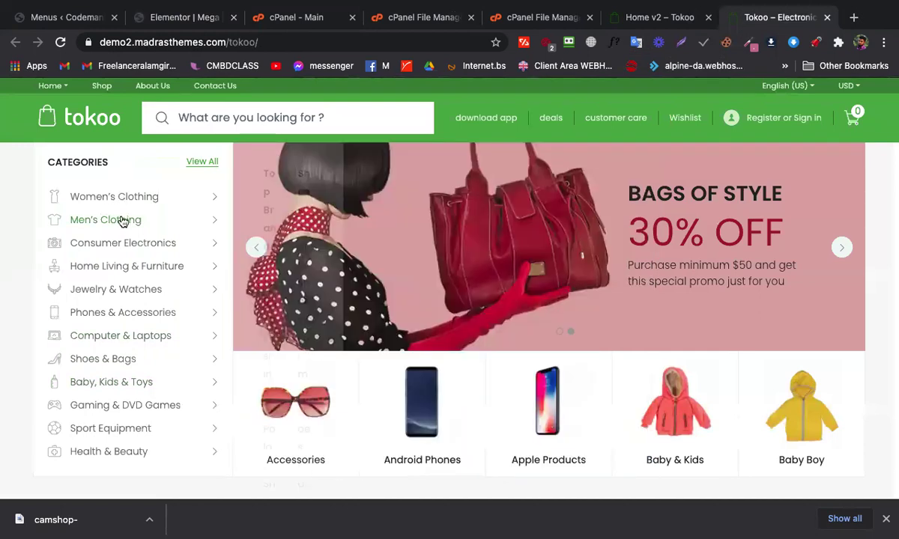
mouse_move(150, 197)
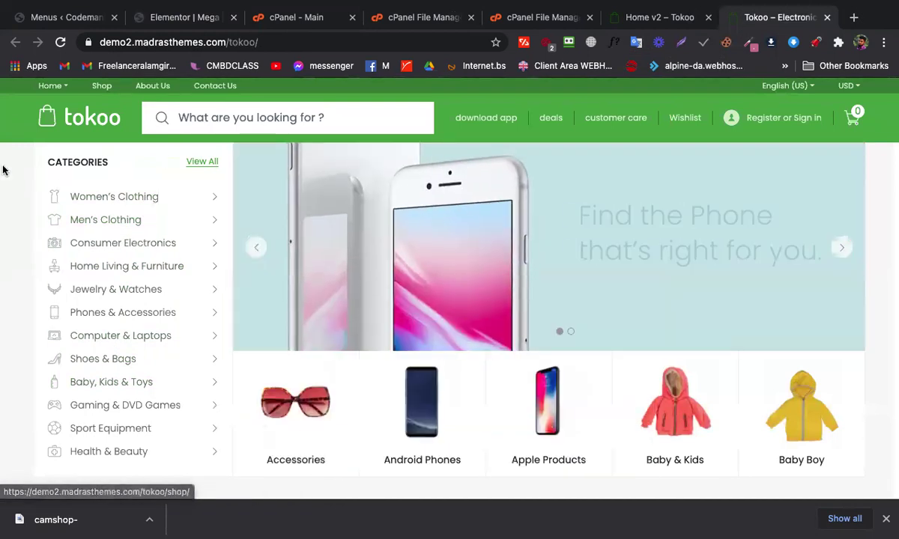
click(190, 19)
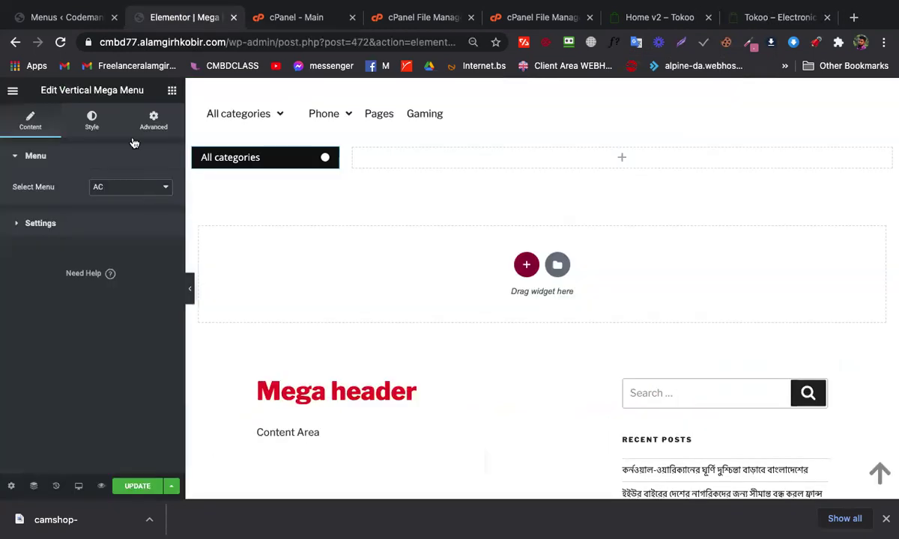
Switch the vertical widget's menu back to AC2 and check the Woman item's mega submenu
click(127, 190)
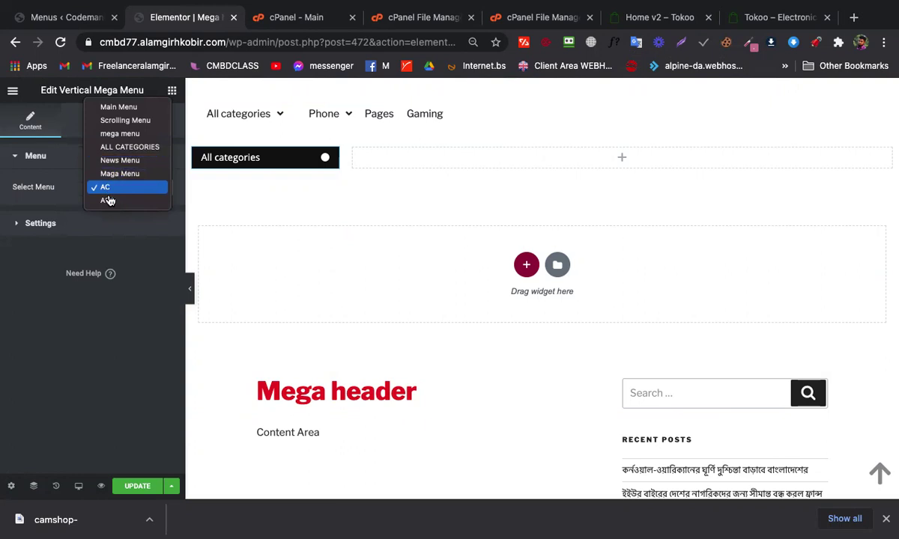
click(108, 201)
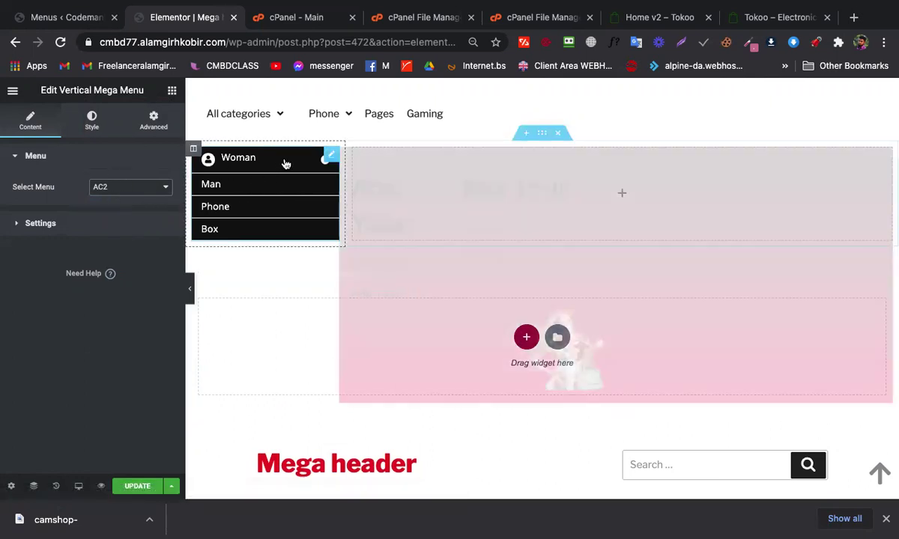
mouse_move(281, 229)
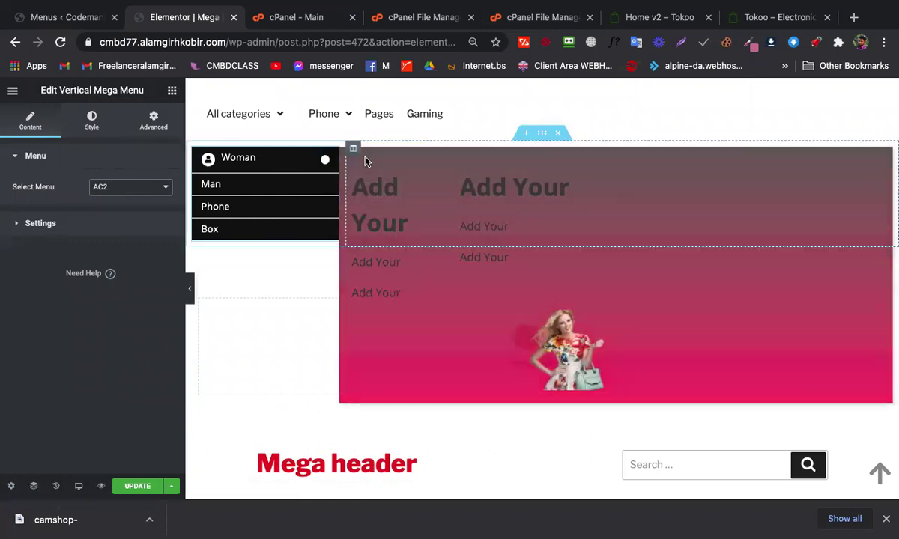
mouse_move(298, 162)
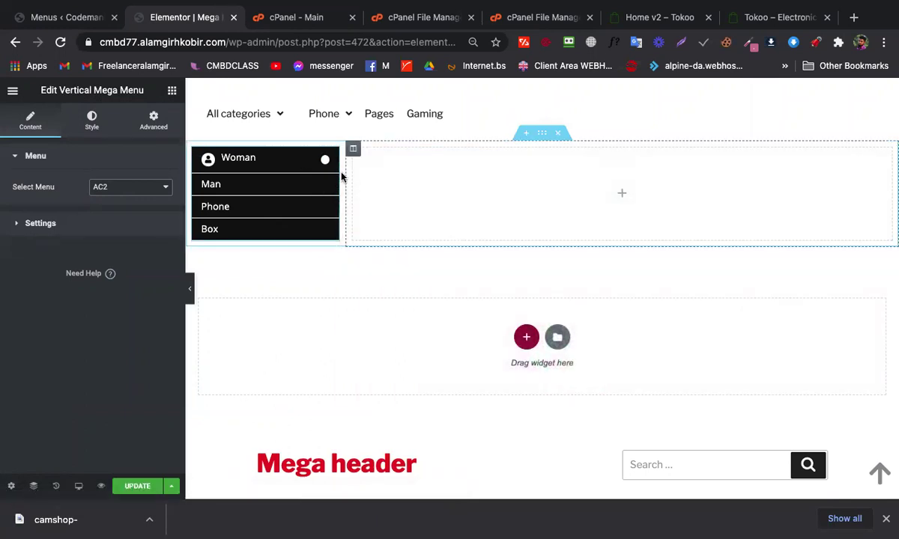
Examine the All Categories dropdown and its submenus on the Tokoo Home v2 demo, and return to the Elementor editor
click(665, 19)
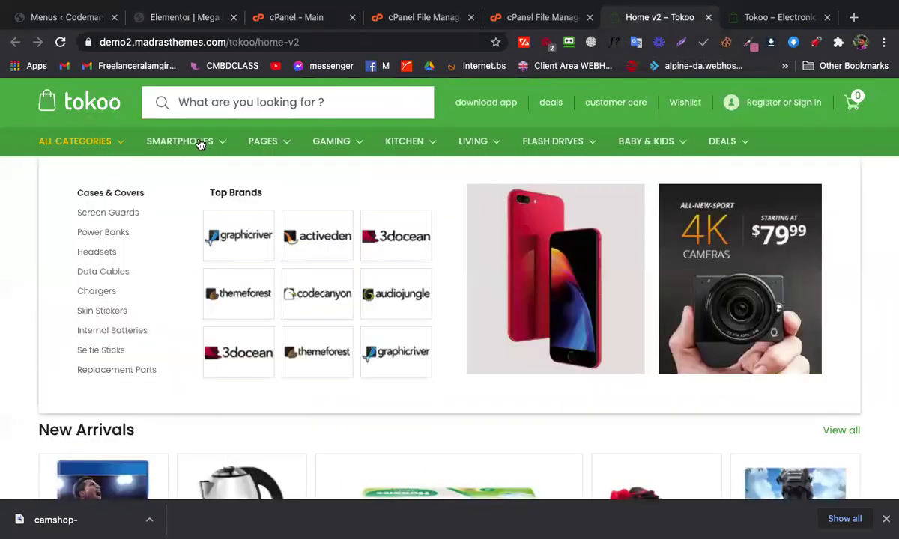
mouse_move(89, 139)
mouse_move(122, 180)
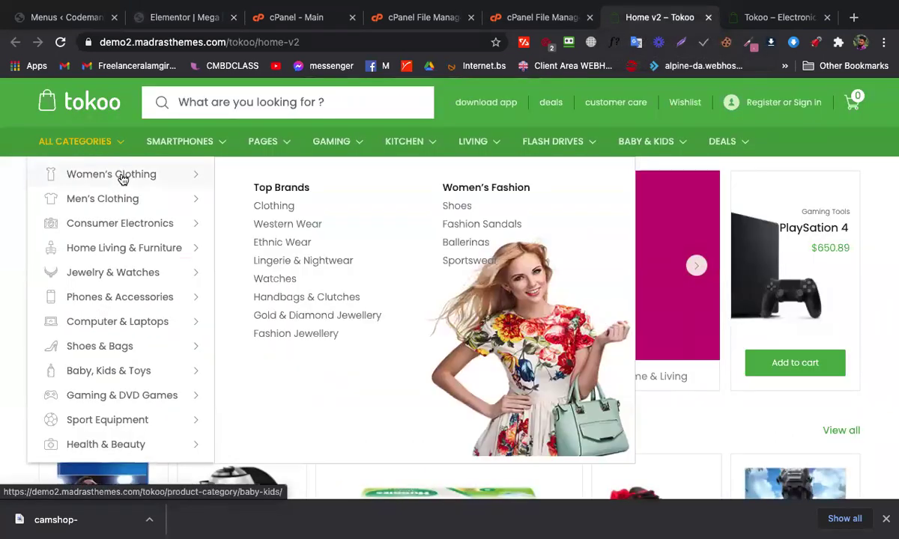
mouse_move(123, 208)
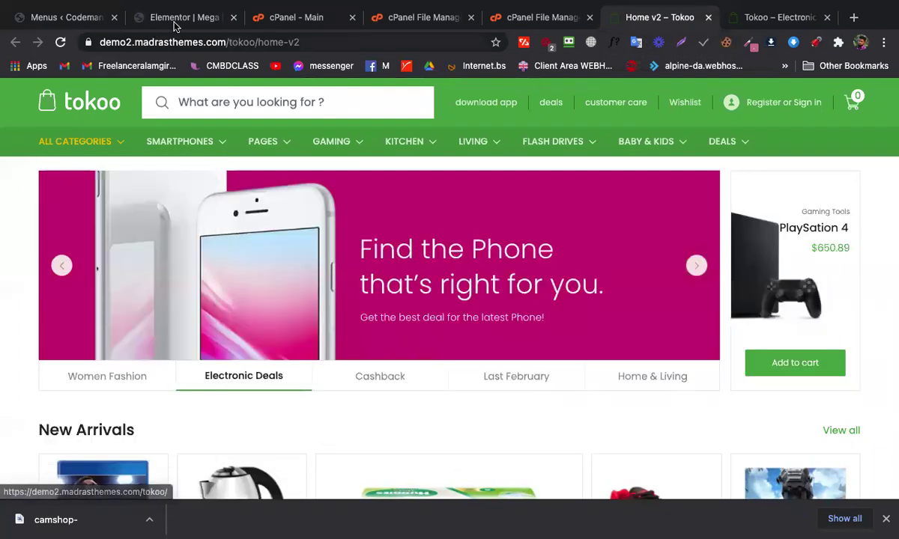
click(173, 22)
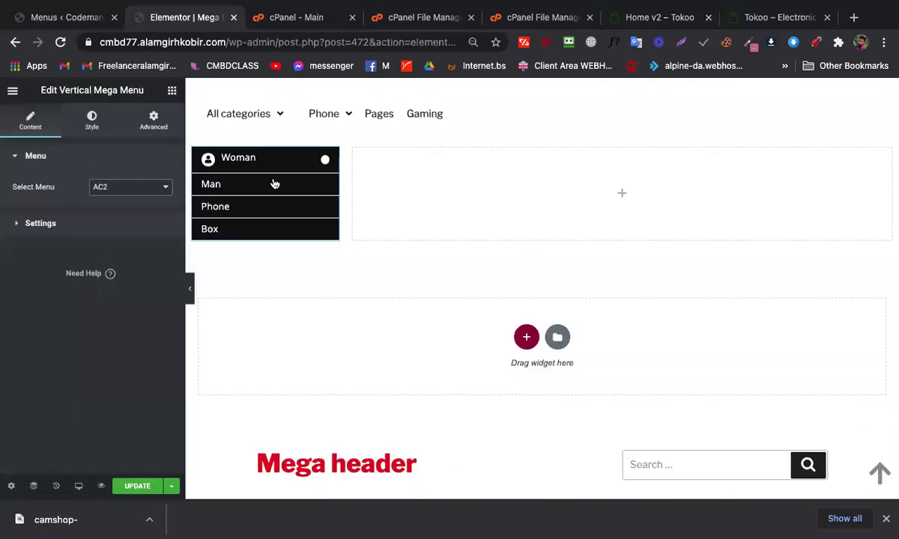
Open the mega menu content of the AC2 menu's Man item and add a Text Editor widget
mouse_move(325, 158)
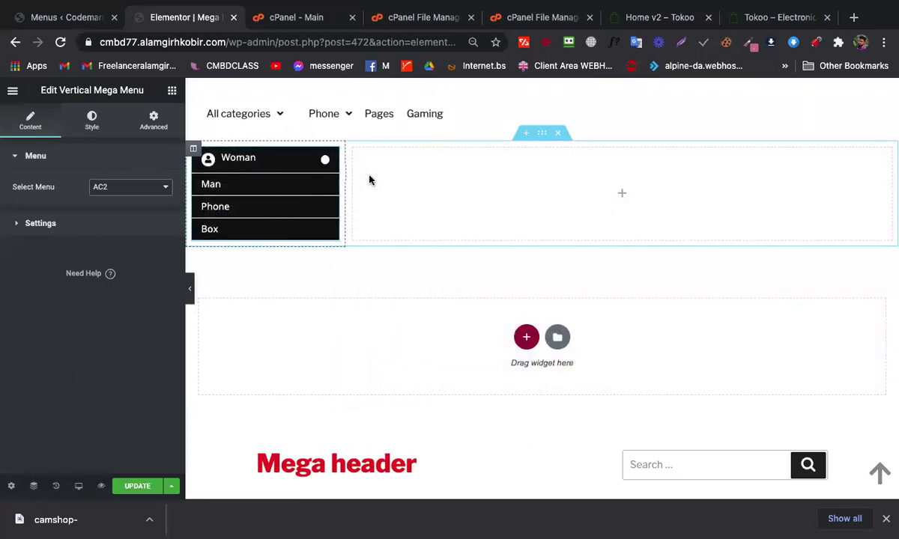
click(80, 16)
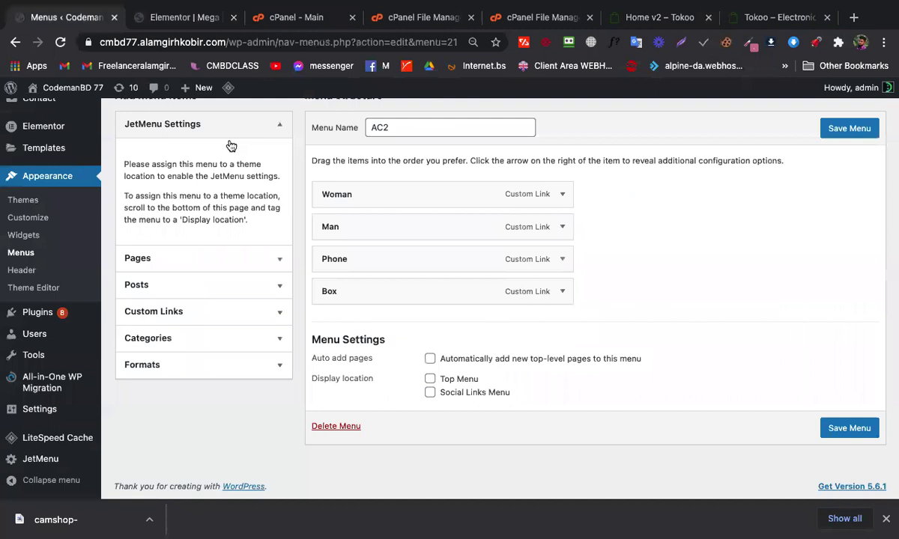
click(368, 225)
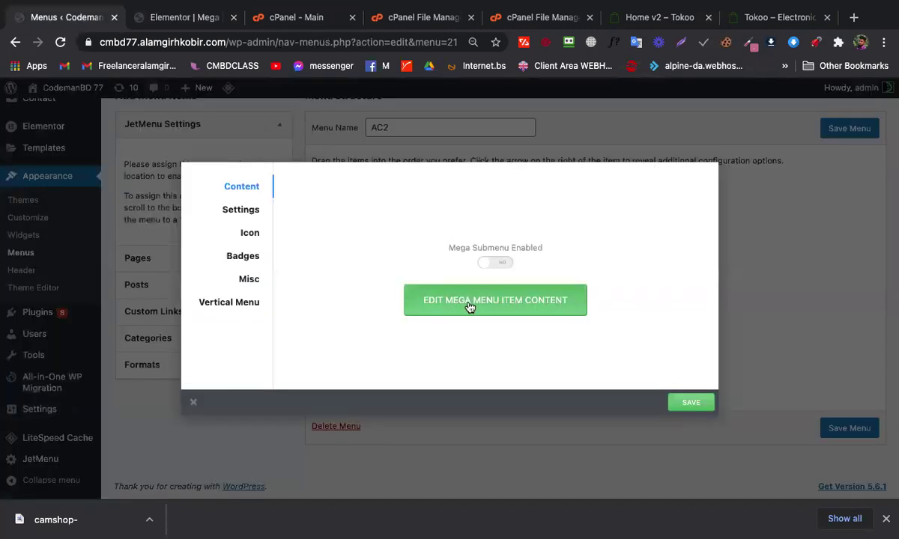
click(469, 304)
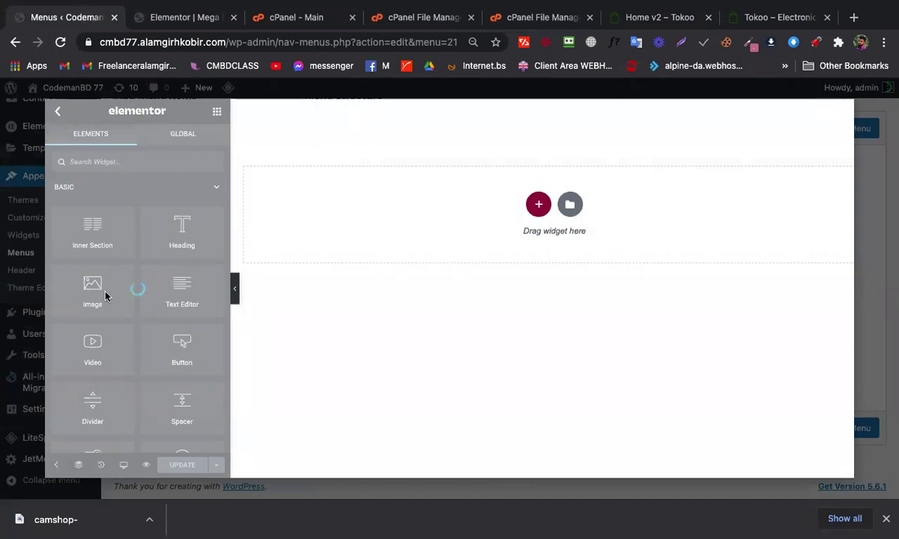
drag(357, 209, 343, 196)
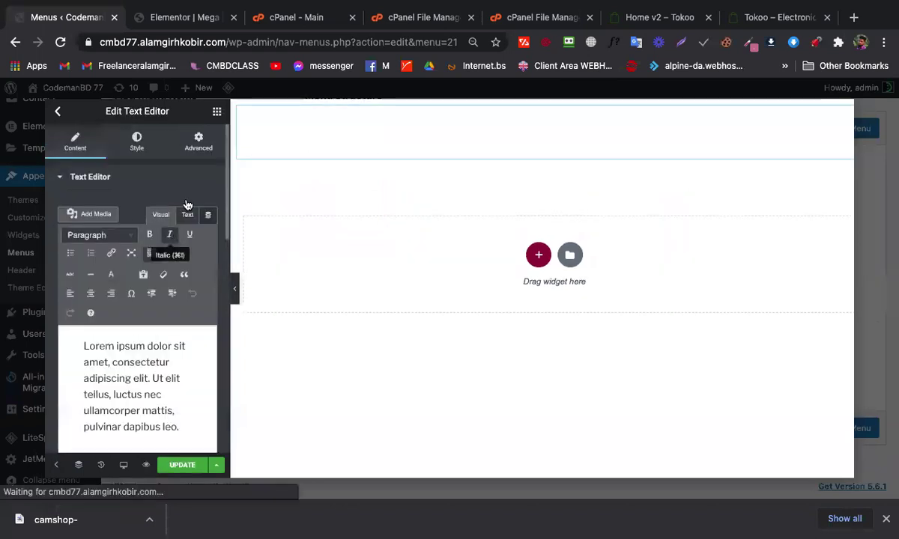
Add a Video widget below the text editor in the Man item's mega menu content
click(216, 113)
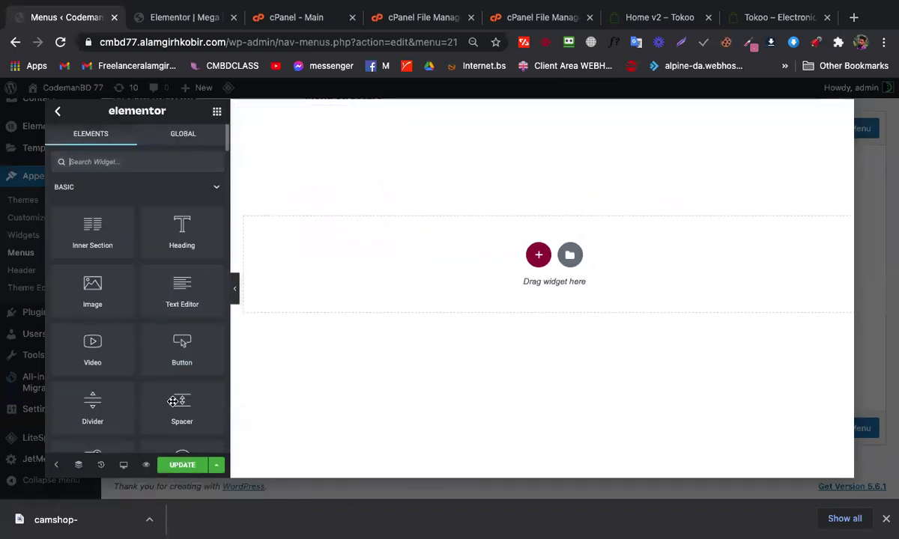
scroll(139, 363, down, 2)
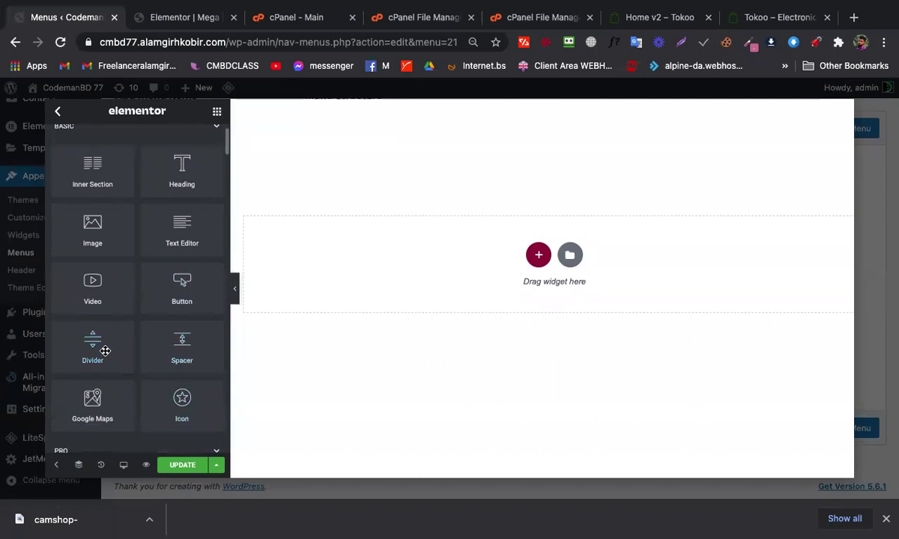
drag(95, 285, 375, 177)
drag(114, 284, 367, 133)
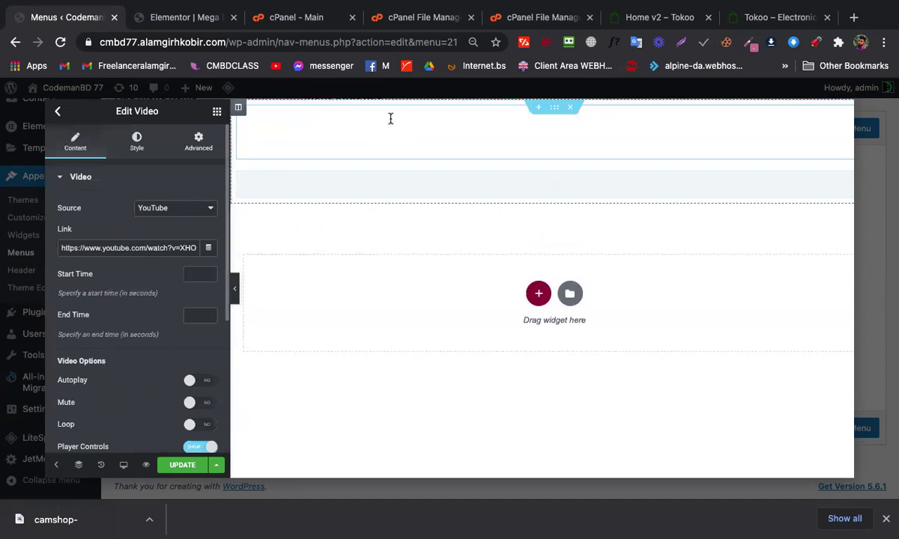
Set the text editor's text color to black (#000000) and update the Man item's content
click(391, 118)
click(139, 150)
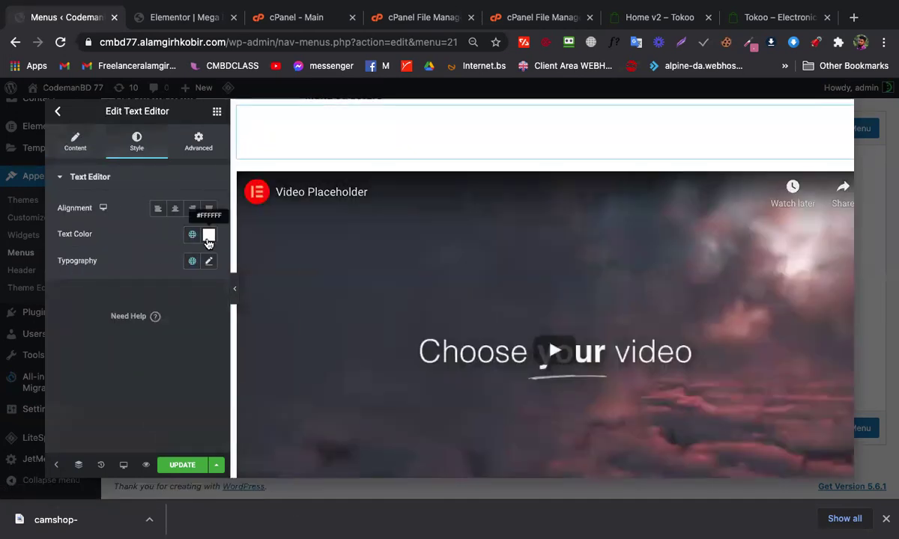
click(209, 235)
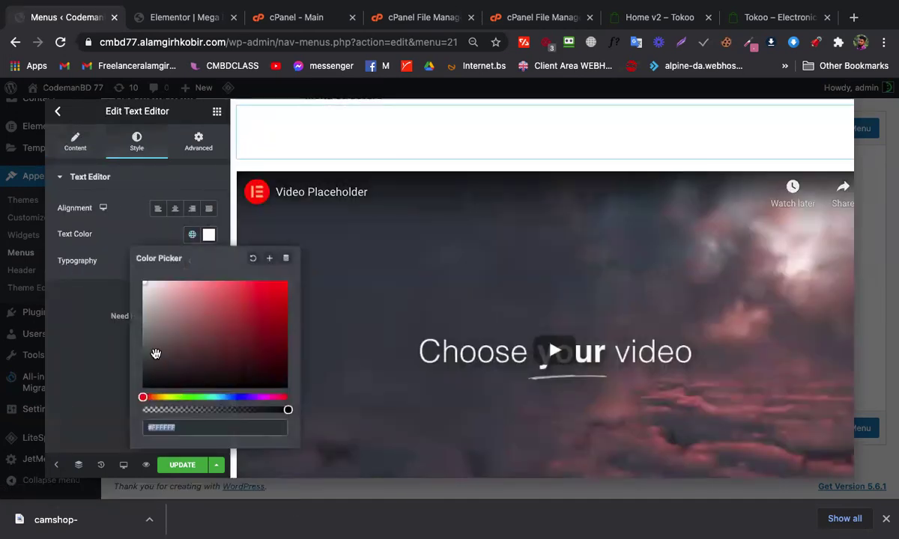
drag(156, 354, 126, 403)
click(71, 406)
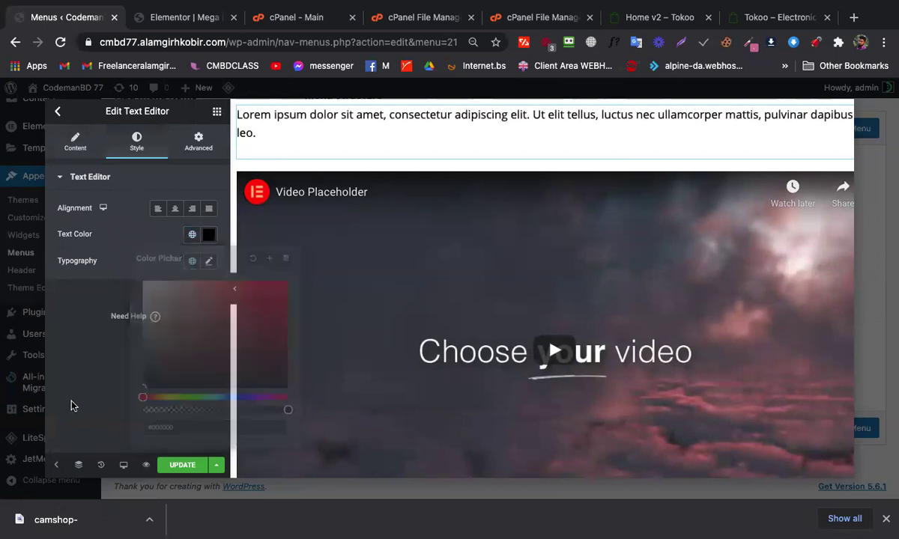
click(182, 464)
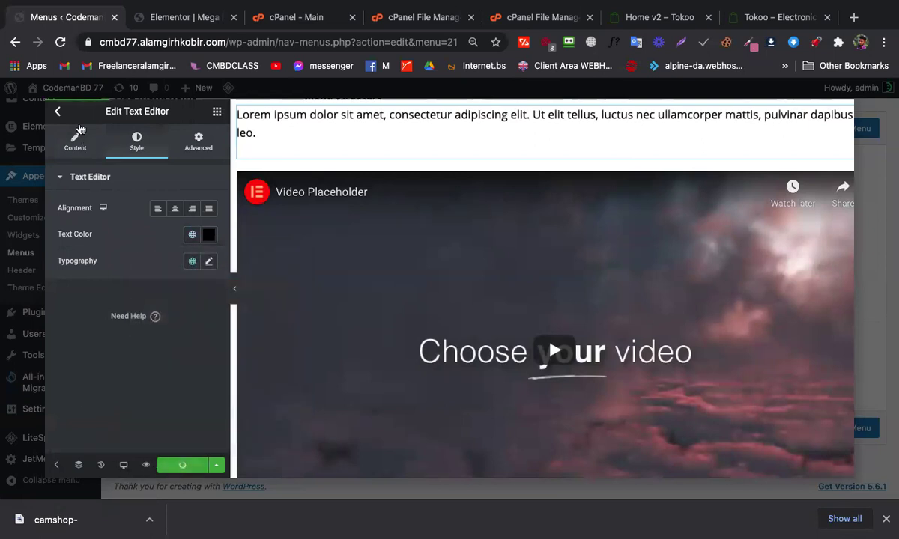
Enable the mega submenu for the Man item and save the AC2 menu
click(58, 113)
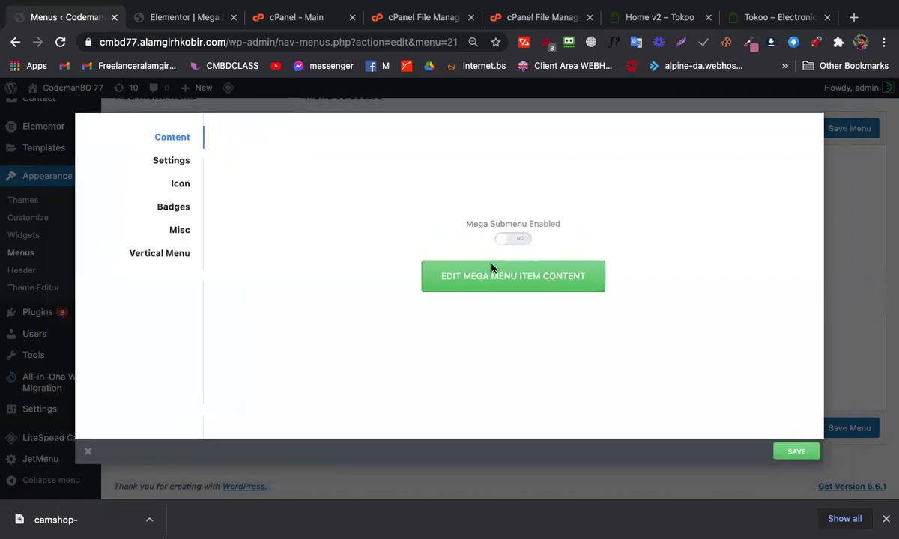
click(503, 264)
click(689, 405)
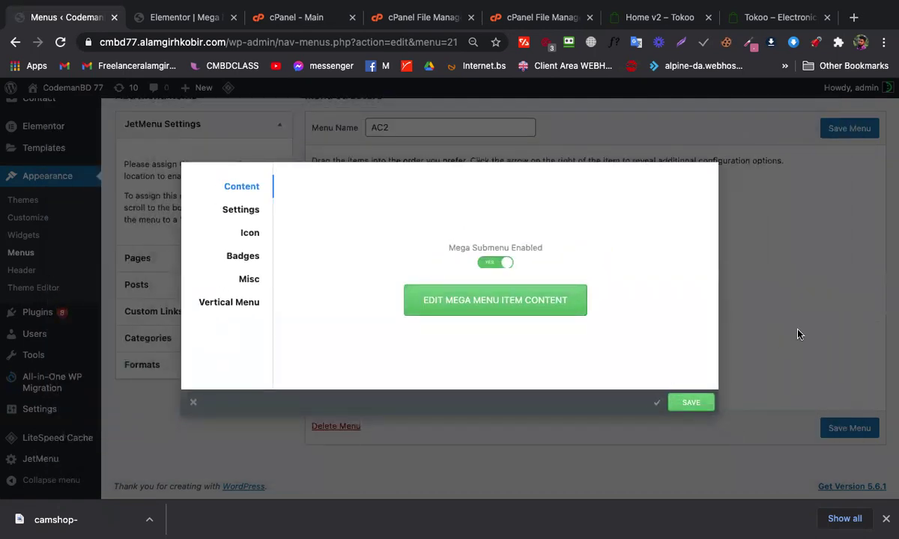
click(787, 265)
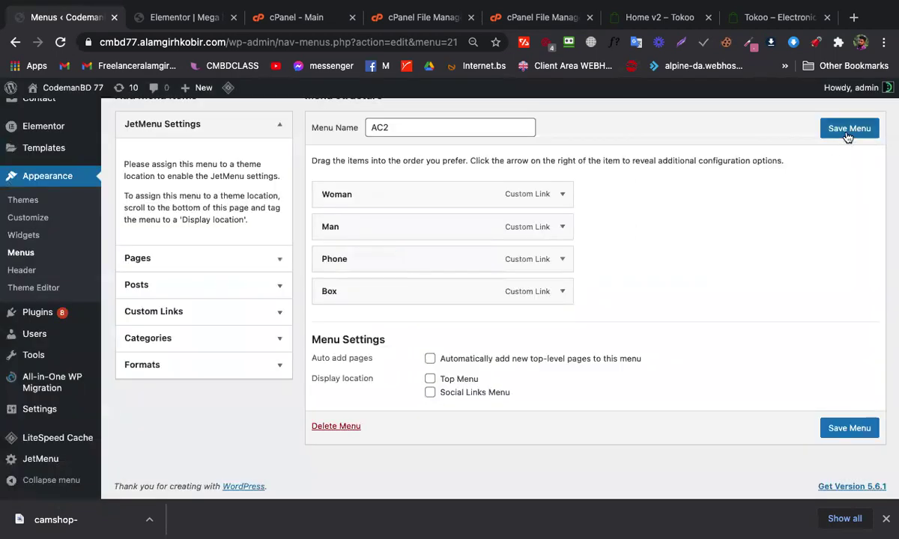
click(846, 130)
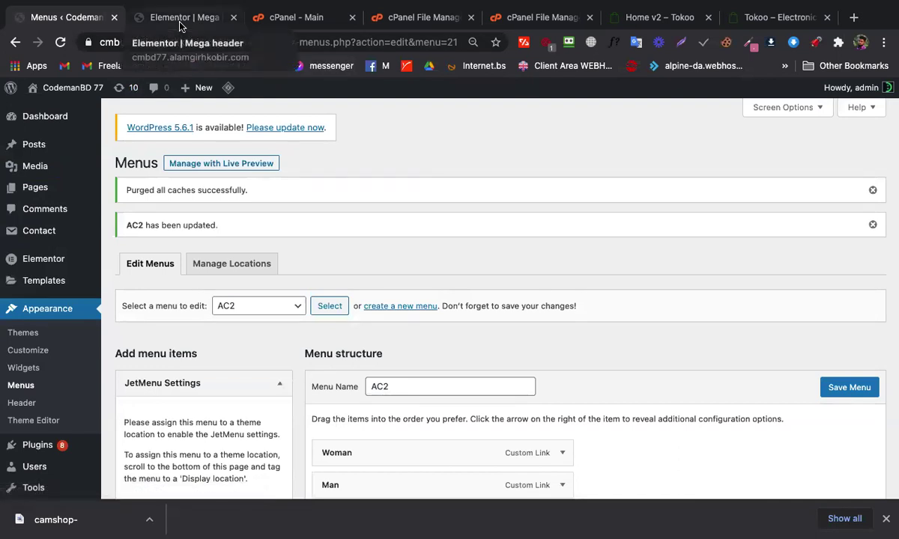
Update the Mega header template in the Elementor editor and reload the page
click(179, 23)
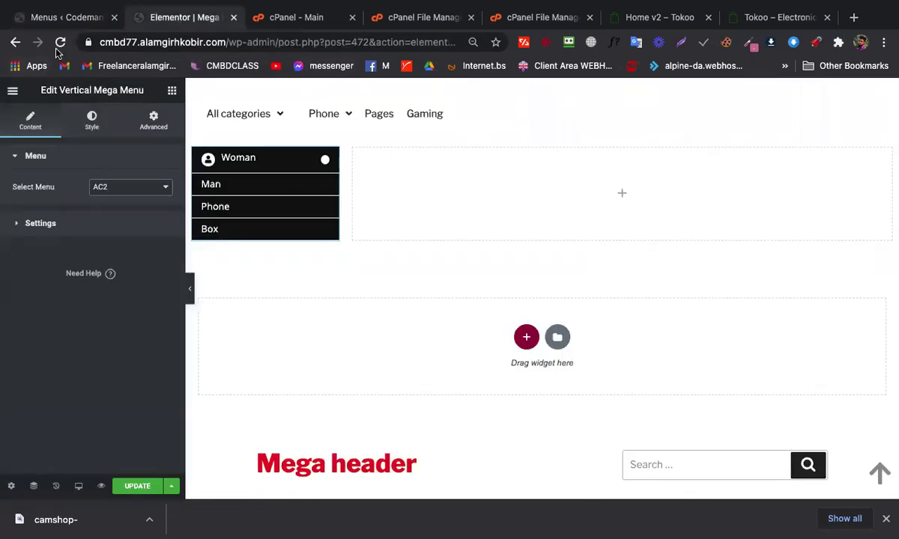
click(131, 487)
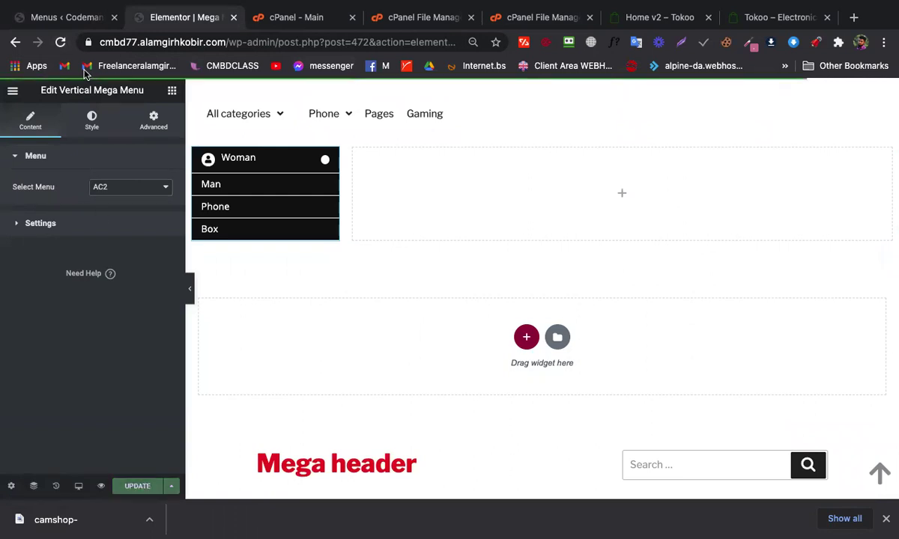
click(61, 42)
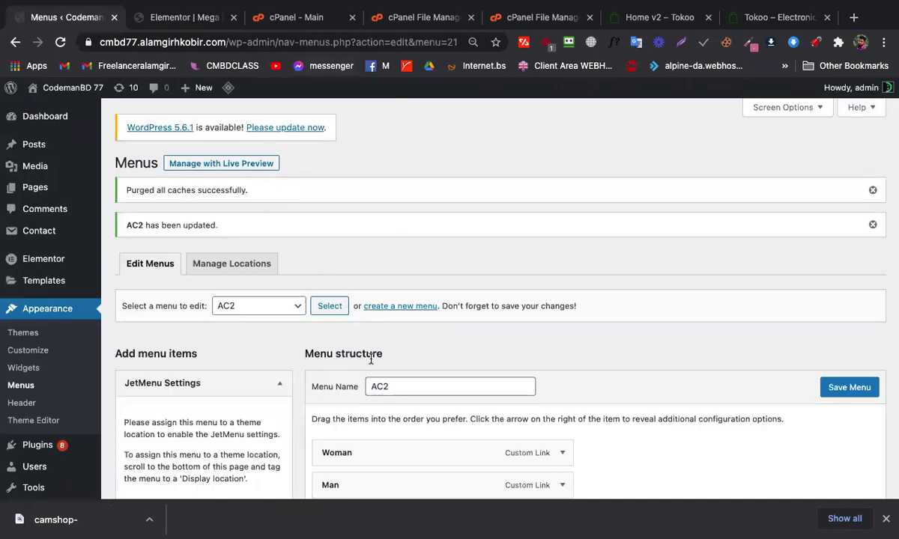
Choose Relative the menu item as the Man item's mega menu position and save the AC2 menu
scroll(371, 360, down, 3)
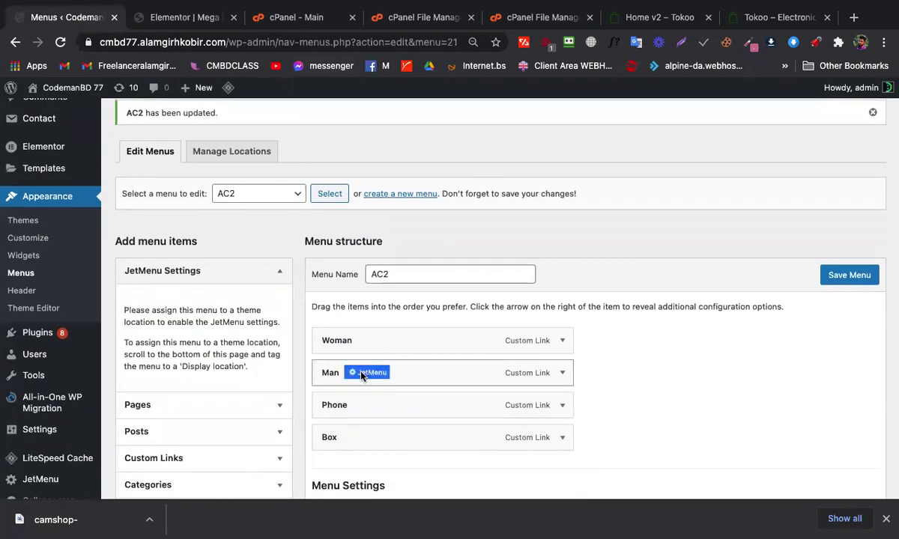
click(365, 372)
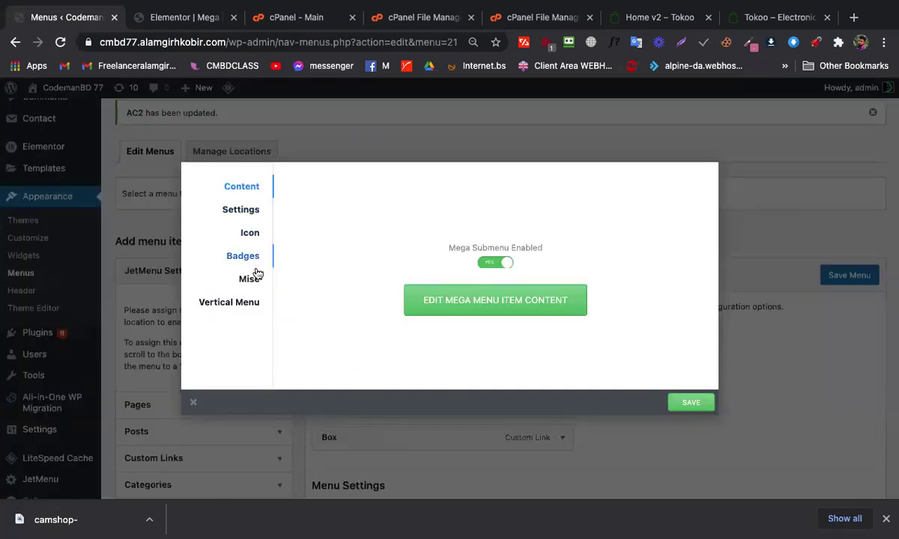
click(250, 212)
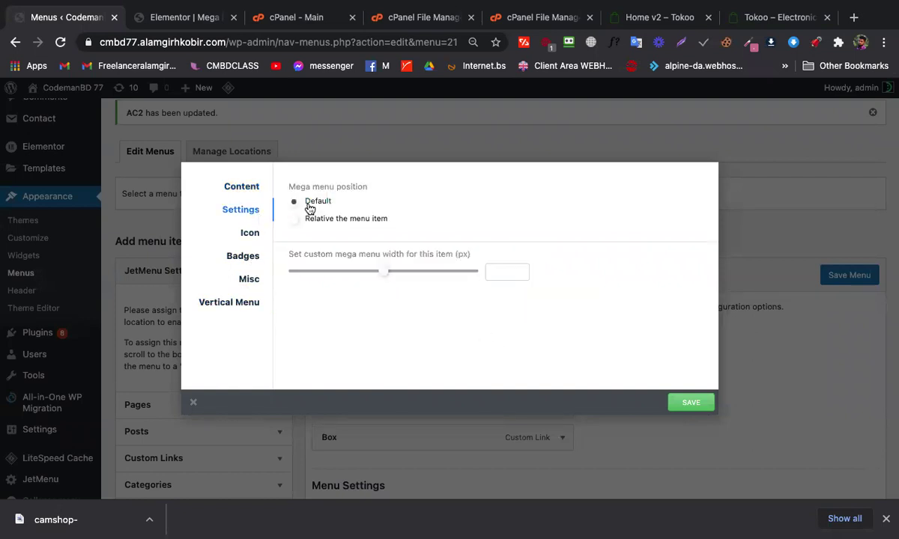
click(312, 223)
click(791, 362)
click(824, 275)
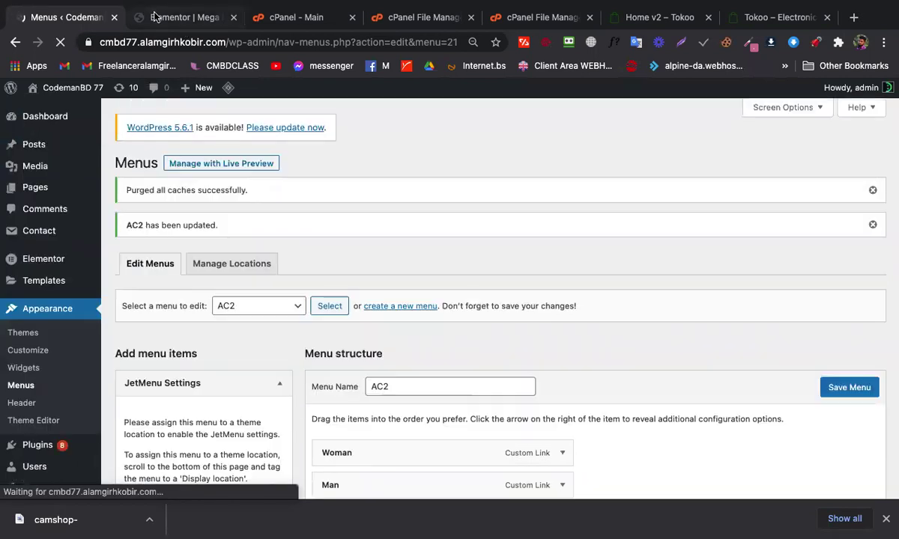
Reload the Elementor editor and view the Mega header's vertical menu in a preview page
click(146, 17)
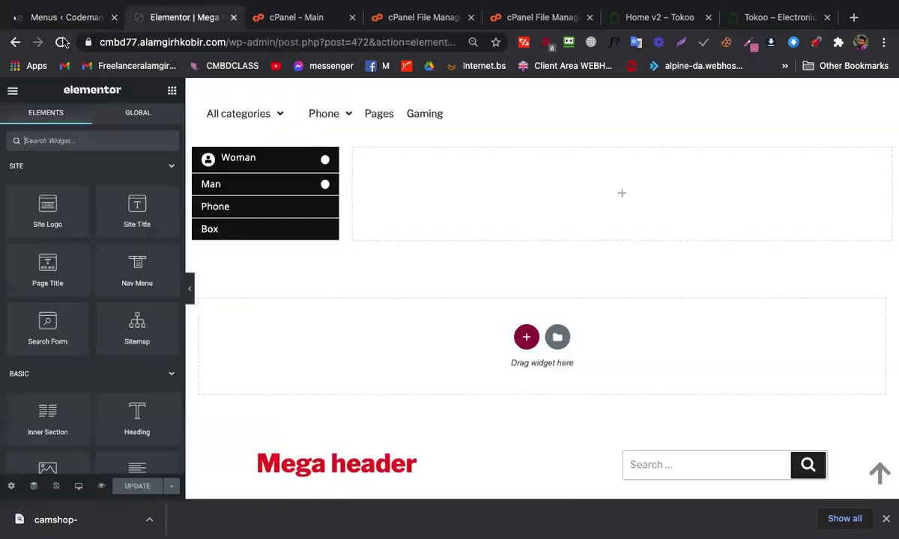
click(59, 43)
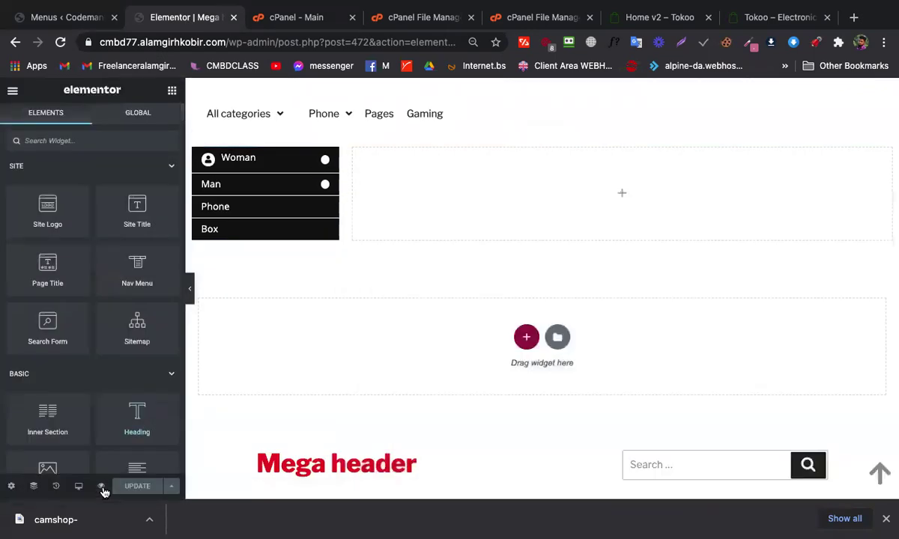
mouse_move(103, 489)
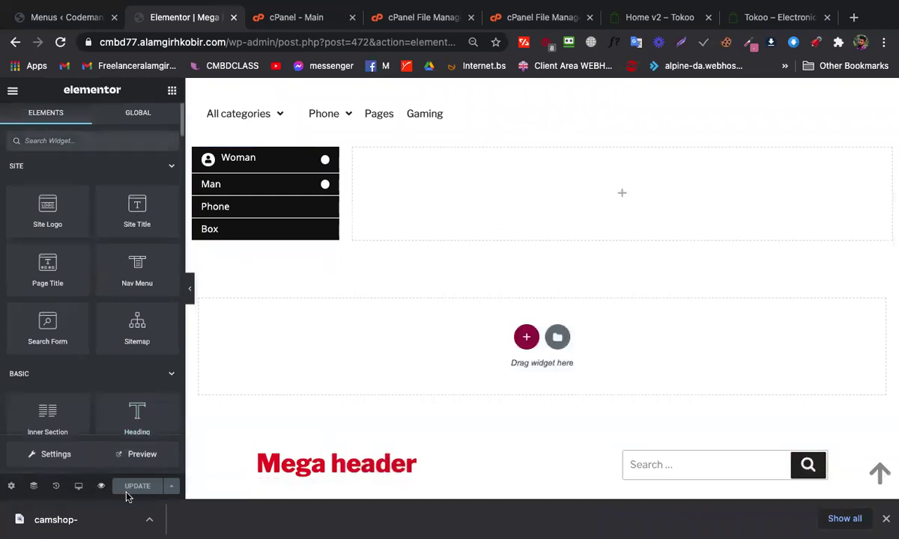
click(141, 455)
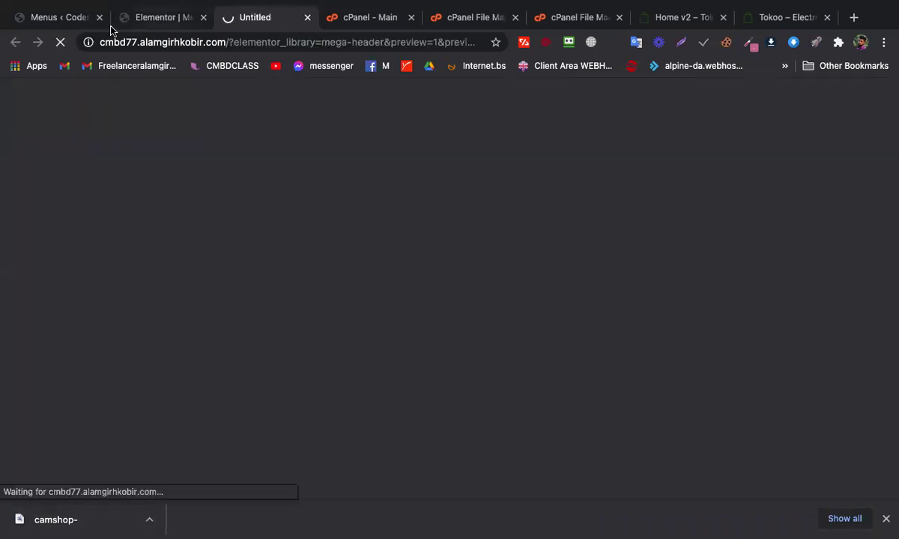
click(64, 24)
click(219, 15)
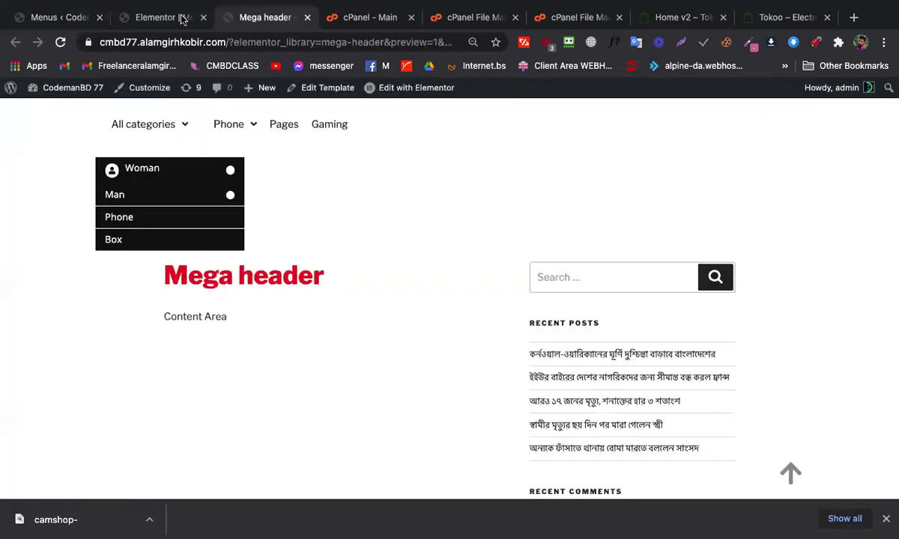
Set the Woman item's vertical mega menu position to Relative the menu container, keep its general position at Default, and save the settings
click(60, 16)
scroll(377, 295, down, 3)
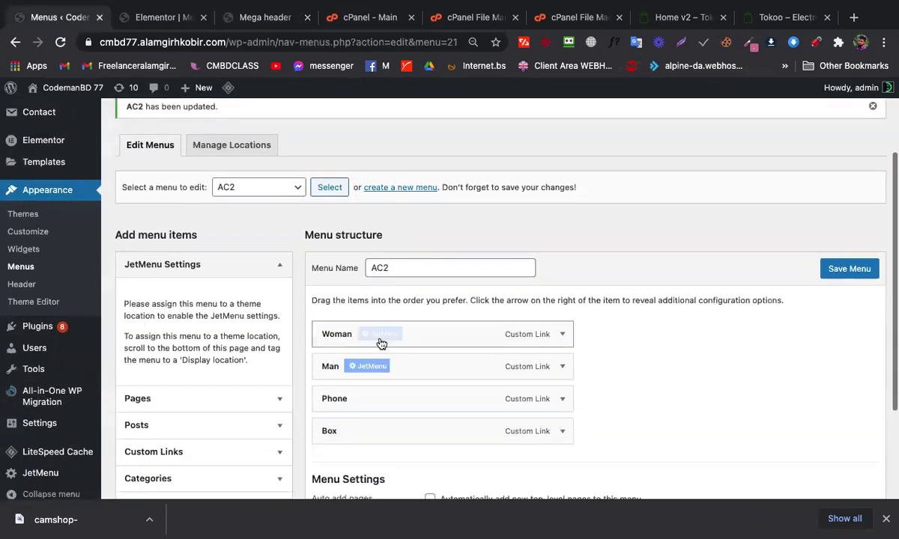
click(380, 337)
click(223, 301)
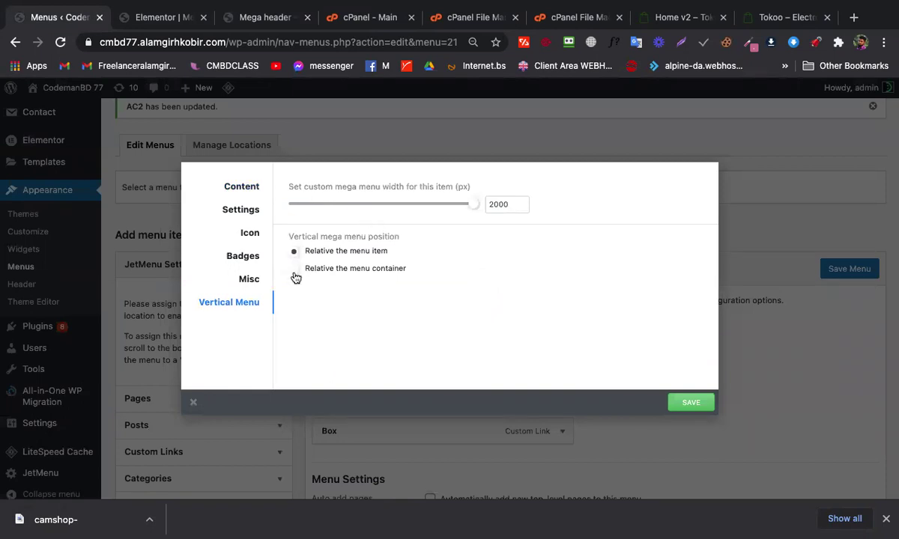
click(306, 271)
click(694, 403)
click(248, 211)
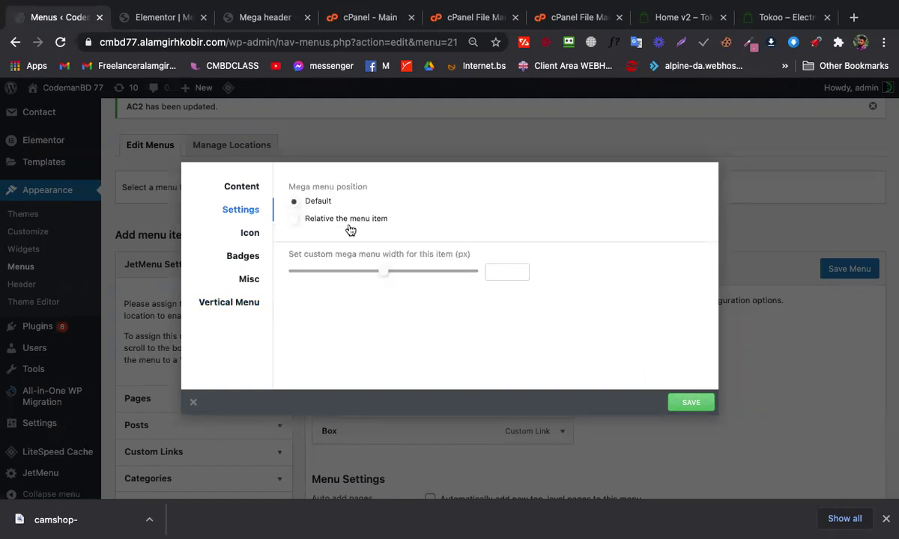
click(689, 403)
click(193, 402)
Set the Man item's mega menu position to Default and its vertical mega menu position to Relative the menu container, and save
click(373, 369)
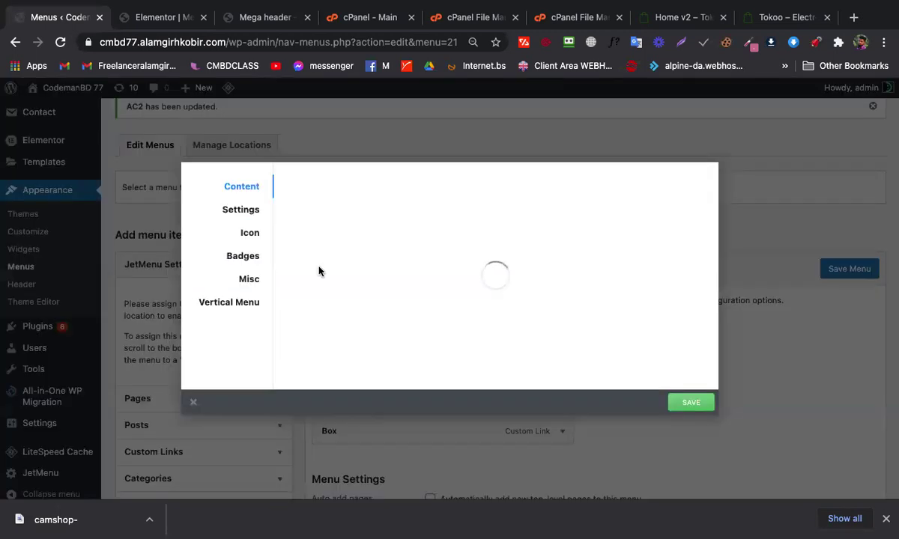
click(254, 209)
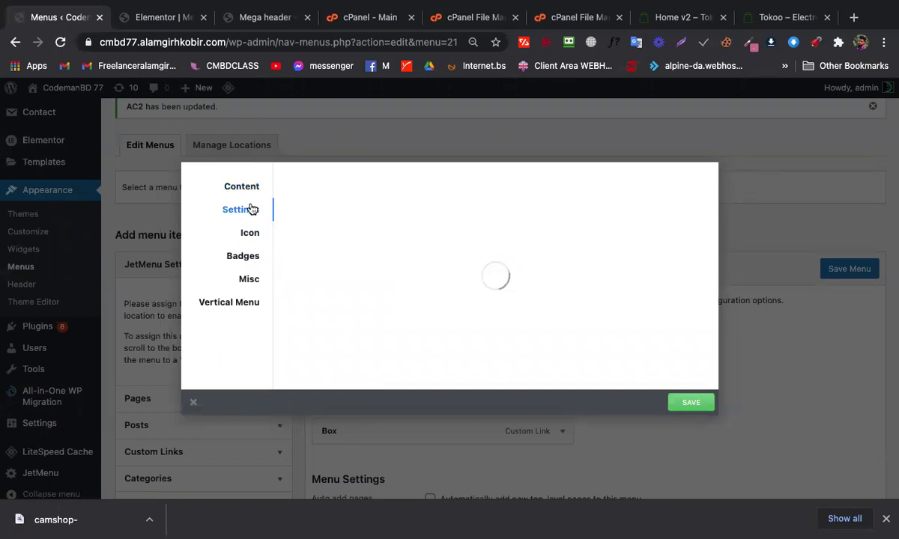
click(293, 204)
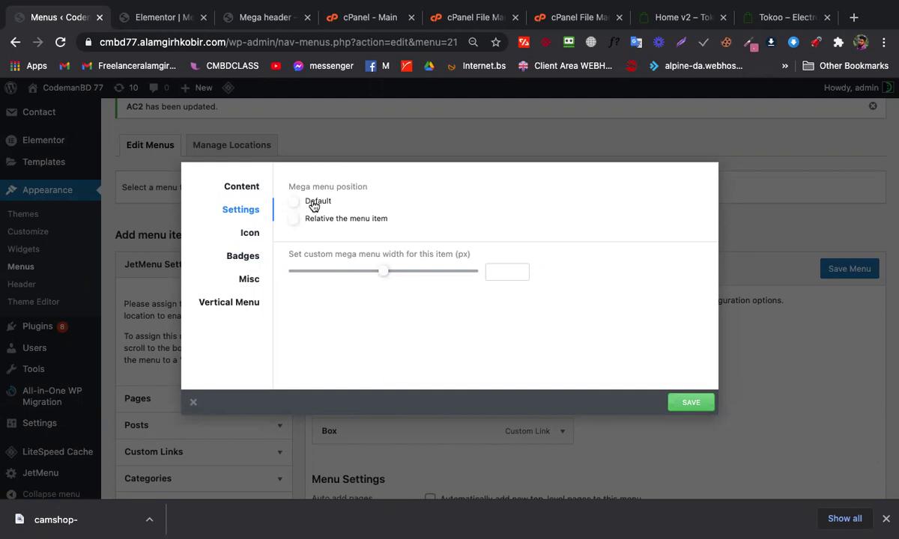
click(243, 303)
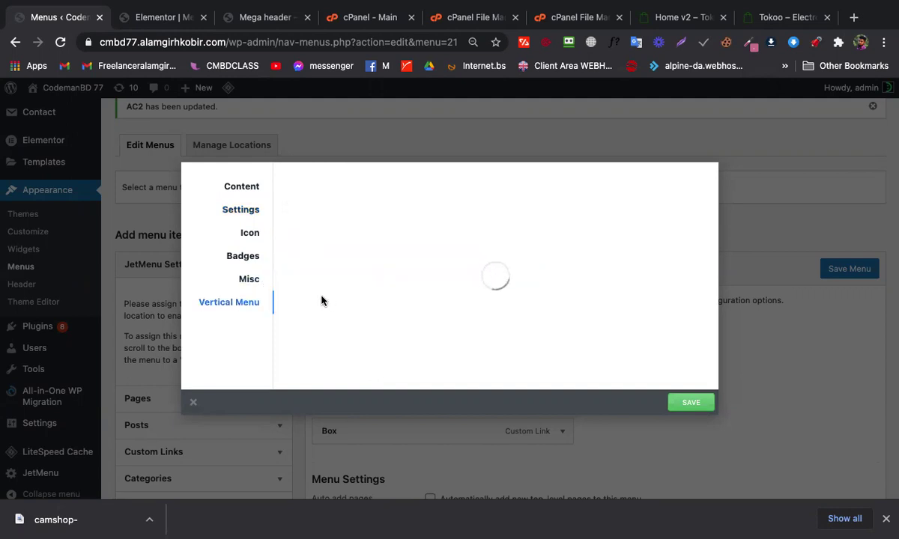
click(315, 270)
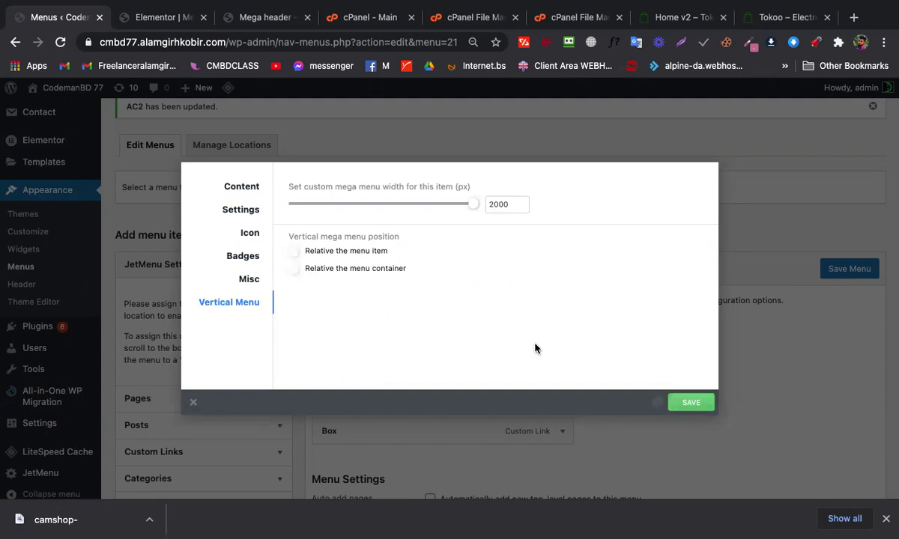
click(193, 404)
Reload the Mega header preview page and check the Woman and Man mega submenus of the vertical menu
click(244, 17)
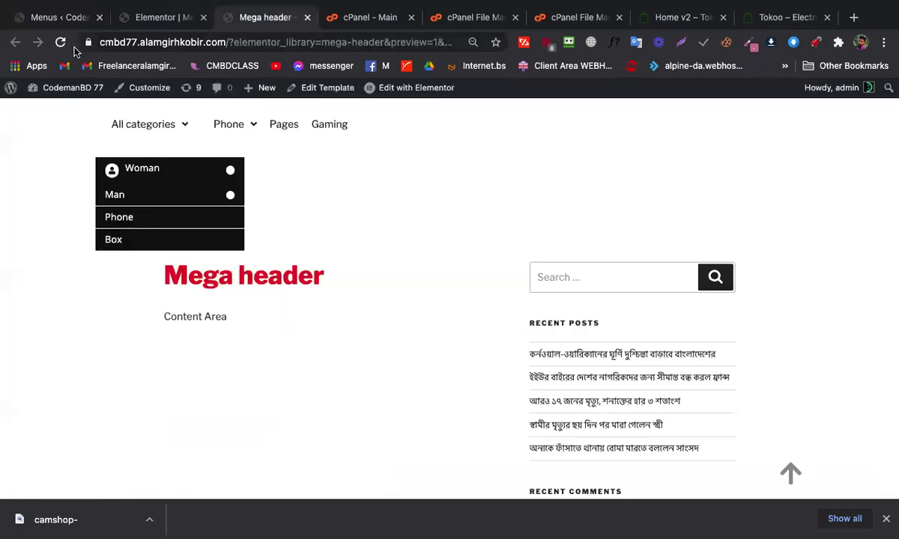
click(60, 42)
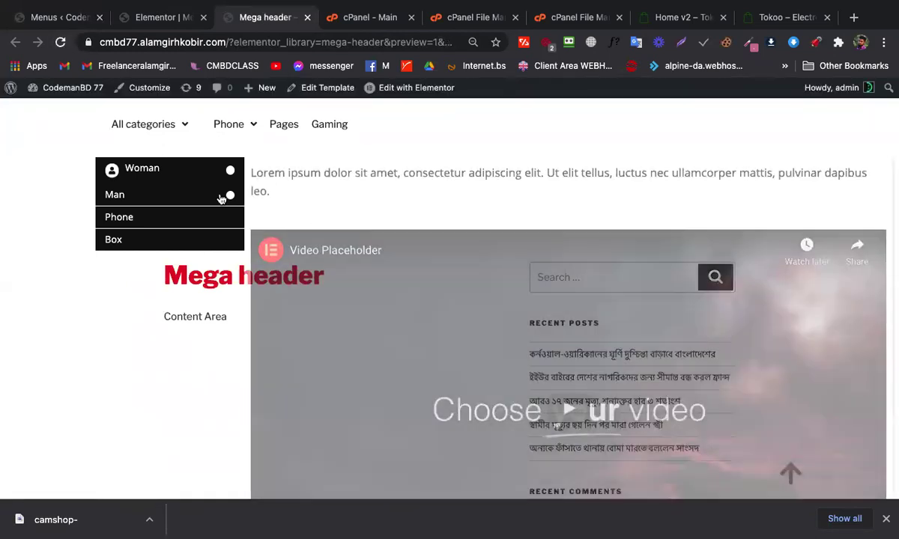
mouse_move(221, 199)
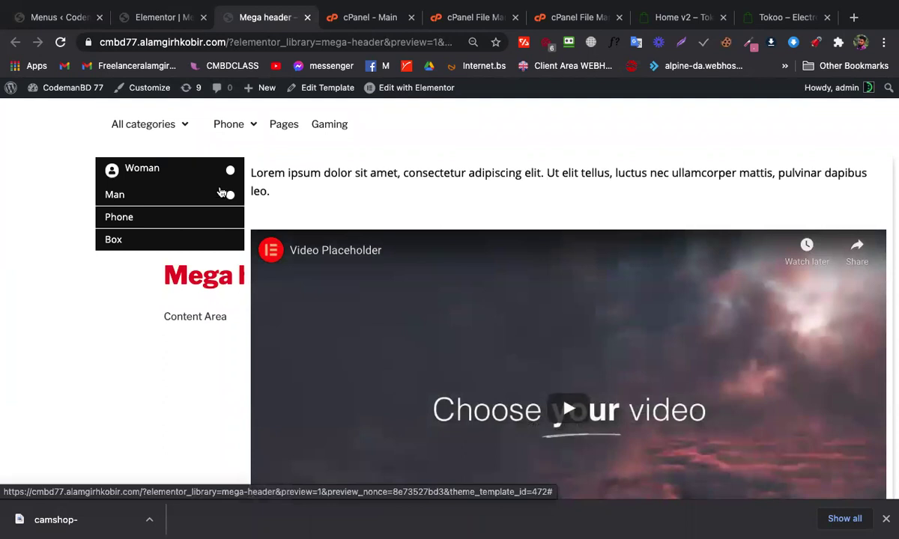
mouse_move(219, 176)
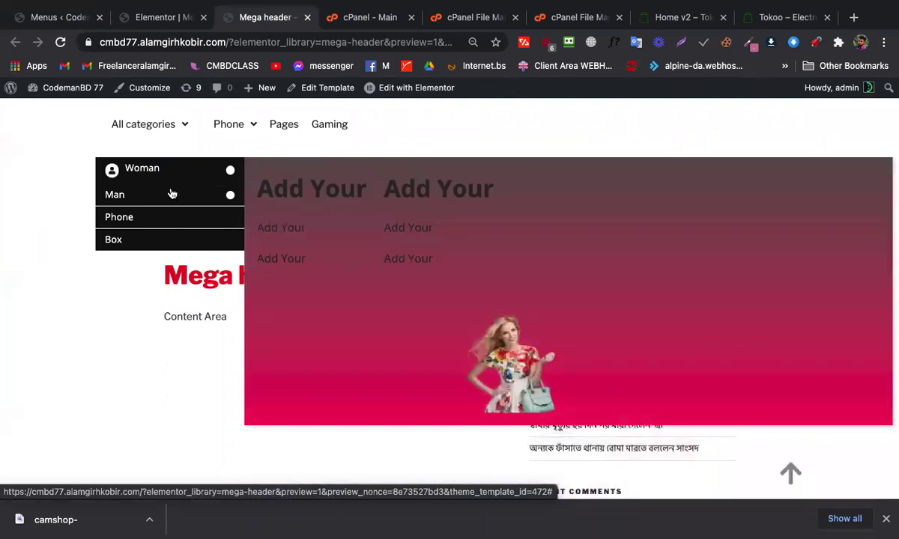
mouse_move(158, 204)
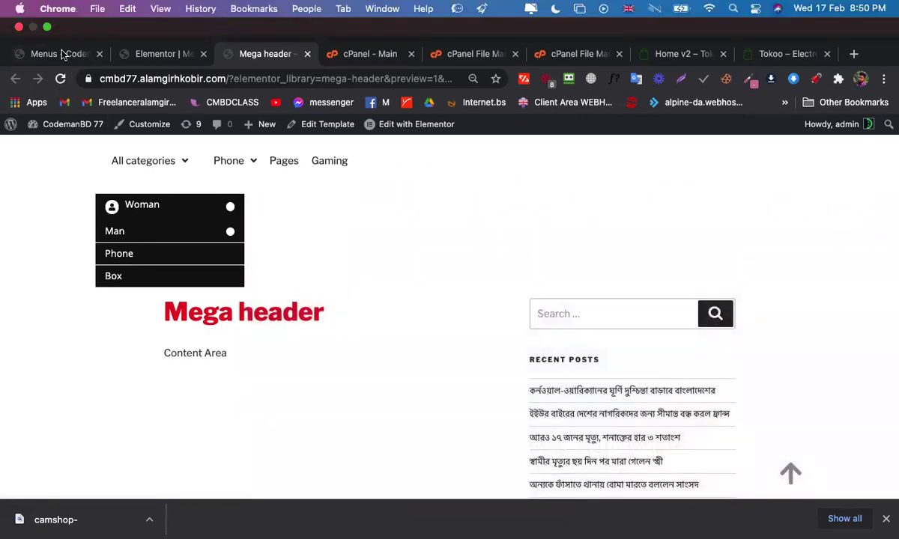
Compare the header menu on Tokoo's Home v2 demo with the vertical categories menu on the main Tokoo demo
click(678, 54)
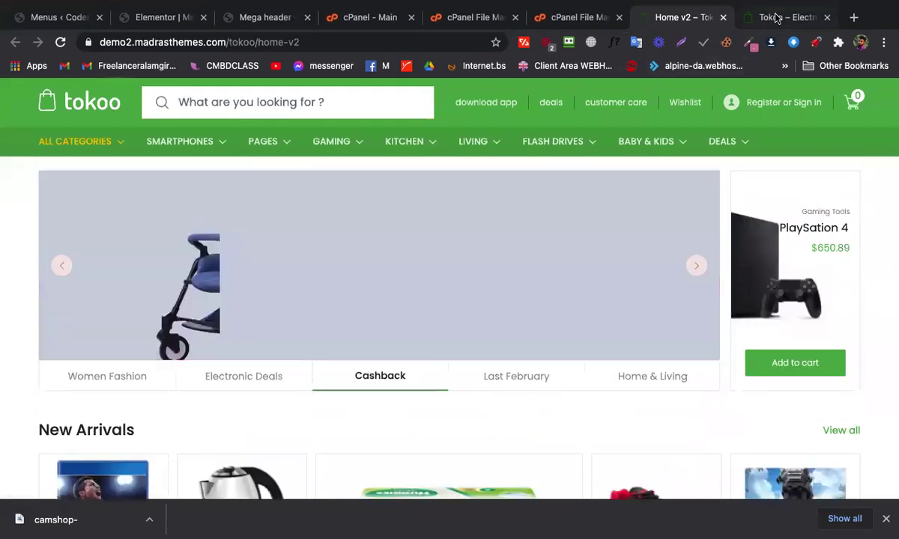
click(768, 23)
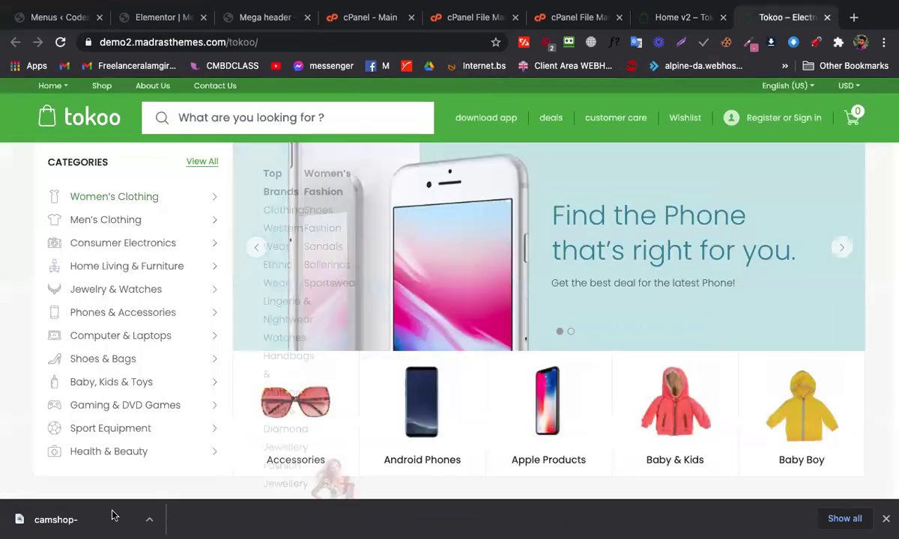
mouse_move(148, 325)
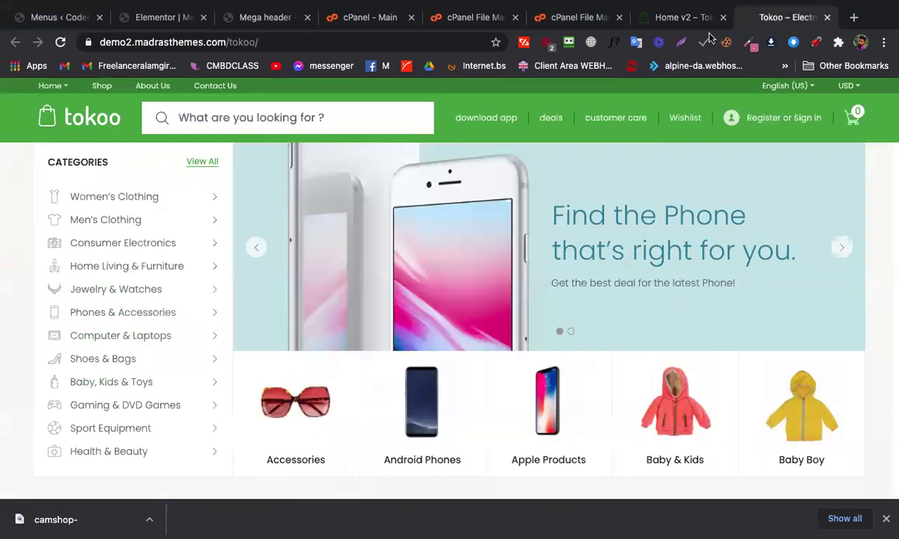
click(655, 54)
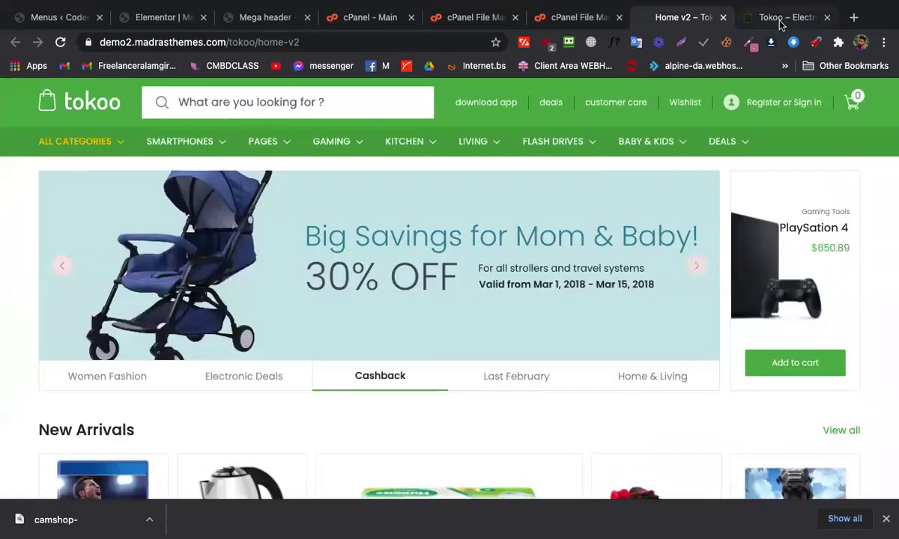
click(781, 22)
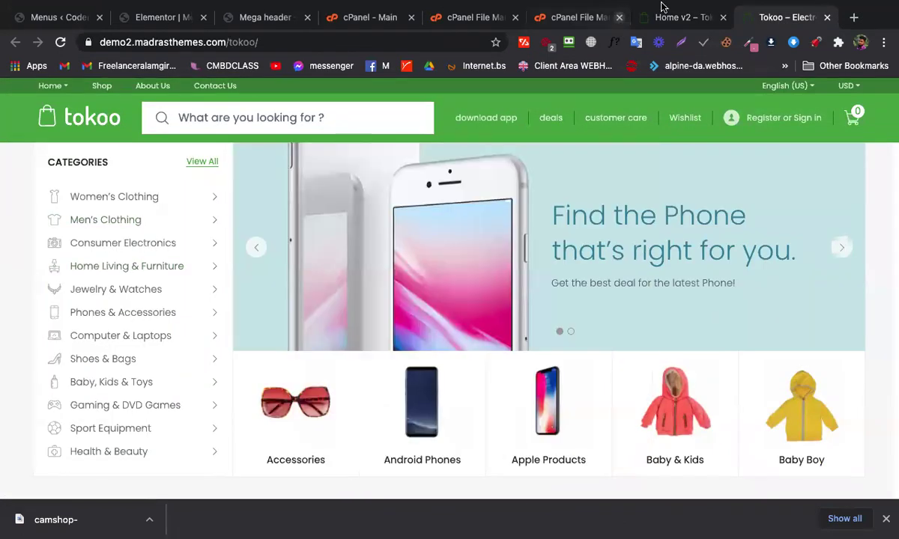
click(669, 19)
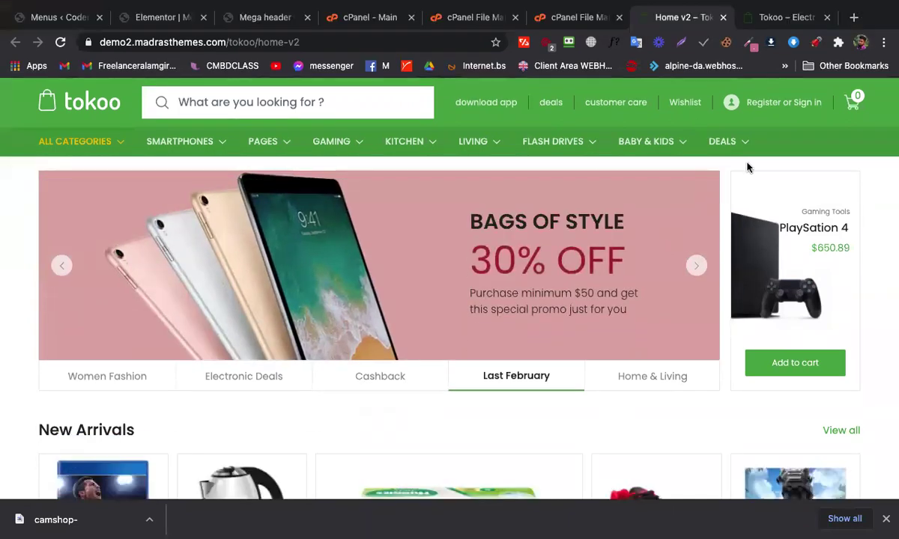
Switch to the other instructor's Chrome profile, open classroom.google.com in a new tab, and look through the class list to the cmbd-77 class
click(861, 43)
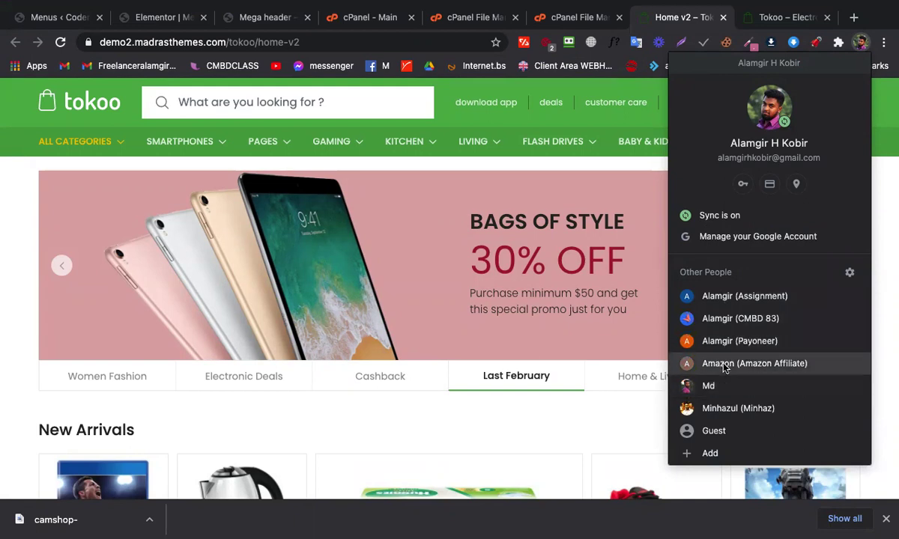
click(719, 409)
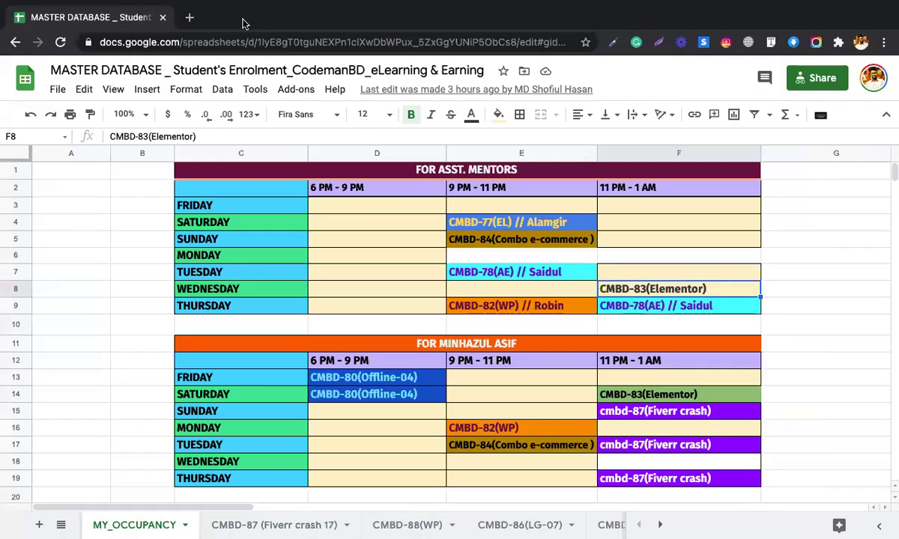
key(super+t)
text(classroom.google.com)
key(Return)
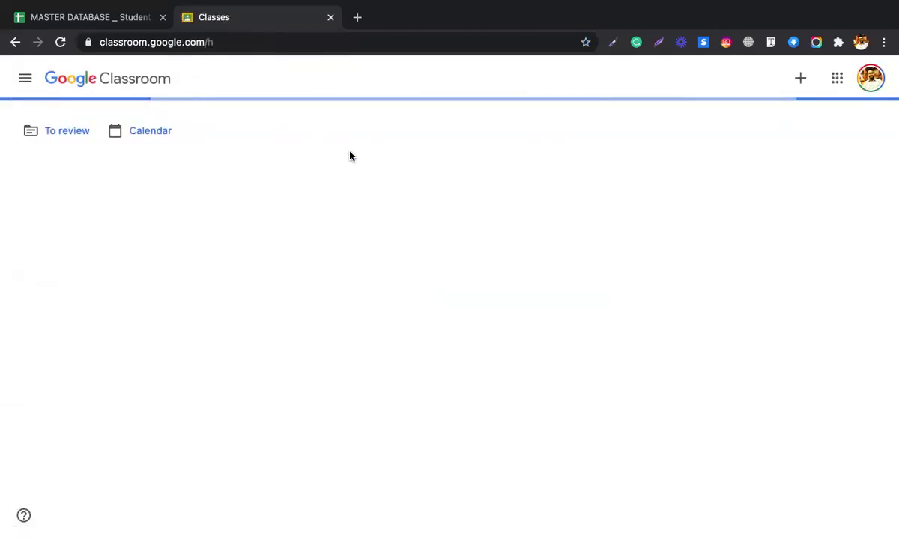
scroll(453, 367, down, 3)
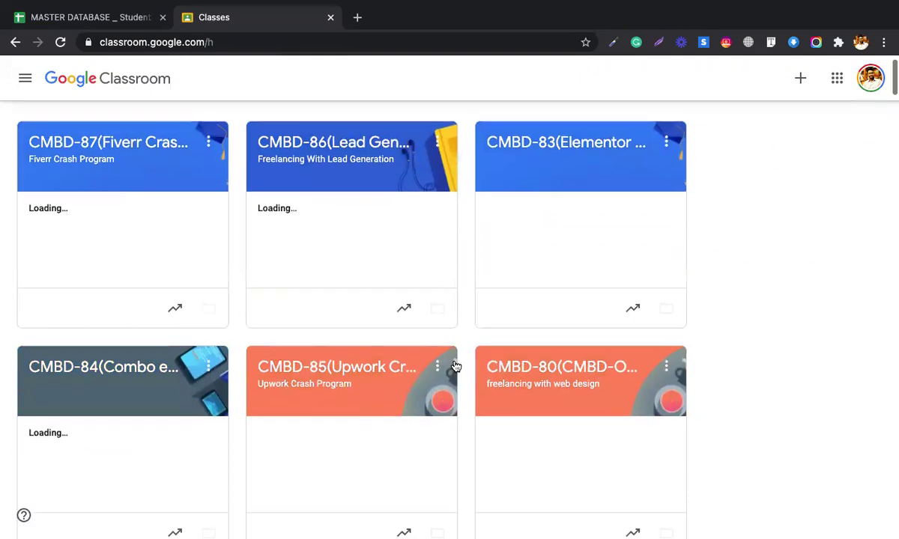
scroll(459, 530, down, 2)
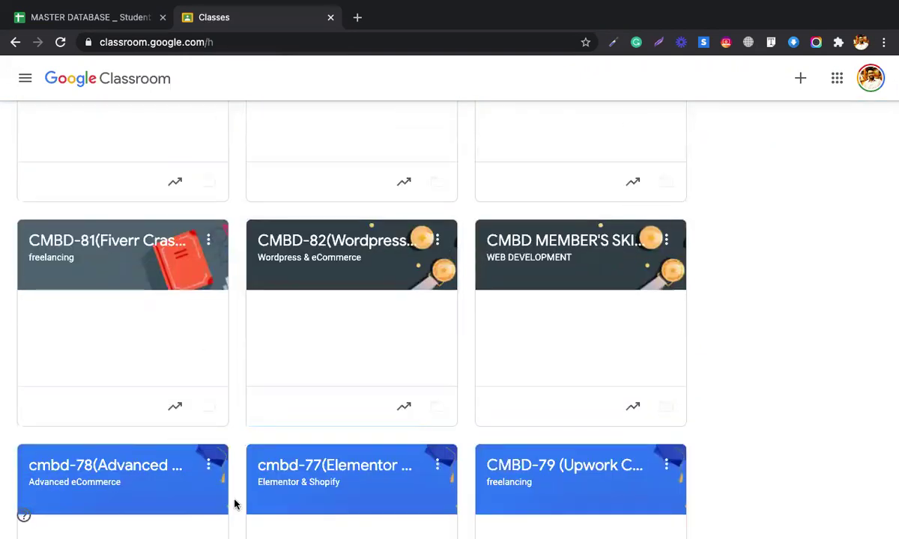